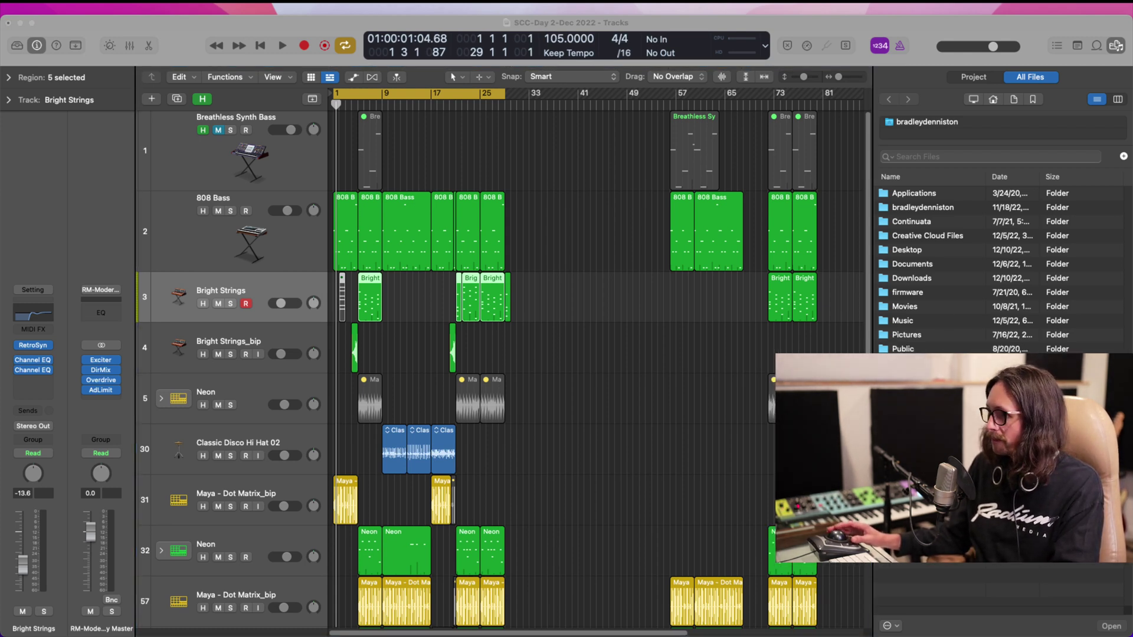
# - Deselect all regions, play the arrangement from the beginning and stop playback at about bar 13
pyautogui.click(621, 475)
pyautogui.press('space')
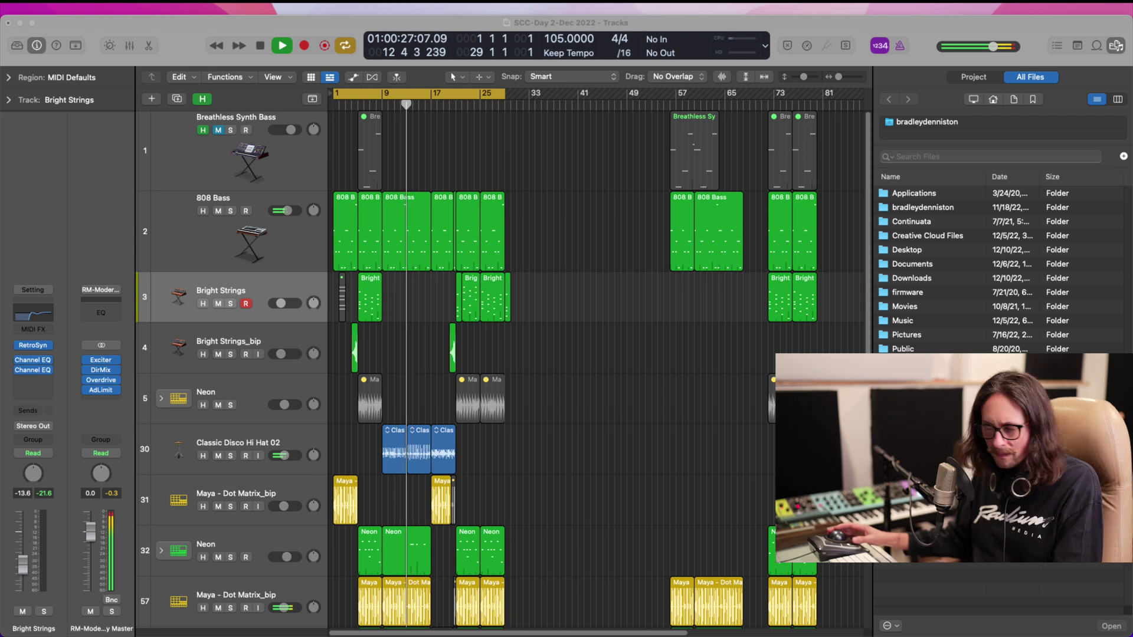
pyautogui.press('space')
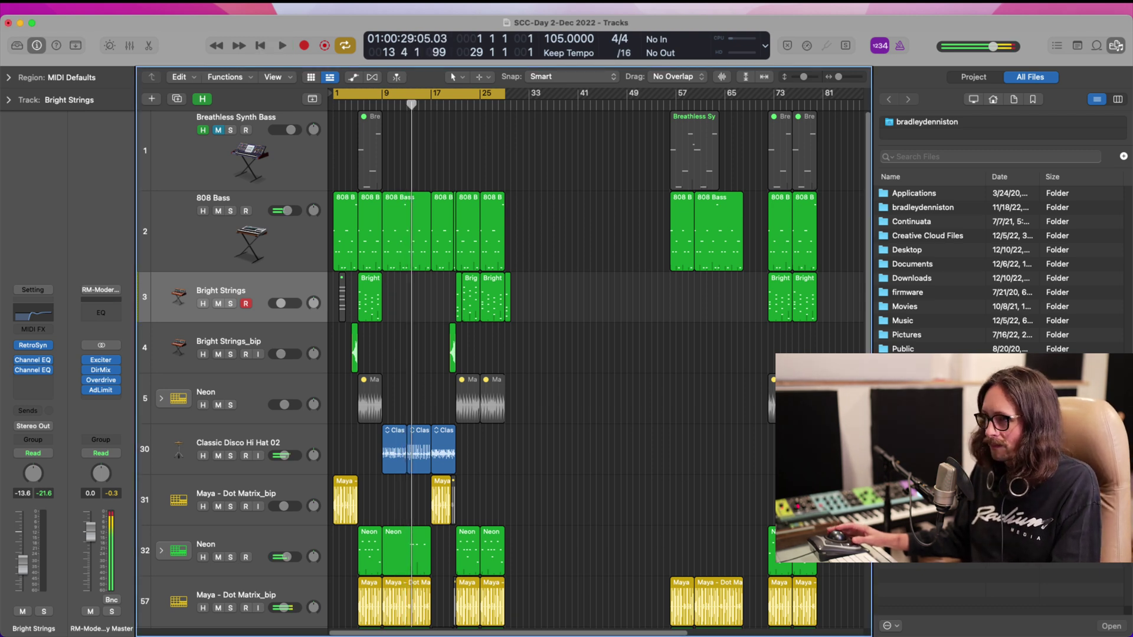
pyautogui.press('super+Tab')
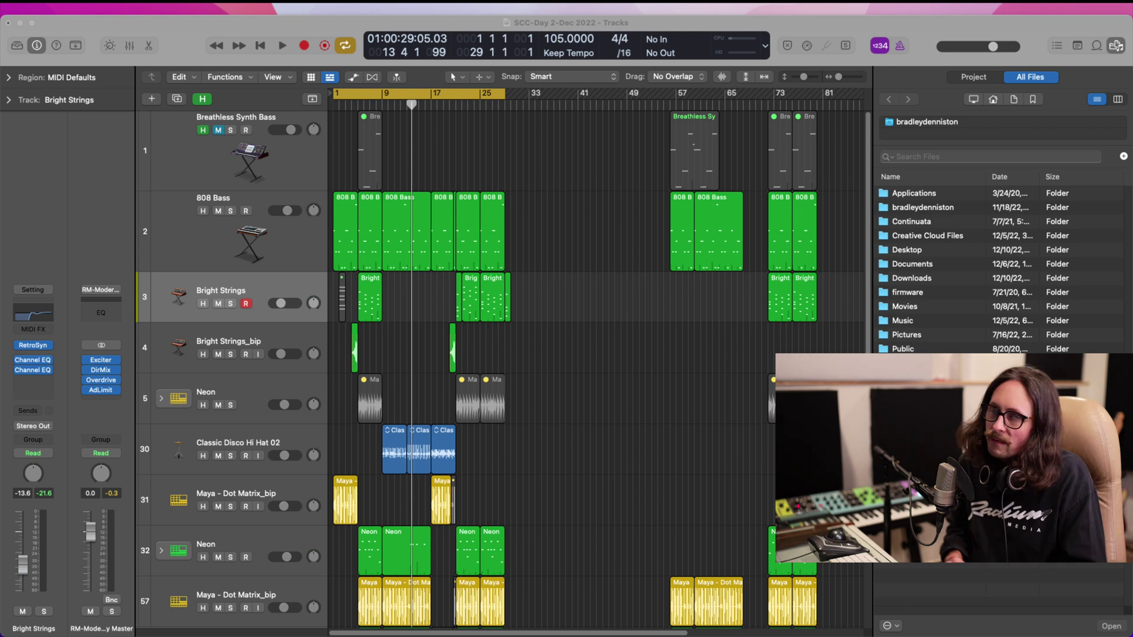
pyautogui.click(603, 592)
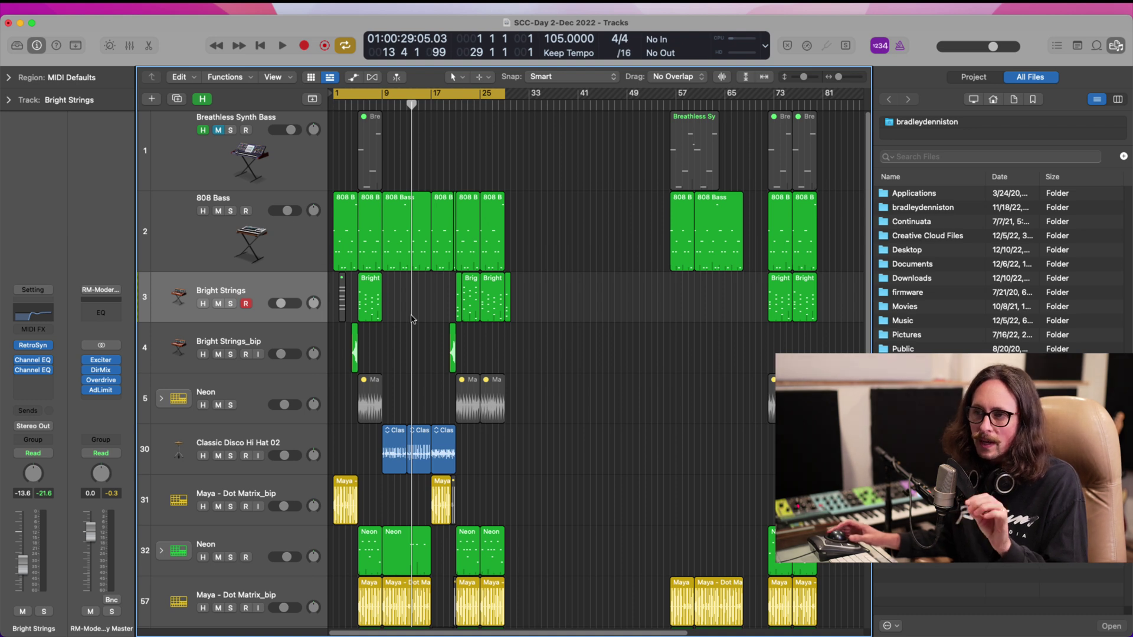
# - Create one new audio track on Input 1 below Bright Strings and name it Vocals
pyautogui.scroll(-5, 412, 316)
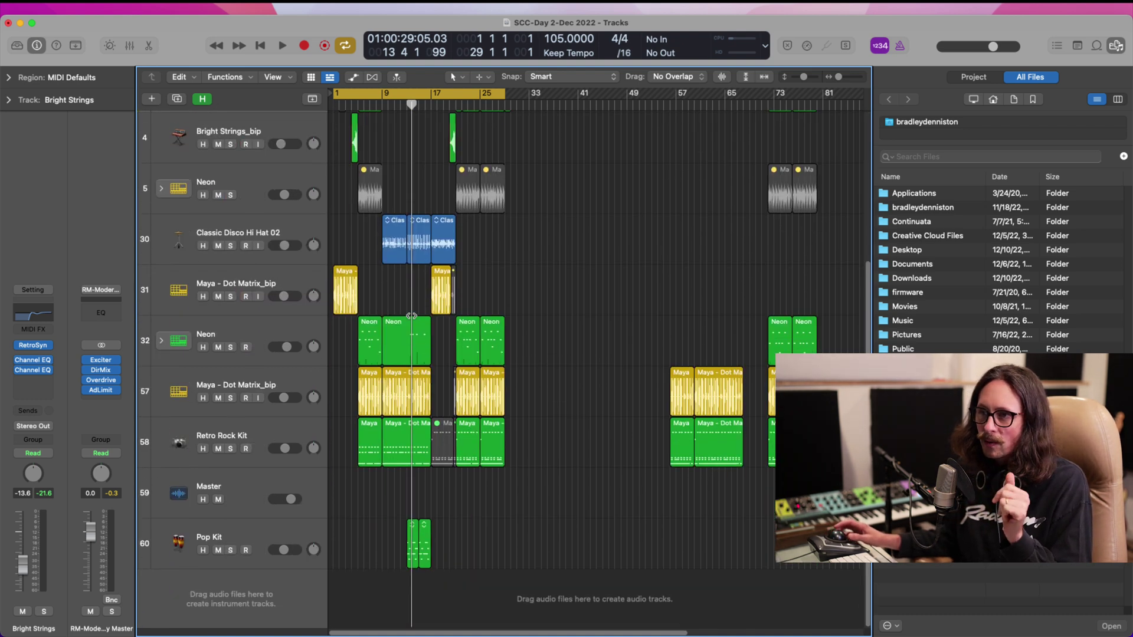
pyautogui.scroll(5, 495, 370)
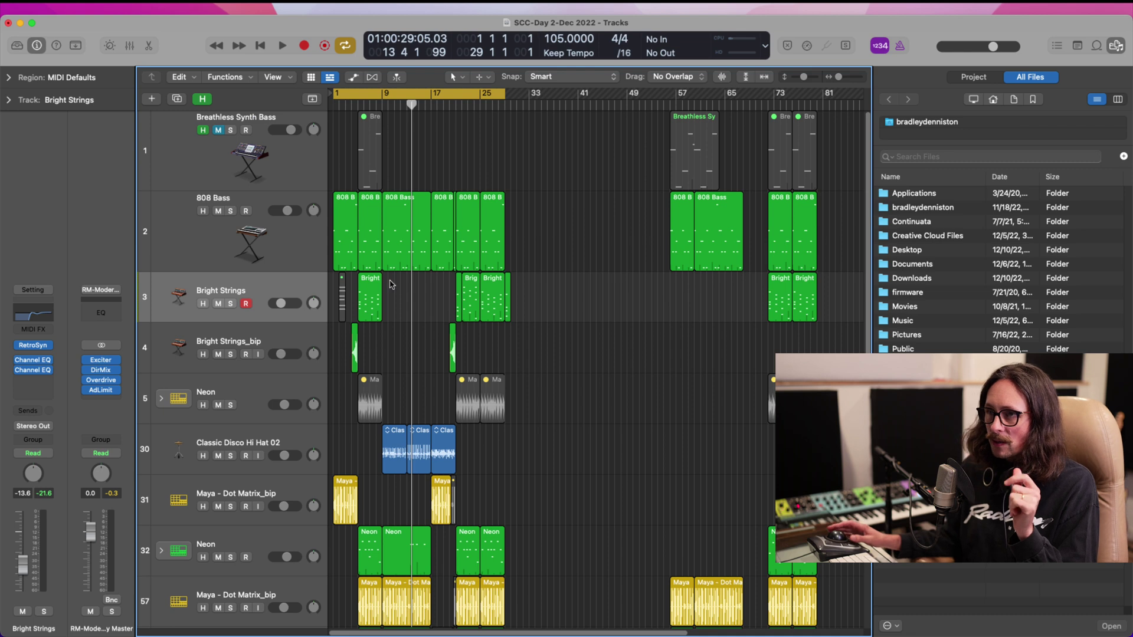
pyautogui.click(152, 99)
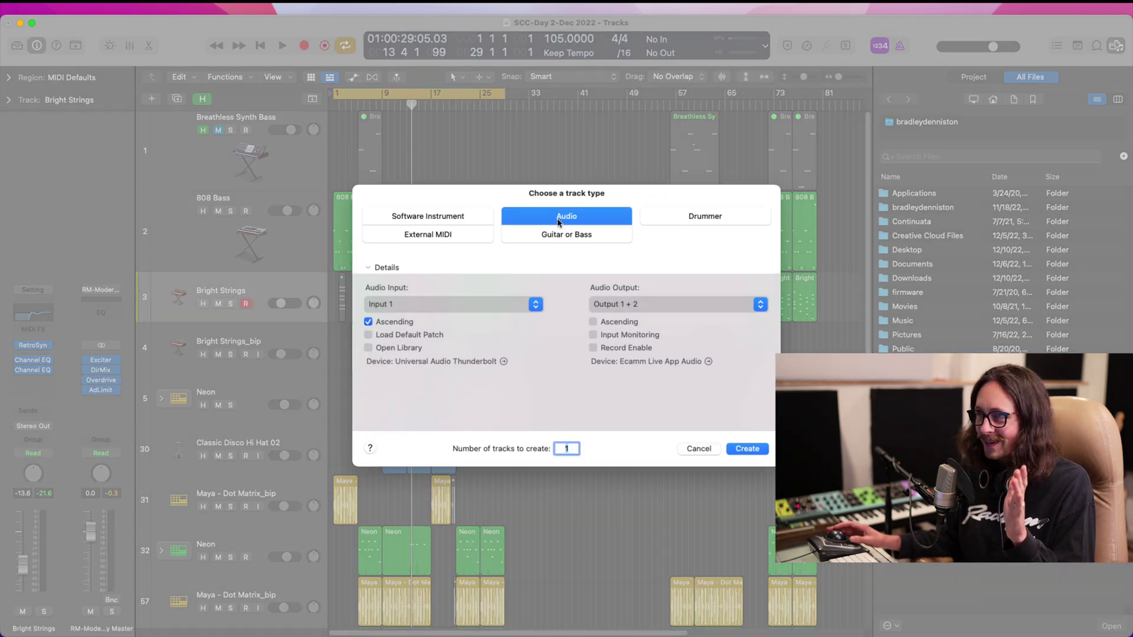
pyautogui.click(759, 453)
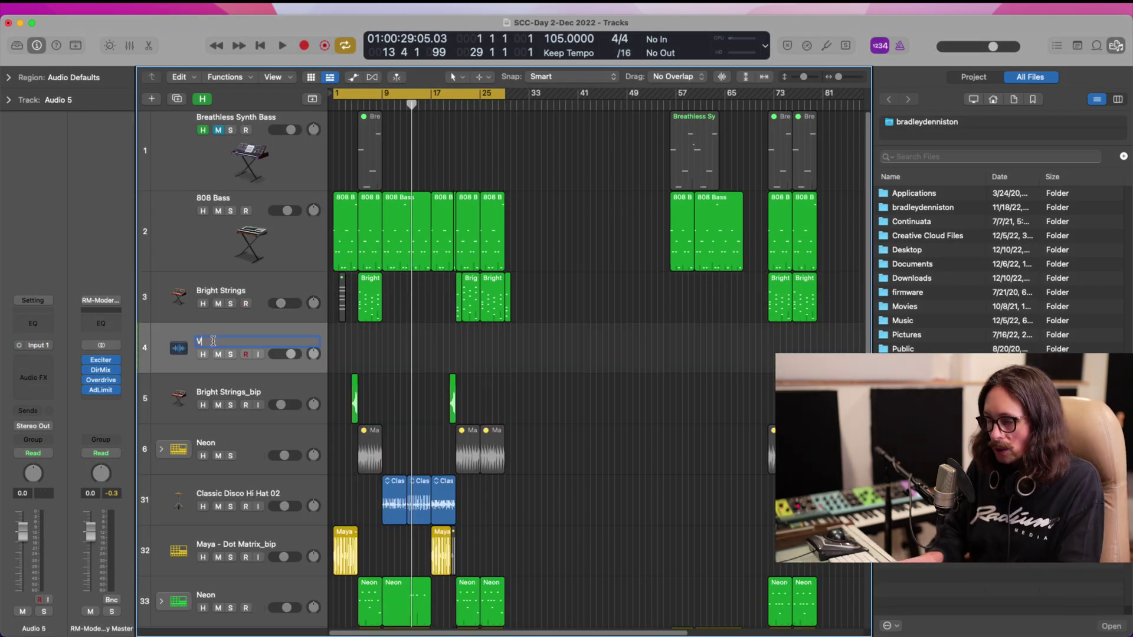
pyautogui.press('Return')
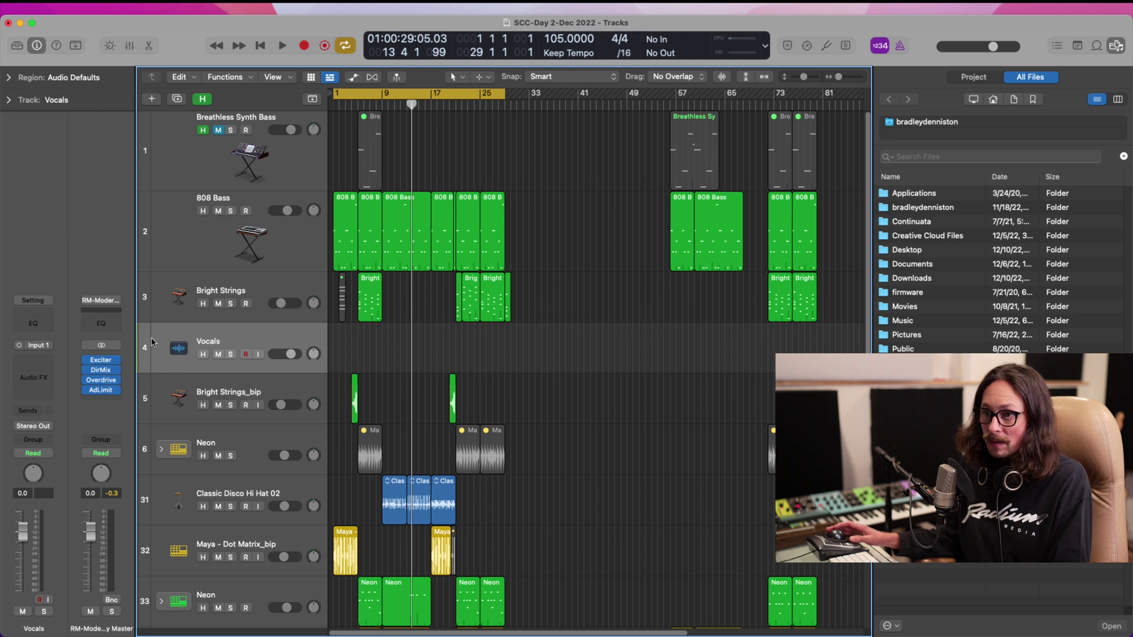
# - Load the RM-Male Vox-Pop In your face-1 channel strip setting from the Radium Producer Pack's RM-Vocal Strips onto the Vocals track
pyautogui.click(40, 303)
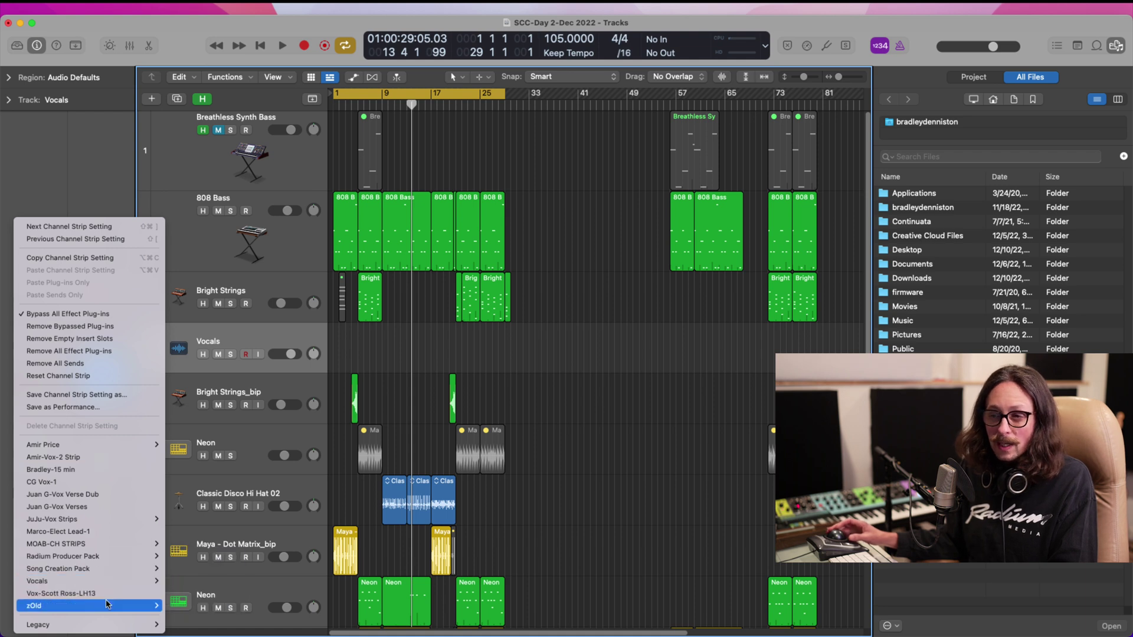
pyautogui.moveTo(109, 608)
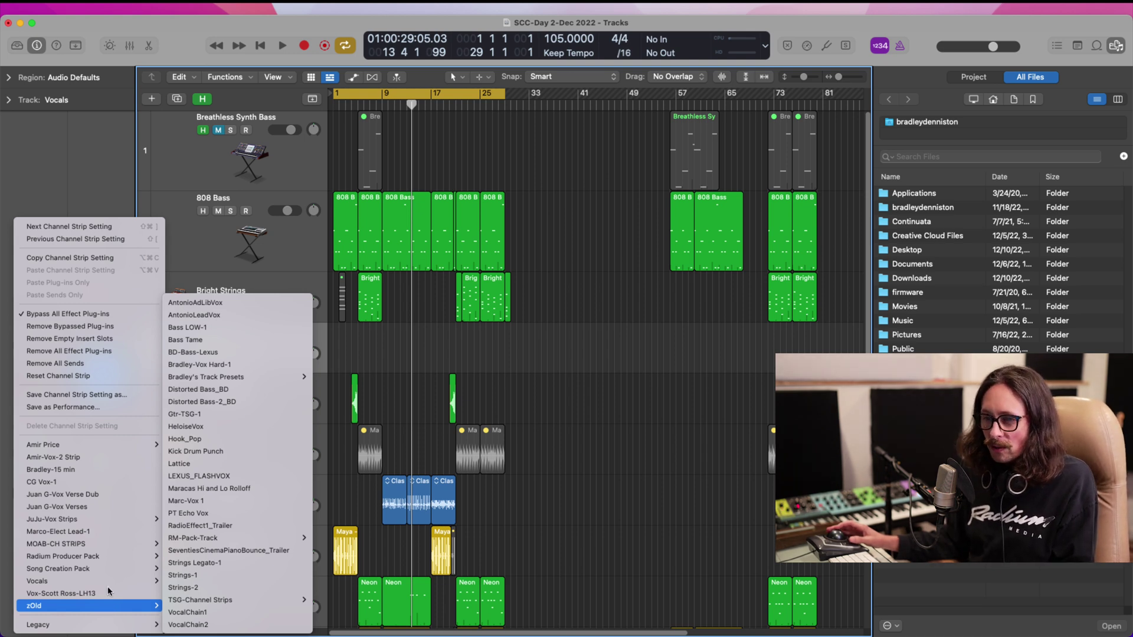
pyautogui.moveTo(115, 558)
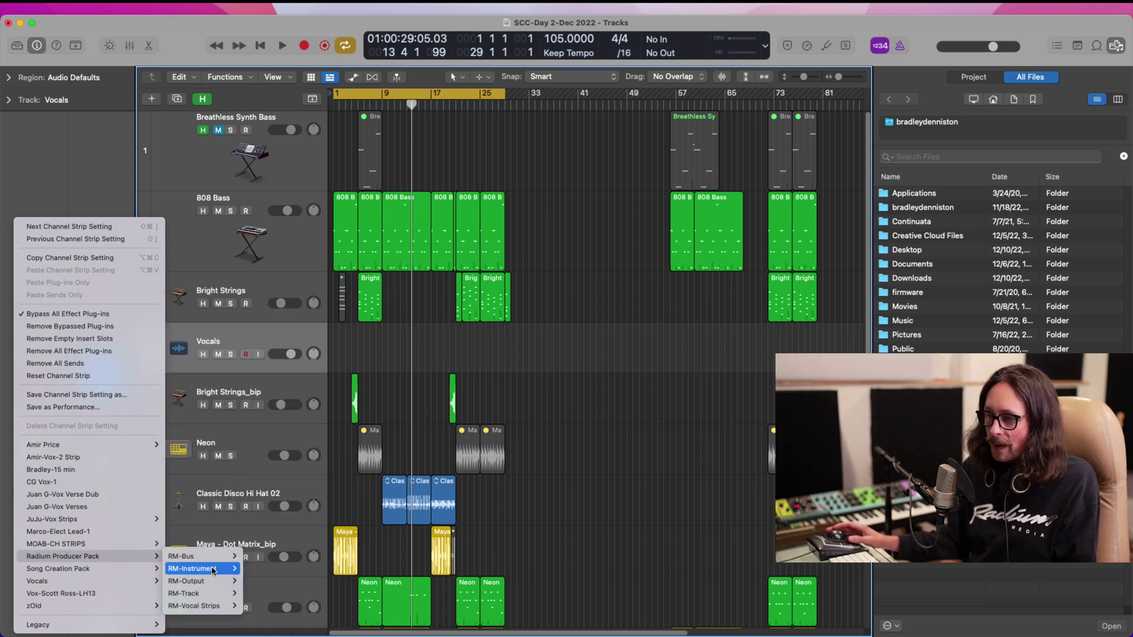
pyautogui.moveTo(217, 607)
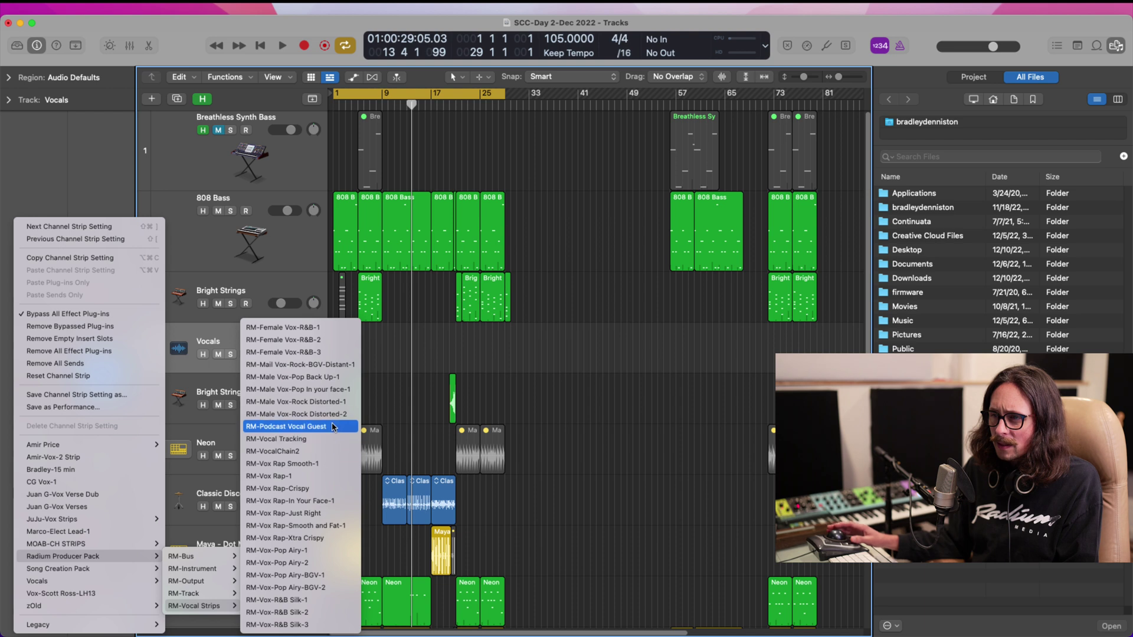
pyautogui.click(337, 391)
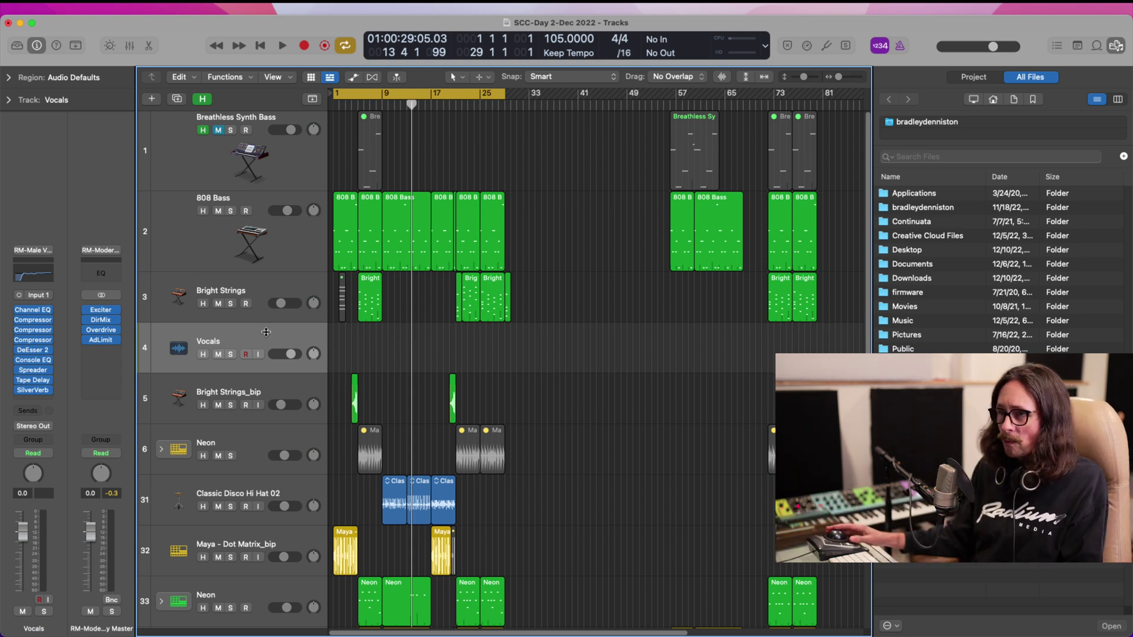
# - Check the input device, output device and I/O buffer size in the audio device settings, and close the settings
pyautogui.click(83, 7)
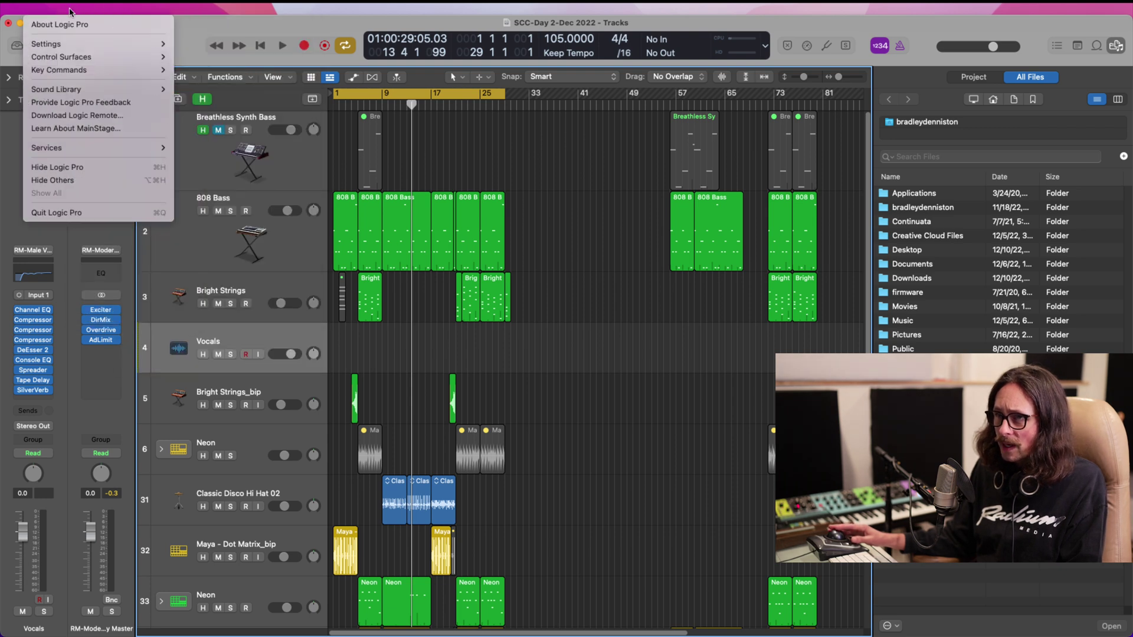
pyautogui.moveTo(60, 44)
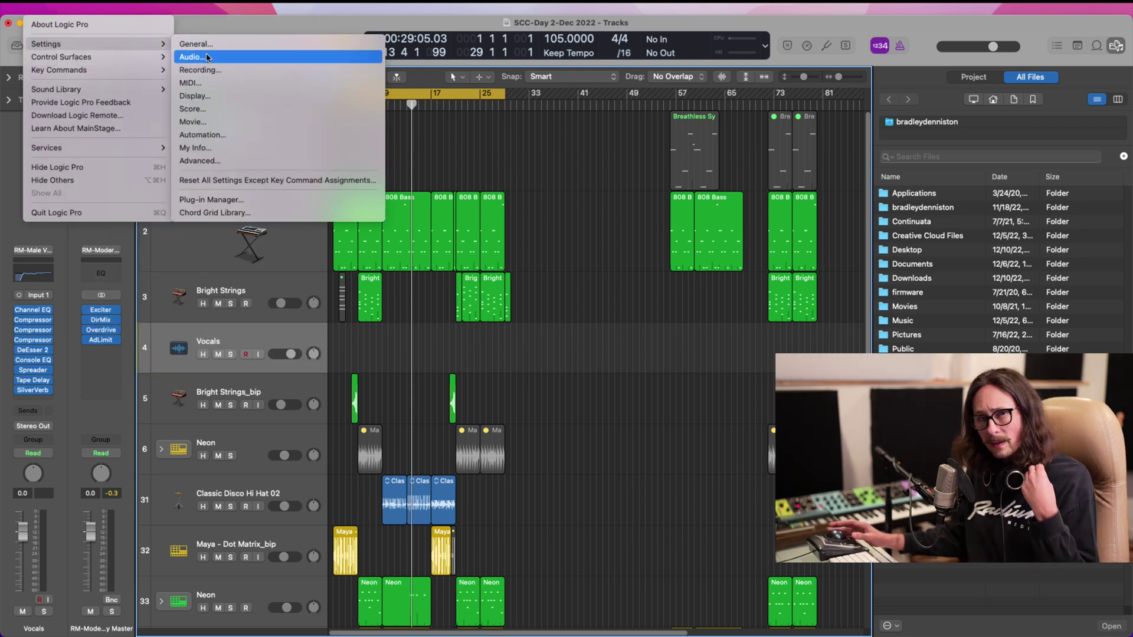
pyautogui.click(207, 57)
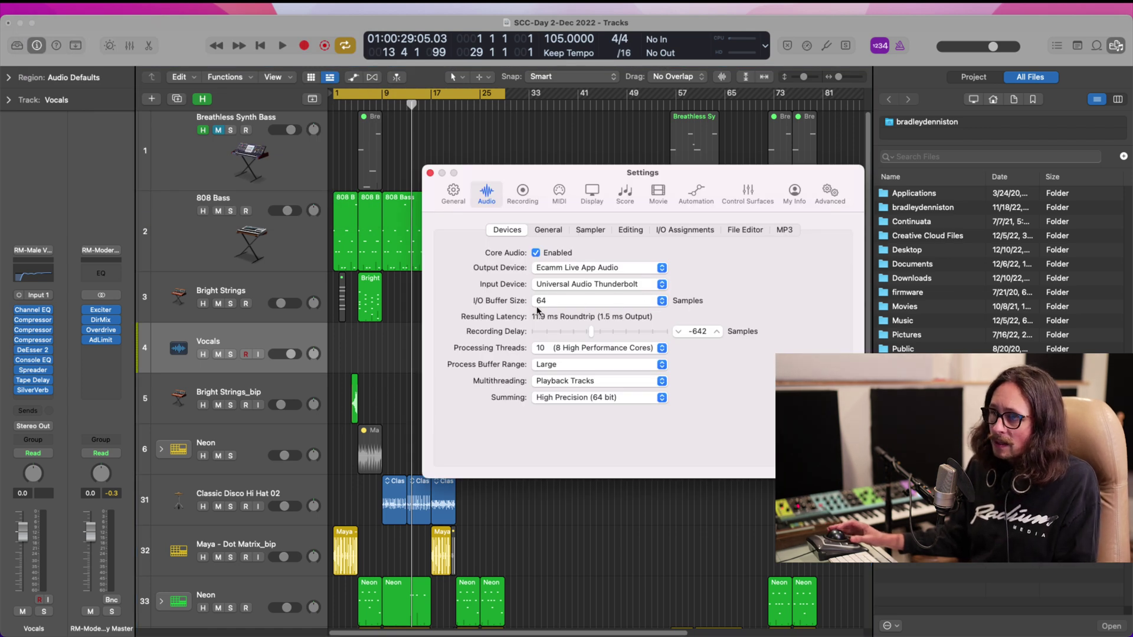
pyautogui.click(430, 172)
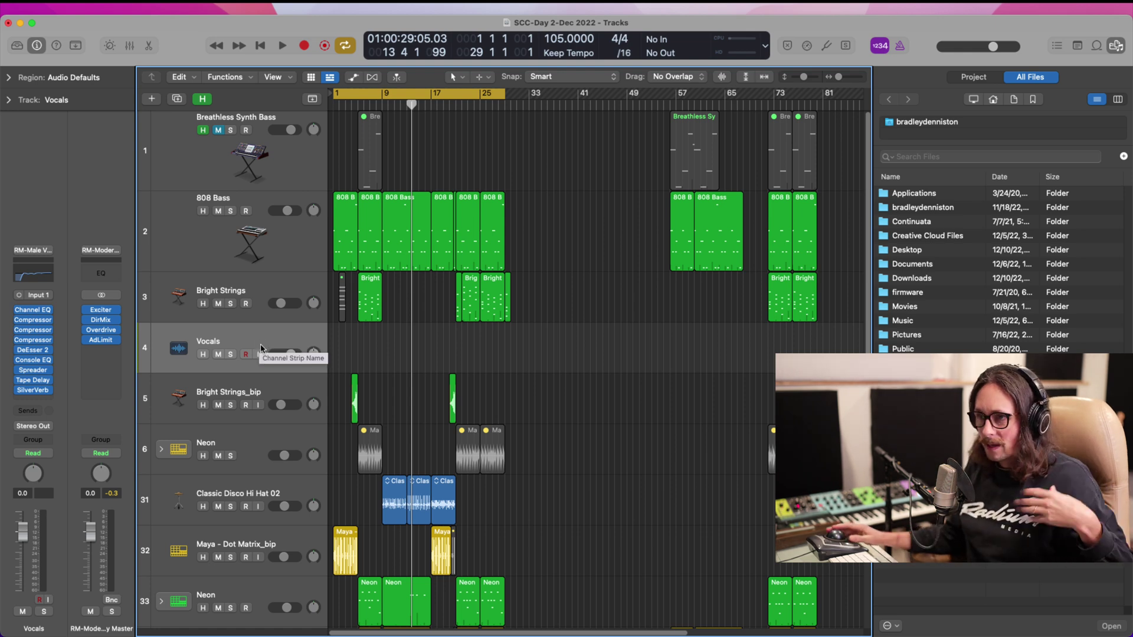
# - Enable input monitoring on the Vocals track and lower its volume to -12.4 dB
pyautogui.click(261, 353)
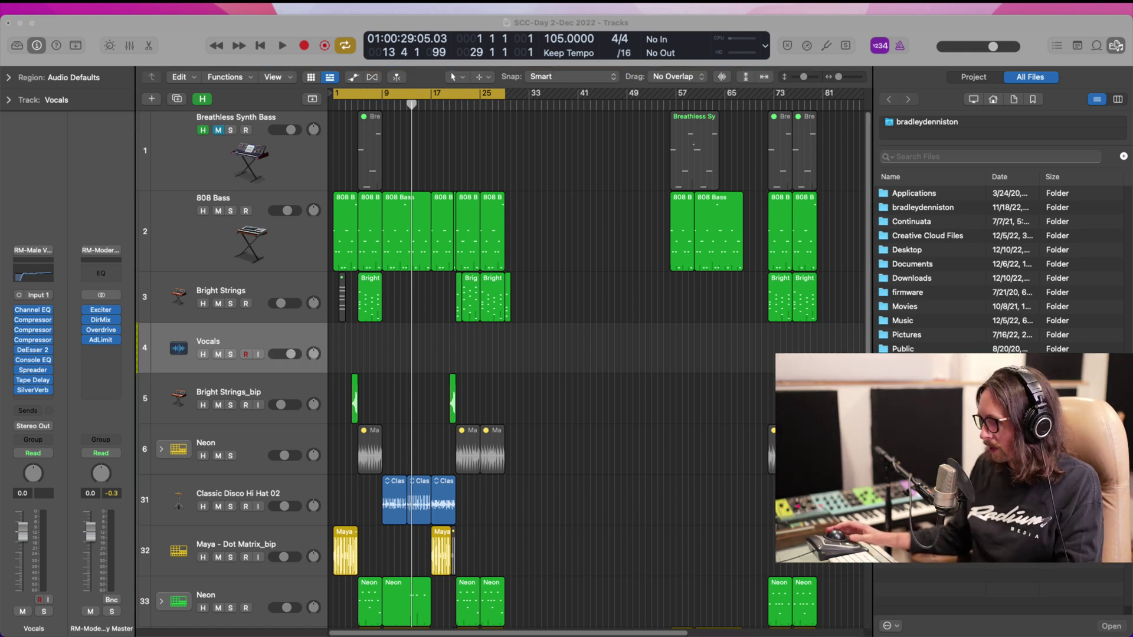
pyautogui.click(259, 360)
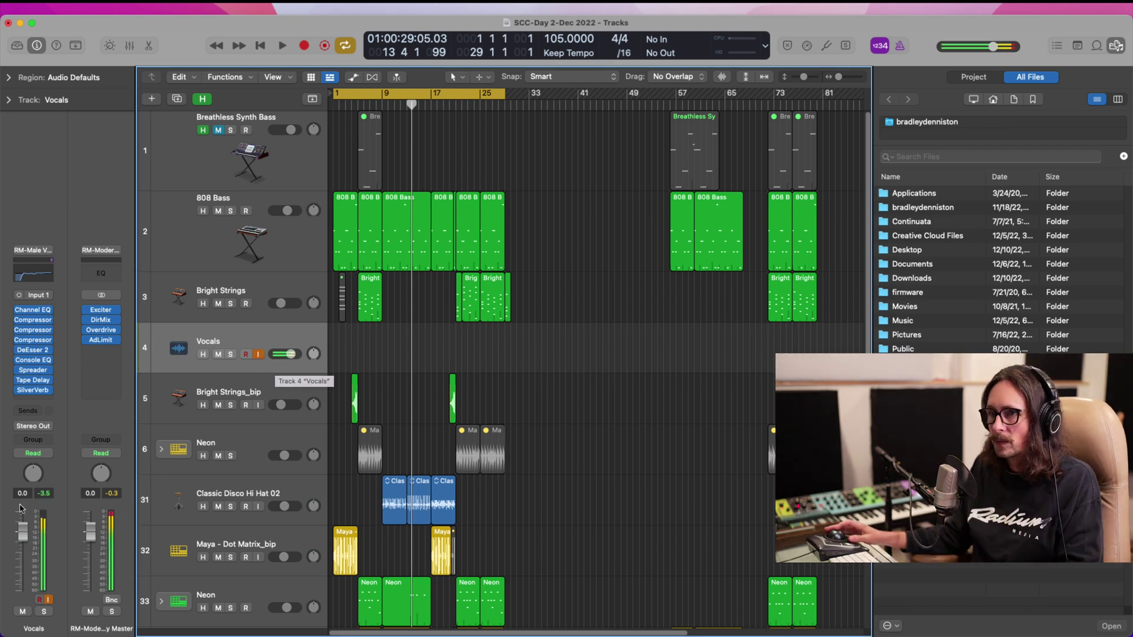
pyautogui.moveTo(23, 531); pyautogui.dragTo(25, 588)
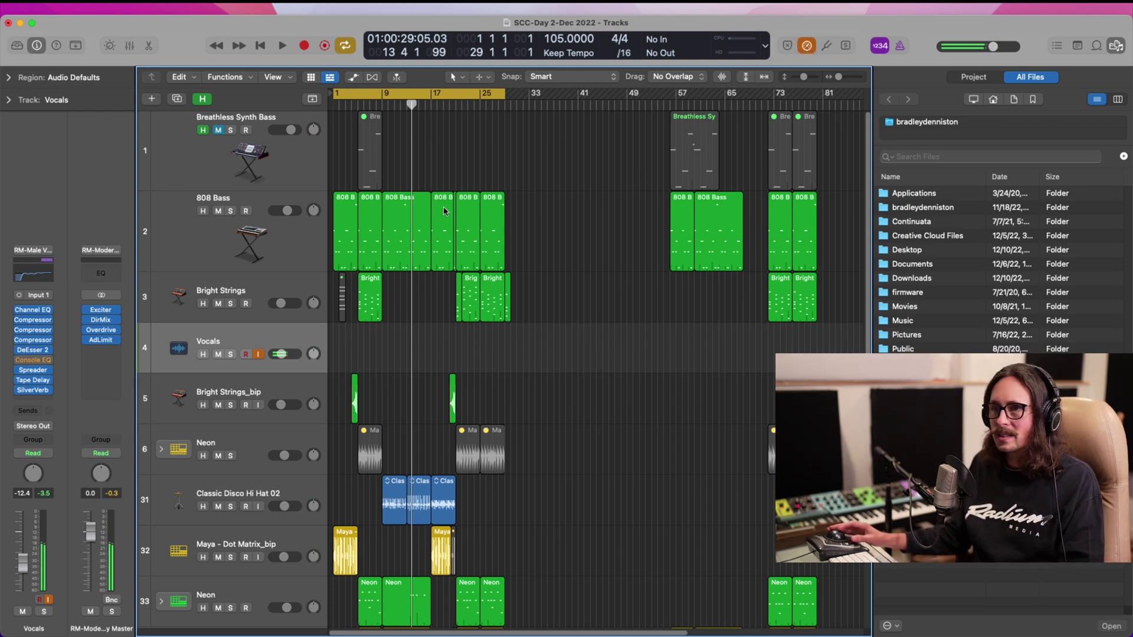
# - Compare the vocal monitoring with Low Latency Mode off and back on, and raise the Vocals track's volume to -9.6 dB
pyautogui.moveTo(21, 364)
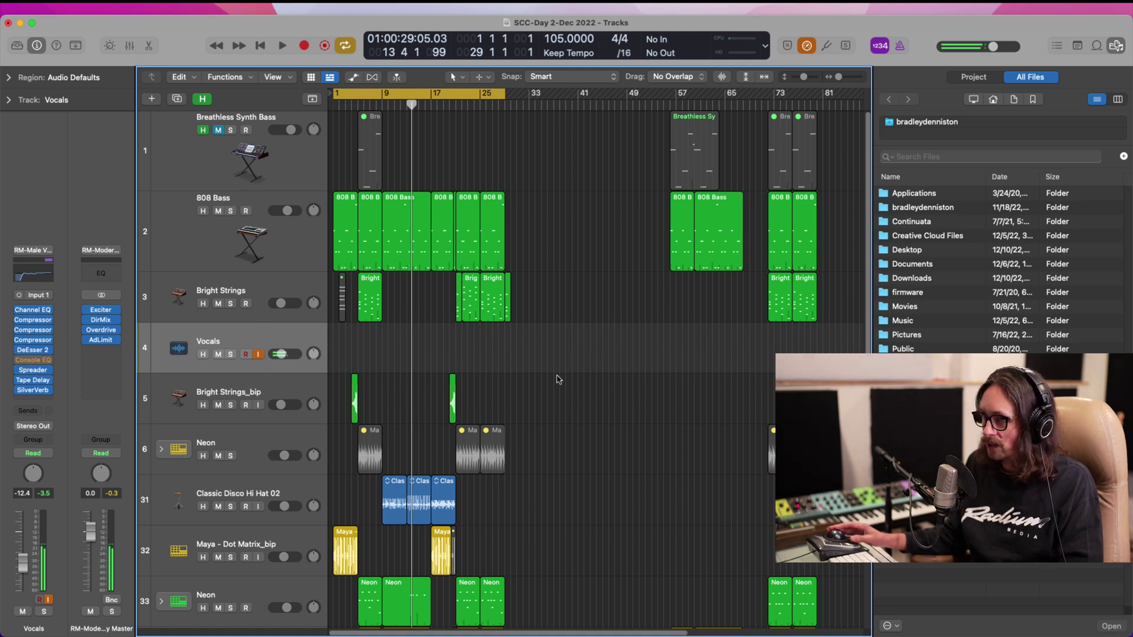
pyautogui.click(806, 46)
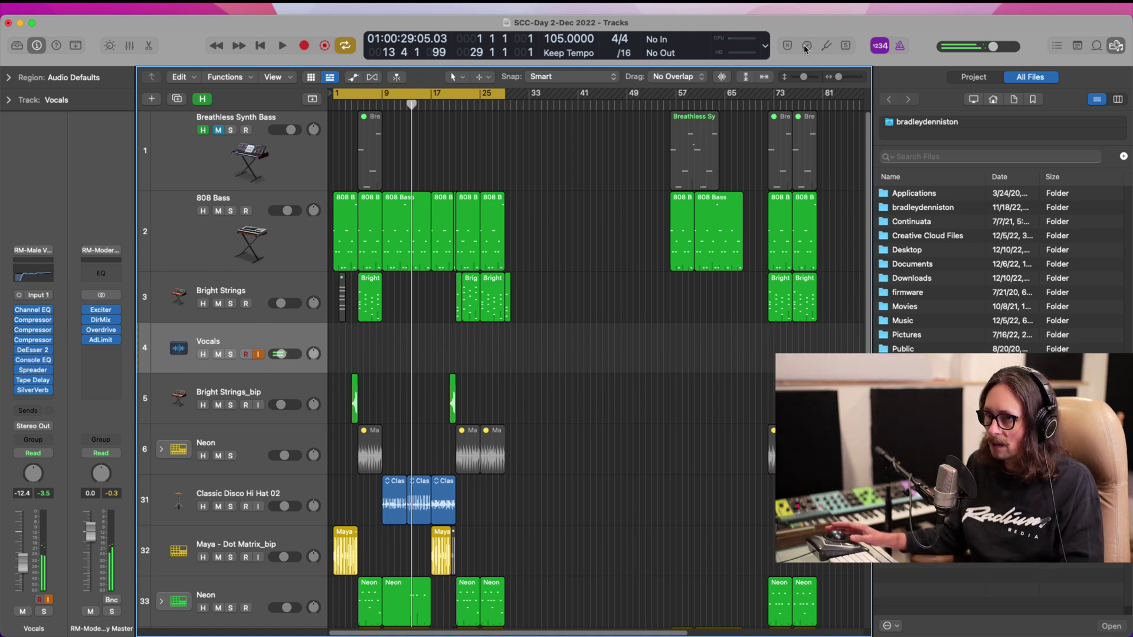
pyautogui.click(806, 46)
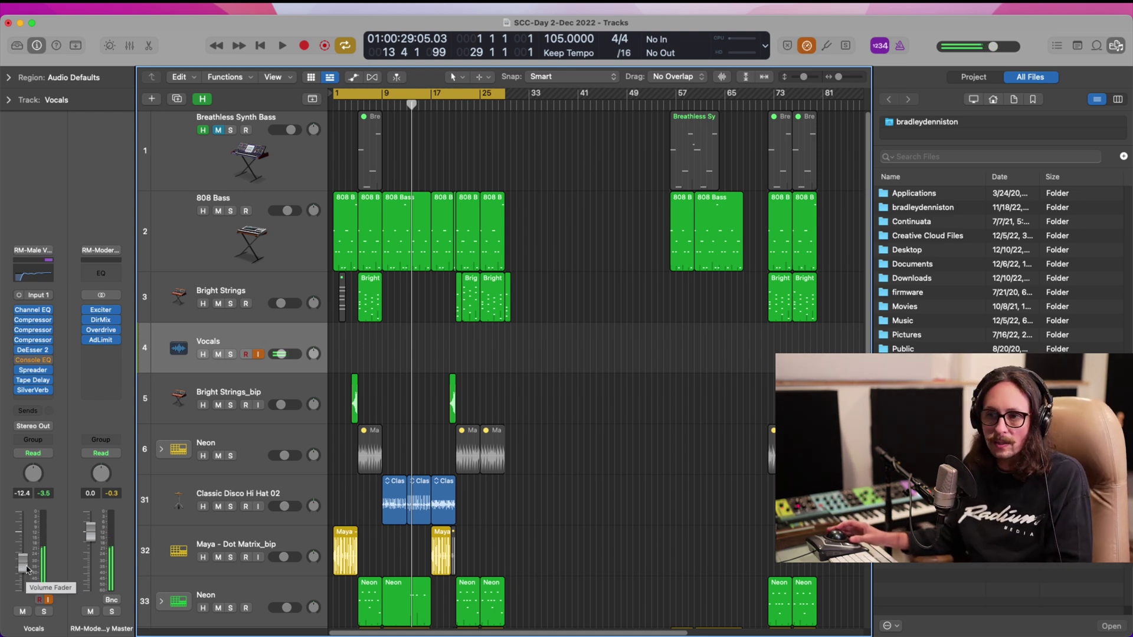
pyautogui.moveTo(26, 567); pyautogui.dragTo(26, 558)
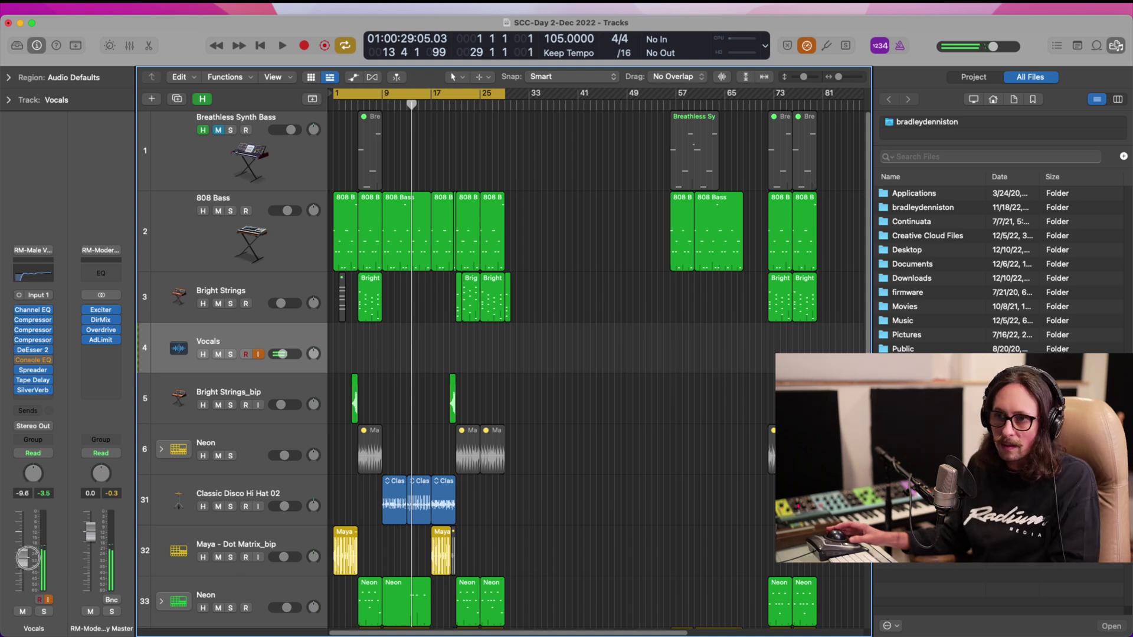
# - Slightly raise the 226 Hz band in the Vocals track's Channel EQ, and set the track's volume to -8.0 dB
pyautogui.click(32, 310)
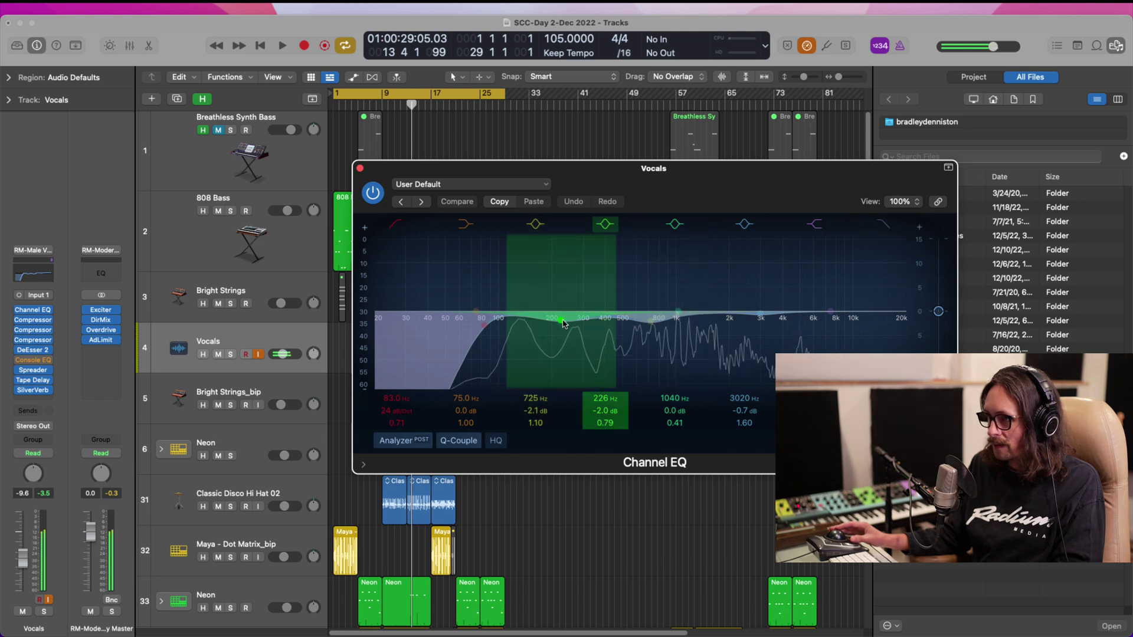
pyautogui.moveTo(561, 323); pyautogui.dragTo(562, 321)
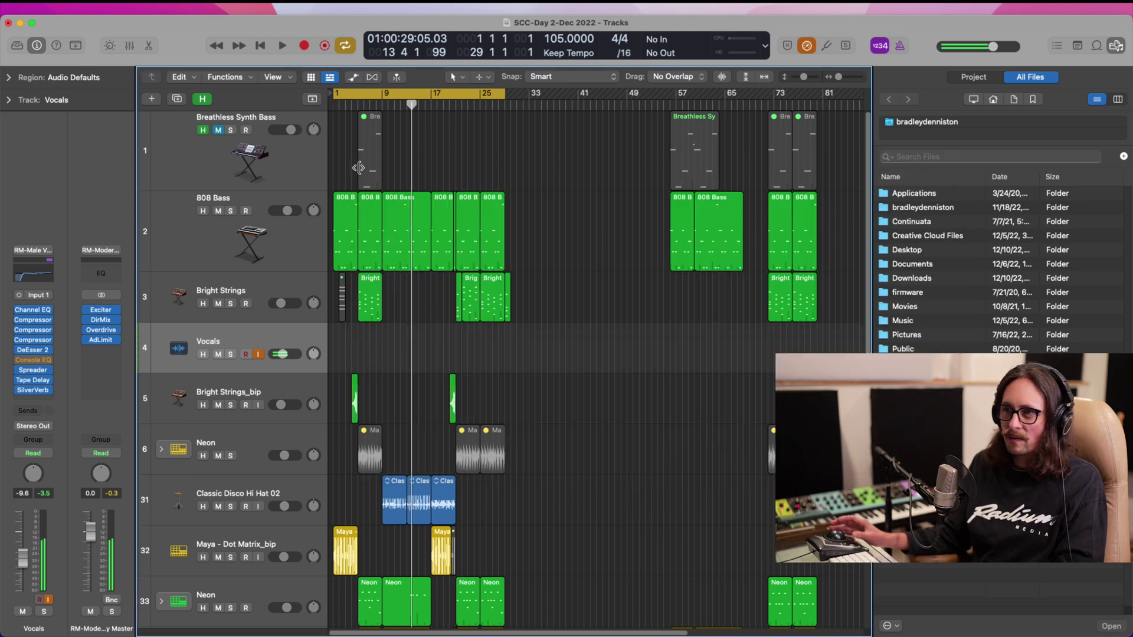
pyautogui.click(359, 168)
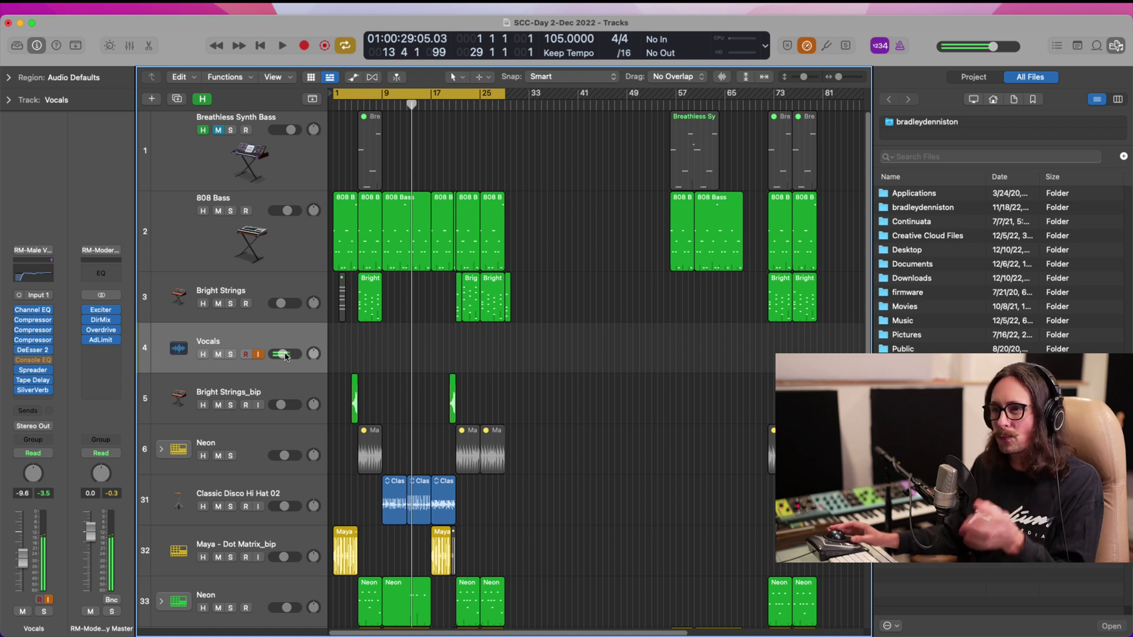
pyautogui.moveTo(285, 355); pyautogui.dragTo(289, 354)
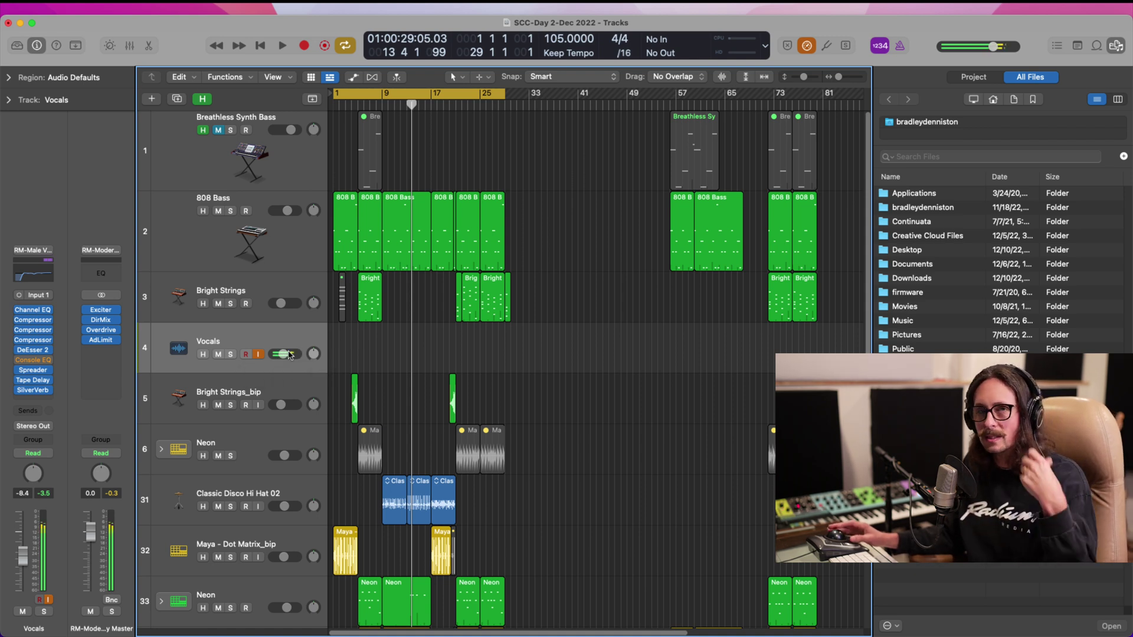
pyautogui.click(283, 355)
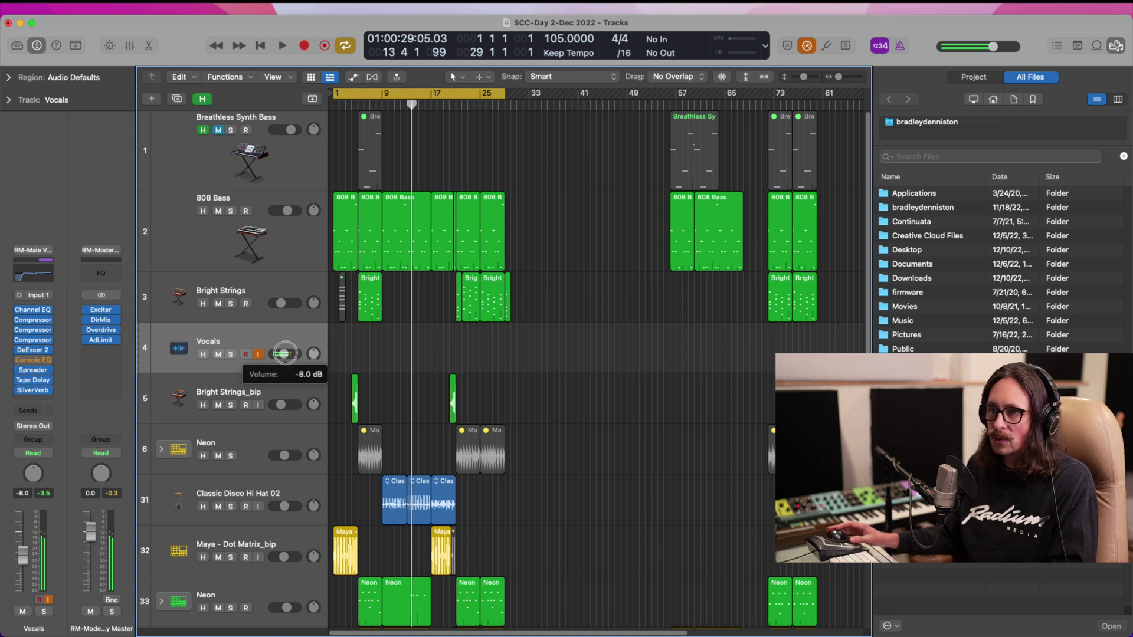
# - Set the output device to Universal Audio Thunderbolt in the audio device settings, and close the settings
pyautogui.click(63, 6)
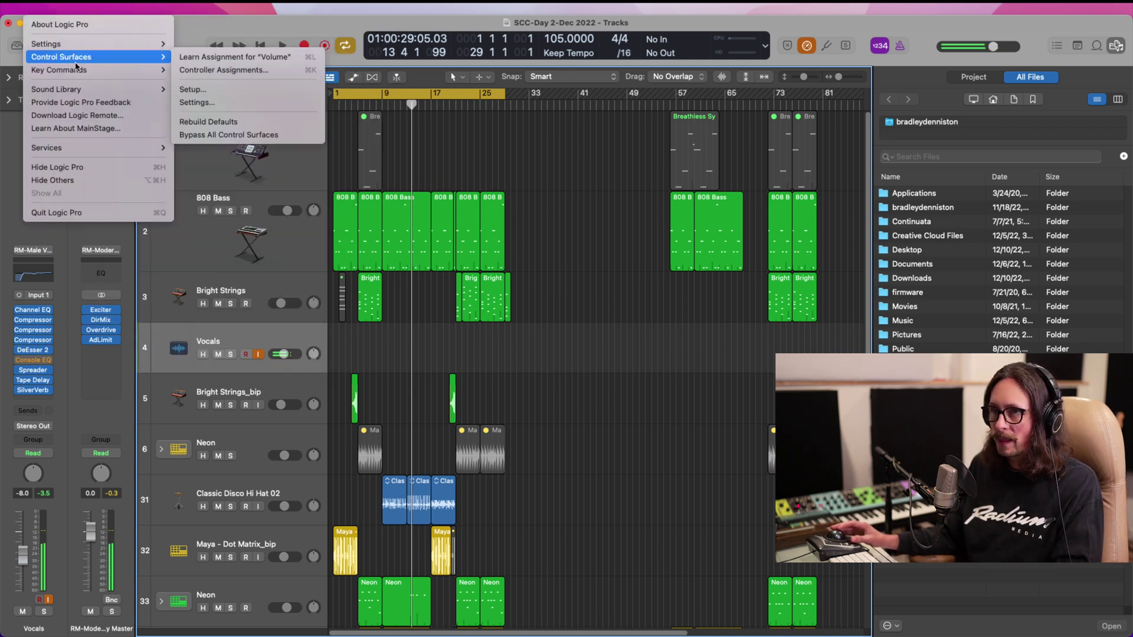
pyautogui.moveTo(76, 69)
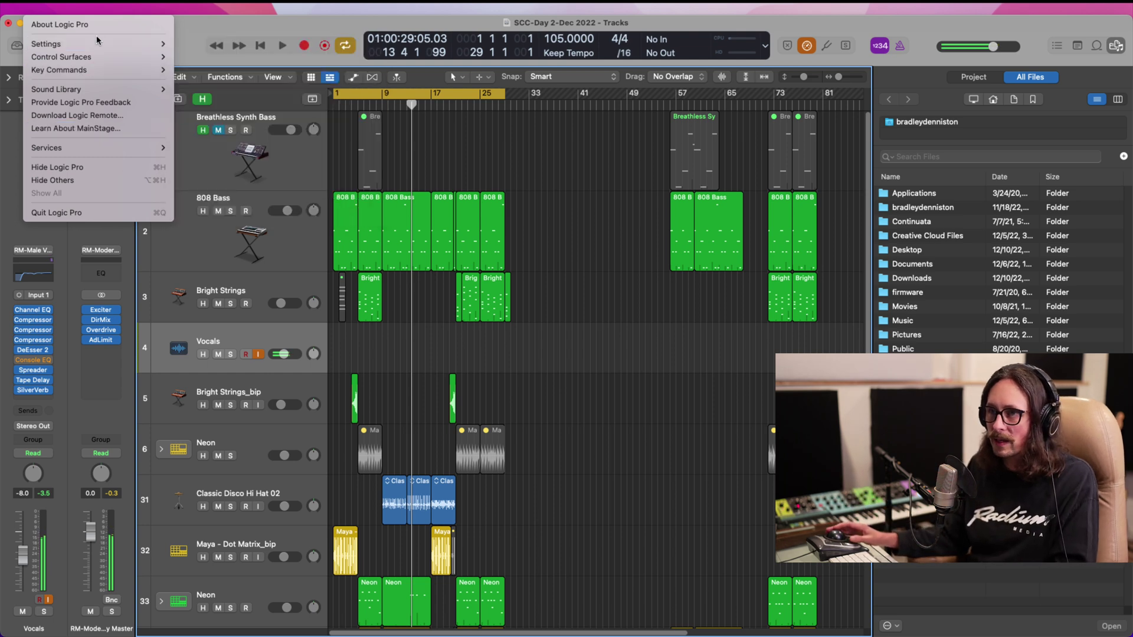
pyautogui.moveTo(157, 43)
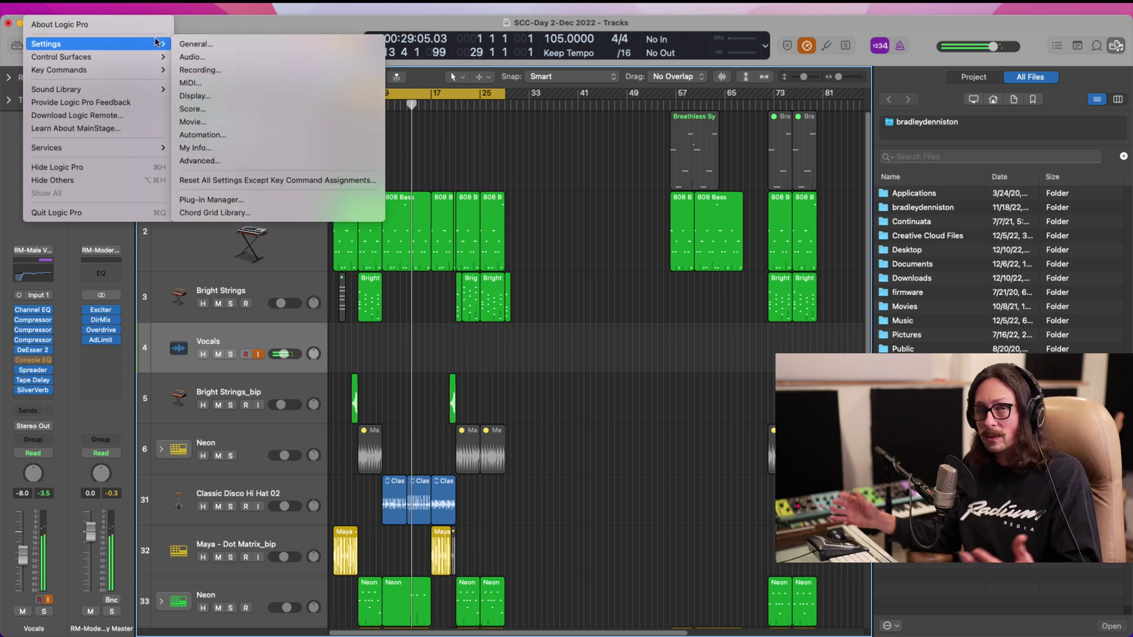
pyautogui.click(241, 56)
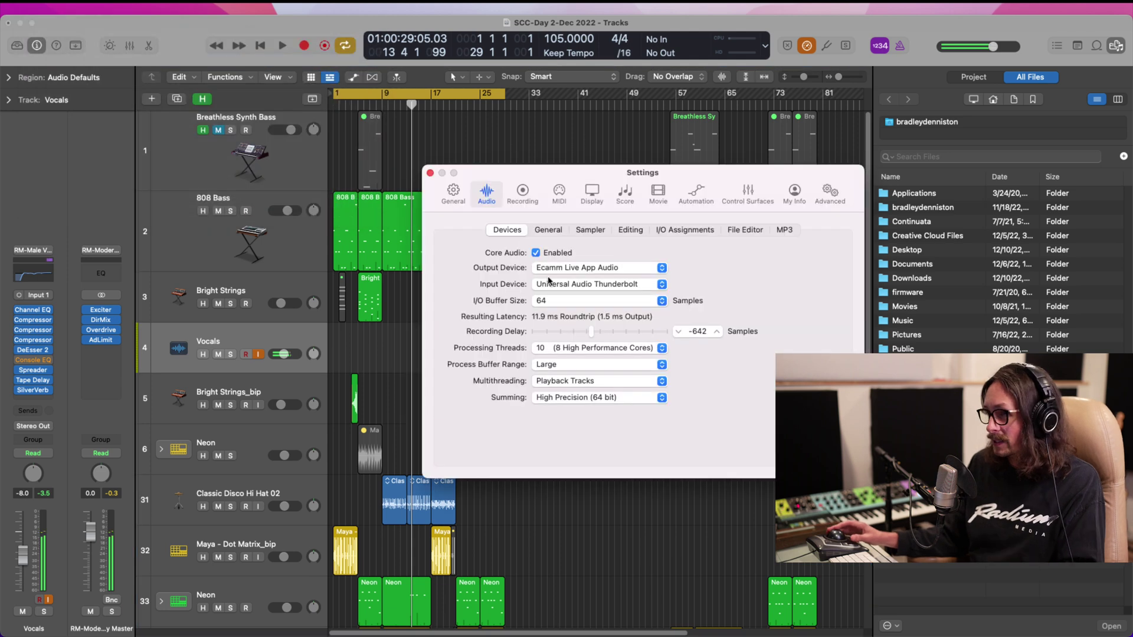
pyautogui.click(597, 270)
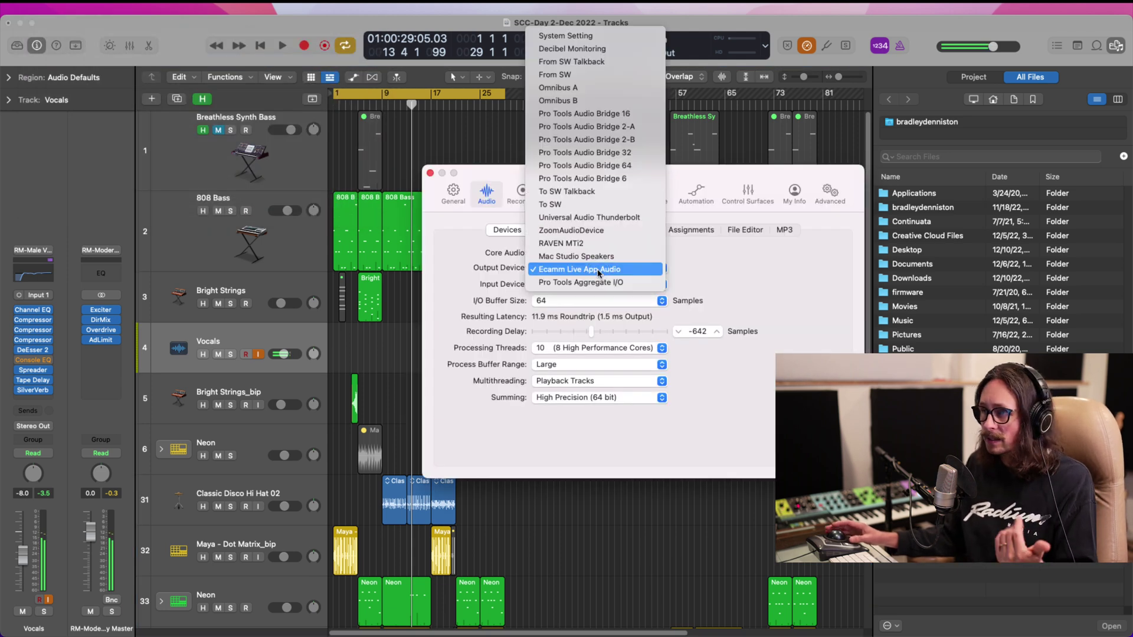
pyautogui.click(611, 224)
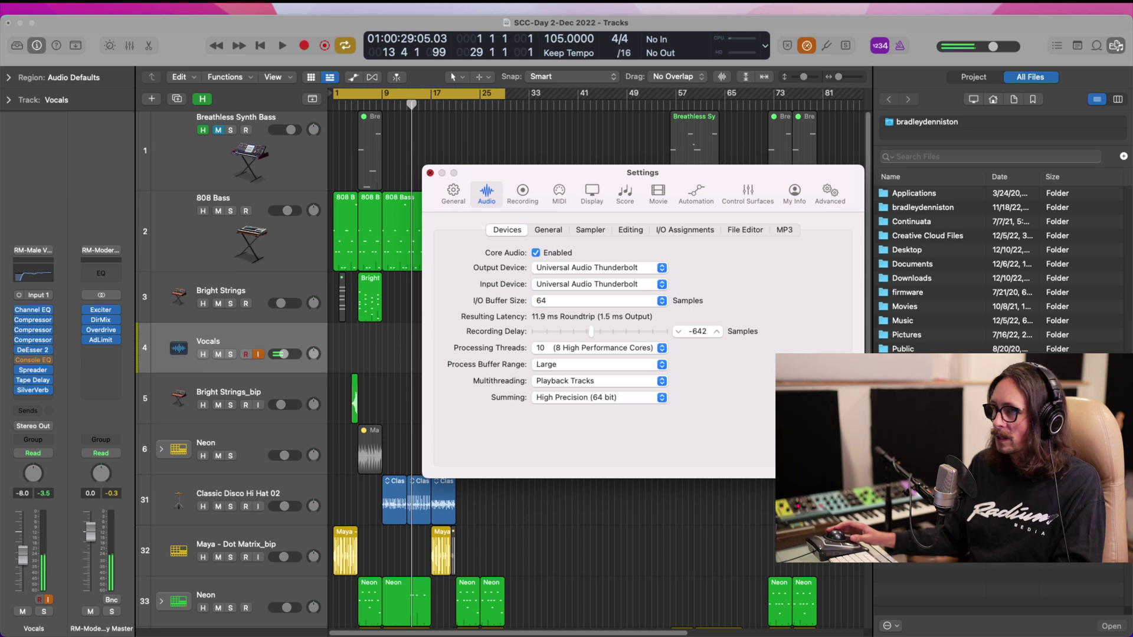
pyautogui.press('super+w')
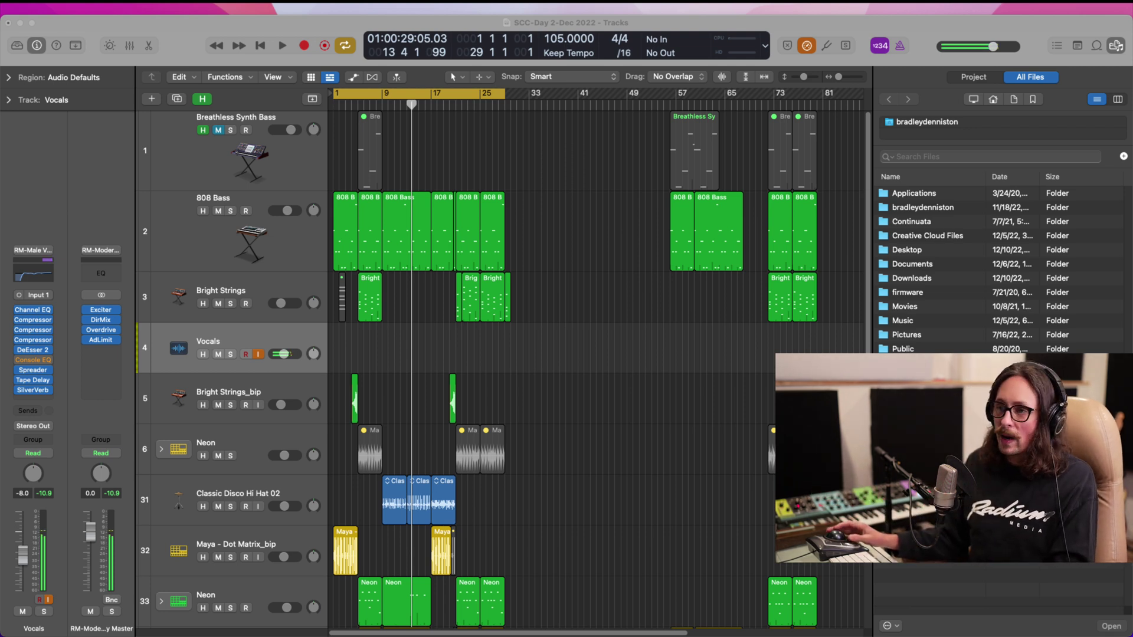
pyautogui.click(281, 534)
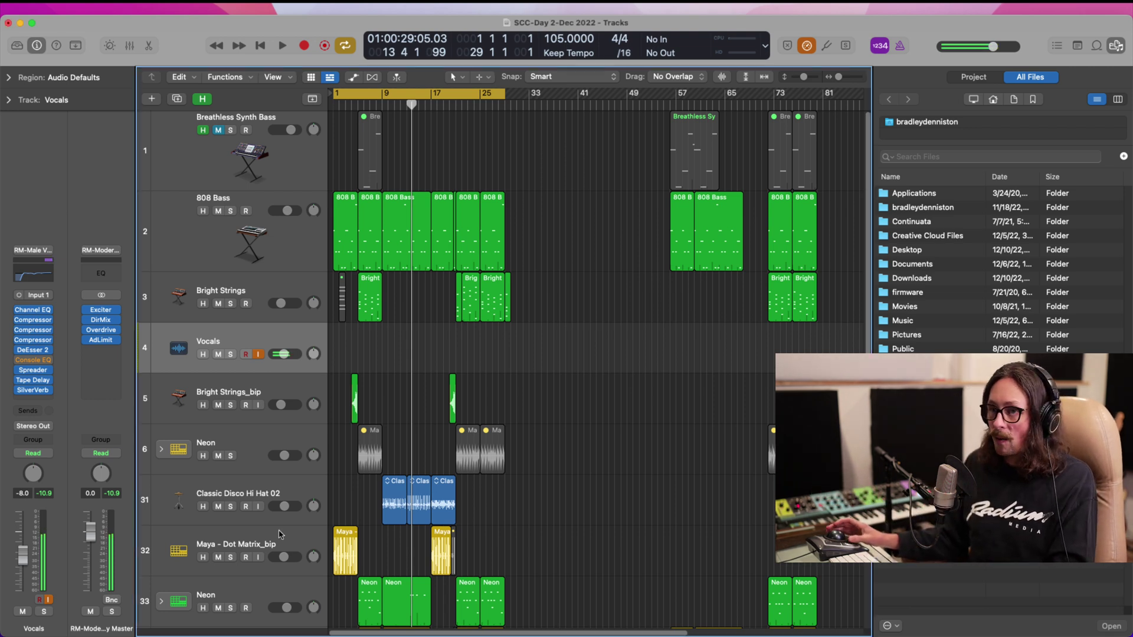
# - Open the Vocals track's Channel EQ and its first Compressor, and examine the compressor's gain reduction and attack time
pyautogui.click(33, 322)
pyautogui.click(33, 310)
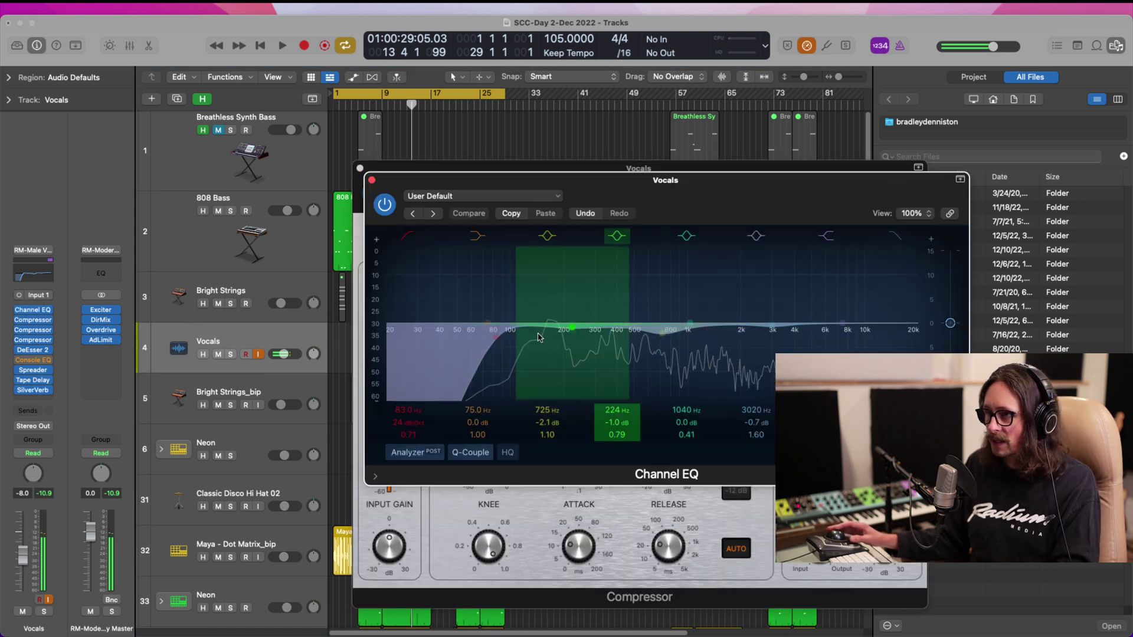
pyautogui.click(34, 332)
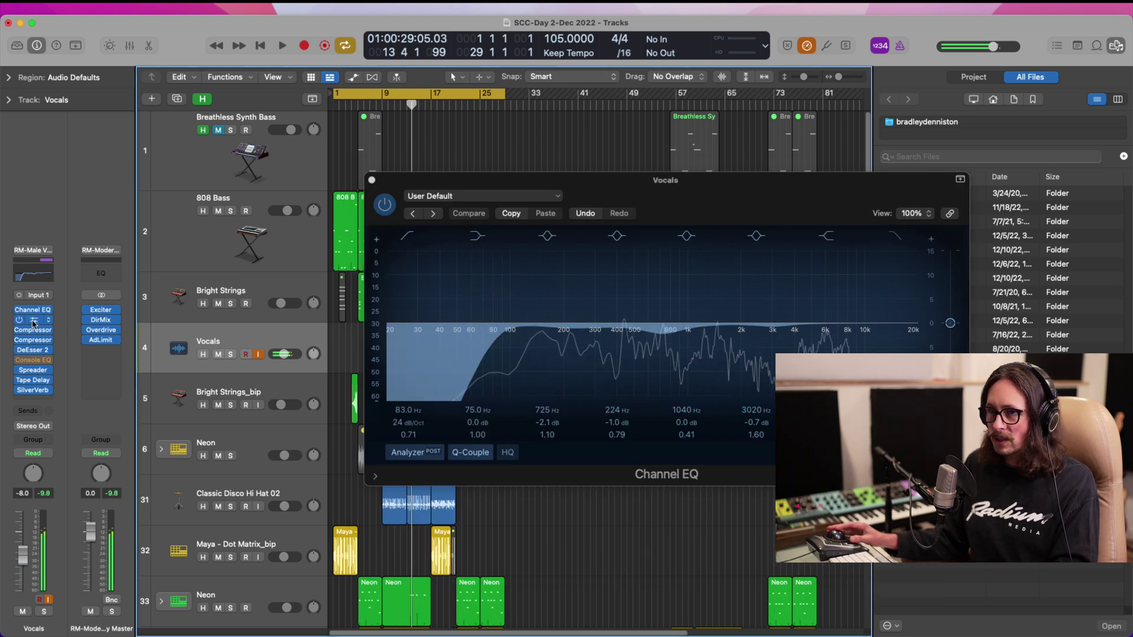
pyautogui.click(34, 324)
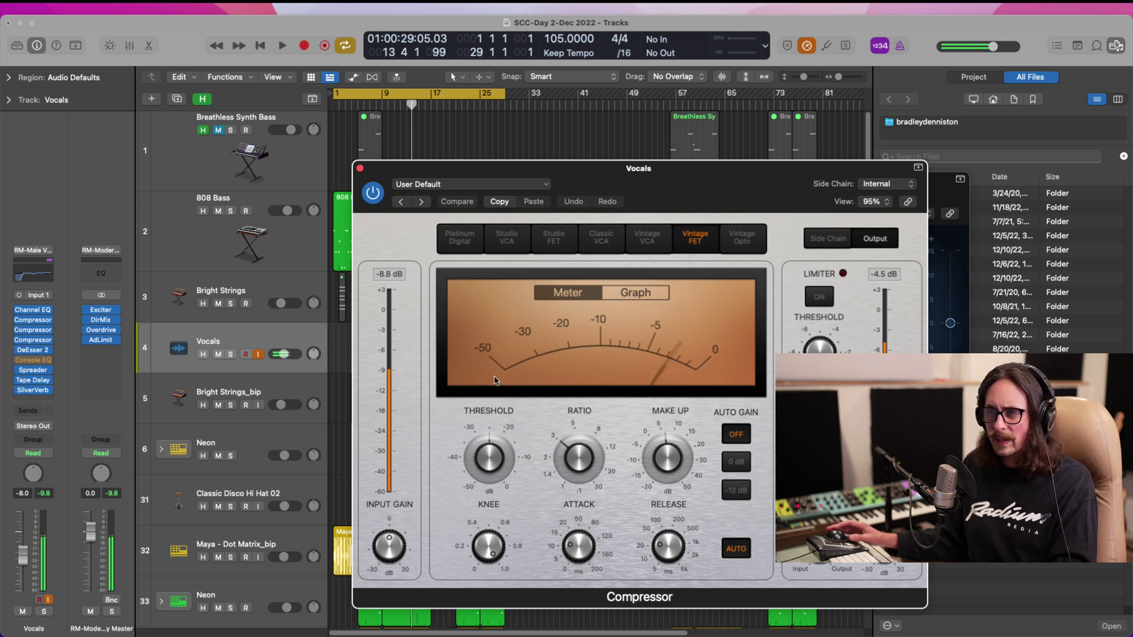
pyautogui.moveTo(588, 559)
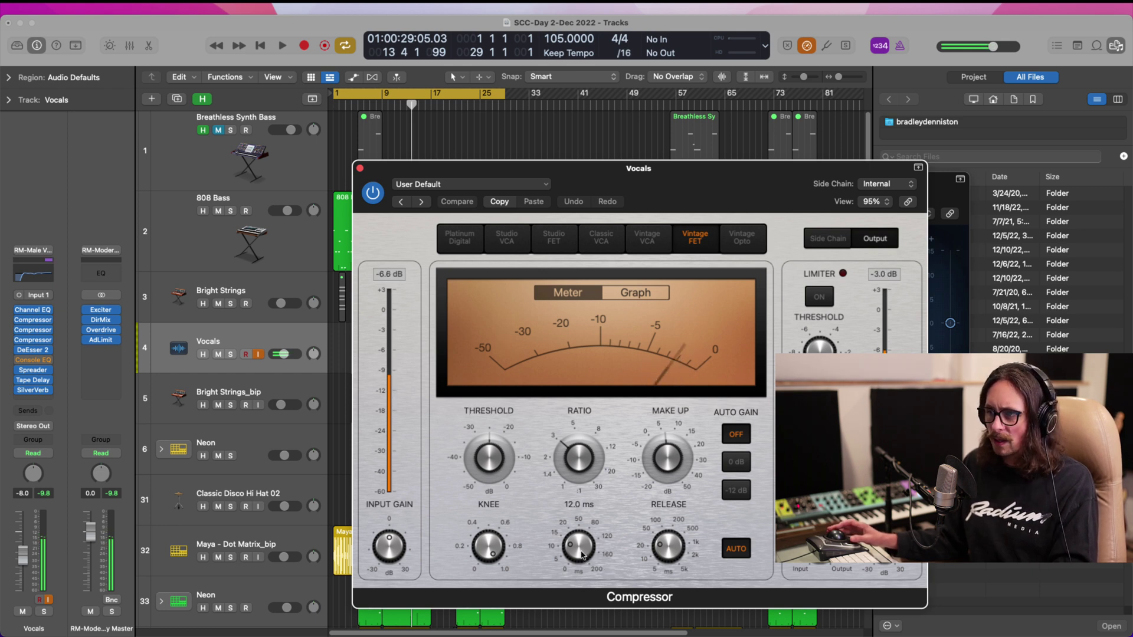
# - Raise the threshold of the second Compressor, the Vintage VCA model, on the Vocals track
pyautogui.moveTo(38, 334)
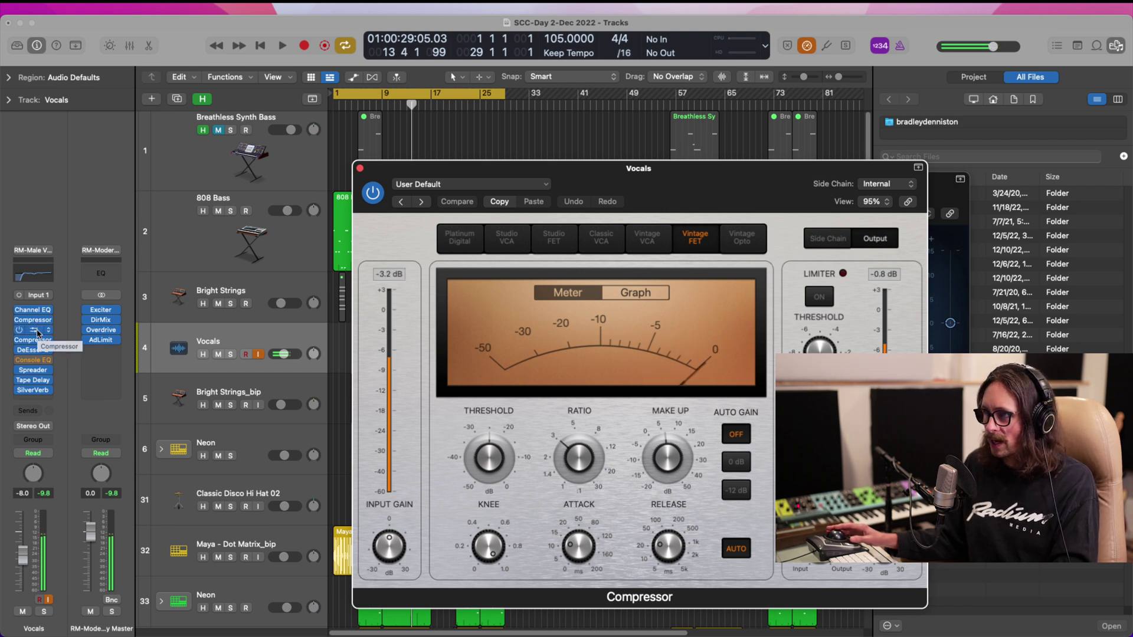
pyautogui.click(37, 334)
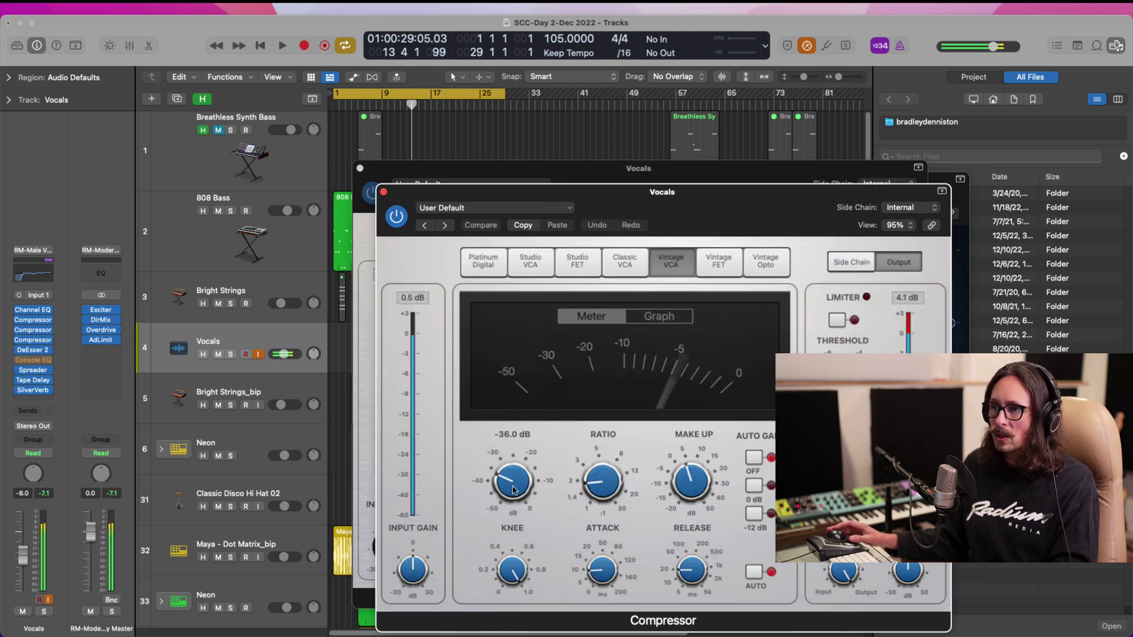
pyautogui.moveTo(512, 481)
pyautogui.mouseDown()
pyautogui.moveTo(512, 463)
pyautogui.moveTo(513, 477)
pyautogui.mouseUp()
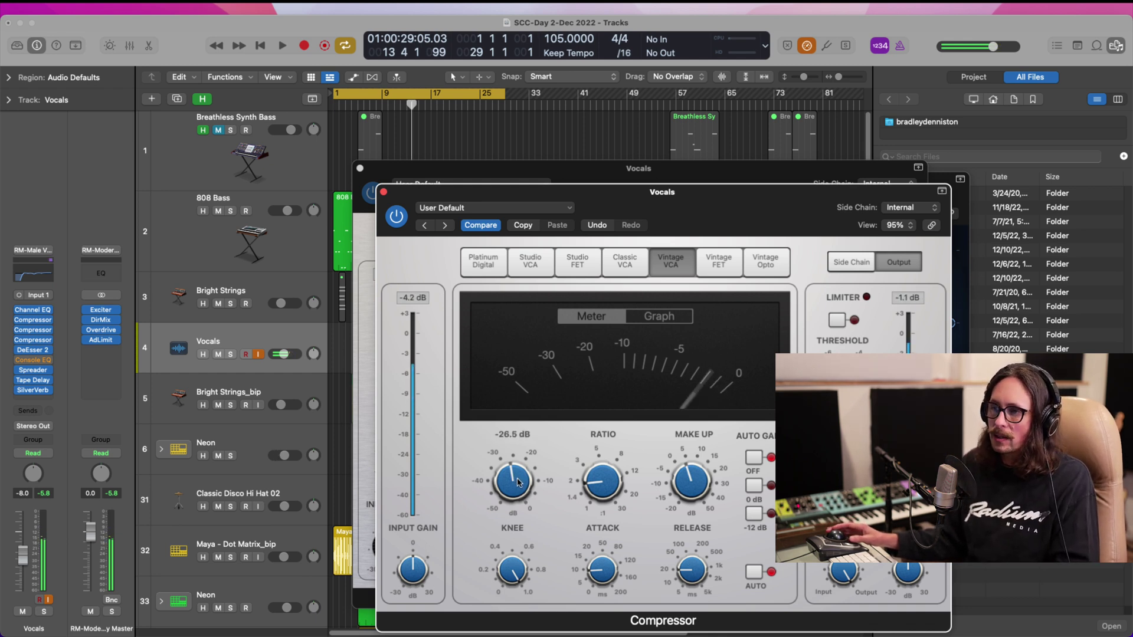
pyautogui.moveTo(518, 483); pyautogui.dragTo(513, 476)
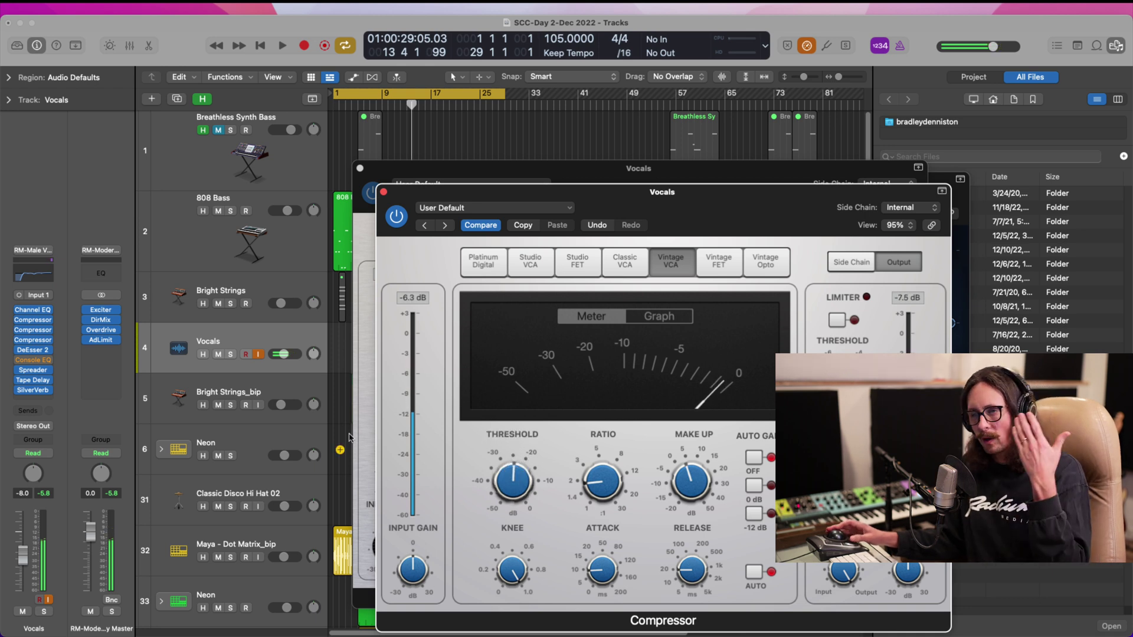
# - Raise the threshold of the third Compressor, the Platinum Digital model, on the Vocals track and fine-tune its output gain
pyautogui.click(34, 340)
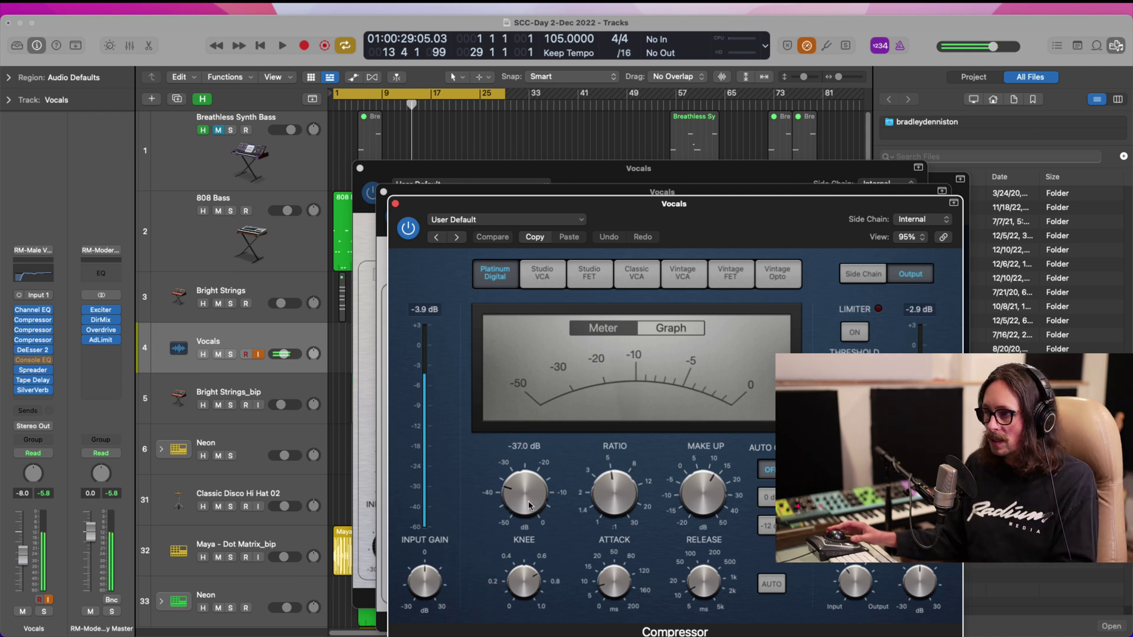
pyautogui.moveTo(529, 501); pyautogui.dragTo(527, 460)
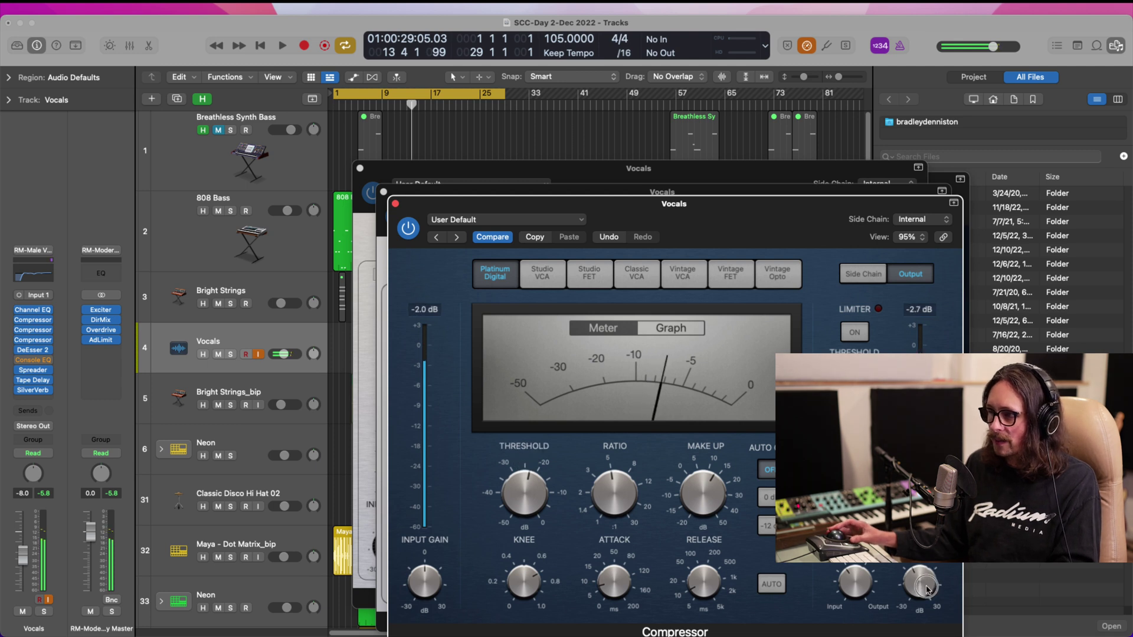
pyautogui.moveTo(927, 588); pyautogui.dragTo(927, 583)
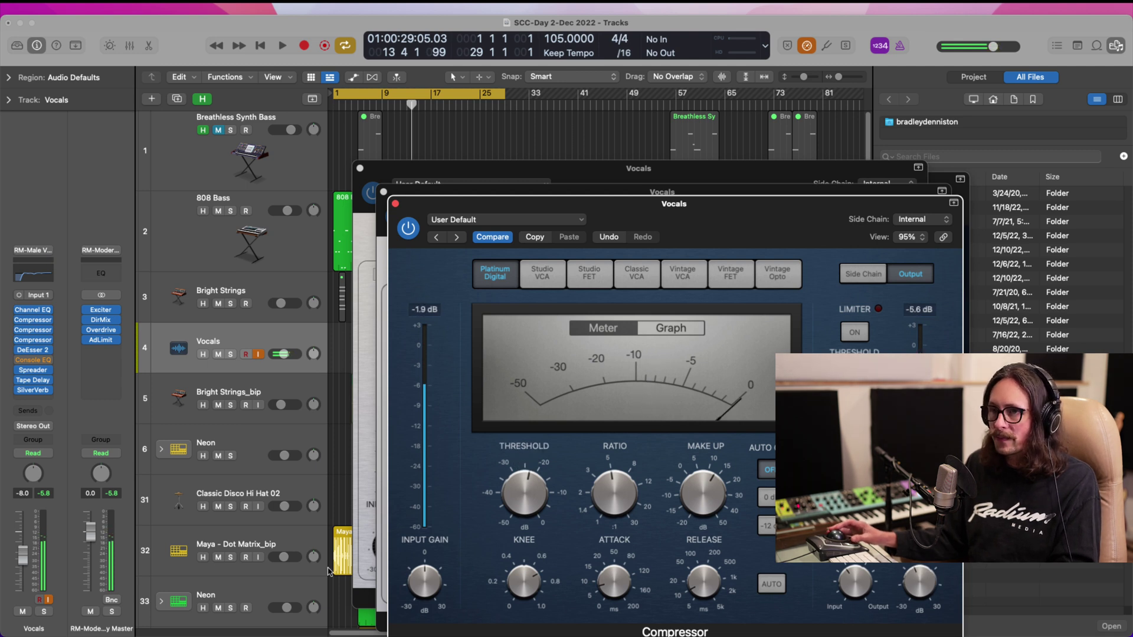
# - Turn off Low Latency Mode and slightly adjust the high gain in the Vocals track's Vintage Console EQ
pyautogui.click(31, 372)
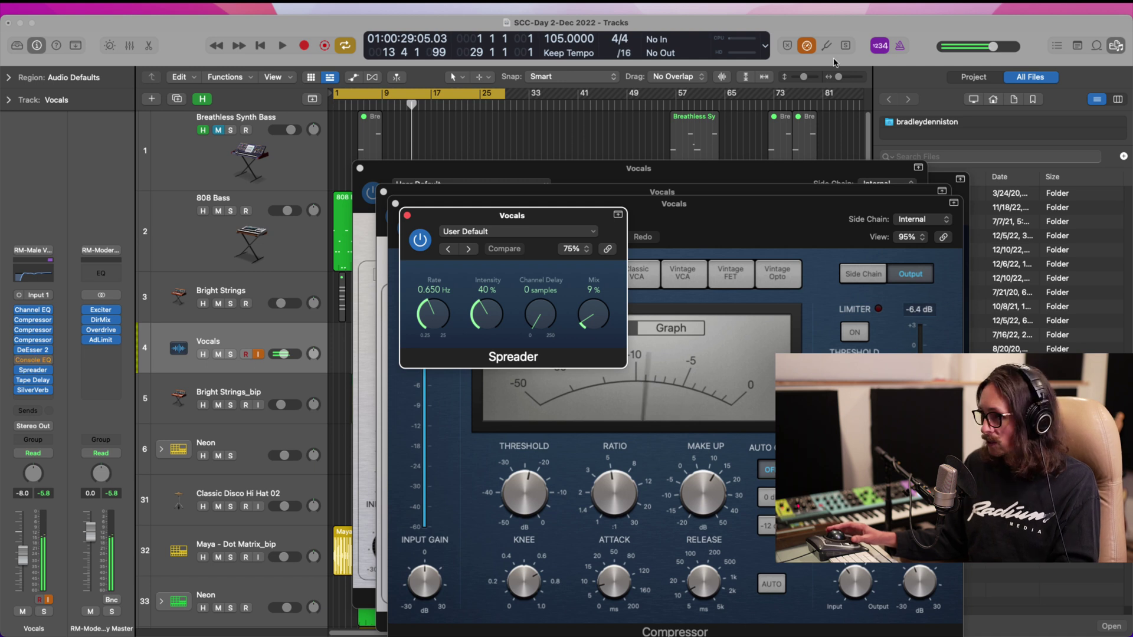
pyautogui.click(807, 45)
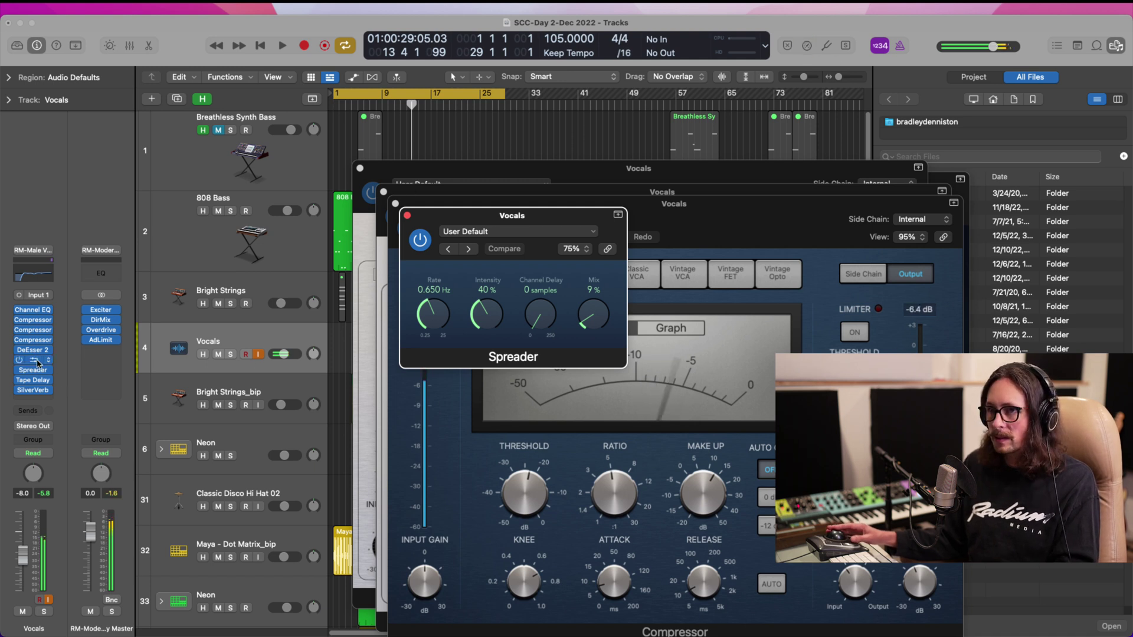
pyautogui.click(33, 360)
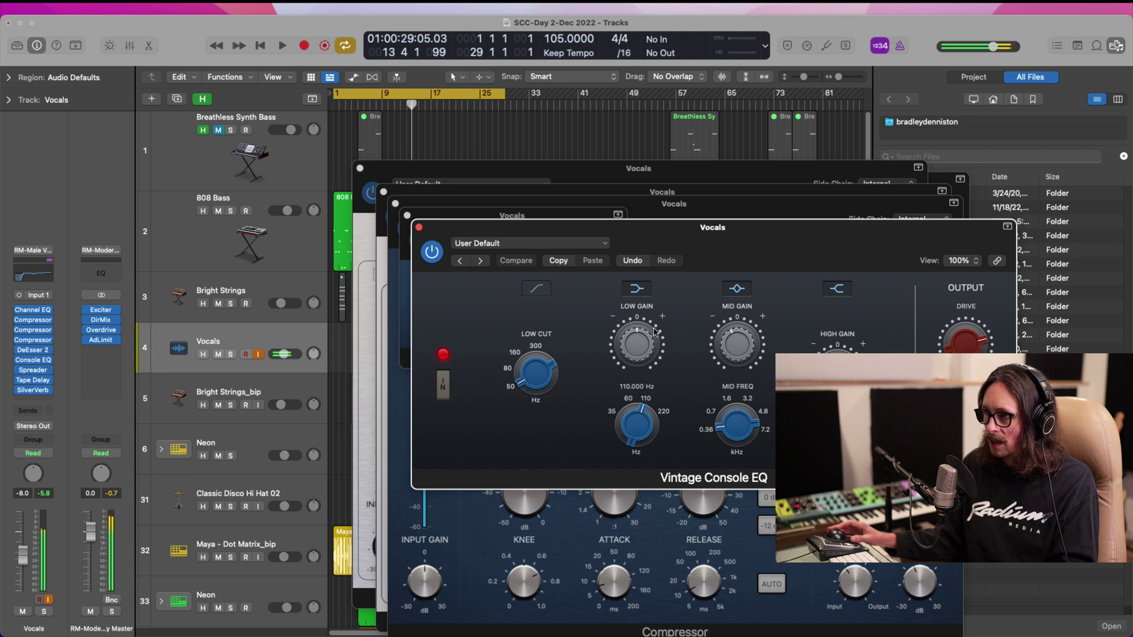
pyautogui.moveTo(837, 357); pyautogui.dragTo(838, 363)
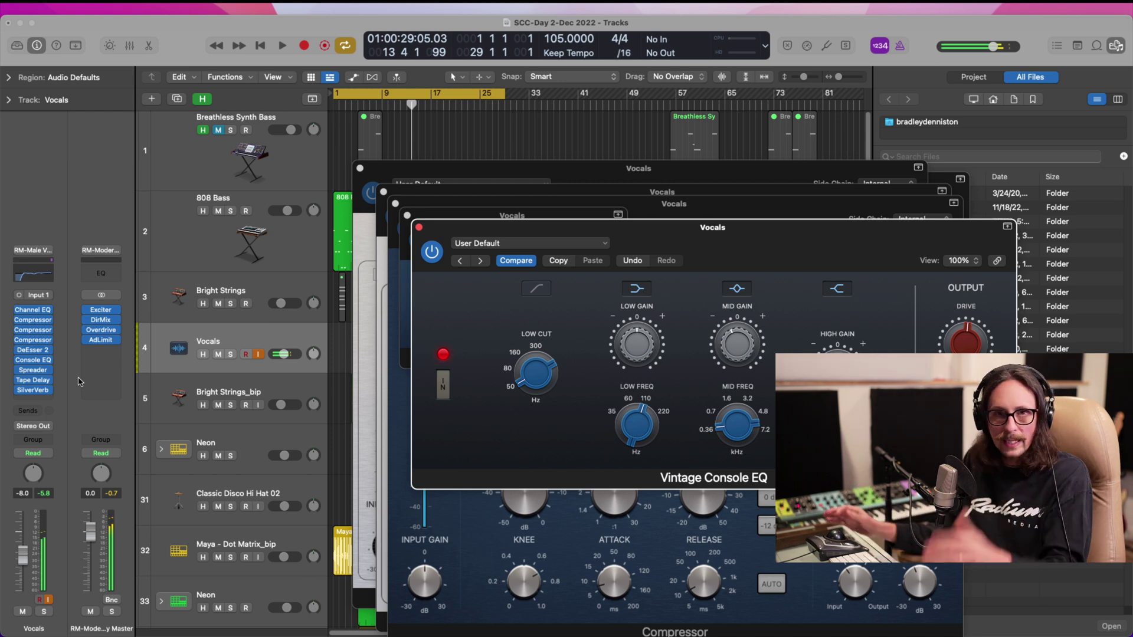
# - Set the mix of the Vocals track's Spreader to 8%
pyautogui.click(34, 373)
pyautogui.click(34, 374)
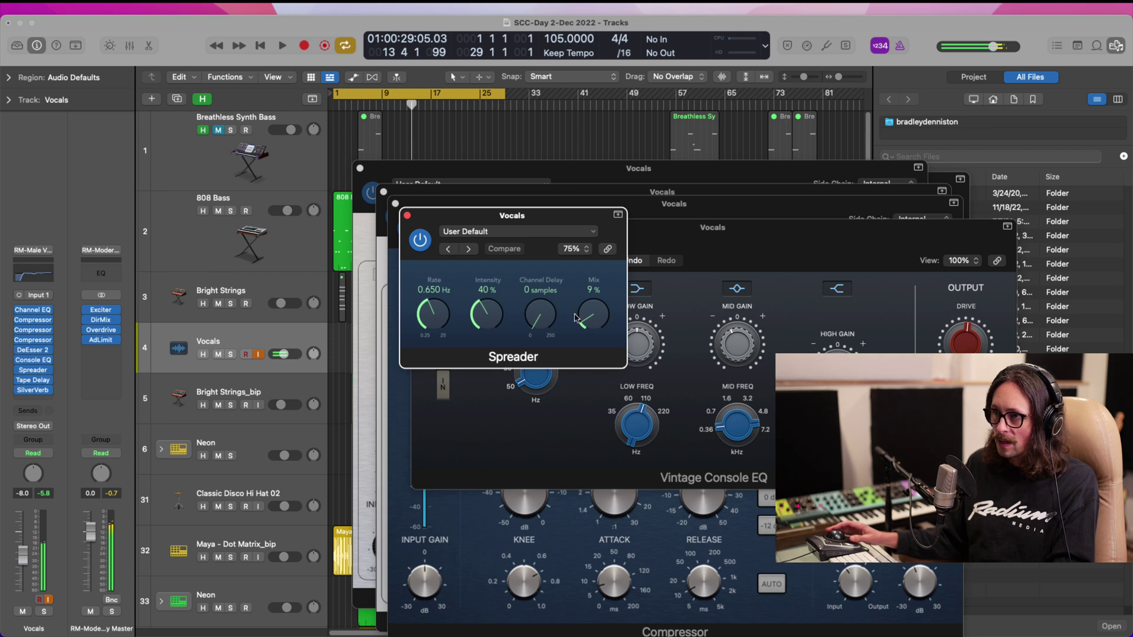
pyautogui.moveTo(588, 319); pyautogui.dragTo(591, 318)
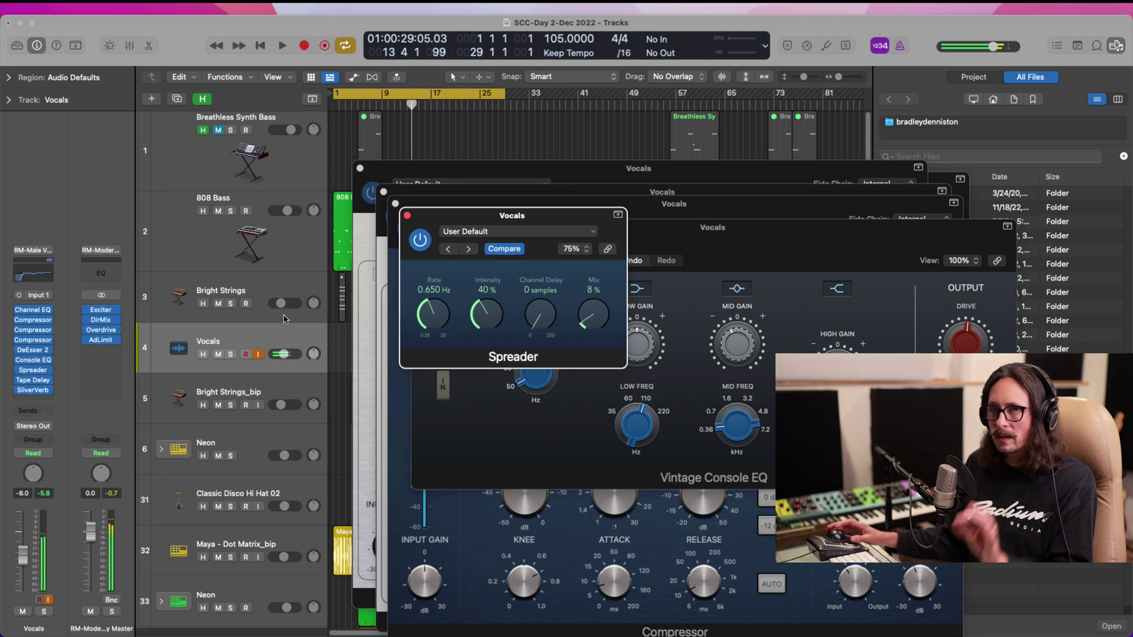
# - Open the Vocals track's Tape Delay and slightly adjust its output mix
pyautogui.click(33, 380)
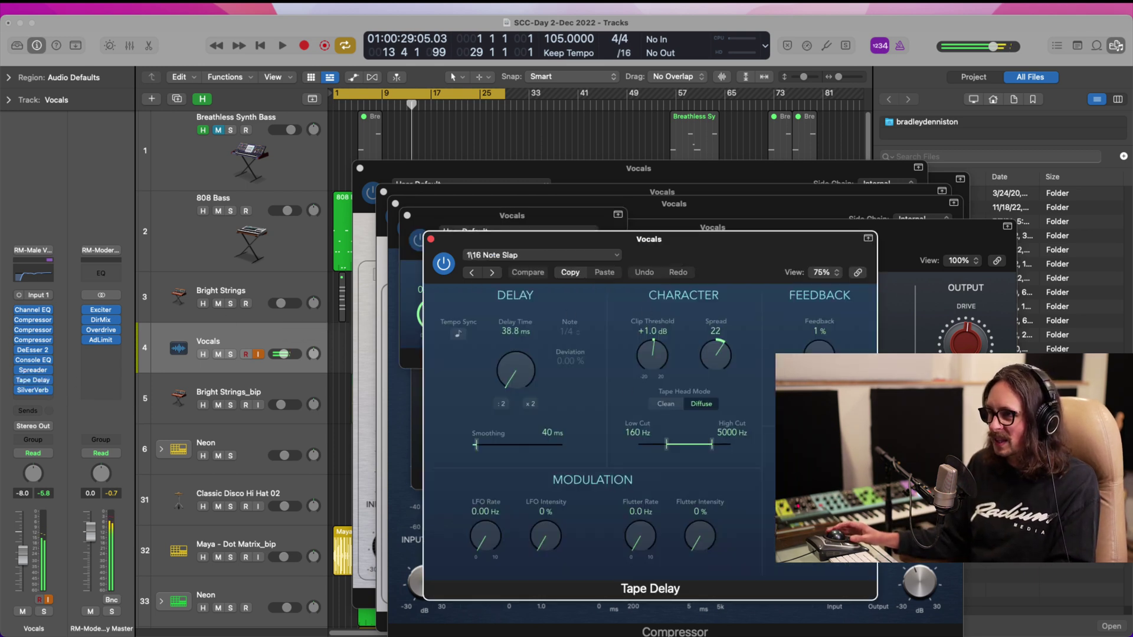
pyautogui.moveTo(840, 550); pyautogui.dragTo(840, 544)
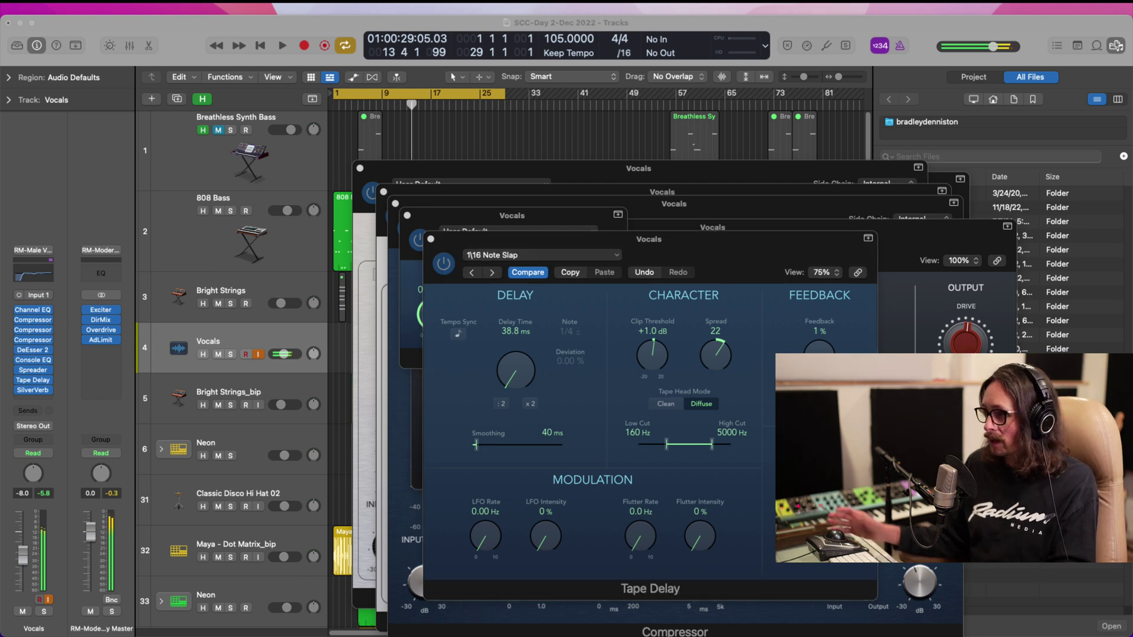
pyautogui.click(125, 386)
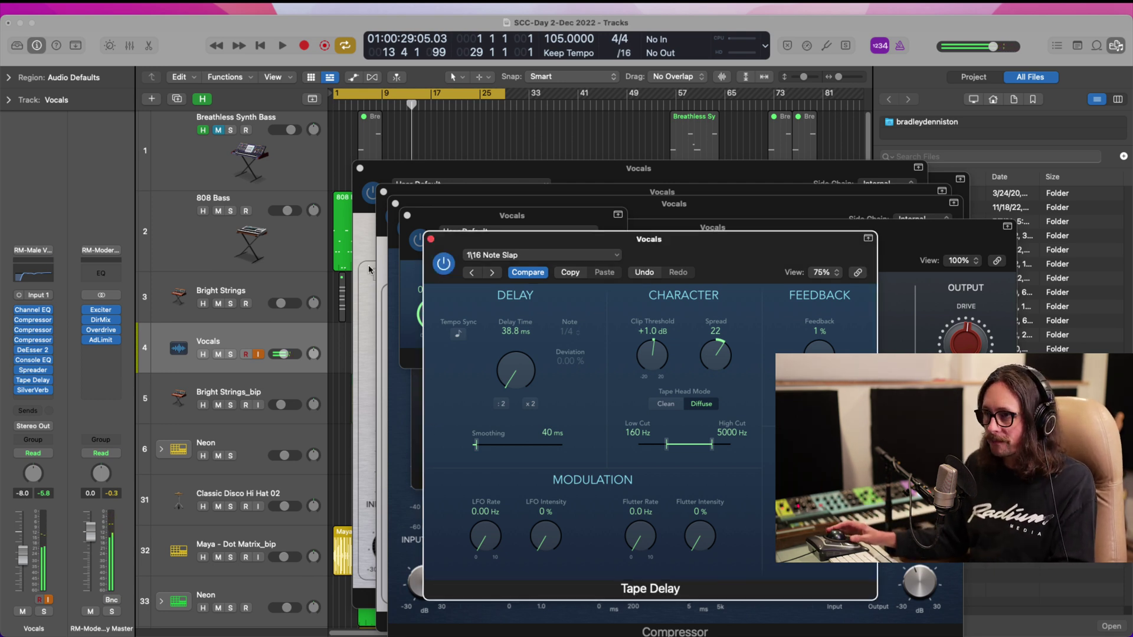
# - Open the Vocals track's SilverVerb and set its wet level to 26% and its dry level to 100%
pyautogui.click(33, 392)
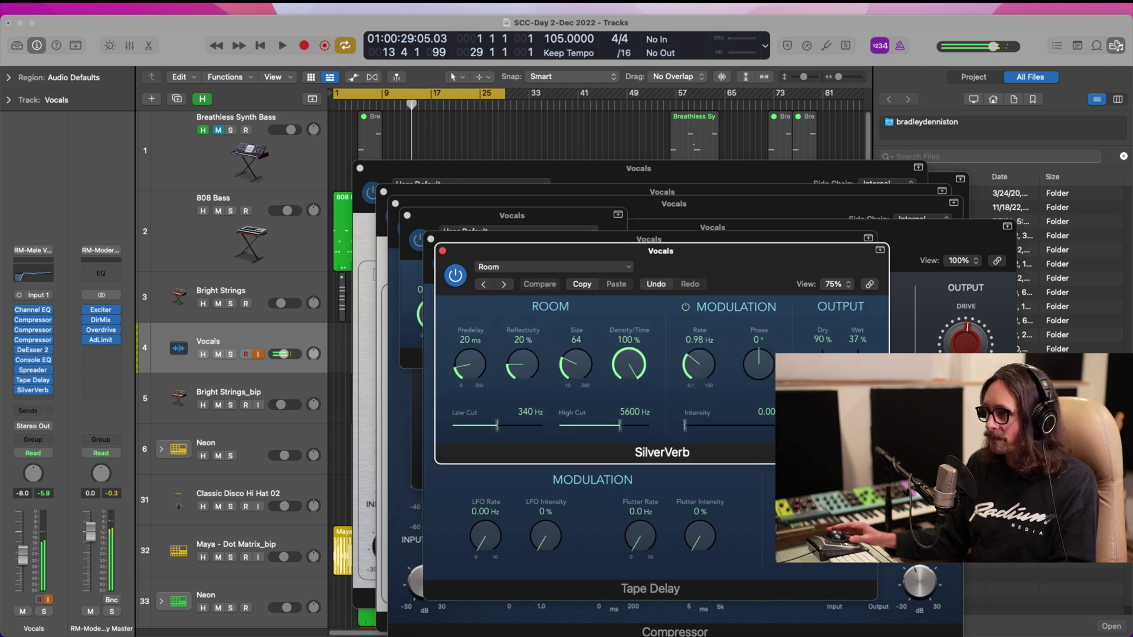
pyautogui.moveTo(857, 399); pyautogui.dragTo(858, 401)
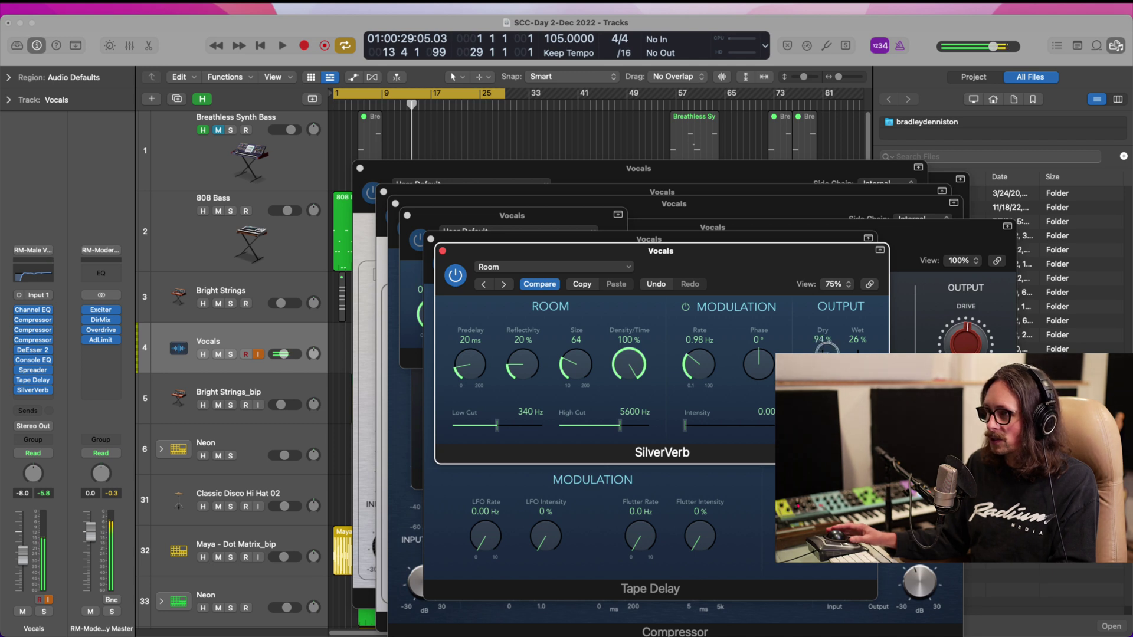
pyautogui.moveTo(827, 349); pyautogui.dragTo(828, 348)
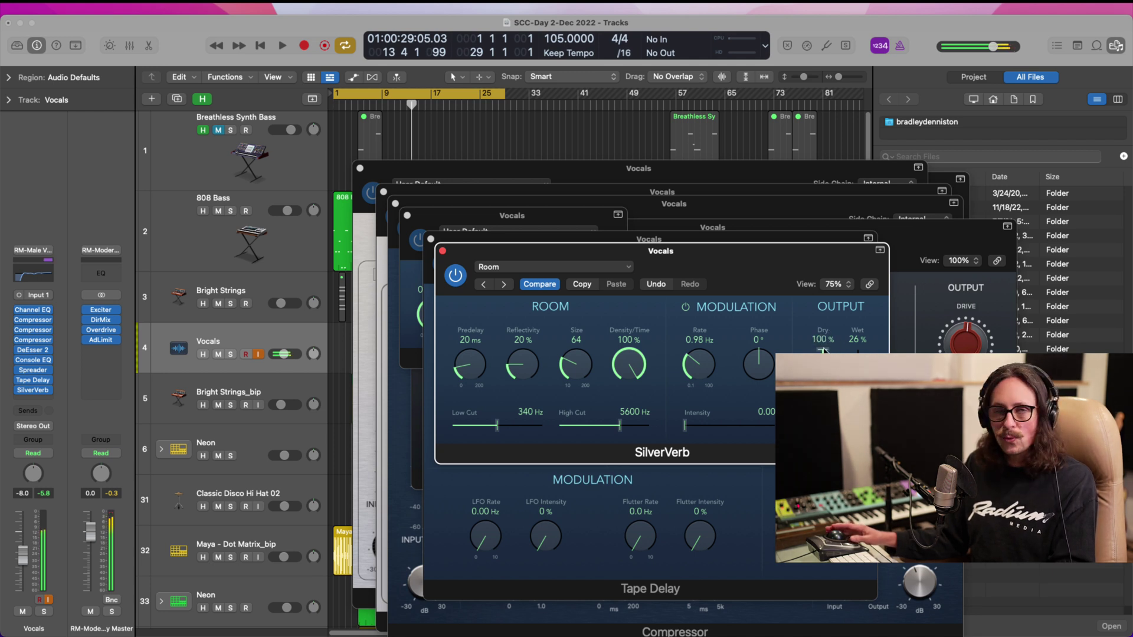
# - Try the SilverVerb's dry level at 20%, and set the dry level to 91% and the wet level to 18%
pyautogui.moveTo(765, 253); pyautogui.dragTo(376, 206)
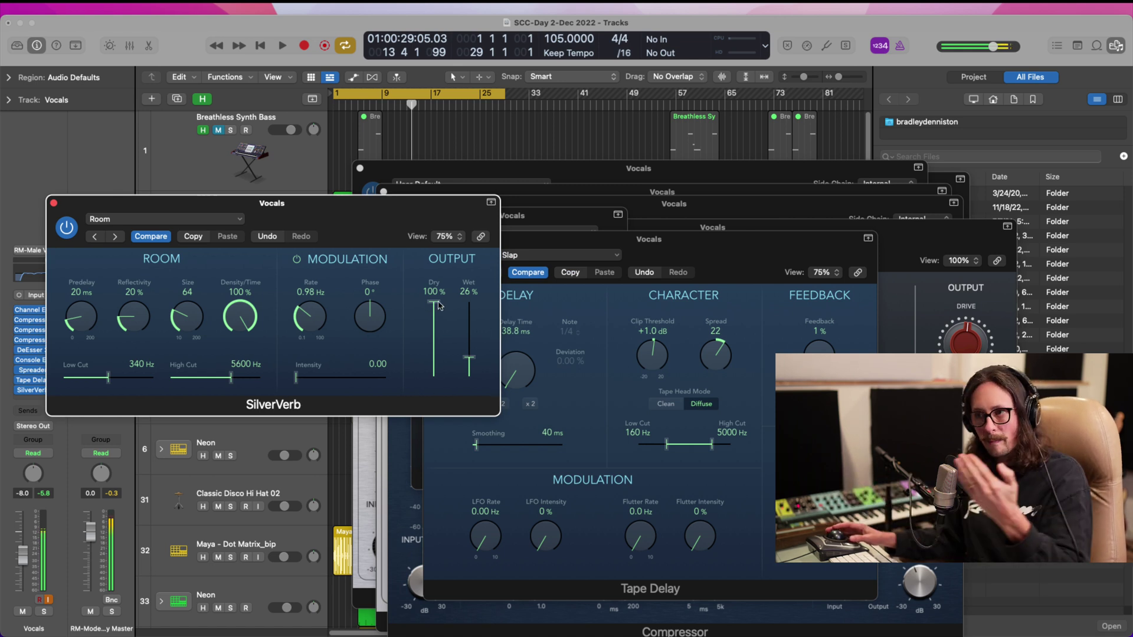
pyautogui.moveTo(438, 306); pyautogui.dragTo(442, 363)
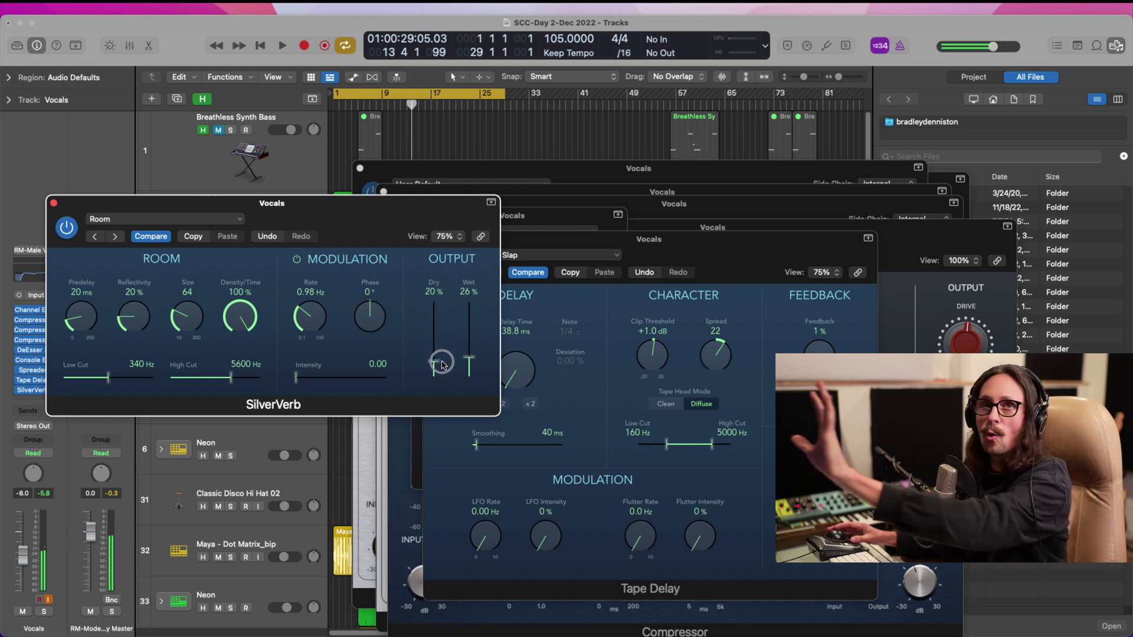
pyautogui.moveTo(442, 363); pyautogui.dragTo(443, 312)
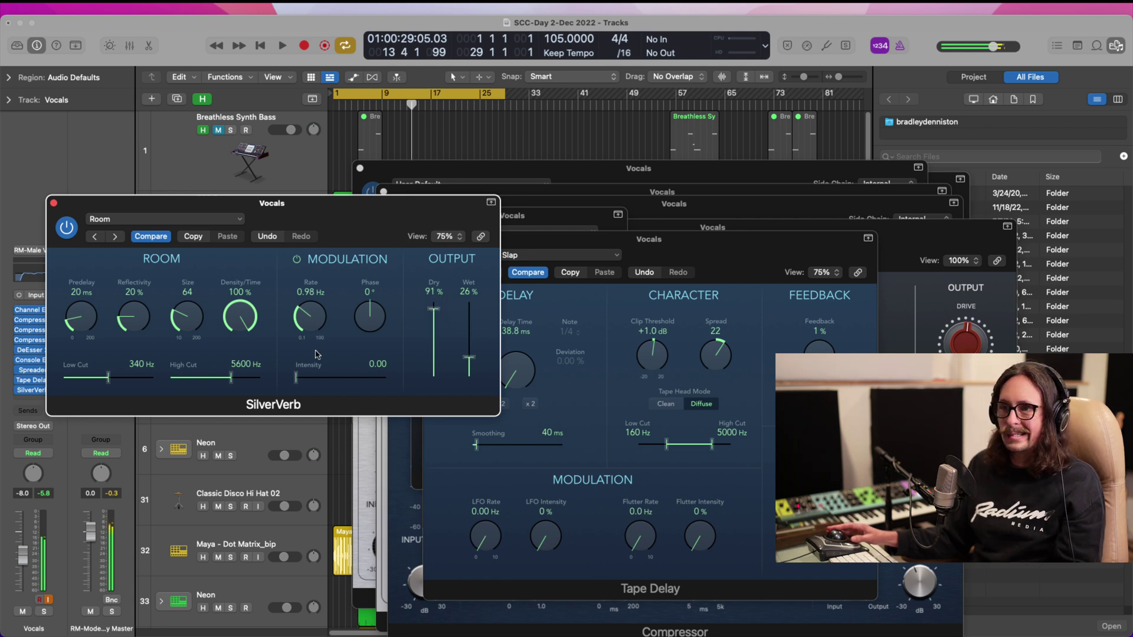
pyautogui.moveTo(469, 359); pyautogui.dragTo(470, 367)
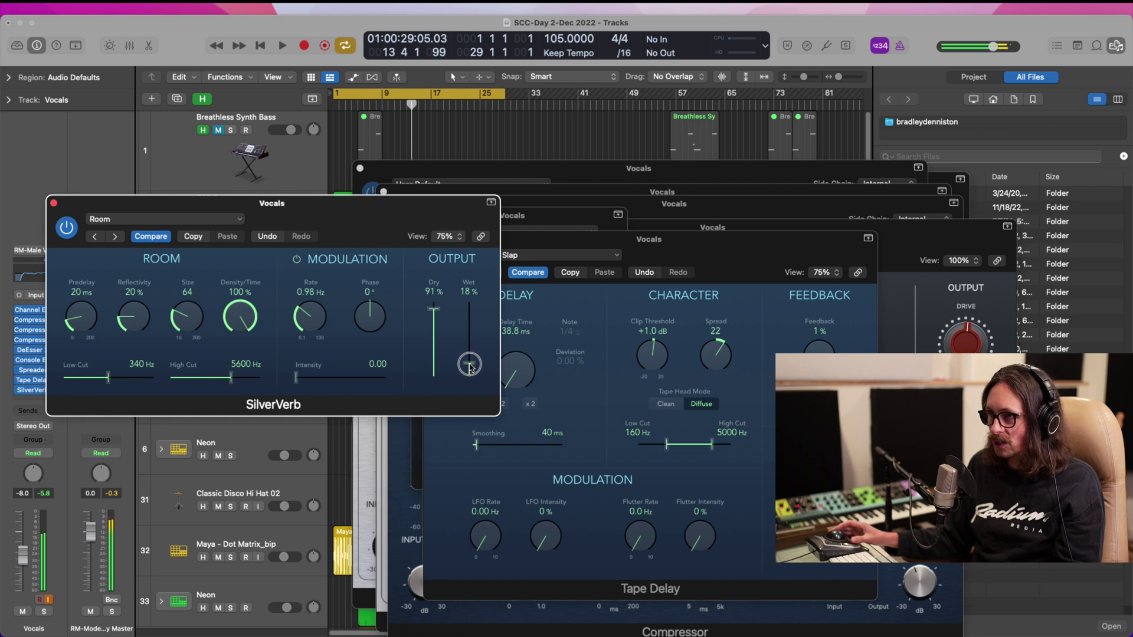
# - Close the SilverVerb and all the other open plug-in windows of the Vocals track
pyautogui.click(54, 204)
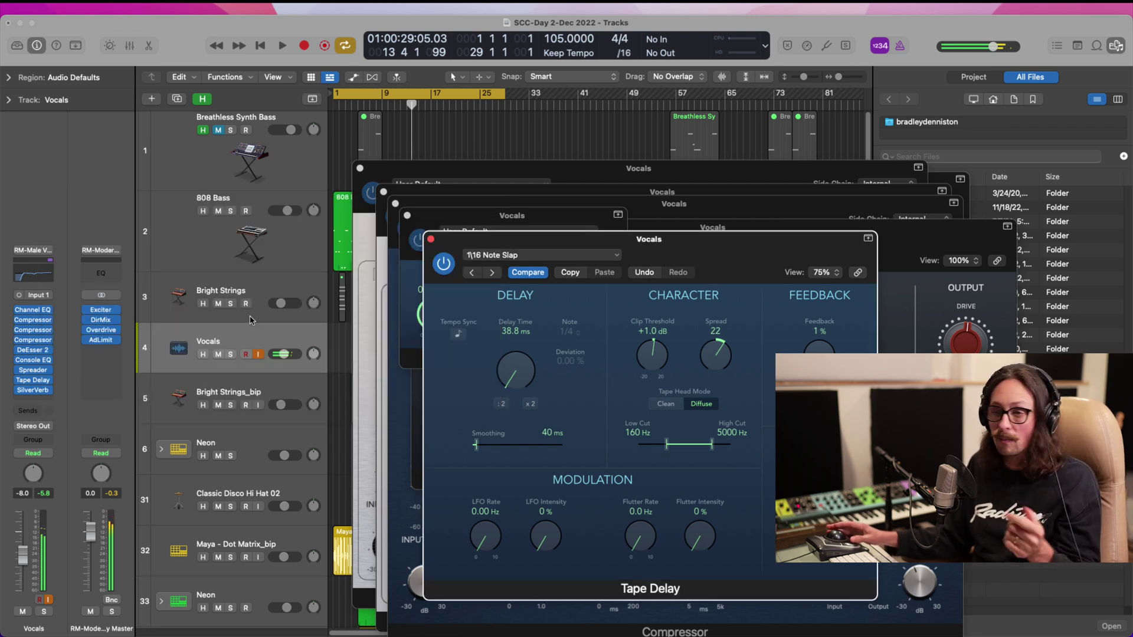
pyautogui.keyDown('alt'); pyautogui.click(431, 240); pyautogui.keyUp('alt')
pyautogui.click(572, 298)
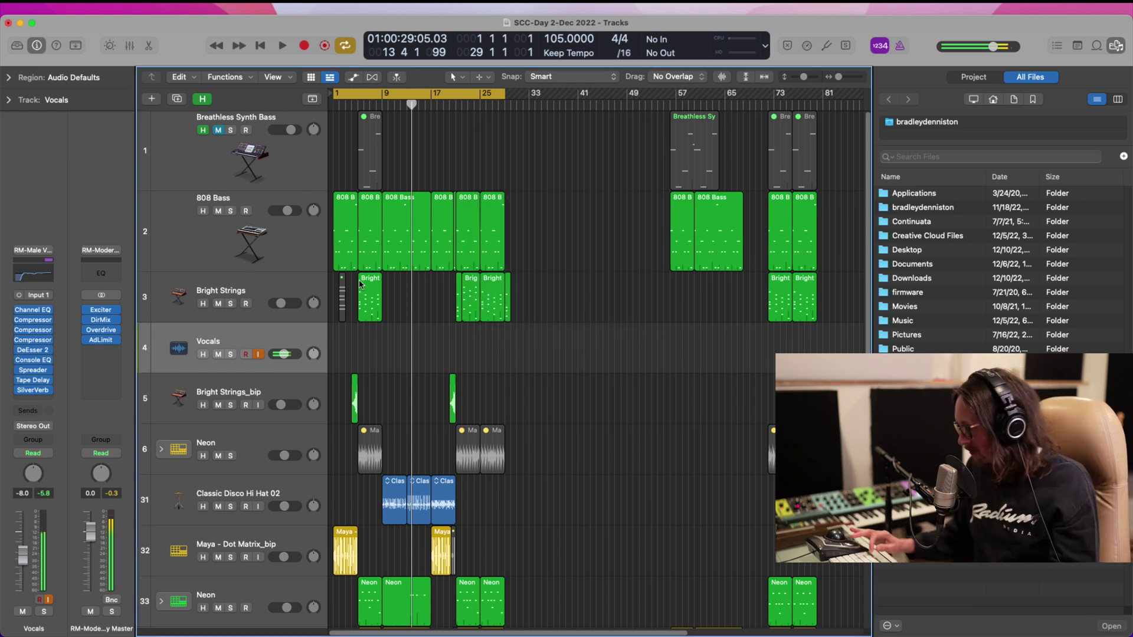
# - Return the playhead to the start of the project and record a vocal take on the Vocals track through the cycle range
pyautogui.press('Return')
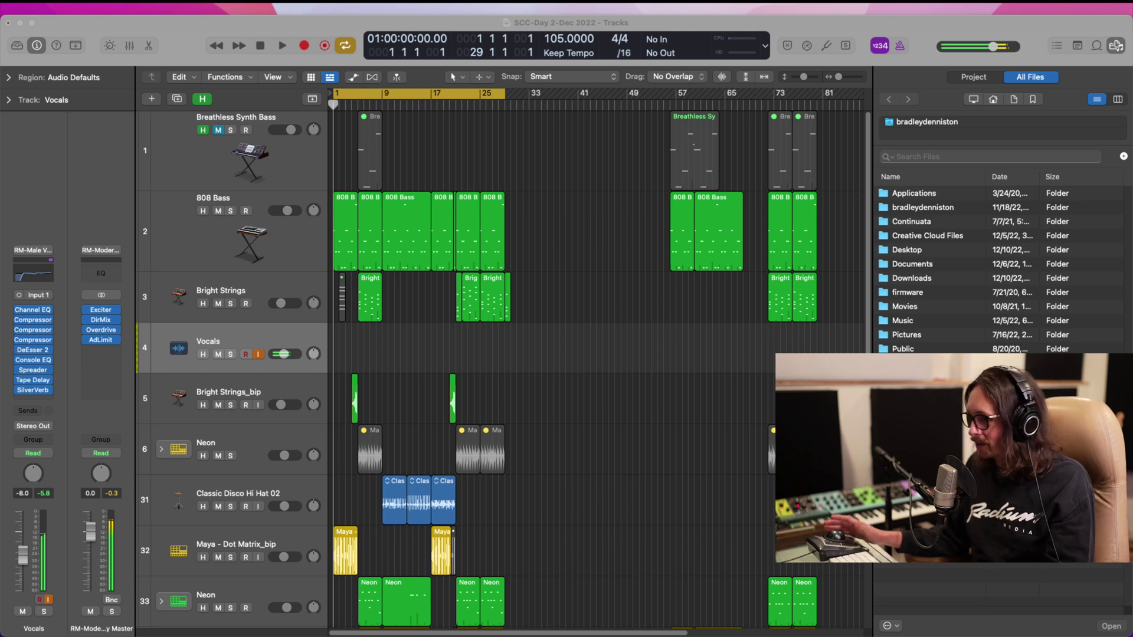
pyautogui.click(673, 616)
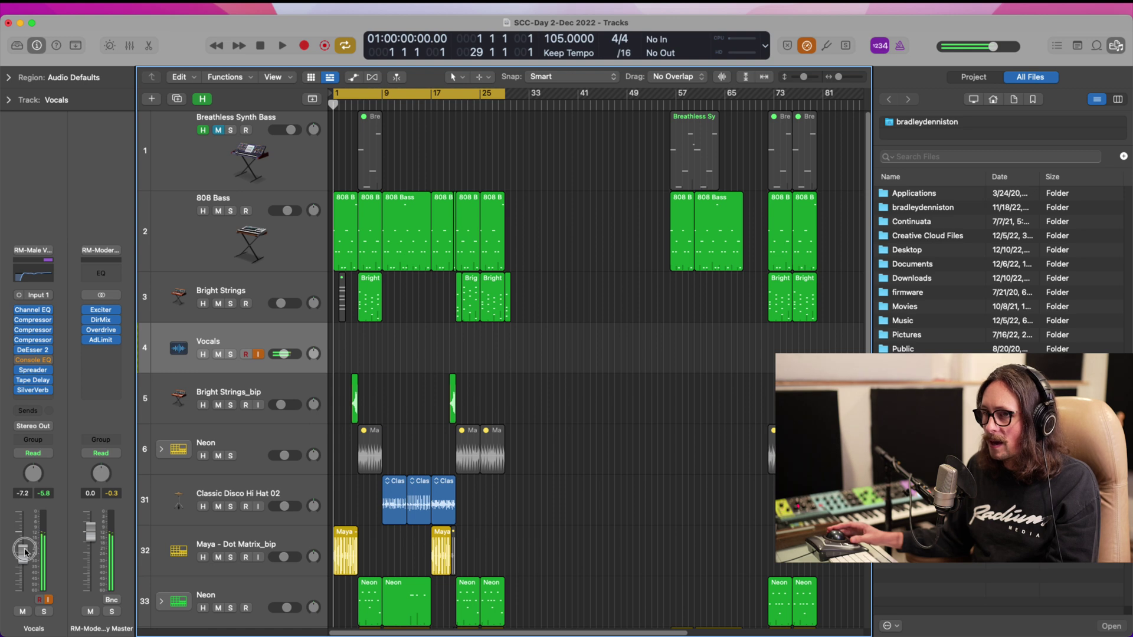
pyautogui.press('r')
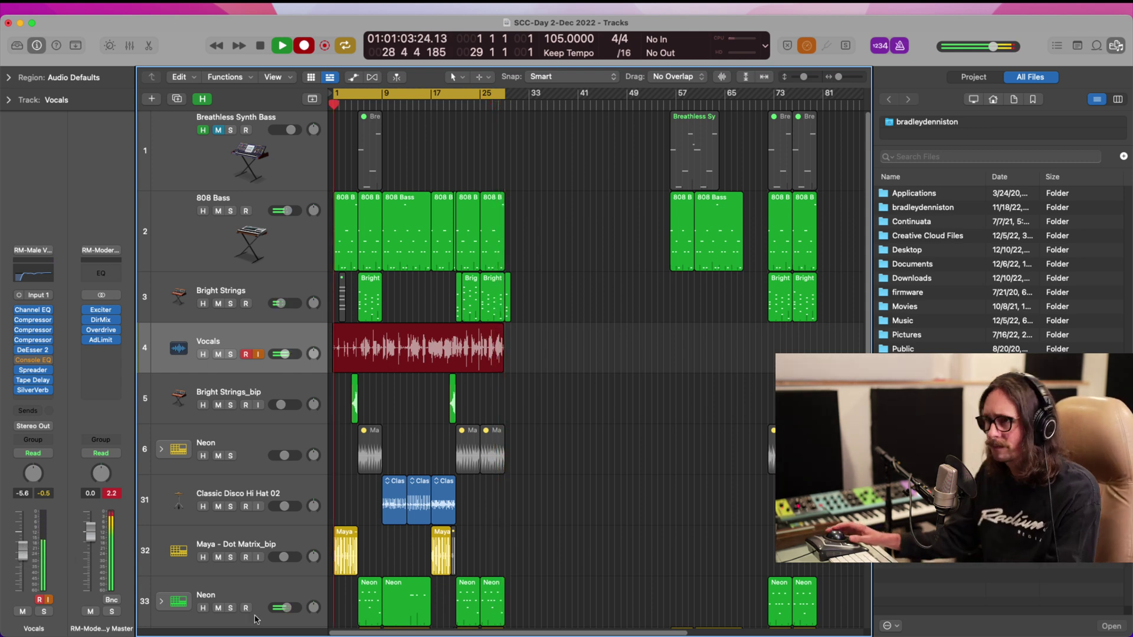
pyautogui.press('space')
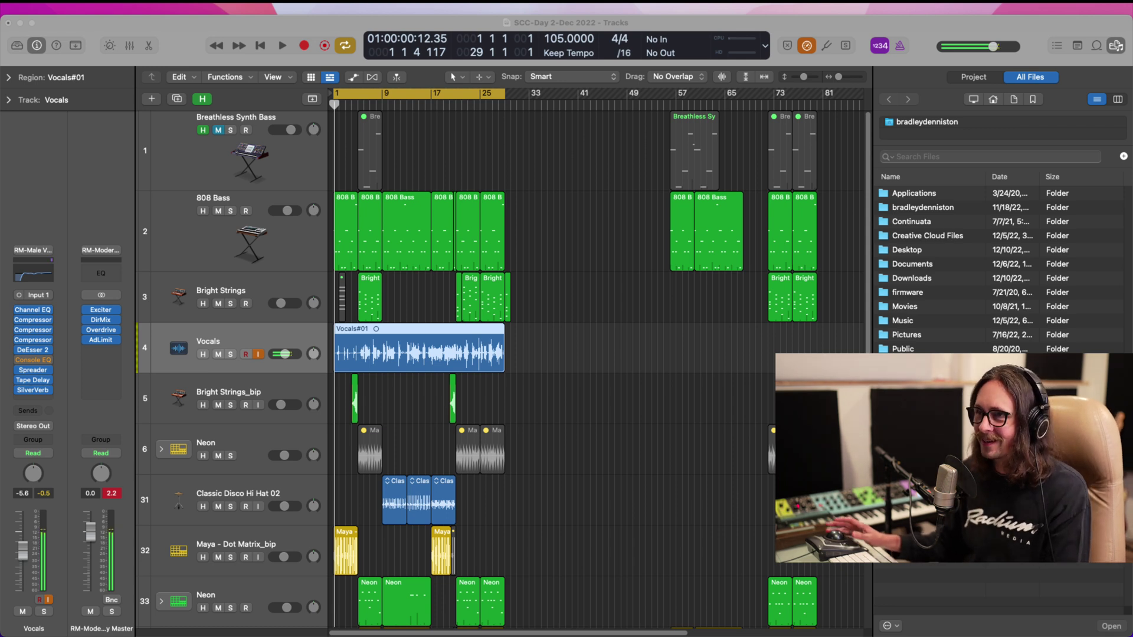
# - Set the audio output device to Ecamm Live App Audio and the I/O buffer size to 128 samples
pyautogui.click(285, 29)
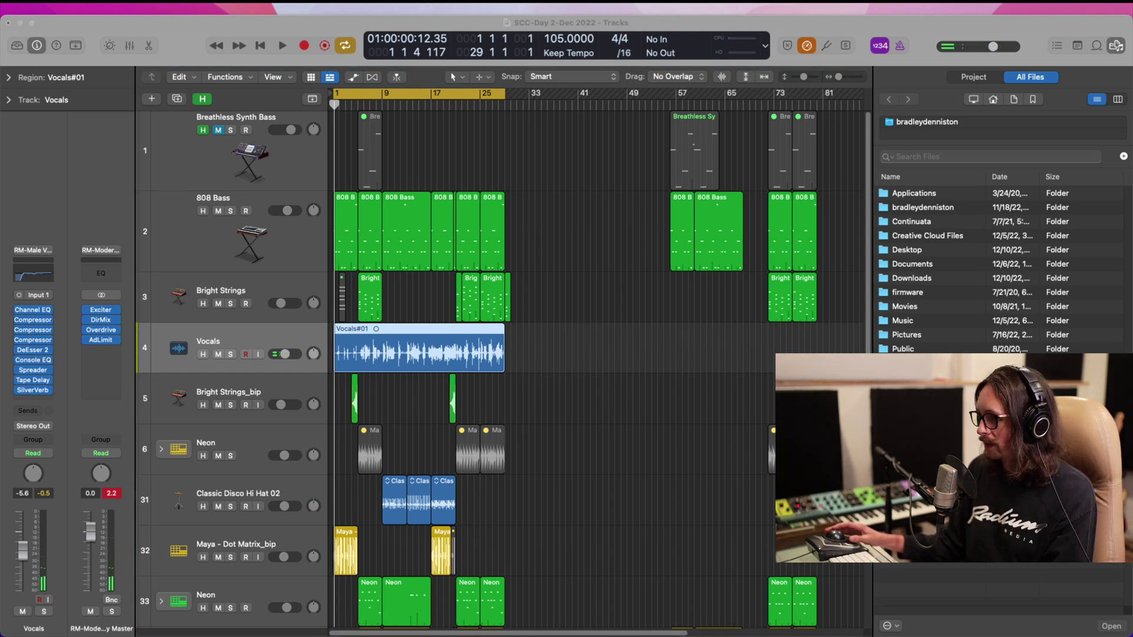
pyautogui.click(46, 8)
pyautogui.moveTo(59, 42)
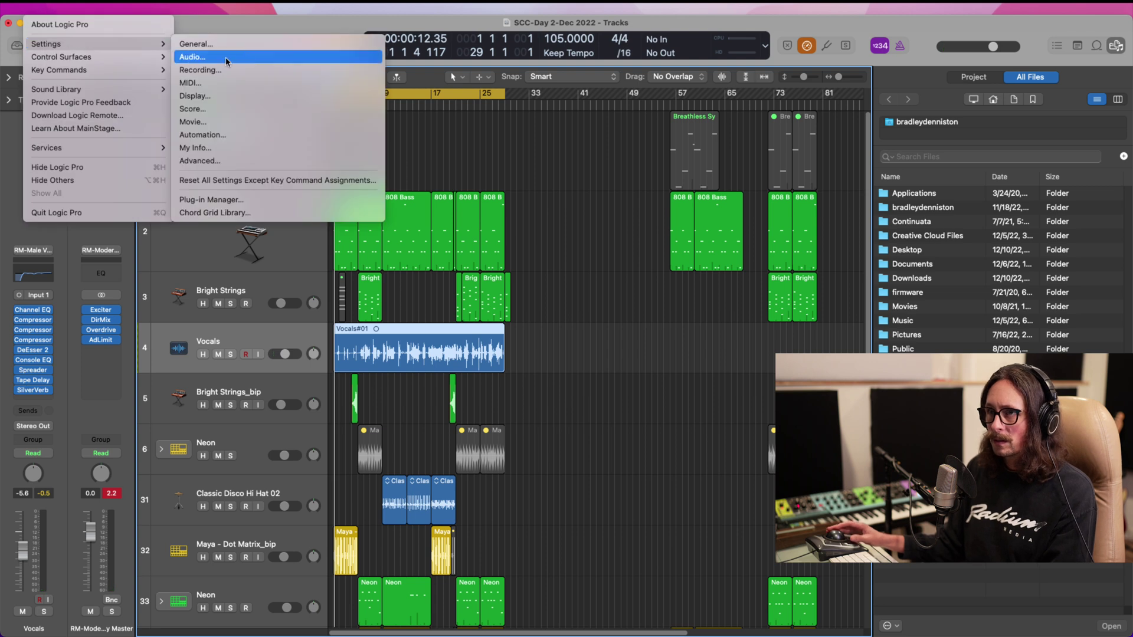
pyautogui.click(224, 57)
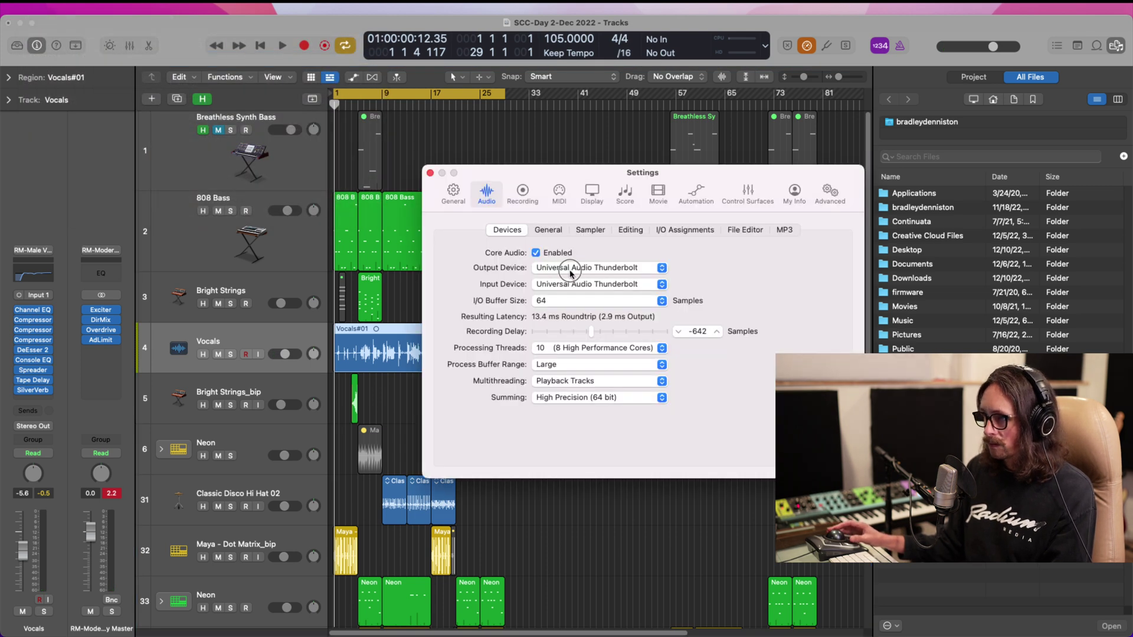
pyautogui.click(571, 271)
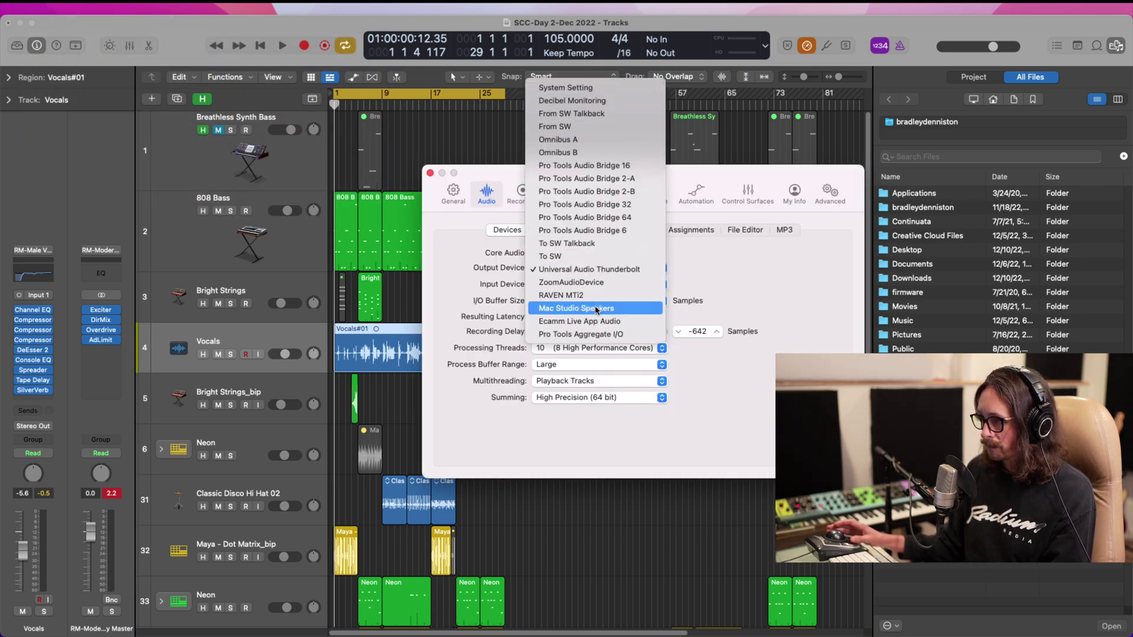
pyautogui.click(587, 321)
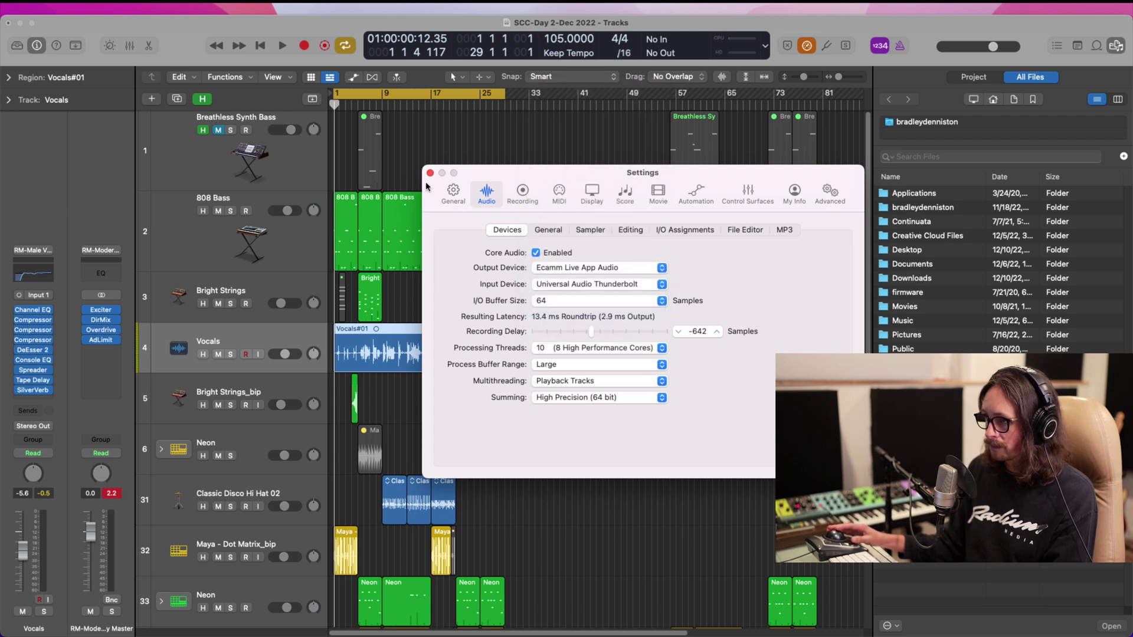
pyautogui.click(572, 301)
pyautogui.click(570, 311)
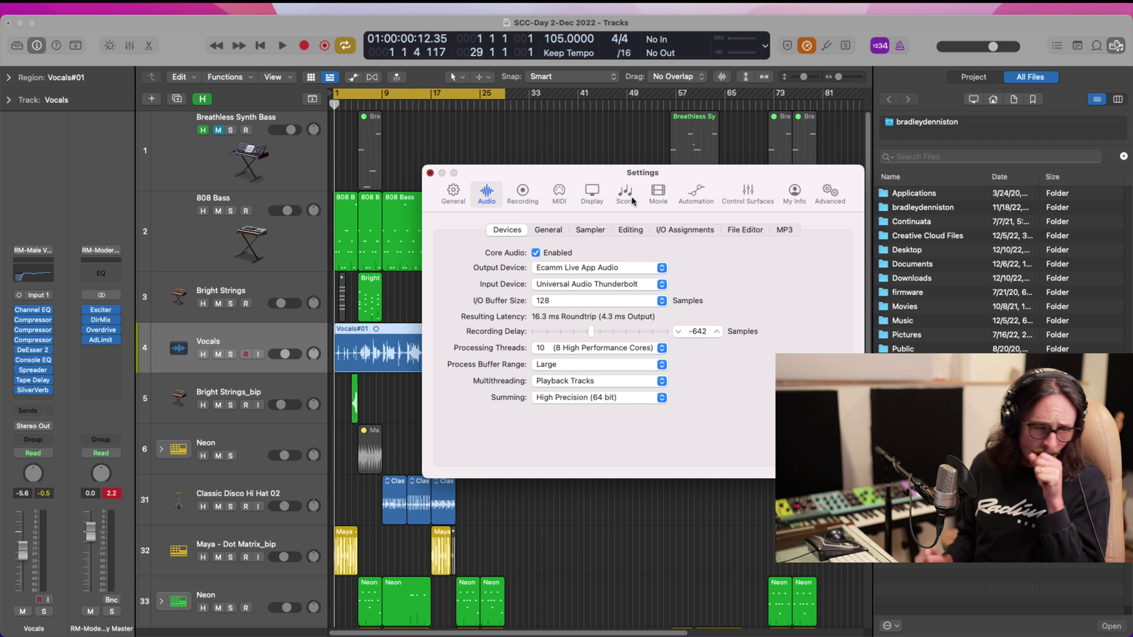
pyautogui.press('super+w')
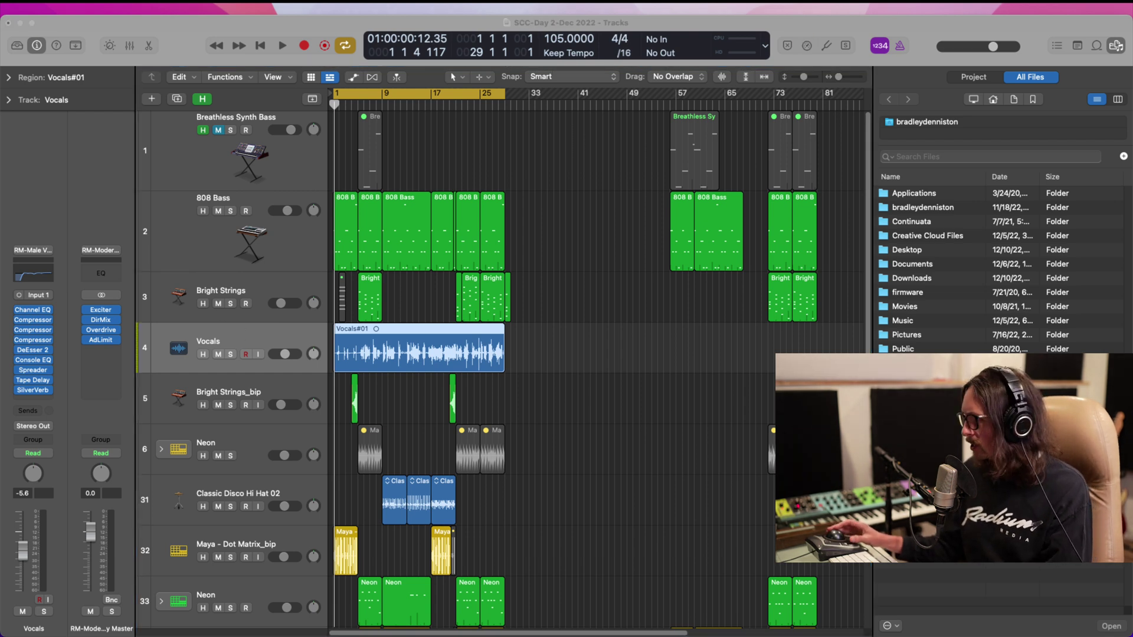
# - Play back the recorded take and lower the Vocals track volume to -11.6 dB
pyautogui.click(701, 533)
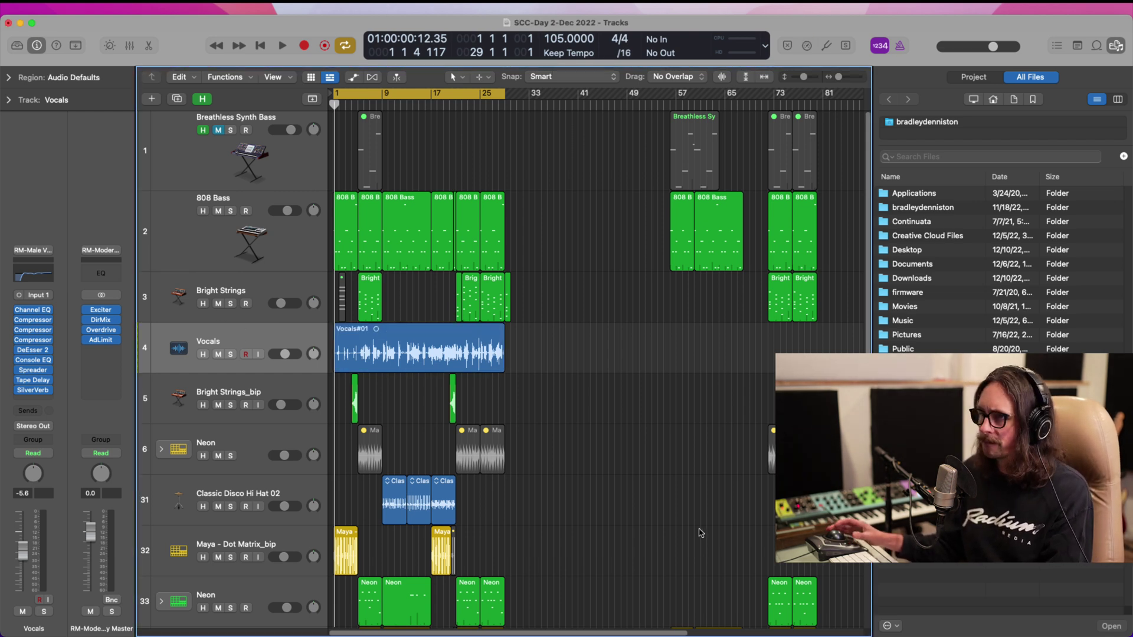
pyautogui.press('space')
pyautogui.click(358, 365)
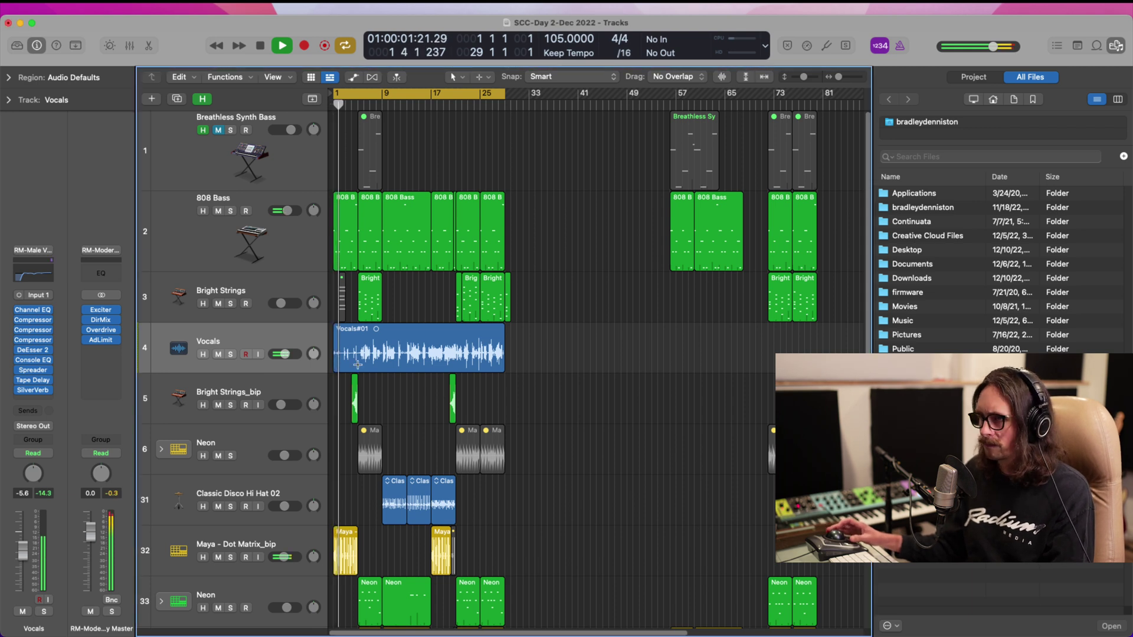
pyautogui.moveTo(293, 352); pyautogui.dragTo(265, 366)
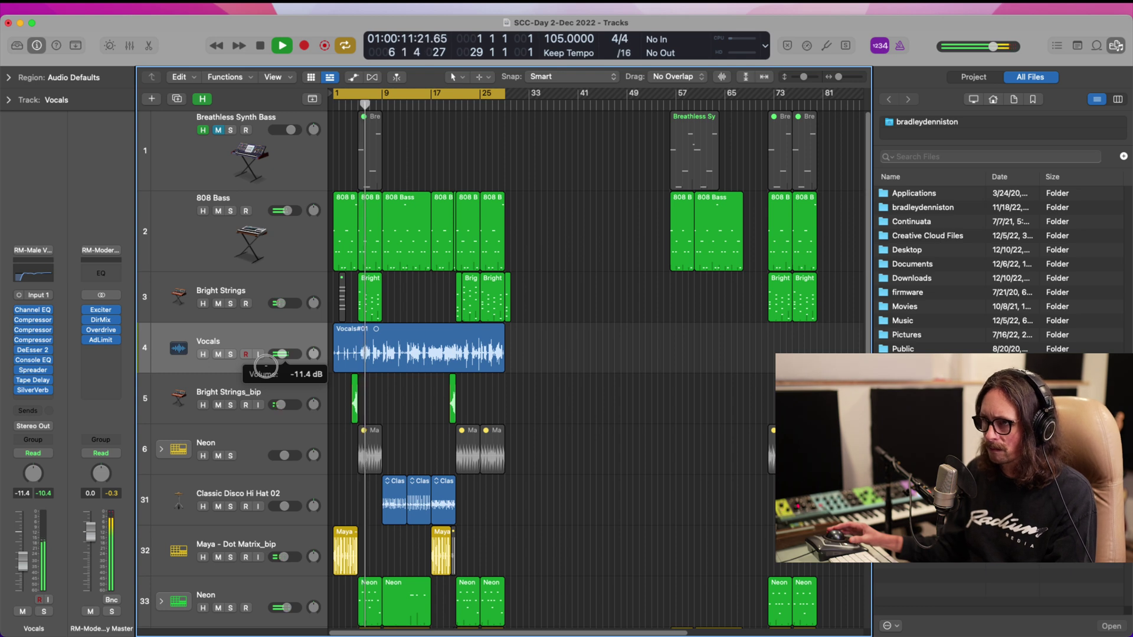
pyautogui.moveTo(266, 367); pyautogui.dragTo(266, 367)
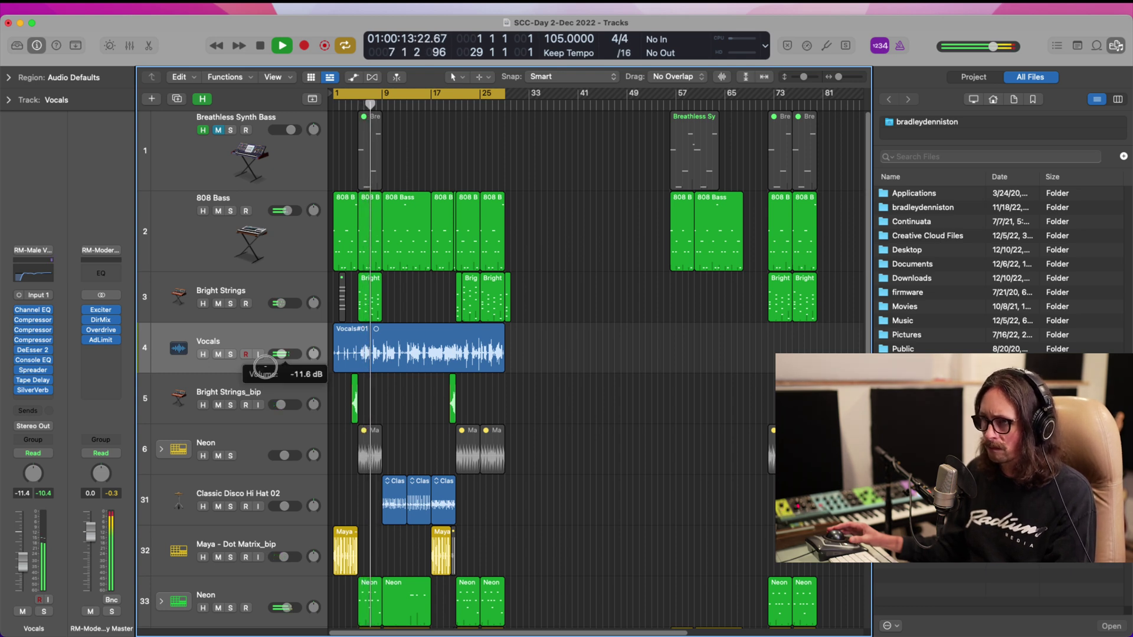
pyautogui.moveTo(562, 316); pyautogui.dragTo(301, 401)
pyautogui.click(253, 369)
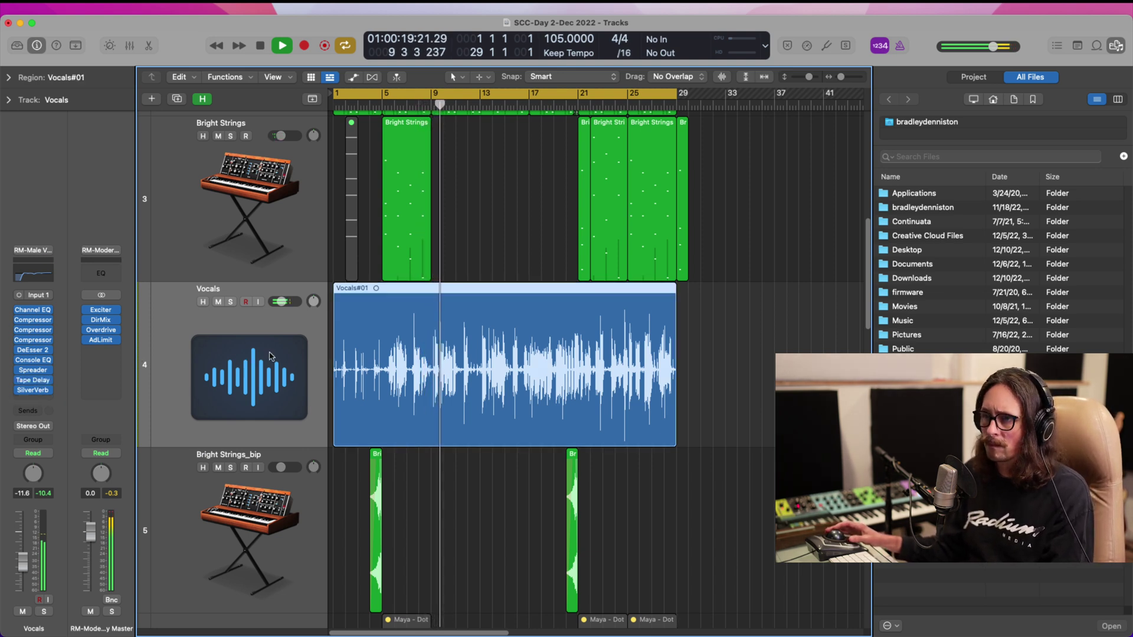
pyautogui.moveTo(286, 303); pyautogui.dragTo(285, 305)
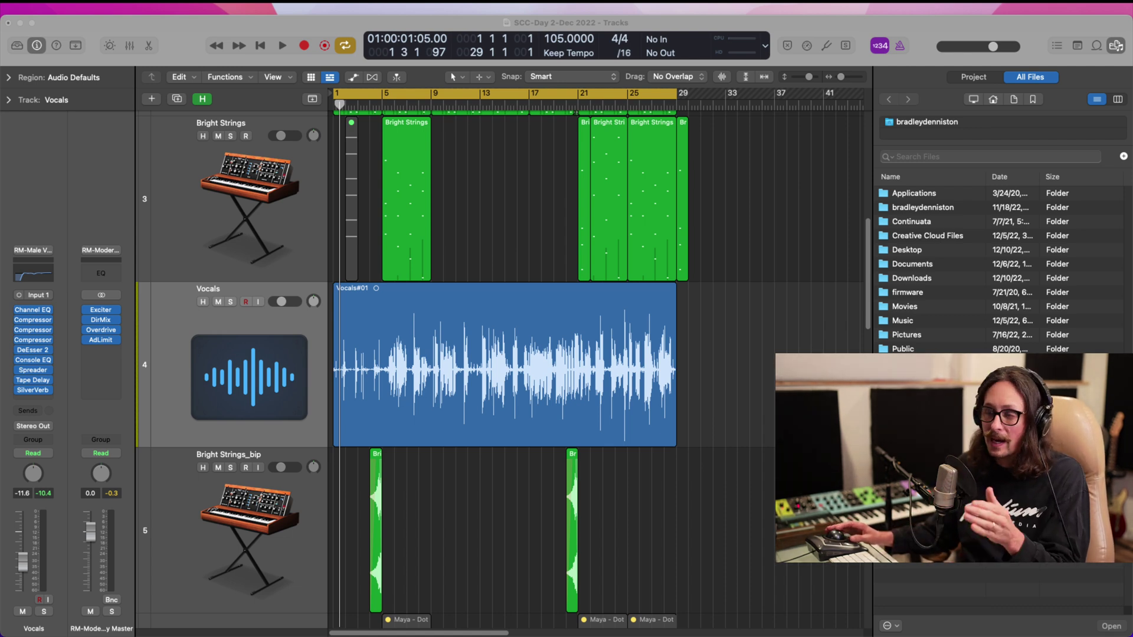
# - Set the cycle range to run from bar 5 to bar 29, with the vocal take in close view
pyautogui.click(517, 564)
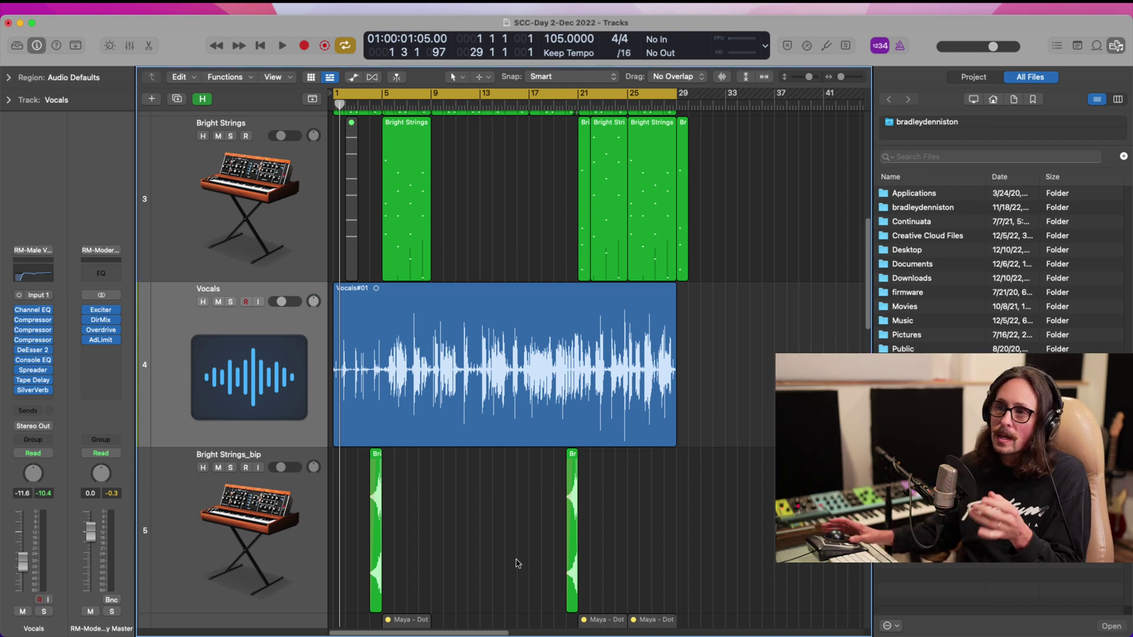
pyautogui.click(292, 361)
pyautogui.moveTo(382, 96); pyautogui.dragTo(683, 155)
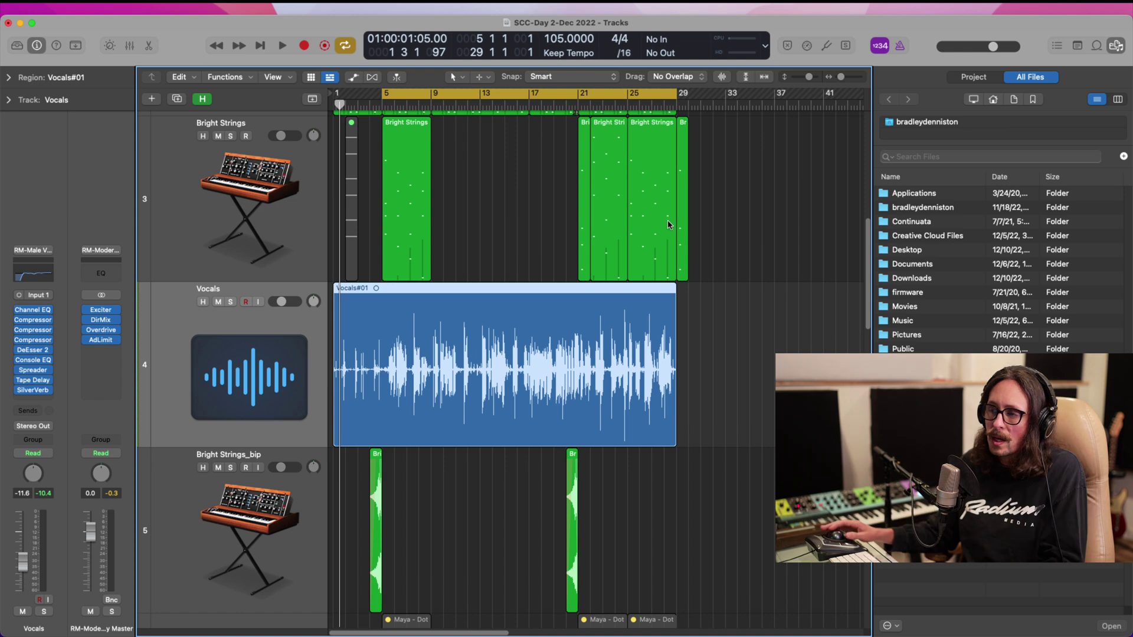
pyautogui.moveTo(375, 232); pyautogui.dragTo(677, 453)
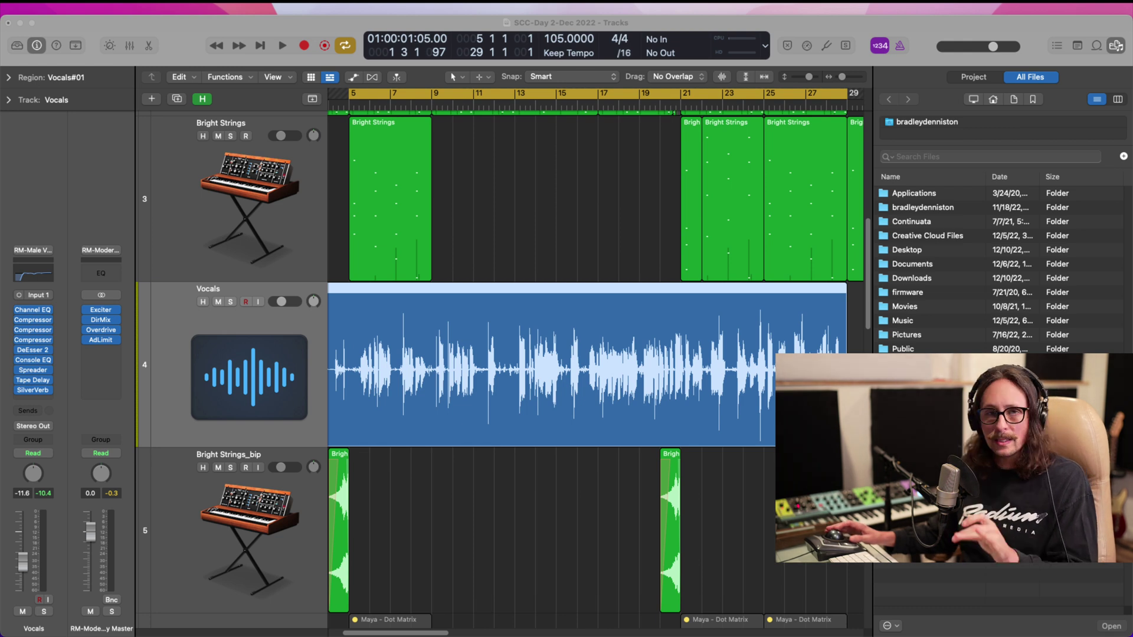
pyautogui.click(585, 449)
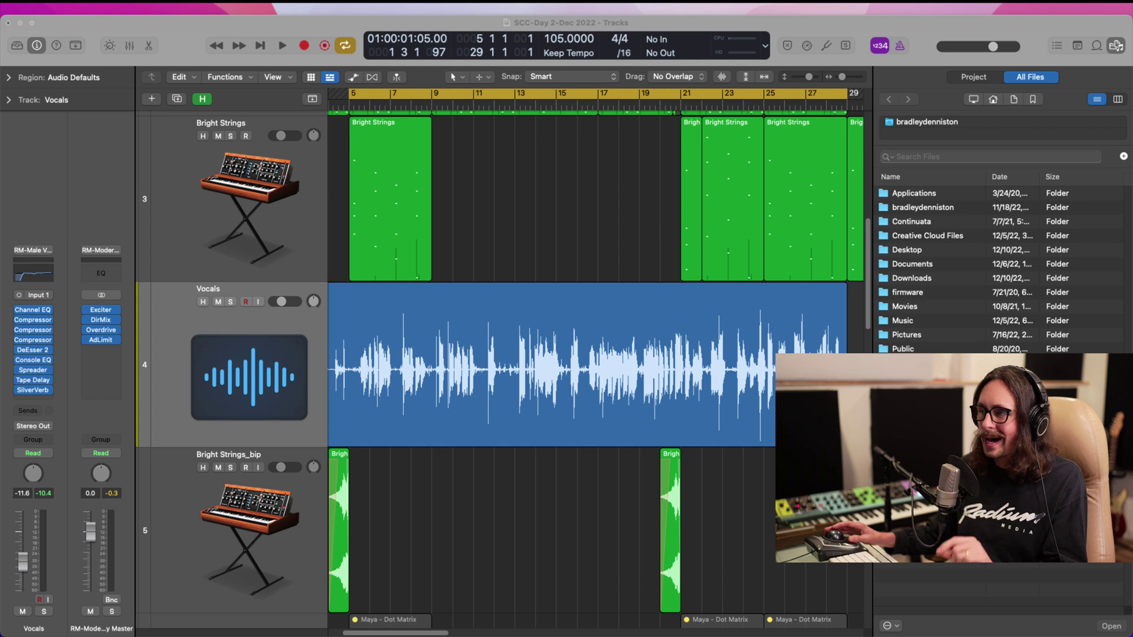
# - Play the take around bar 21 and split the Vocals region in the silent gap at 21 1 4 1
pyautogui.press('space')
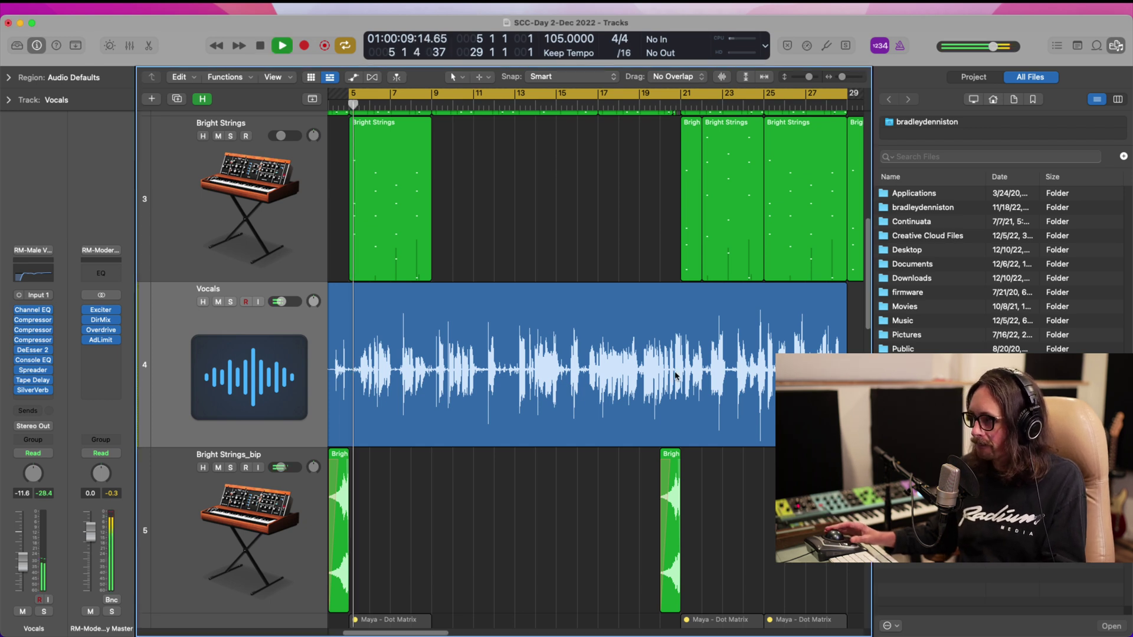
pyautogui.click(675, 108)
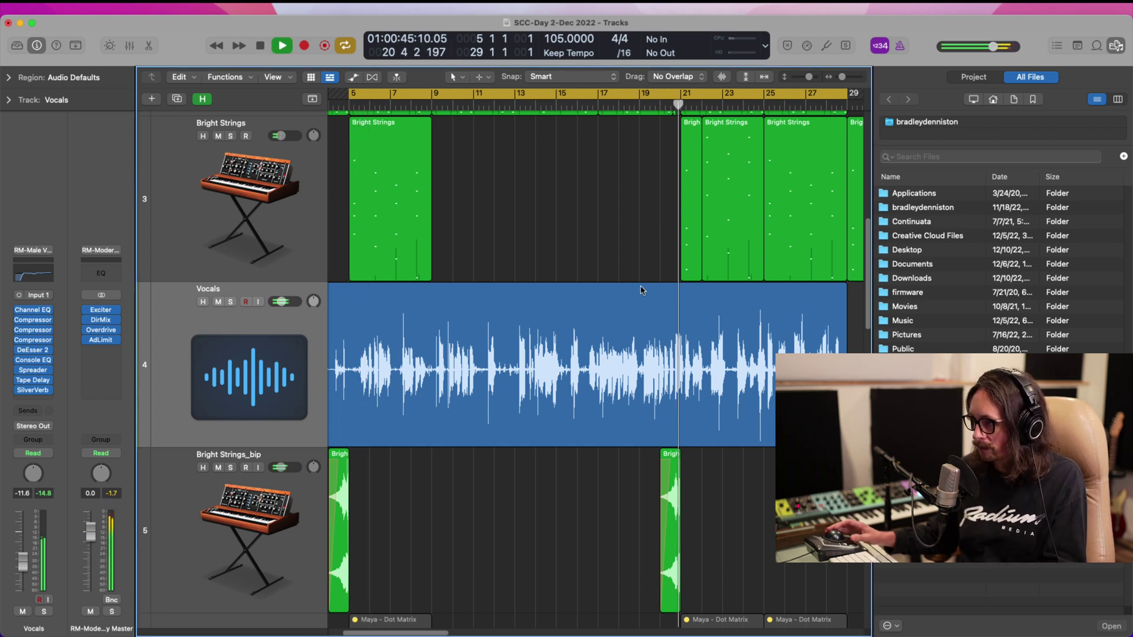
pyautogui.moveTo(642, 291); pyautogui.dragTo(738, 454)
pyautogui.press('space')
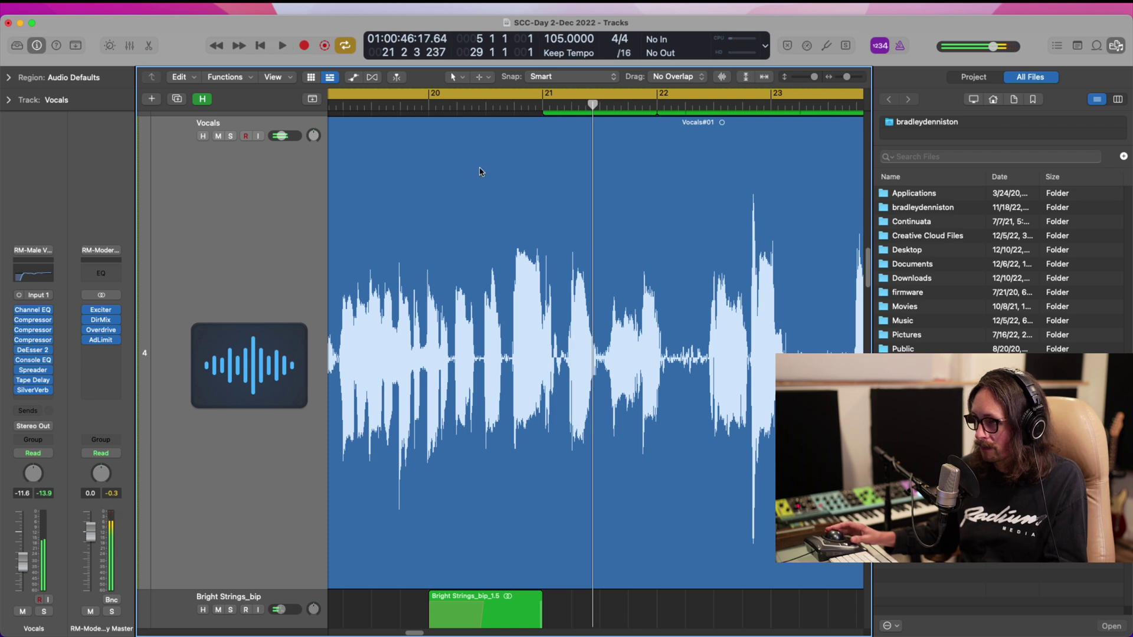
pyautogui.moveTo(498, 248); pyautogui.dragTo(639, 450)
pyautogui.click(572, 103)
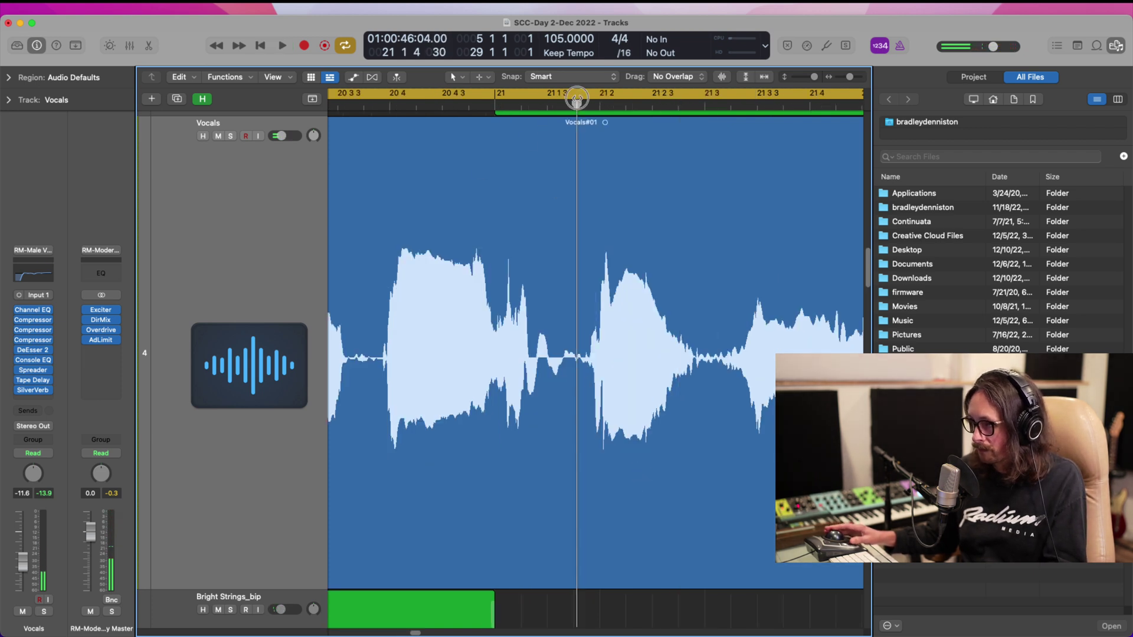
pyautogui.click(569, 348)
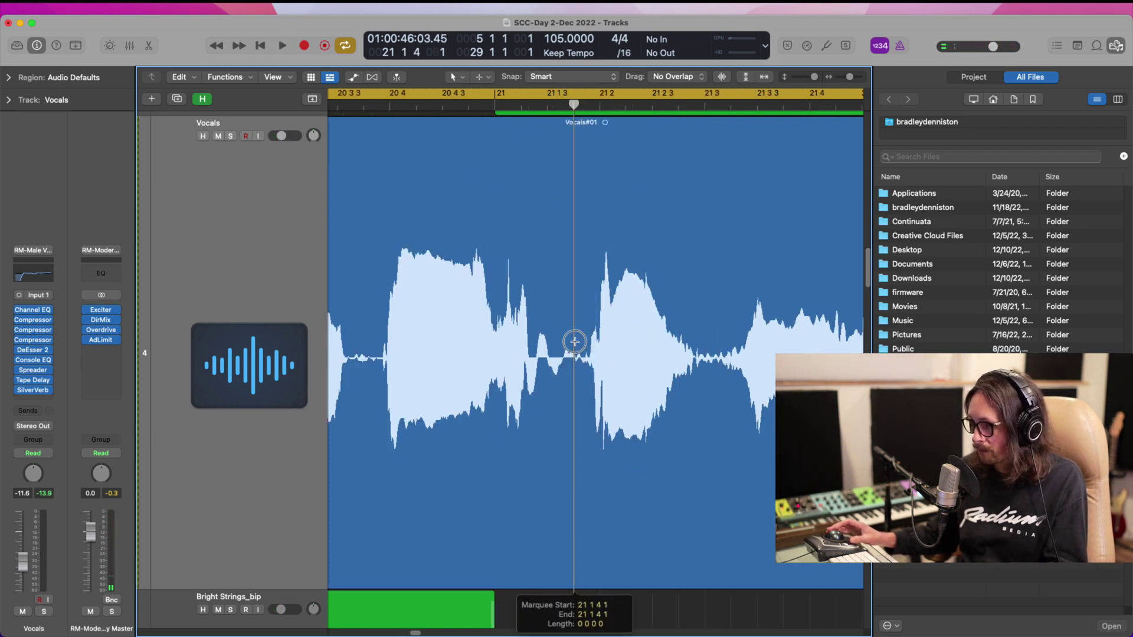
pyautogui.press('z')
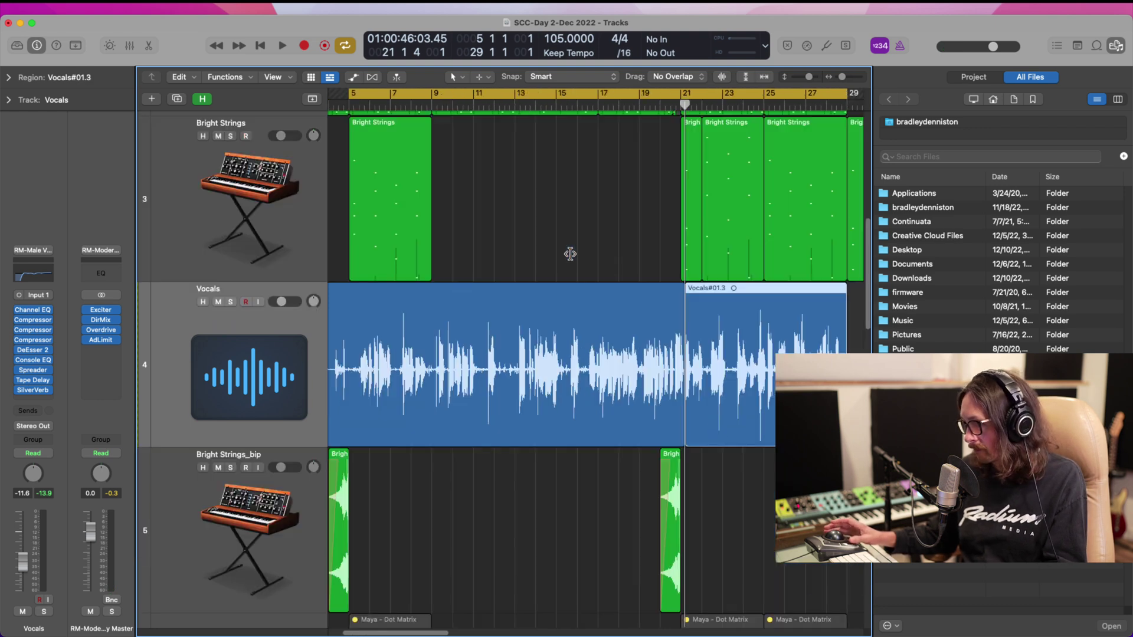
# - Copy the Vocals region that starts at bar 21 to about bar 30, and split the original at bar 25
pyautogui.moveTo(773, 391); pyautogui.dragTo(834, 394)
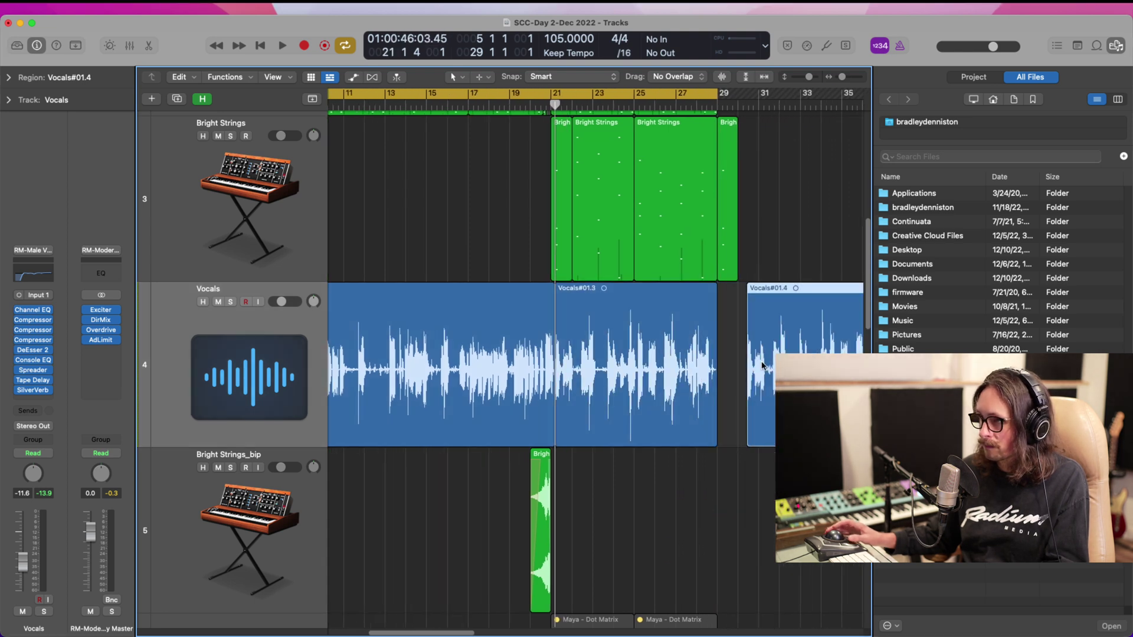
pyautogui.click(652, 339)
pyautogui.press('z')
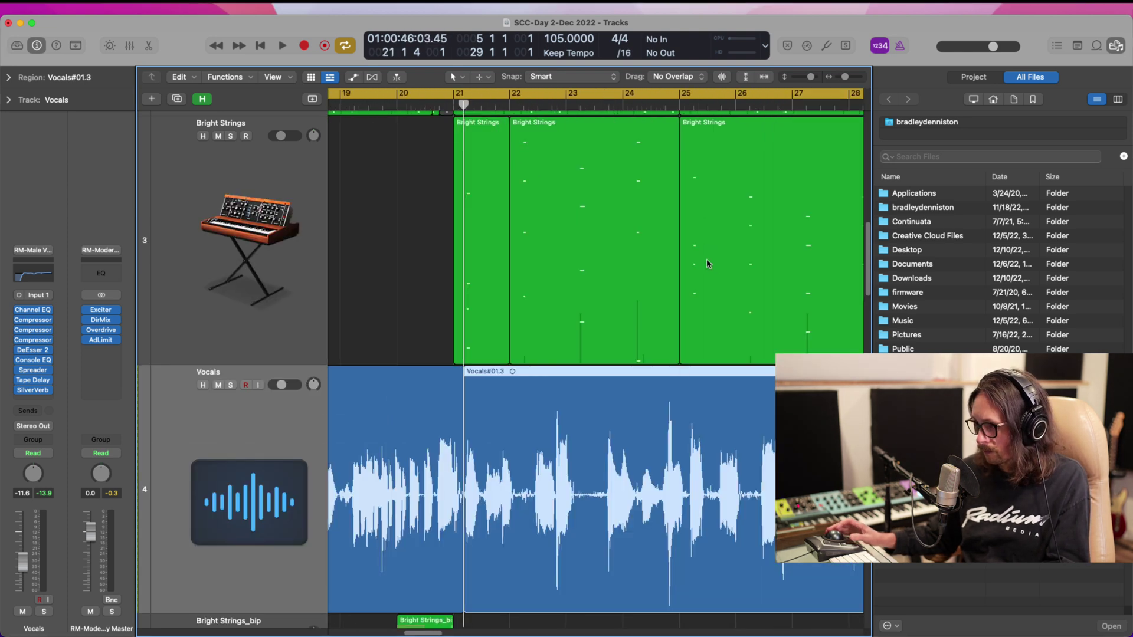
pyautogui.keyDown('super'); pyautogui.doubleClick(678, 384); pyautogui.keyUp('super')
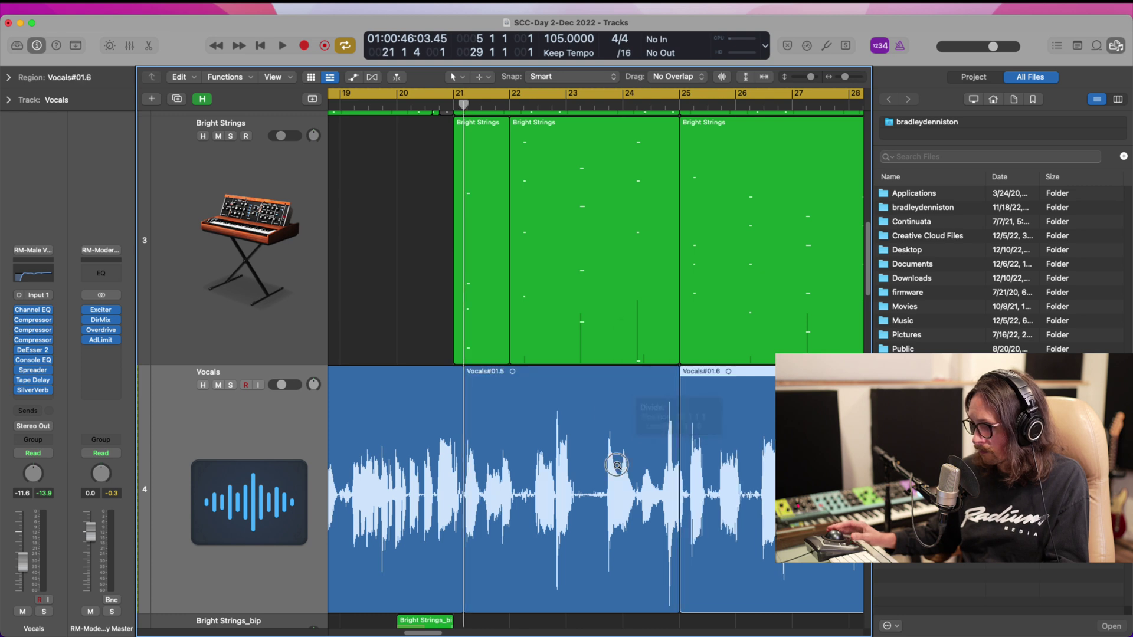
# - Copy the Vocals section between bars 21 and 25 back to just after bar 5 on the same track
pyautogui.keyDown('ctrl'); pyautogui.keyDown('alt'); pyautogui.click(504, 404); pyautogui.keyUp('alt'); pyautogui.keyUp('ctrl')
pyautogui.hscroll(-5, 638, 419)
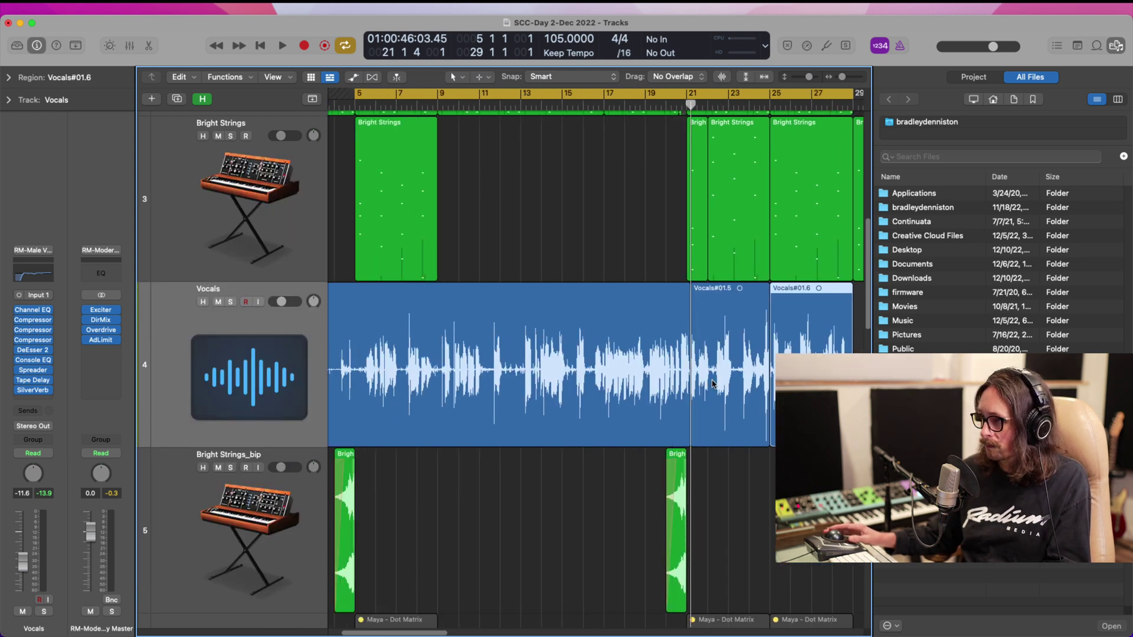
pyautogui.moveTo(712, 384); pyautogui.dragTo(392, 385)
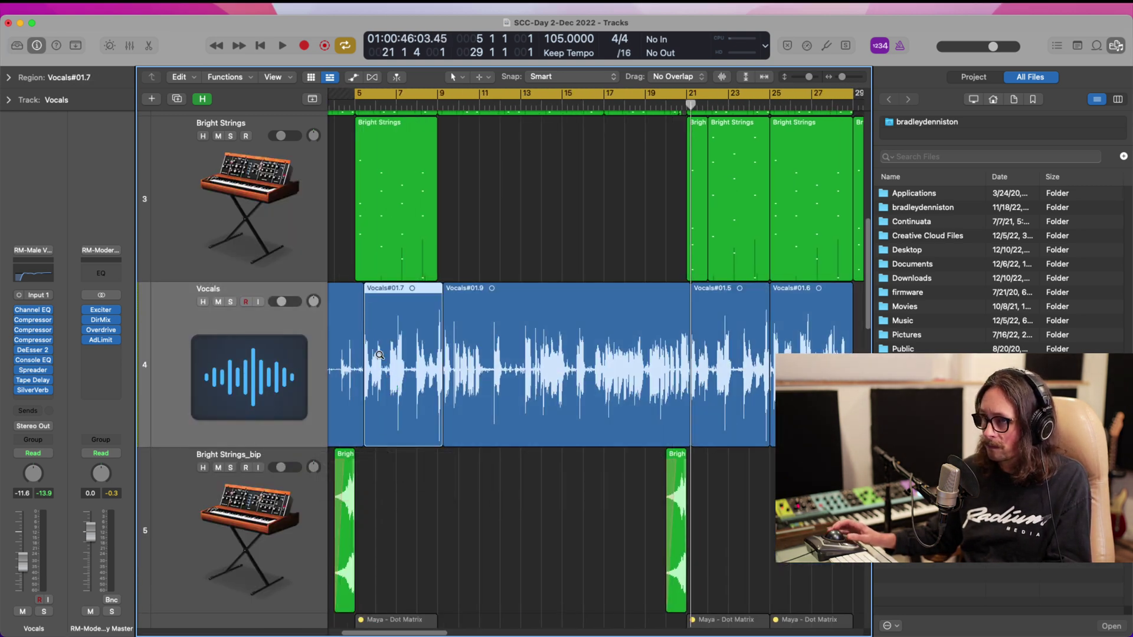
pyautogui.keyDown('ctrl'); pyautogui.keyDown('alt'); pyautogui.moveTo(476, 218); pyautogui.dragTo(332, 422); pyautogui.keyUp('alt'); pyautogui.keyUp('ctrl')
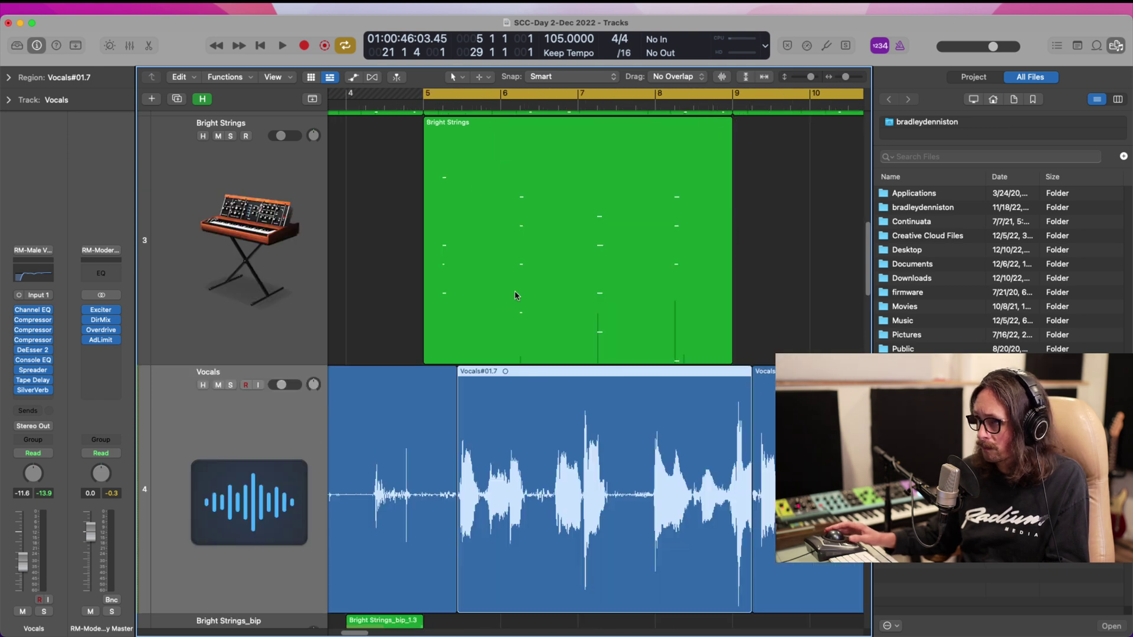
# - Move the copied Vocals region earlier so that it ends at bar 9, and play it from bar 5
pyautogui.keyDown('ctrl'); pyautogui.keyDown('alt'); pyautogui.moveTo(513, 366); pyautogui.dragTo(420, 543); pyautogui.keyUp('alt'); pyautogui.keyUp('ctrl')
pyautogui.moveTo(683, 497); pyautogui.dragTo(584, 494)
pyautogui.keyDown('ctrl'); pyautogui.keyDown('alt'); pyautogui.click(609, 386); pyautogui.keyUp('alt'); pyautogui.keyUp('ctrl')
pyautogui.press('space')
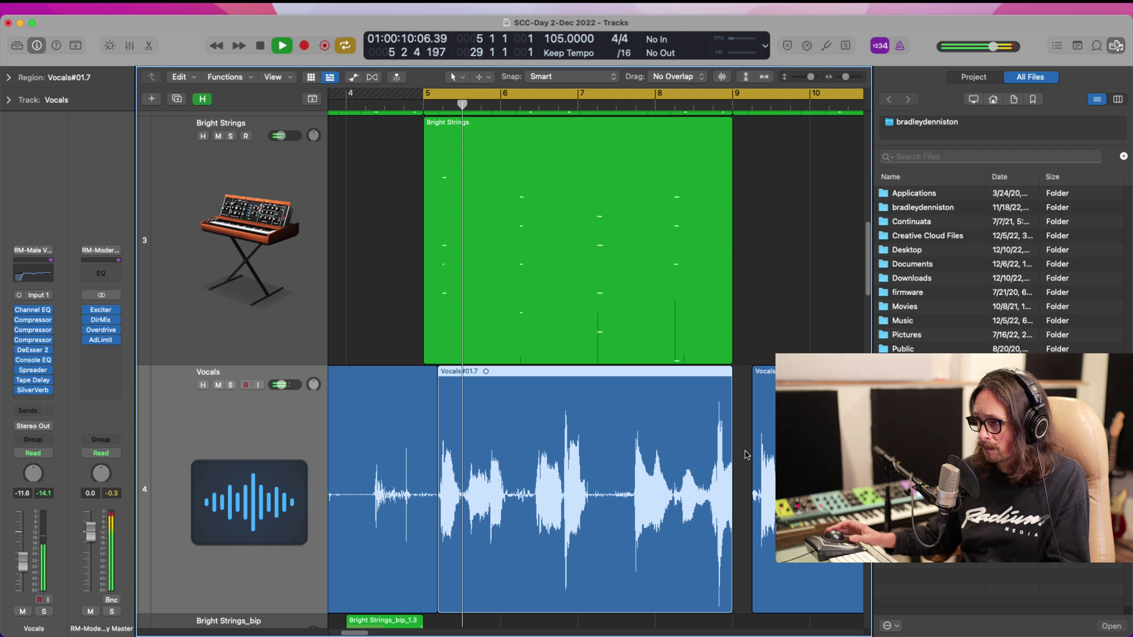
pyautogui.keyDown('ctrl'); pyautogui.keyDown('alt'); pyautogui.click(702, 460); pyautogui.keyUp('alt'); pyautogui.keyUp('ctrl')
# - Nudge the copied Vocals phrase slightly earlier just after bar 5 and close the gap to the following region just after bar 9
pyautogui.keyDown('ctrl'); pyautogui.keyDown('alt'); pyautogui.moveTo(419, 305); pyautogui.dragTo(569, 473); pyautogui.keyUp('alt'); pyautogui.keyUp('ctrl')
pyautogui.moveTo(427, 298); pyautogui.dragTo(412, 299)
pyautogui.keyDown('ctrl'); pyautogui.keyDown('alt'); pyautogui.moveTo(389, 173); pyautogui.dragTo(496, 319); pyautogui.keyUp('alt'); pyautogui.keyUp('ctrl')
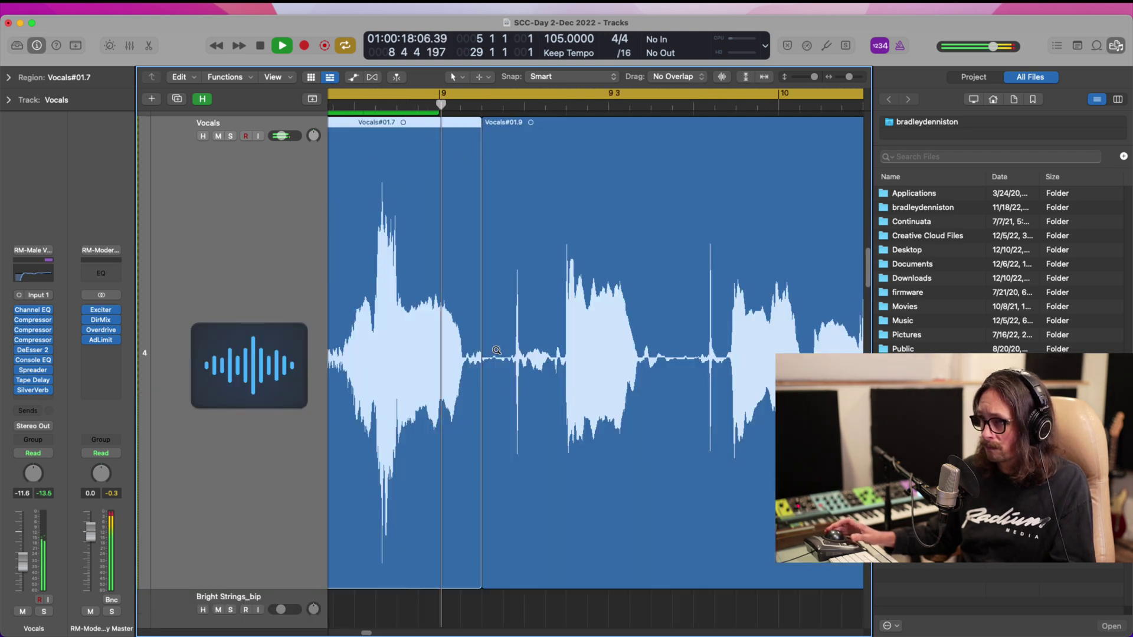
pyautogui.keyDown('ctrl'); pyautogui.keyDown('alt'); pyautogui.click(511, 412); pyautogui.keyUp('alt'); pyautogui.keyUp('ctrl')
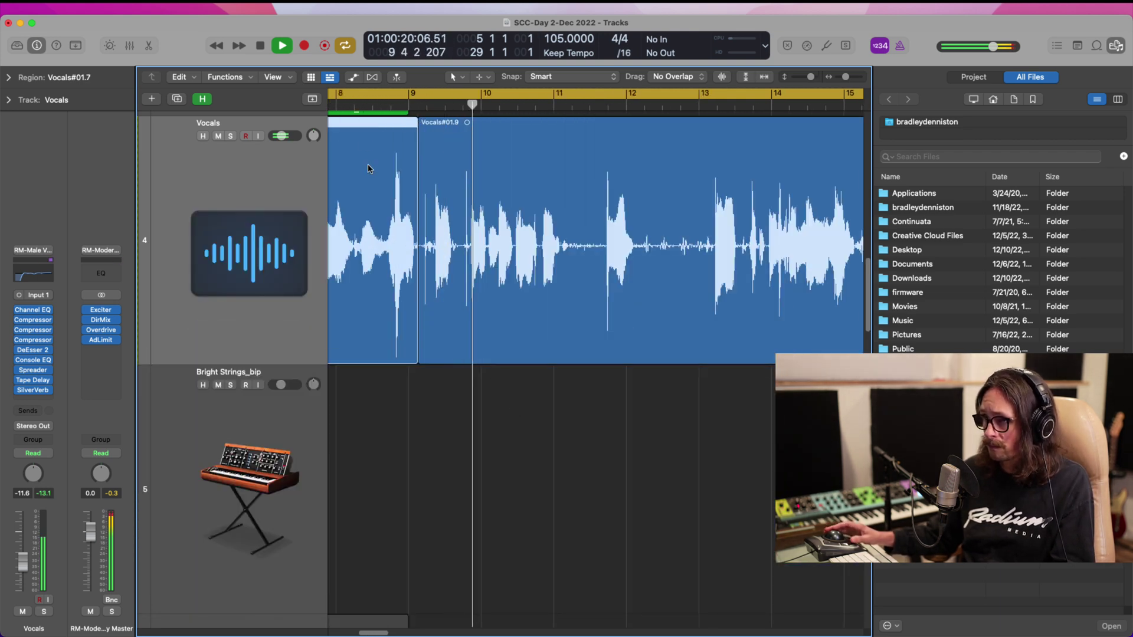
# - Split the copied Vocals region at about 8 3 3 and delete its last phrase before the next region
pyautogui.keyDown('ctrl'); pyautogui.keyDown('alt'); pyautogui.moveTo(354, 201); pyautogui.dragTo(493, 331); pyautogui.keyUp('alt'); pyautogui.keyUp('ctrl')
pyautogui.press('space')
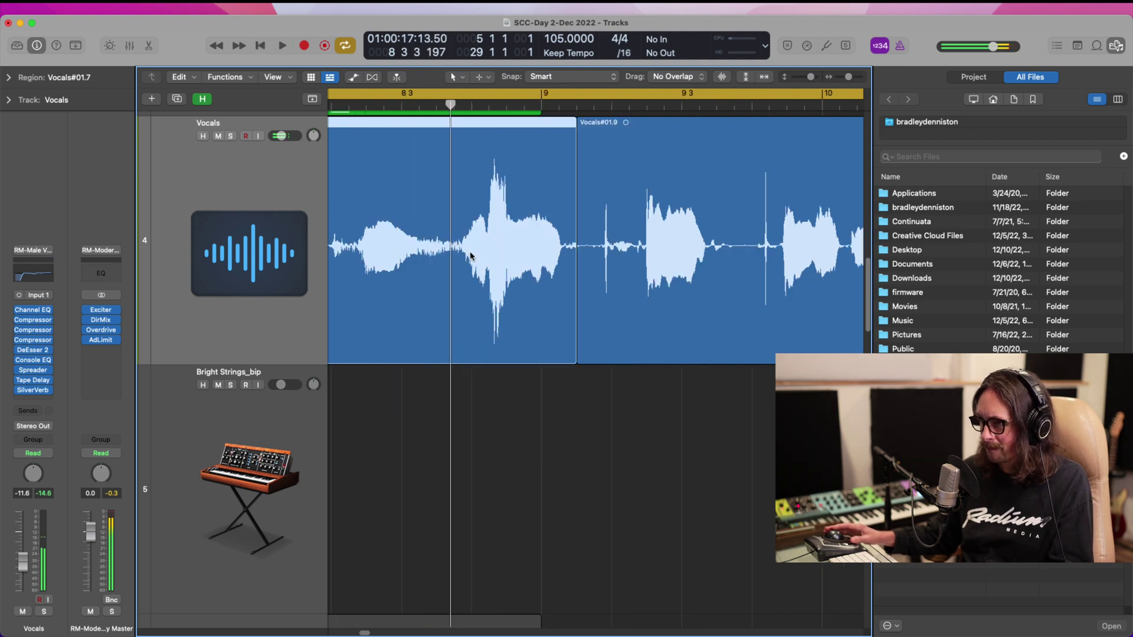
pyautogui.keyDown('super'); pyautogui.doubleClick(456, 257); pyautogui.keyUp('super')
pyautogui.click(487, 265)
pyautogui.press('BackSpace')
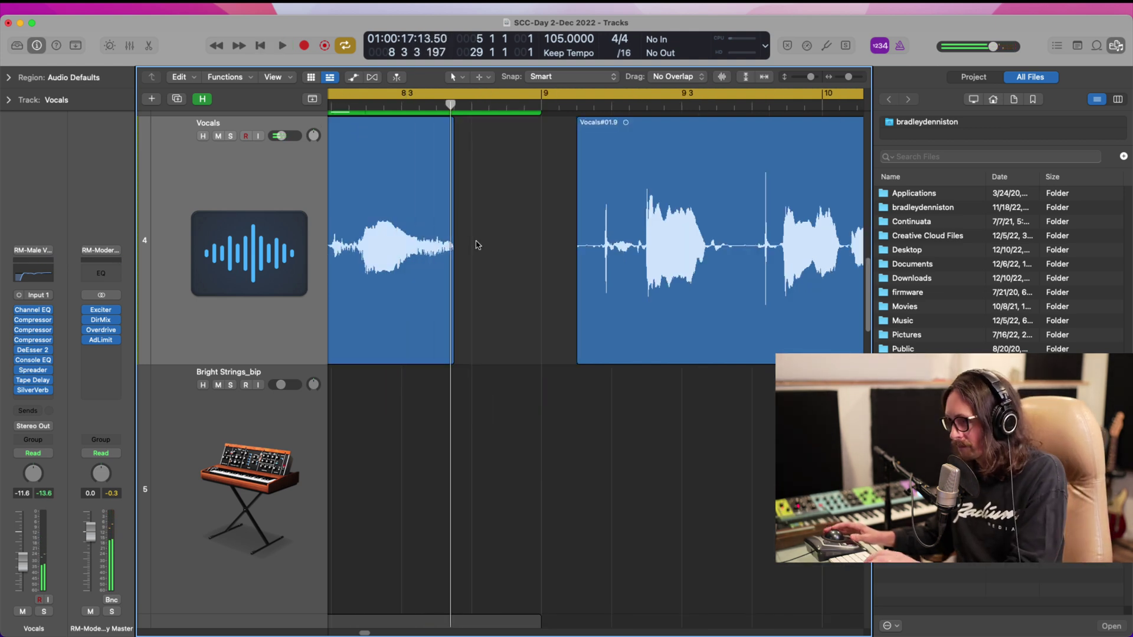
# - Add a short fade-out to the end of the trimmed Vocals region before bar 9 and play the edited section
pyautogui.press('space')
pyautogui.keyDown('ctrl'); pyautogui.keyDown('shift'); pyautogui.moveTo(423, 229); pyautogui.dragTo(496, 255); pyautogui.keyUp('shift'); pyautogui.keyUp('ctrl')
pyautogui.keyDown('ctrl'); pyautogui.keyDown('alt'); pyautogui.click(379, 125); pyautogui.keyUp('alt'); pyautogui.keyUp('ctrl')
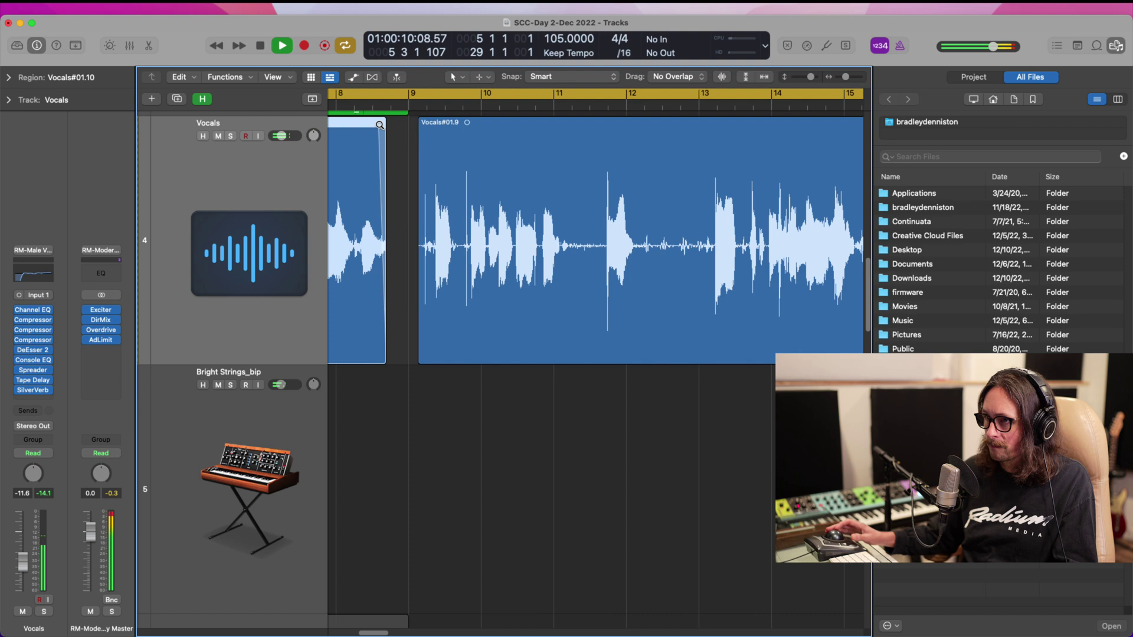
pyautogui.keyDown('ctrl'); pyautogui.keyDown('alt'); pyautogui.click(431, 169); pyautogui.keyUp('alt'); pyautogui.keyUp('ctrl')
pyautogui.click(237, 373)
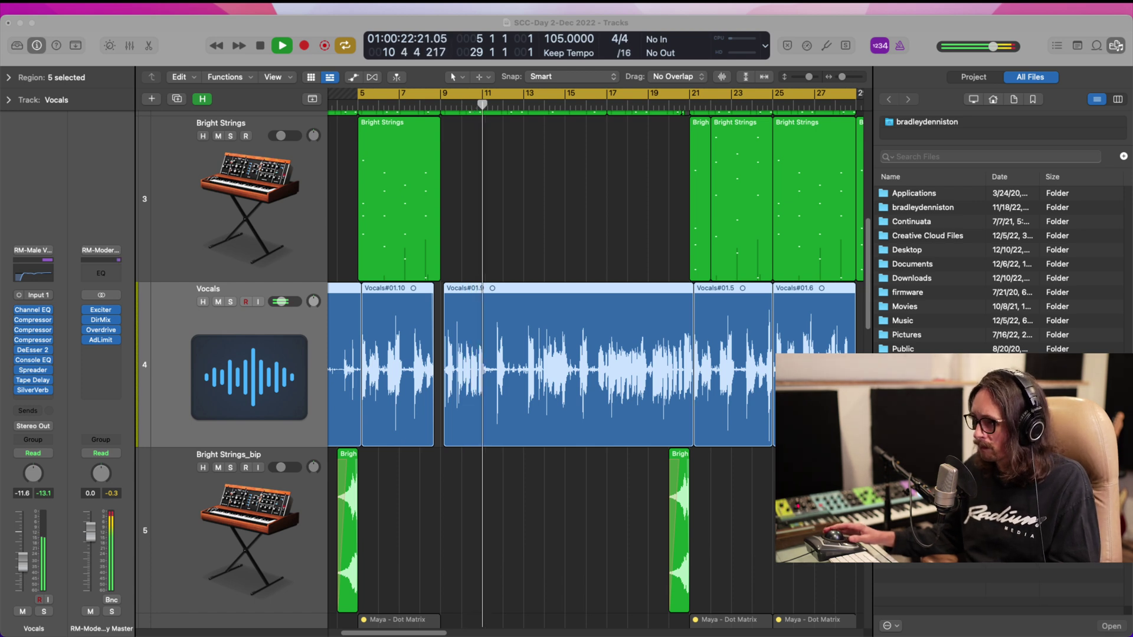
pyautogui.press('space')
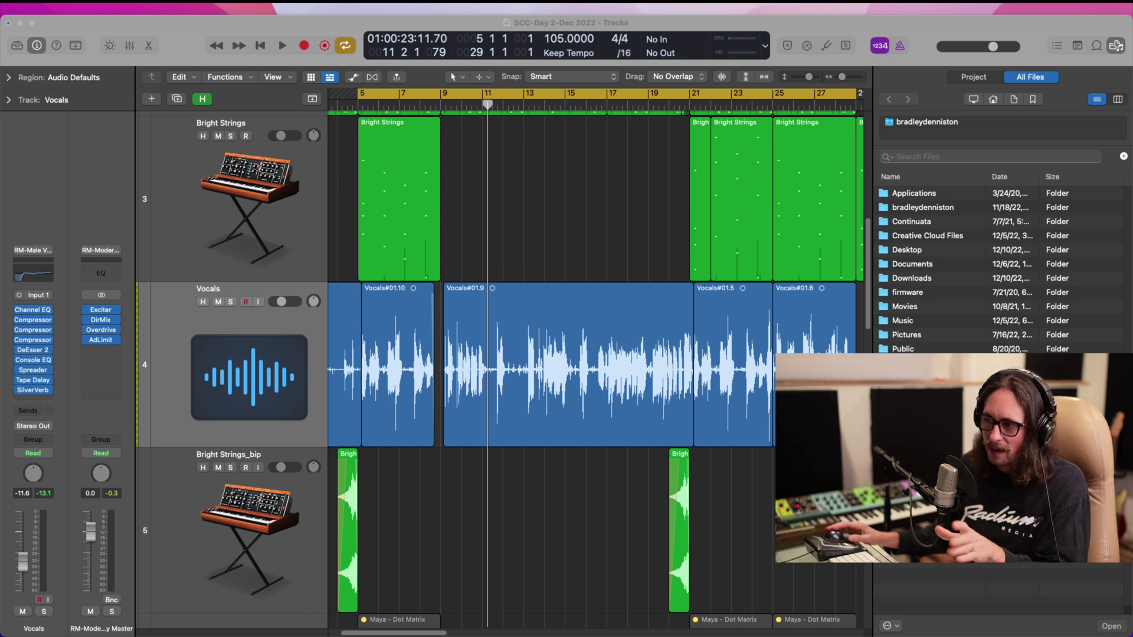
pyautogui.click(562, 497)
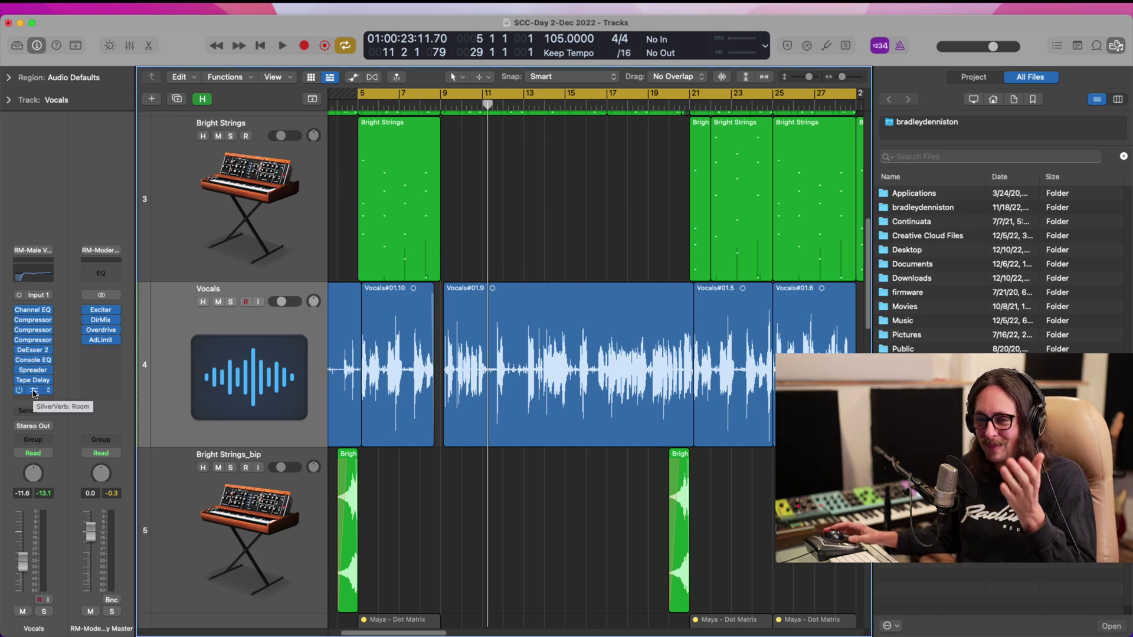
# - Review the Channel EQ curve on the Vocals channel strip and close its window
pyautogui.moveTo(31, 391); pyautogui.dragTo(36, 319)
pyautogui.click(39, 303)
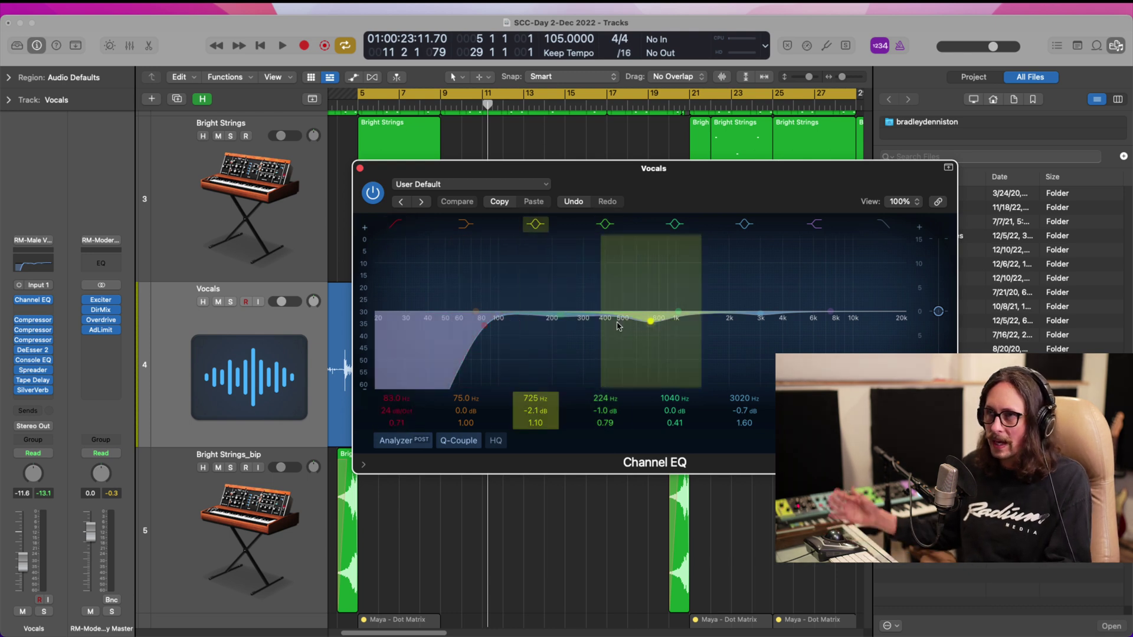
pyautogui.click(38, 303)
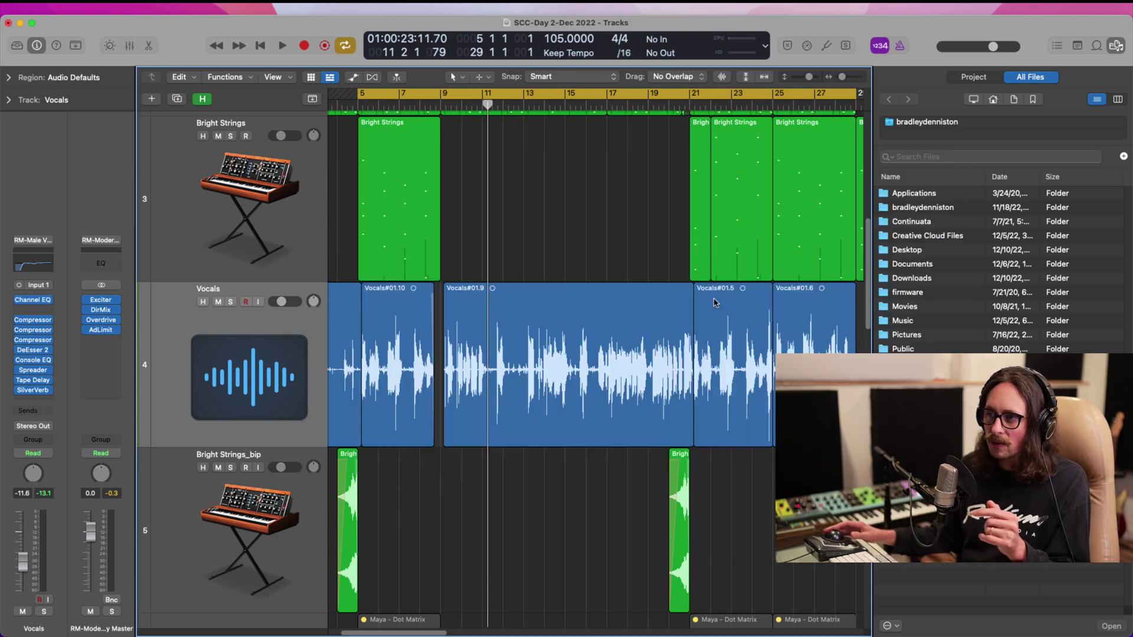
# - Insert a mono Pitch Correction effect directly after the Channel EQ on the Vocals track and move its window clear of the channel strip
pyautogui.click(50, 311)
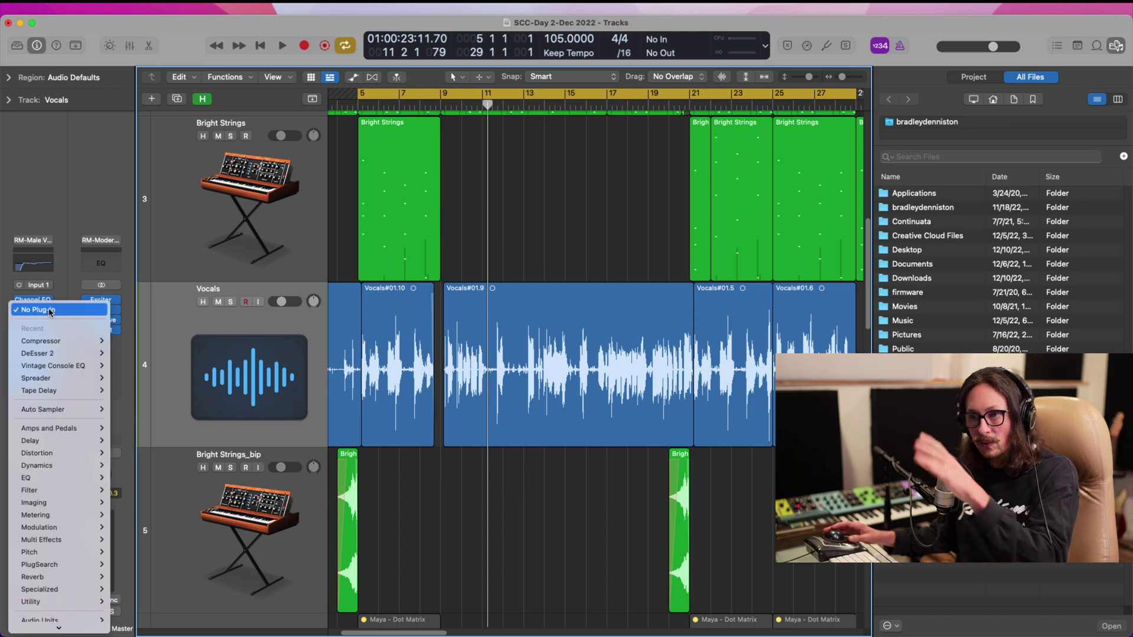
pyautogui.moveTo(51, 635)
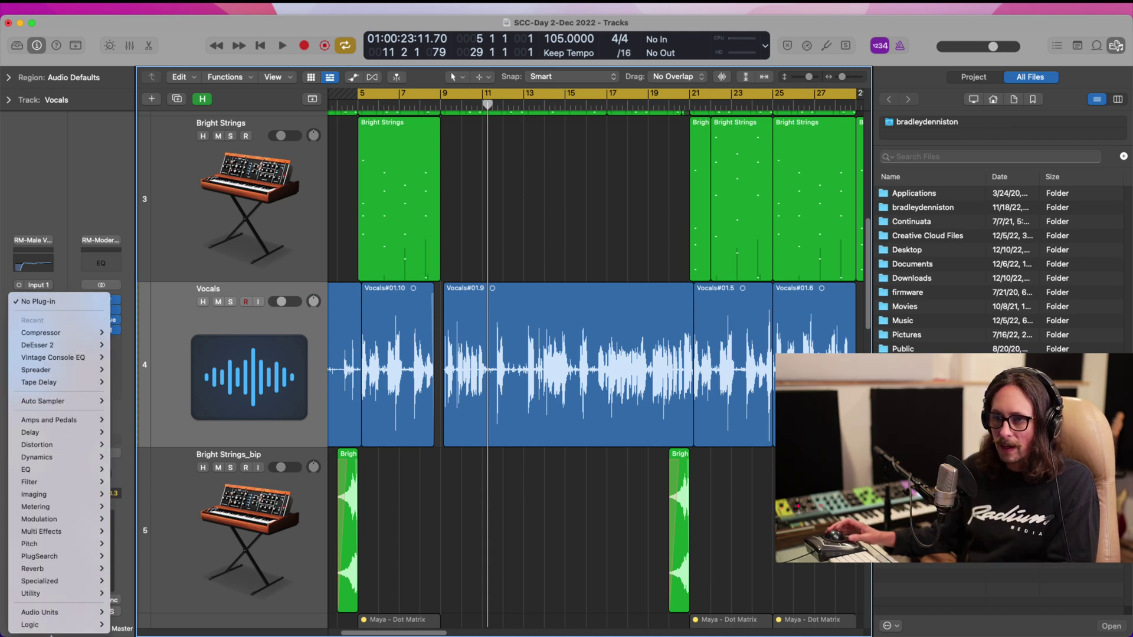
pyautogui.moveTo(147, 488)
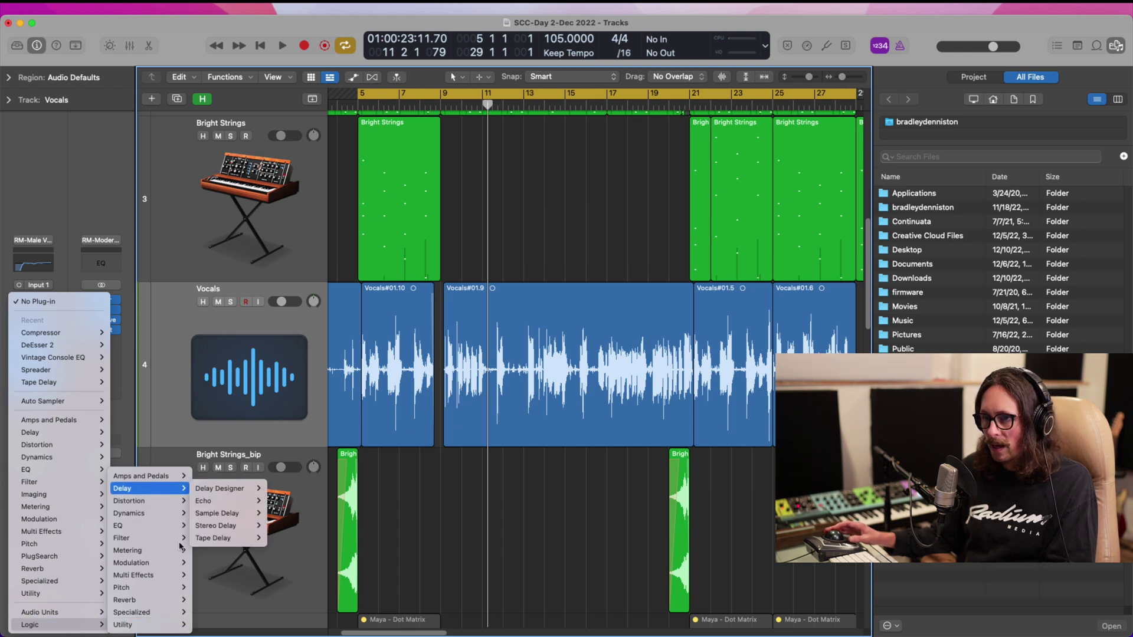
pyautogui.moveTo(166, 567)
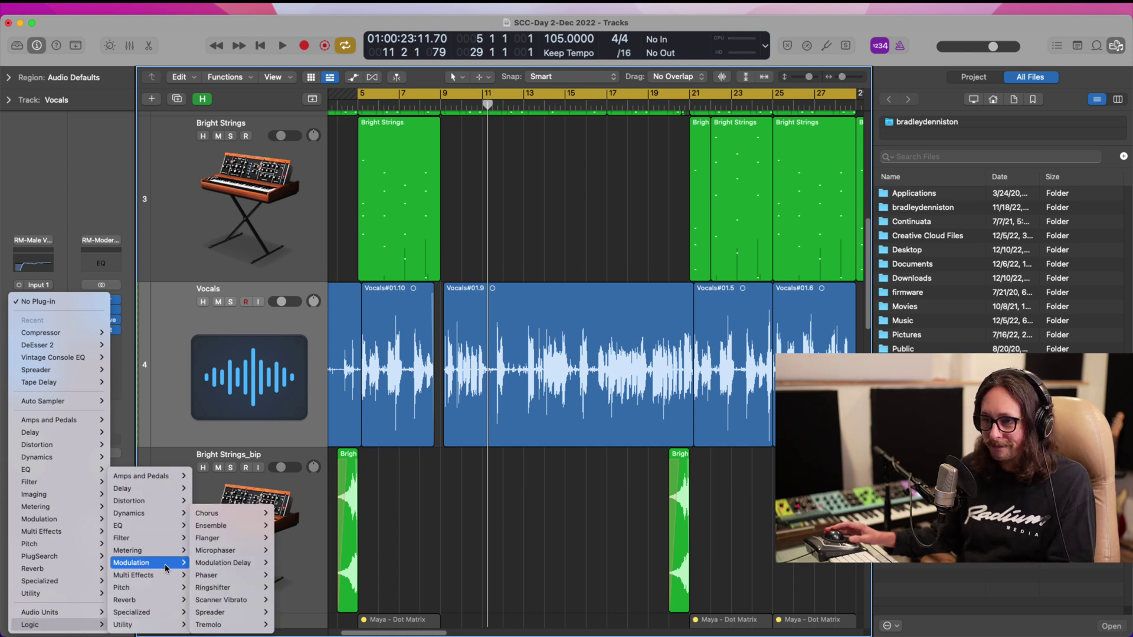
pyautogui.moveTo(171, 588)
pyautogui.moveTo(222, 590)
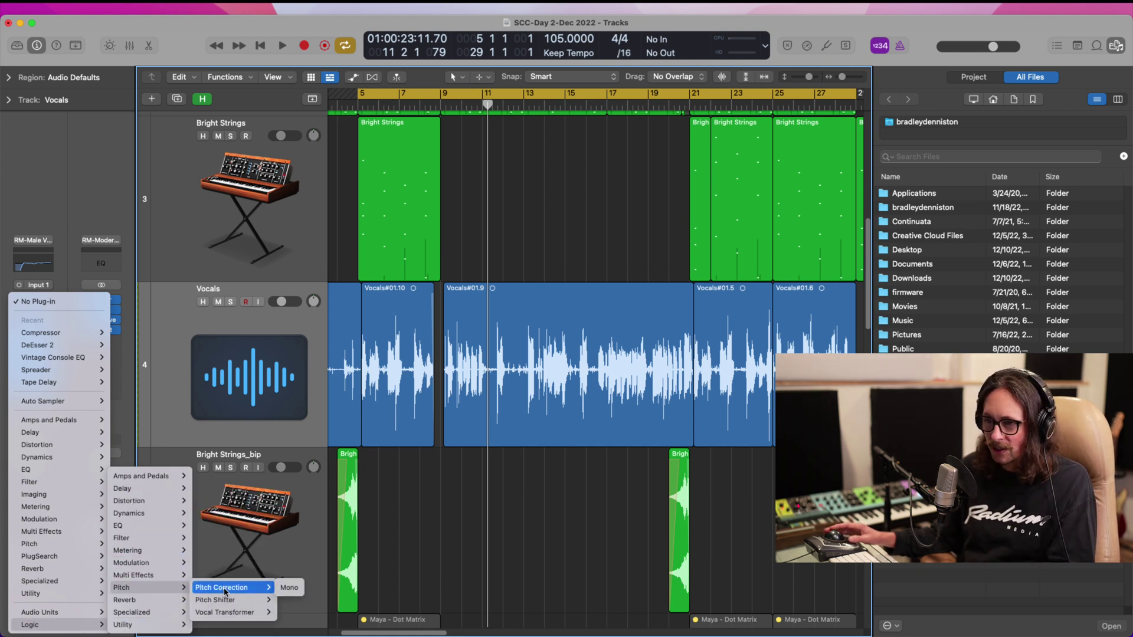
pyautogui.click(289, 587)
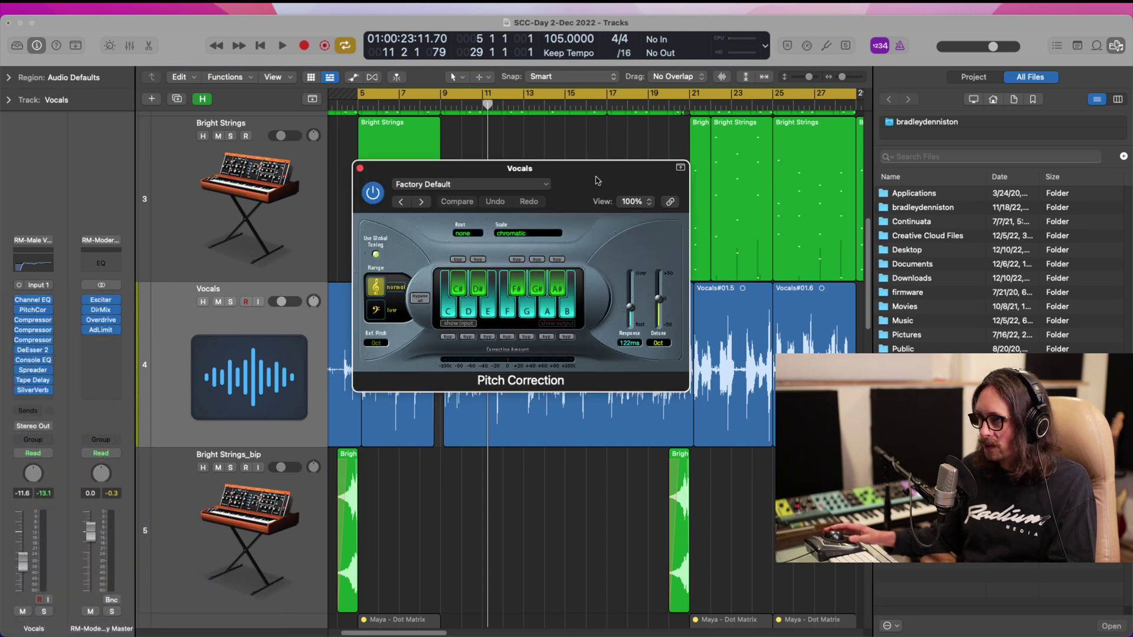
pyautogui.moveTo(596, 180); pyautogui.dragTo(715, 334)
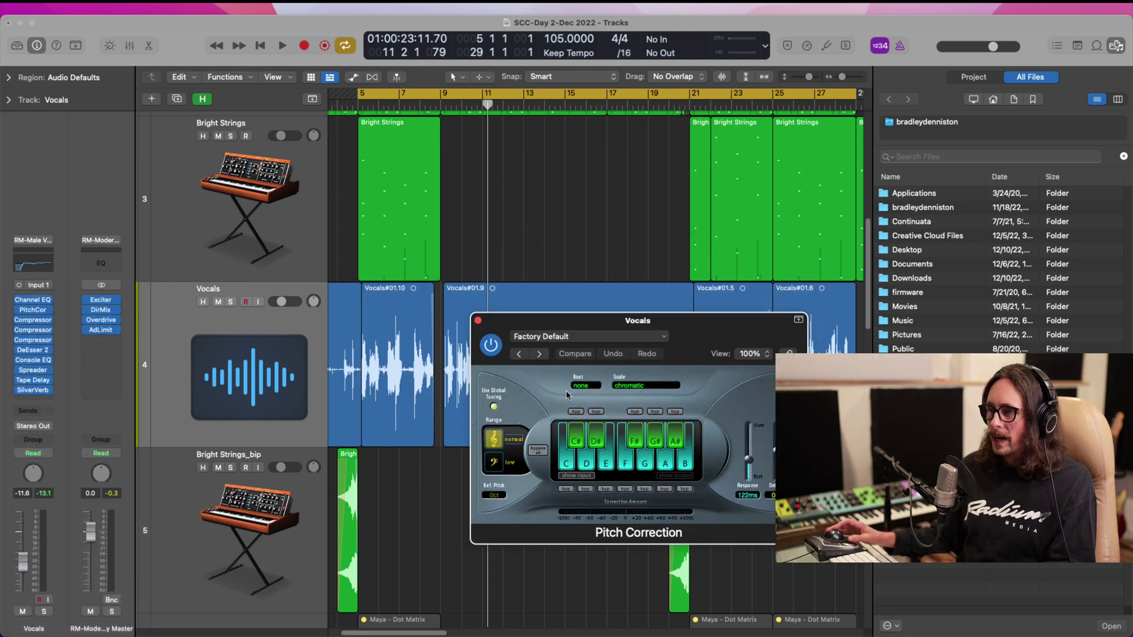
# - Look over the whole arrangement and all its tracks, from the 808 Bass down to the Pop Kit
pyautogui.press('super+Left')
pyautogui.press('super+Left')
pyautogui.press('super+Left')
pyautogui.press('super+Left')
pyautogui.press('super+Up')
pyautogui.press('super+Up')
pyautogui.press('super+Up')
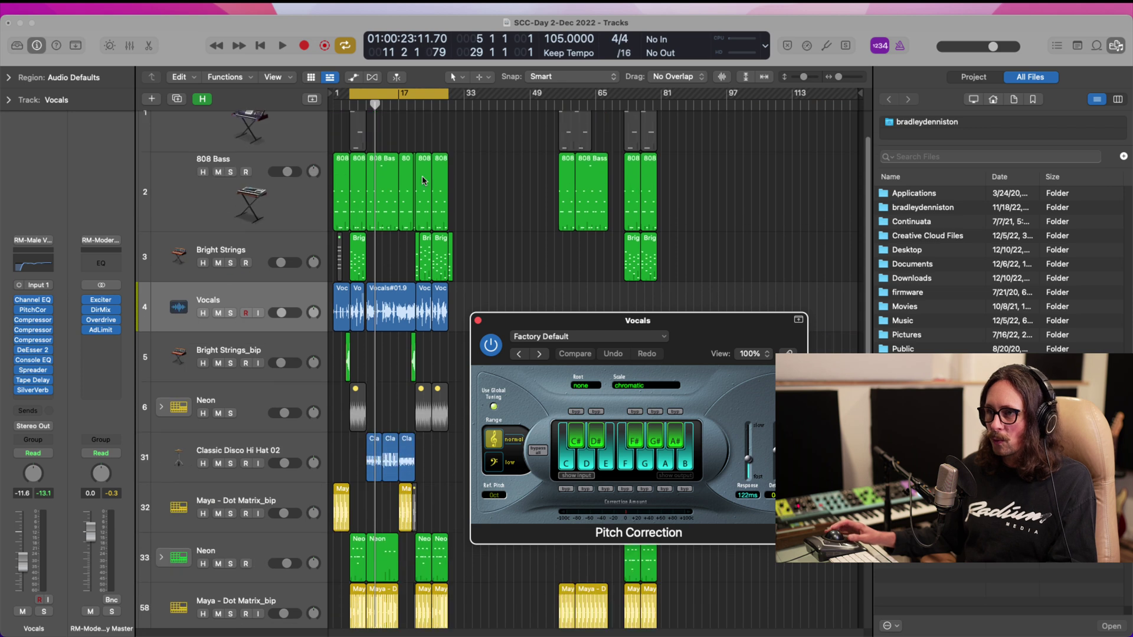
pyautogui.moveTo(496, 124); pyautogui.dragTo(282, 378)
pyautogui.scroll(-10, 295, 386)
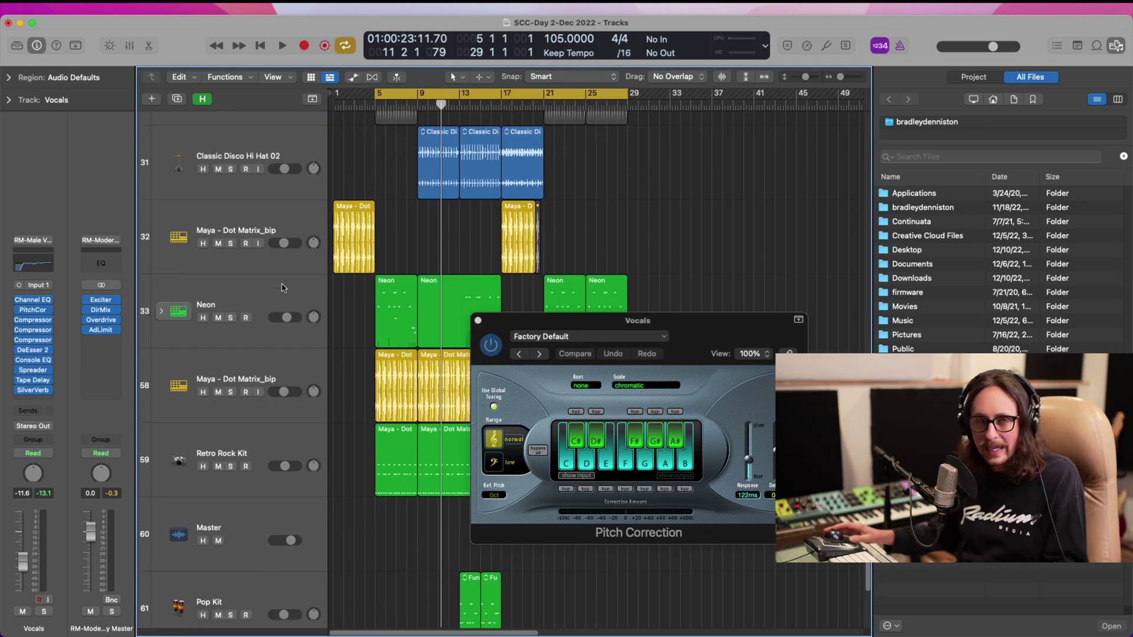
pyautogui.scroll(-2, 359, 283)
pyautogui.keyDown('ctrl'); pyautogui.keyDown('alt'); pyautogui.click(402, 377); pyautogui.keyUp('alt'); pyautogui.keyUp('ctrl')
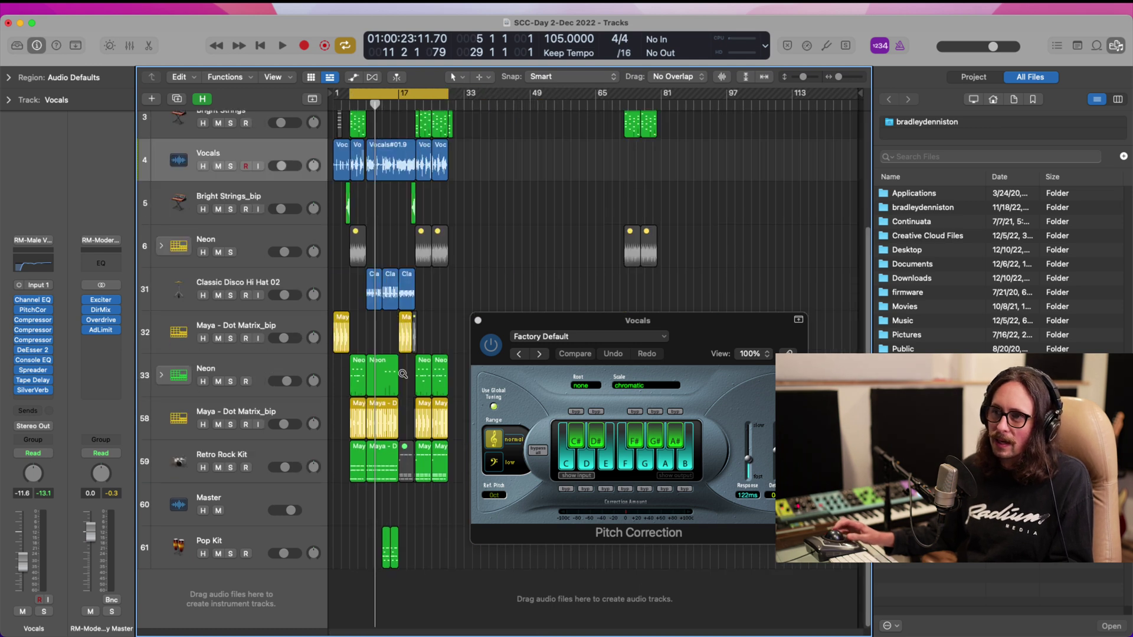
pyautogui.moveTo(492, 147); pyautogui.dragTo(245, 430)
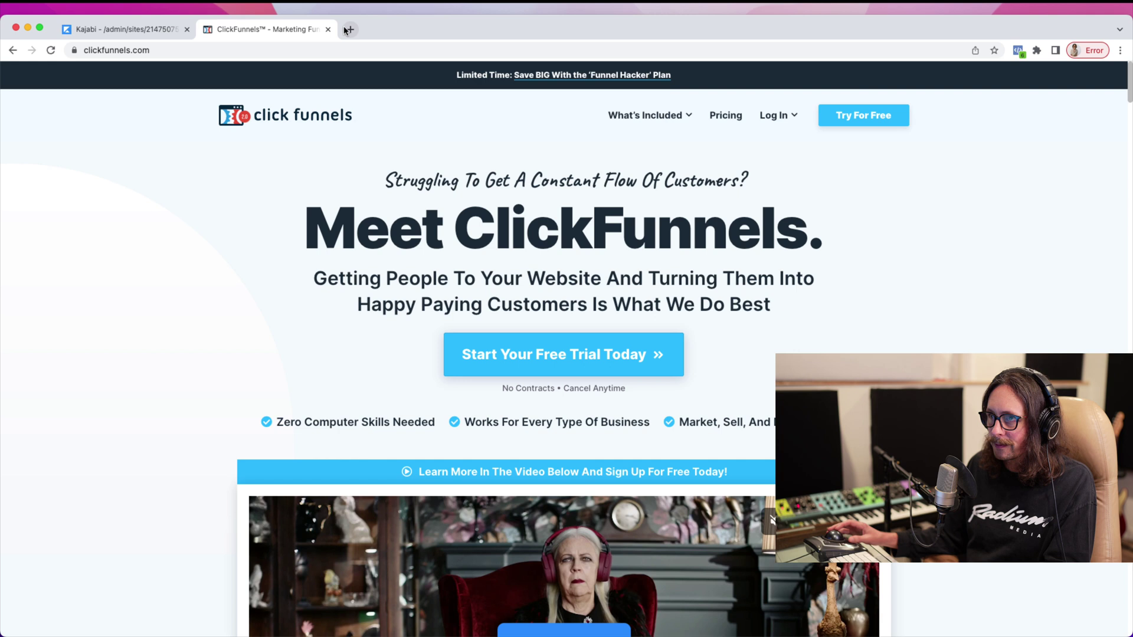
# - Switch to Chrome, search the web for "mixed in key" in a new tab and look through the Mixed In Key home page
pyautogui.click(348, 29)
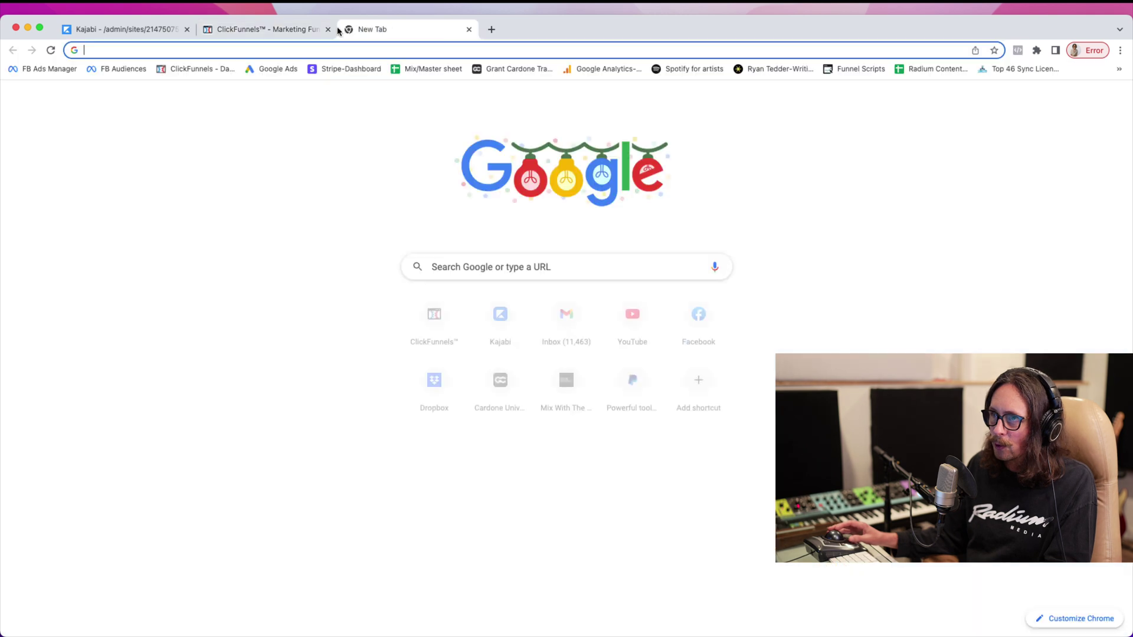
pyautogui.write('mixed in key')
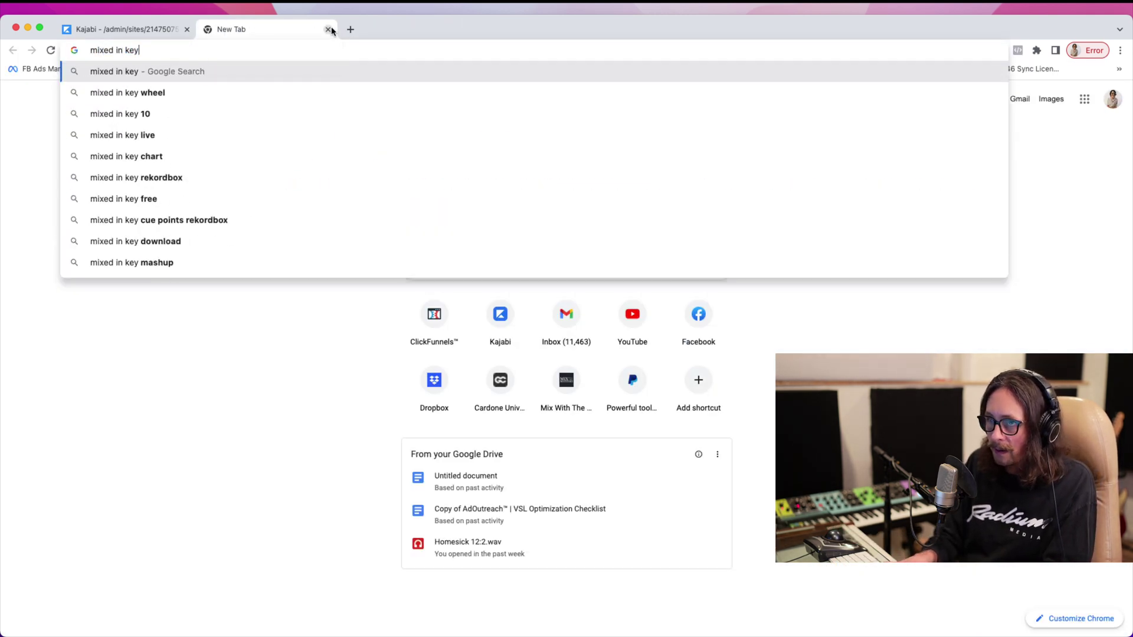
pyautogui.press('Return')
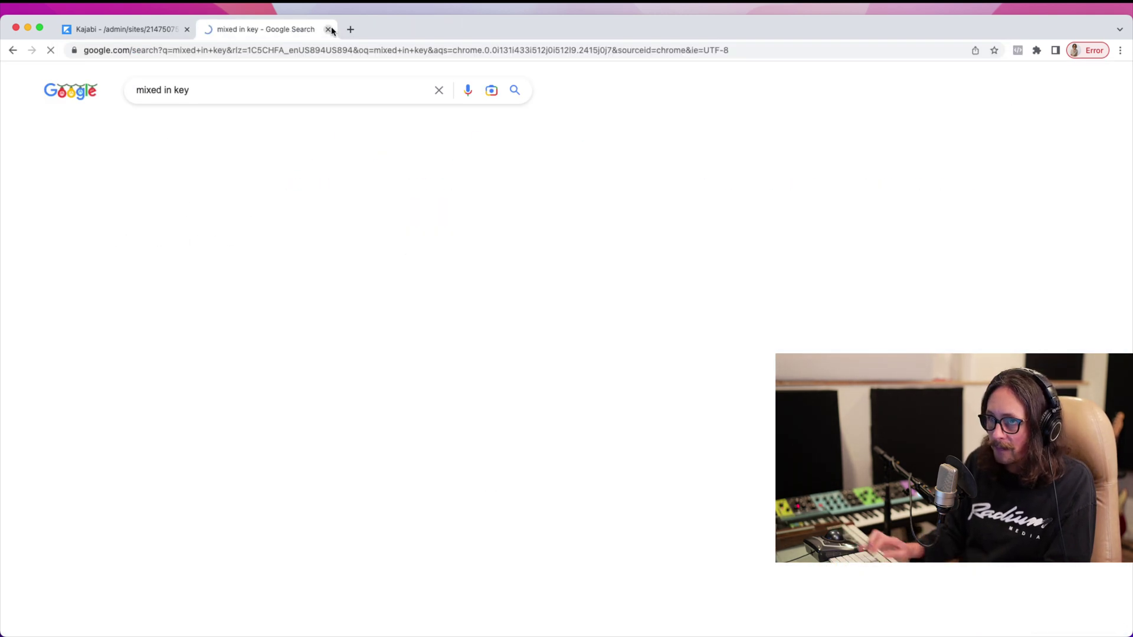
pyautogui.click(278, 197)
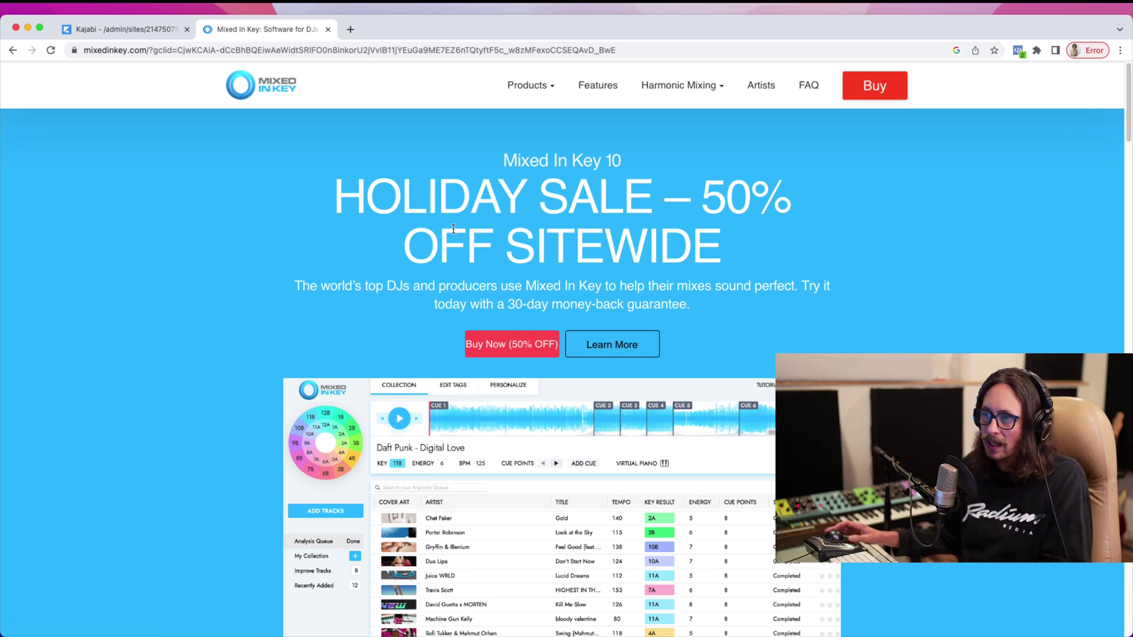
pyautogui.scroll(-5, 619, 284)
pyautogui.scroll(3, 696, 348)
pyautogui.scroll(3, 704, 367)
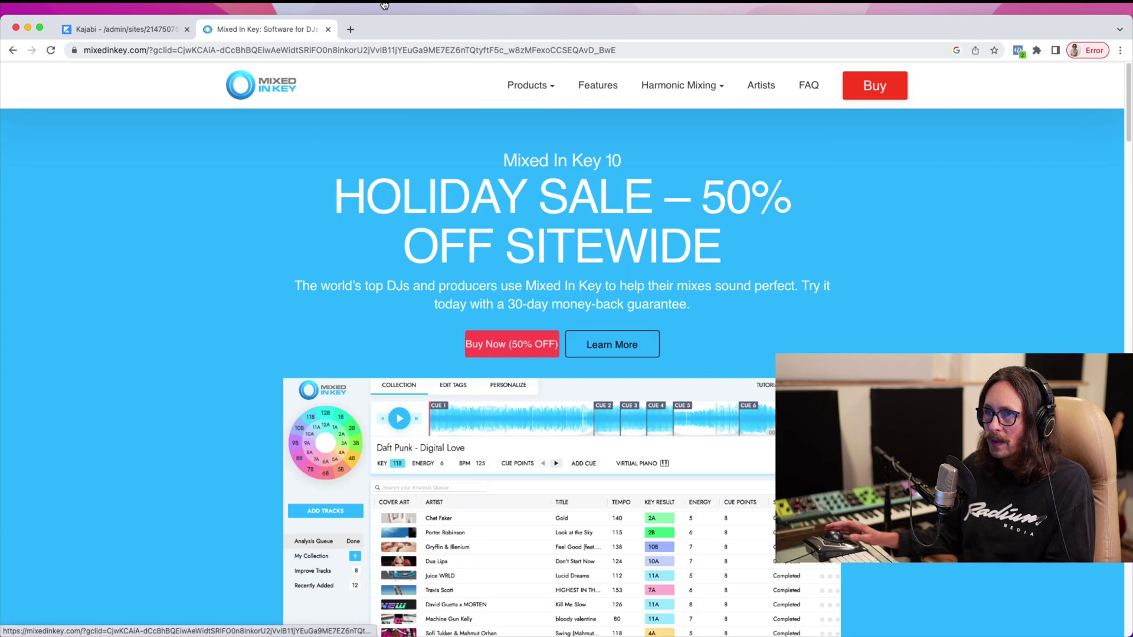
# - Close the Mixed In Key and Kajabi tabs and search the web for "free music key finder"
pyautogui.click(328, 29)
pyautogui.click(209, 29)
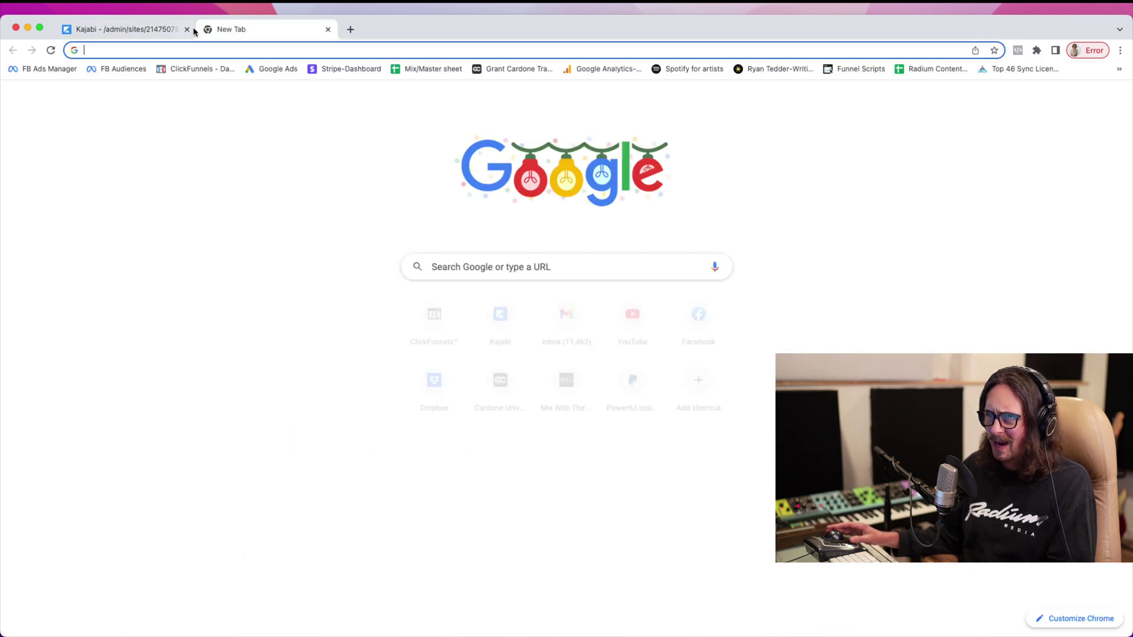
pyautogui.click(186, 29)
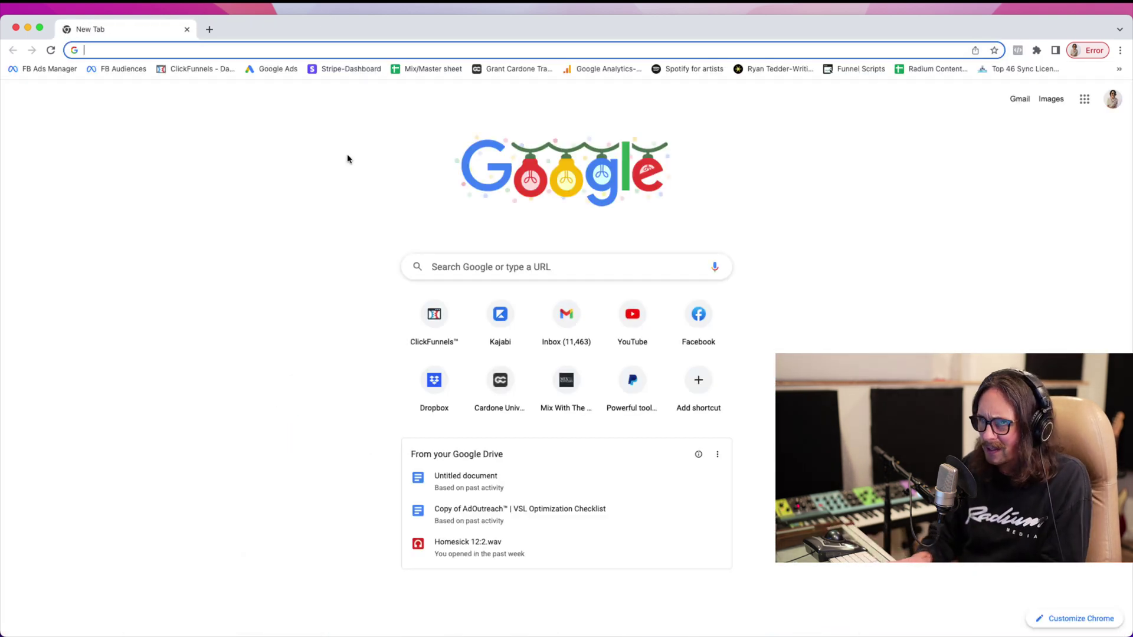
pyautogui.write('free key')
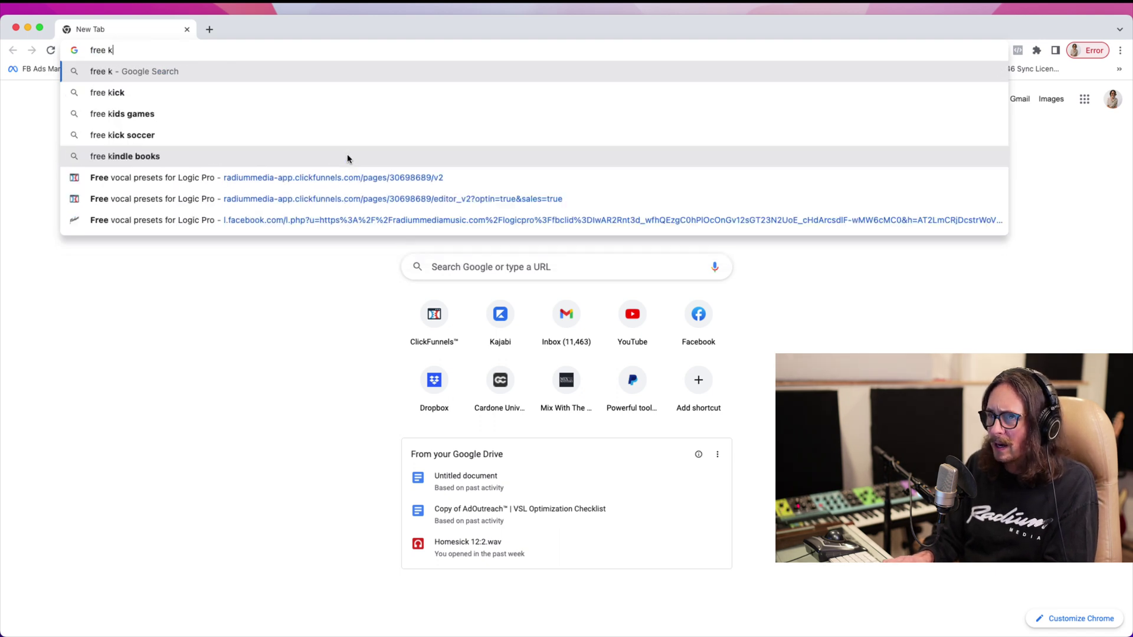
pyautogui.press('BackSpace')
pyautogui.press('BackSpace')
pyautogui.press('BackSpace')
pyautogui.press('BackSpace')
pyautogui.write('music key finder')
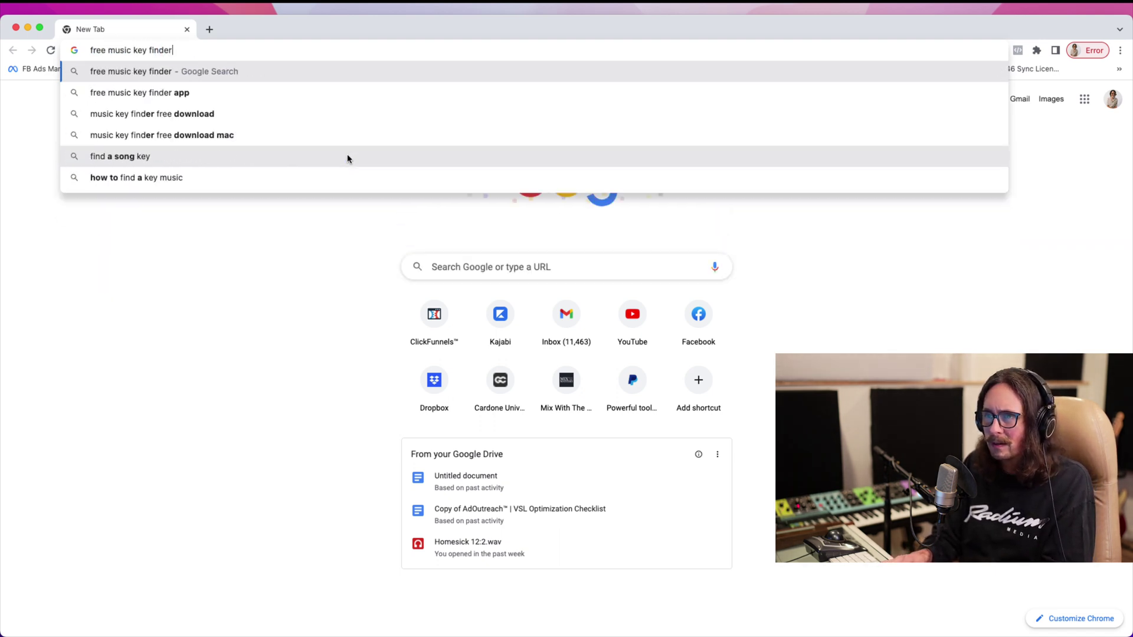
pyautogui.press('Return')
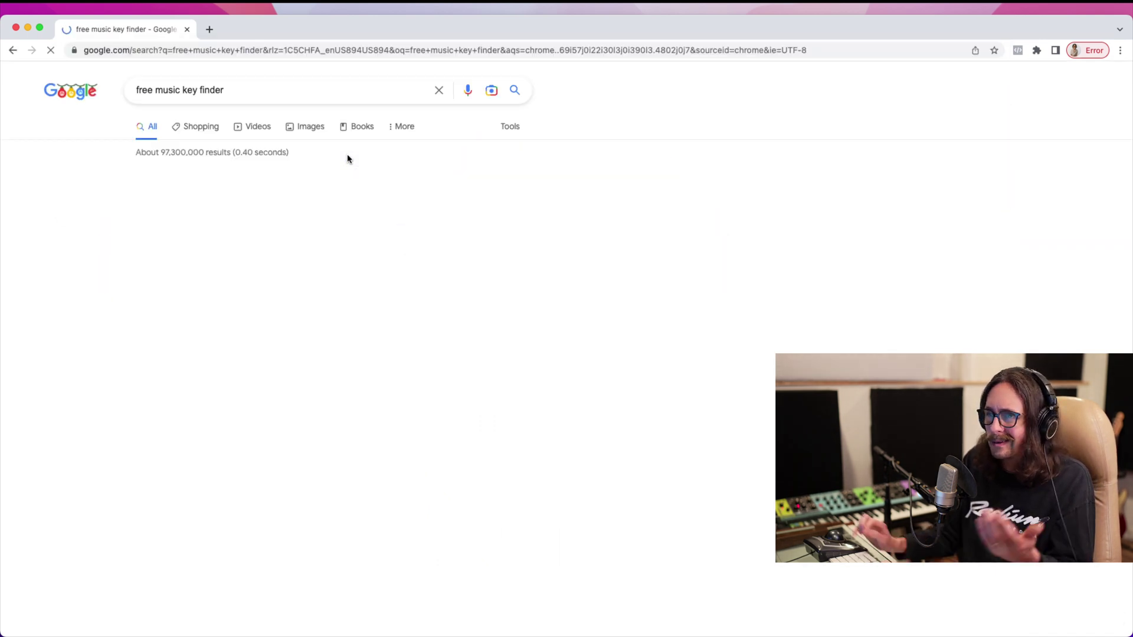
# - Open the GetSongKEY Song Key Finder page, view its file upload area and switch back to Logic Pro
pyautogui.click(208, 194)
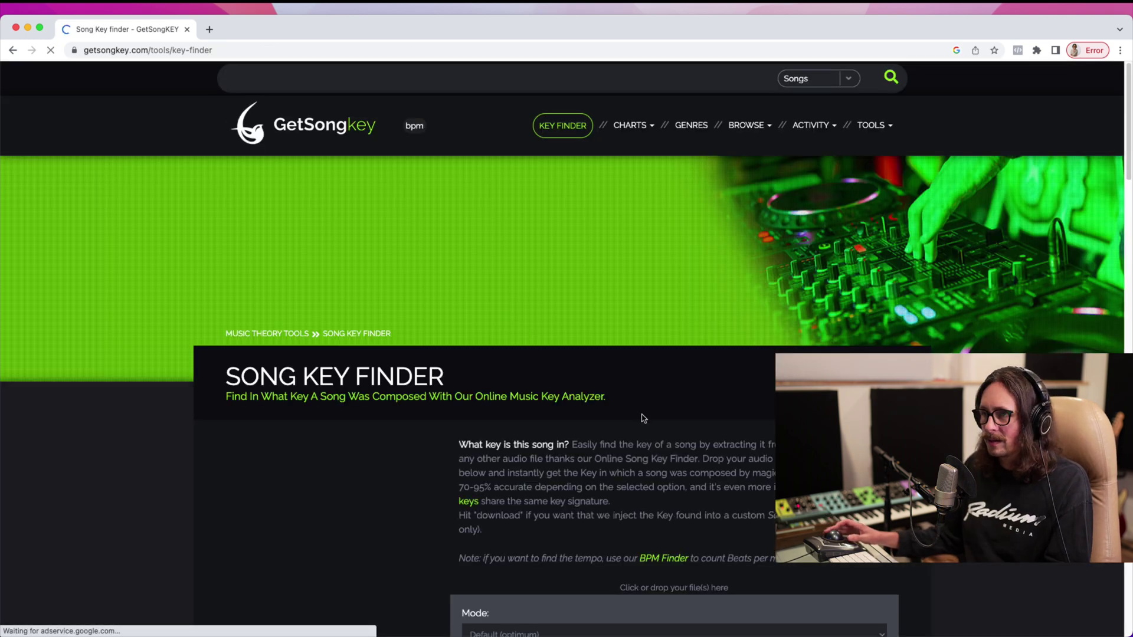
pyautogui.scroll(-5, 643, 418)
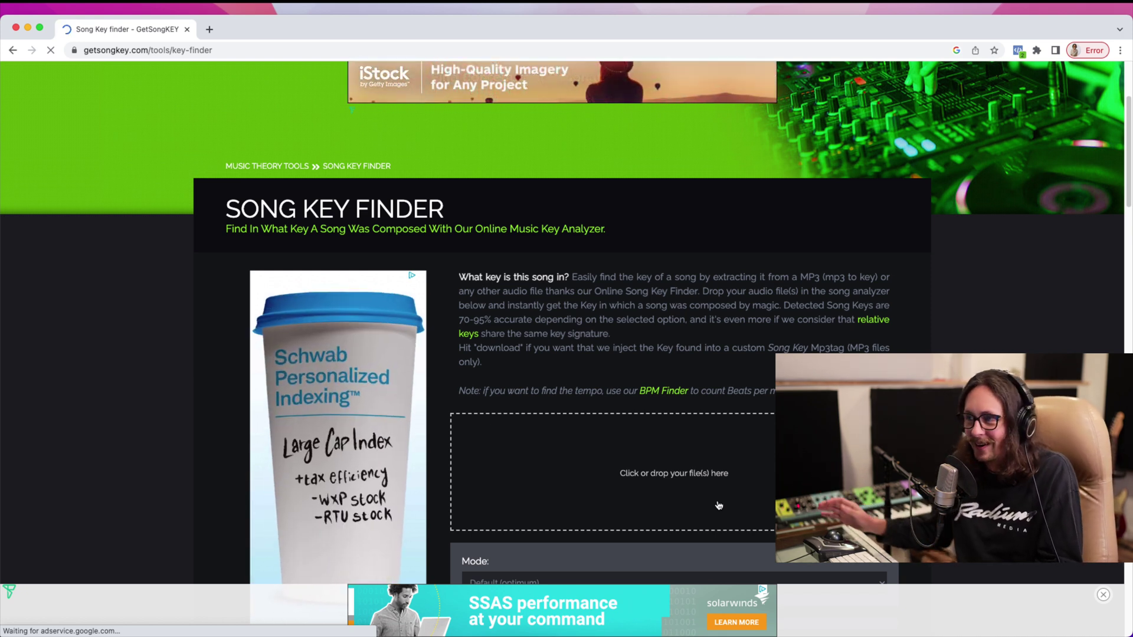
pyautogui.press('super+Tab')
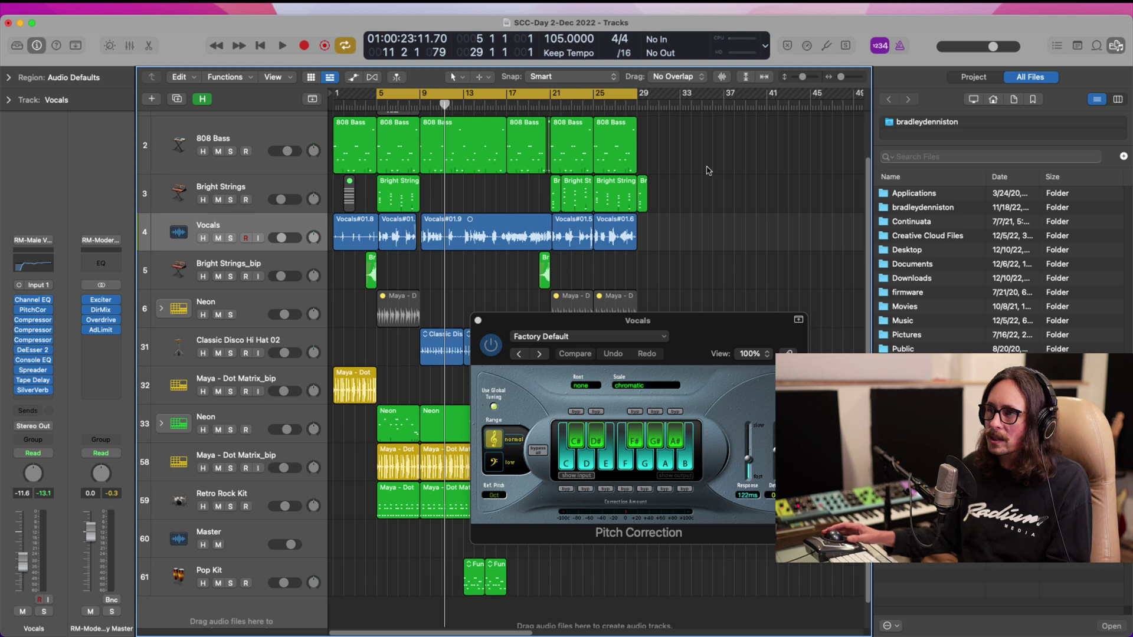
# - Close the Pitch Correction window and shorten the cycle range so it ends at bar 17
pyautogui.click(495, 314)
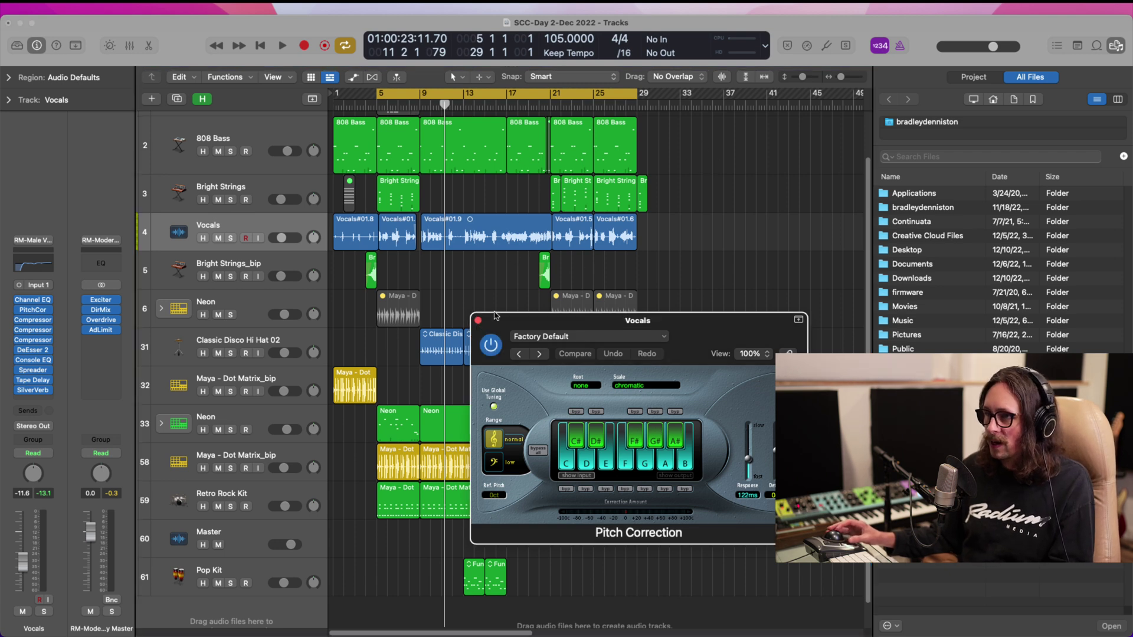
pyautogui.click(478, 321)
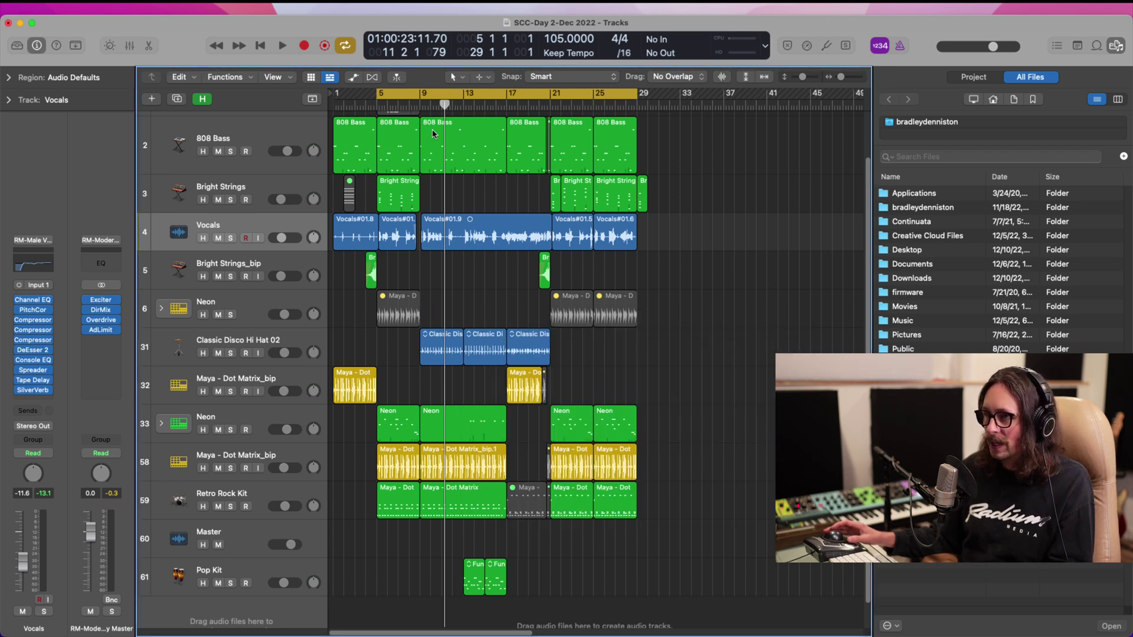
pyautogui.moveTo(637, 97); pyautogui.dragTo(504, 140)
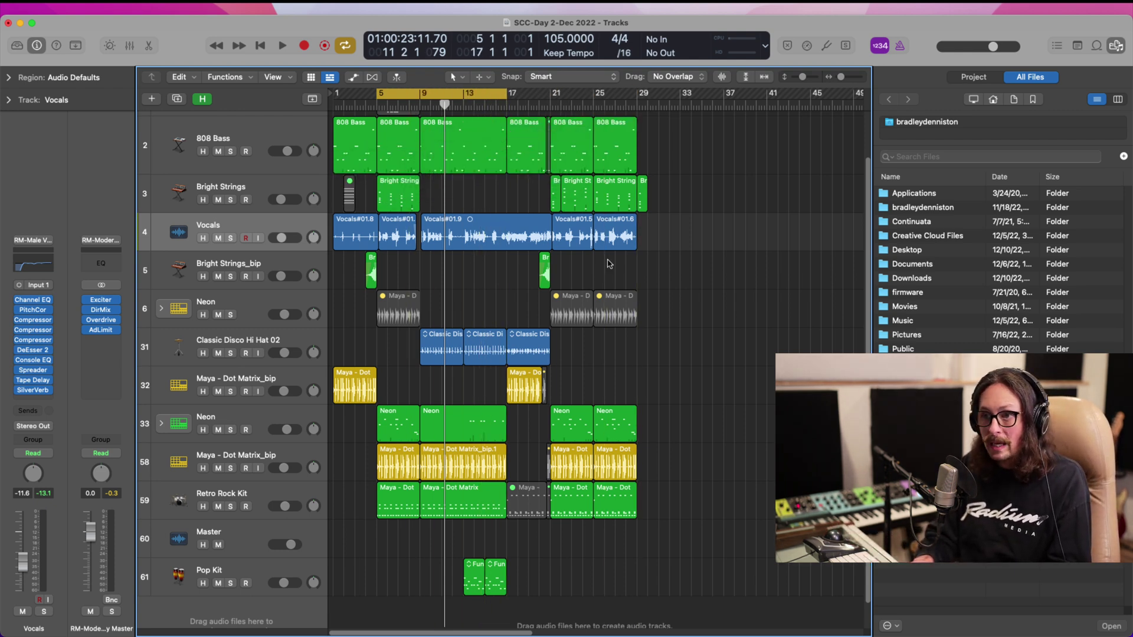
# - Bounce the cycled section as an MP3 only, without PCM, saving it as SCC-Day 2-Dec 2022 in the Bounces folder
pyautogui.press('super+b')
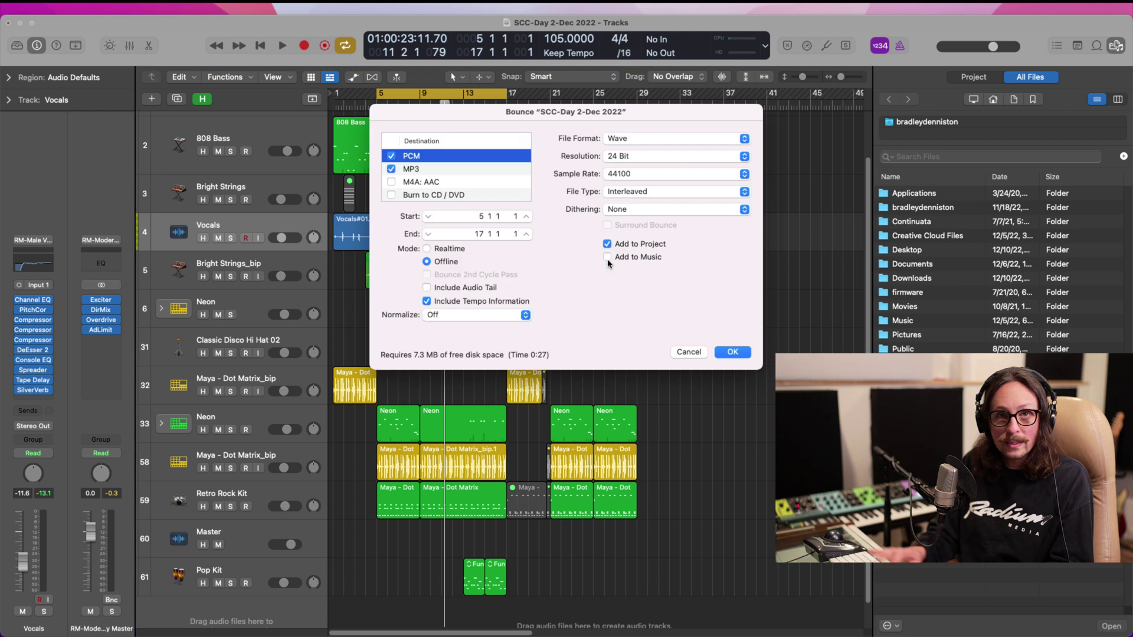
pyautogui.click(391, 156)
pyautogui.click(413, 169)
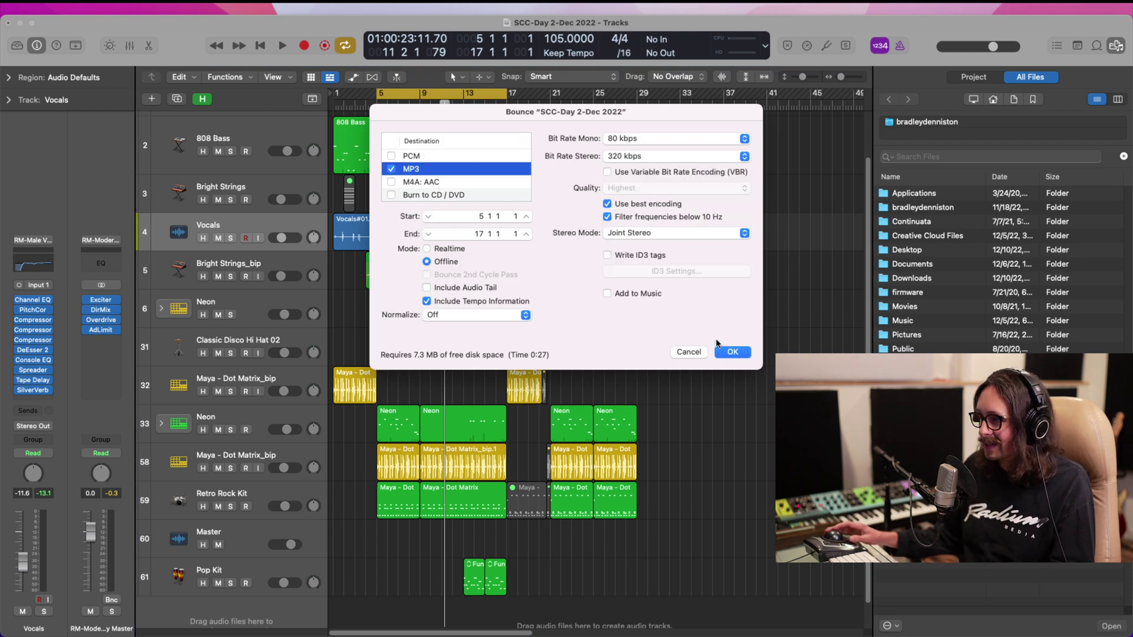
pyautogui.click(732, 352)
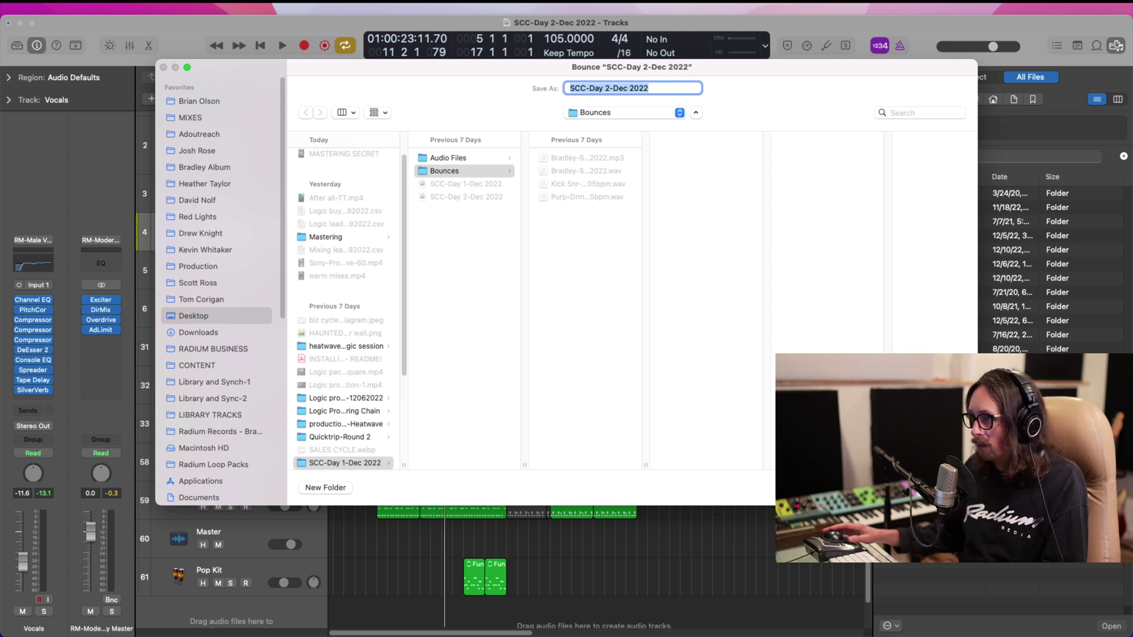
pyautogui.press('Return')
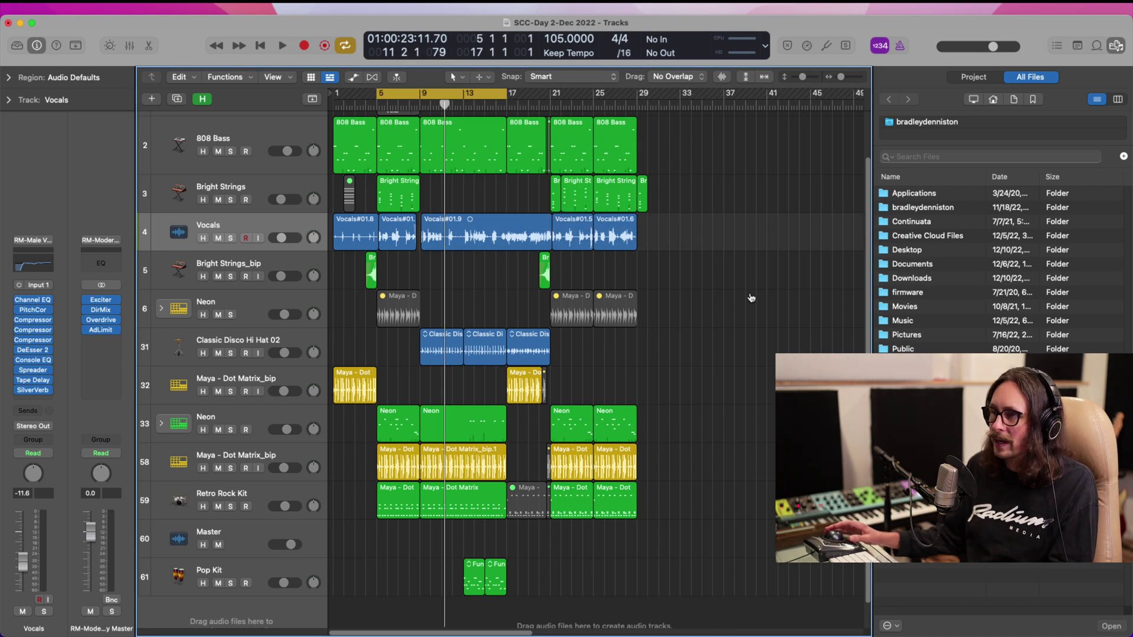
# - Upload SCC-Day 2-Dec 2022.mp3 from the Bounces folder in Finder to the Song Key Finder page in Chrome and view the key analysis
pyautogui.press('super+Tab')
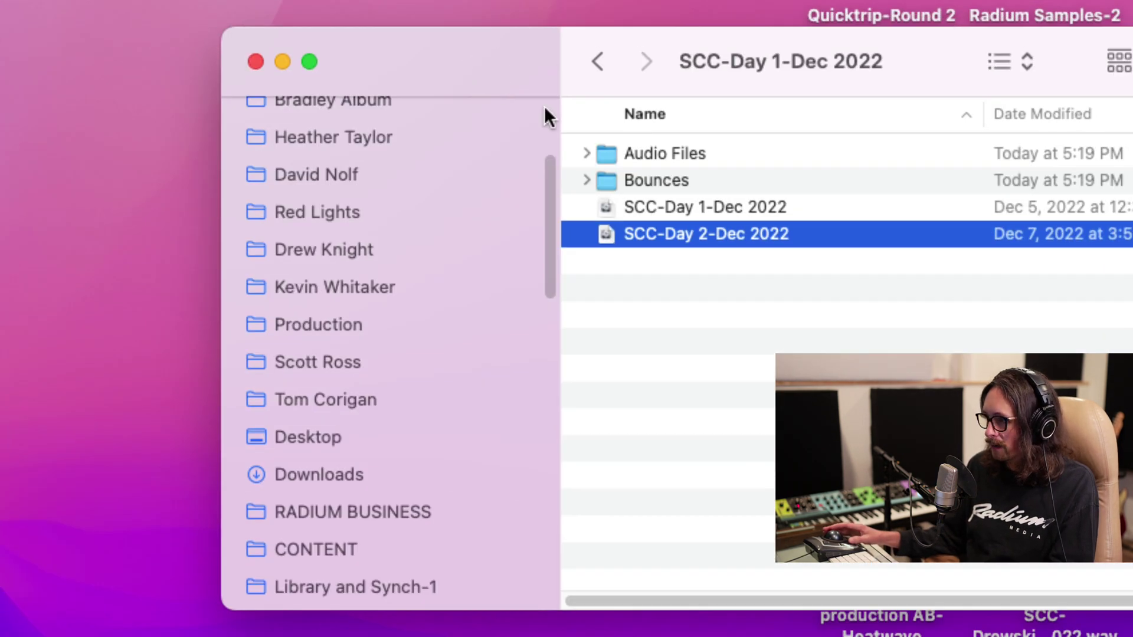
pyautogui.doubleClick(636, 178)
pyautogui.click(726, 268)
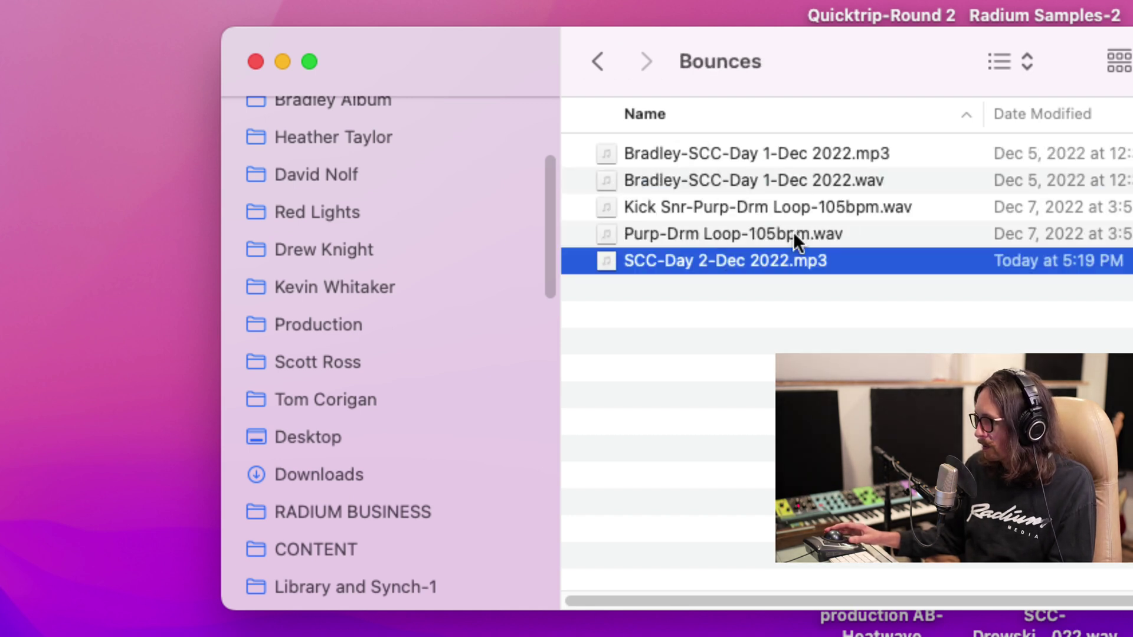
pyautogui.moveTo(665, 263); pyautogui.dragTo(80, 389)
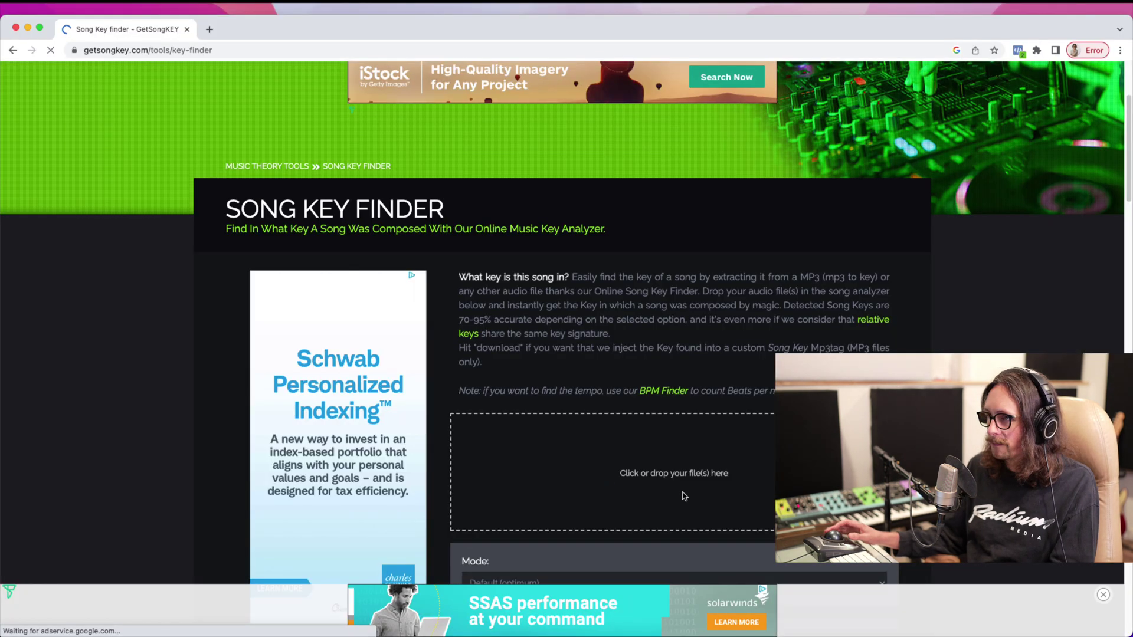
pyautogui.scroll(-4, 708, 334)
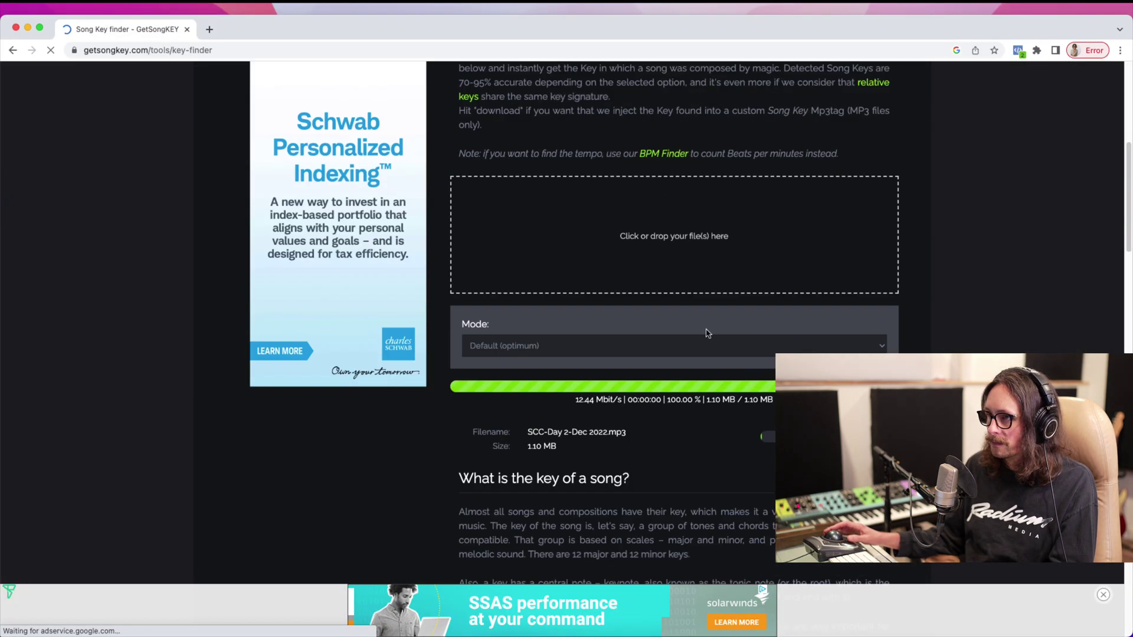
pyautogui.scroll(1, 659, 326)
pyautogui.scroll(2, 785, 328)
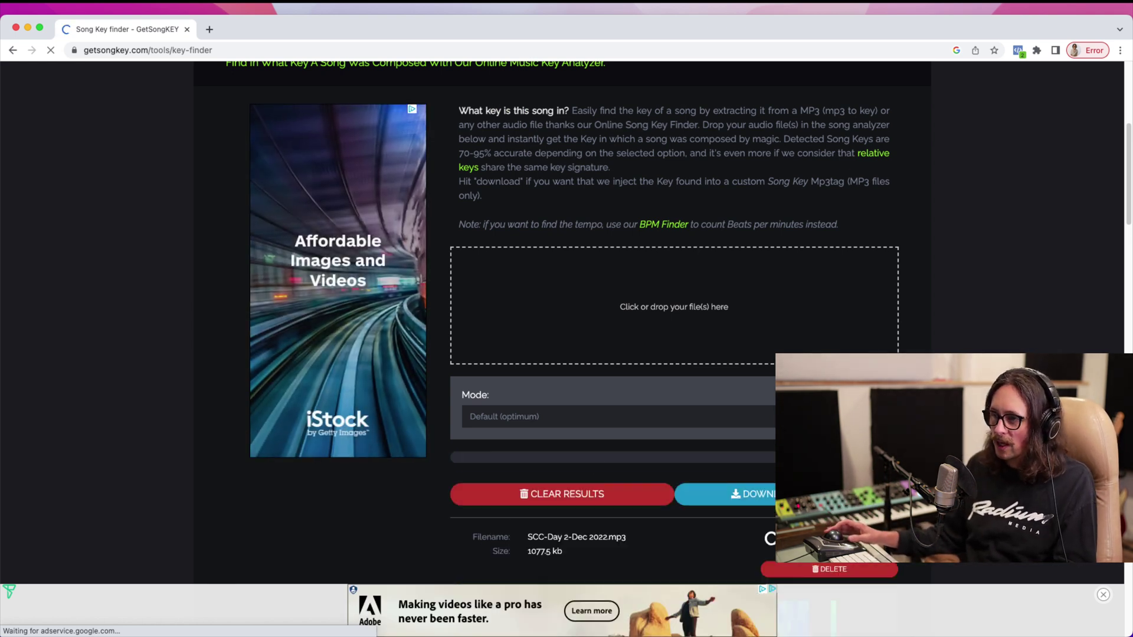
pyautogui.scroll(-2, 671, 503)
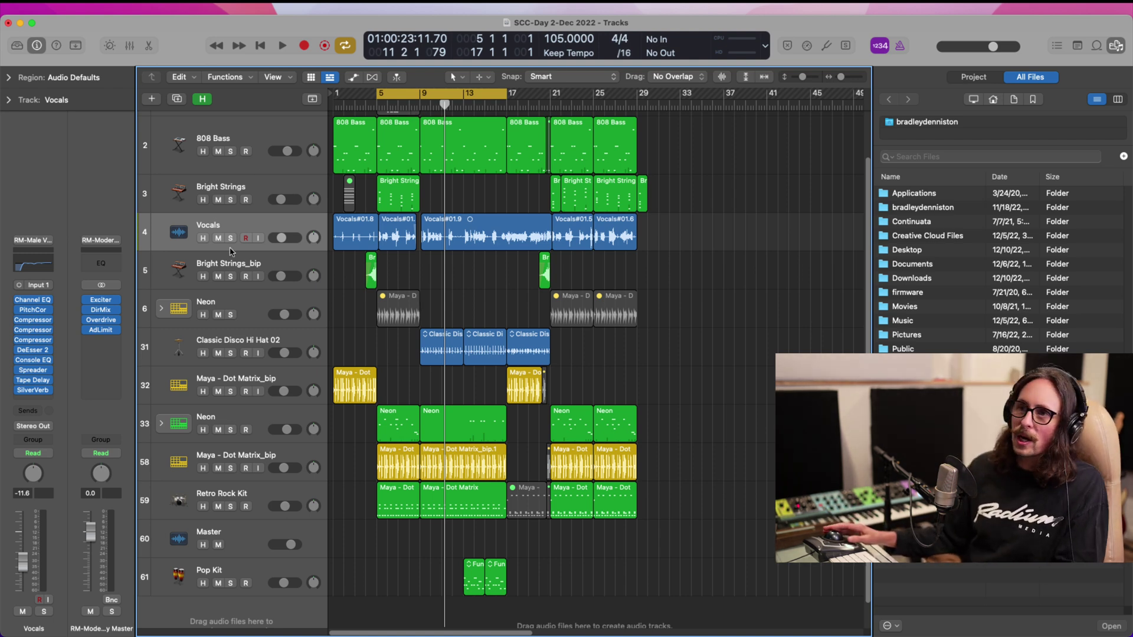
# - Back in Logic Pro, open the Vocals track's Pitch Correction and set the scale to natural min scale and the root to C#|Db
pyautogui.click(34, 311)
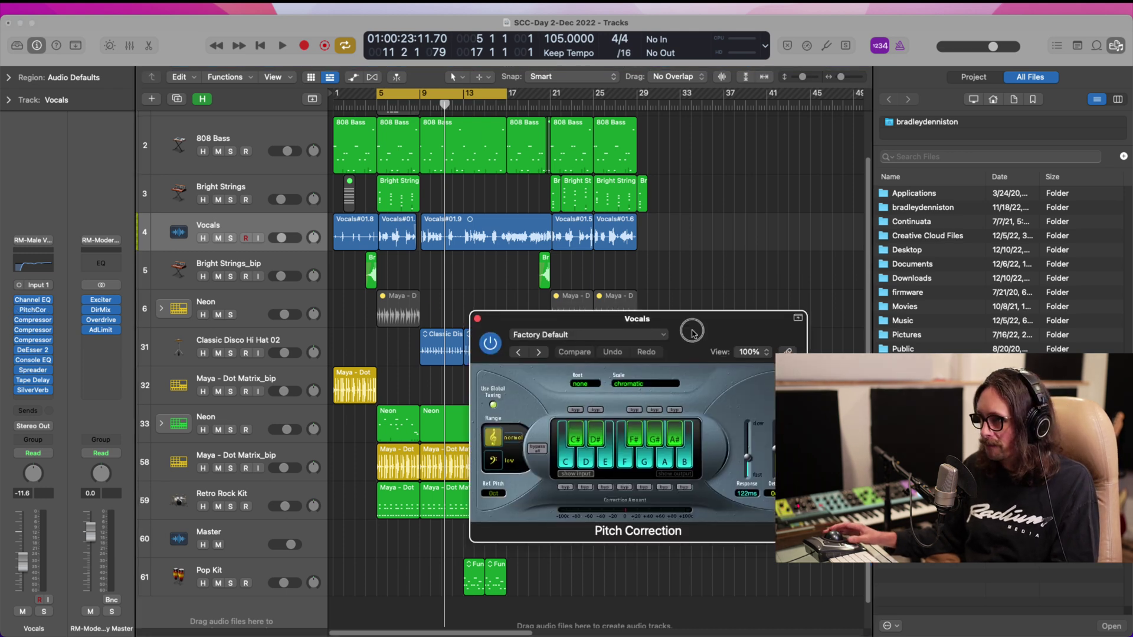
pyautogui.click(627, 332)
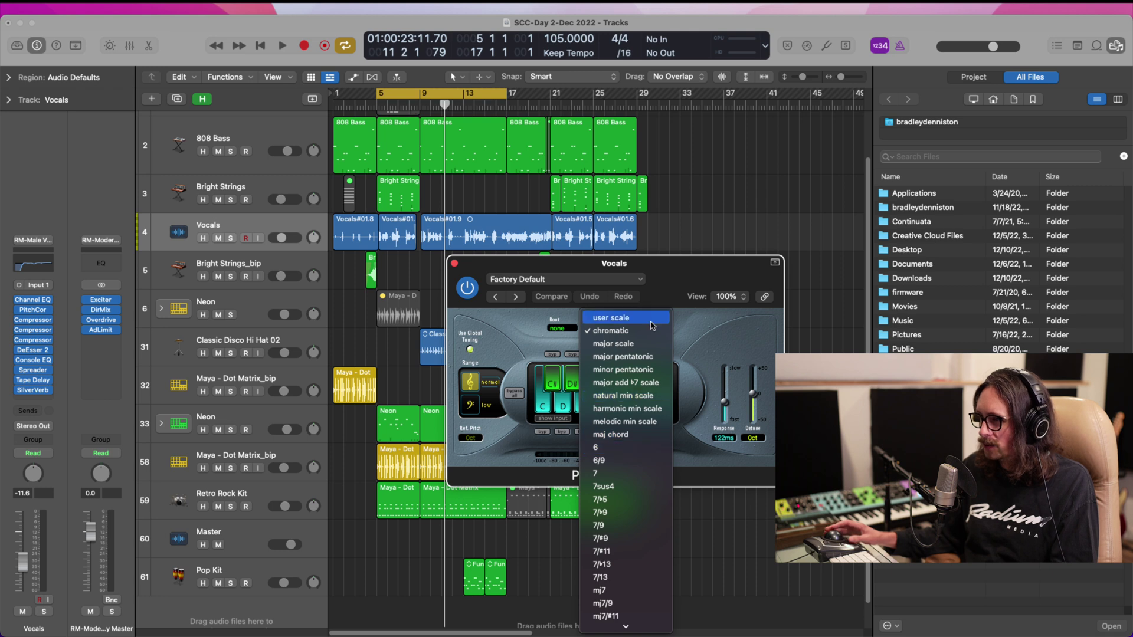
pyautogui.click(637, 396)
pyautogui.click(556, 328)
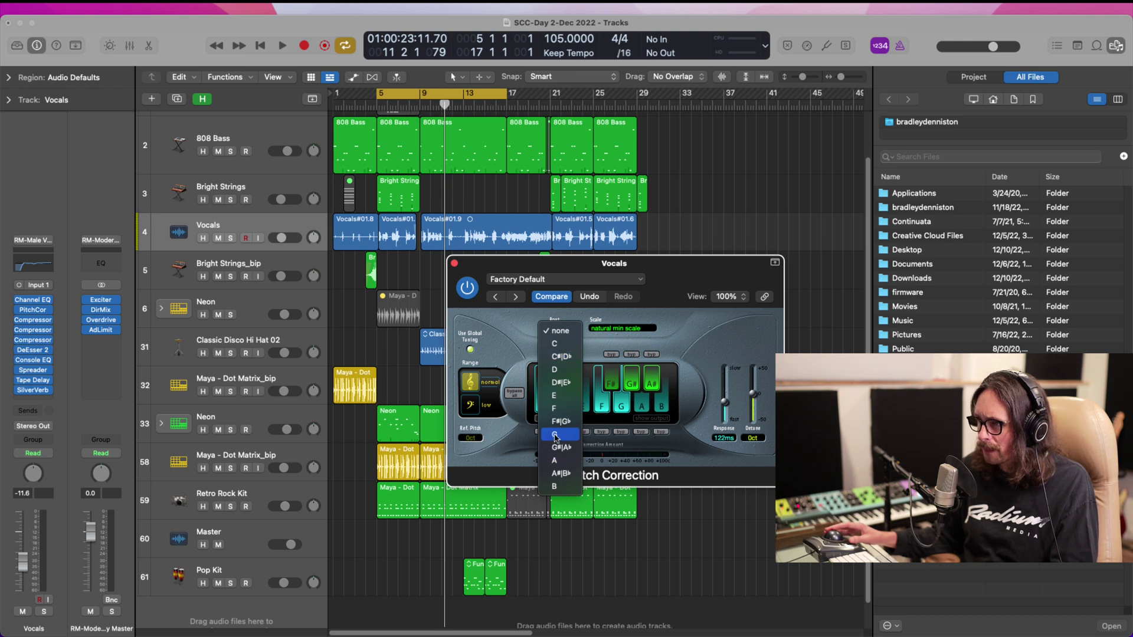
pyautogui.click(560, 356)
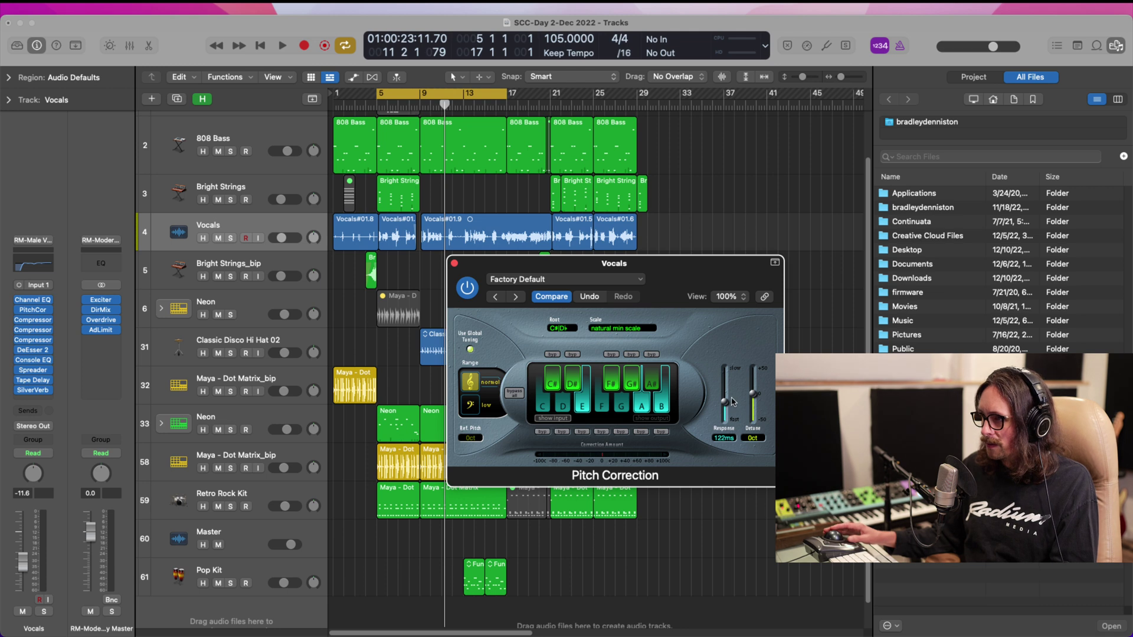
# - Try the Pitch Correction Response at 72.9 ms and 26.0 ms, the low and normal ranges, and the Detune control
pyautogui.moveTo(727, 404); pyautogui.dragTo(727, 408)
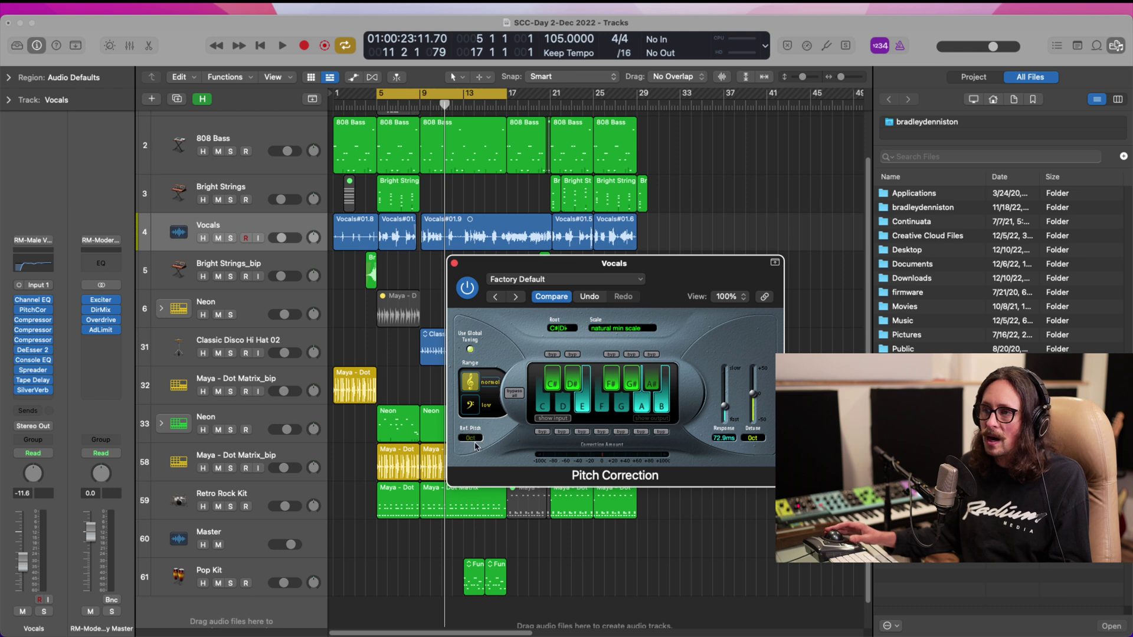
pyautogui.click(476, 402)
pyautogui.click(476, 380)
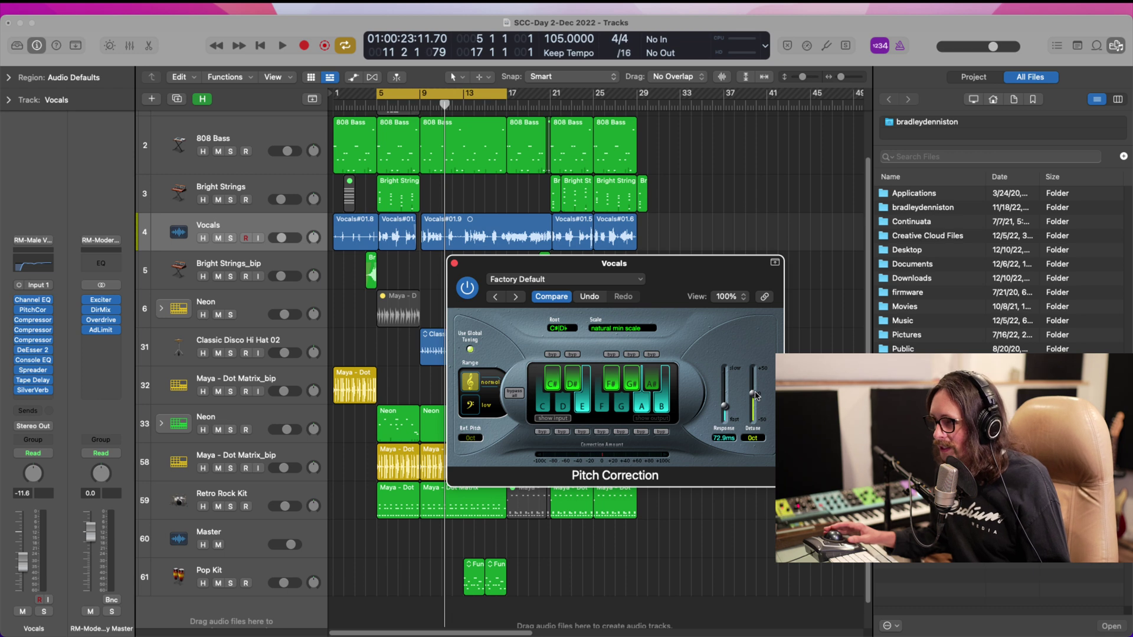
pyautogui.moveTo(757, 396)
pyautogui.mouseDown()
pyautogui.moveTo(749, 359)
pyautogui.moveTo(751, 397)
pyautogui.mouseUp()
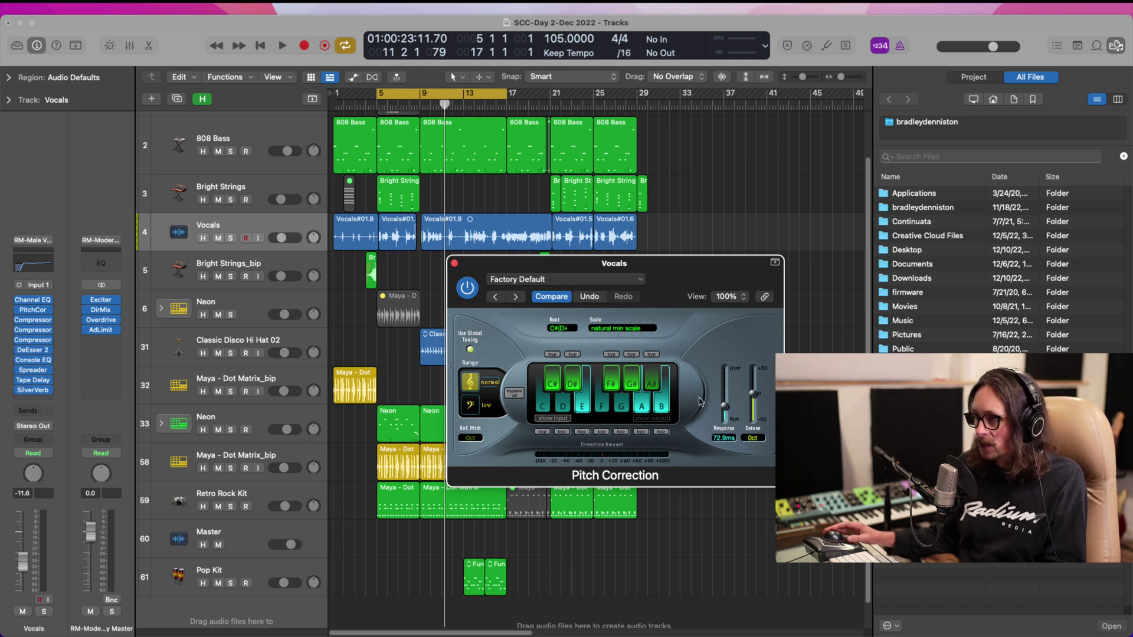
pyautogui.moveTo(725, 408); pyautogui.dragTo(725, 415)
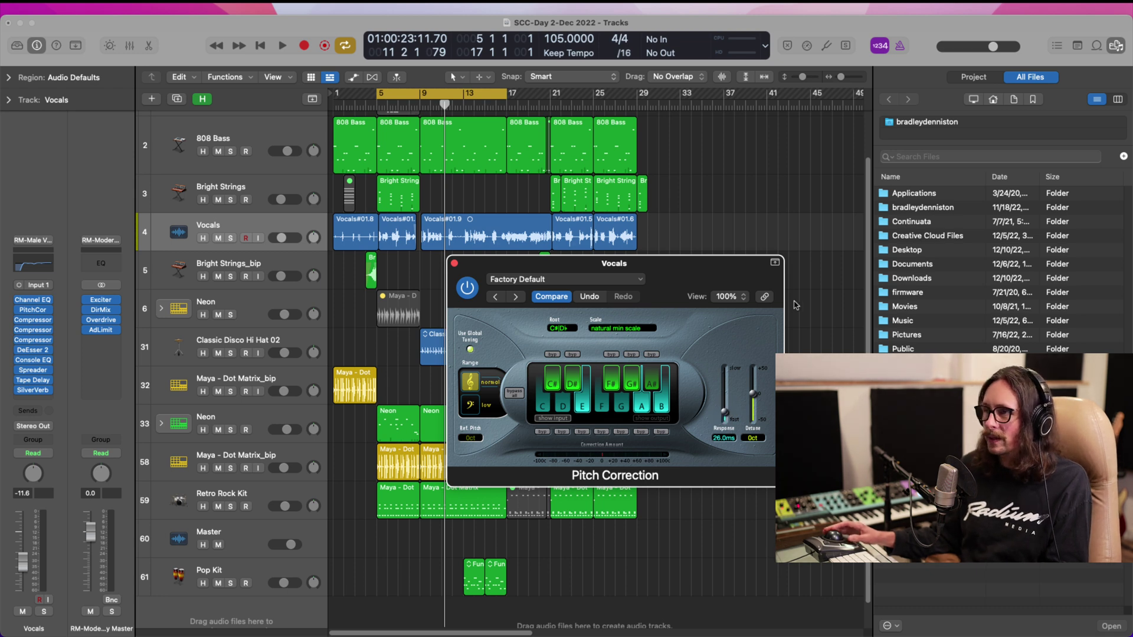
# - Select the Vocals track, switch to Chrome to recheck the song key analysis, and return to Logic Pro
pyautogui.click(232, 230)
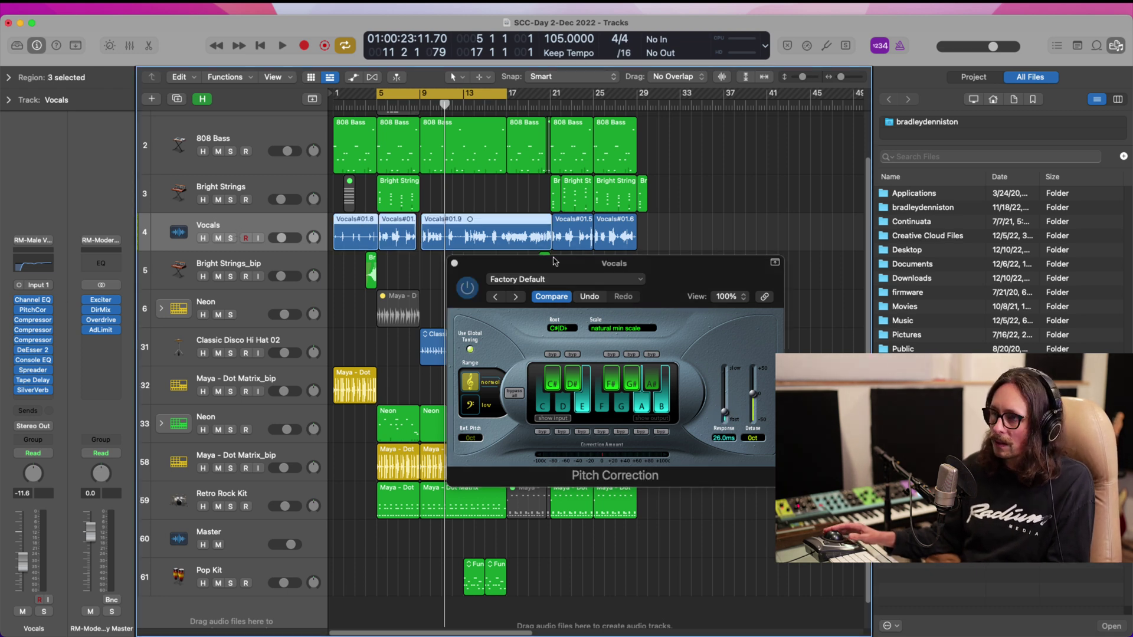
pyautogui.press('super+Tab')
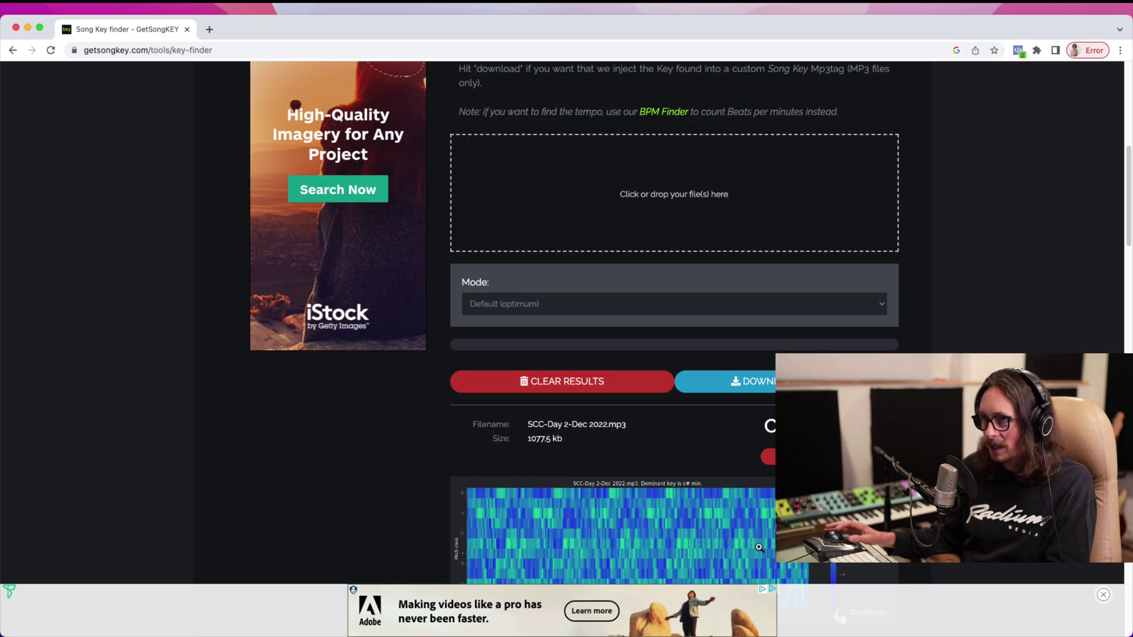
pyautogui.press('super+Tab')
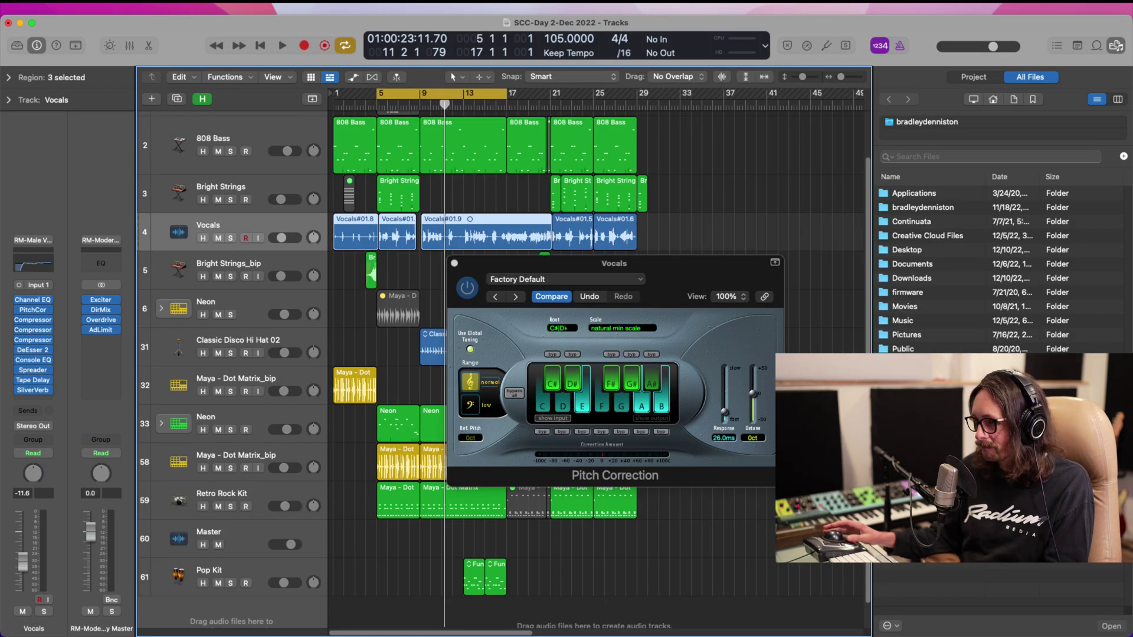
pyautogui.press('super+Tab')
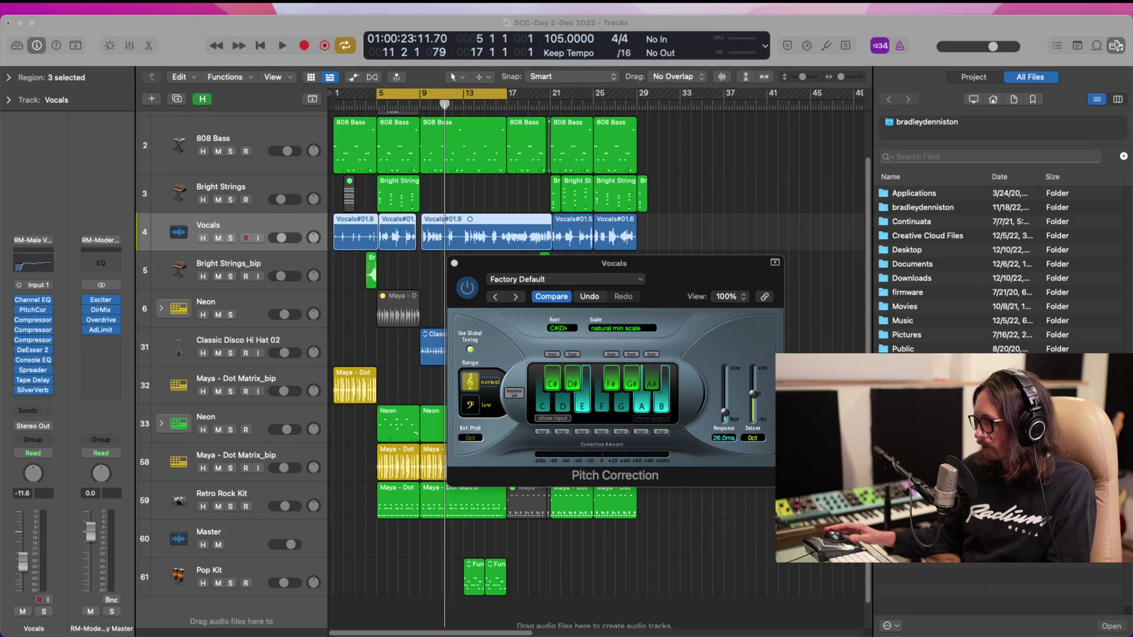
pyautogui.click(673, 549)
# - Play the cycled section and adjust the Pitch Correction Response by ear to 102 ms
pyautogui.press('space')
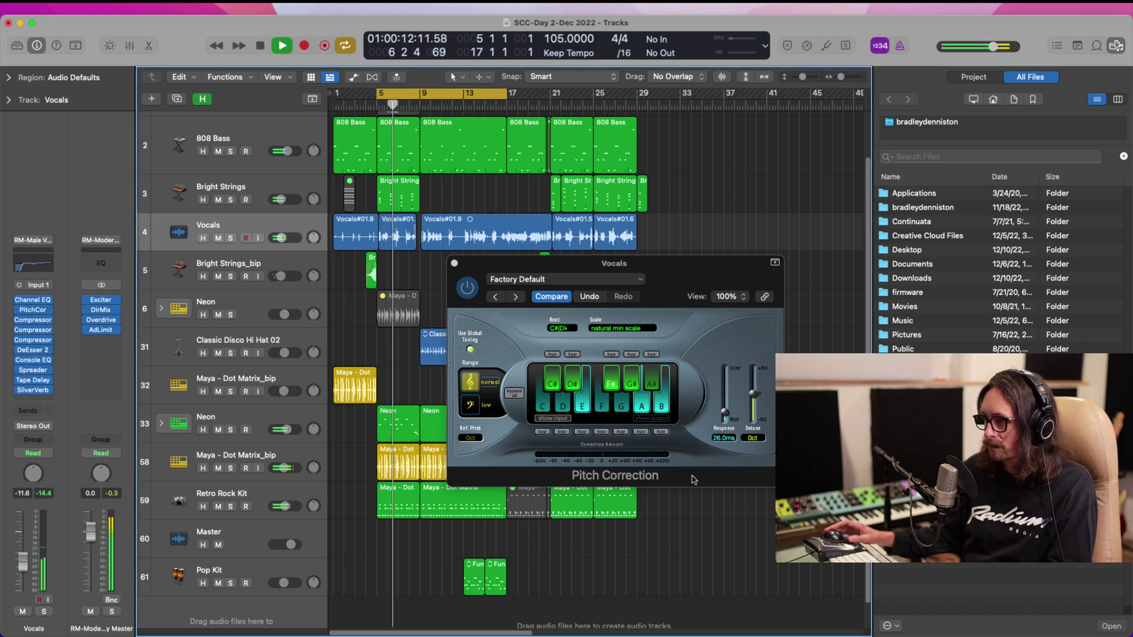
pyautogui.moveTo(724, 413); pyautogui.dragTo(725, 413)
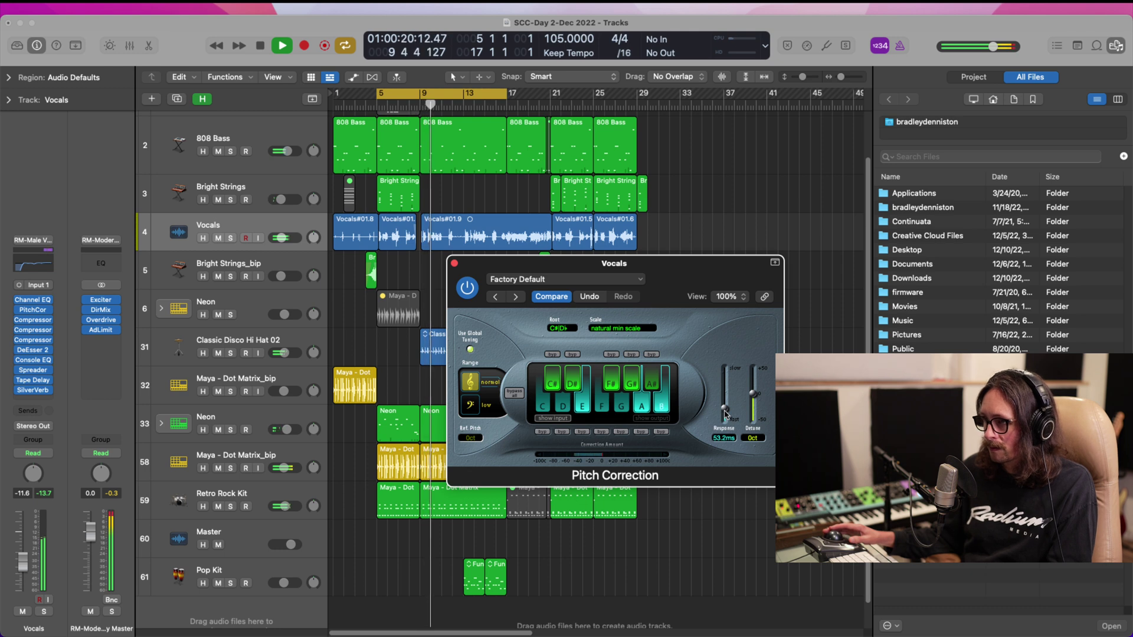
pyautogui.moveTo(726, 413); pyautogui.dragTo(721, 406)
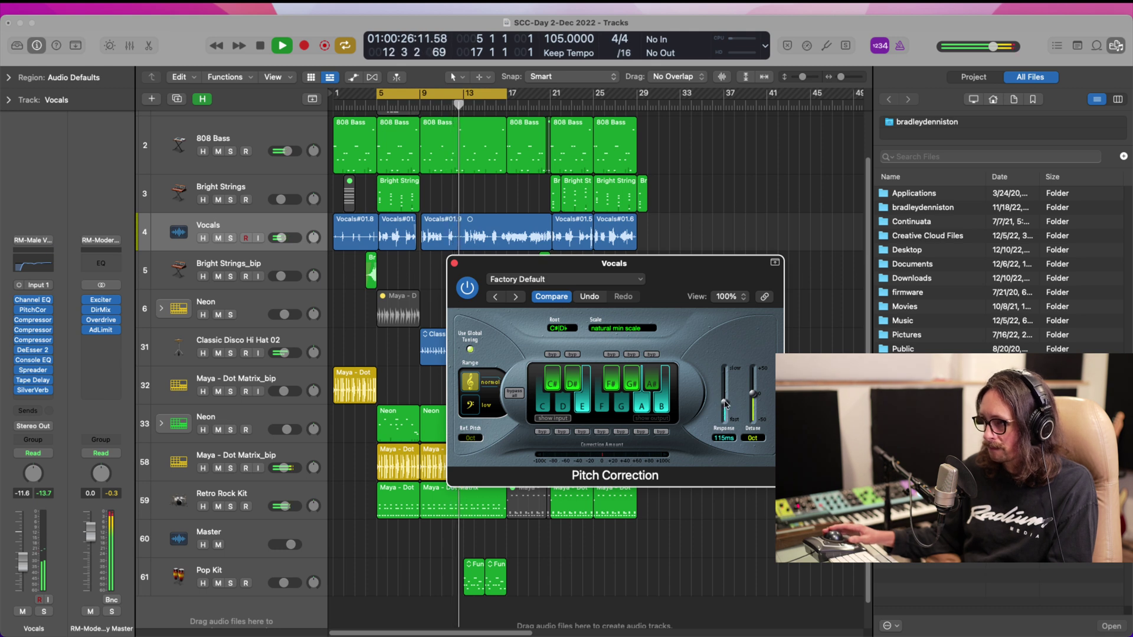
pyautogui.moveTo(725, 404); pyautogui.dragTo(726, 405)
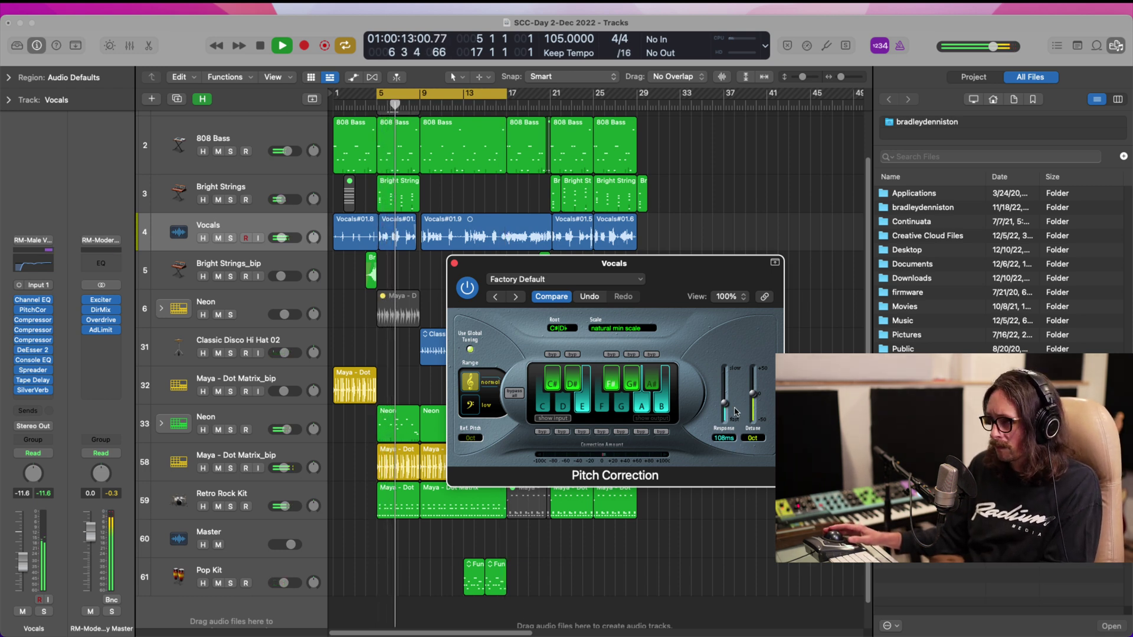
pyautogui.moveTo(725, 403); pyautogui.dragTo(727, 407)
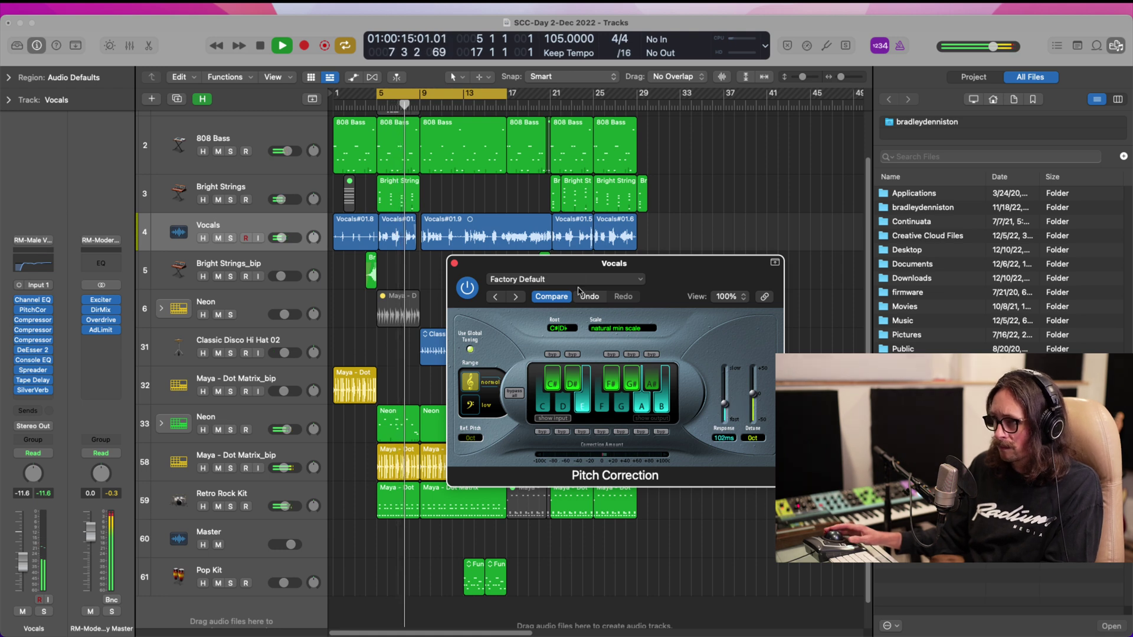
# - Replay the cycled section with Pitch Correction bypassed and switched back on to compare the vocal, moving the plug-in window over the arrangement
pyautogui.press('space')
pyautogui.press('space')
pyautogui.click(466, 288)
pyautogui.press('space')
pyautogui.press('space')
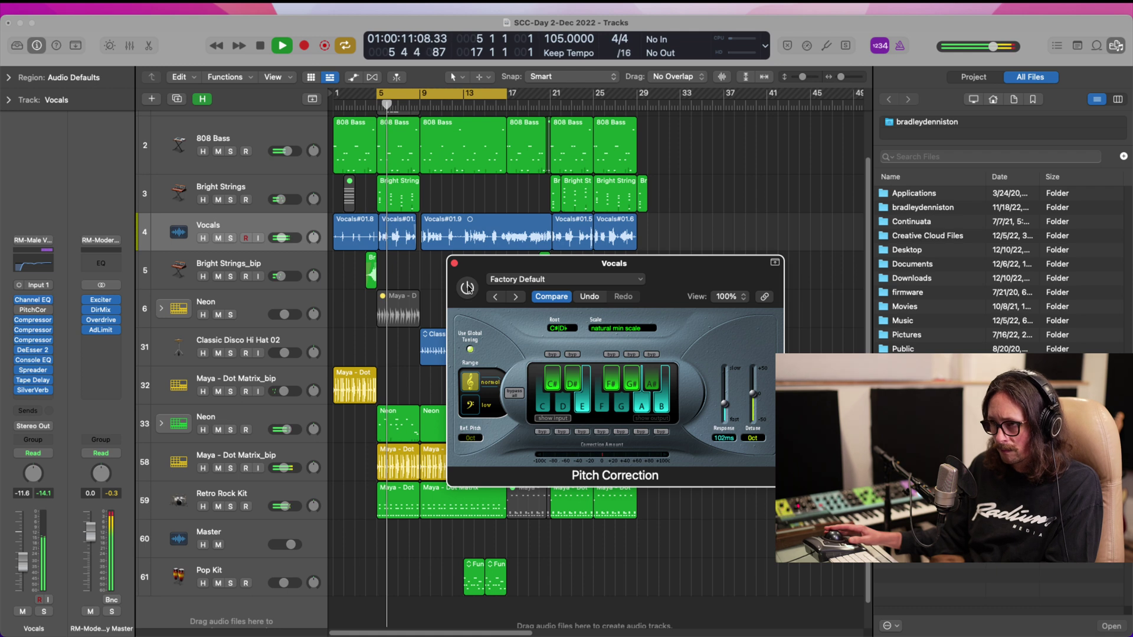
pyautogui.moveTo(518, 268); pyautogui.dragTo(380, 231)
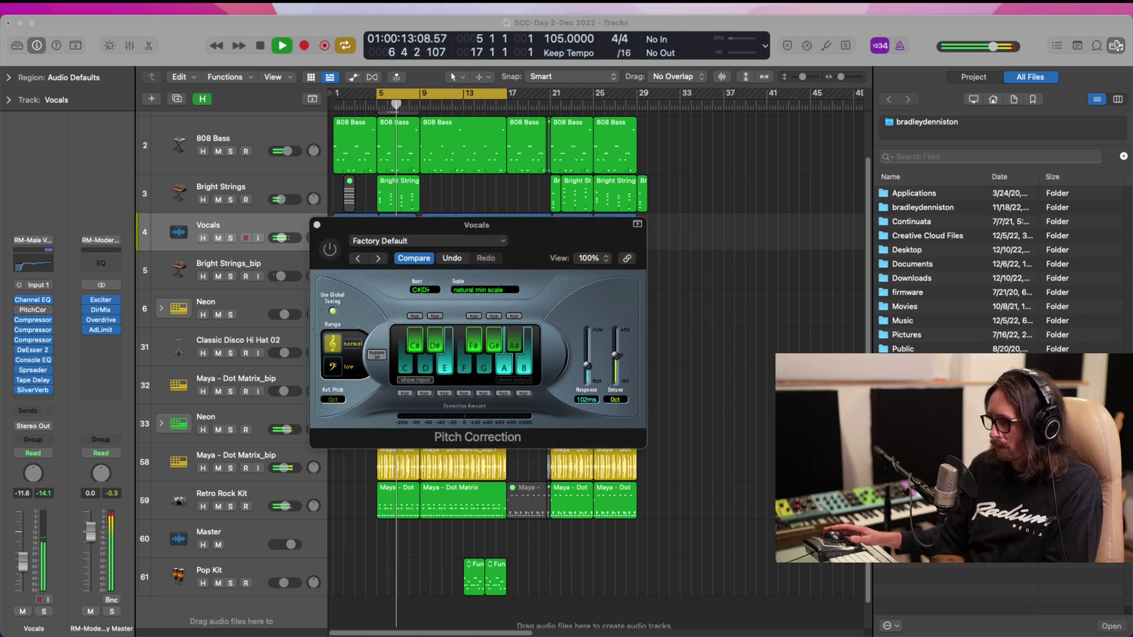
pyautogui.click(407, 228)
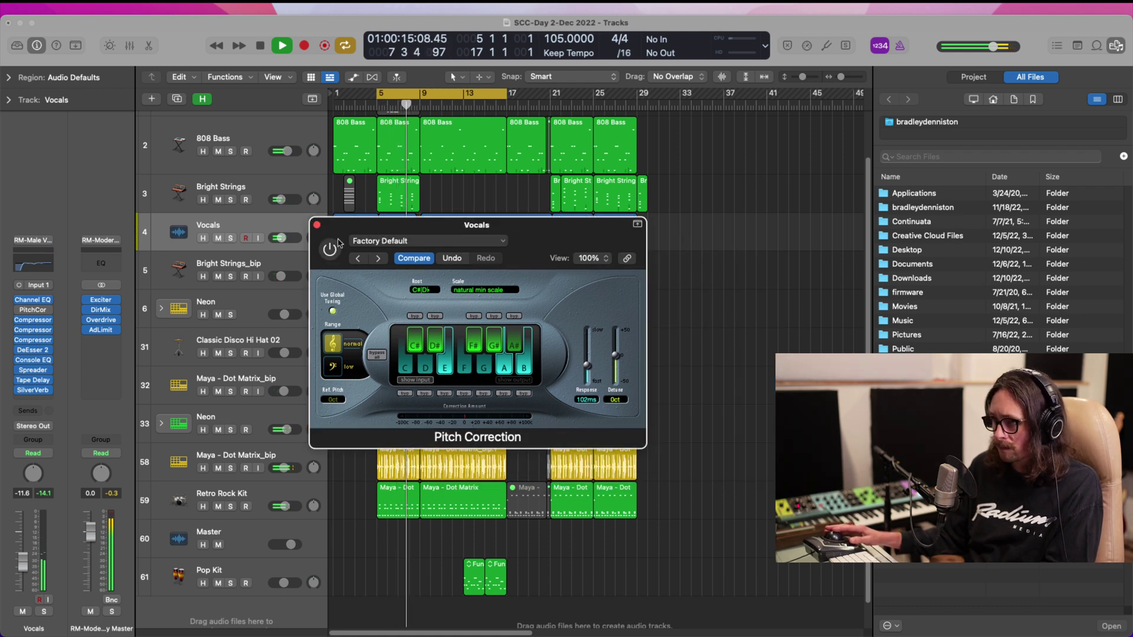
pyautogui.press('space')
pyautogui.press('space')
pyautogui.press('space')
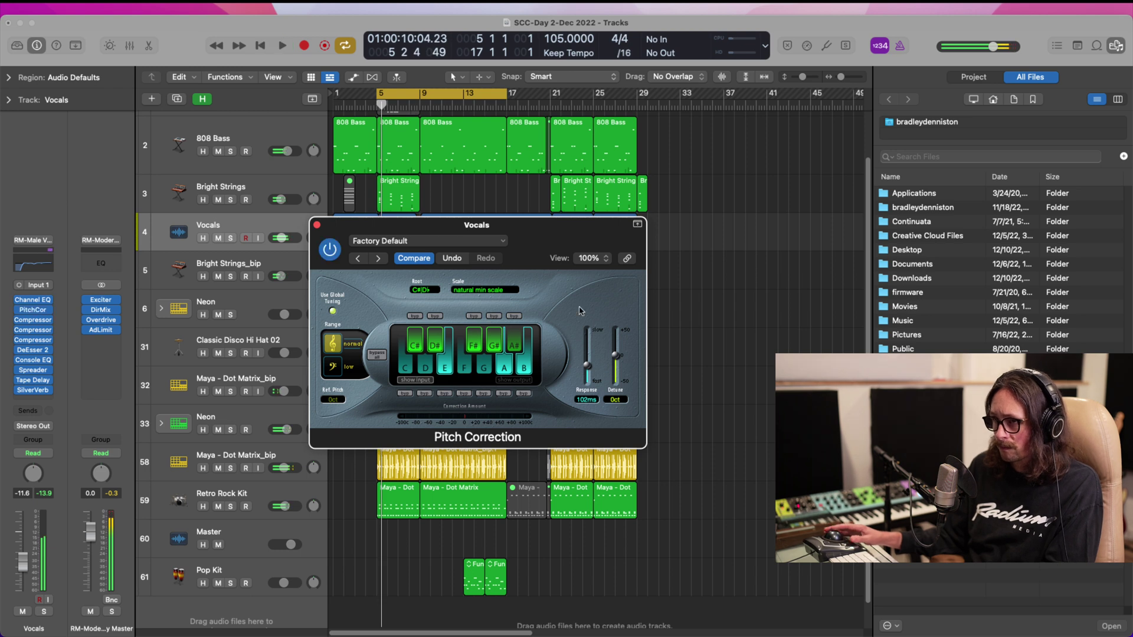
pyautogui.press('space')
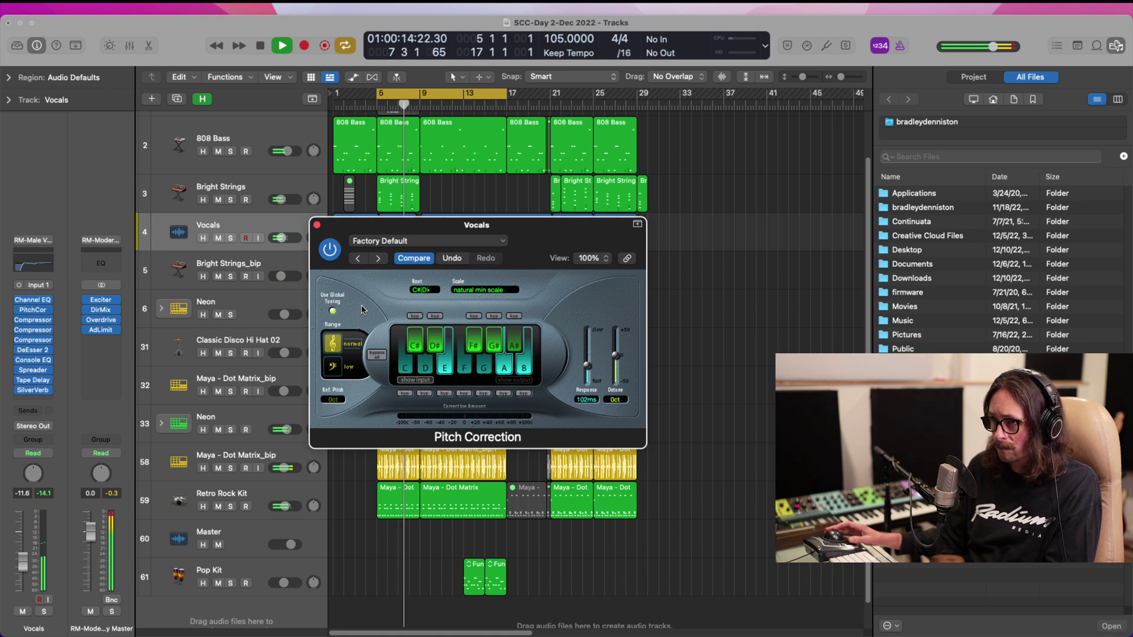
# - Switch Pitch Correction's Use Global Tuning off and back on during playback, and stop playback
pyautogui.click(331, 312)
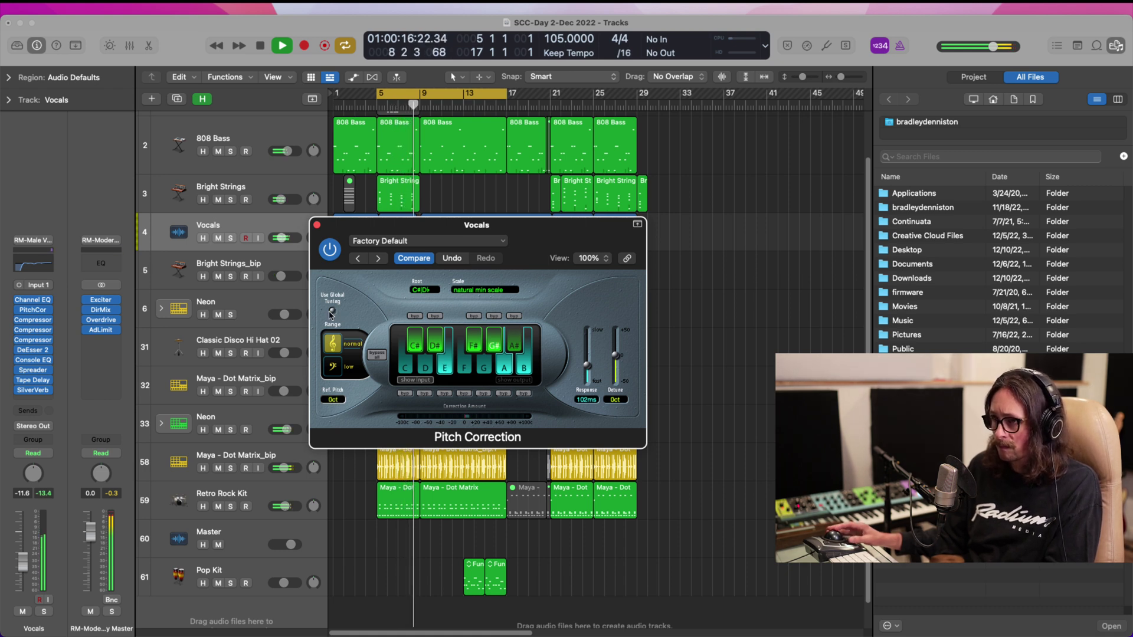
pyautogui.click(332, 313)
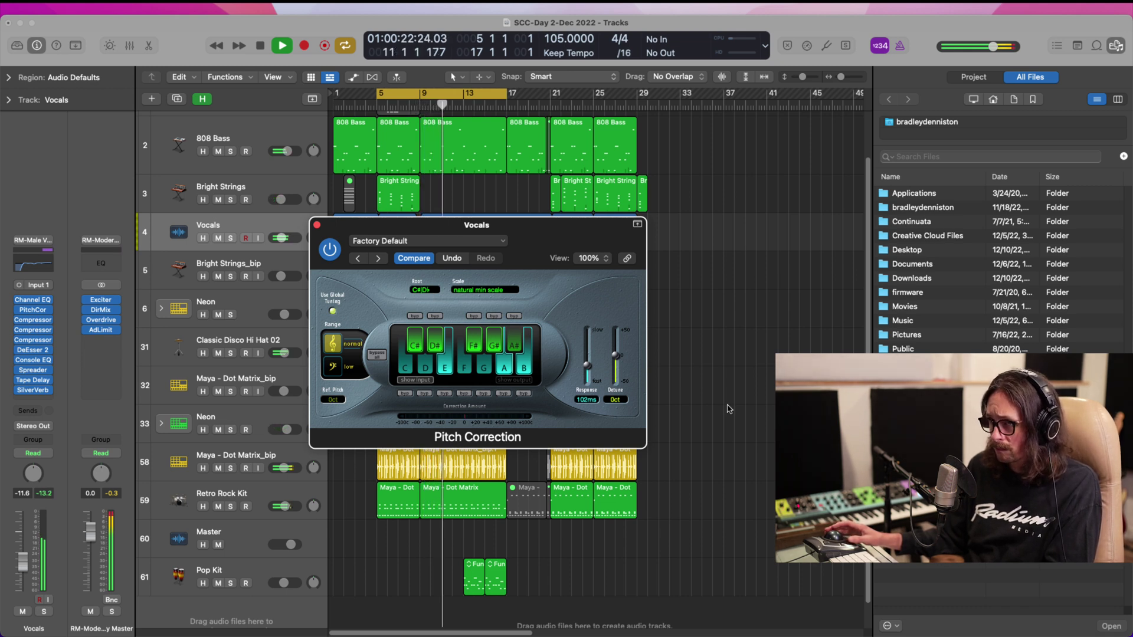
pyautogui.press('space')
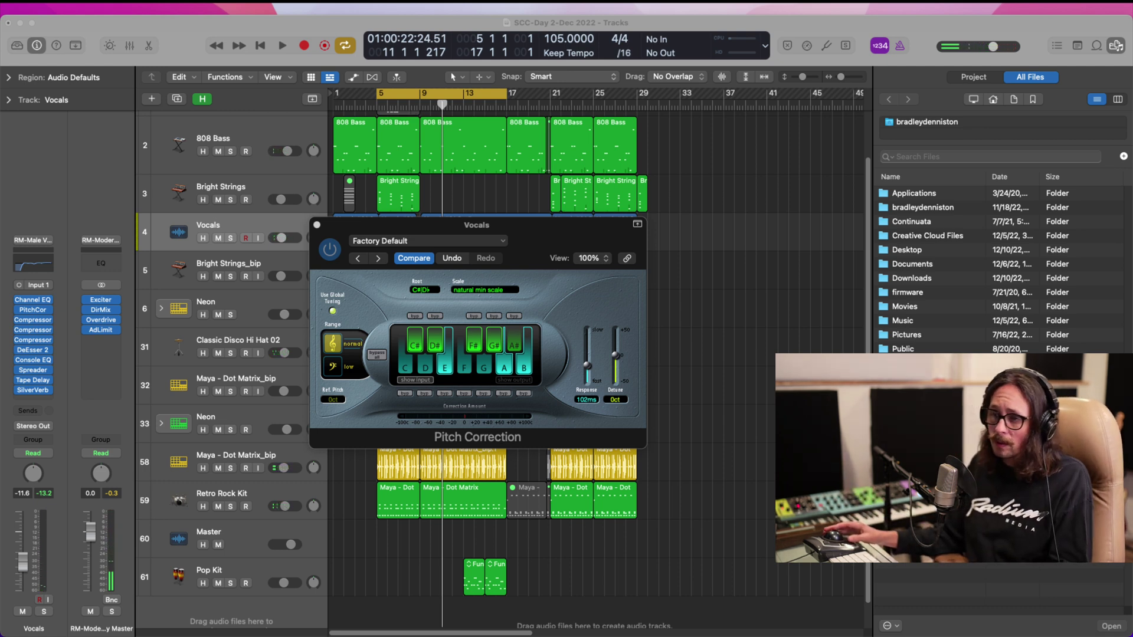
# - Toggle the C# note on the Pitch Correction keyboard and close the plug-in window
pyautogui.click(406, 408)
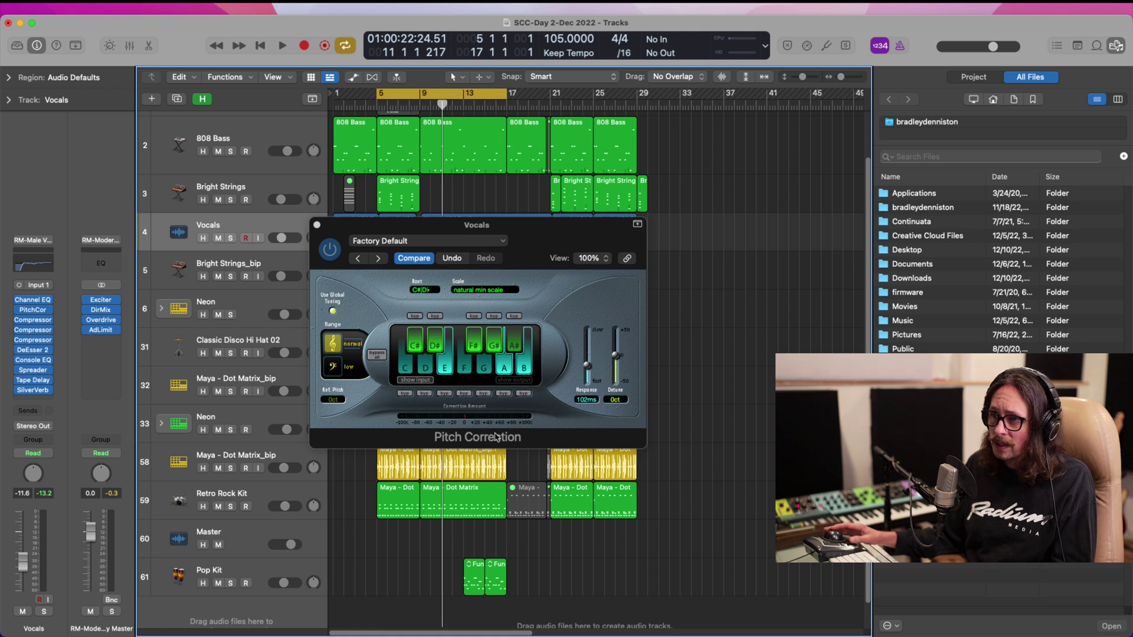
pyautogui.click(413, 350)
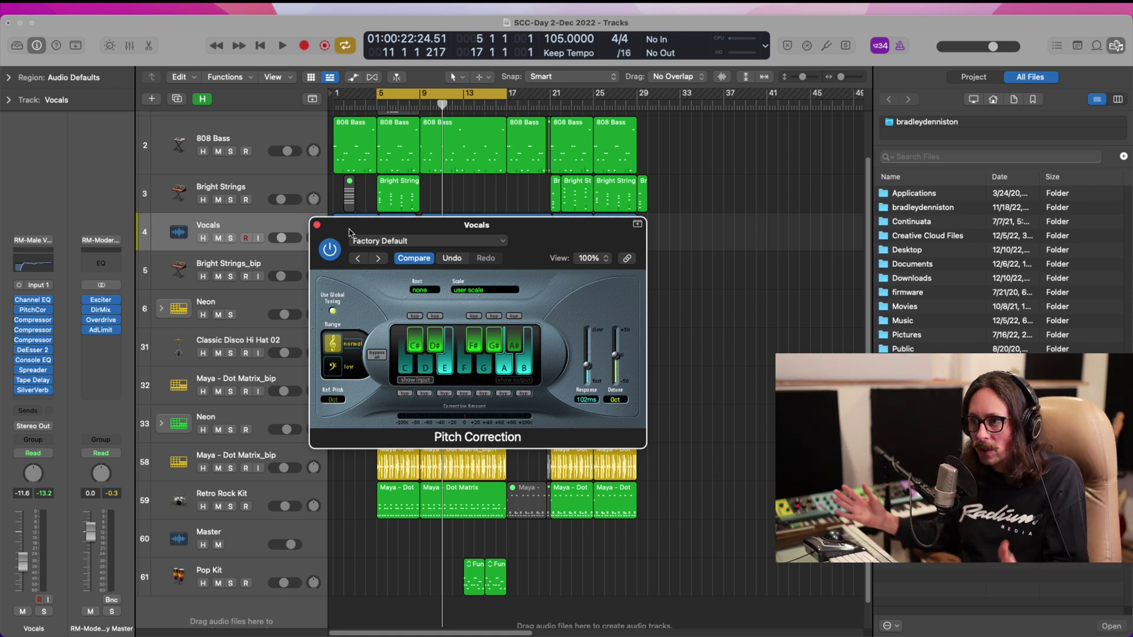
pyautogui.click(316, 224)
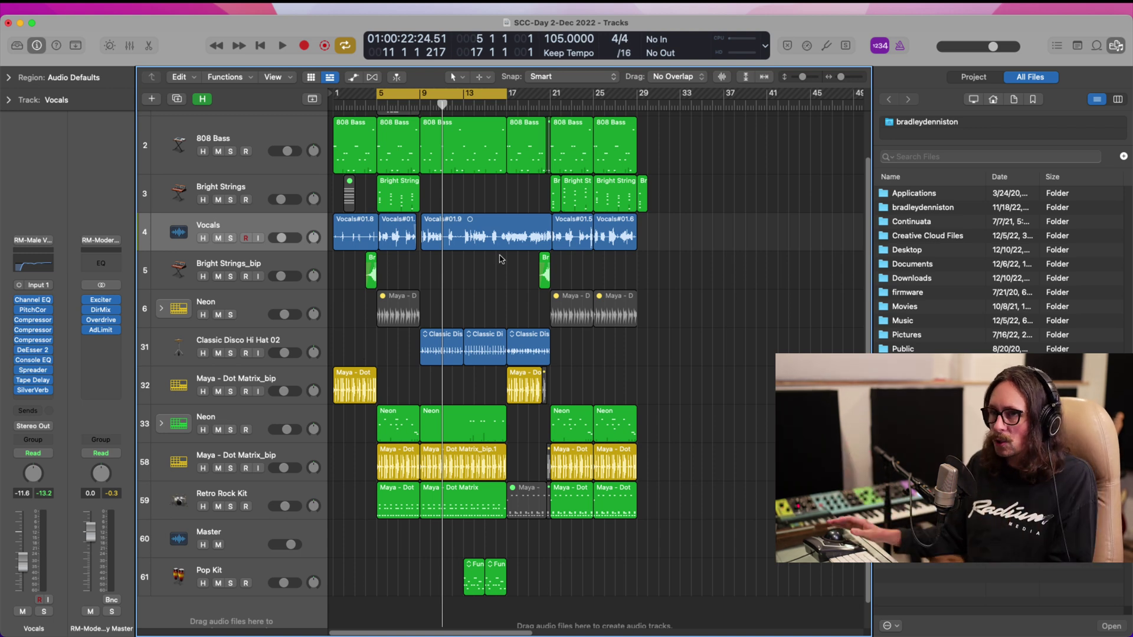
# - Start saving the Vocals channel strip as a new setting and name it RM-Indie Pop Vox-1
pyautogui.click(38, 240)
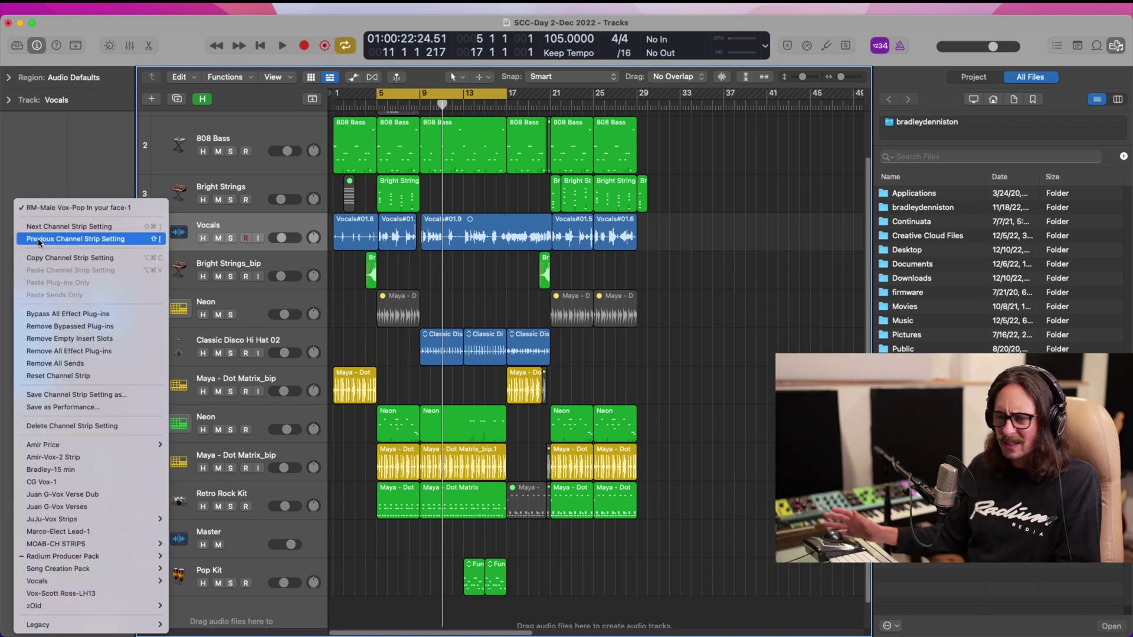
pyautogui.click(38, 238)
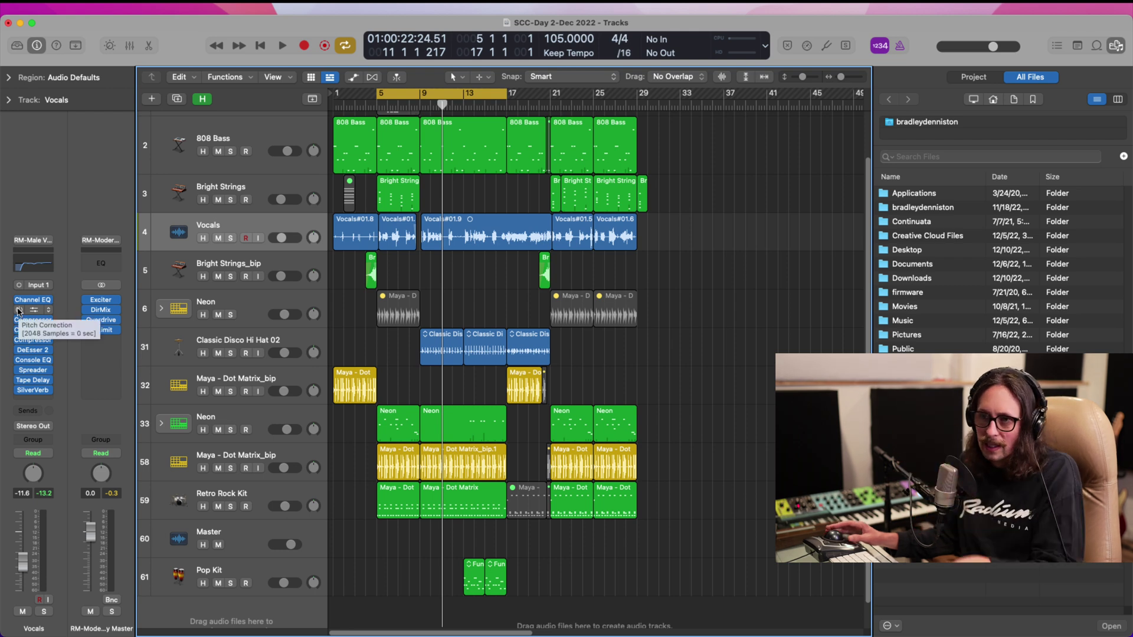
pyautogui.click(33, 240)
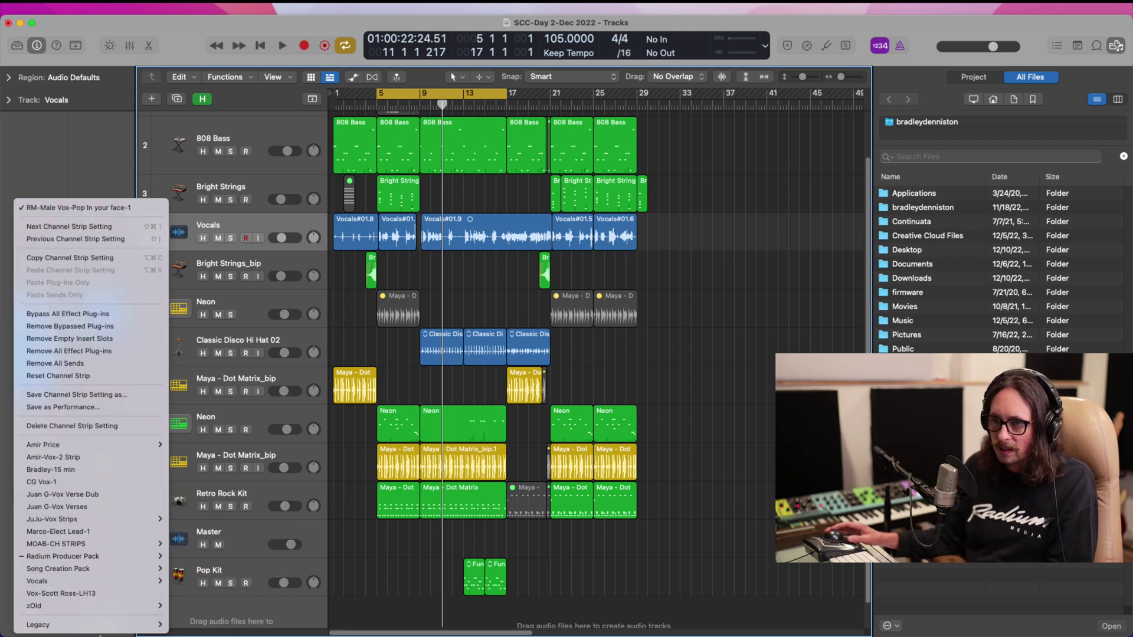
pyautogui.click(114, 394)
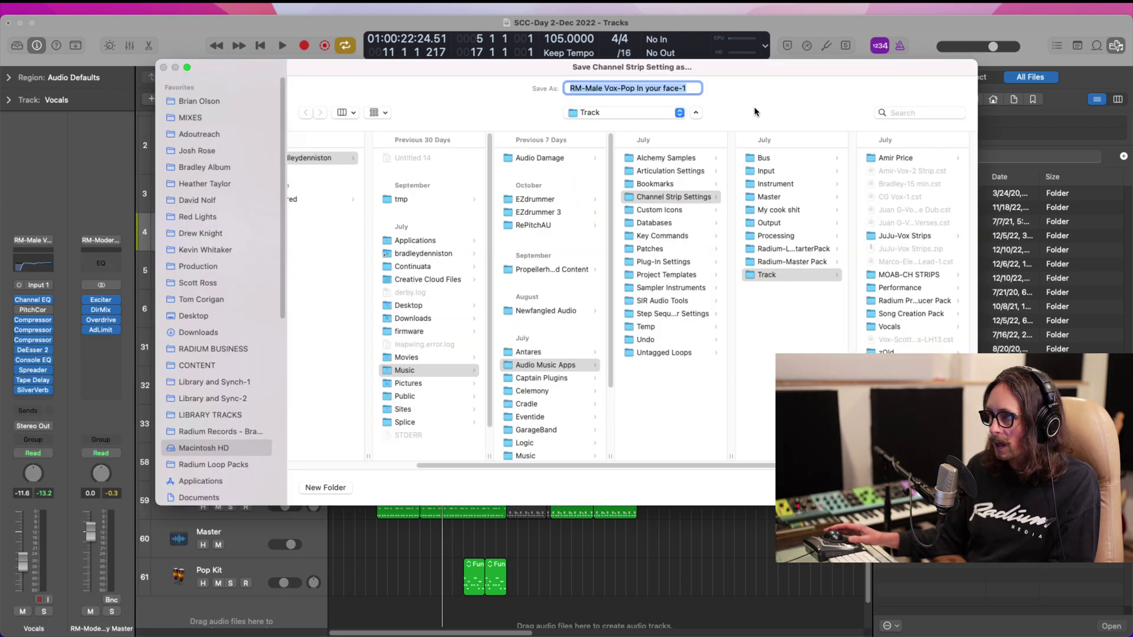
pyautogui.press('Right')
pyautogui.hotkey('shift', 'alt', 'Left')
pyautogui.hotkey('shift', 'alt', 'Left')
pyautogui.hotkey('shift', 'alt', 'Left')
pyautogui.hotkey('shift', 'alt', 'Left')
pyautogui.hotkey('shift', 'alt', 'Left')
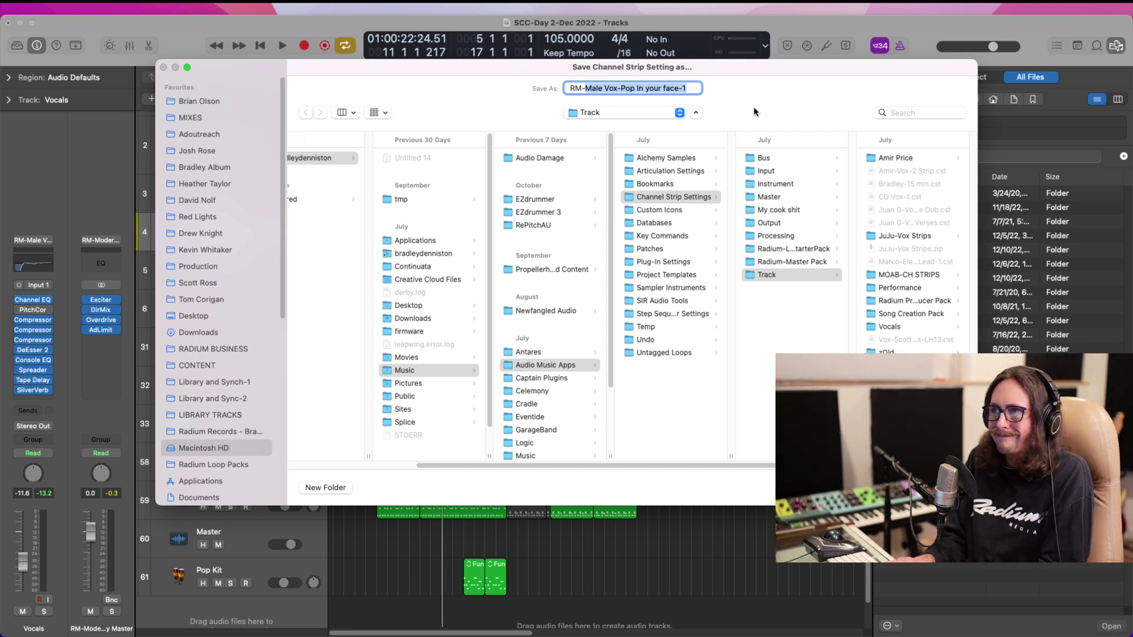
pyautogui.press('BackSpace')
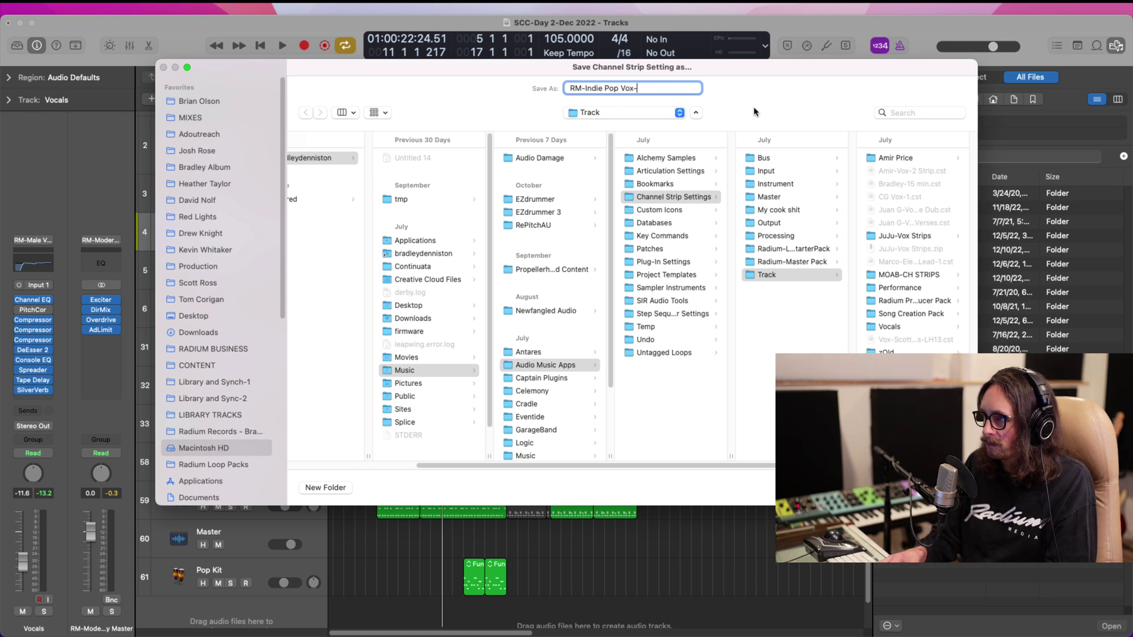
# - Save the channel strip setting in the RM-Vocal Strips folder of the Radium Producer Pack under Track
pyautogui.click(812, 280)
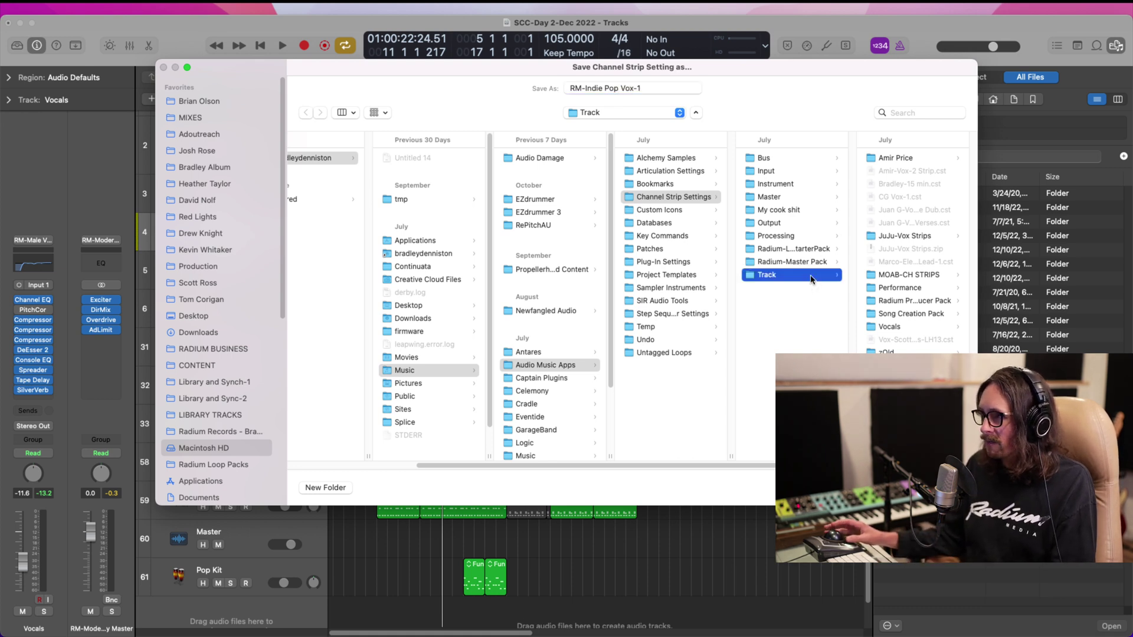
pyautogui.moveTo(792, 105); pyautogui.dragTo(671, 99)
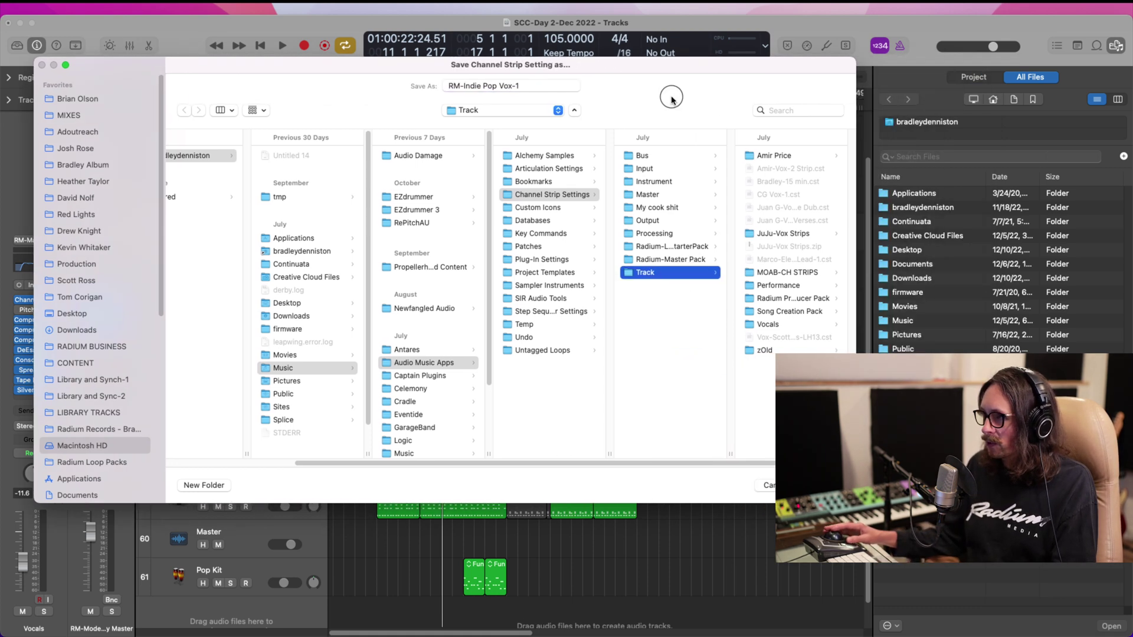
pyautogui.click(767, 325)
pyautogui.click(690, 299)
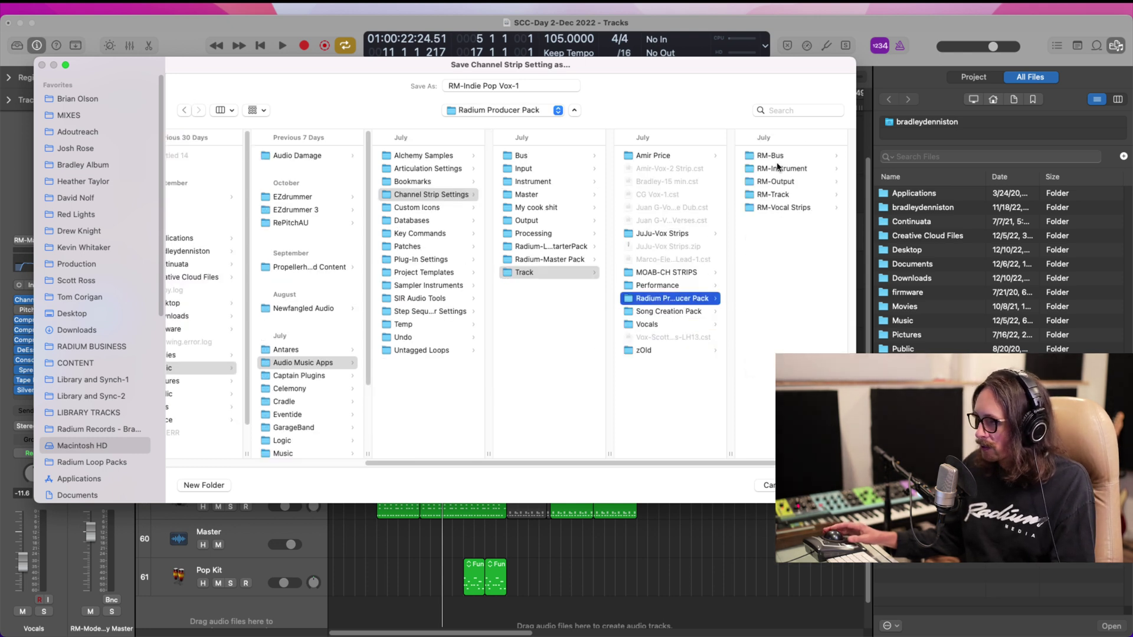
pyautogui.click(788, 209)
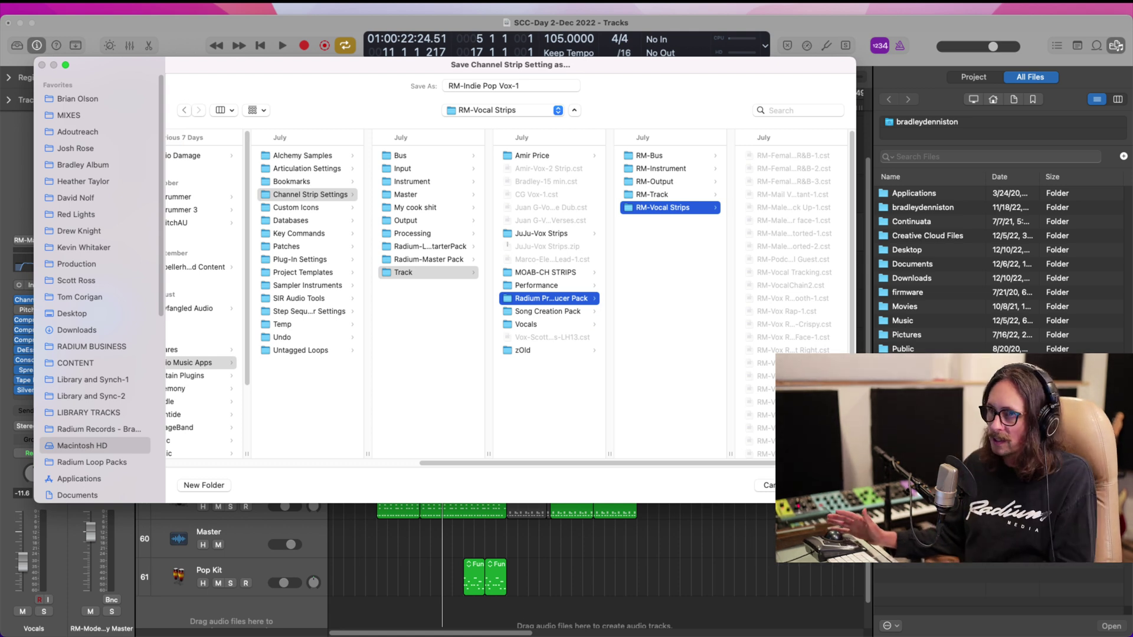
pyautogui.press('Return')
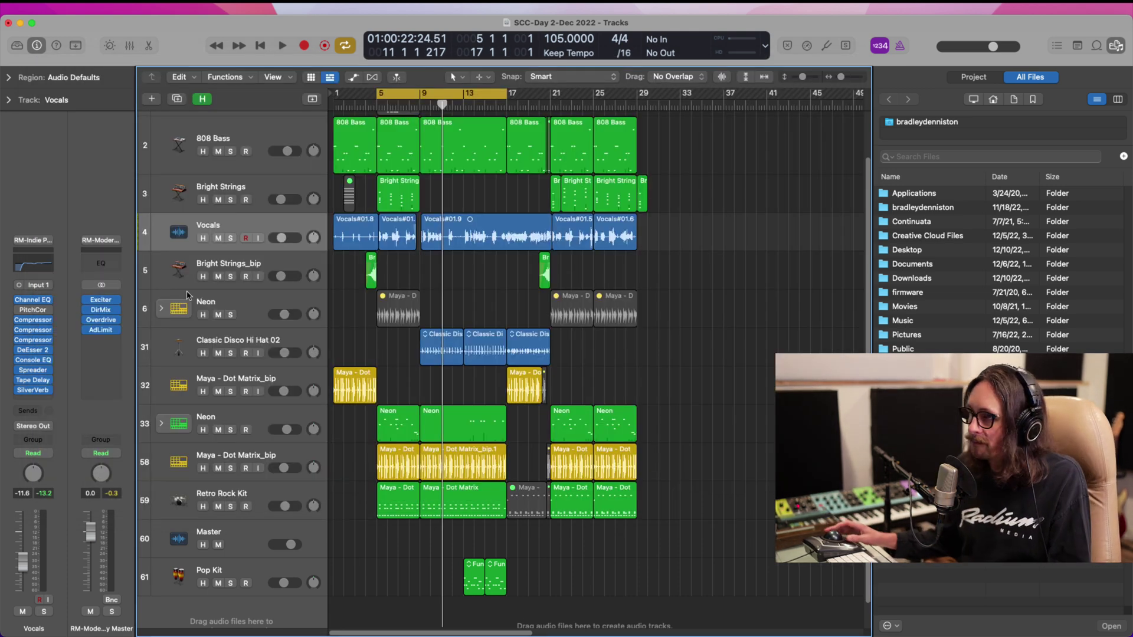
# - Open the Tape Delay on the Vocals track and raise its Wet output to about 60% during playback
pyautogui.click(36, 382)
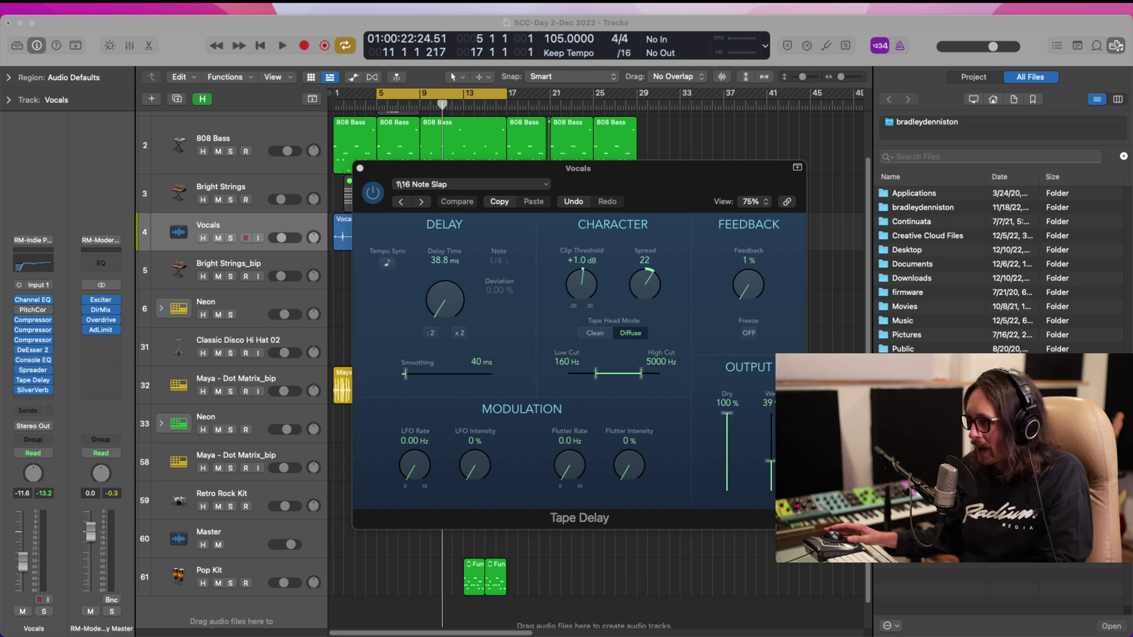
pyautogui.press('space')
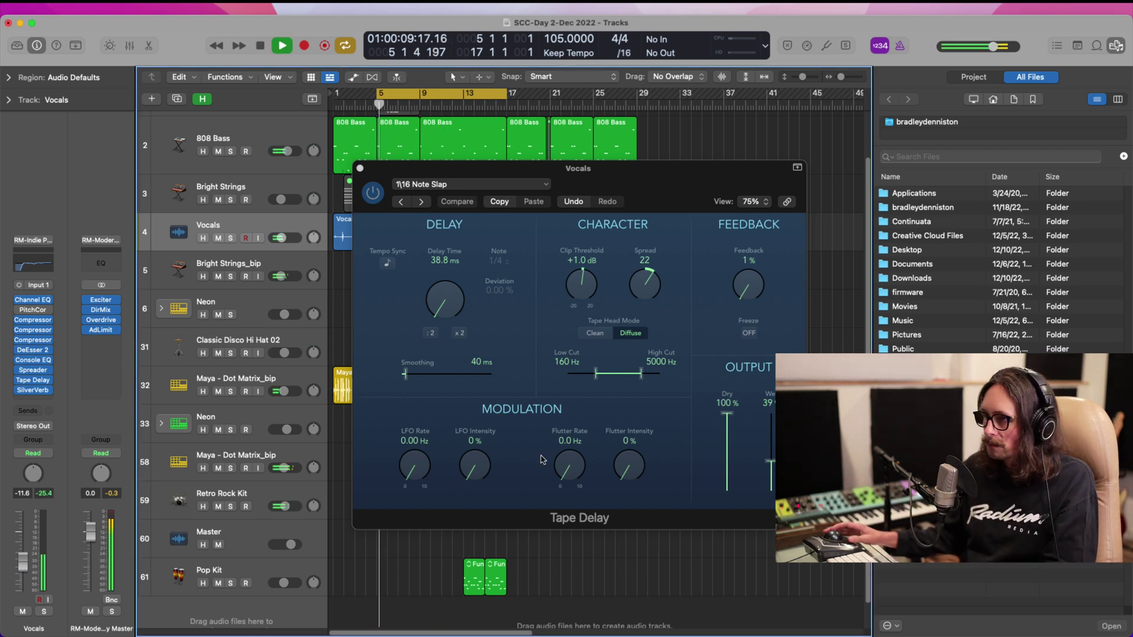
pyautogui.moveTo(769, 465)
pyautogui.mouseDown()
pyautogui.moveTo(770, 424)
pyautogui.moveTo(769, 448)
pyautogui.mouseUp()
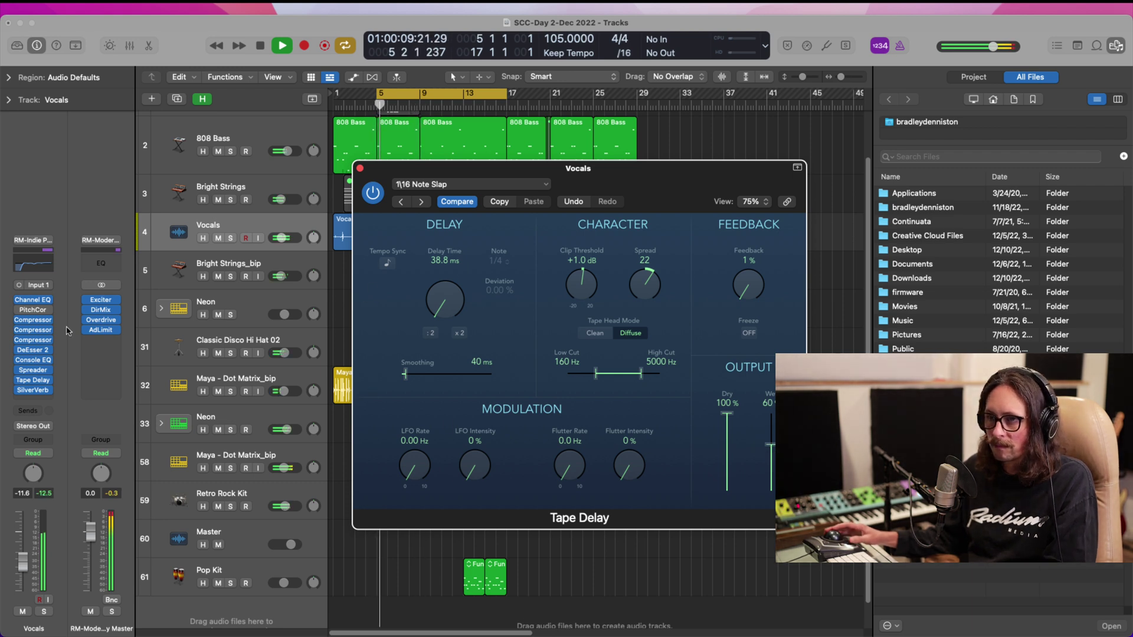
# - Open the SilverVerb on the Vocals track and lower its output to 69% Dry and 15% Wet
pyautogui.click(34, 390)
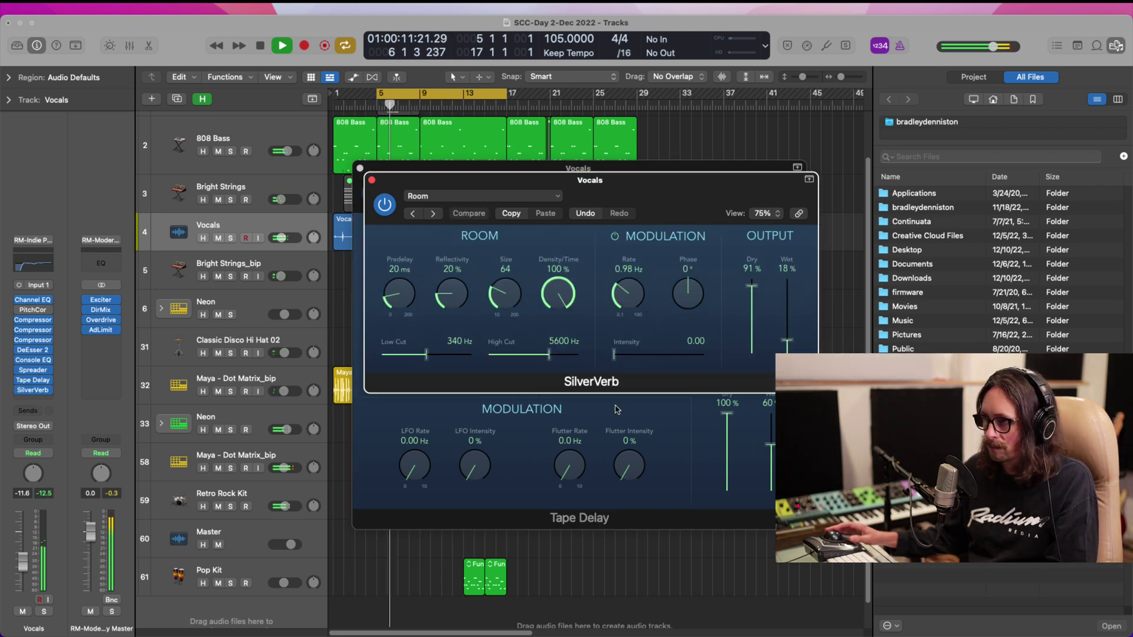
pyautogui.moveTo(751, 287)
pyautogui.mouseDown()
pyautogui.moveTo(748, 321)
pyautogui.moveTo(753, 304)
pyautogui.mouseUp()
pyautogui.moveTo(788, 340); pyautogui.dragTo(790, 348)
pyautogui.moveTo(752, 305); pyautogui.dragTo(758, 305)
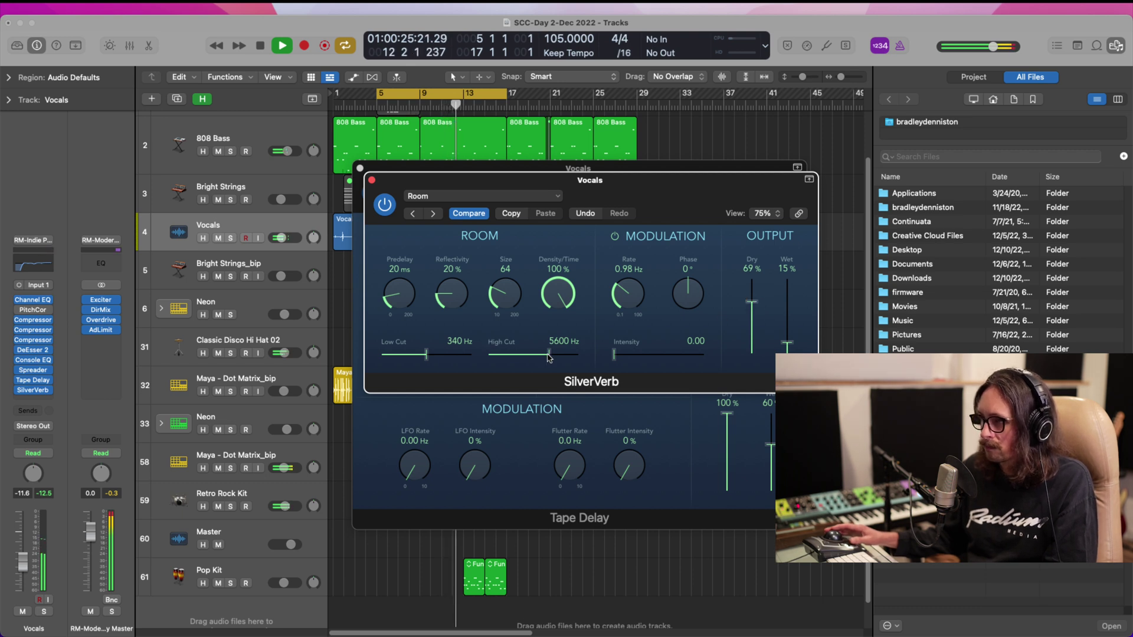
# - Set the SilverVerb High Cut to 9700 Hz and Low Cut to 350 Hz, and close both plug-in windows
pyautogui.moveTo(549, 356); pyautogui.dragTo(570, 354)
pyautogui.moveTo(418, 355); pyautogui.dragTo(428, 355)
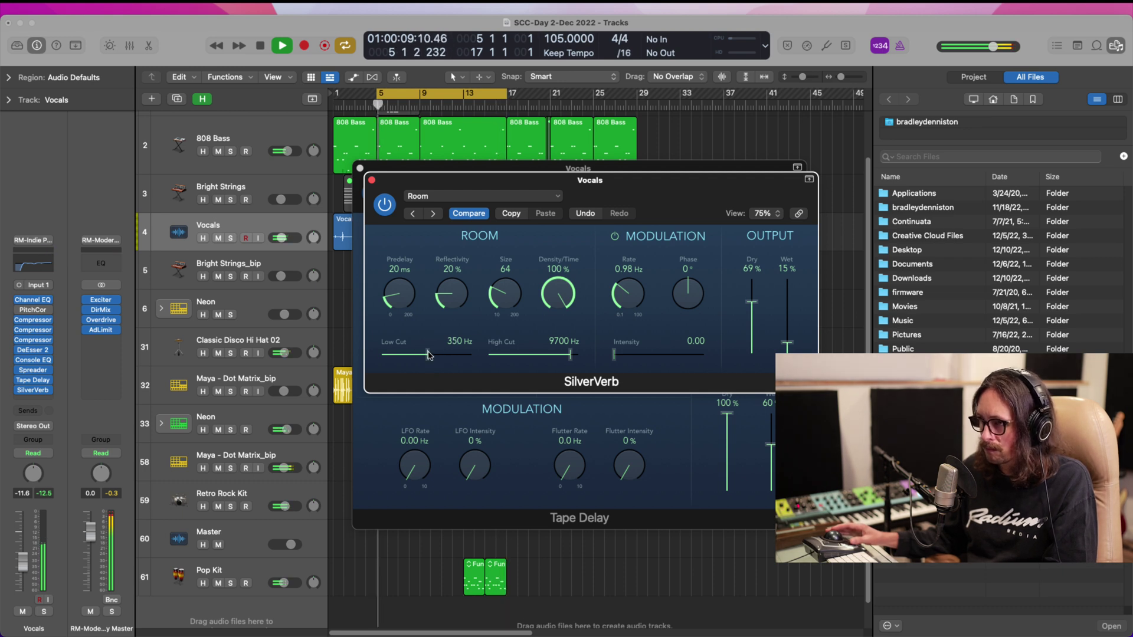
pyautogui.click(372, 180)
pyautogui.click(359, 169)
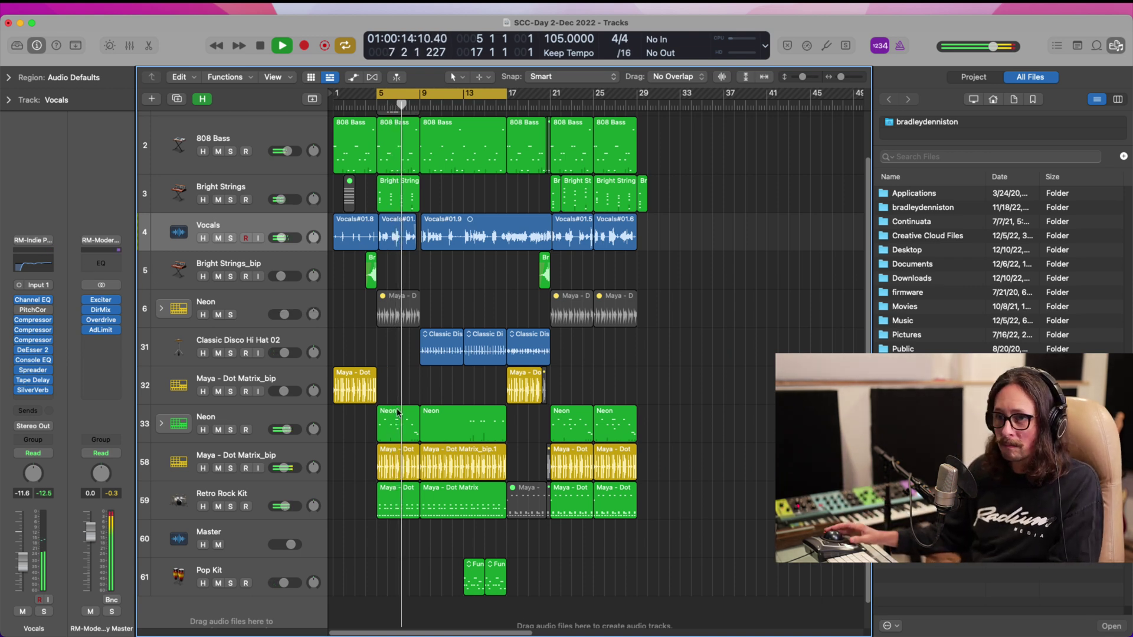
# - Turn off cycle mode and audition the song from around bars 17 and 21, stopping playback near bar 29
pyautogui.press('c')
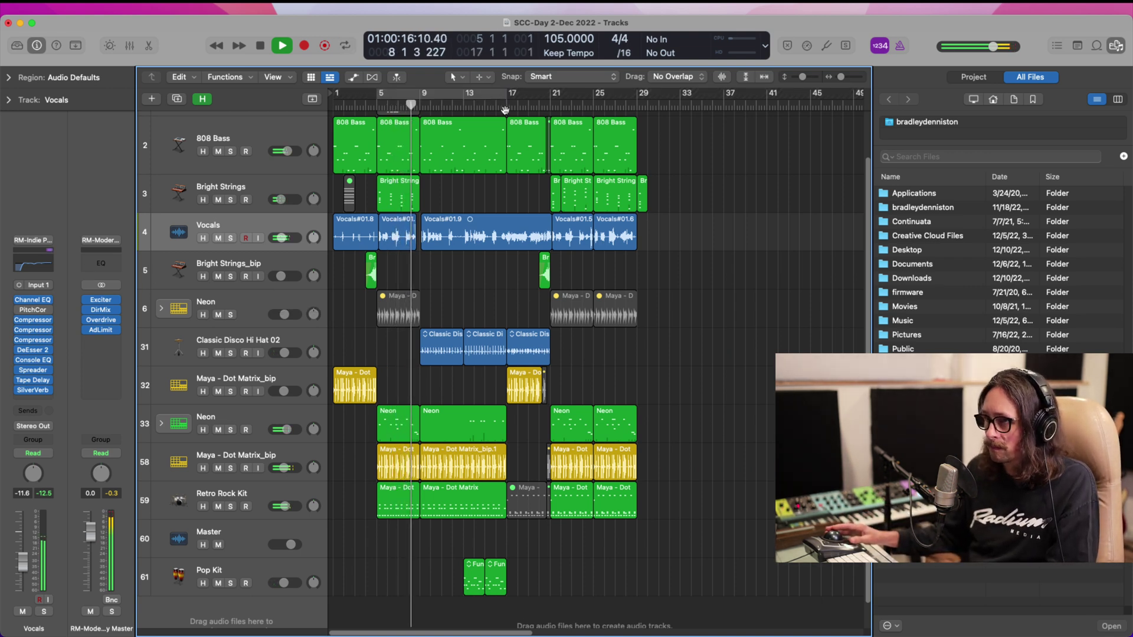
pyautogui.click(506, 108)
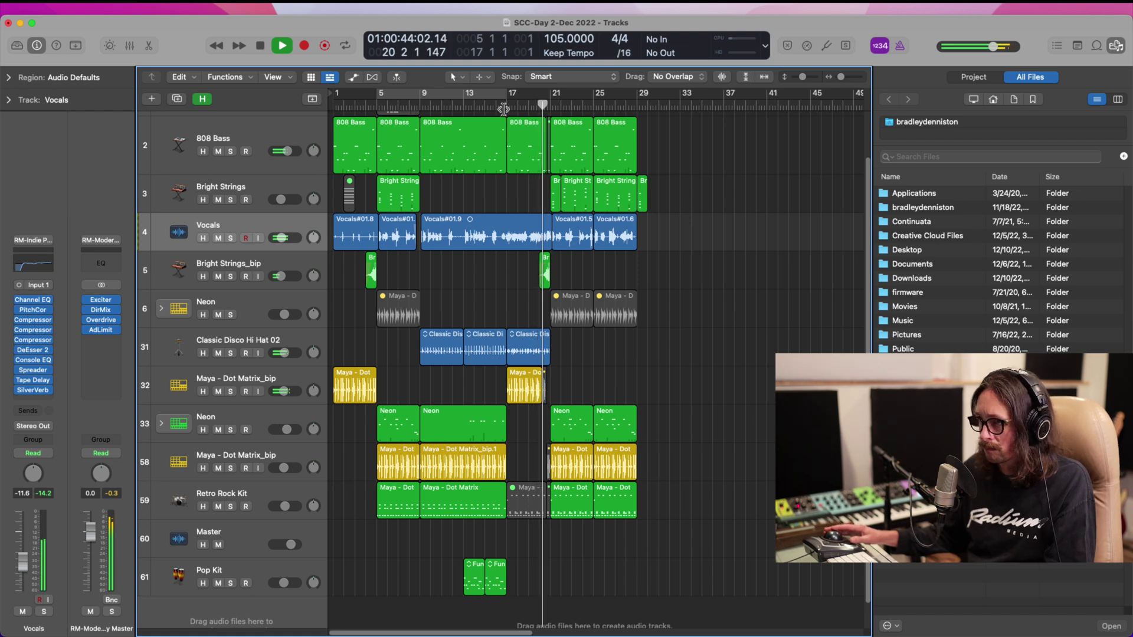
pyautogui.click(505, 107)
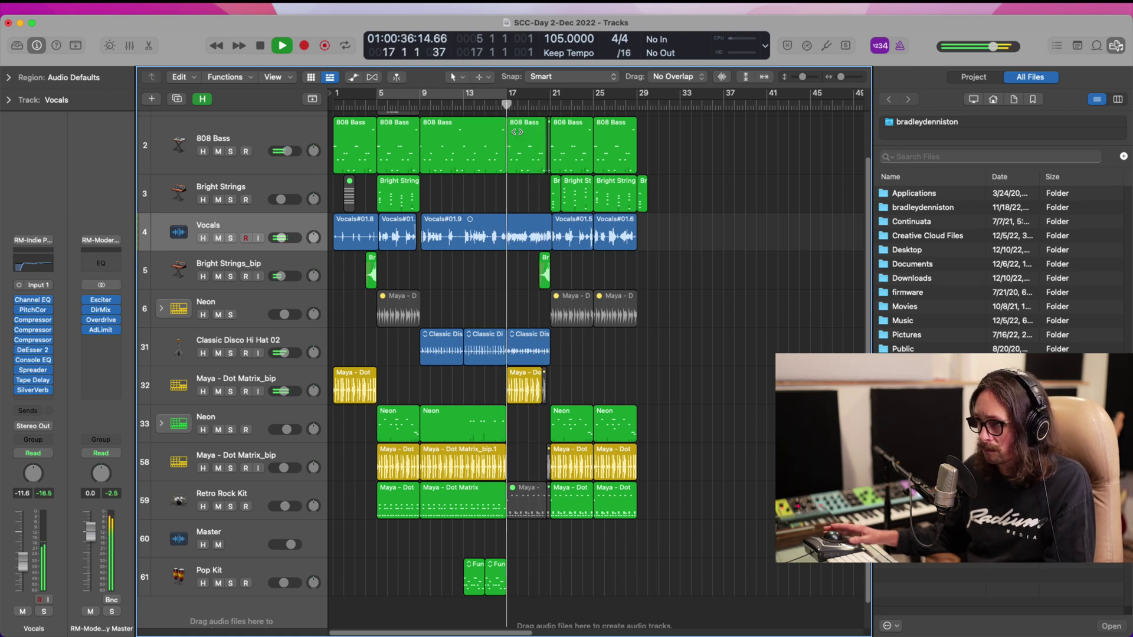
pyautogui.click(550, 104)
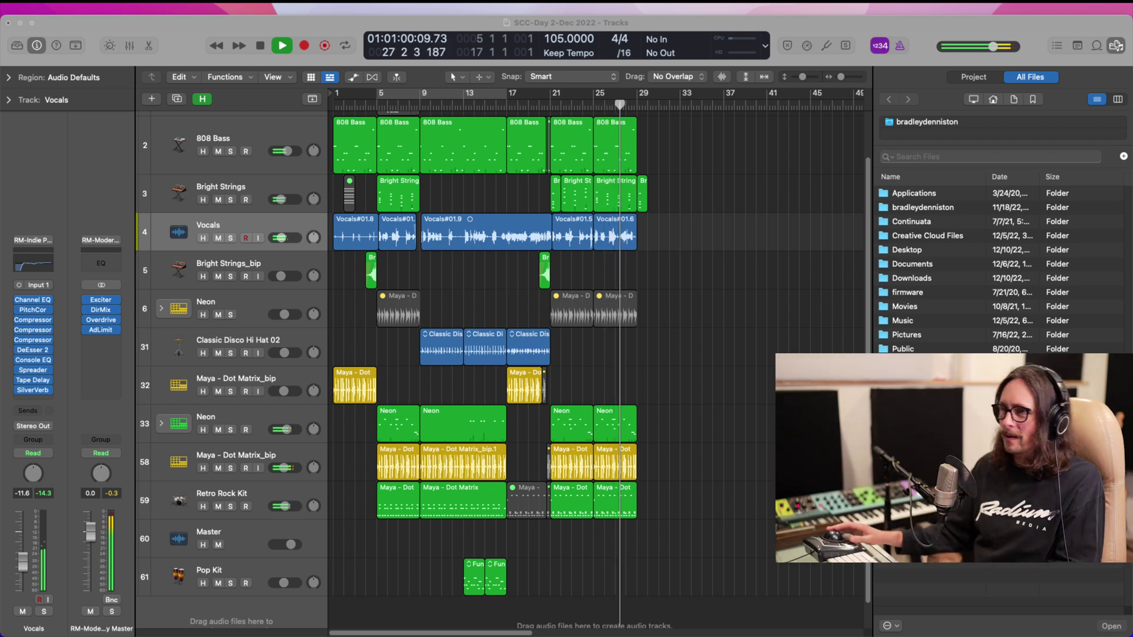
pyautogui.click(442, 552)
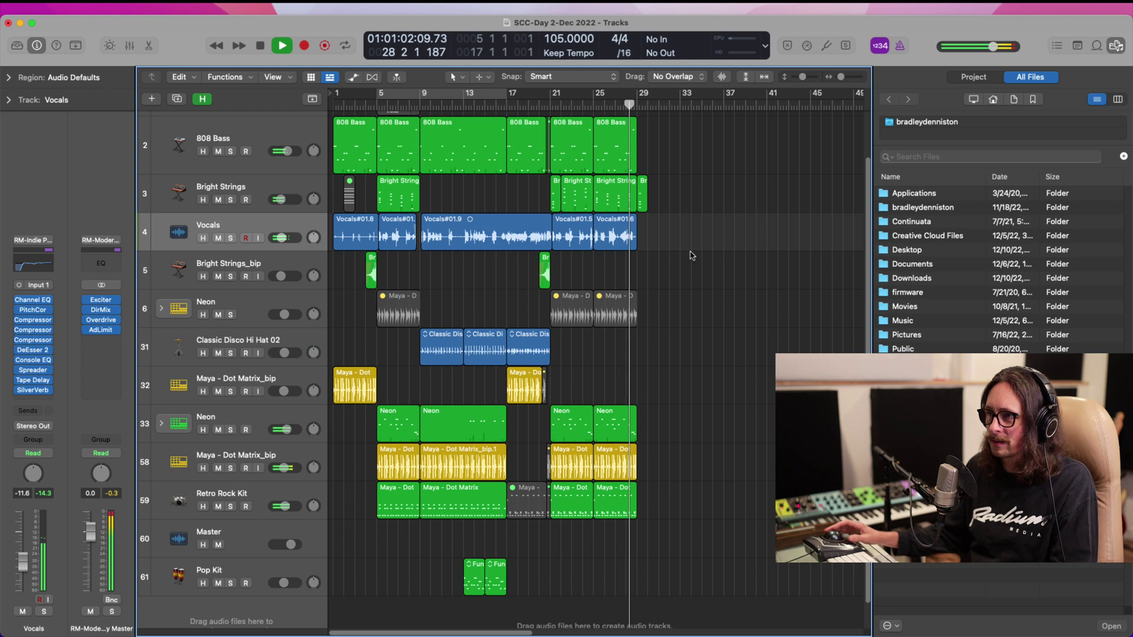
pyautogui.press('space')
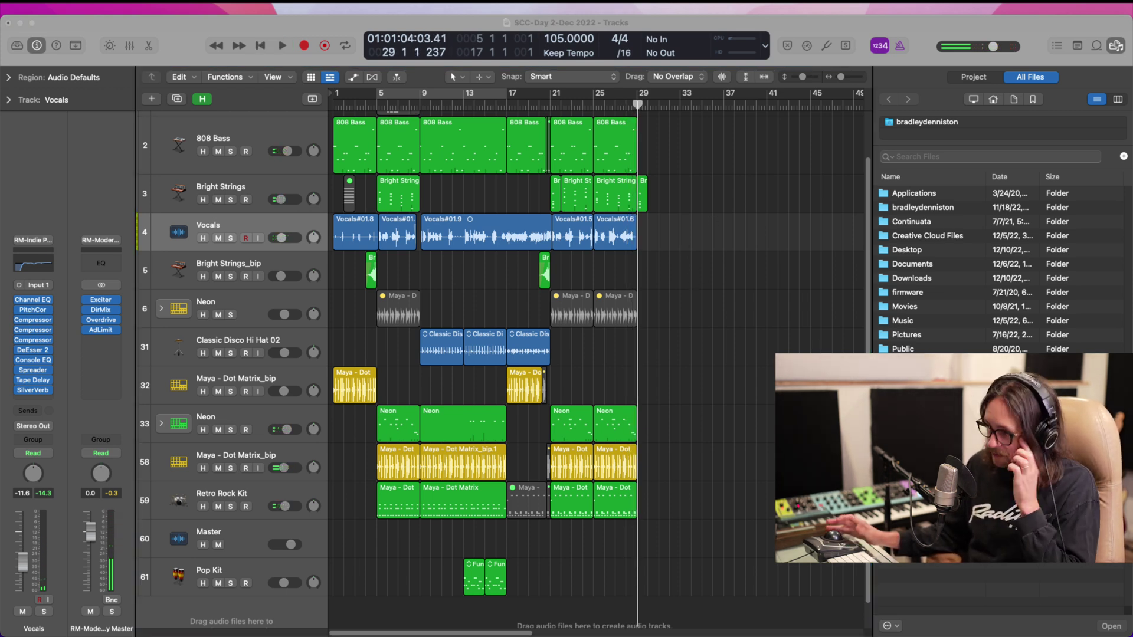
# - Return the playhead to the start of the project and show the global tracks
pyautogui.click(721, 548)
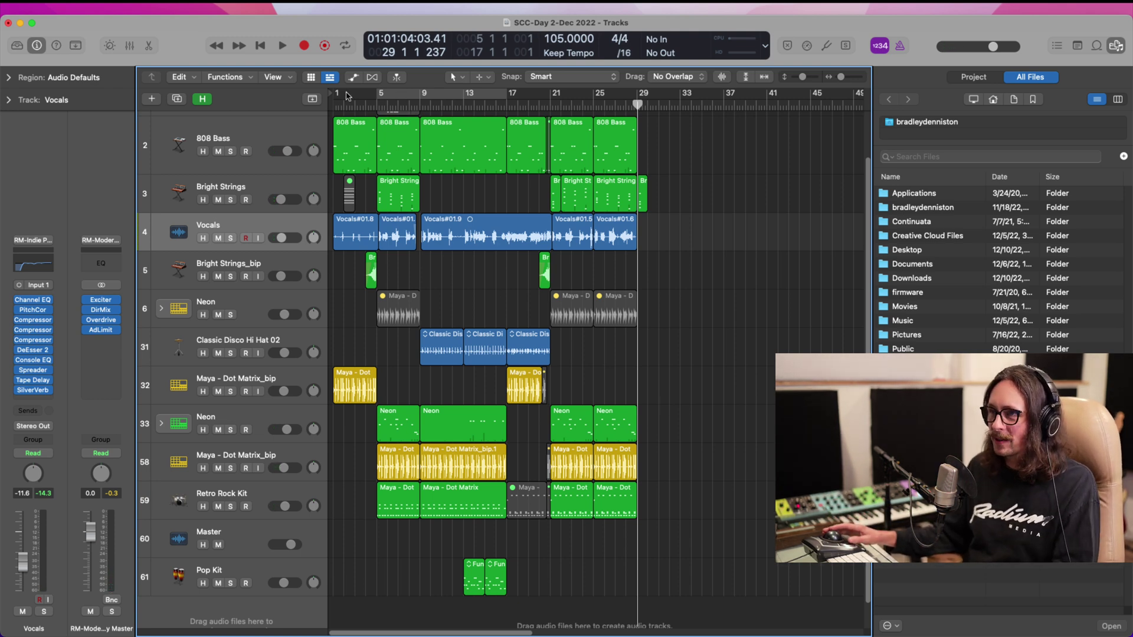
pyautogui.press('Return')
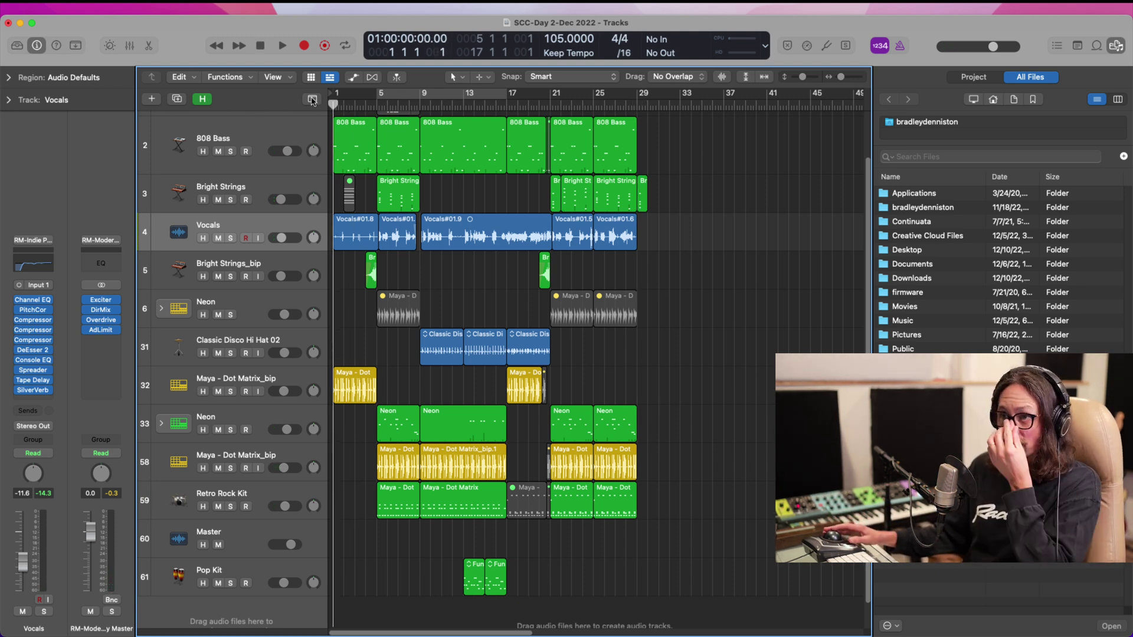
pyautogui.click(312, 99)
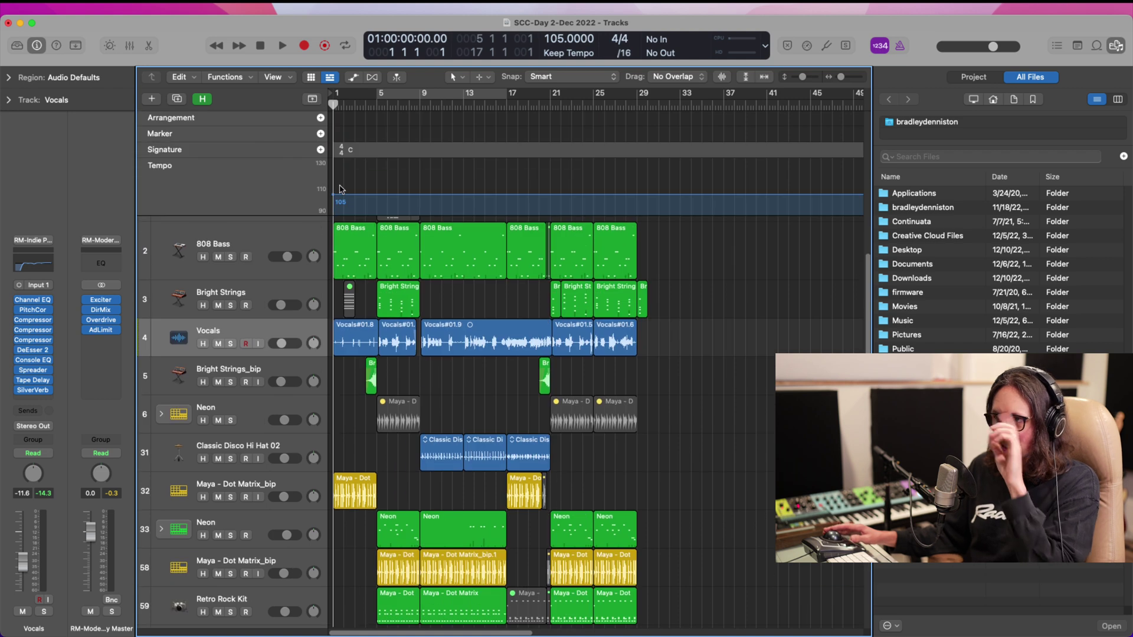
# - Add an Intro arrangement marker at bar 1, check its section name options, and hide the Arrangement track
pyautogui.click(320, 118)
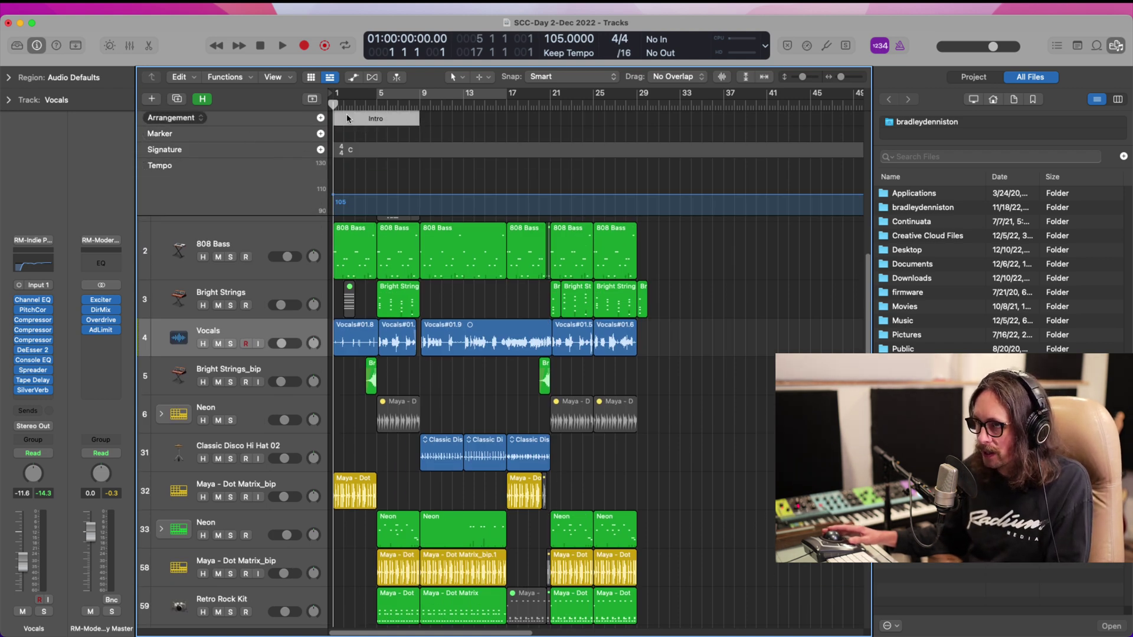
pyautogui.click(371, 119)
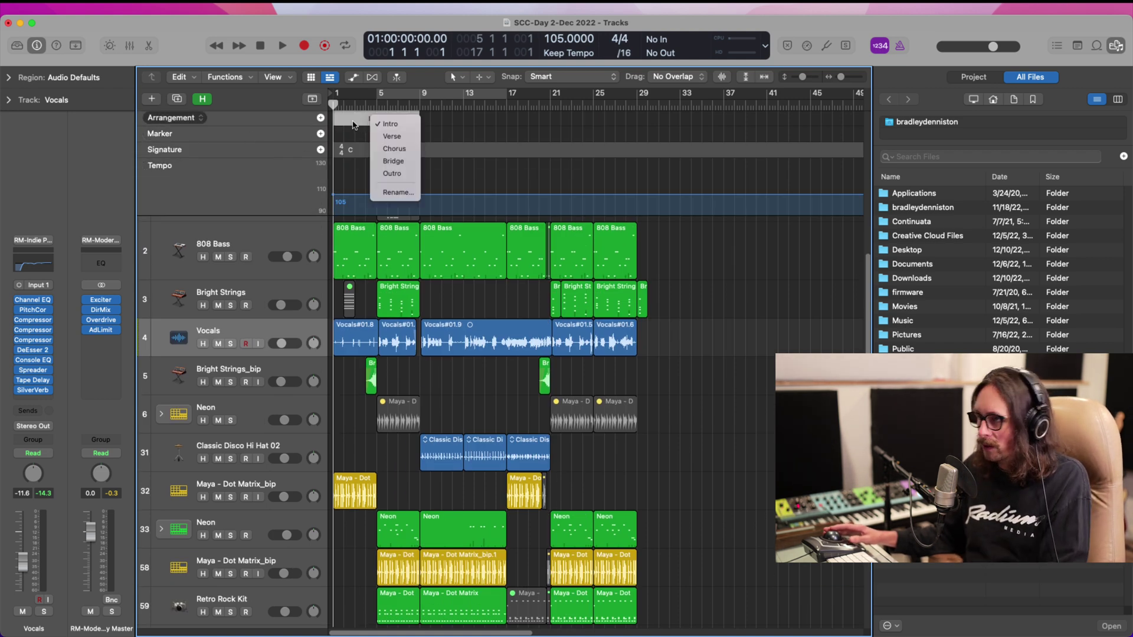
pyautogui.click(230, 124)
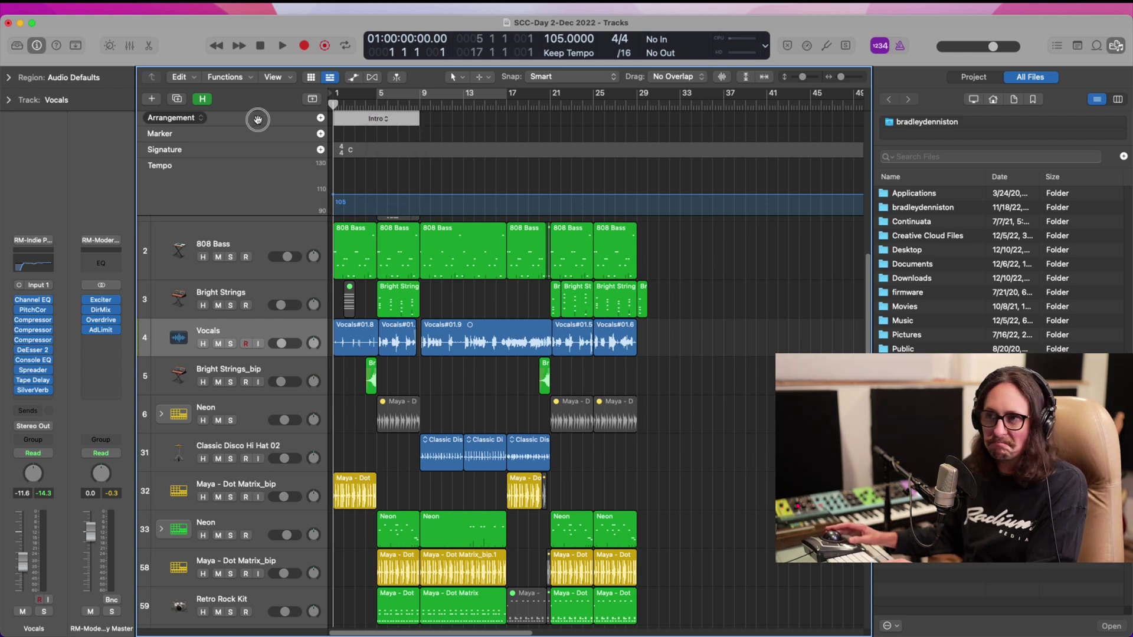
pyautogui.rightClick(257, 120)
pyautogui.click(279, 128)
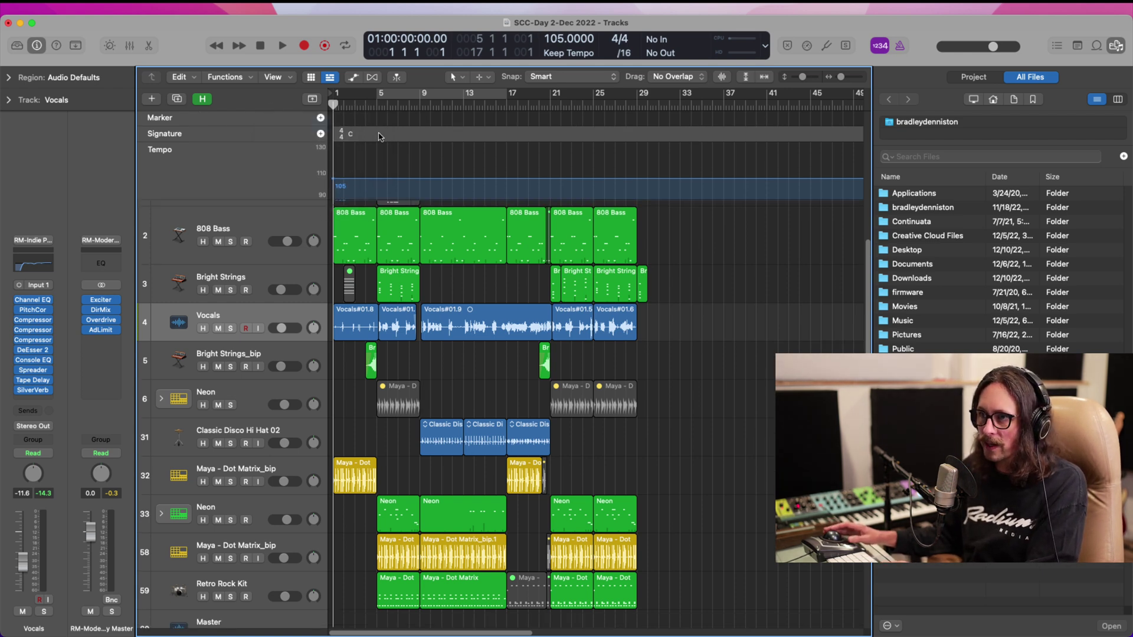
# - Create a marker at bar 1 in the Marker track and name it "Intro"
pyautogui.click(320, 118)
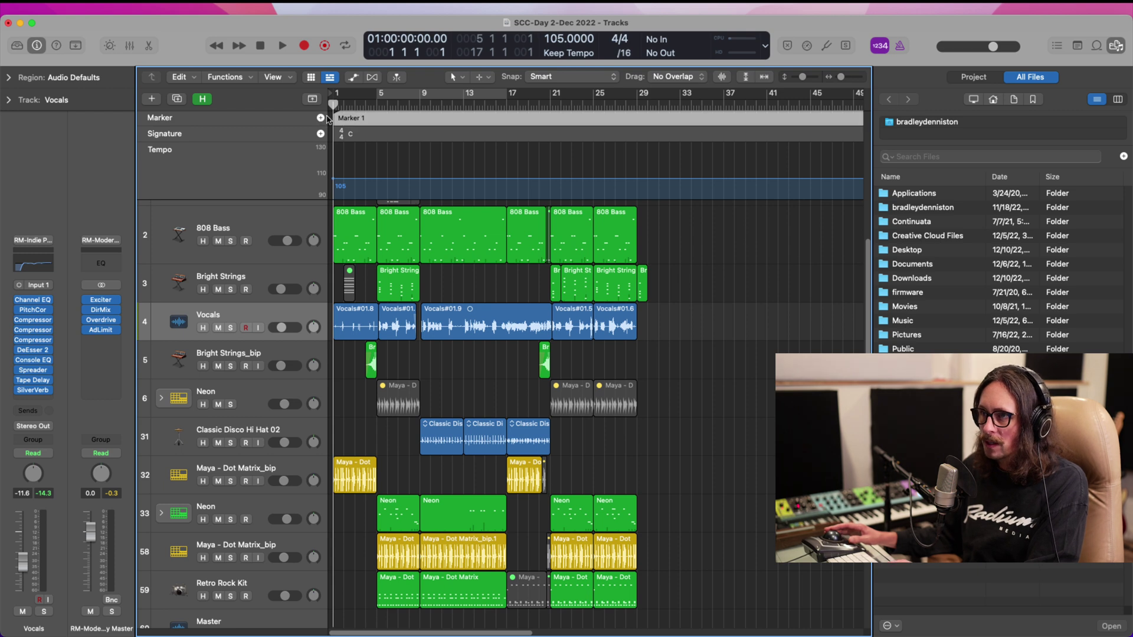
pyautogui.doubleClick(358, 120)
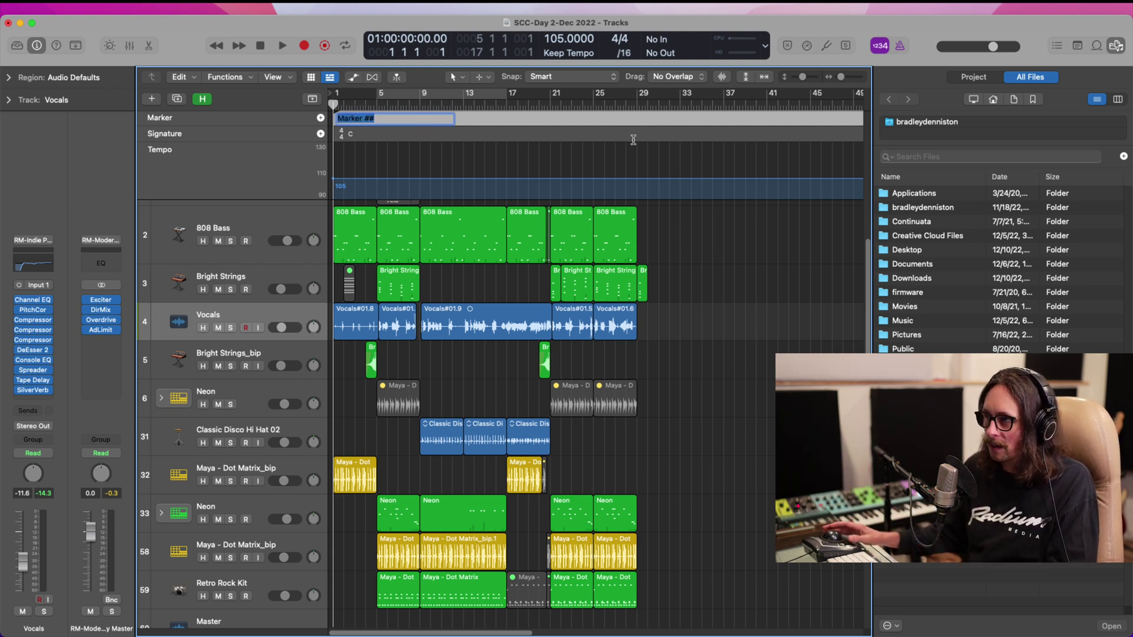
pyautogui.write('Intro')
pyautogui.press('Return')
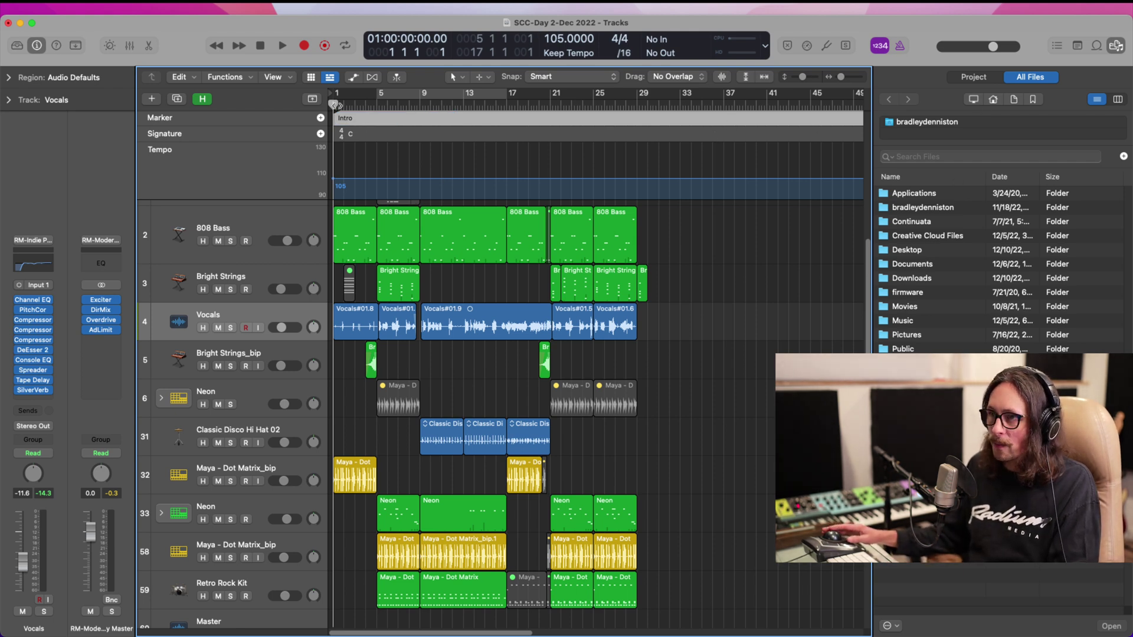
# - Create a marker at bar 5 and name it "Chorus tease"
pyautogui.moveTo(336, 105); pyautogui.dragTo(377, 105)
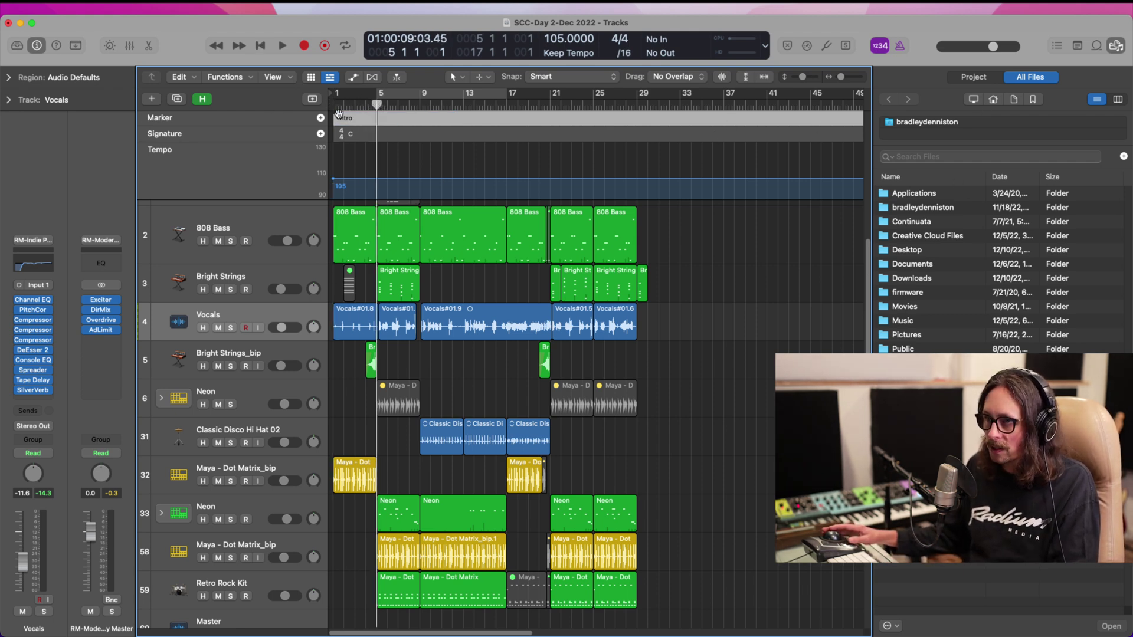
pyautogui.click(321, 117)
pyautogui.doubleClick(402, 119)
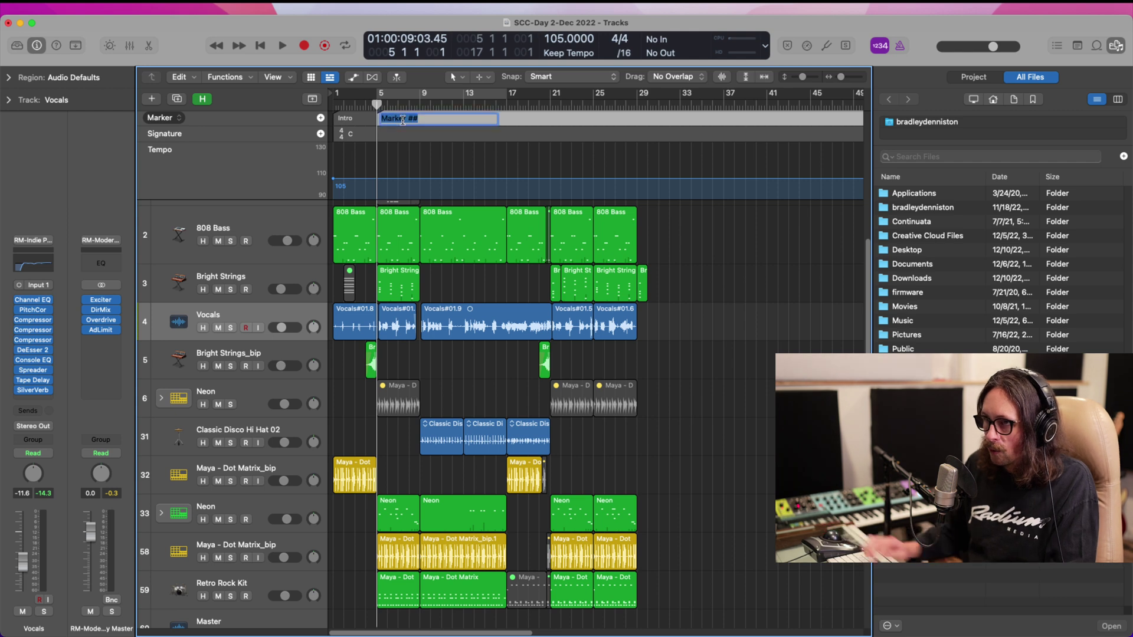
pyautogui.write('Chorus teas')
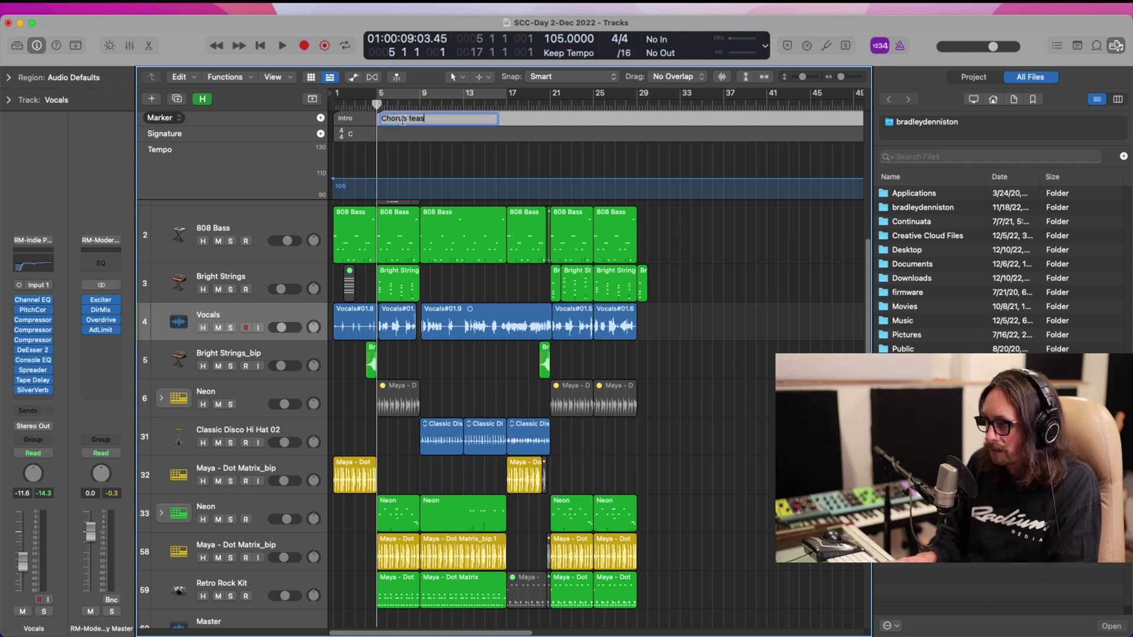
pyautogui.write('e')
pyautogui.press('Return')
# - Create a marker at bar 9 and name it "Verse 1"
pyautogui.click(425, 104)
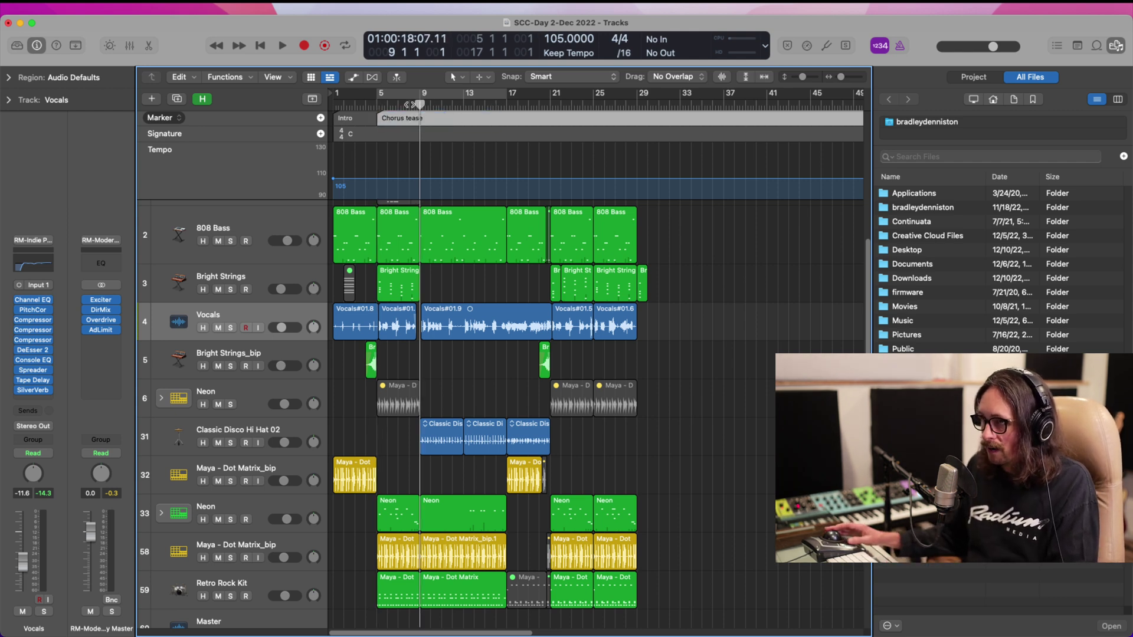
pyautogui.click(320, 119)
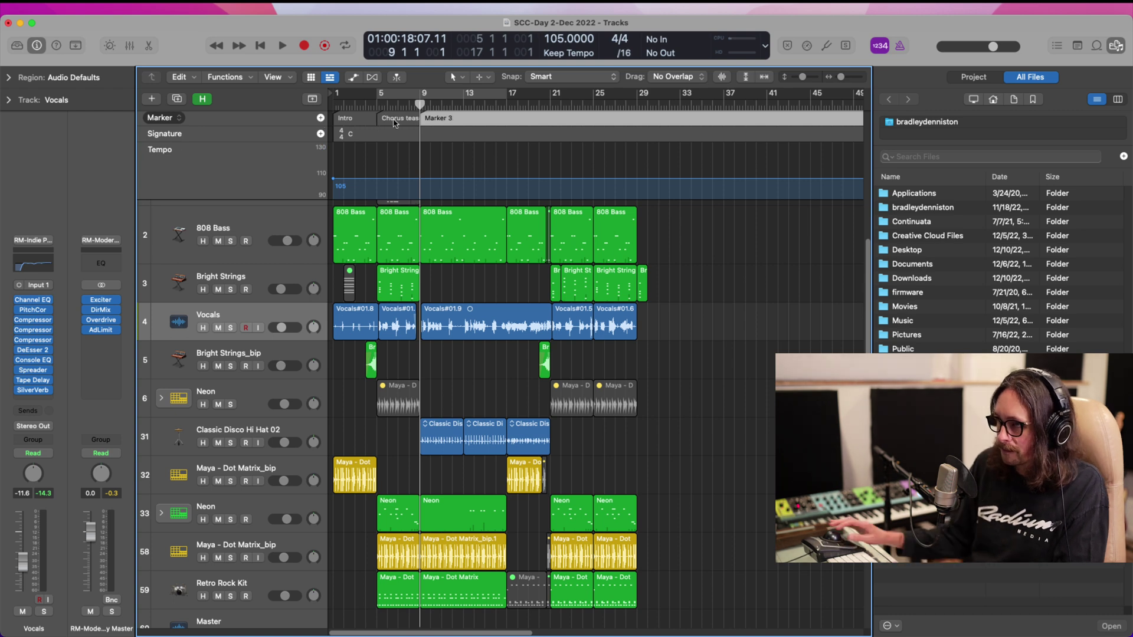
pyautogui.doubleClick(430, 119)
pyautogui.write('Verse ')
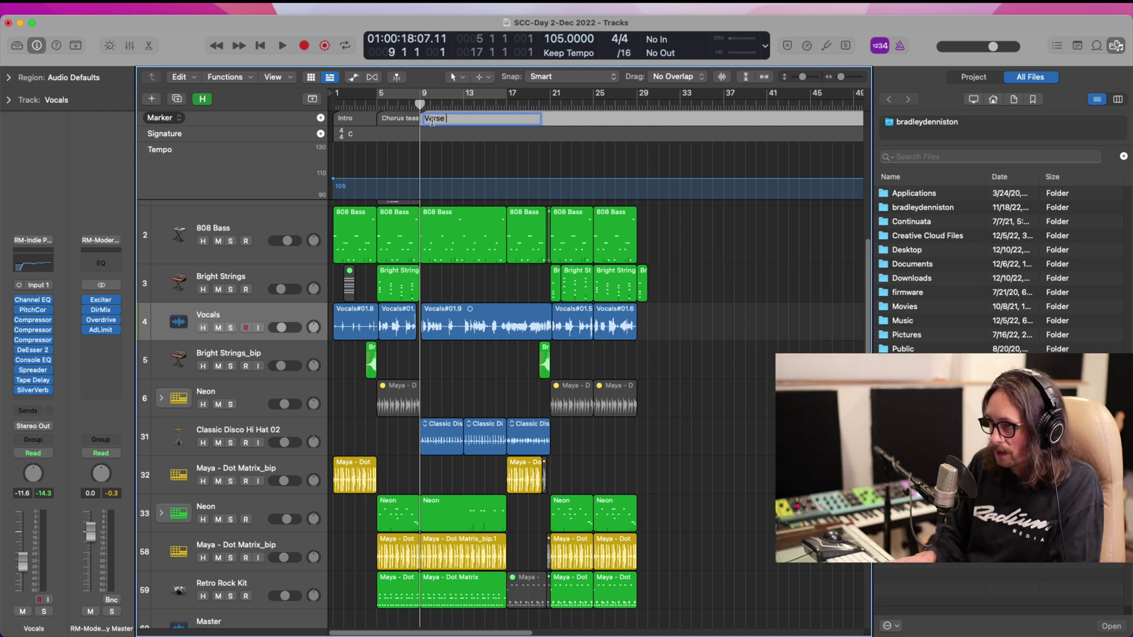
pyautogui.write('1')
pyautogui.press('Return')
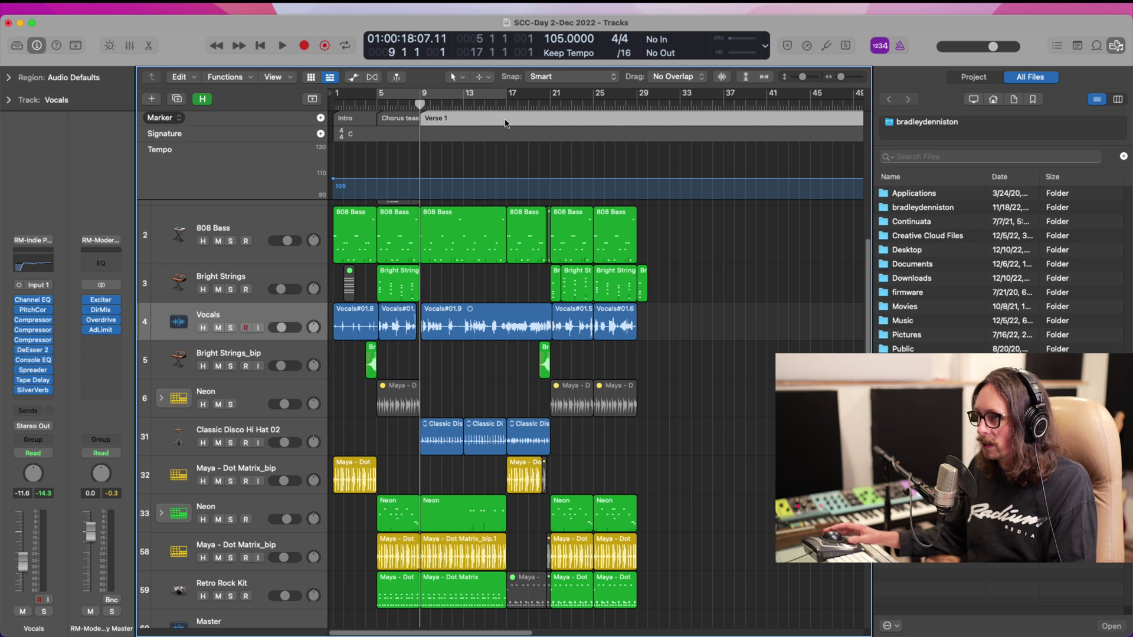
# - Create a marker at bar 17 and name it "Prechorus"
pyautogui.moveTo(472, 102); pyautogui.dragTo(508, 105)
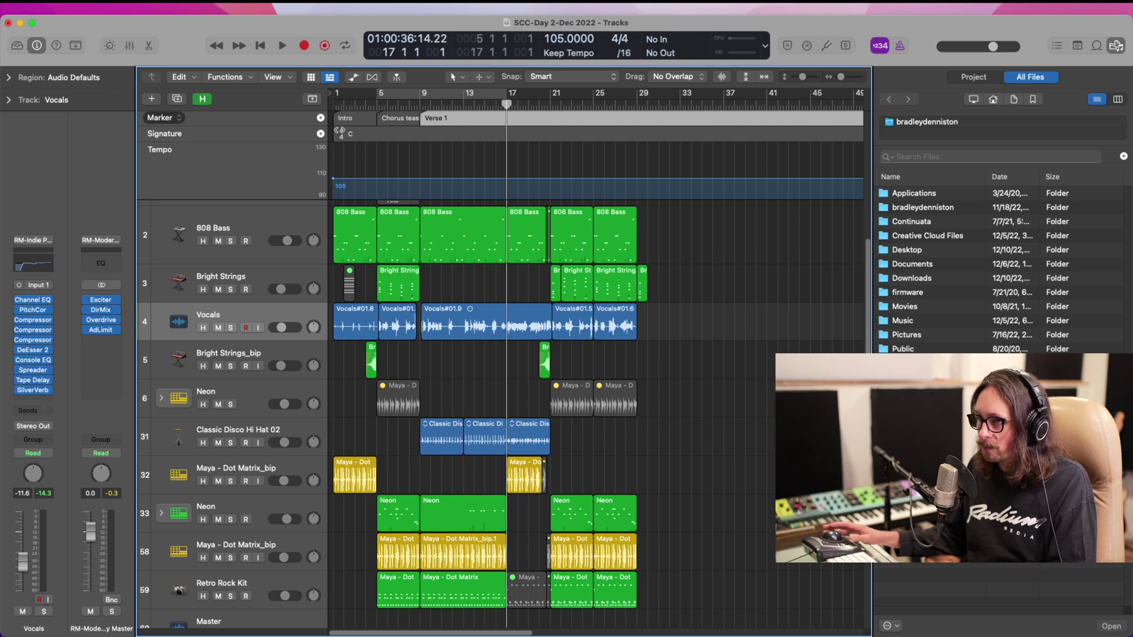
pyautogui.click(320, 118)
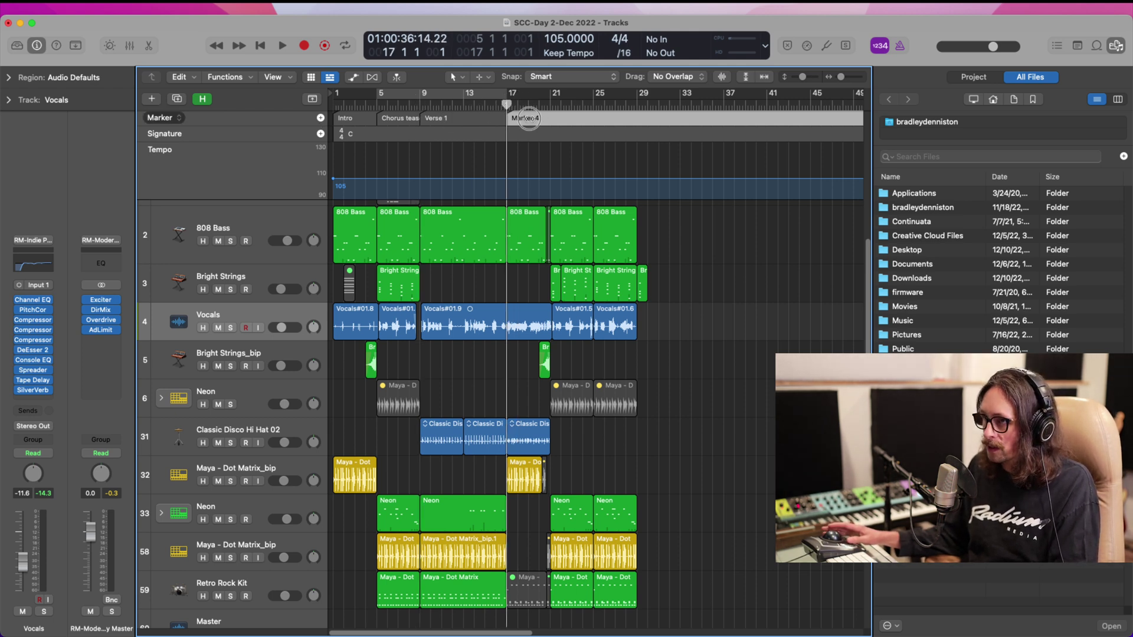
pyautogui.doubleClick(529, 119)
pyautogui.write('Prechorus')
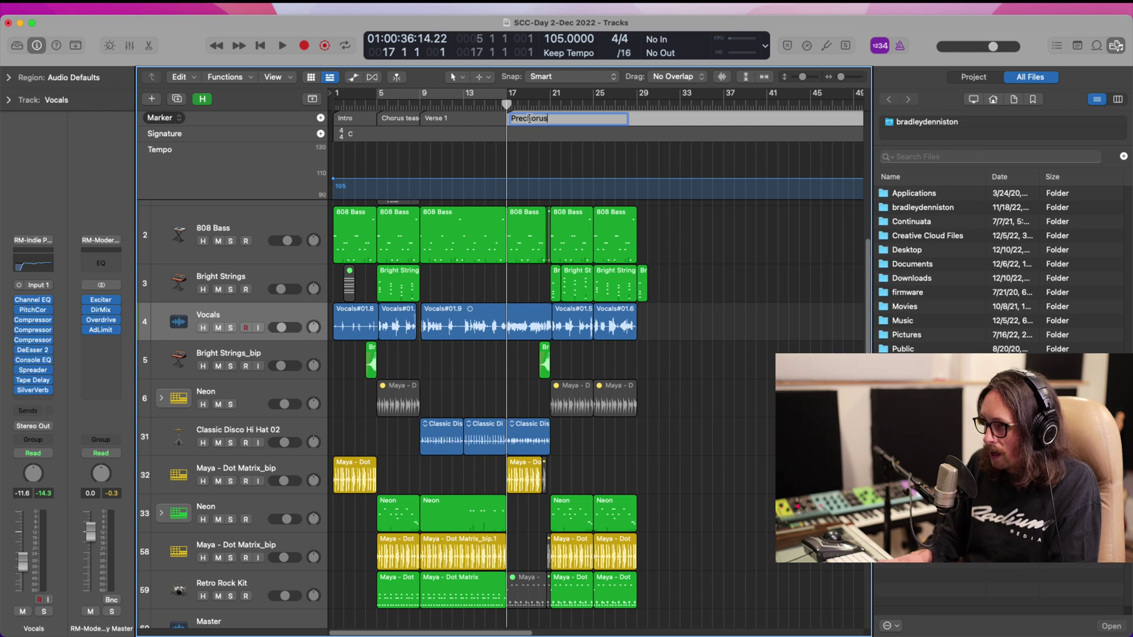
pyautogui.press('Return')
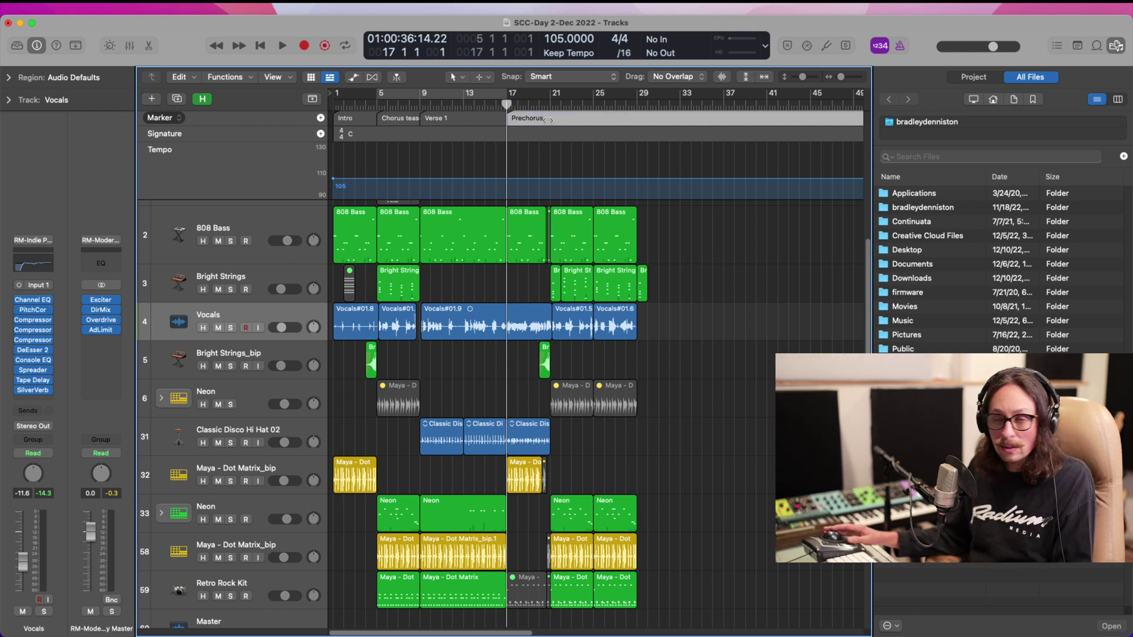
# - Copy the "Chorus tease" marker to bar 21 and rename the copy "Chorus 1"
pyautogui.moveTo(549, 120); pyautogui.dragTo(597, 154)
pyautogui.press('super+z')
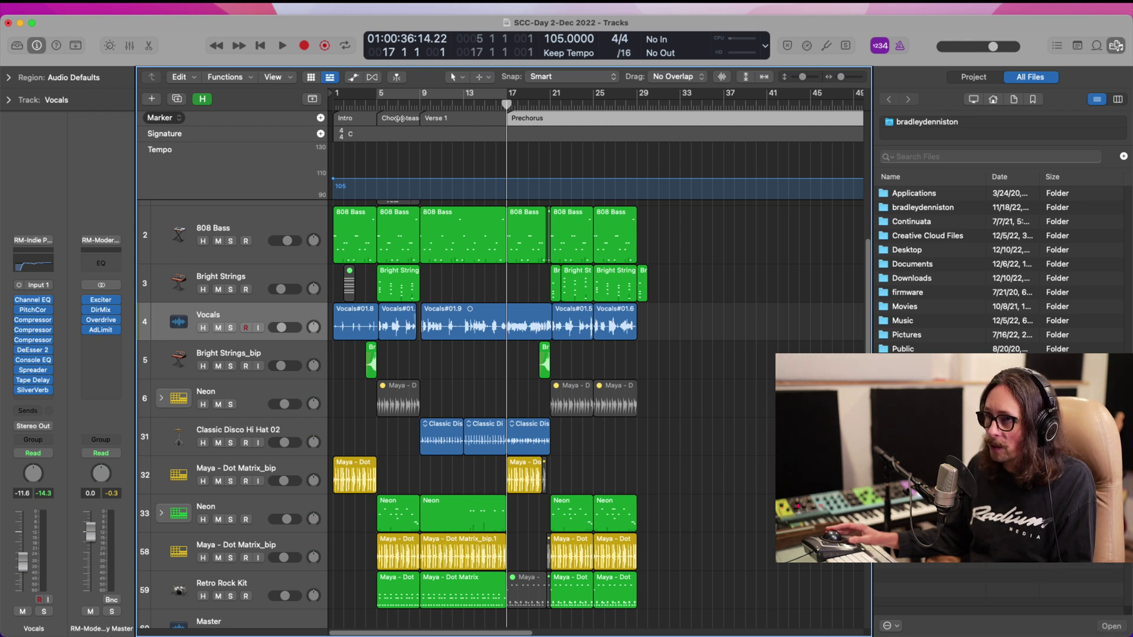
pyautogui.moveTo(399, 118); pyautogui.dragTo(571, 122)
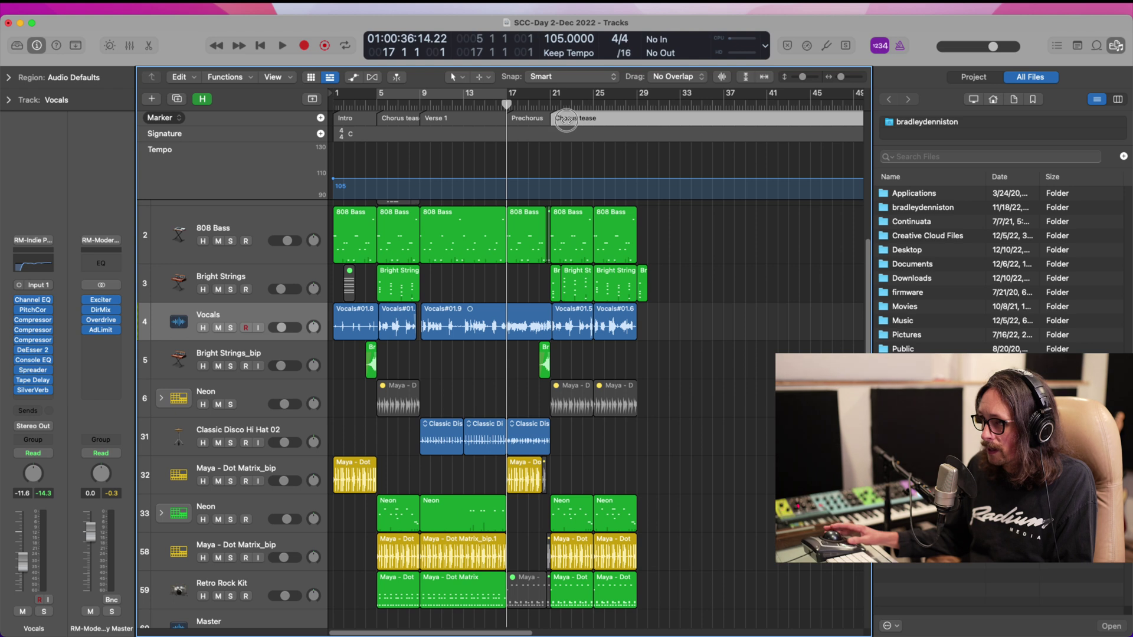
pyautogui.doubleClick(566, 120)
pyautogui.press('Right')
pyautogui.hotkey('alt', 'shift', 'Left')
pyautogui.press('BackSpace')
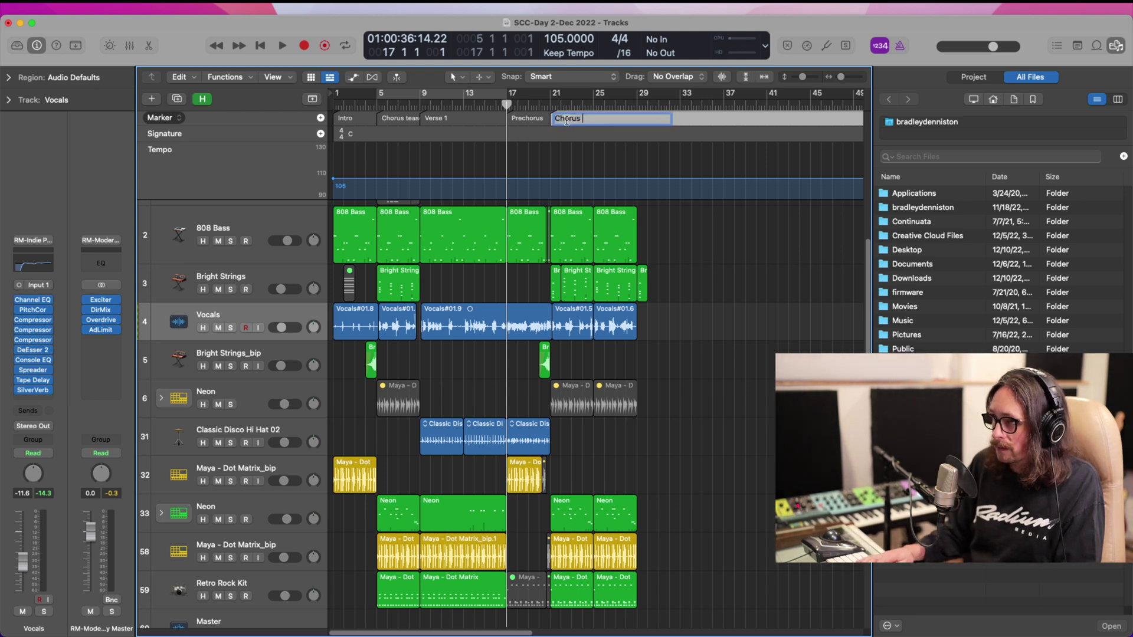
pyautogui.write('1')
pyautogui.press('Return')
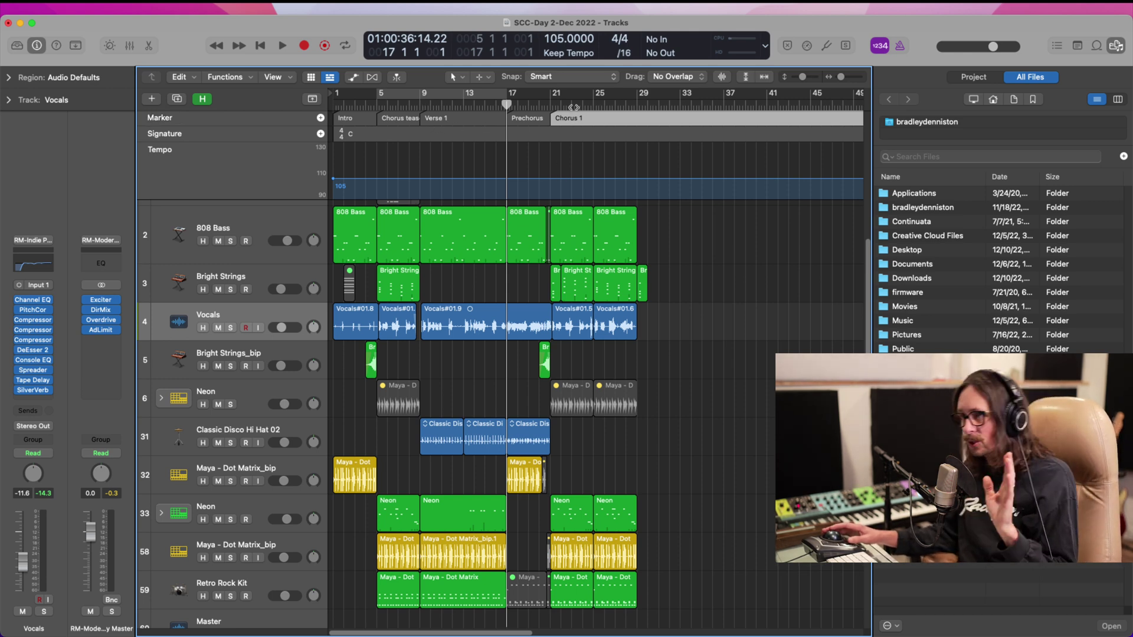
# - Rename the marker at bar 17 as "Prechorus 1"
pyautogui.doubleClick(530, 118)
pyautogui.press('Right')
pyautogui.write('1')
pyautogui.press('Return')
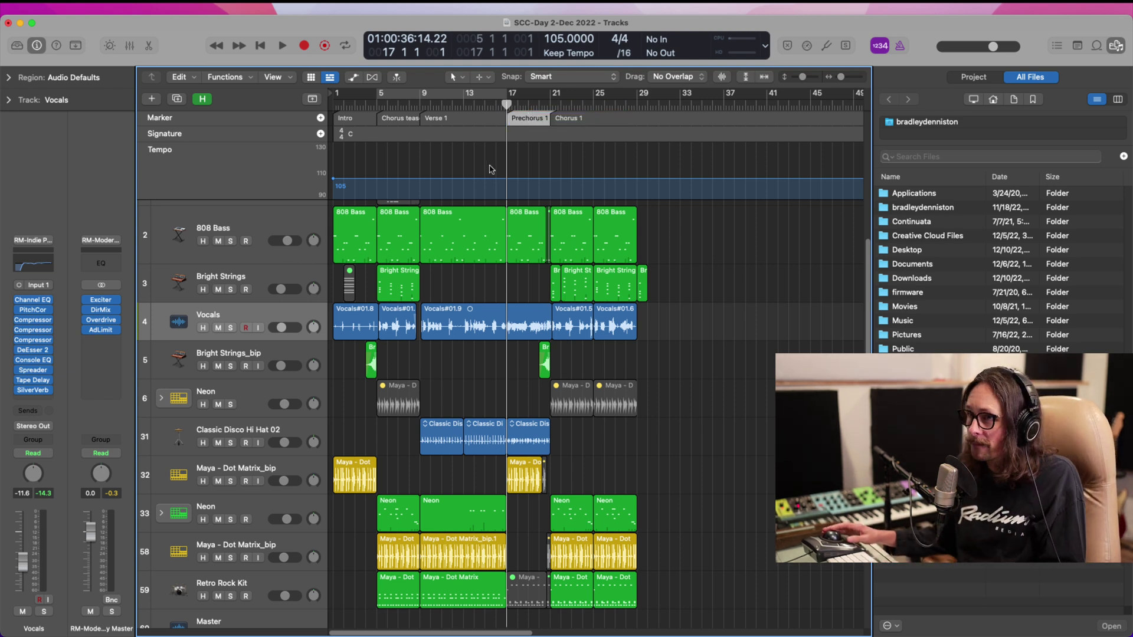
# - Look over the whole arrangement and audition the end of the first chorus from bar 25 to around bar 29
pyautogui.scroll(-5, 476, 455)
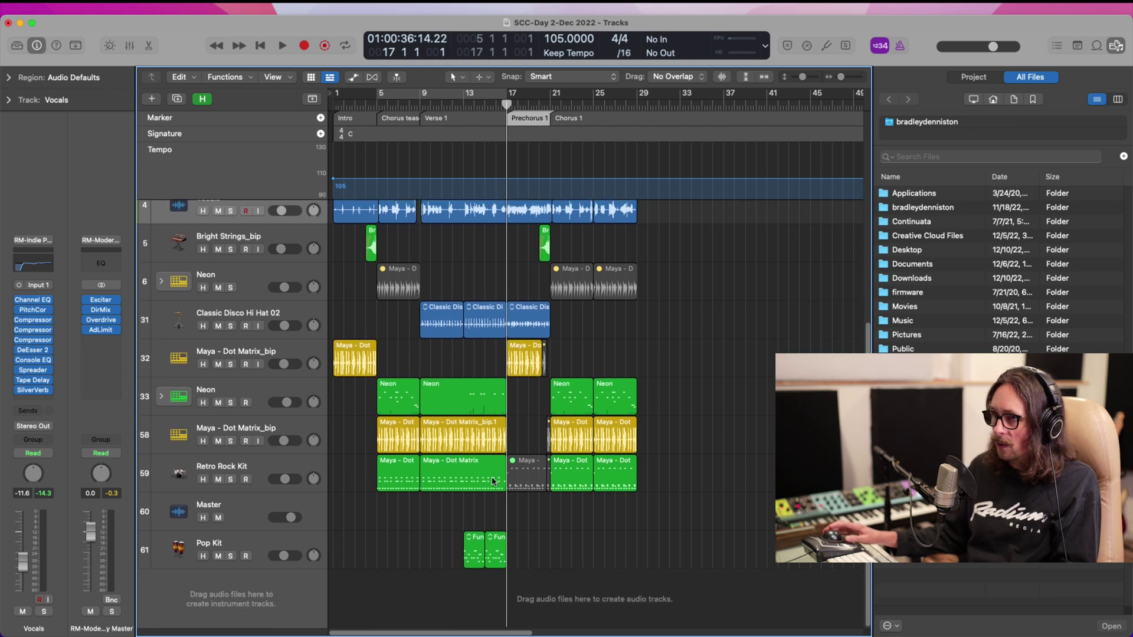
pyautogui.scroll(-5, 493, 479)
pyautogui.scroll(-5, 493, 479)
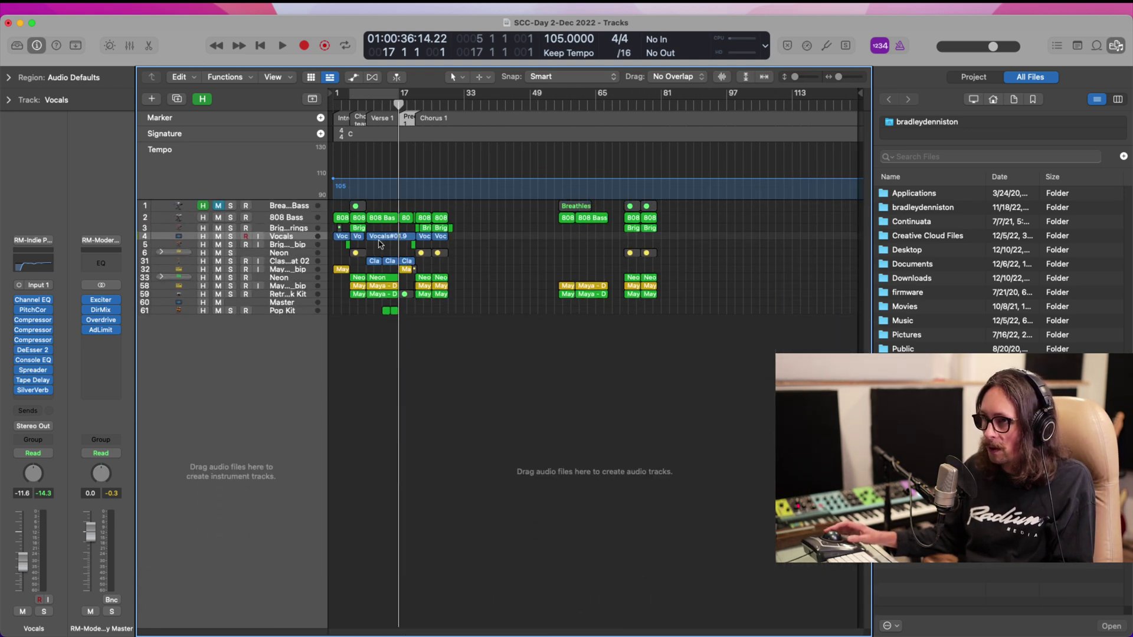
pyautogui.moveTo(333, 205); pyautogui.dragTo(627, 401)
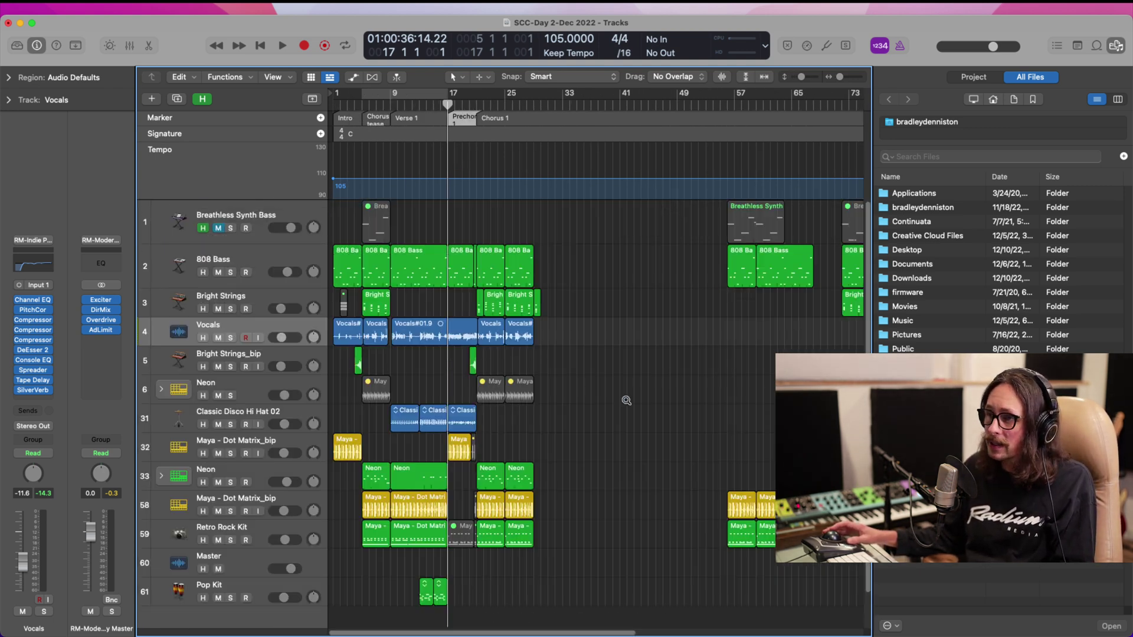
pyautogui.click(508, 105)
pyautogui.press('space')
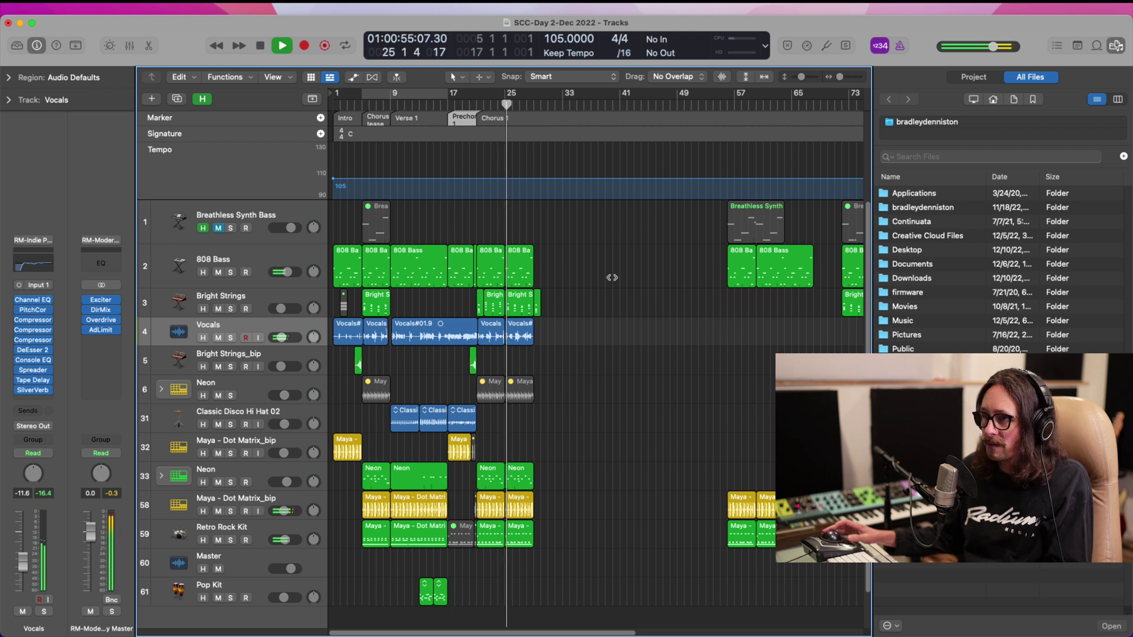
pyautogui.press('space')
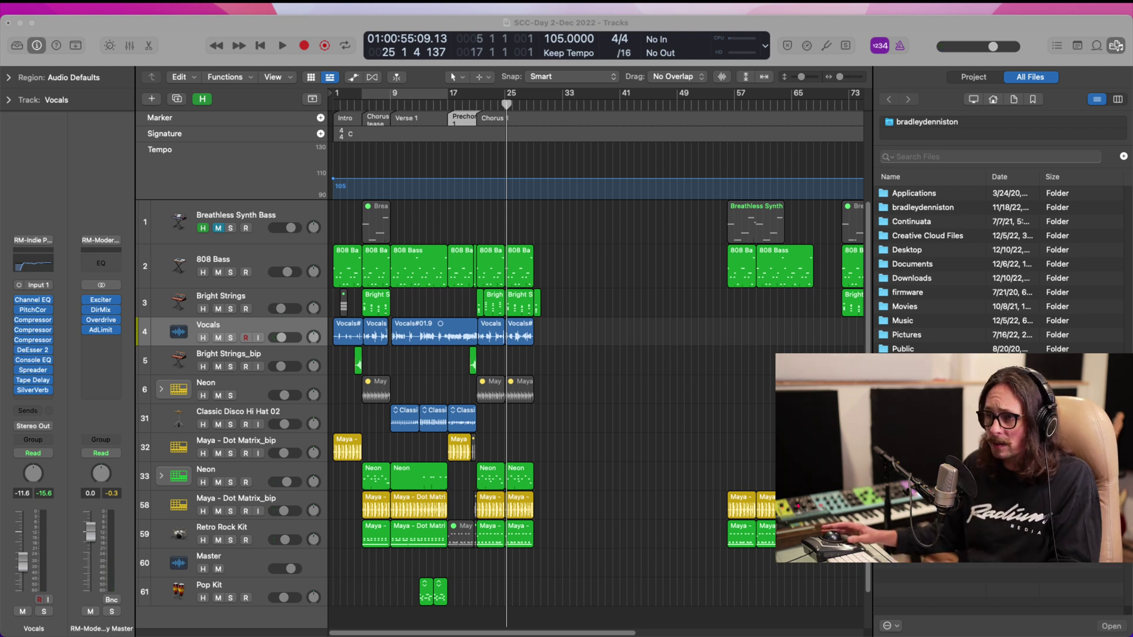
pyautogui.click(584, 448)
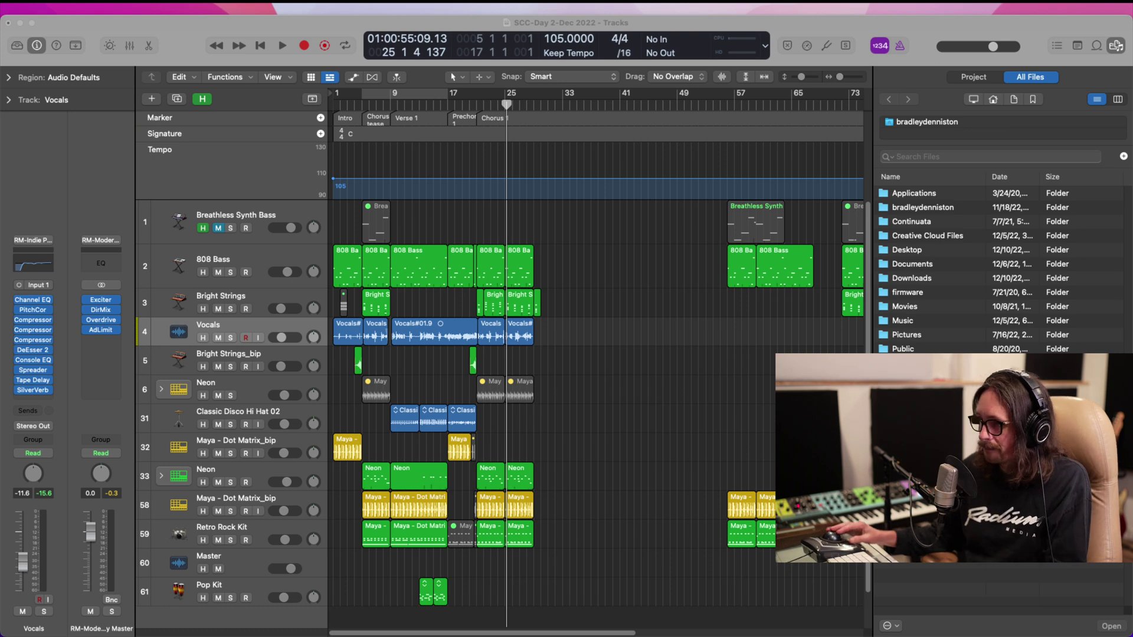
pyautogui.press('space')
pyautogui.moveTo(444, 246); pyautogui.dragTo(666, 562)
pyautogui.click(652, 400)
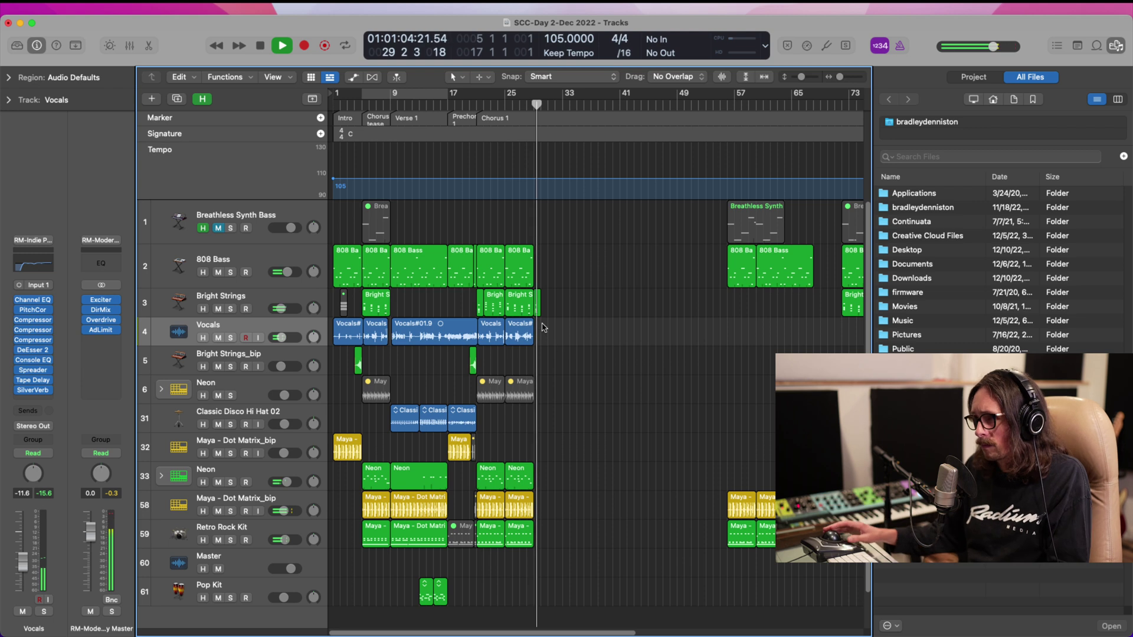
pyautogui.press('space')
# - Split the short Bright Strings region that starts at bar 29 at position 29 2 1 1
pyautogui.moveTo(501, 239); pyautogui.dragTo(624, 443)
pyautogui.click(450, 327)
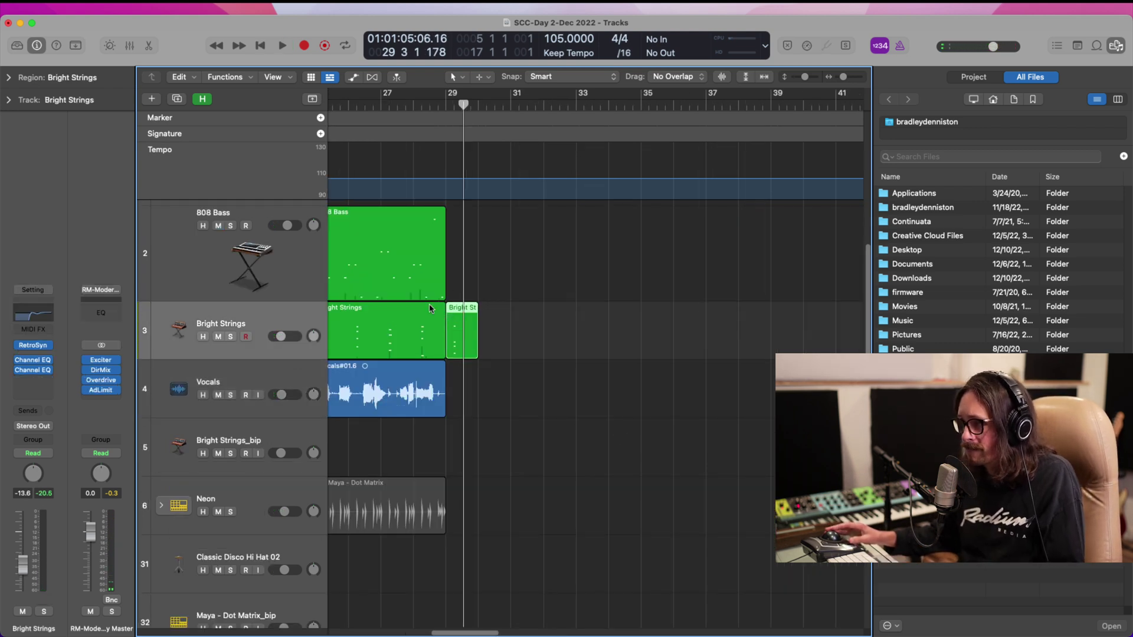
pyautogui.moveTo(430, 308); pyautogui.dragTo(526, 395)
pyautogui.keyDown('super'); pyautogui.doubleClick(454, 252); pyautogui.keyUp('super')
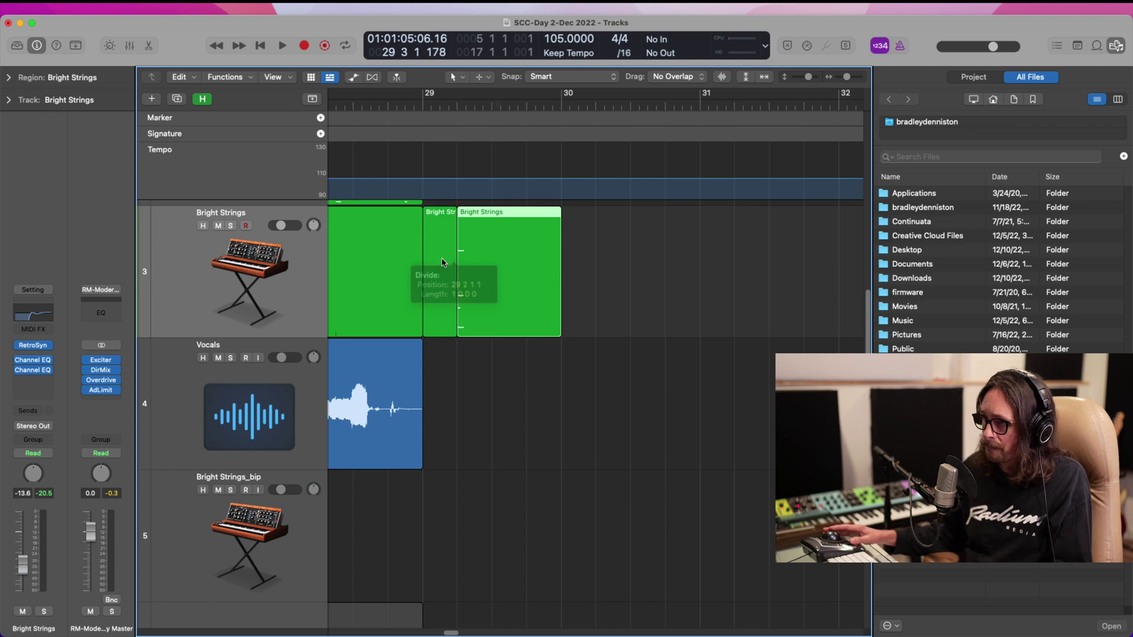
# - Delete the first piece of the split Bright Strings region and move the remaining piece back to bar 29
pyautogui.click(443, 261)
pyautogui.press('Delete')
pyautogui.moveTo(479, 269); pyautogui.dragTo(444, 269)
# - Open the Bright Strings region at bar 29 in the Piano Roll and lengthen its four chord notes to 0 2 0 0
pyautogui.doubleClick(482, 290)
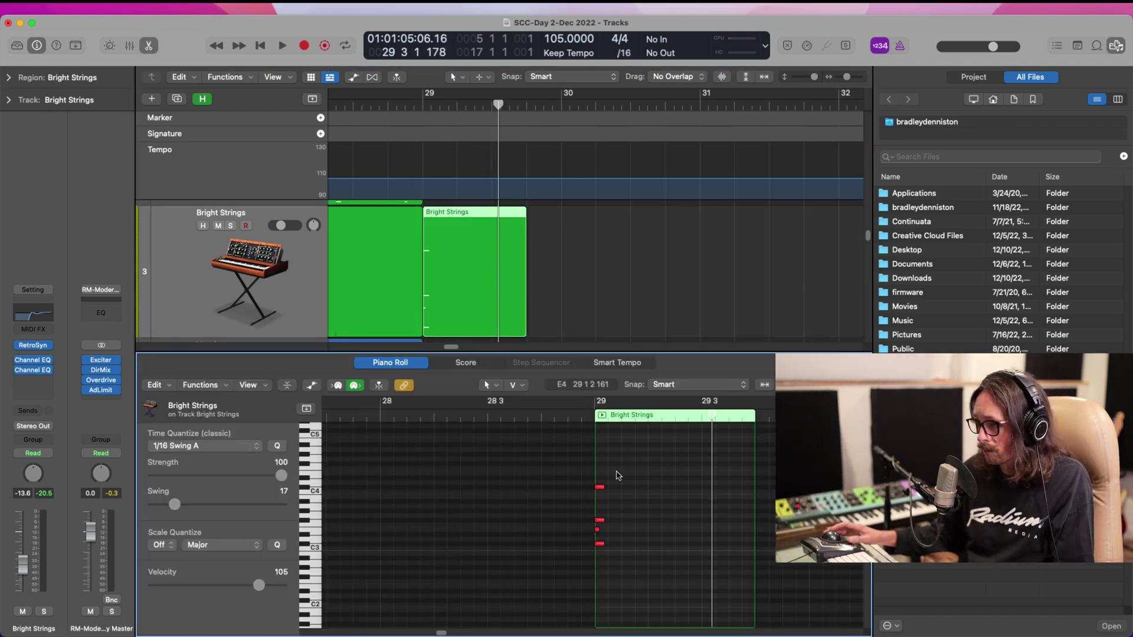
pyautogui.moveTo(585, 466); pyautogui.dragTo(700, 543)
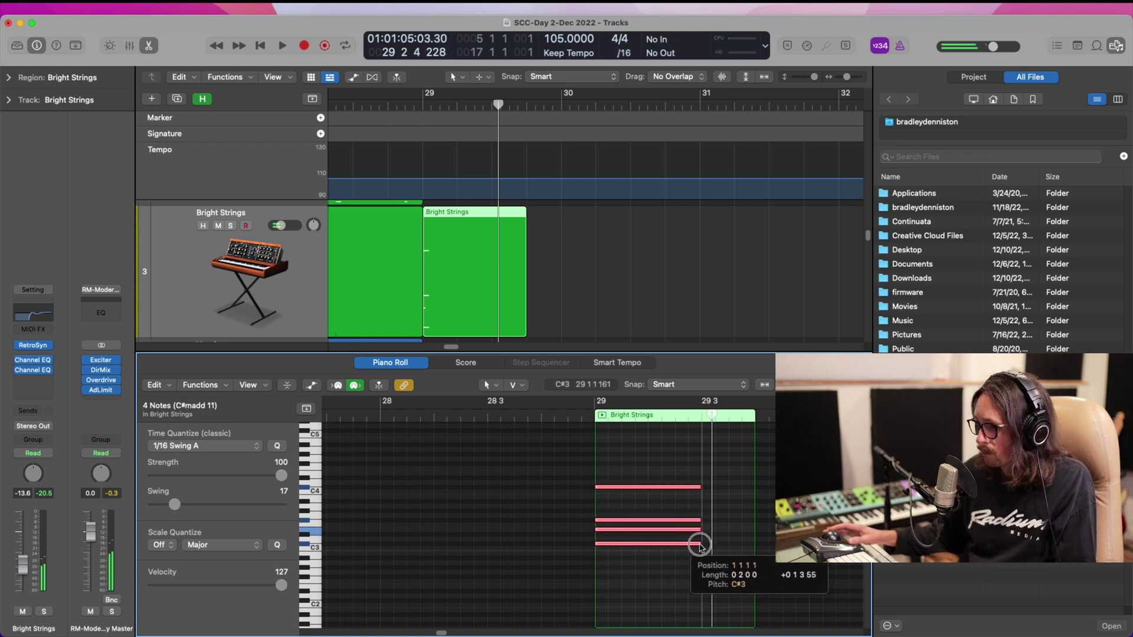
# - Audition the lengthened Bright Strings chord at bar 29, playing from bar 27 through the end of the first chorus
pyautogui.click(561, 420)
pyautogui.press('space')
pyautogui.press('x')
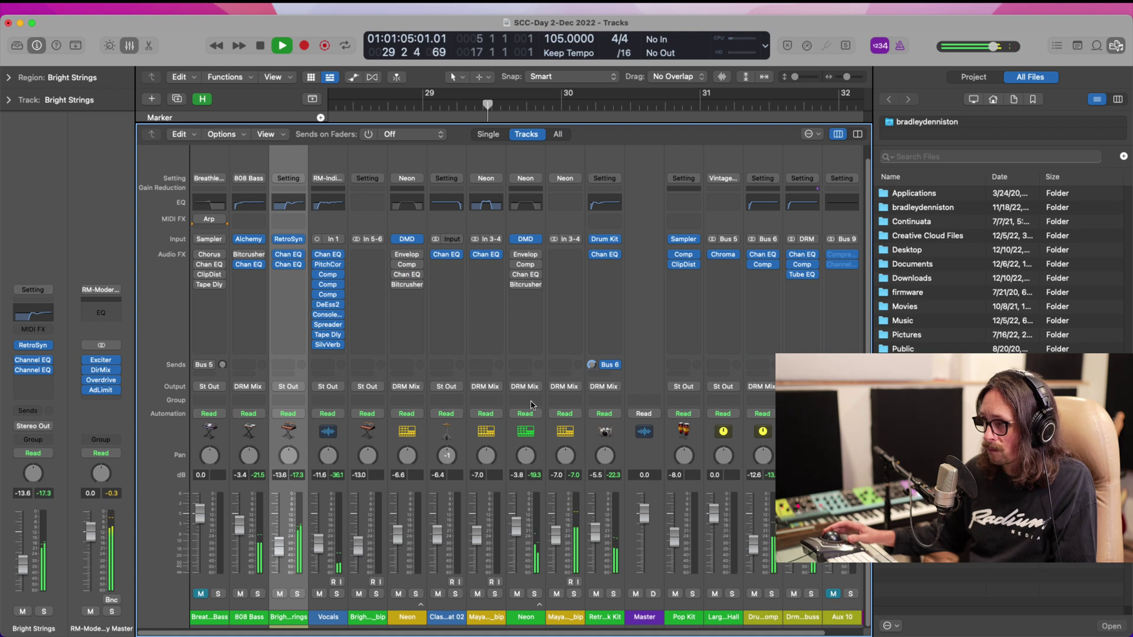
pyautogui.press('x')
pyautogui.press('space')
pyautogui.press('z')
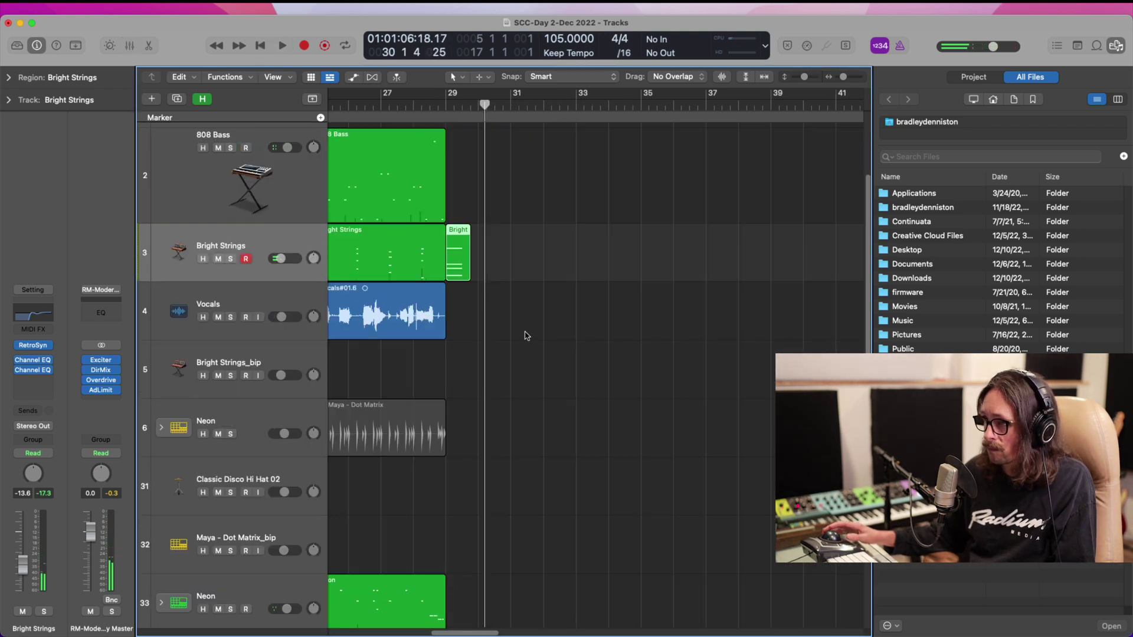
pyautogui.click(374, 108)
pyautogui.press('space')
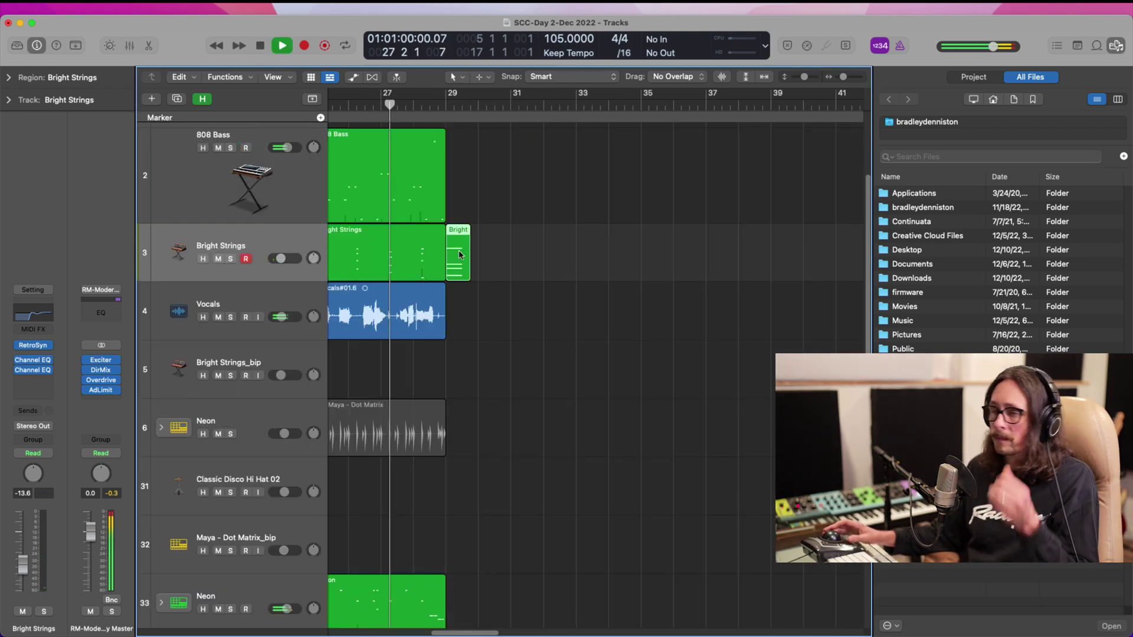
pyautogui.keyDown('ctrl'); pyautogui.keyDown('alt'); pyautogui.click(533, 393); pyautogui.keyUp('alt'); pyautogui.keyUp('ctrl')
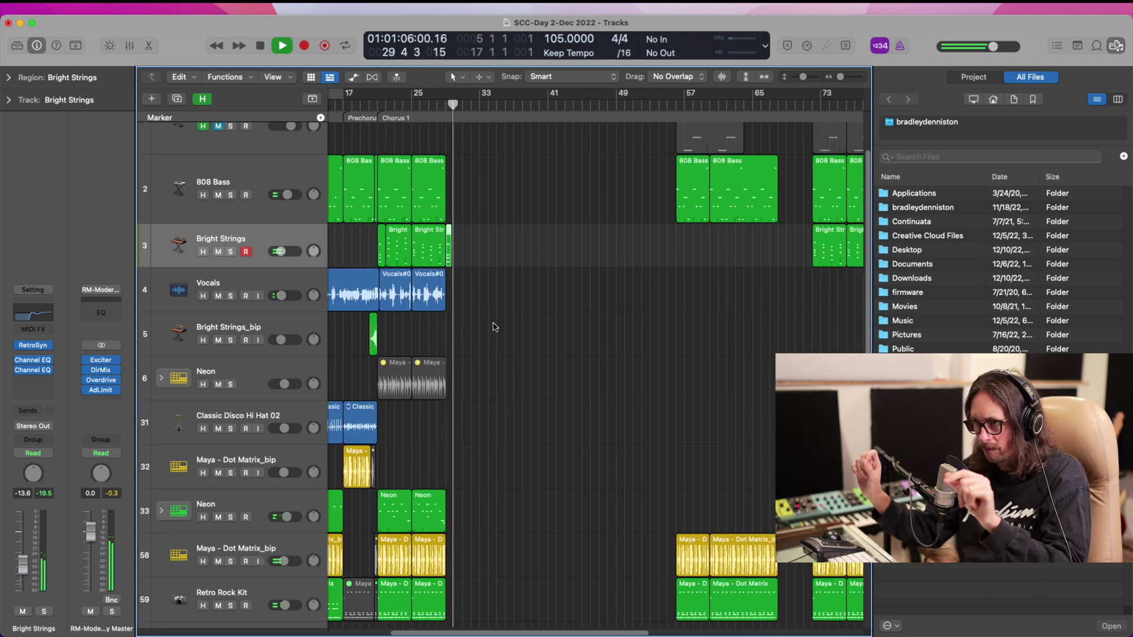
pyautogui.press('space')
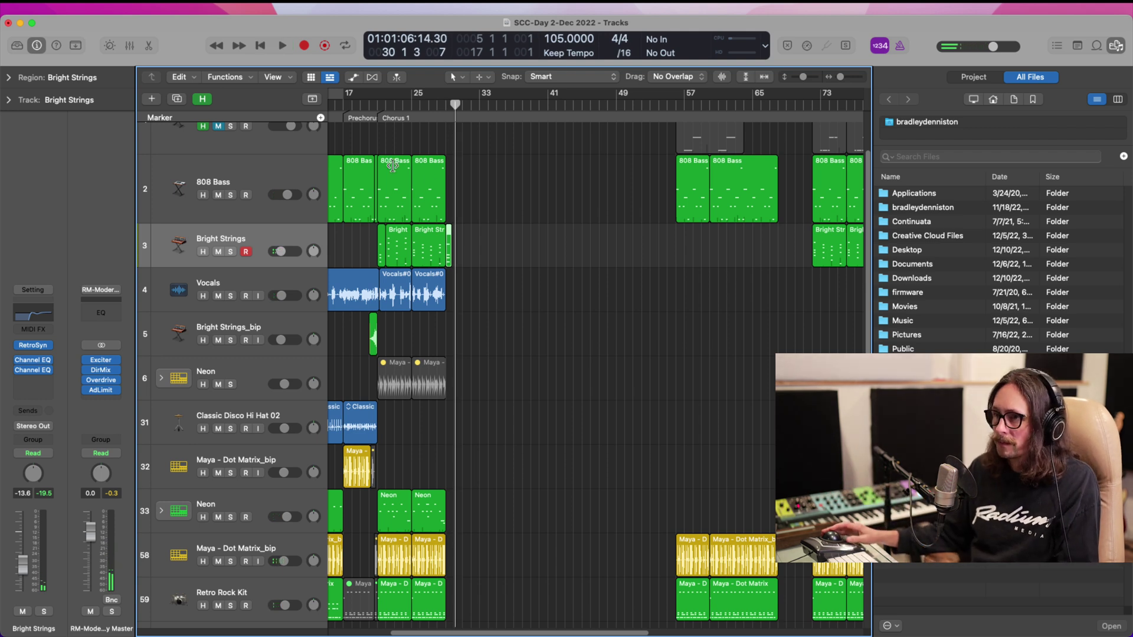
# - Play across the end of the first chorus and set the cycle range from bar 29 to bar 39
pyautogui.moveTo(393, 166); pyautogui.dragTo(566, 473)
pyautogui.doubleClick(490, 110)
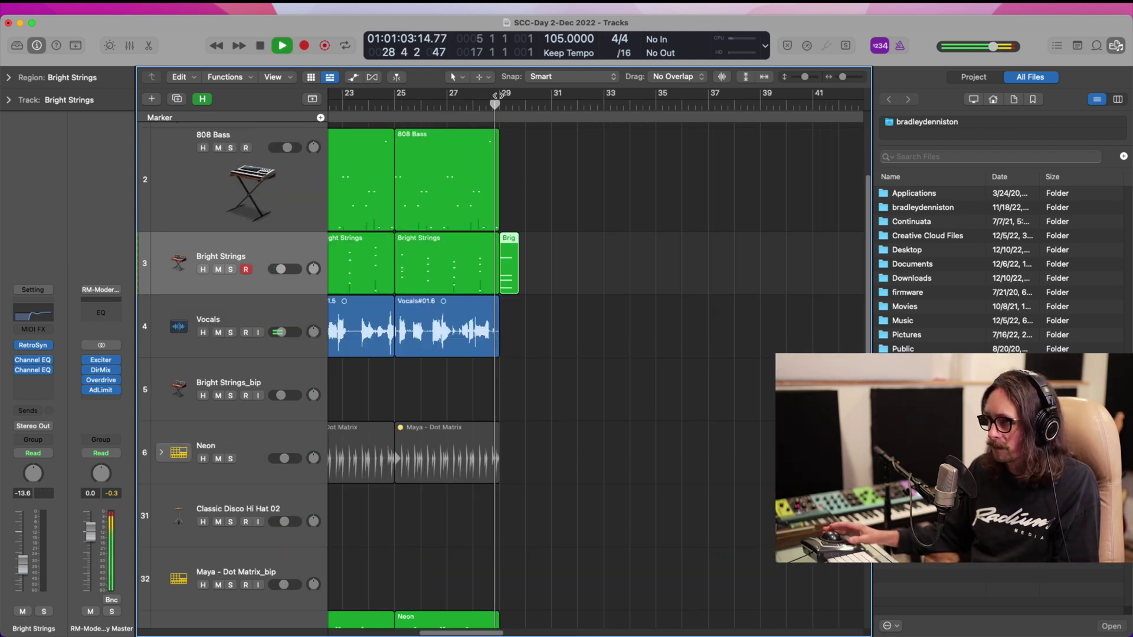
pyautogui.moveTo(500, 94); pyautogui.dragTo(761, 141)
pyautogui.press('space')
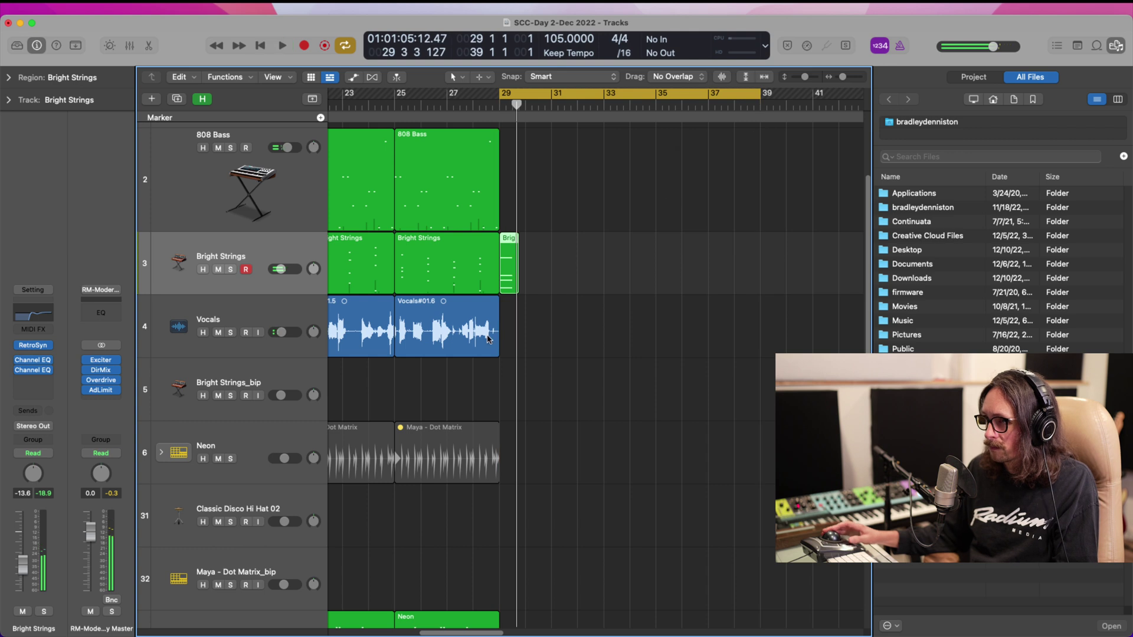
pyautogui.press('z')
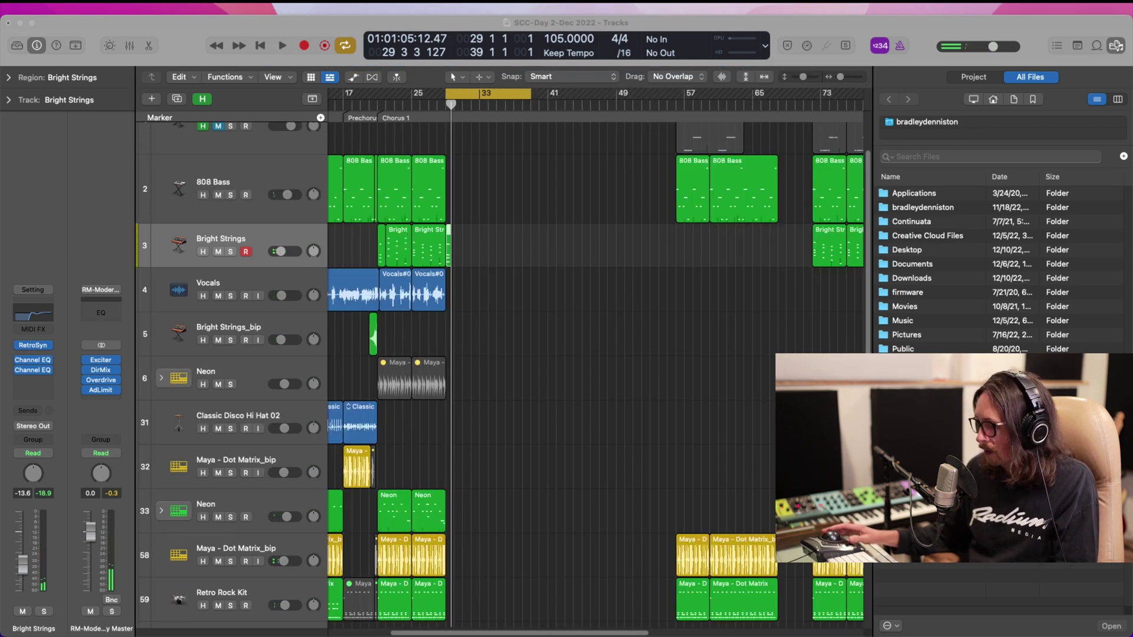
# - Select the Retro Rock Kit track, focus on the drum tracks around bar 29, and turn on Low Latency Mode
pyautogui.click(314, 265)
pyautogui.hscroll(-2, 550, 353)
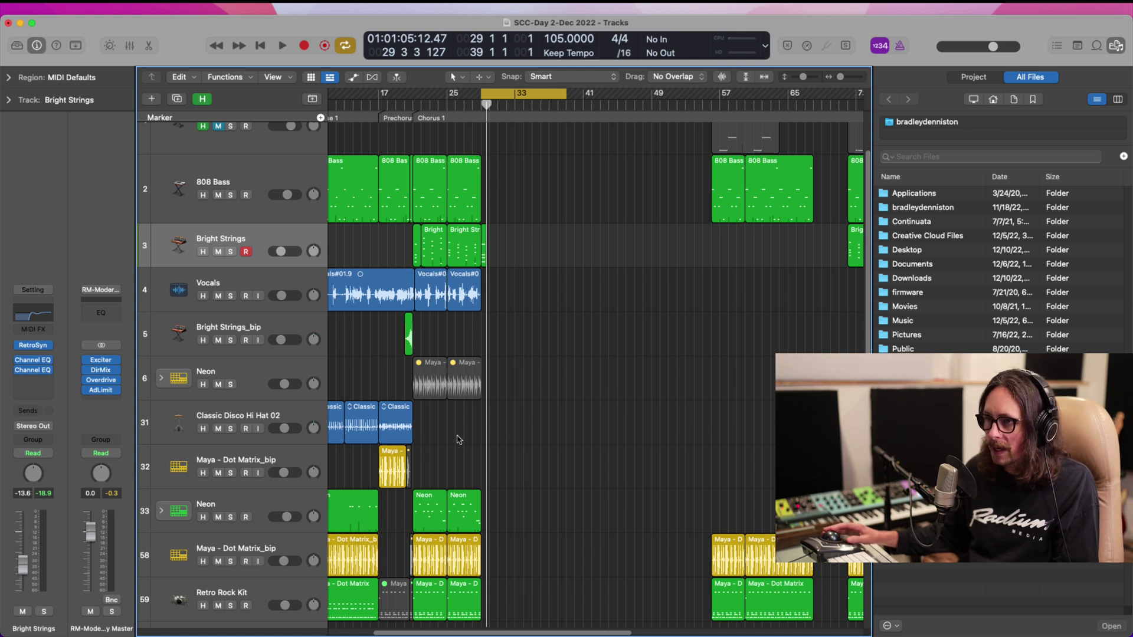
pyautogui.scroll(-1, 461, 448)
pyautogui.click(267, 464)
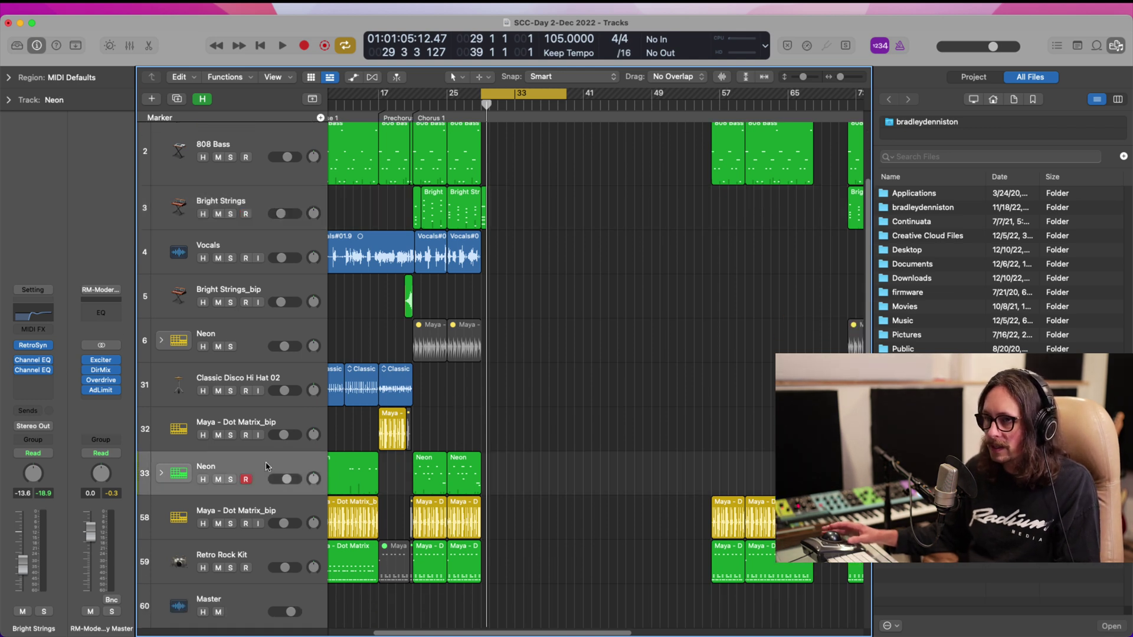
pyautogui.click(266, 554)
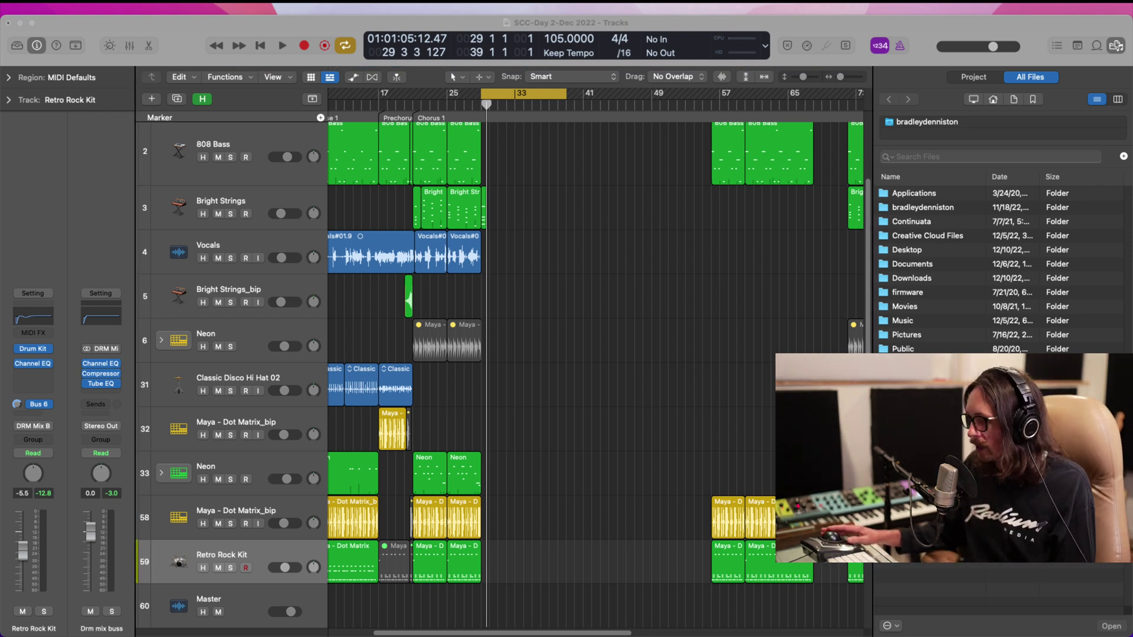
pyautogui.press('space')
pyautogui.moveTo(435, 455); pyautogui.dragTo(582, 629)
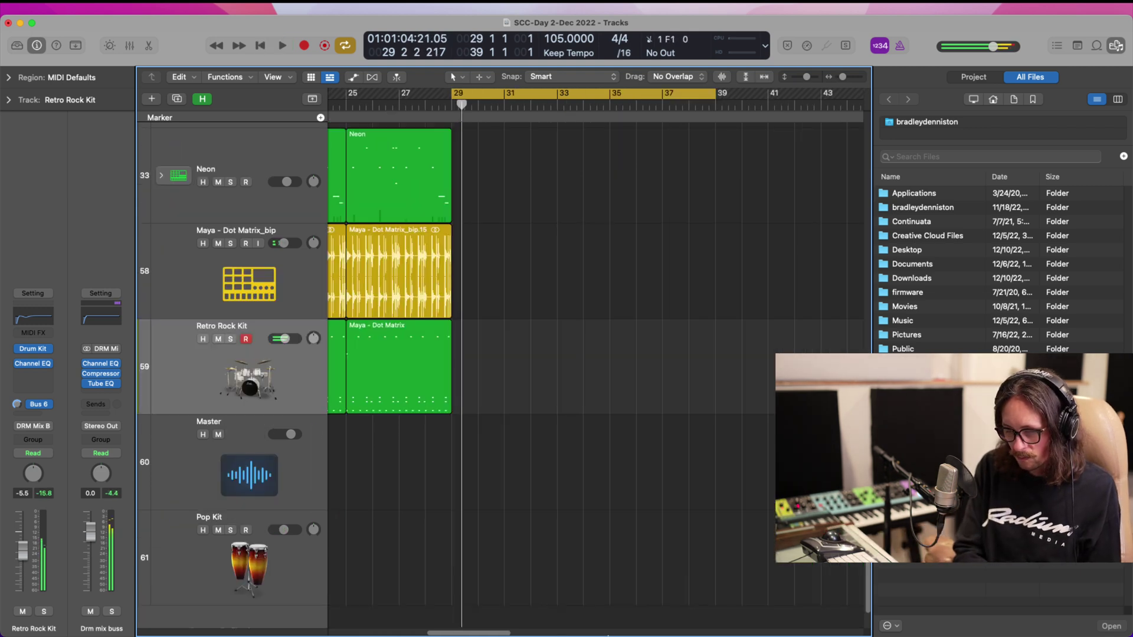
pyautogui.click(806, 46)
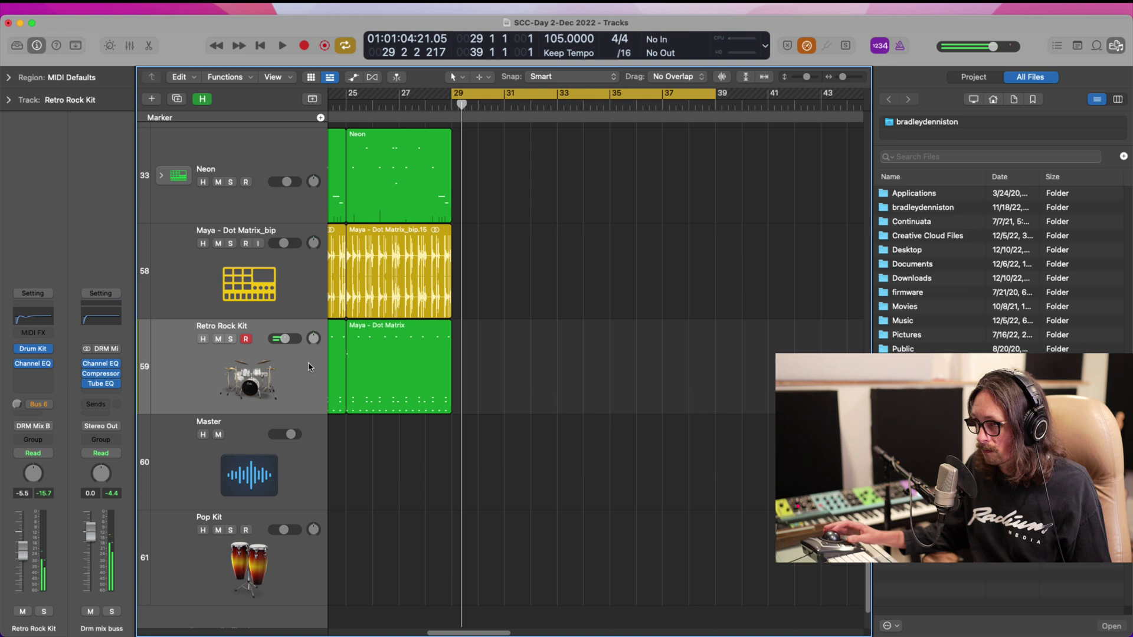
# - Record a short drum fill on Neon track 33 at bar 29 and open the new region in the Piano Roll
pyautogui.click(247, 262)
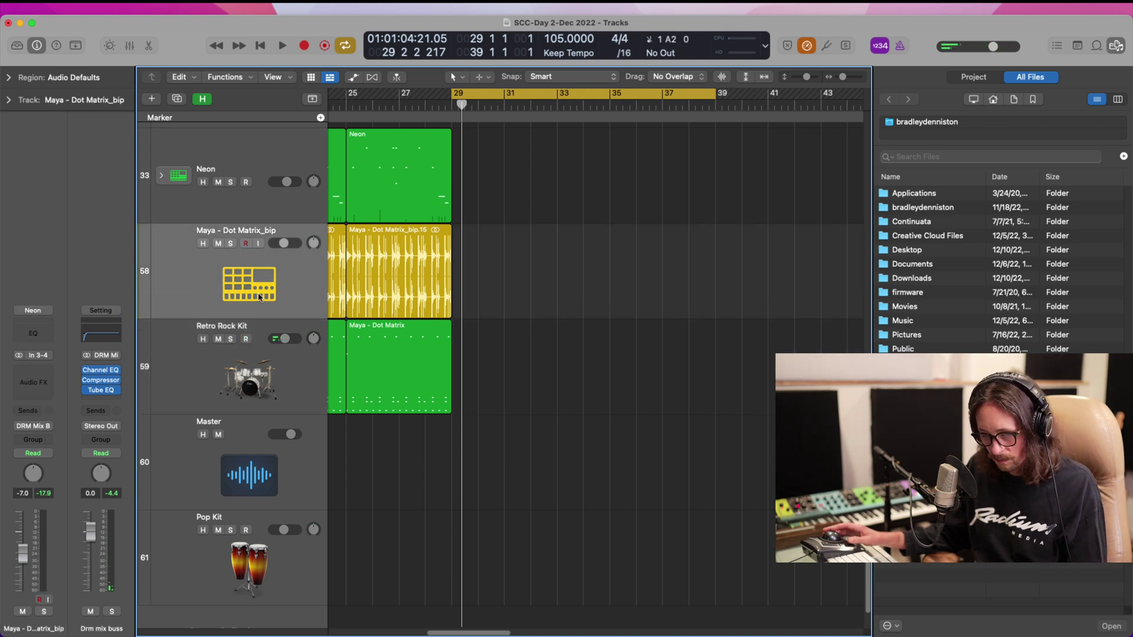
pyautogui.click(274, 151)
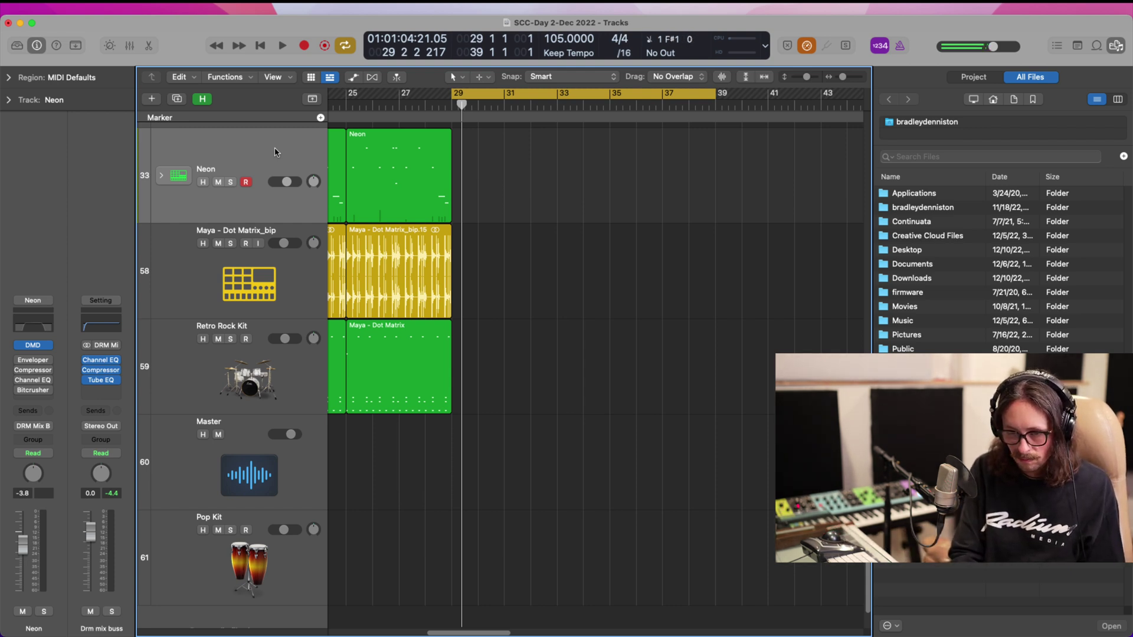
pyautogui.press('space')
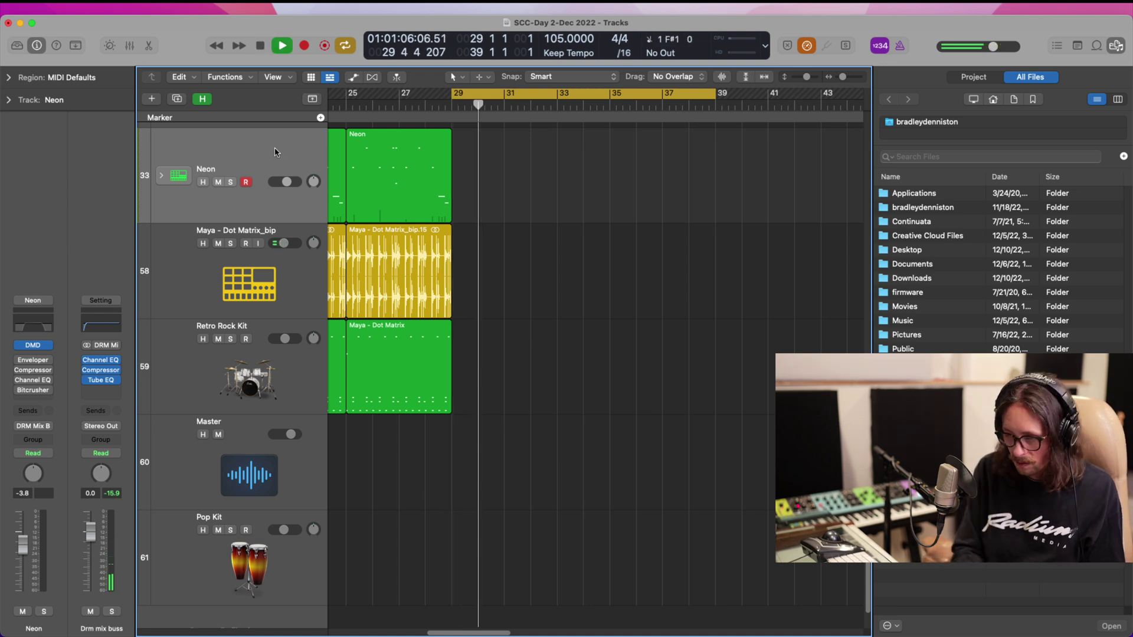
pyautogui.press('space')
pyautogui.press('r')
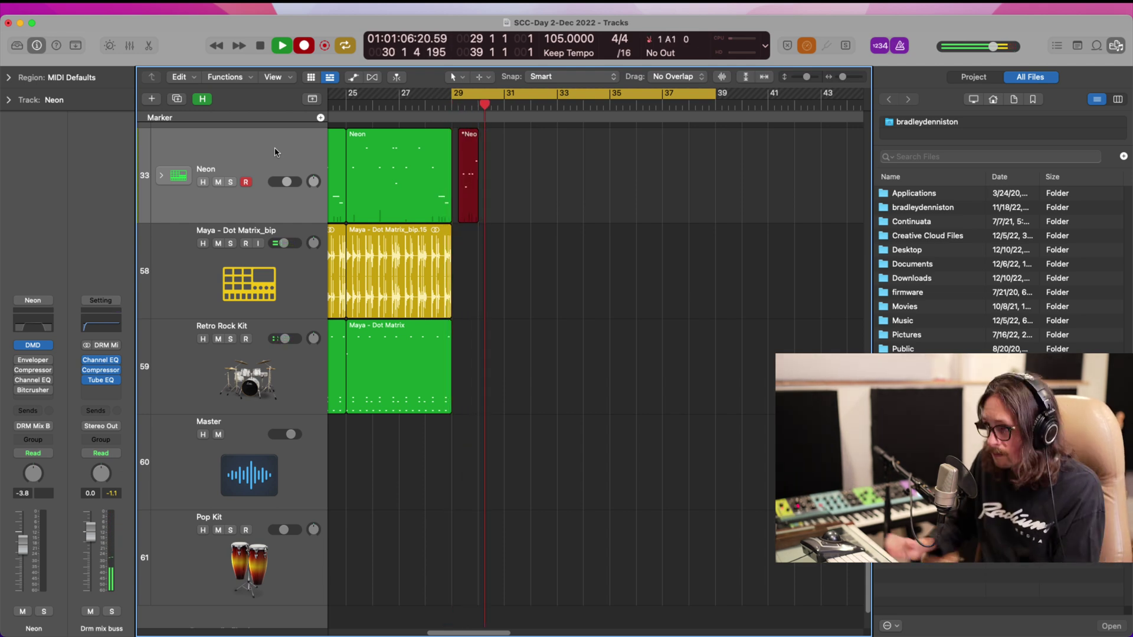
pyautogui.press('space')
pyautogui.press('space')
pyautogui.doubleClick(477, 206)
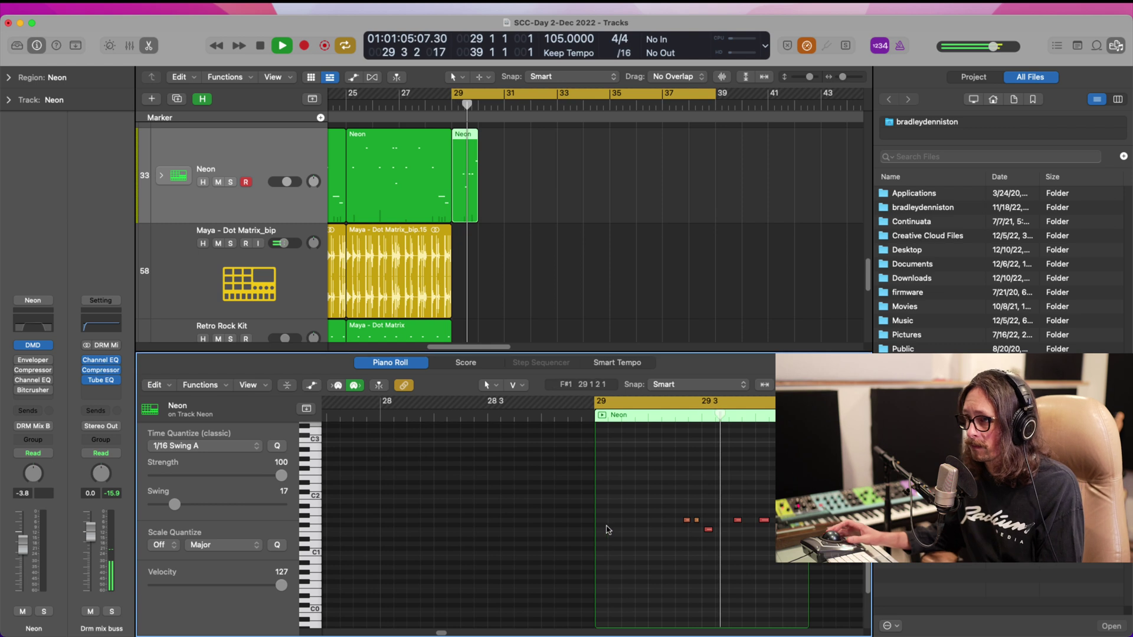
# - Try quantizing all the notes of the Neon fill to 1/16 Swing A and audition them
pyautogui.press('super+a')
pyautogui.press('q')
pyautogui.press('space')
pyautogui.press('space')
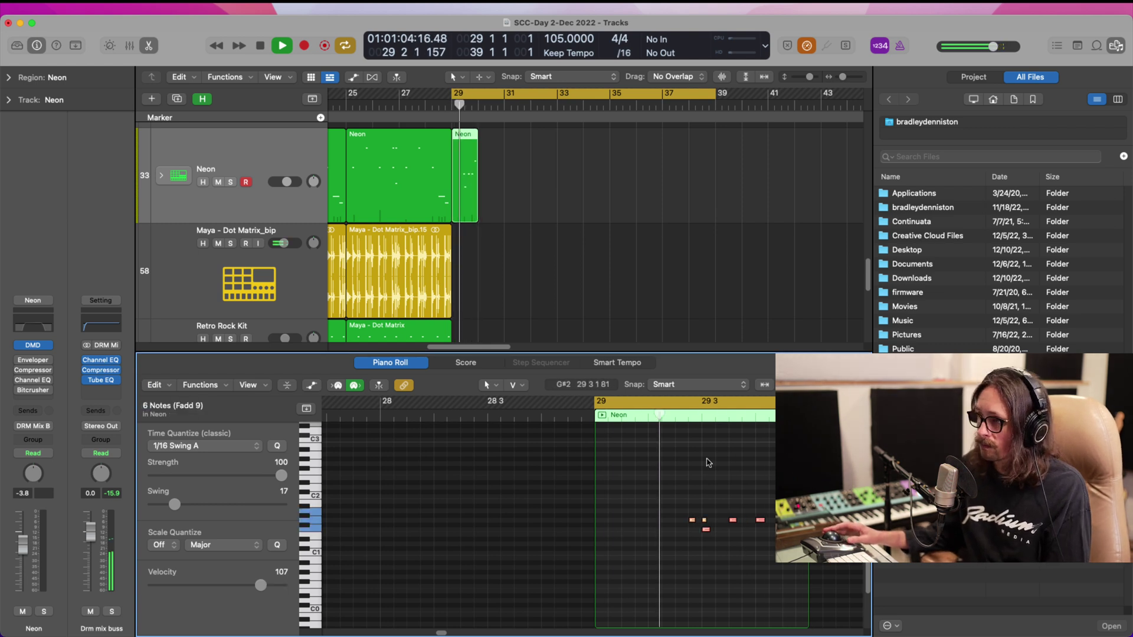
pyautogui.press('space')
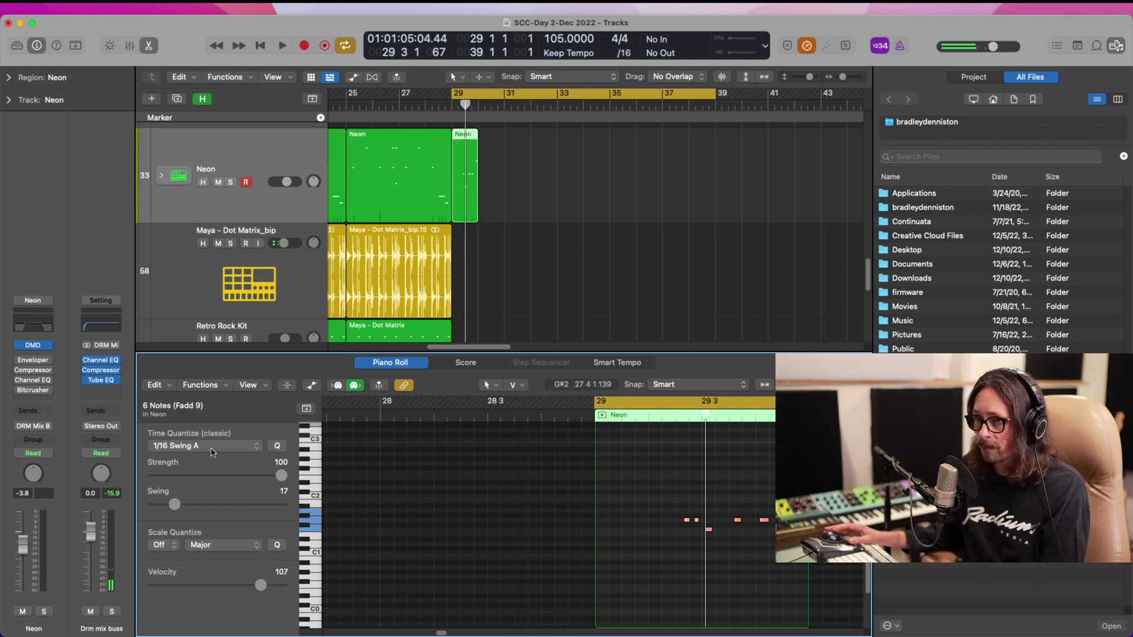
pyautogui.press('super+Tab')
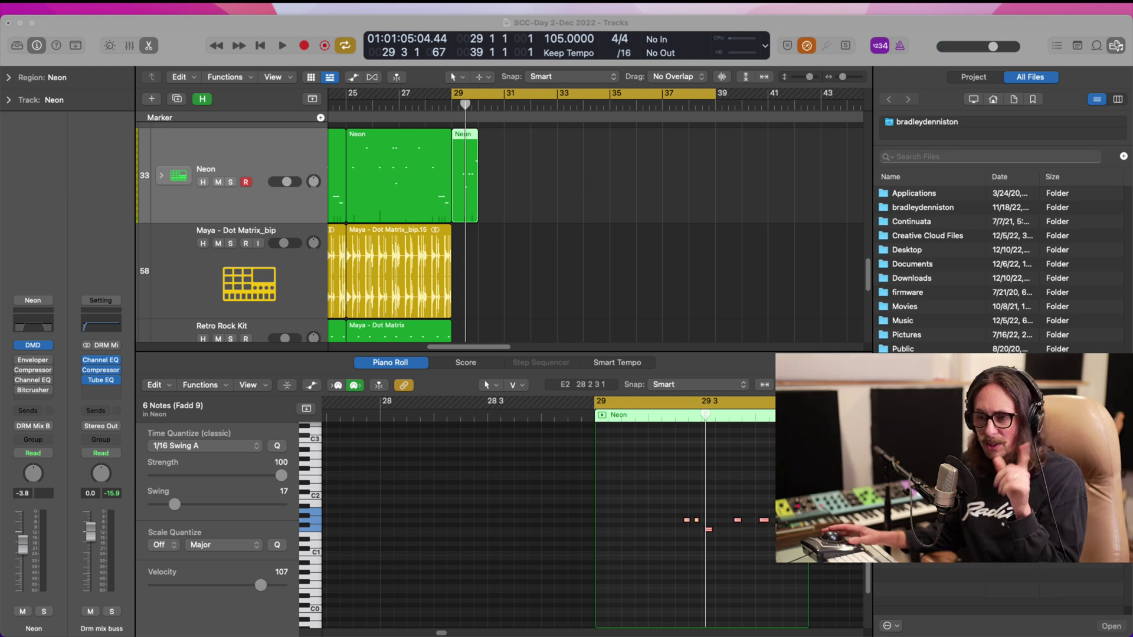
# - Quantize all the notes of the Neon fill to 1/16 Triplet (1/24) and play the fill back
pyautogui.click(700, 575)
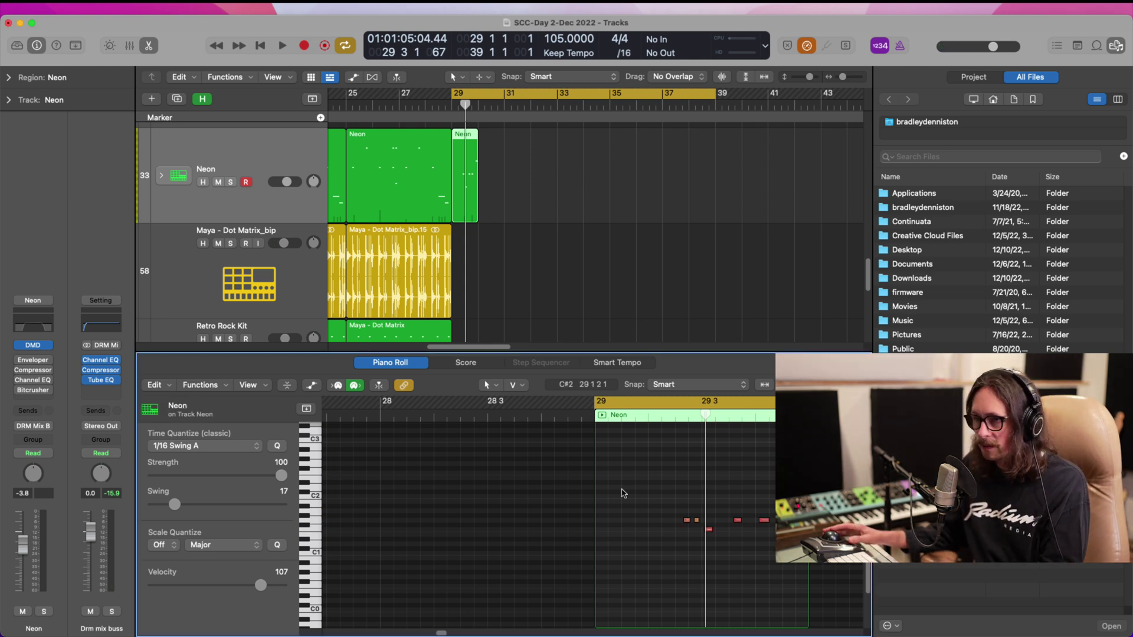
pyautogui.moveTo(660, 481); pyautogui.dragTo(772, 556)
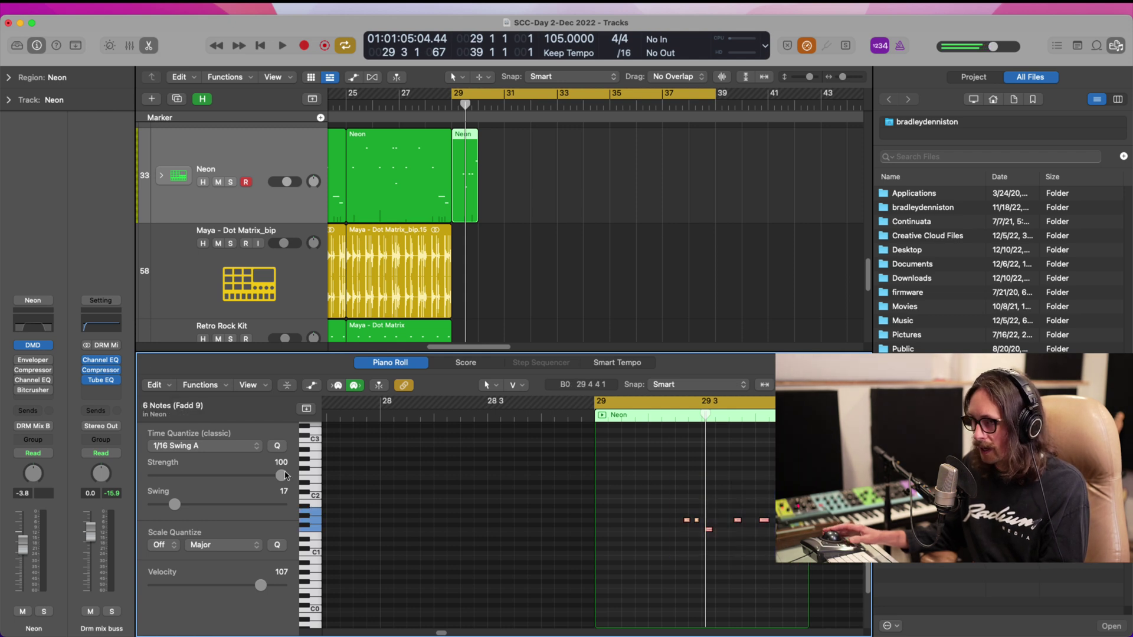
pyautogui.click(211, 447)
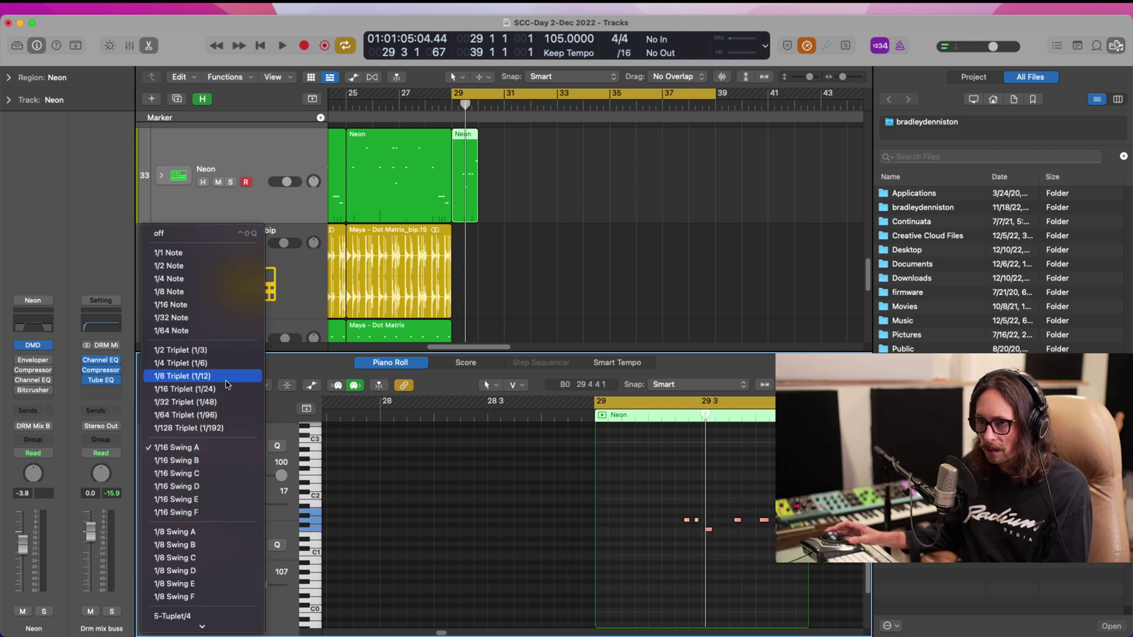
pyautogui.click(227, 388)
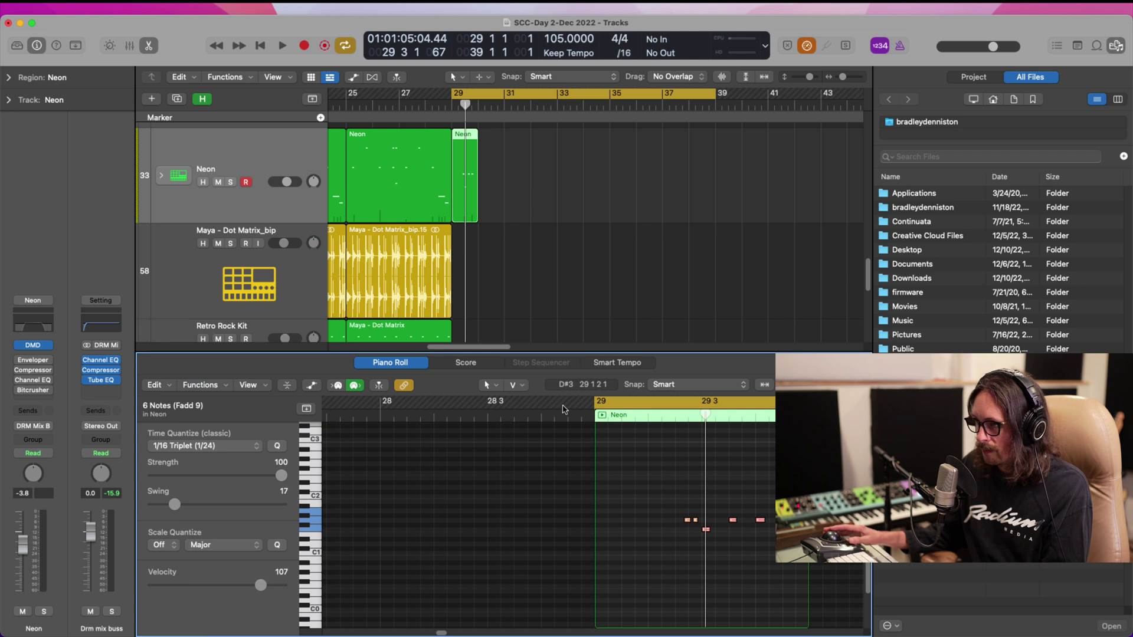
pyautogui.press('space')
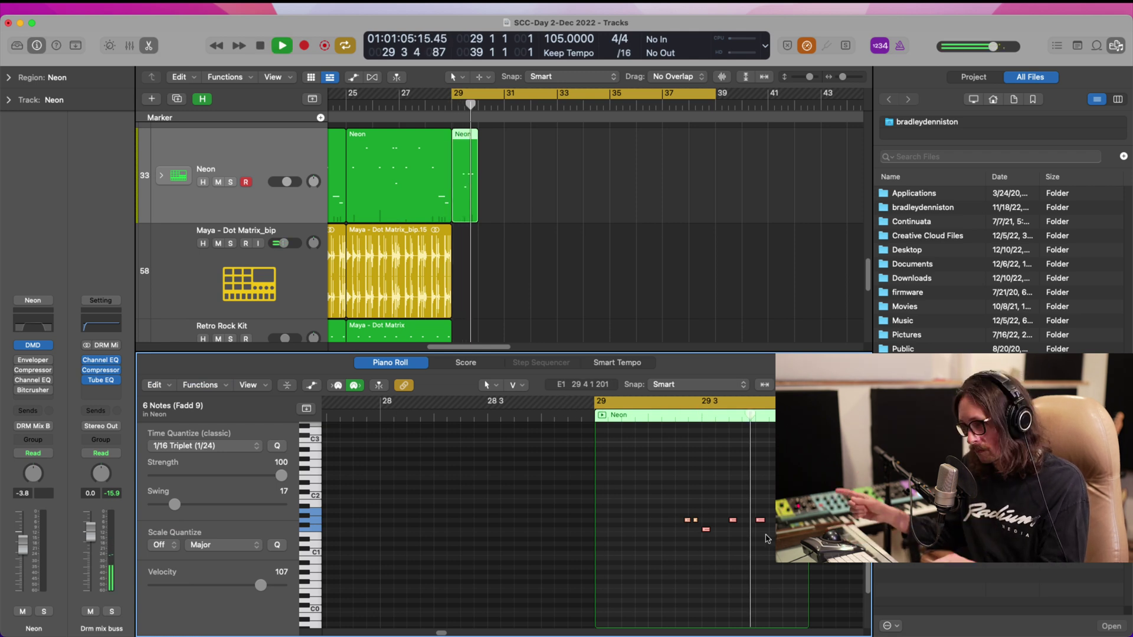
pyautogui.press('space')
# - Zoom in on the Neon fill's notes and set the project's grid division to /24
pyautogui.click(762, 495)
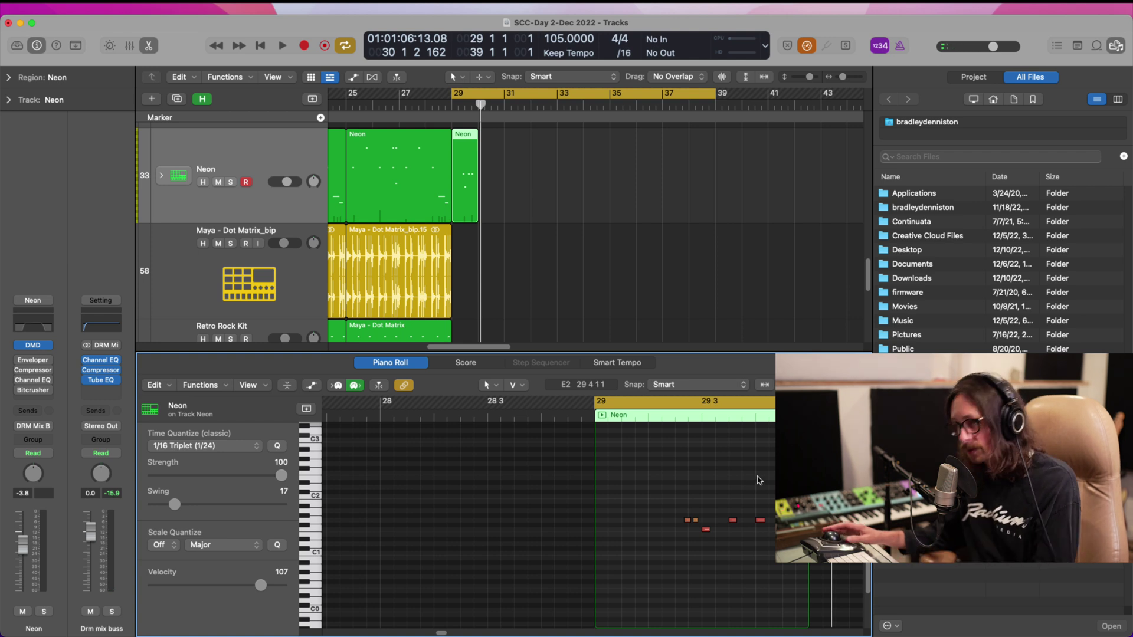
pyautogui.moveTo(617, 441); pyautogui.dragTo(871, 622)
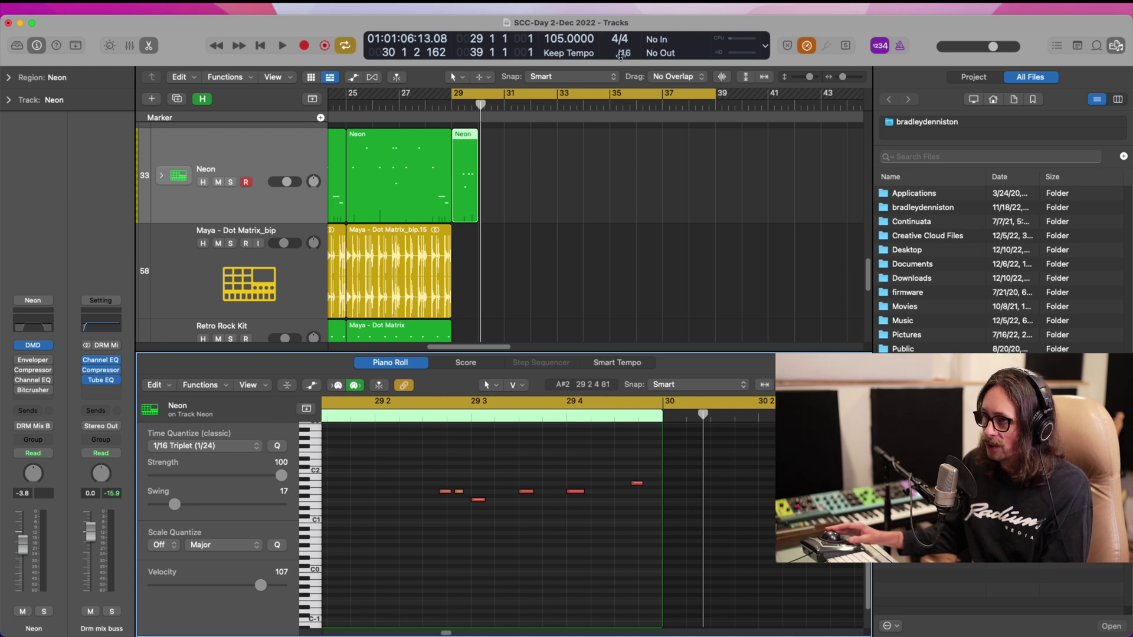
pyautogui.click(620, 54)
pyautogui.click(631, 67)
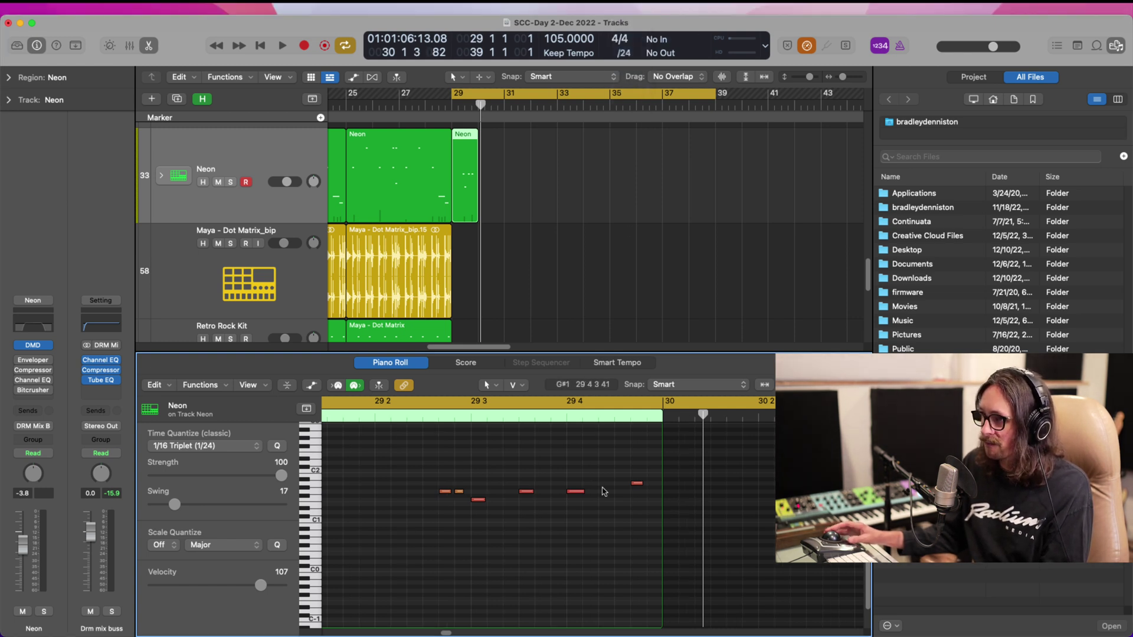
# - Try the /12 grid division, and return it to /24
pyautogui.click(624, 54)
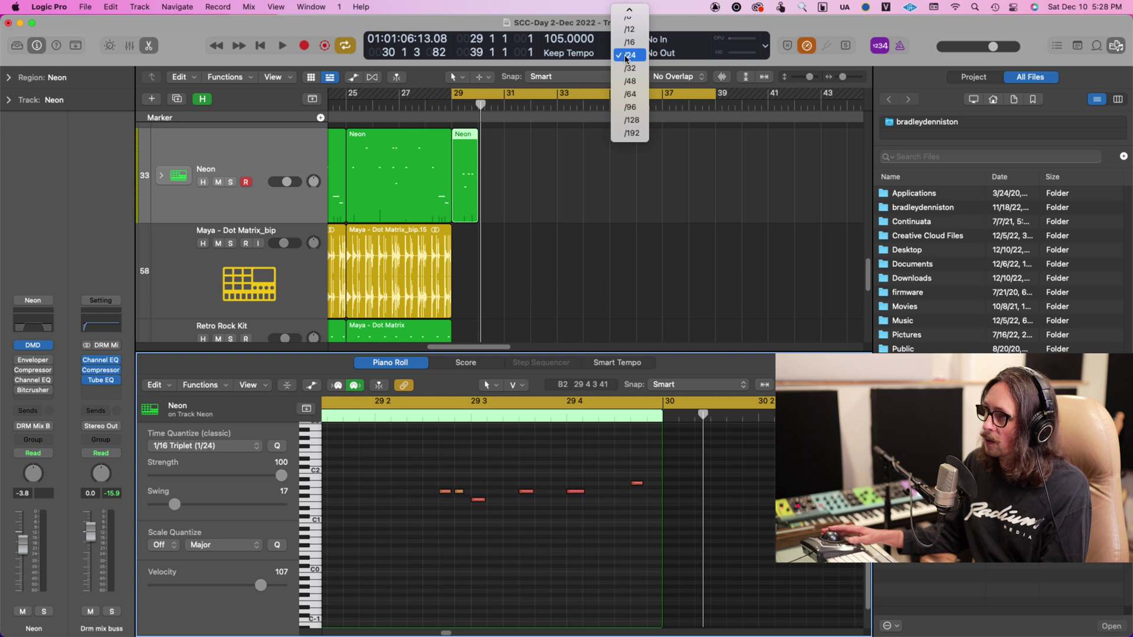
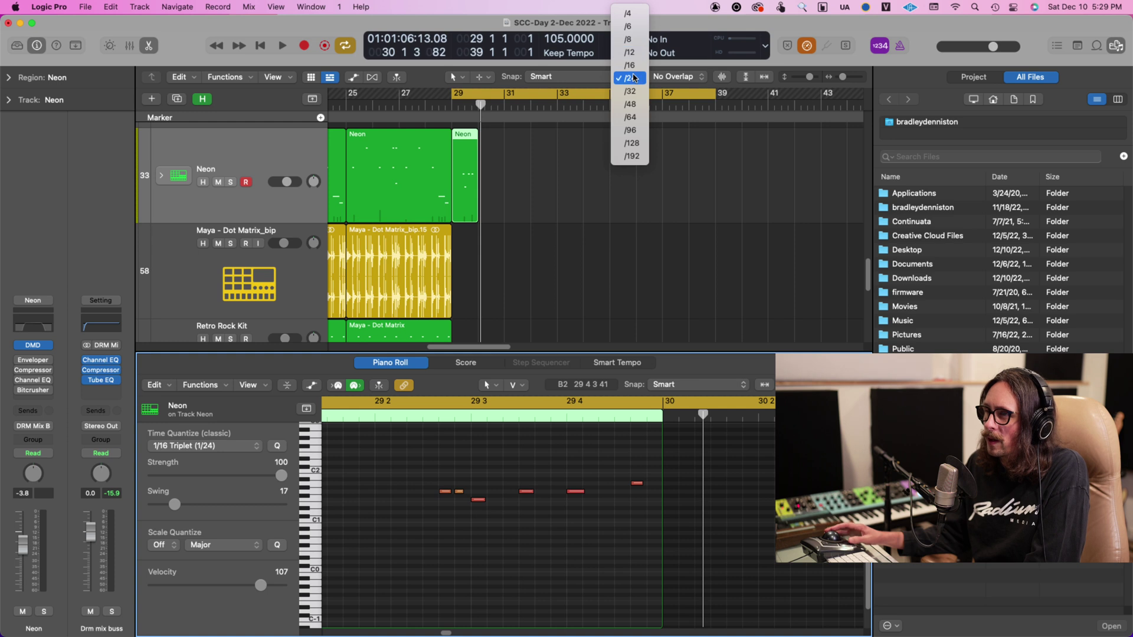
pyautogui.click(639, 53)
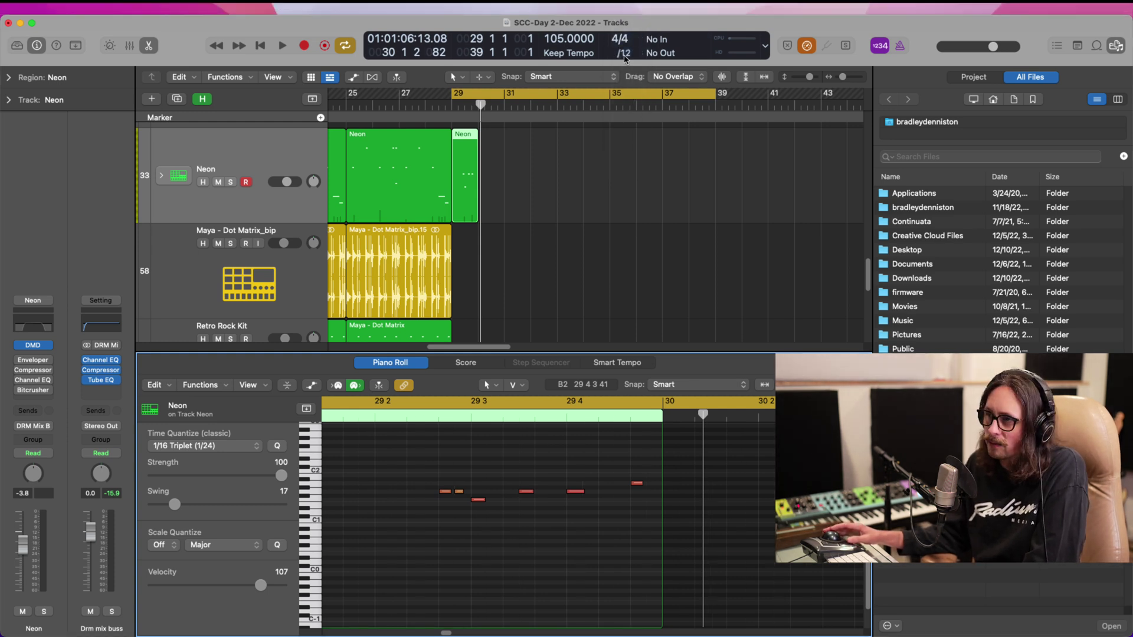
pyautogui.click(625, 56)
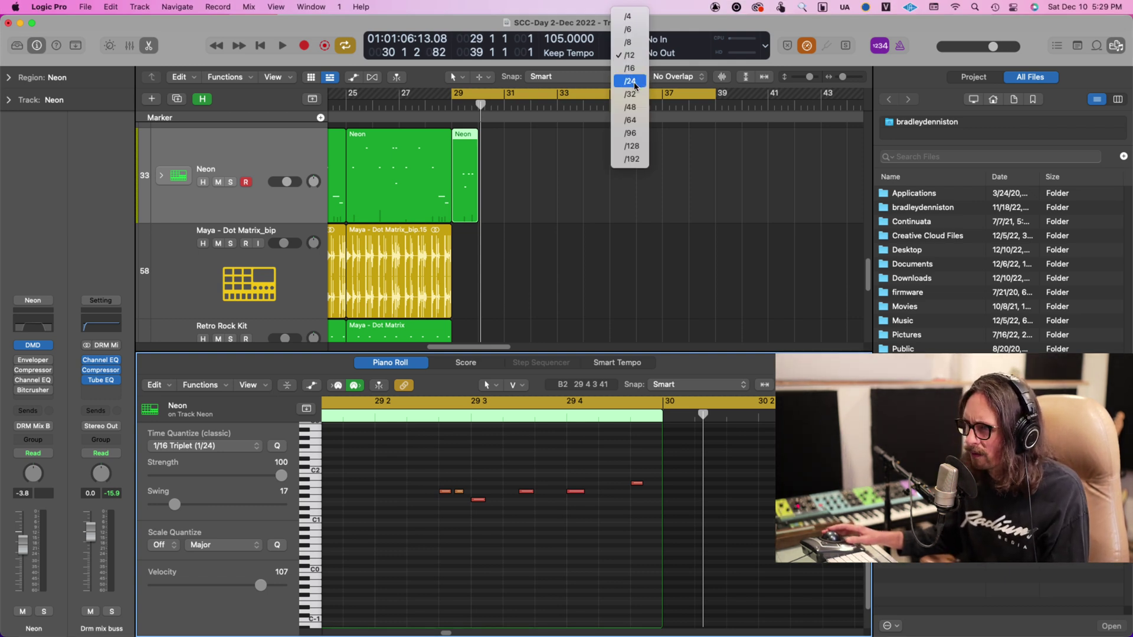
pyautogui.press('Return')
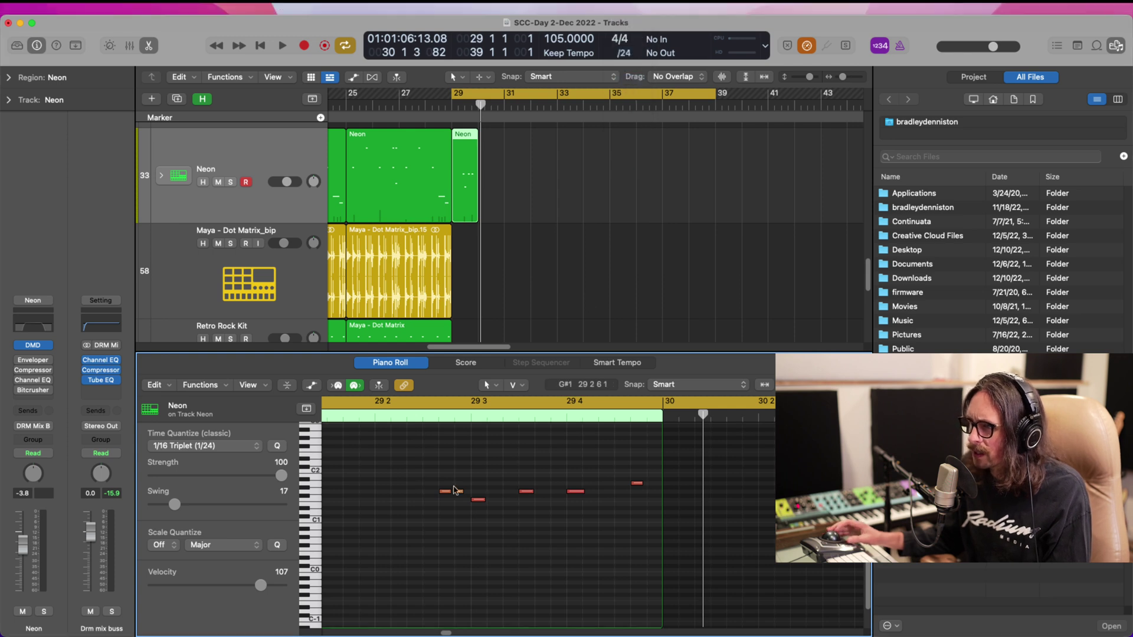
# - Duplicate the last note of the Neon fill, shift both copies one /24 division earlier, and play the fill back
pyautogui.click(419, 420)
pyautogui.press('space')
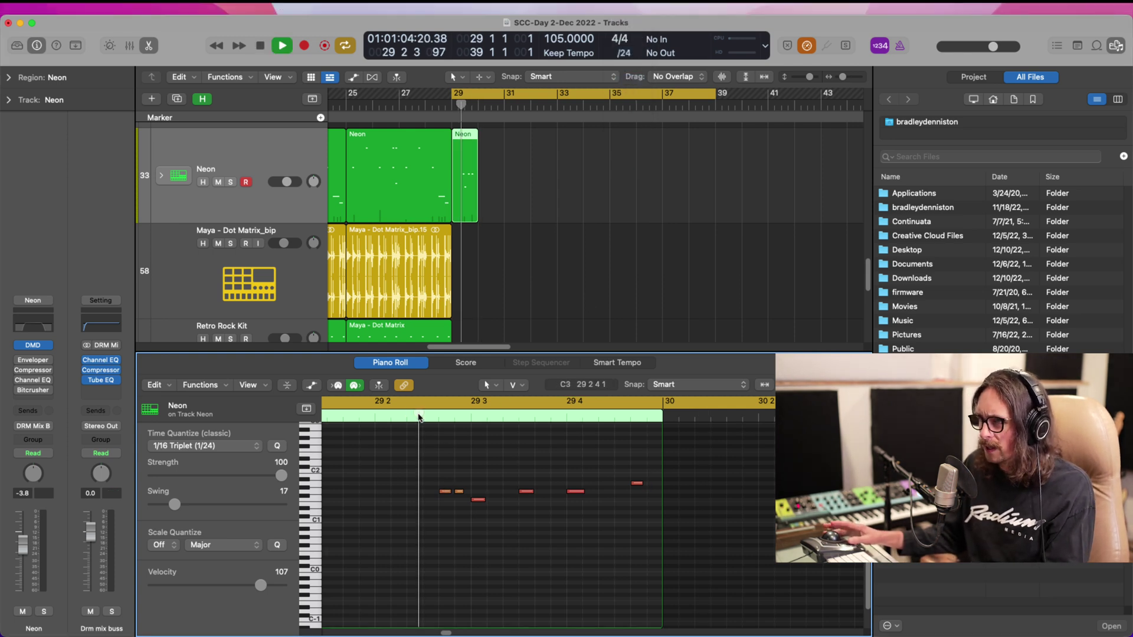
pyautogui.press('space')
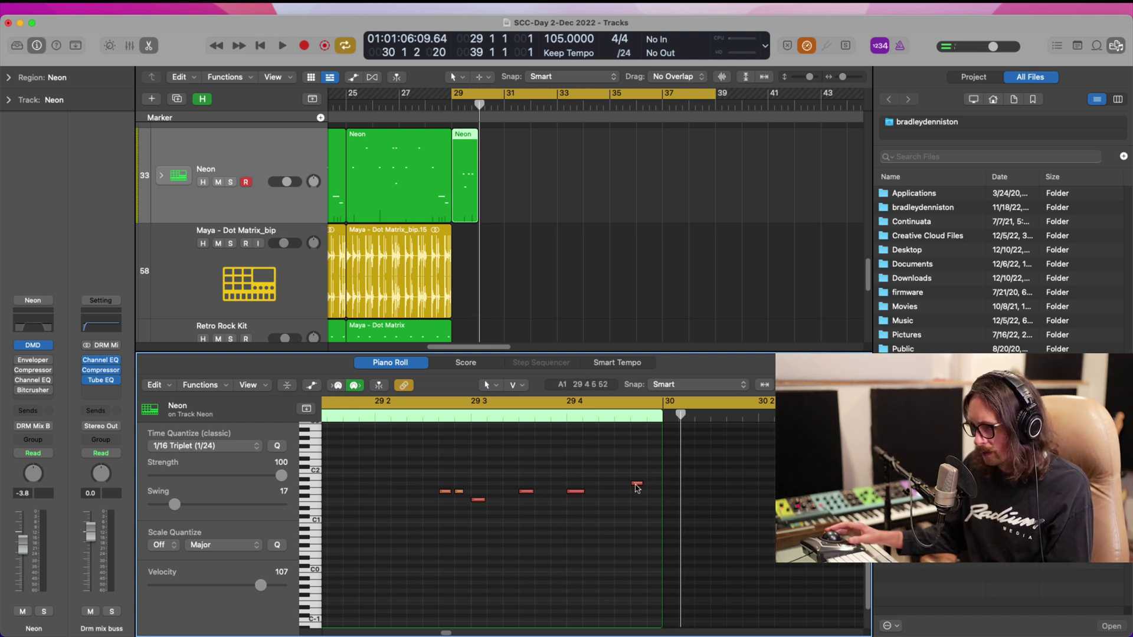
pyautogui.moveTo(636, 484); pyautogui.dragTo(669, 484)
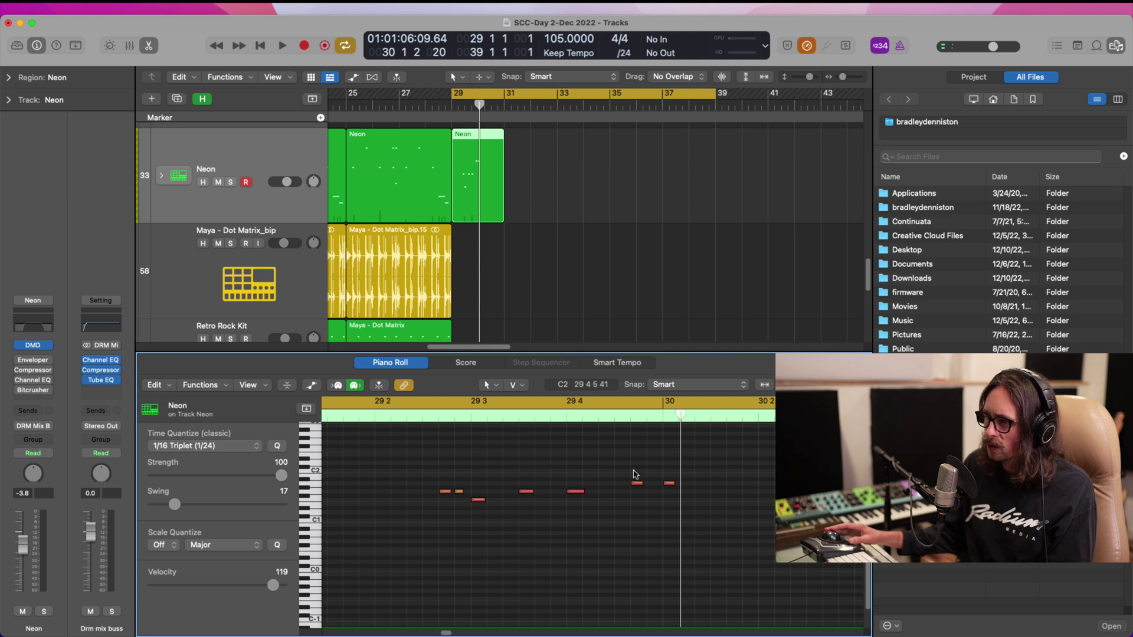
pyautogui.moveTo(637, 484)
pyautogui.mouseDown()
pyautogui.moveTo(620, 483)
pyautogui.moveTo(653, 483)
pyautogui.mouseUp()
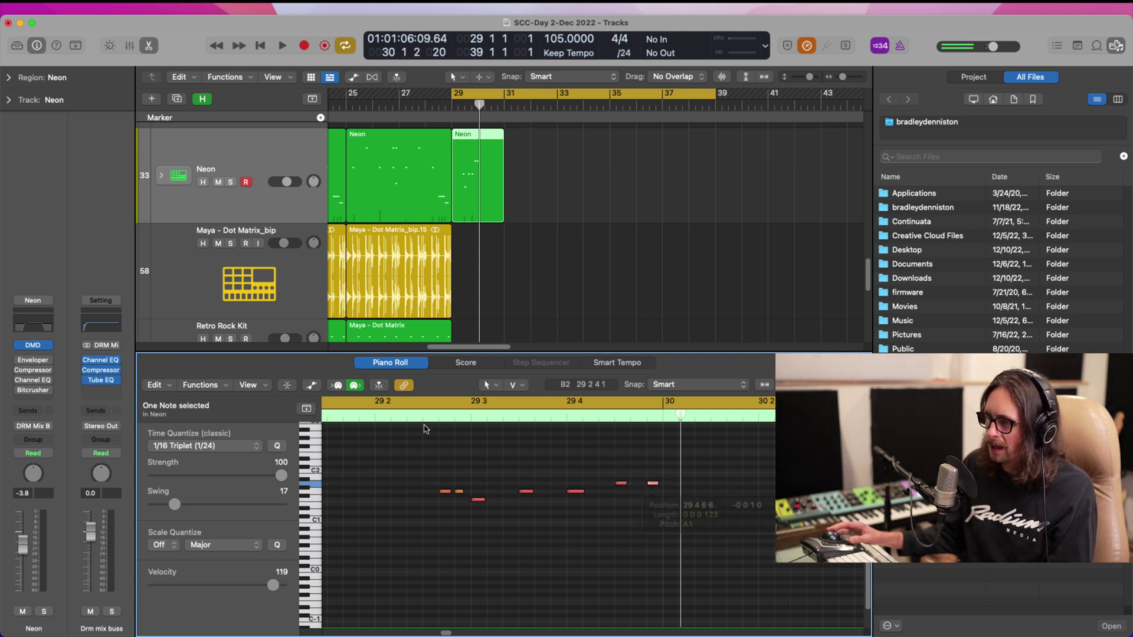
pyautogui.click(417, 420)
pyautogui.press('space')
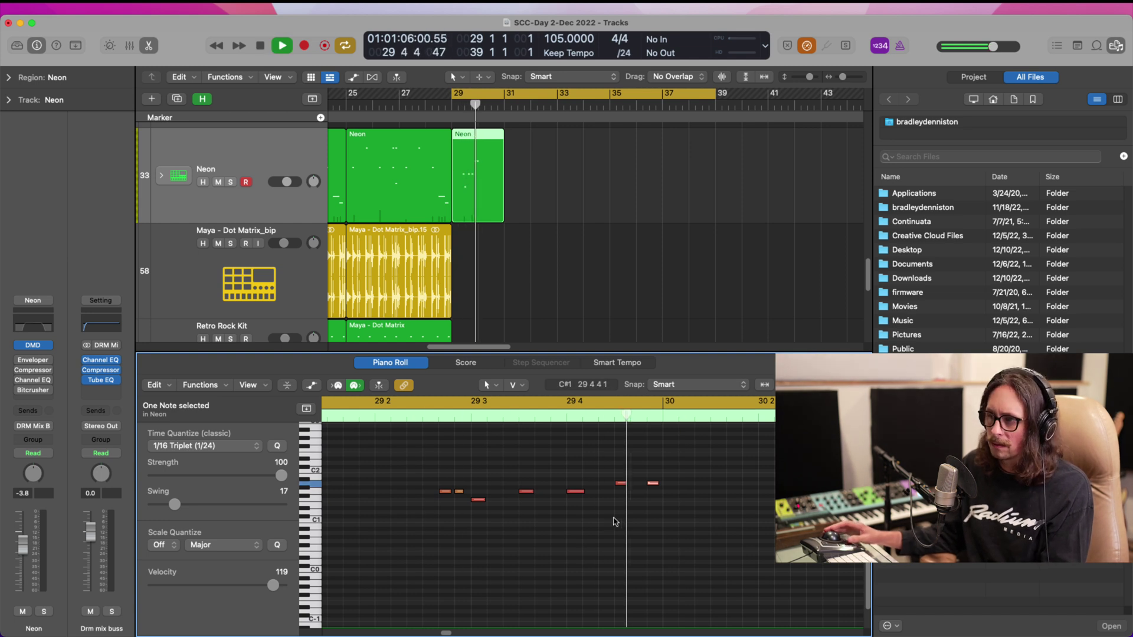
pyautogui.press('space')
# - Lower the Neon fill's final note to F#1 and play the fill back
pyautogui.moveTo(653, 484); pyautogui.dragTo(653, 491)
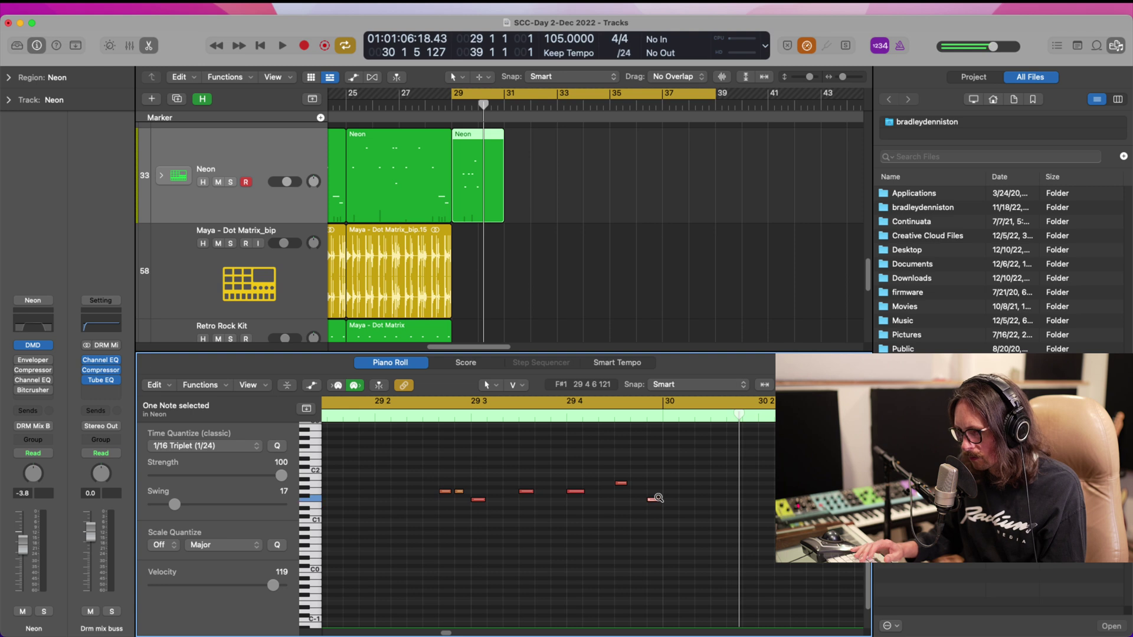
pyautogui.press('Return')
pyautogui.click(419, 408)
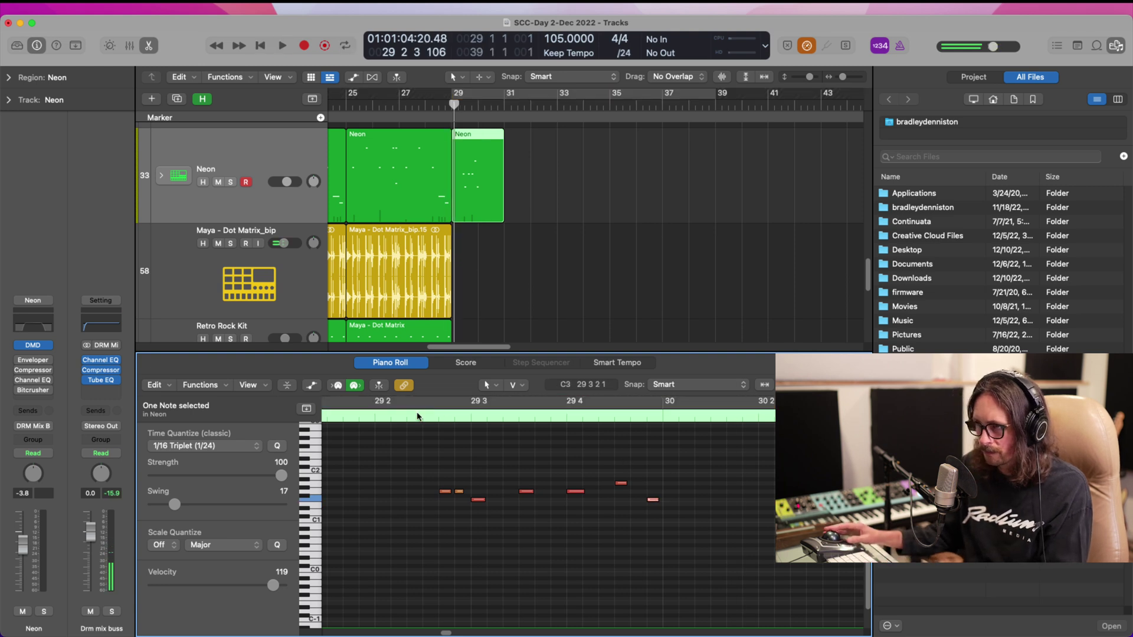
pyautogui.press('space')
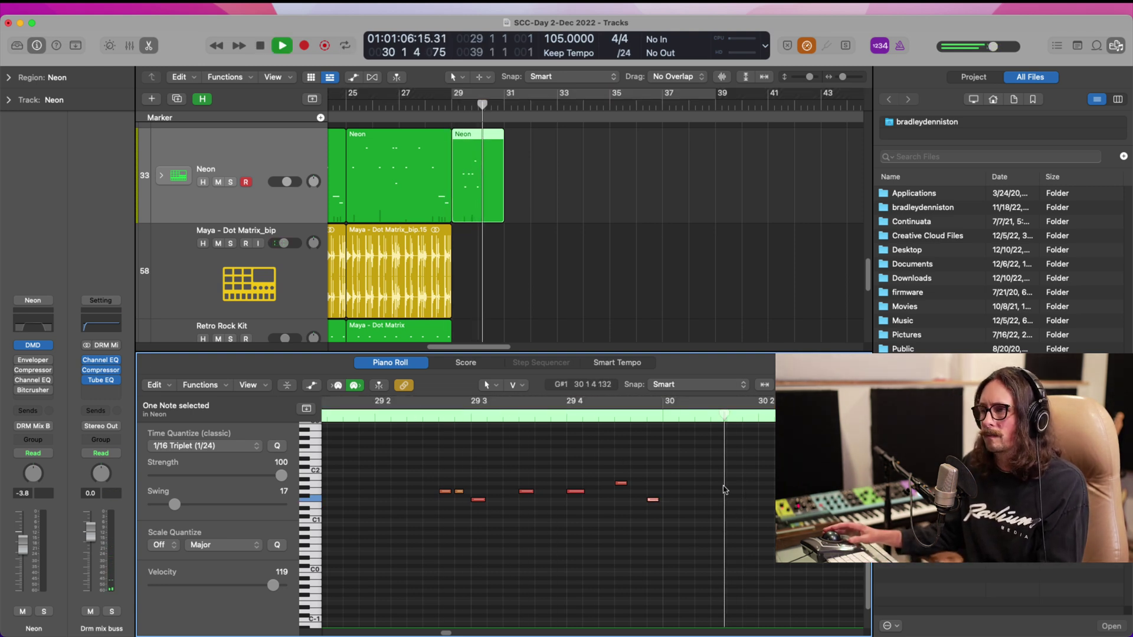
pyautogui.press('space')
pyautogui.click(421, 415)
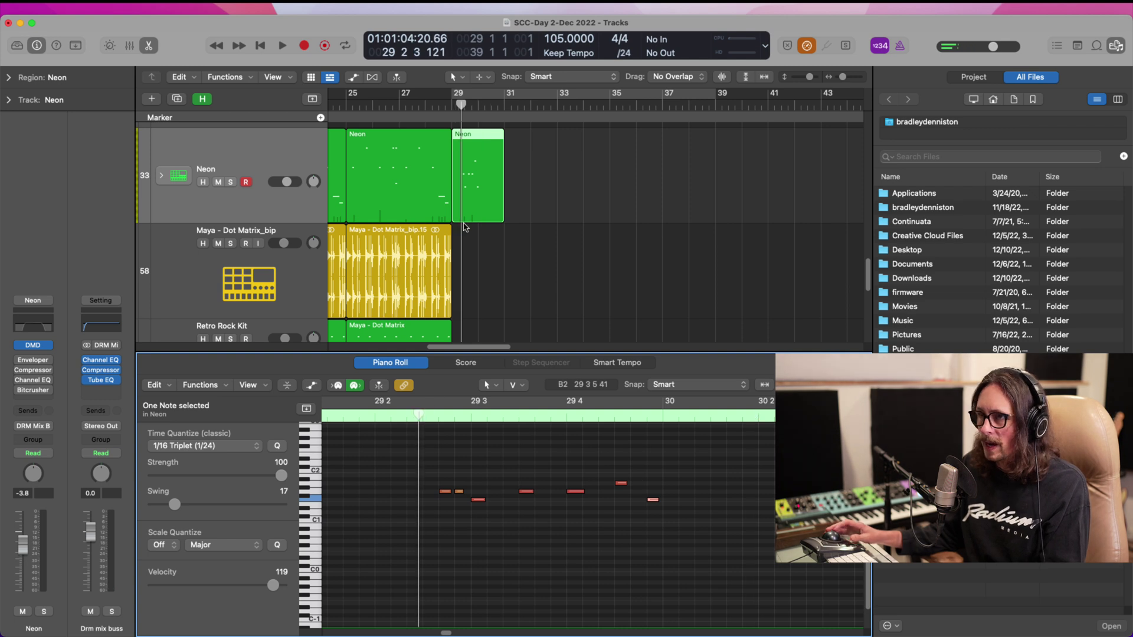
# - Trim the Neon fill region to end at bar 30 by deleting its empty second bar
pyautogui.moveTo(426, 166); pyautogui.dragTo(640, 342)
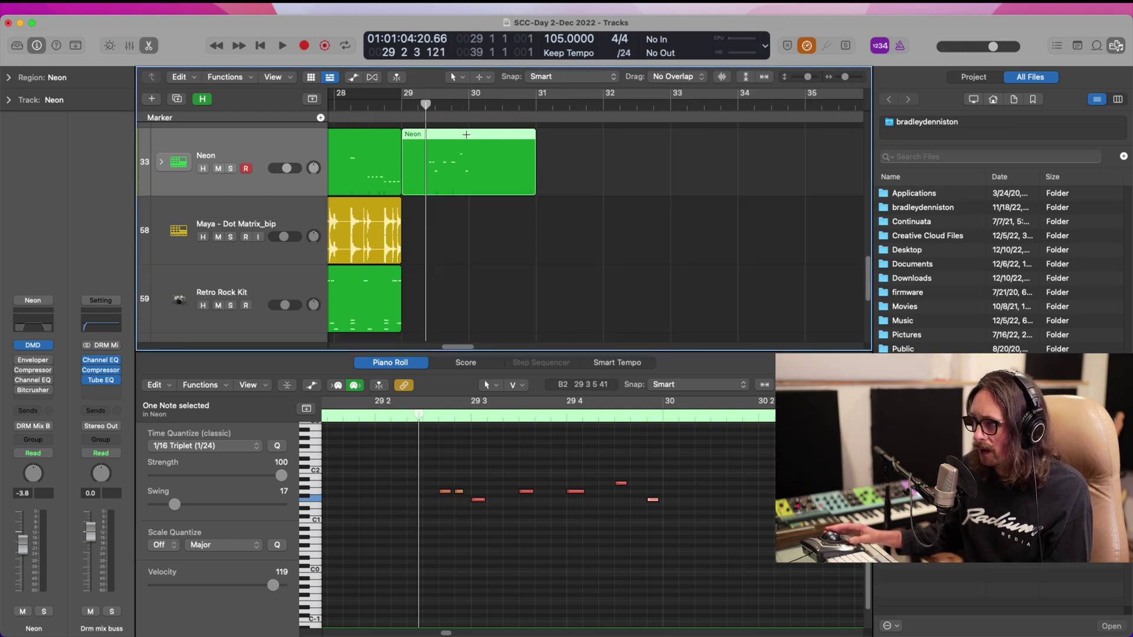
pyautogui.moveTo(466, 134); pyautogui.dragTo(537, 159)
pyautogui.press('Delete')
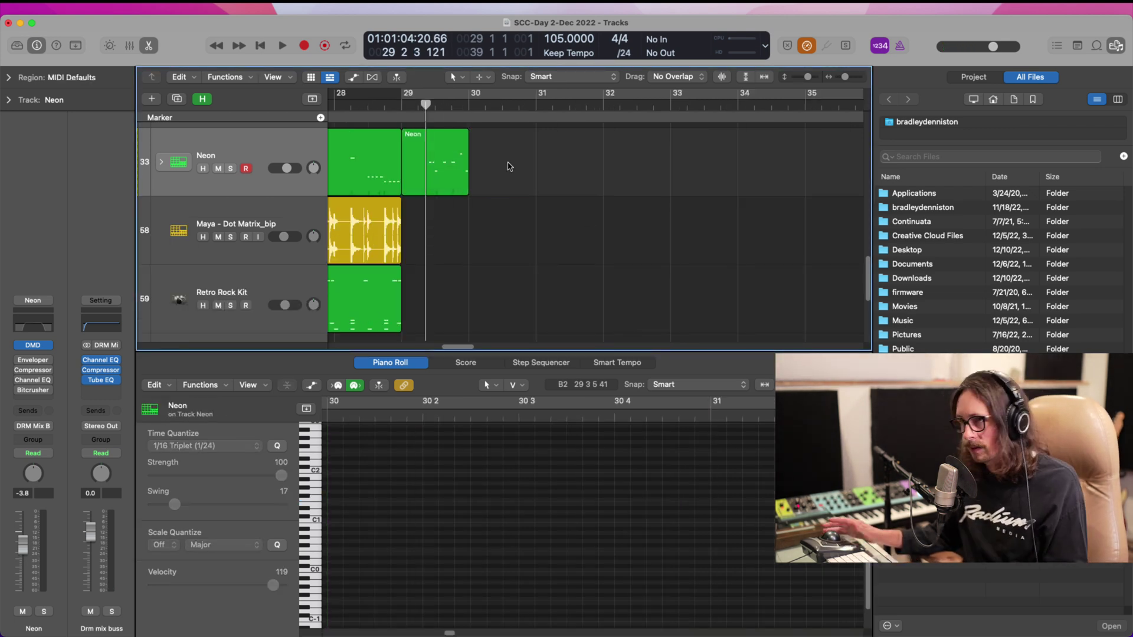
# - Close the editor and copy all the Verse 1 and Prechorus 1 regions so that they start at bar 30
pyautogui.keyDown('ctrl'); pyautogui.keyDown('alt'); pyautogui.click(479, 207); pyautogui.keyUp('alt'); pyautogui.keyUp('ctrl')
pyautogui.keyDown('ctrl'); pyautogui.keyDown('alt'); pyautogui.click(476, 210); pyautogui.keyUp('alt'); pyautogui.keyUp('ctrl')
pyautogui.keyDown('ctrl'); pyautogui.keyDown('alt'); pyautogui.click(477, 212); pyautogui.keyUp('alt'); pyautogui.keyUp('ctrl')
pyautogui.keyDown('ctrl'); pyautogui.keyDown('alt'); pyautogui.click(477, 212); pyautogui.keyUp('alt'); pyautogui.keyUp('ctrl')
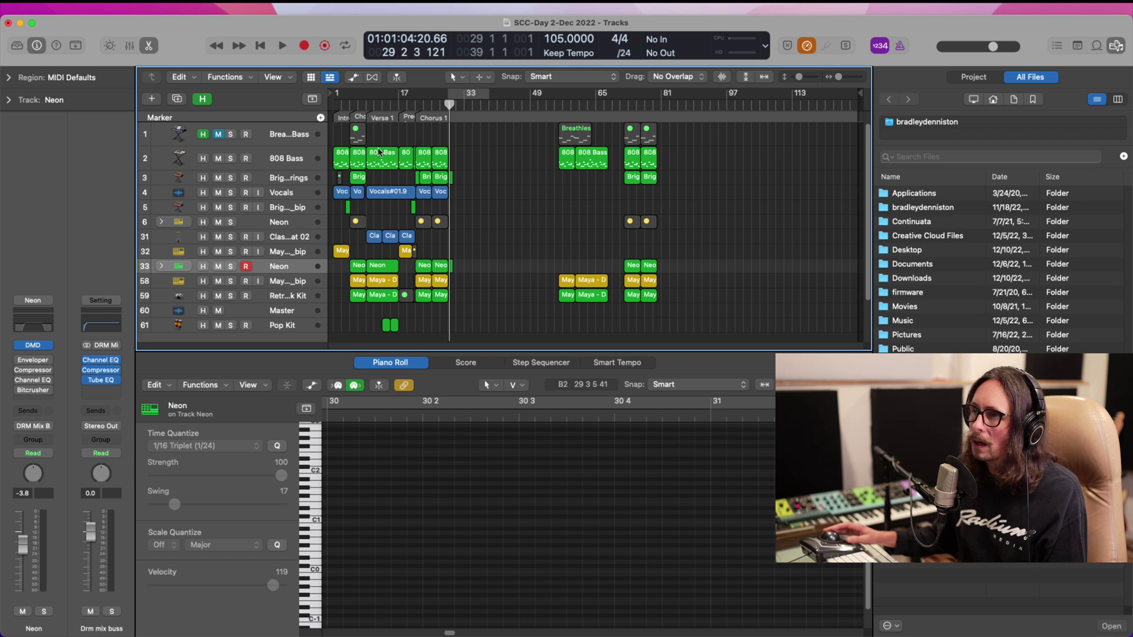
pyautogui.moveTo(350, 138); pyautogui.dragTo(391, 198)
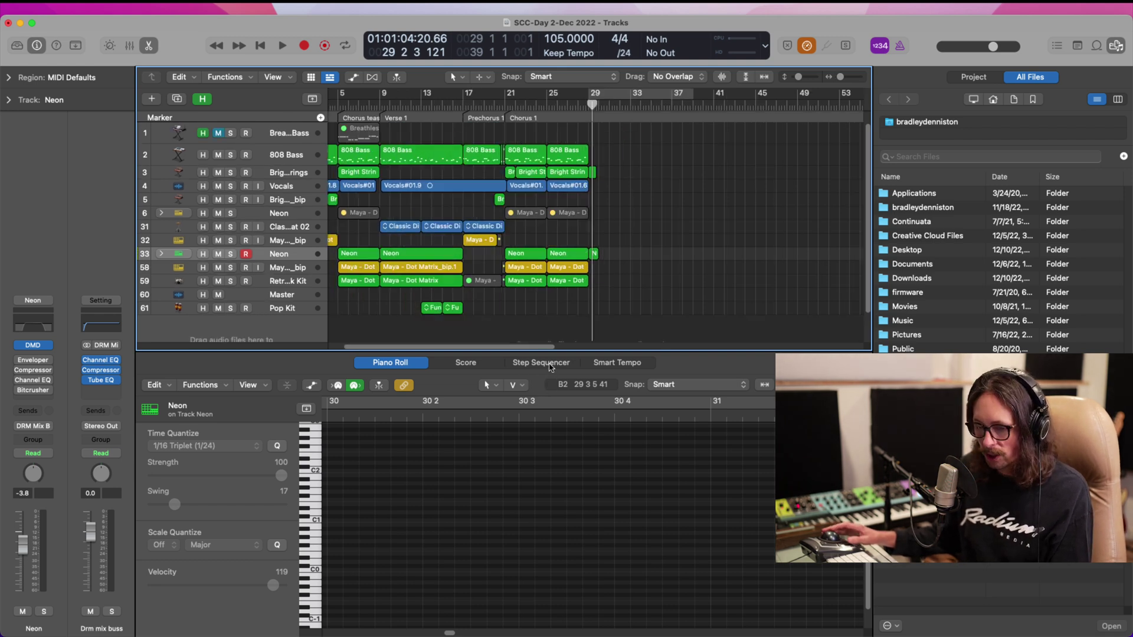
pyautogui.press('e')
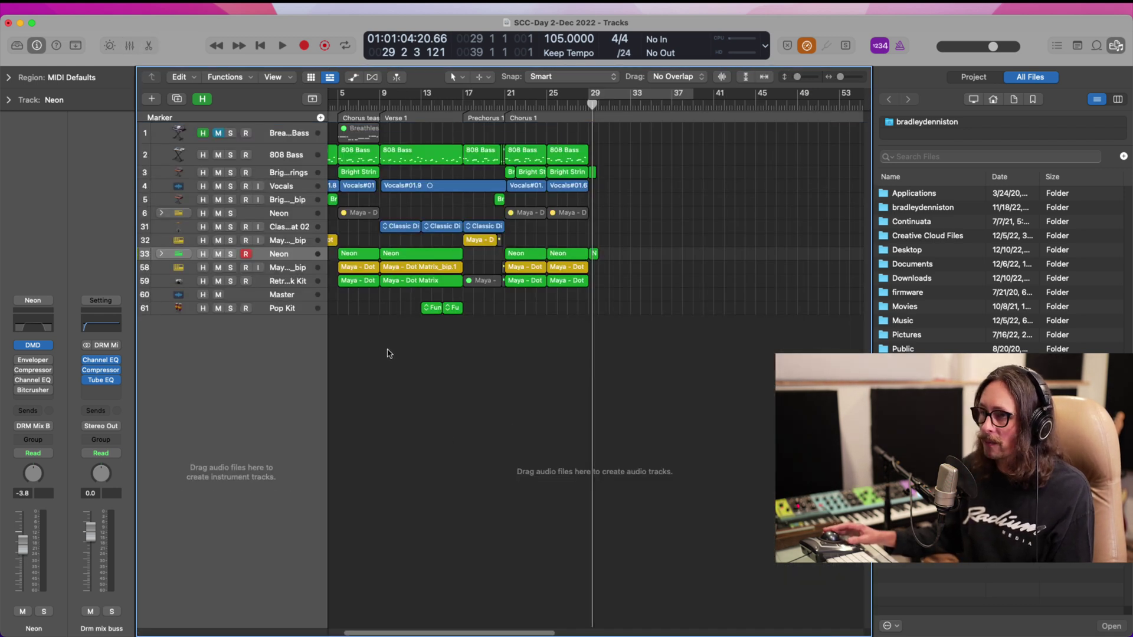
pyautogui.moveTo(389, 349); pyautogui.dragTo(571, 307)
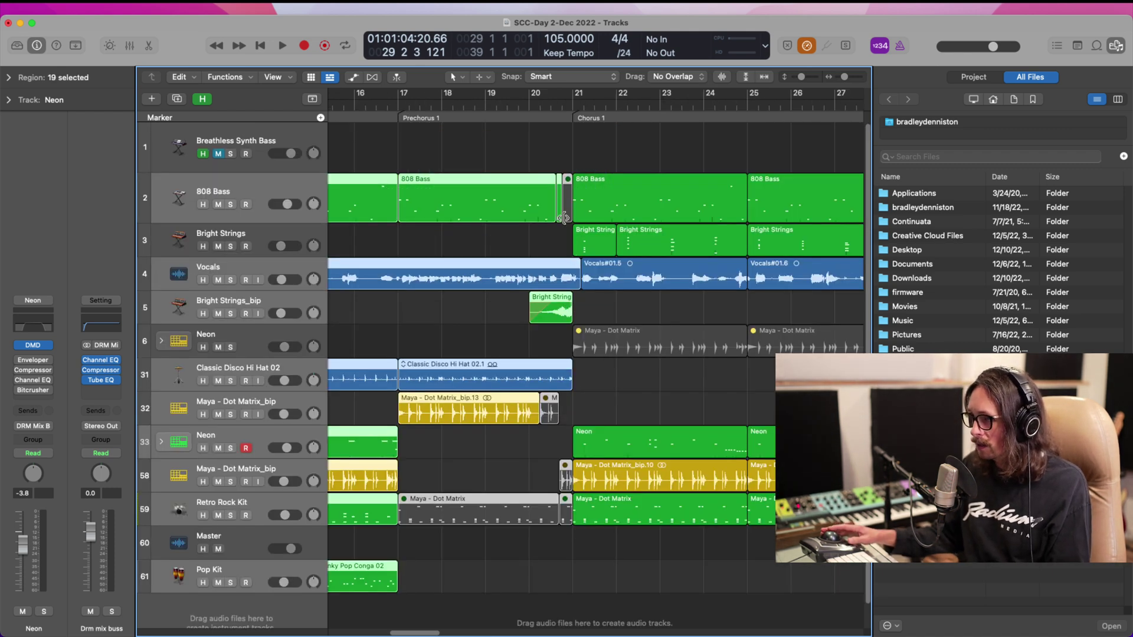
pyautogui.keyDown('ctrl'); pyautogui.keyDown('alt'); pyautogui.click(484, 277); pyautogui.keyUp('alt'); pyautogui.keyUp('ctrl')
pyautogui.moveTo(416, 161); pyautogui.dragTo(633, 171)
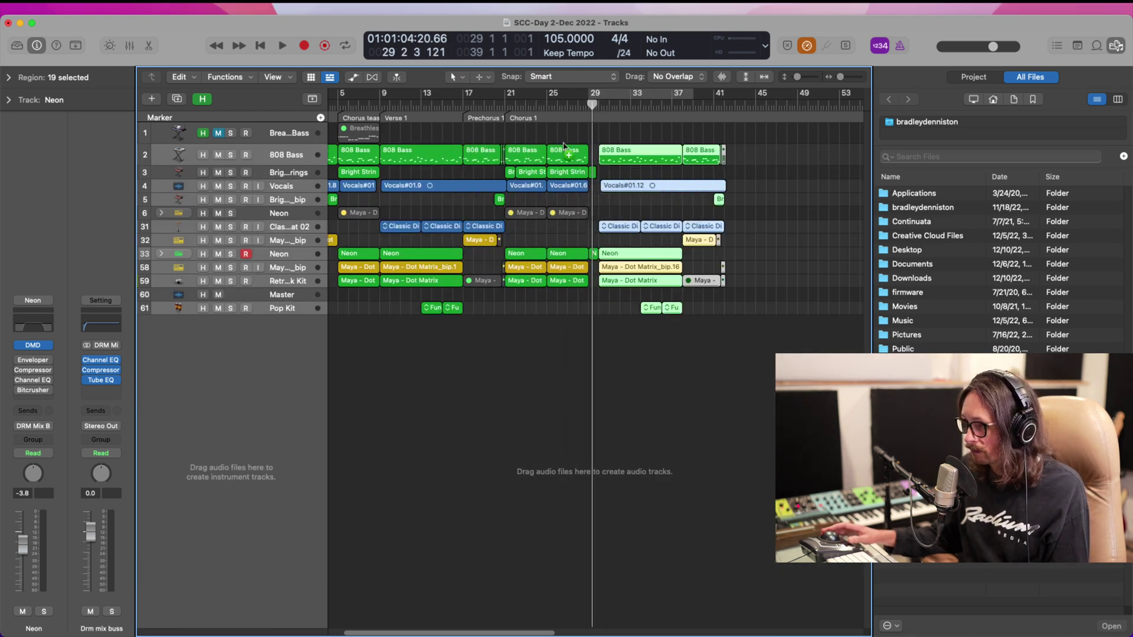
pyautogui.moveTo(560, 138); pyautogui.dragTo(664, 340)
pyautogui.keyDown('ctrl'); pyautogui.keyDown('alt'); pyautogui.click(481, 245); pyautogui.keyUp('alt'); pyautogui.keyUp('ctrl')
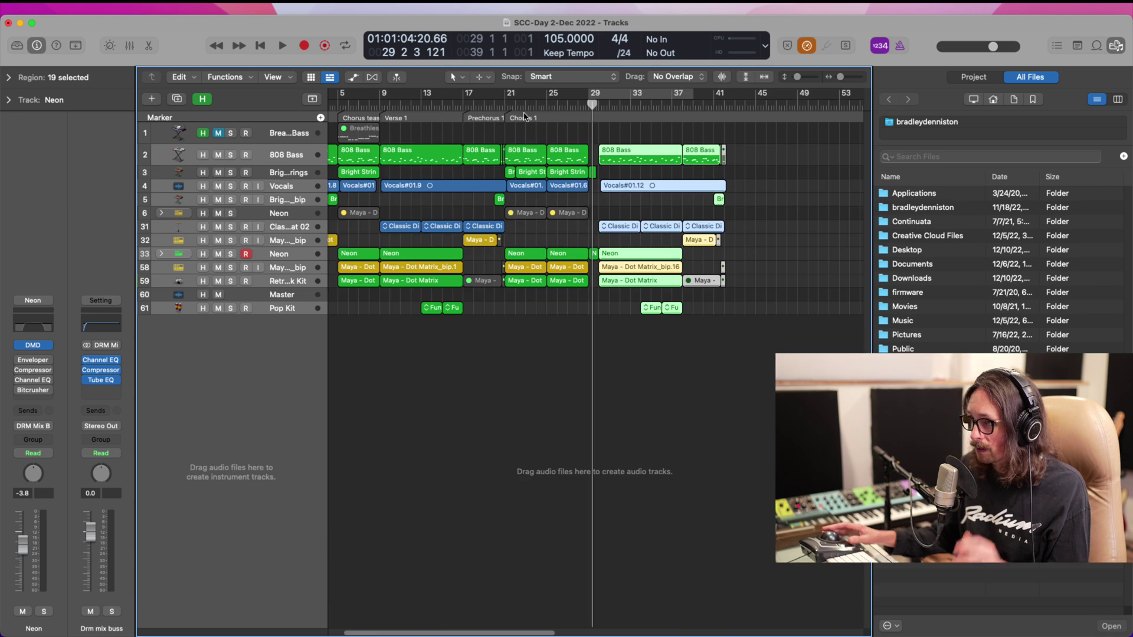
# - Play the transition from the end of Chorus 1 through the fill into the copied verse
pyautogui.doubleClick(566, 108)
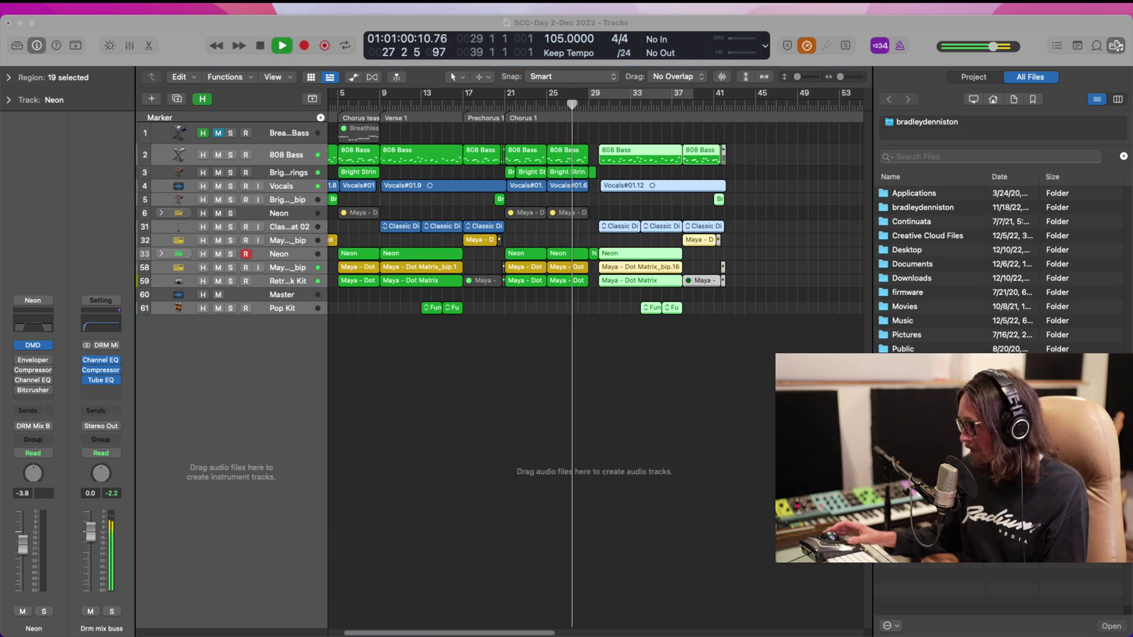
pyautogui.click(697, 303)
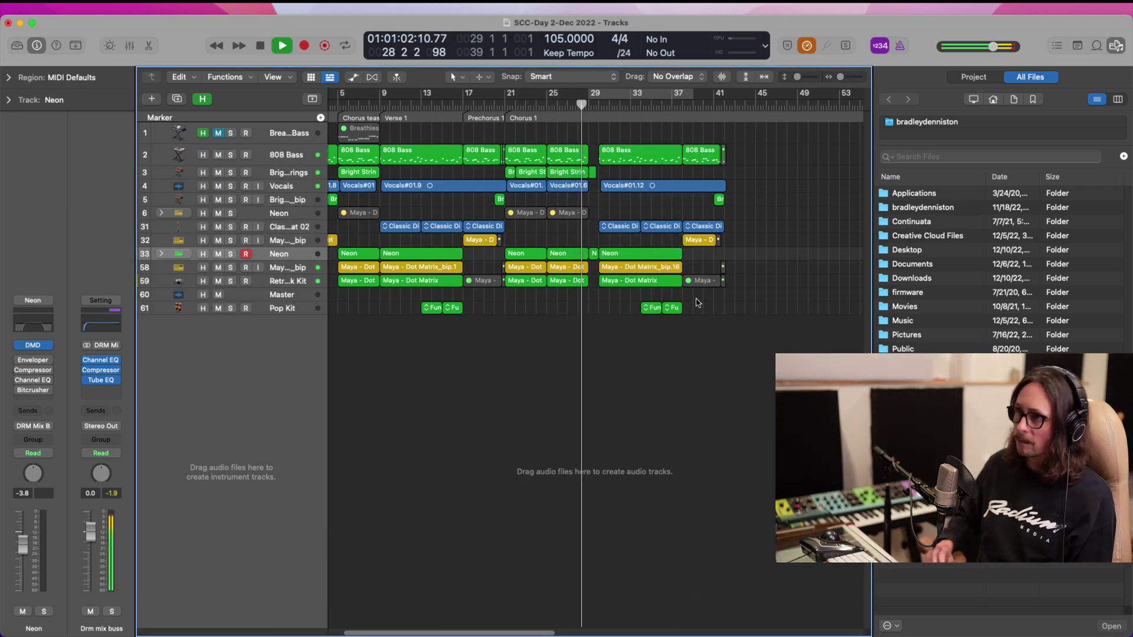
pyautogui.press('space')
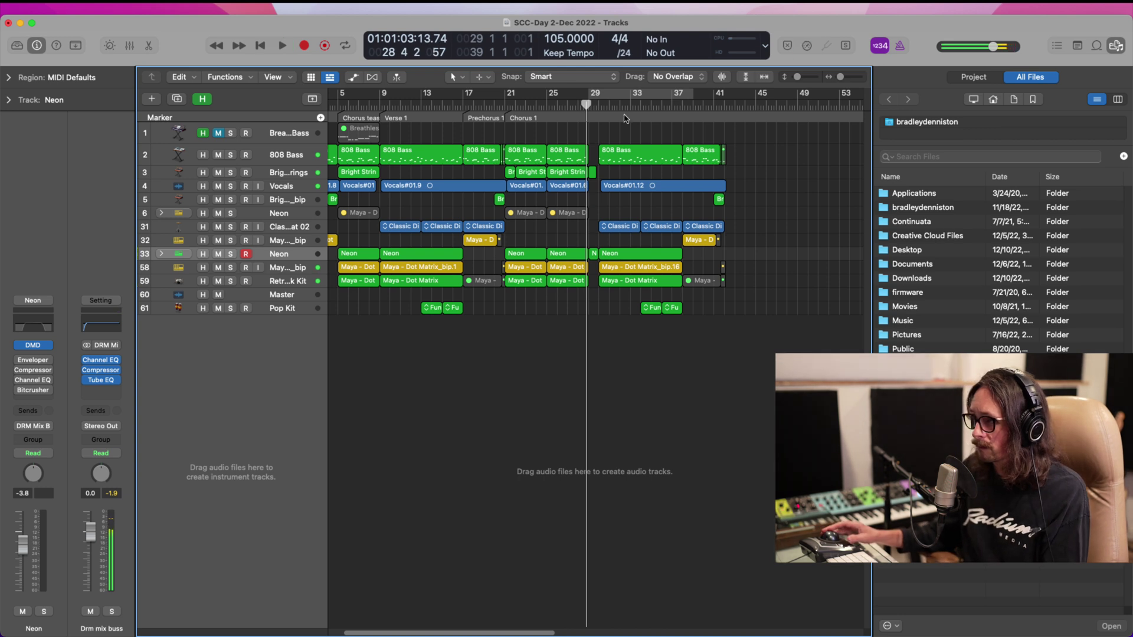
pyautogui.press('space')
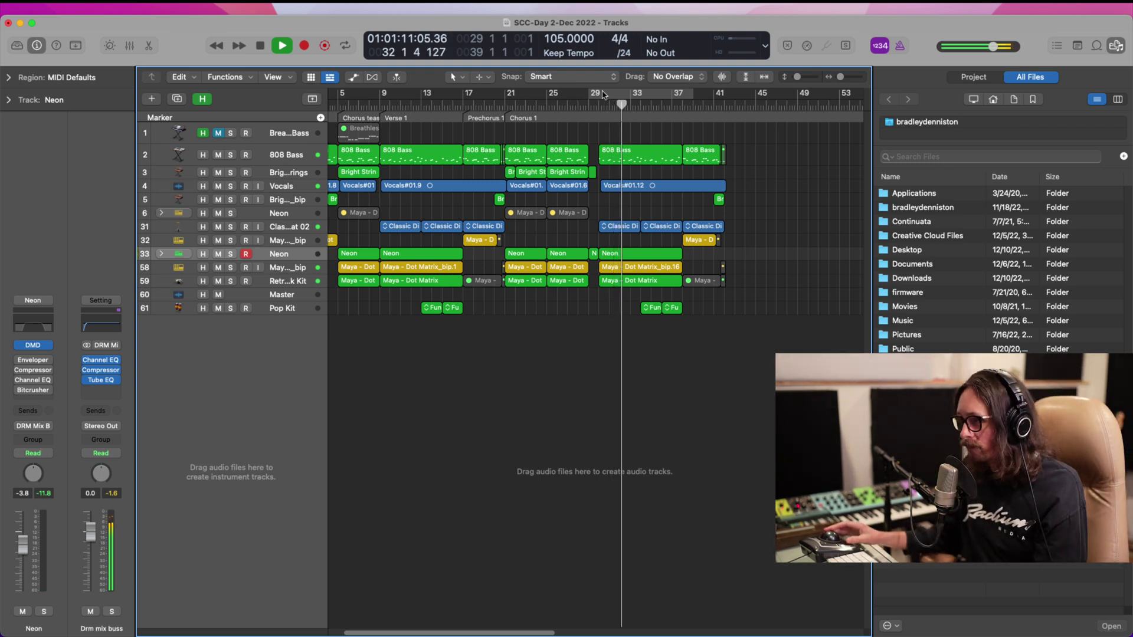
pyautogui.click(589, 104)
pyautogui.moveTo(556, 153); pyautogui.dragTo(664, 397)
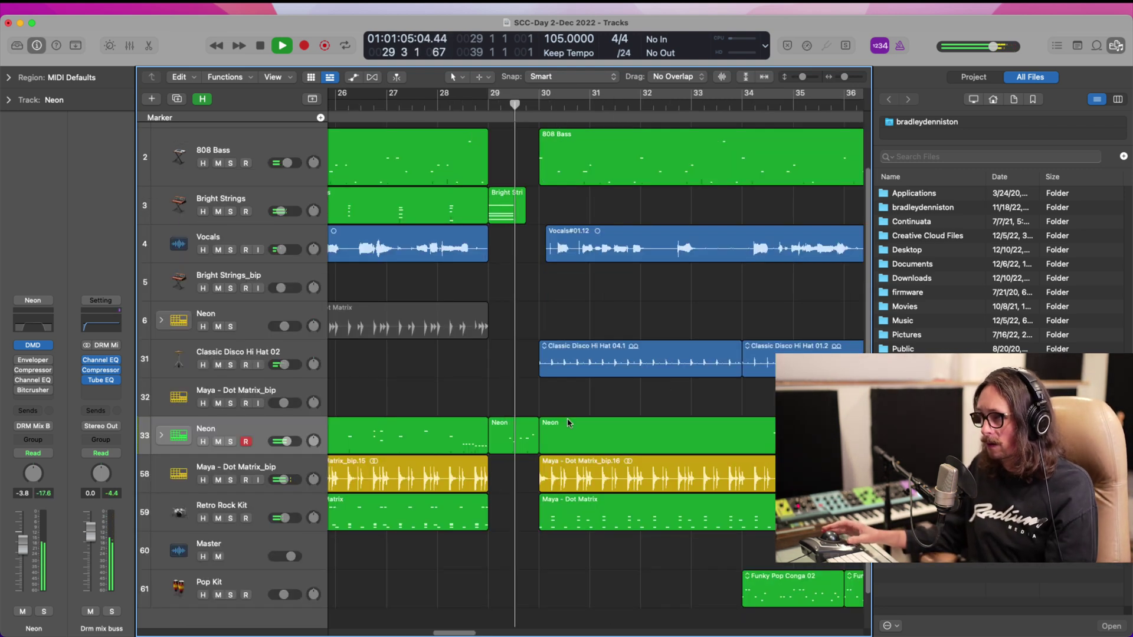
# - Move the Neon fill's final F#1 note back beneath the last A1 note, play the result, and close the editor
pyautogui.doubleClick(502, 437)
pyautogui.press('space')
pyautogui.hscroll(-3, 532, 507)
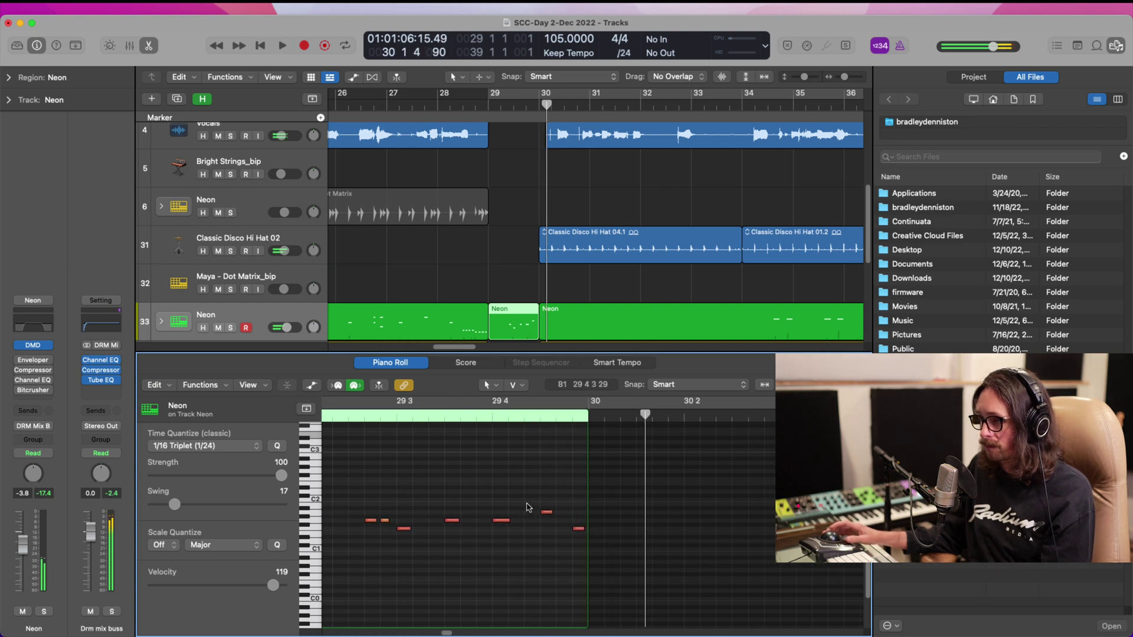
pyautogui.click(578, 529)
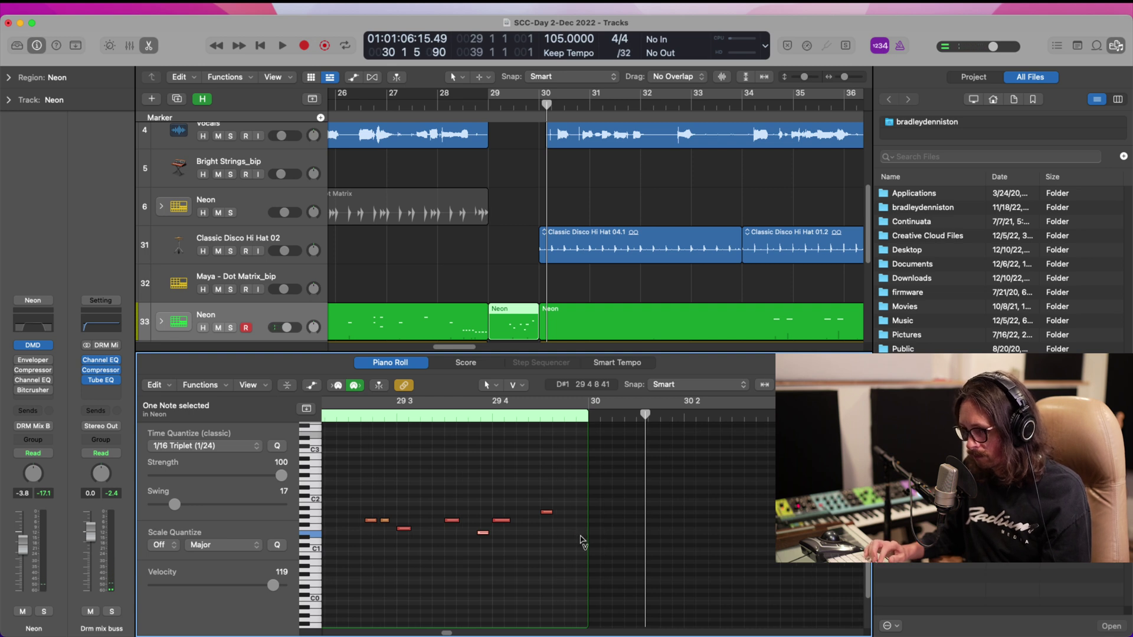
pyautogui.moveTo(483, 534); pyautogui.dragTo(545, 534)
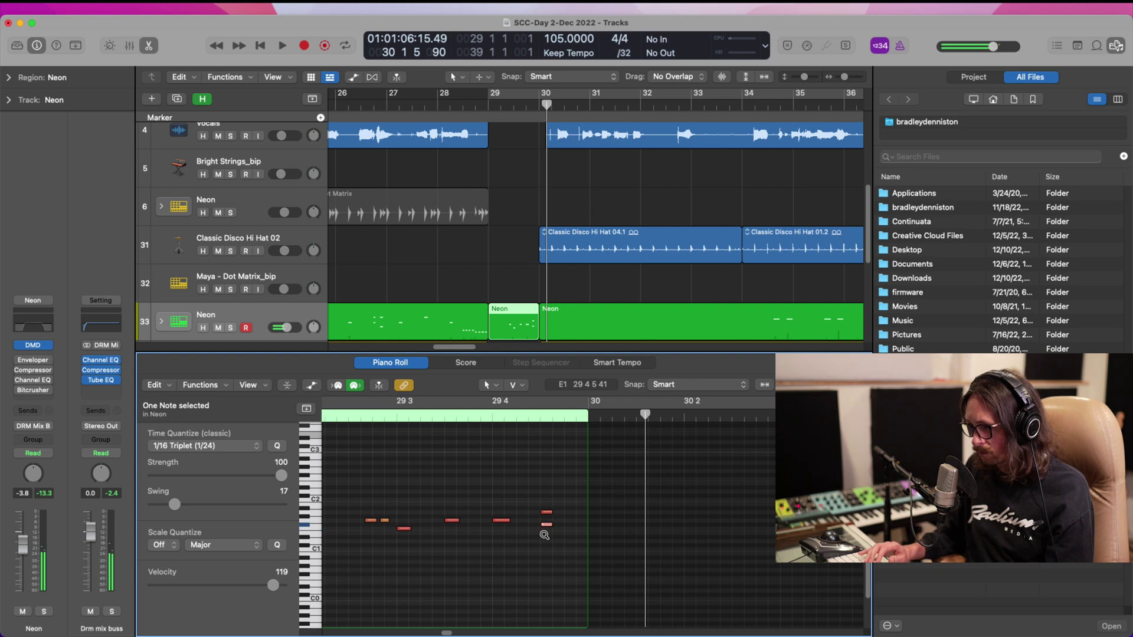
pyautogui.press('space')
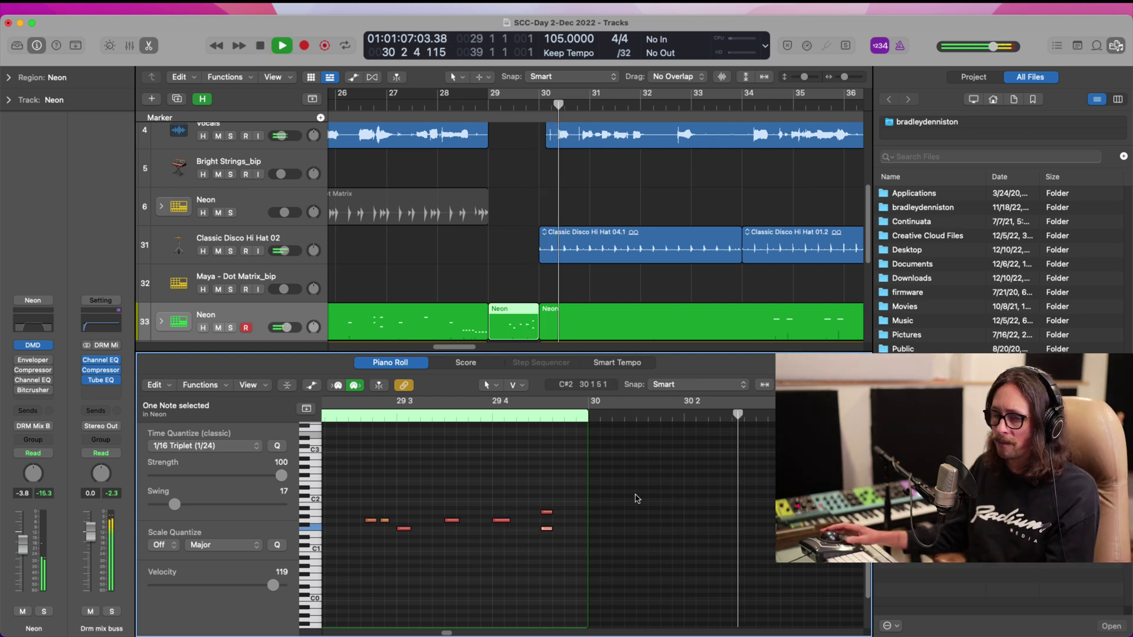
pyautogui.press('p')
# - Play the transition from around bar 27 and delete the copied vocal region at bar 30
pyautogui.keyDown('ctrl'); pyautogui.keyDown('alt'); pyautogui.click(603, 451); pyautogui.keyUp('alt'); pyautogui.keyUp('ctrl')
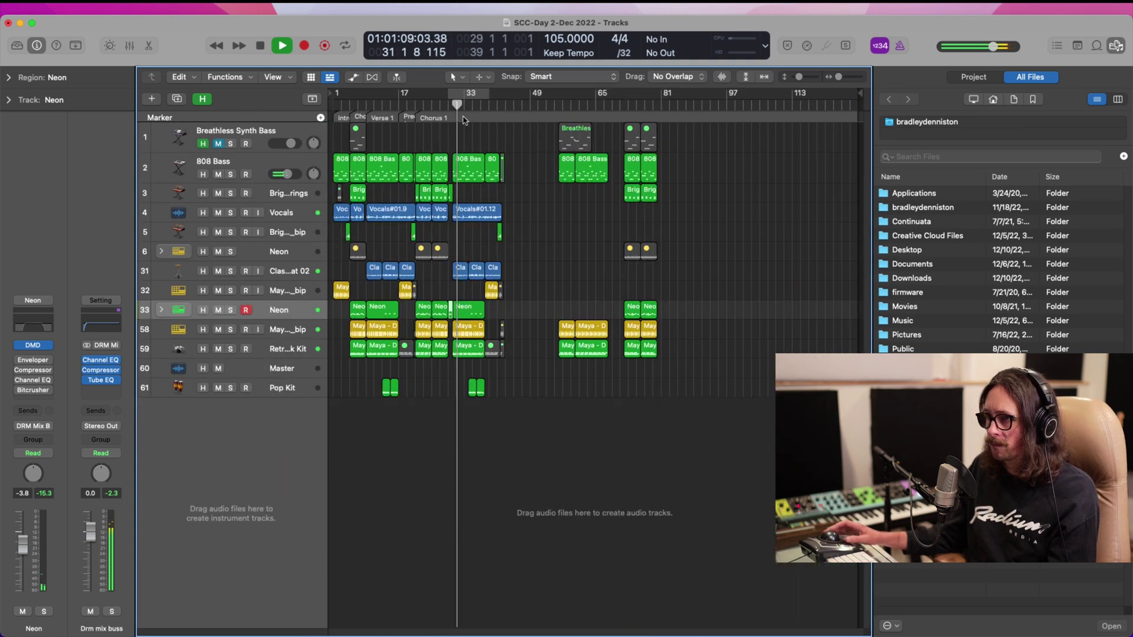
pyautogui.click(440, 106)
pyautogui.keyDown('ctrl'); pyautogui.keyDown('alt'); pyautogui.click(411, 184); pyautogui.keyUp('alt'); pyautogui.keyUp('ctrl')
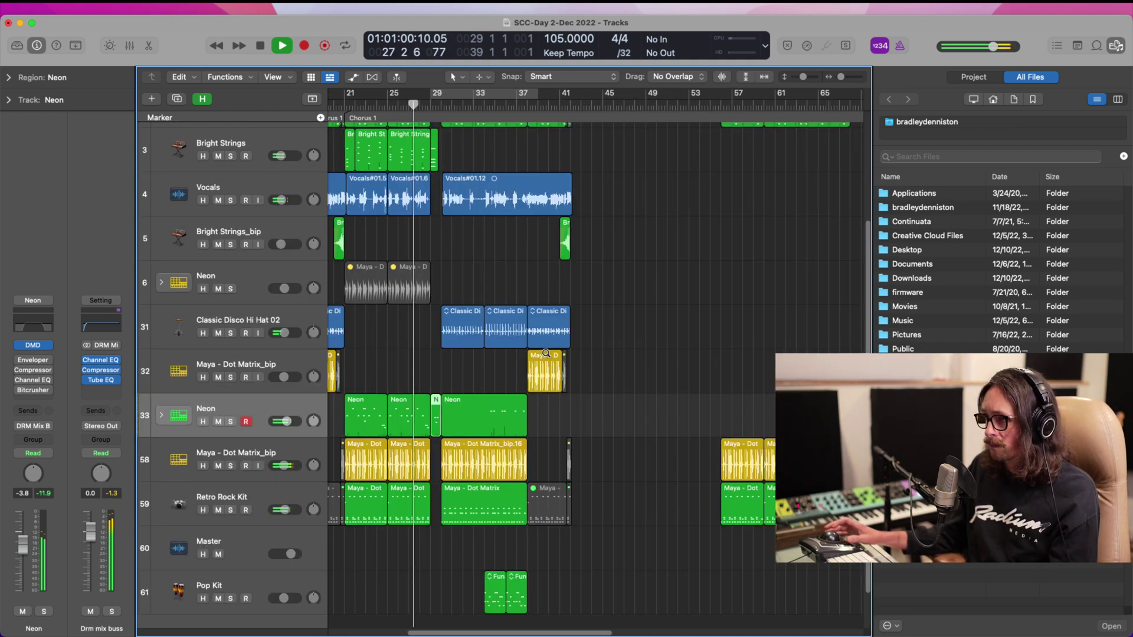
pyautogui.click(468, 203)
pyautogui.press('Delete')
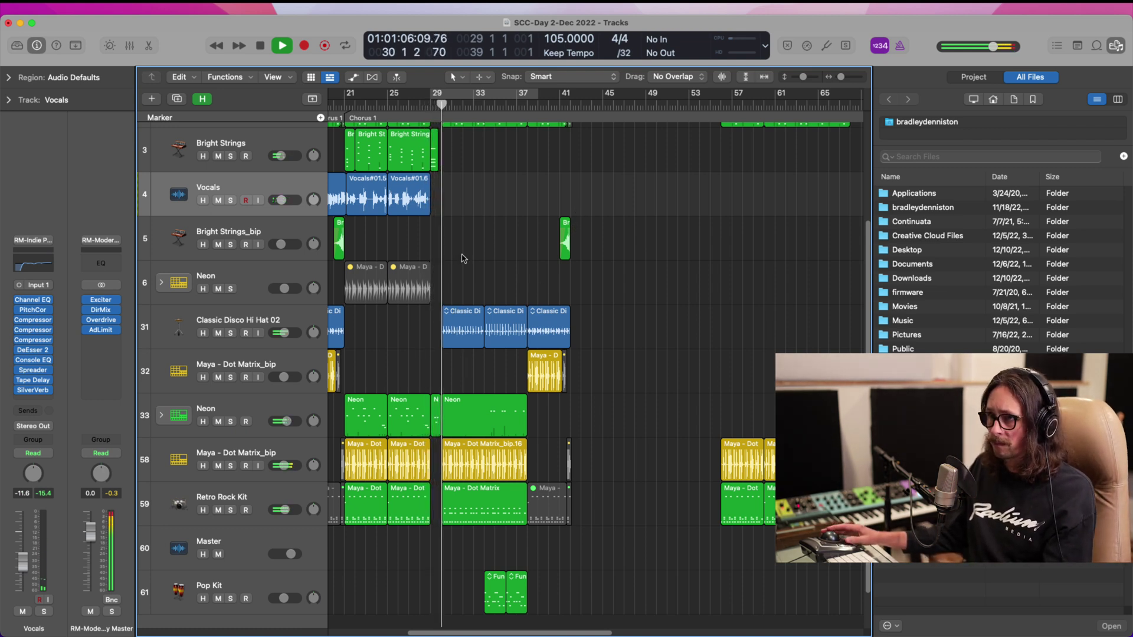
pyautogui.press('space')
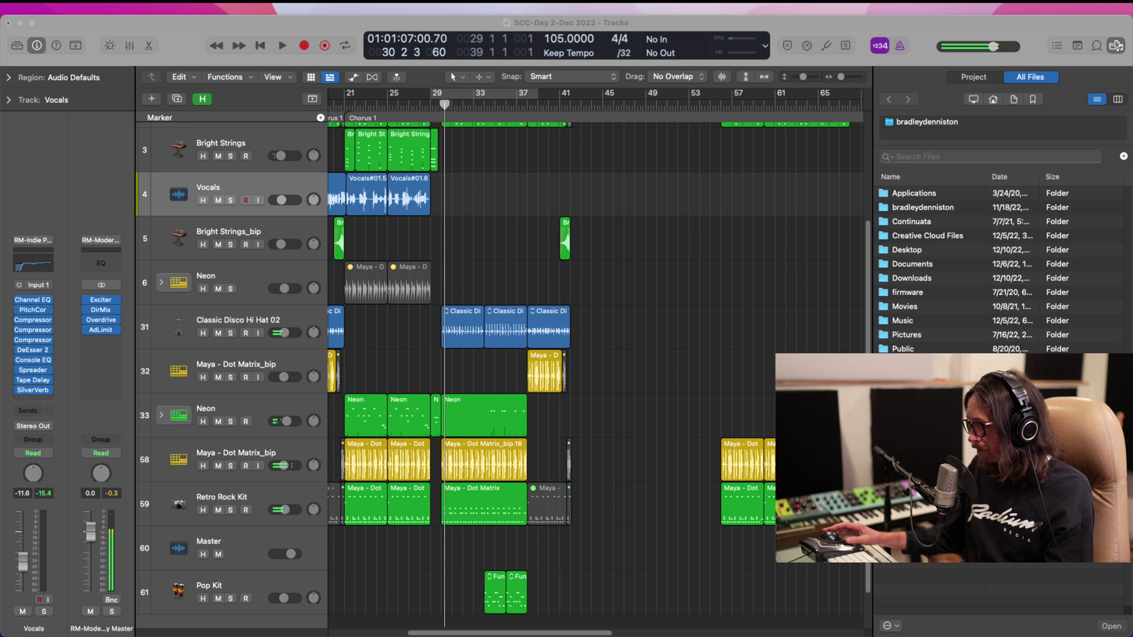
# - Duplicate the Bright Strings track and move the held chord region at bar 29 onto the new track
pyautogui.click(489, 258)
pyautogui.scroll(3, 489, 258)
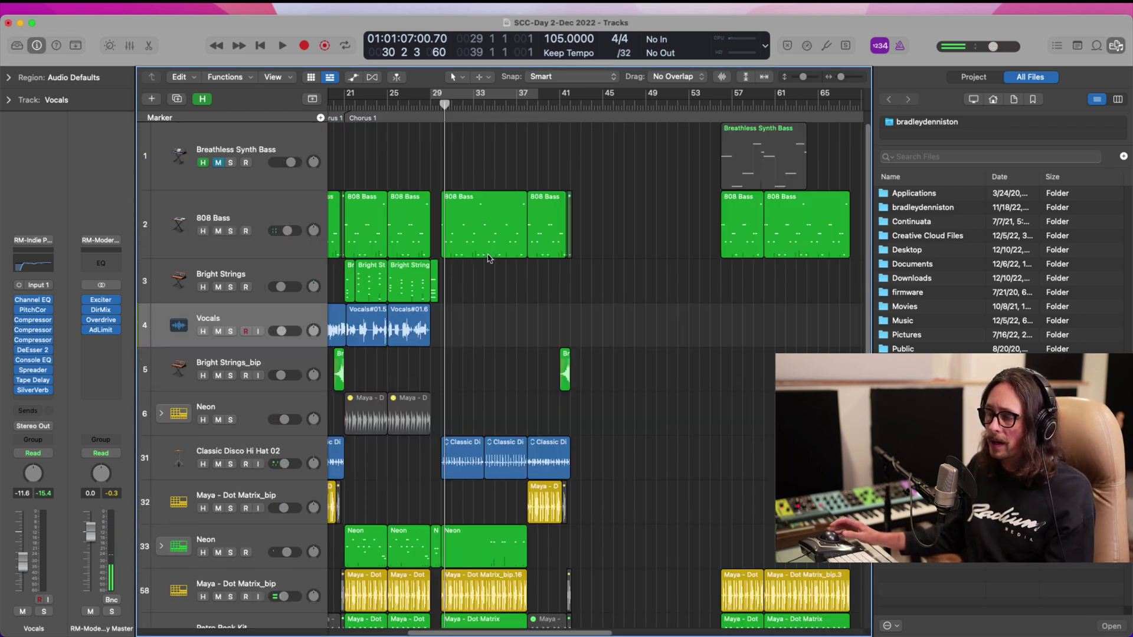
pyautogui.click(277, 269)
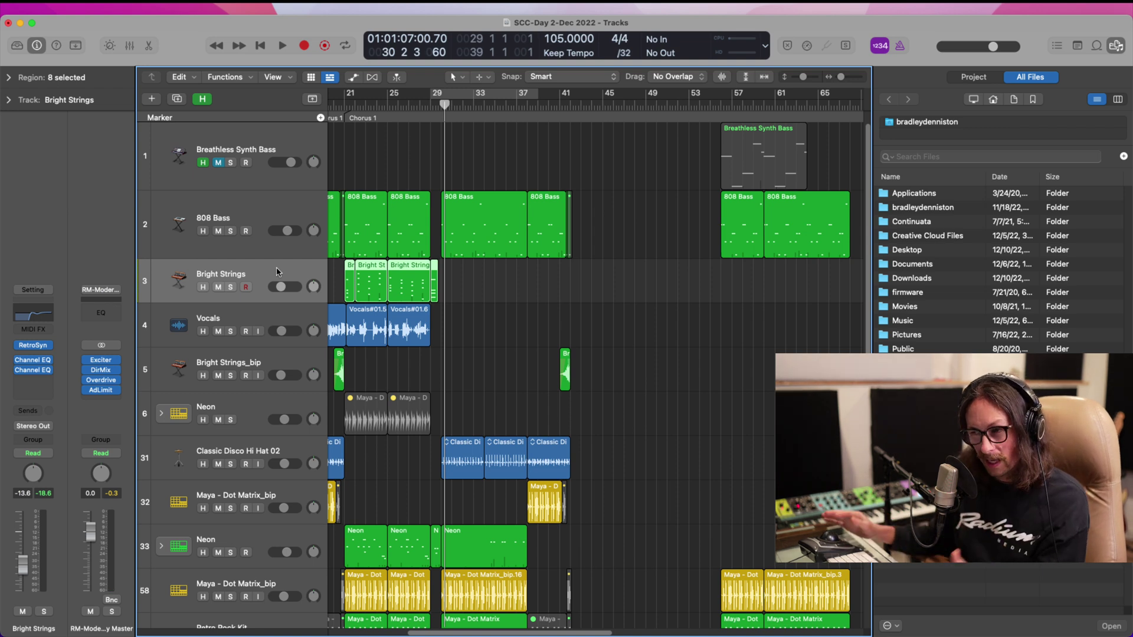
pyautogui.press('super+d')
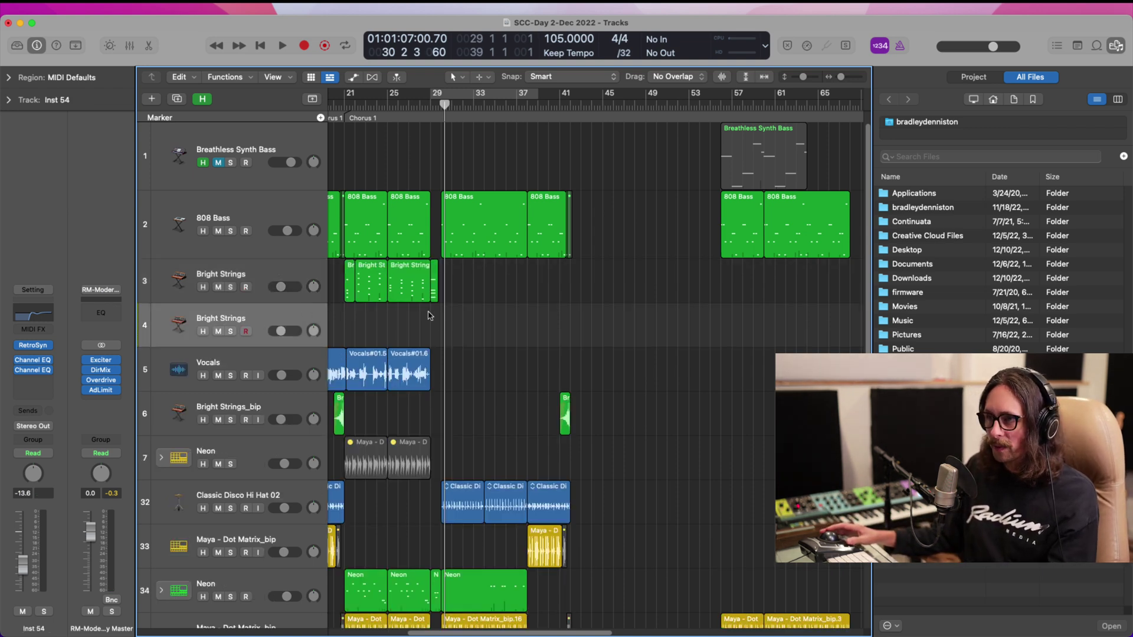
pyautogui.moveTo(435, 302); pyautogui.dragTo(435, 324)
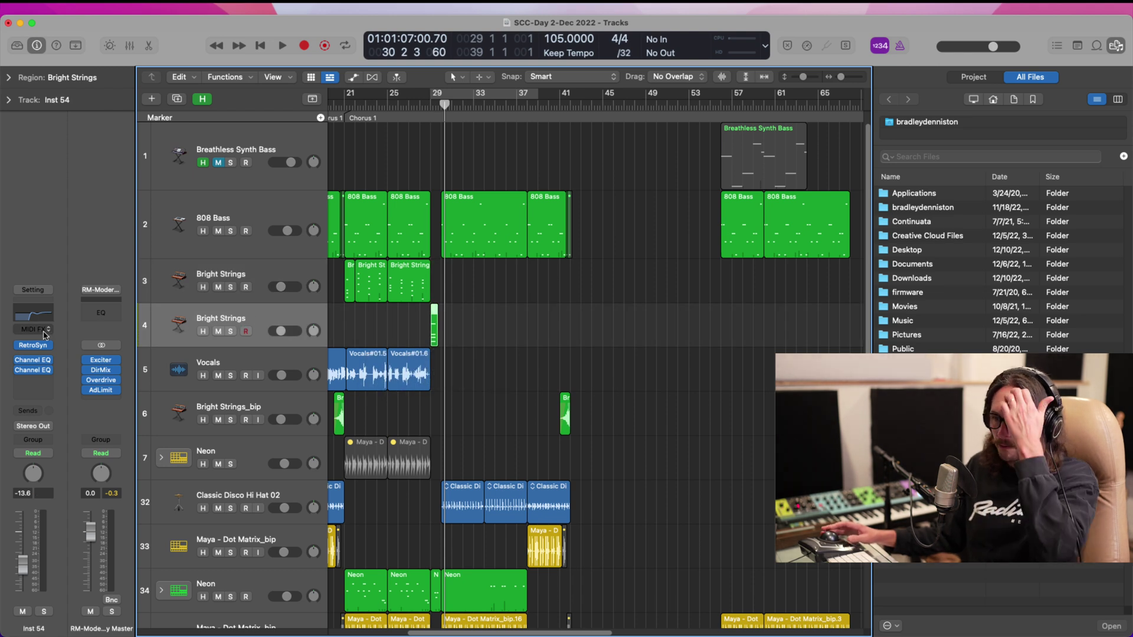
# - Lower the Channel EQ low-cut frequency on the duplicated Bright Strings track to about 156 Hz
pyautogui.click(33, 364)
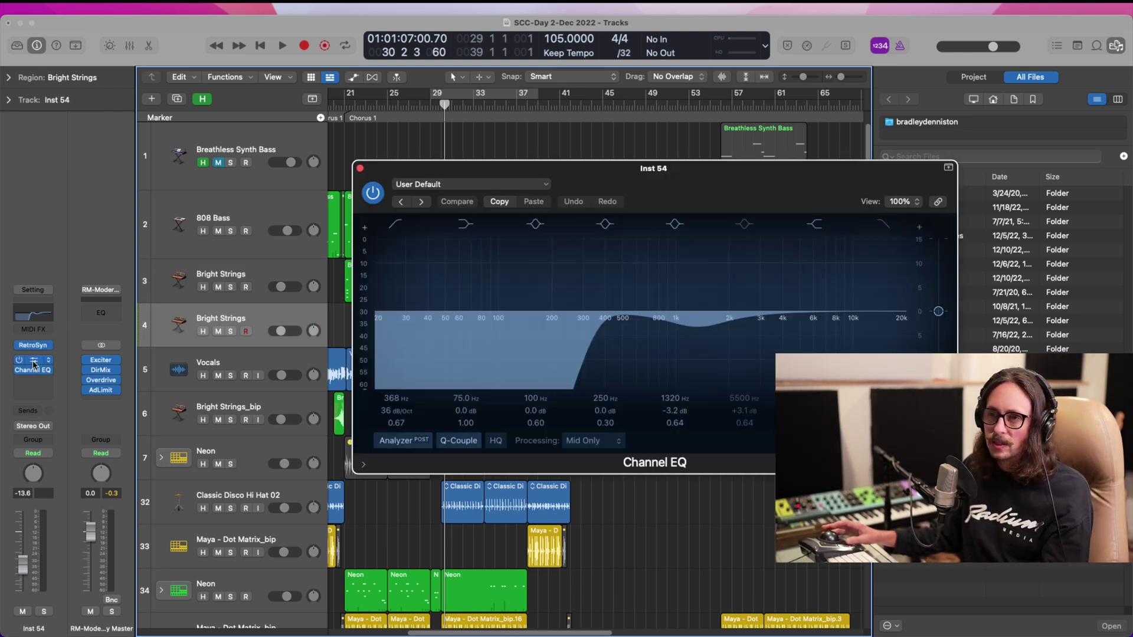
pyautogui.moveTo(601, 324); pyautogui.dragTo(512, 319)
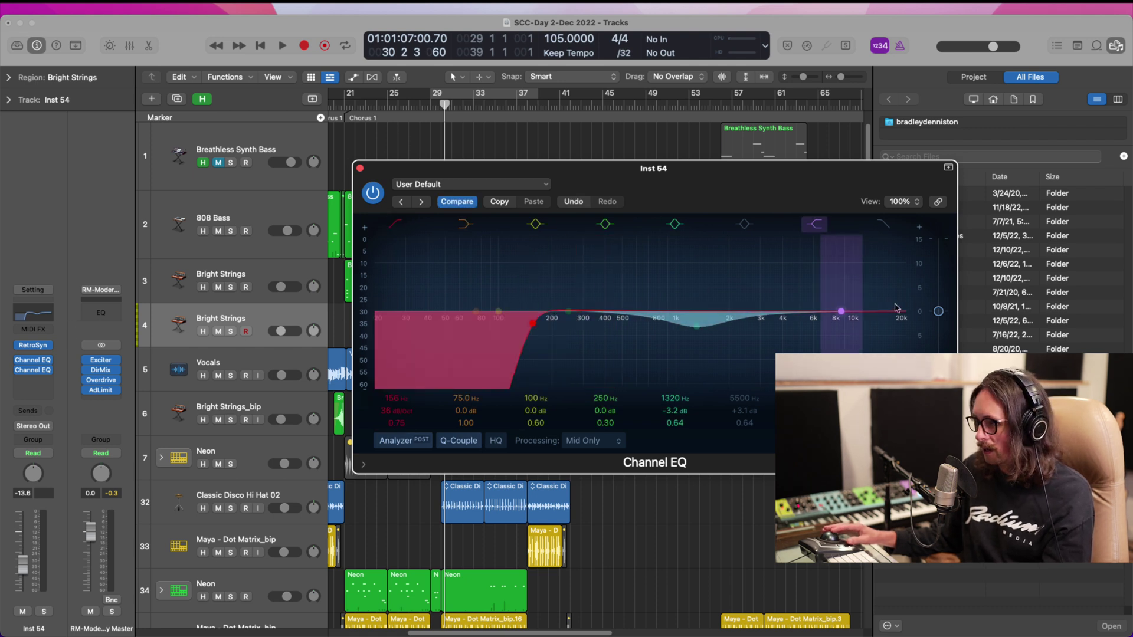
# - In the duplicated track's Retro Synth, set the filter envelope attack to 930 ms and the amp envelope attack to 5800 ms
pyautogui.click(35, 345)
pyautogui.moveTo(705, 211); pyautogui.dragTo(536, 121)
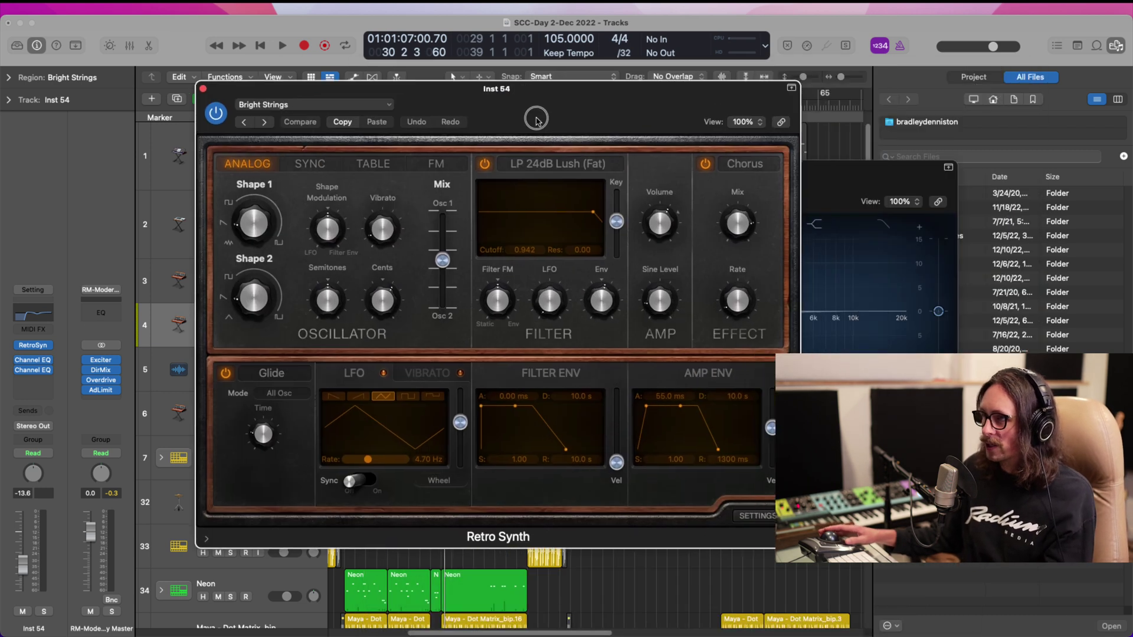
pyautogui.moveTo(480, 407); pyautogui.dragTo(500, 406)
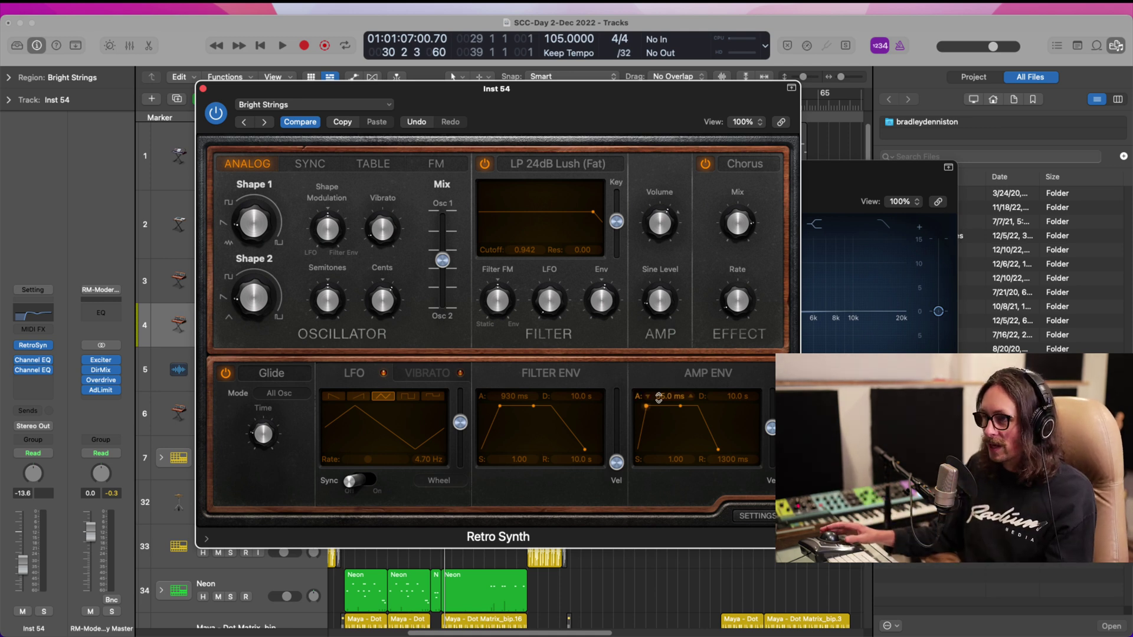
pyautogui.moveTo(646, 409); pyautogui.dragTo(665, 409)
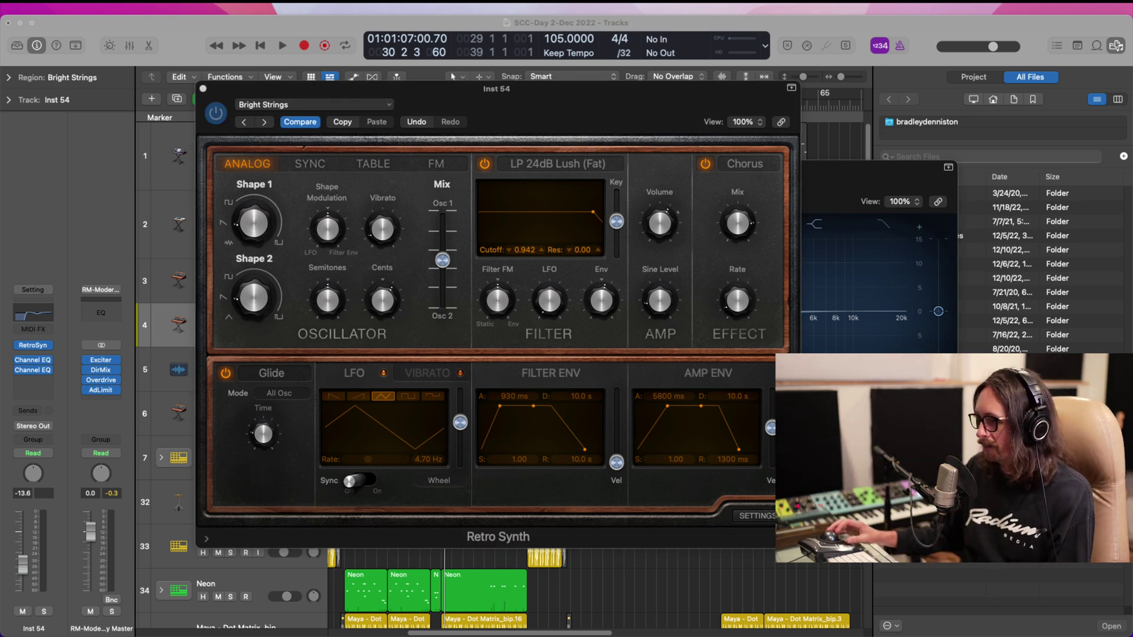
# - Turn on cycle playback from bar 29 and play the held strings chord, keeping the Retro Synth controls in view
pyautogui.click(833, 543)
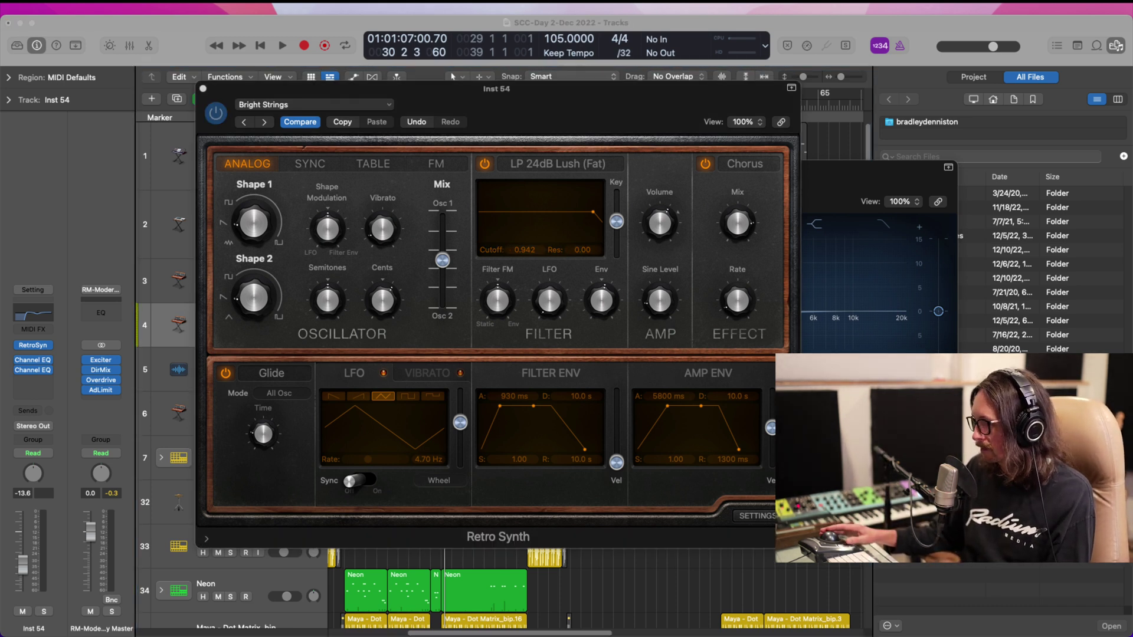
pyautogui.press('space')
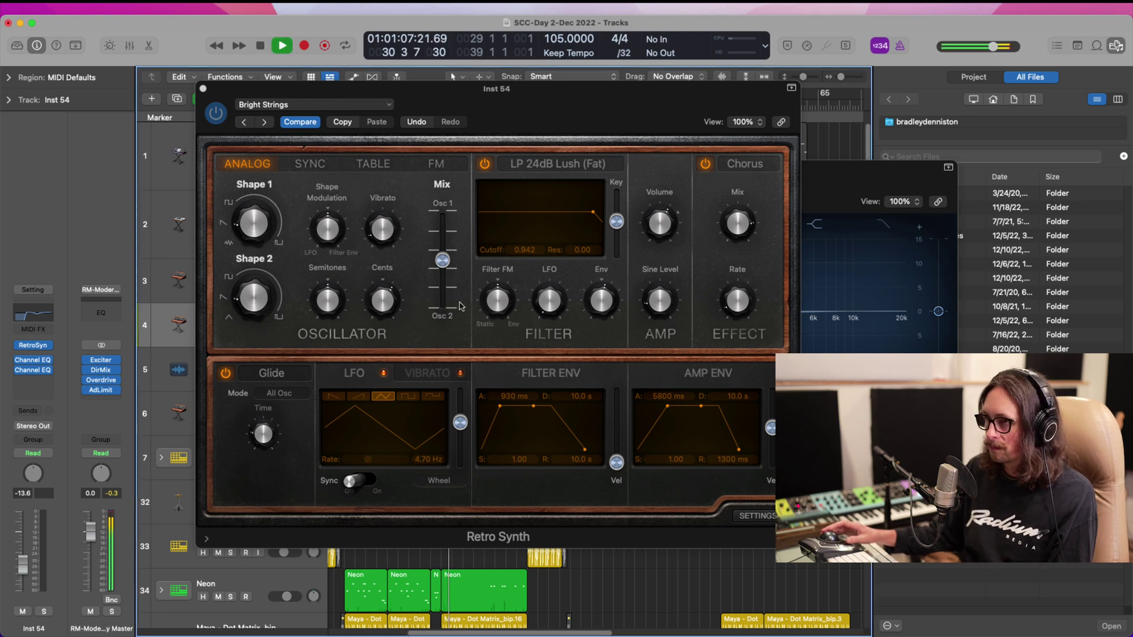
pyautogui.moveTo(462, 109); pyautogui.dragTo(440, 227)
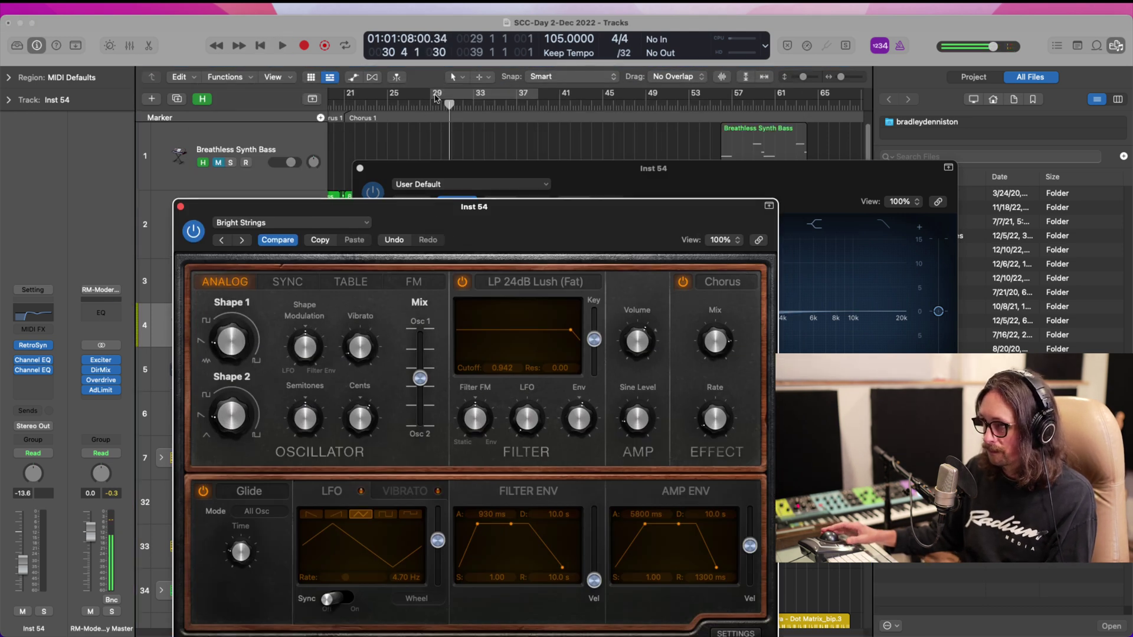
pyautogui.click(435, 96)
pyautogui.press('space')
pyautogui.moveTo(547, 228); pyautogui.dragTo(527, 89)
pyautogui.press('space')
pyautogui.press('space')
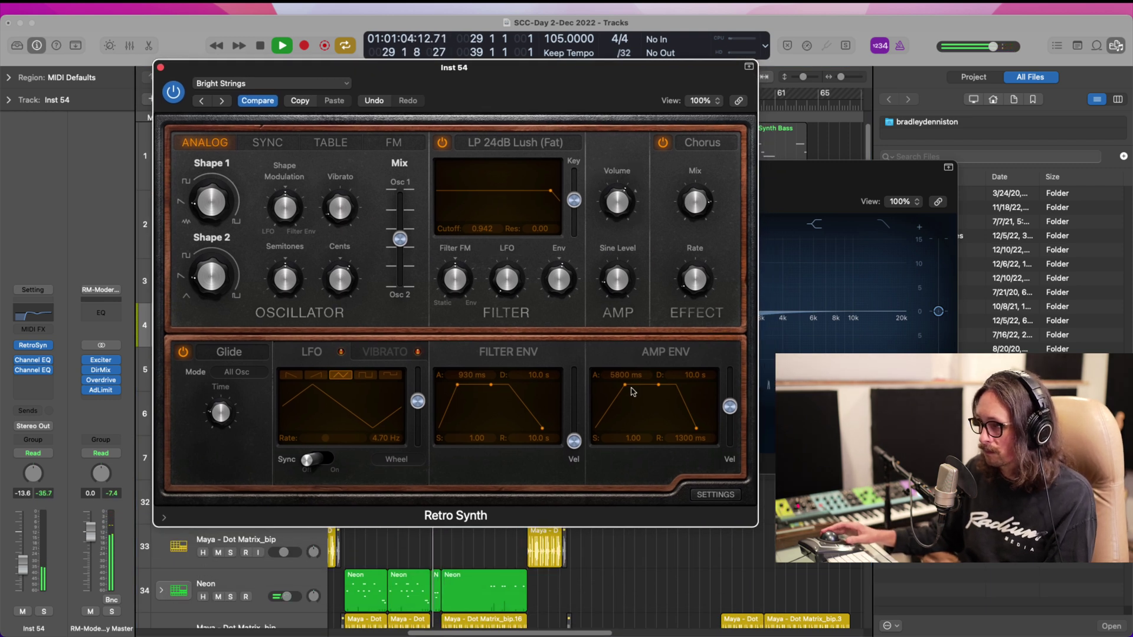
# - Adjust the filter envelope attack to 1400 ms and the amp envelope attack to 2900 ms while the chord loops
pyautogui.moveTo(464, 383)
pyautogui.mouseDown()
pyautogui.moveTo(446, 385)
pyautogui.moveTo(459, 385)
pyautogui.mouseUp()
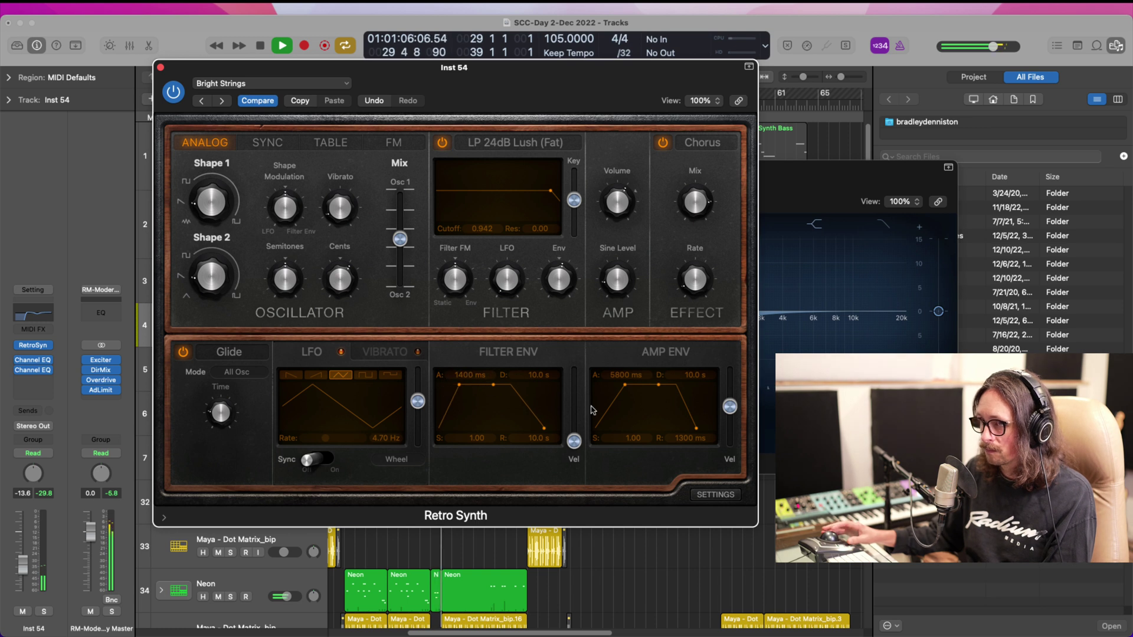
pyautogui.moveTo(626, 384)
pyautogui.mouseDown()
pyautogui.moveTo(606, 384)
pyautogui.moveTo(637, 389)
pyautogui.moveTo(619, 386)
pyautogui.mouseUp()
pyautogui.moveTo(558, 280)
pyautogui.mouseDown()
pyautogui.moveTo(555, 308)
pyautogui.moveTo(561, 260)
pyautogui.moveTo(584, 247)
pyautogui.moveTo(555, 273)
pyautogui.moveTo(563, 277)
pyautogui.mouseUp()
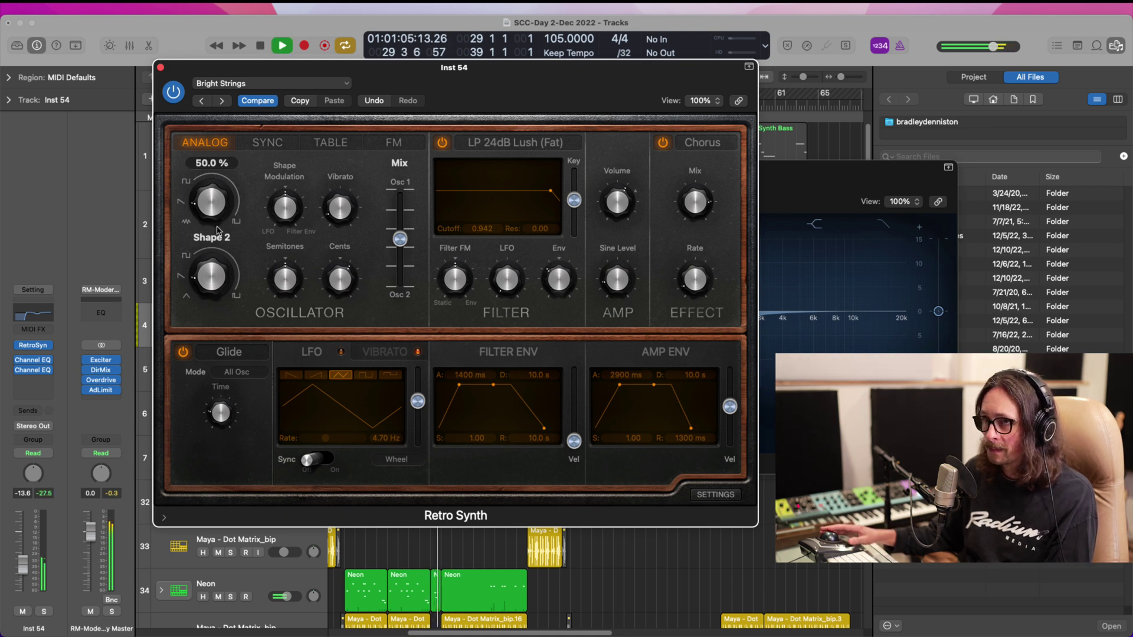
# - Audition different Shape 1 oscillator settings on the looping strings chord, including 0.0 %
pyautogui.moveTo(211, 279)
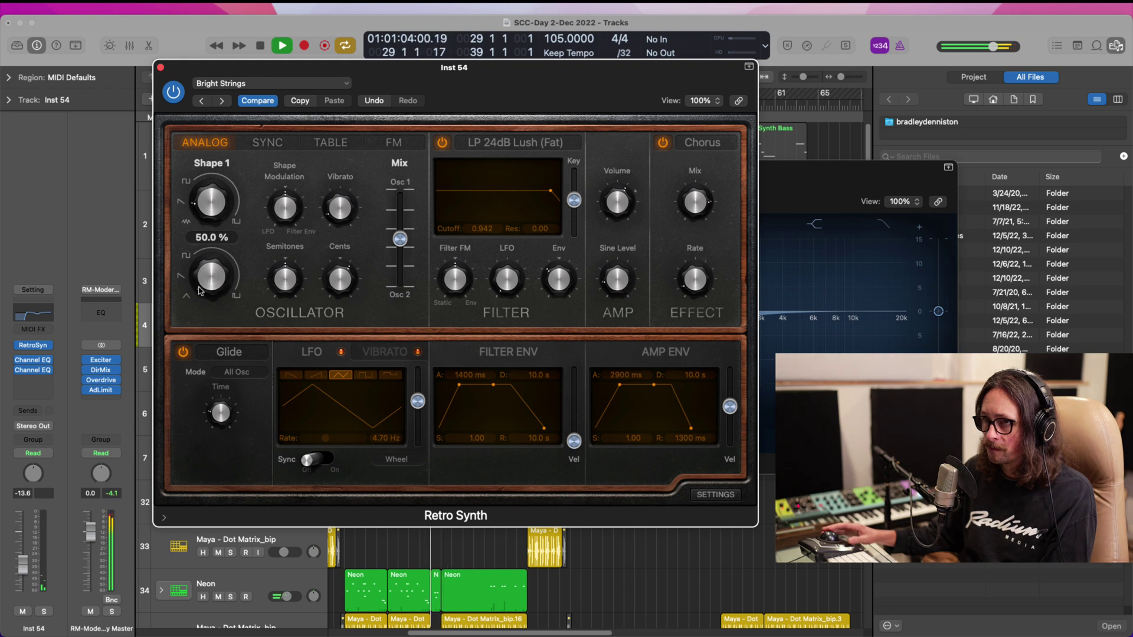
pyautogui.moveTo(207, 200); pyautogui.dragTo(249, 96)
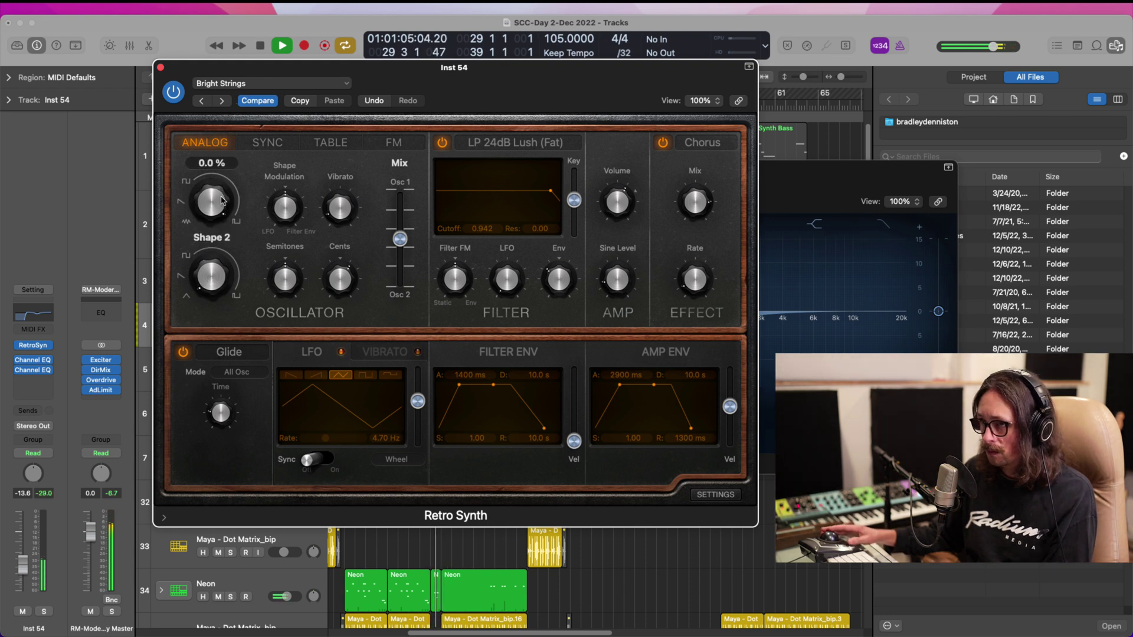
pyautogui.moveTo(217, 197); pyautogui.dragTo(212, 161)
# - Raise the shape modulation toward Filter Env and set the filter envelope to 10.0 s attack, 95 ms decay and 0.00 sustain
pyautogui.click(282, 201)
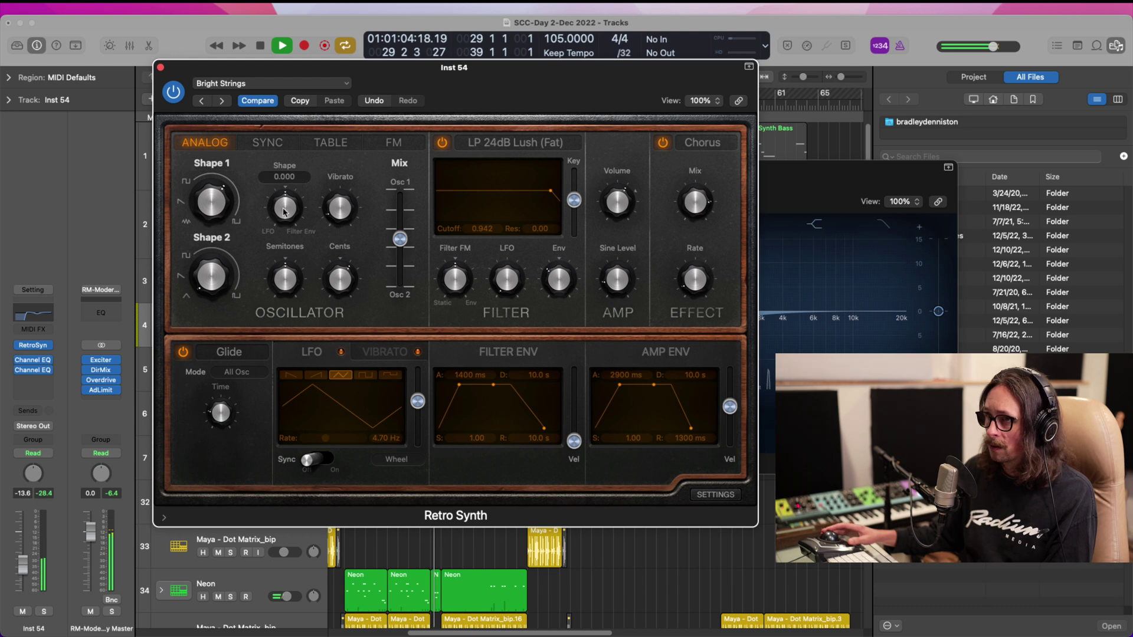
pyautogui.moveTo(283, 211)
pyautogui.mouseDown()
pyautogui.moveTo(281, 245)
pyautogui.moveTo(286, 203)
pyautogui.mouseUp()
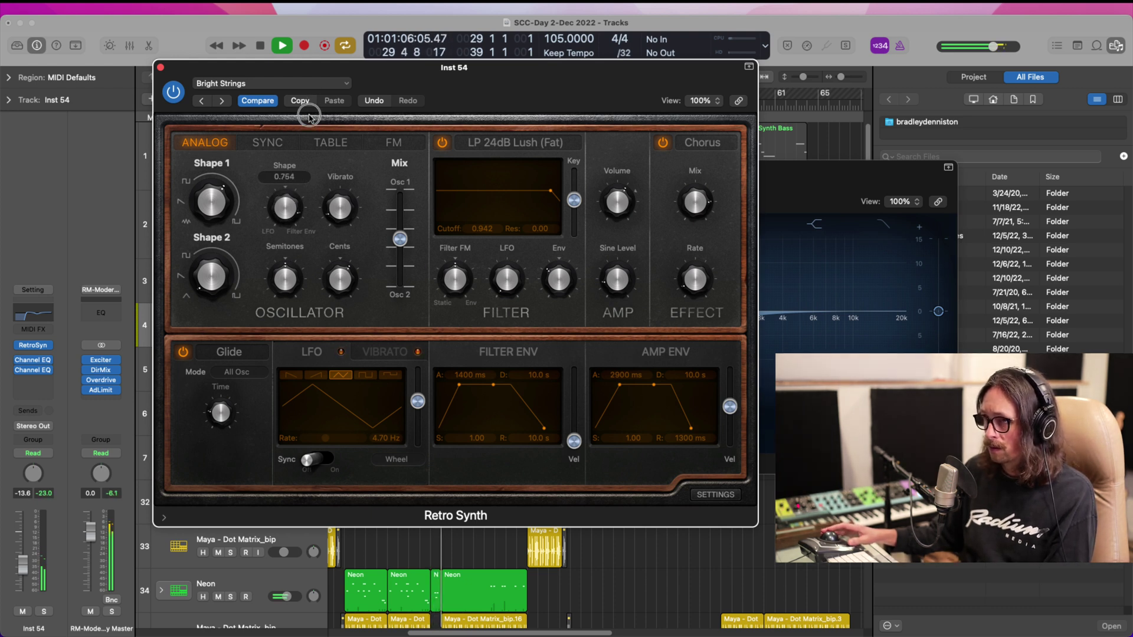
pyautogui.moveTo(462, 385); pyautogui.dragTo(483, 428)
pyautogui.press('space')
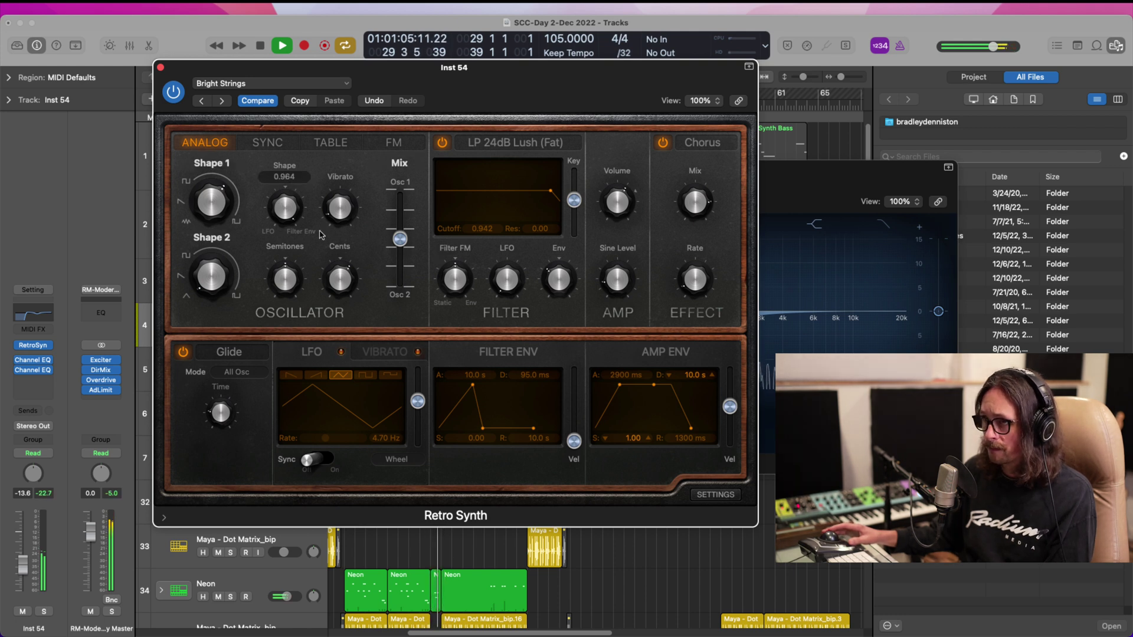
# - Set the Retro Synth vibrato to about 0.27 semi and the oscillator Cents detune to about -12 c
pyautogui.moveTo(287, 214); pyautogui.dragTo(336, 221)
pyautogui.press('space')
pyautogui.press('space')
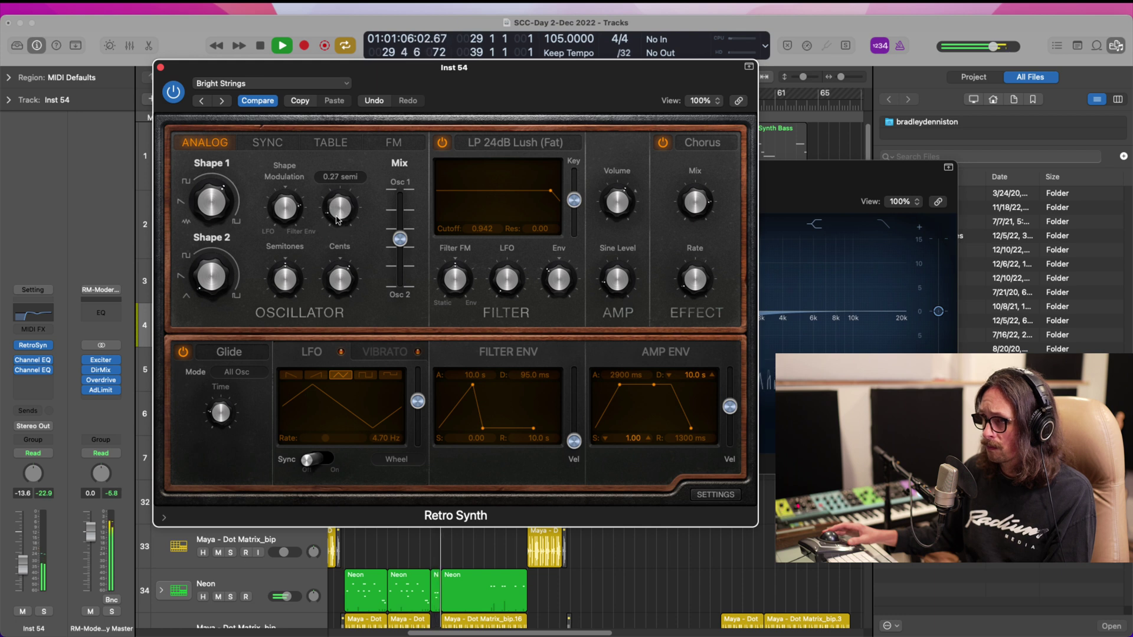
pyautogui.press('space')
pyautogui.click(336, 292)
pyautogui.moveTo(336, 293); pyautogui.dragTo(334, 306)
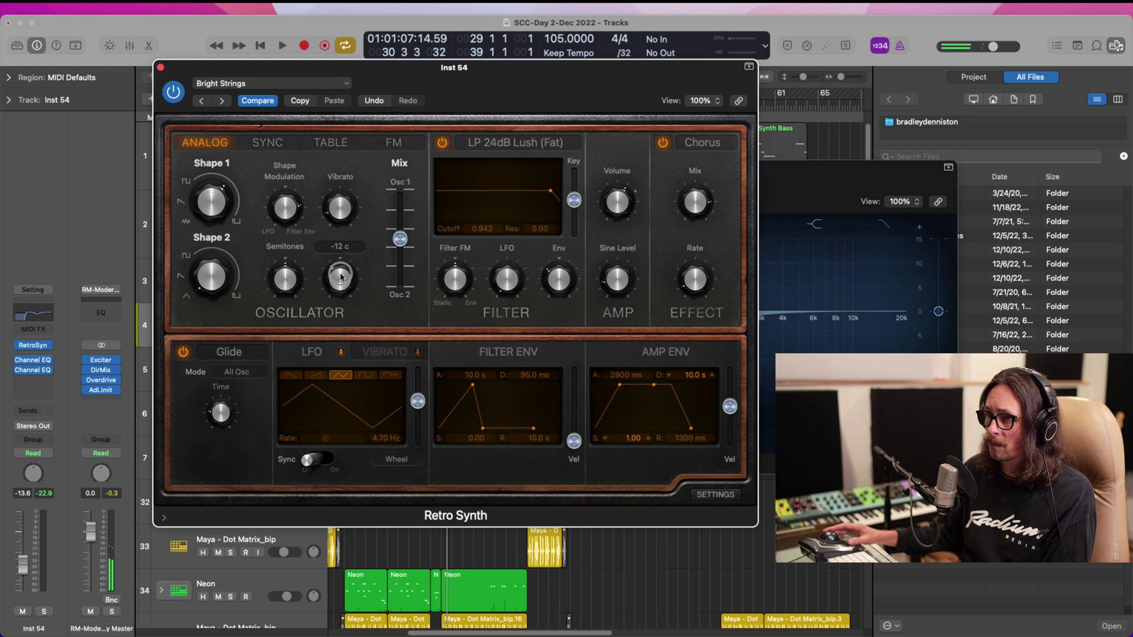
# - Audition the loop while shifting the oscillator Mix slightly toward Osc 2 and adjusting the filter's LFO amount
pyautogui.press('space')
pyautogui.click(285, 279)
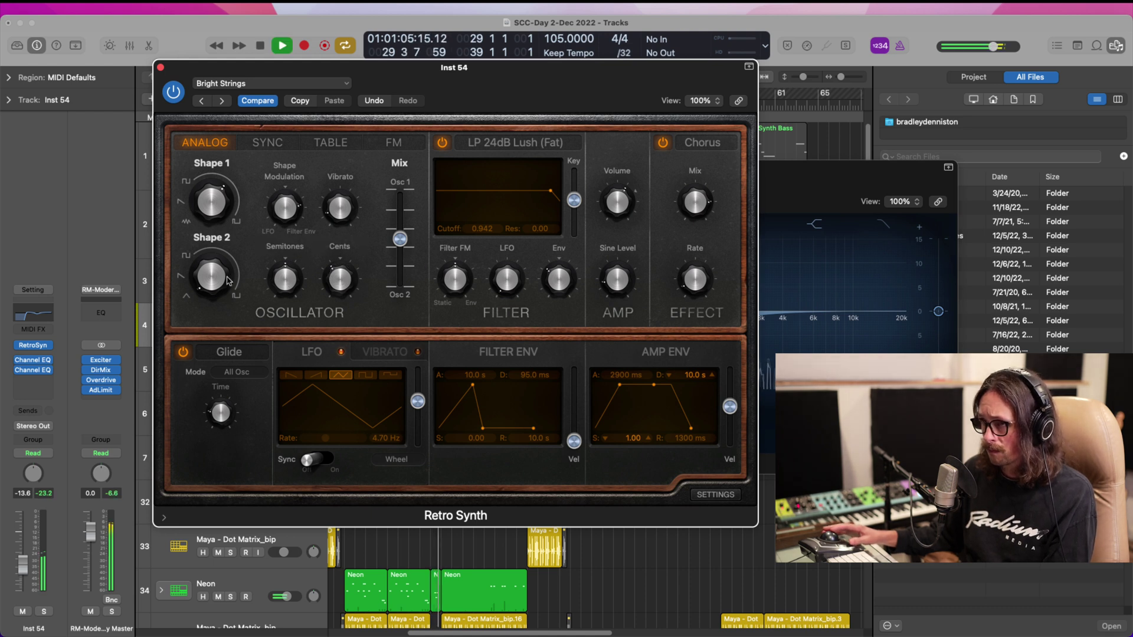
pyautogui.click(404, 241)
pyautogui.moveTo(404, 242)
pyautogui.mouseDown()
pyautogui.moveTo(403, 198)
pyautogui.moveTo(381, 324)
pyautogui.moveTo(400, 246)
pyautogui.mouseUp()
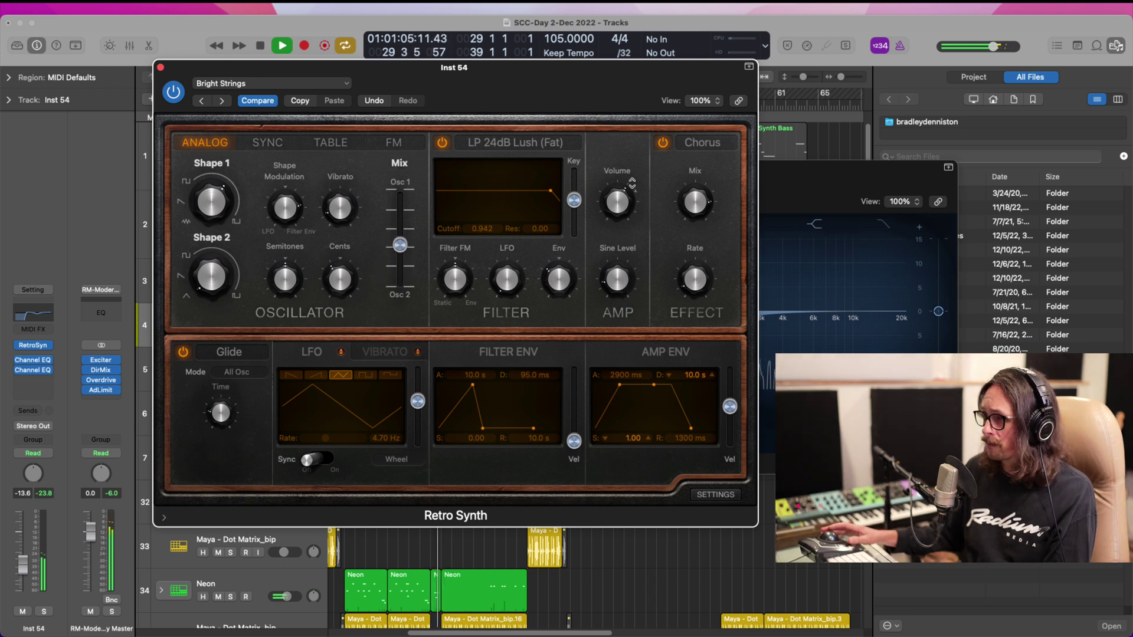
pyautogui.moveTo(507, 280)
pyautogui.mouseDown()
pyautogui.moveTo(511, 260)
pyautogui.moveTo(505, 275)
pyautogui.mouseUp()
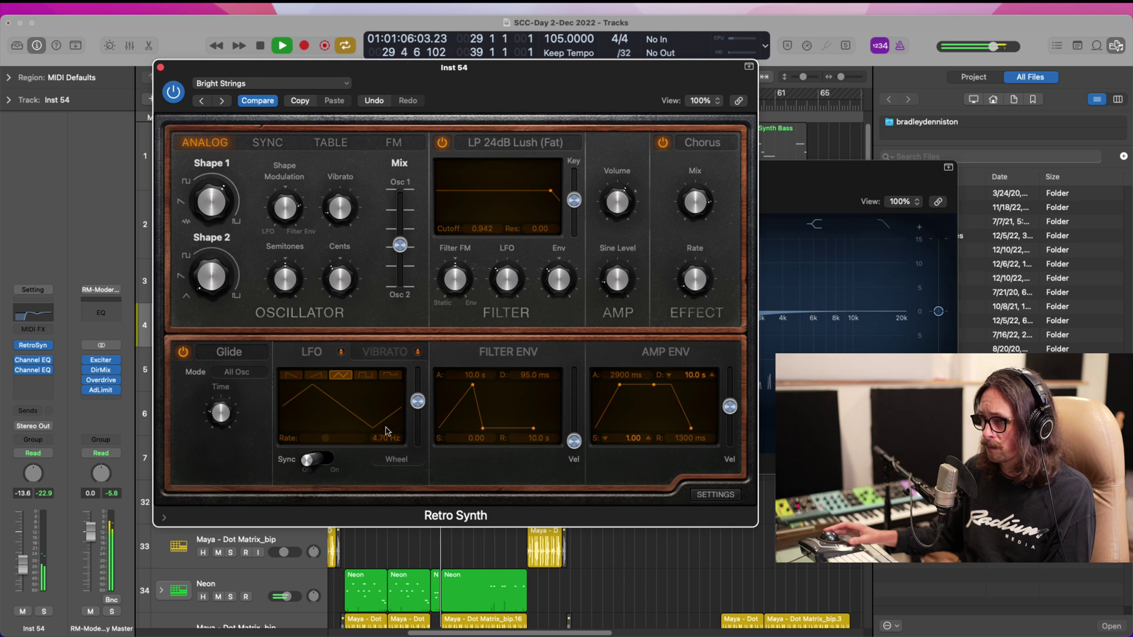
# - Switch the LFO to the rising sawtooth waveform, raise its intensity slightly, and slow its rate to 0.30 Hz
pyautogui.press('space')
pyautogui.press('space')
pyautogui.moveTo(325, 440); pyautogui.dragTo(308, 441)
pyautogui.moveTo(418, 401); pyautogui.dragTo(415, 390)
pyautogui.click(316, 374)
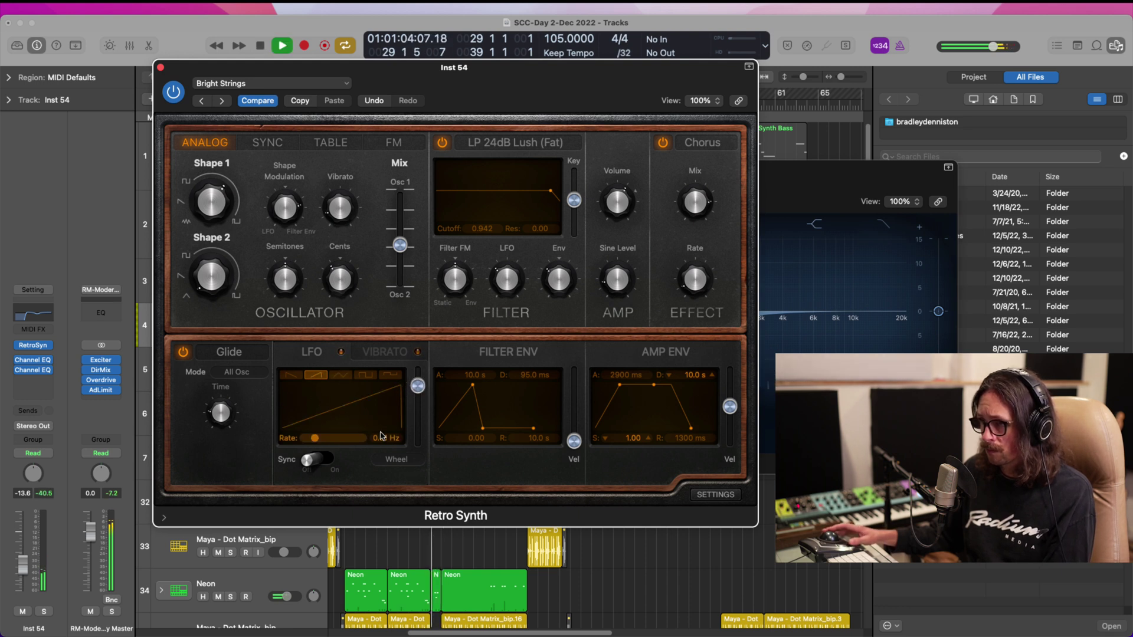
pyautogui.moveTo(314, 441); pyautogui.dragTo(312, 459)
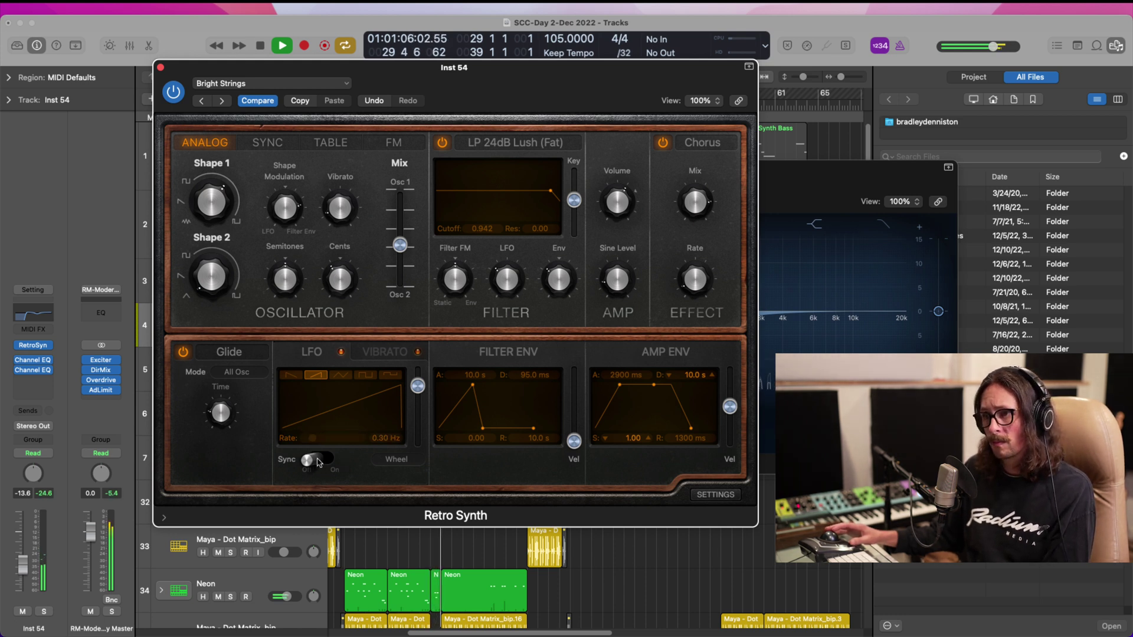
# - Sync the LFO to the project tempo and set its rate to 1 bar
pyautogui.click(318, 460)
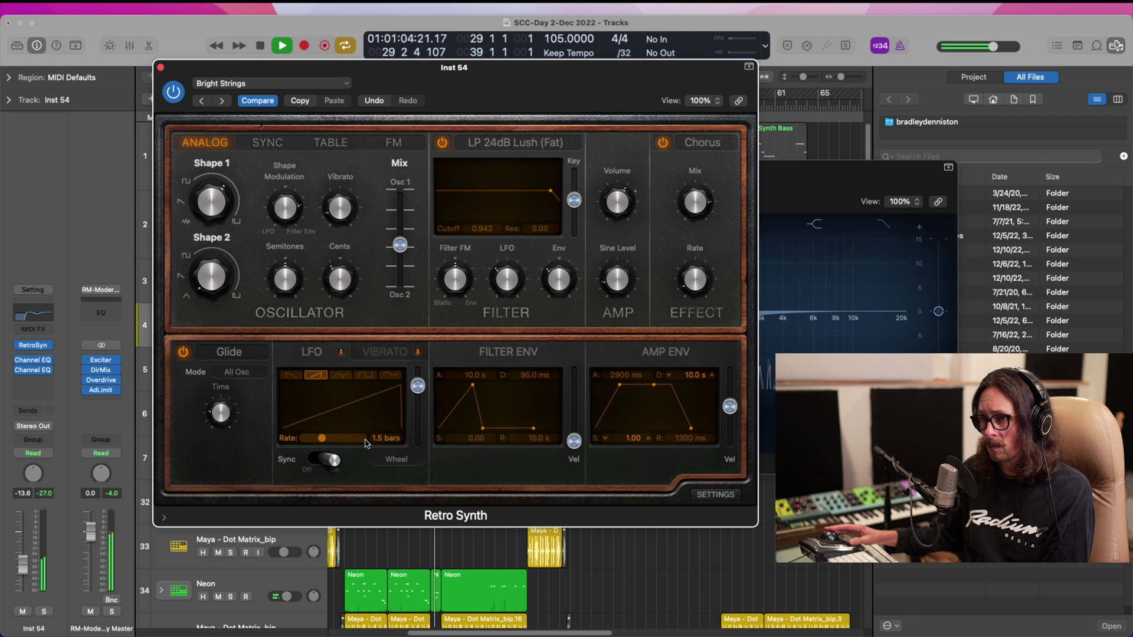
pyautogui.doubleClick(385, 438)
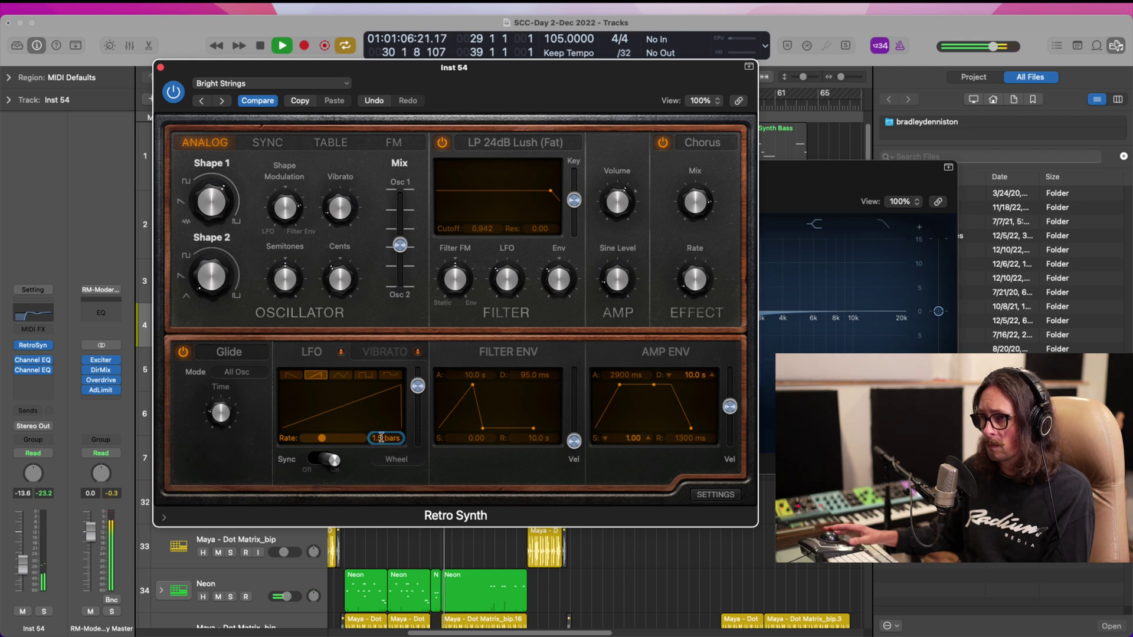
pyautogui.press('BackSpace')
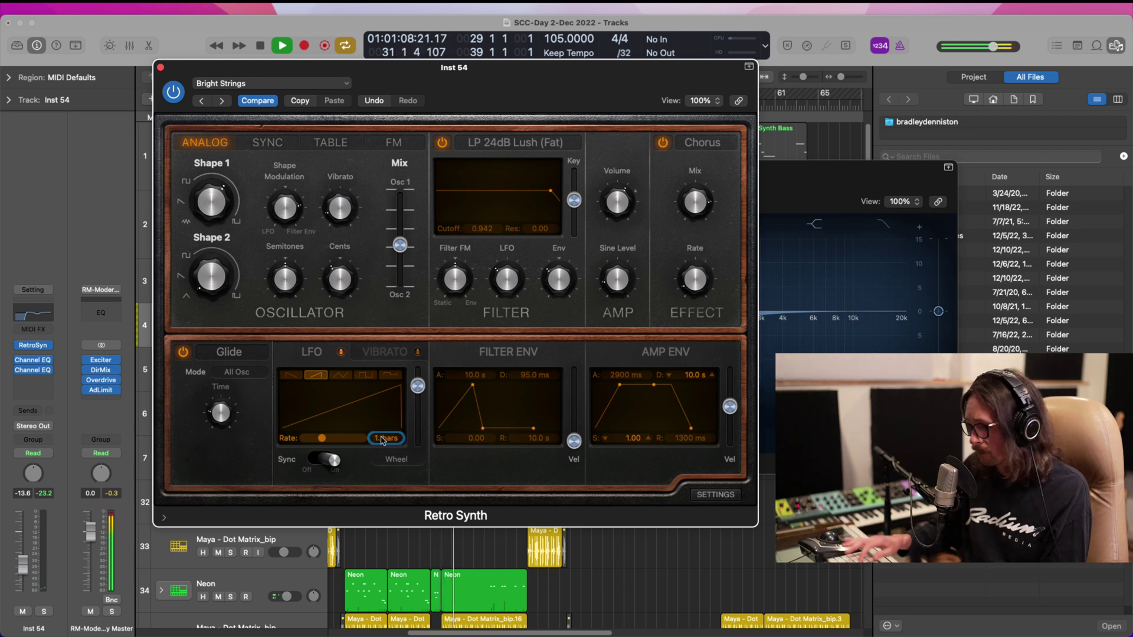
pyautogui.press('BackSpace')
pyautogui.press('BackSpace')
pyautogui.press('BackSpace')
pyautogui.press('BackSpace')
pyautogui.press('BackSpace')
pyautogui.press('BackSpace')
pyautogui.press('BackSpace')
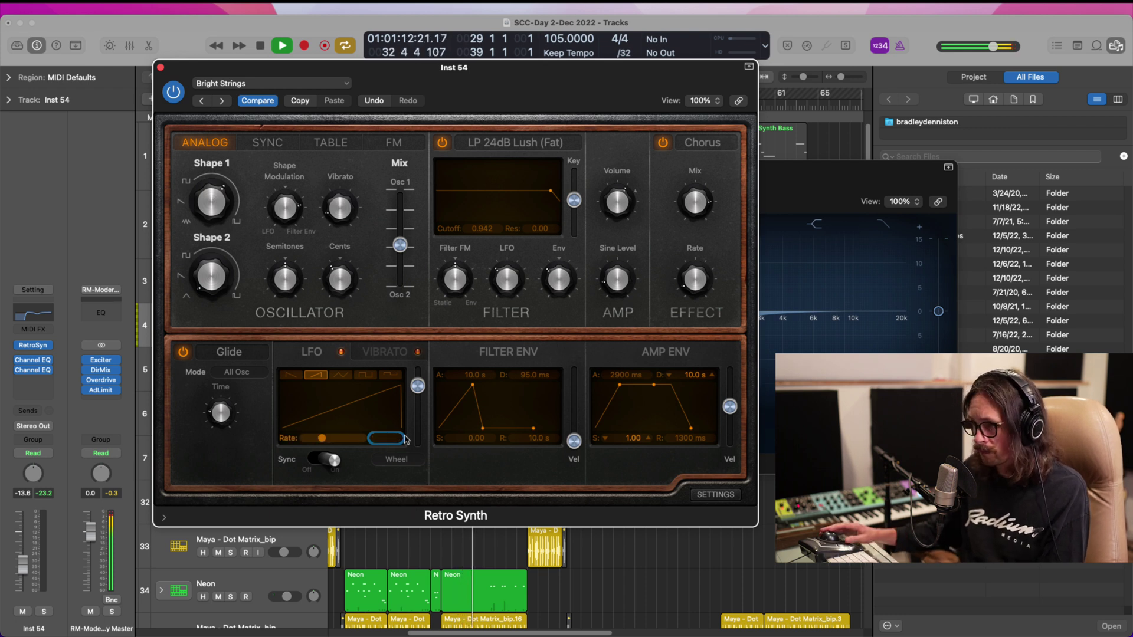
pyautogui.moveTo(322, 438); pyautogui.dragTo(324, 438)
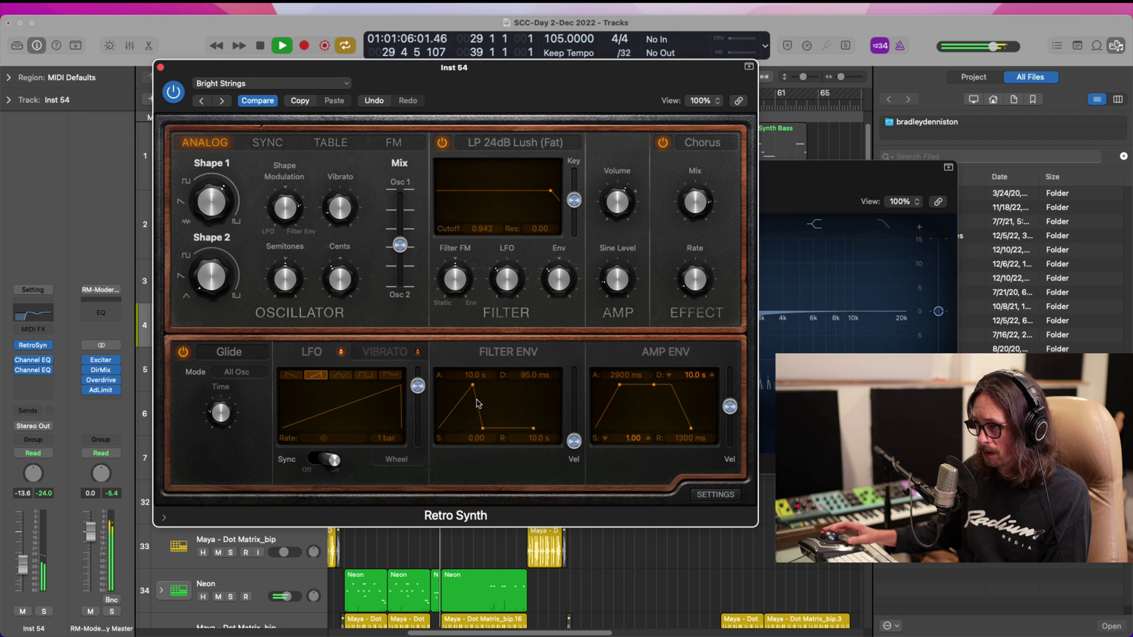
# - Reshape the filter envelope to a 3000 ms decay and 1.00 sustain while auditioning the loop
pyautogui.moveTo(472, 388)
pyautogui.mouseDown()
pyautogui.moveTo(448, 382)
pyautogui.moveTo(489, 384)
pyautogui.mouseUp()
pyautogui.press('space')
pyautogui.press('space')
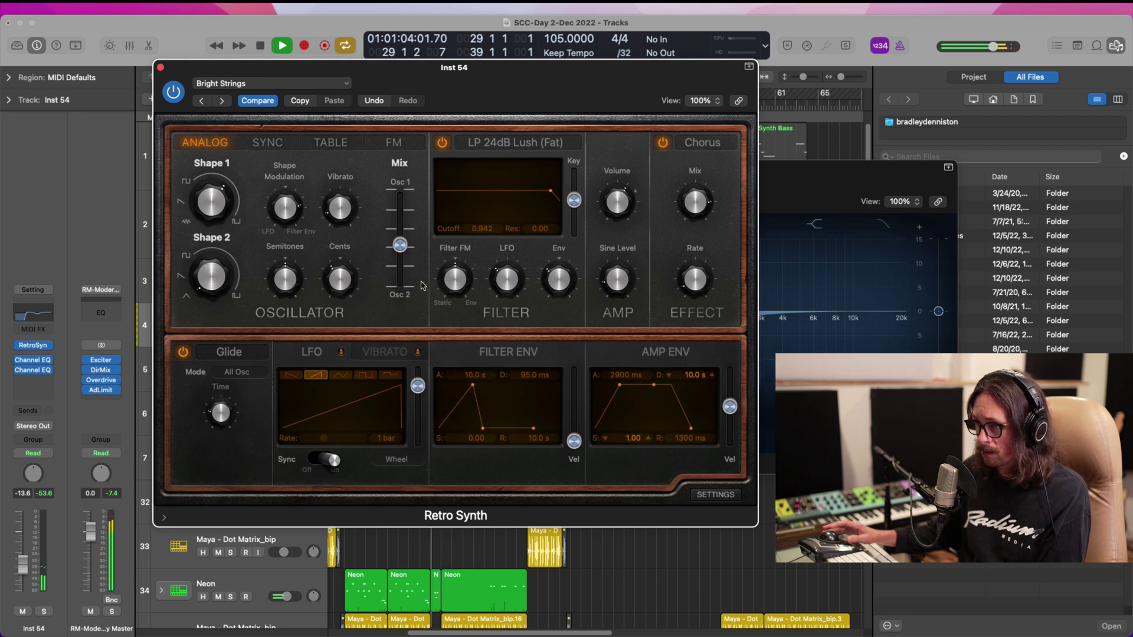
pyautogui.press('space')
pyautogui.moveTo(484, 429); pyautogui.dragTo(499, 386)
pyautogui.press('space')
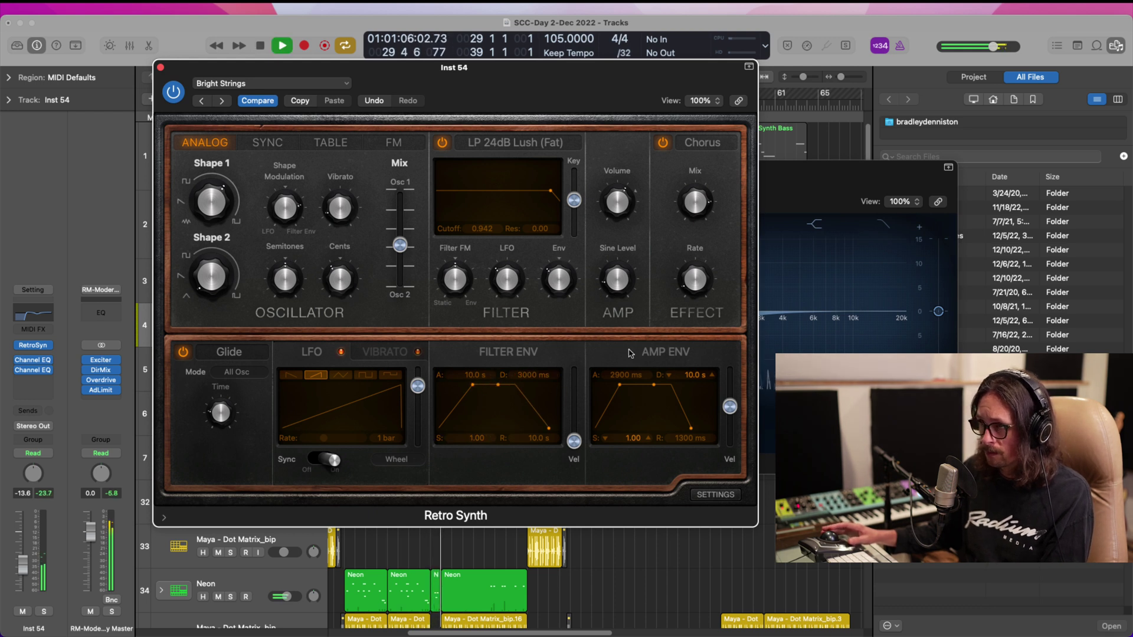
pyautogui.press('space')
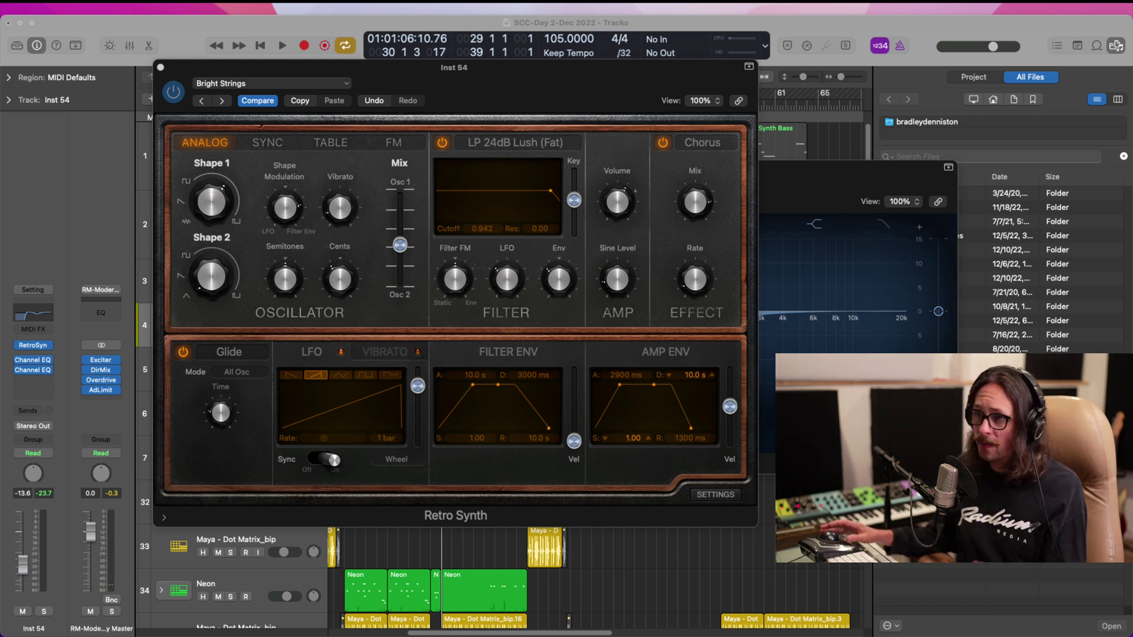
# - Move the Retro Synth window lower and vary the Shape Modulation amount on its LFO side
pyautogui.click(608, 555)
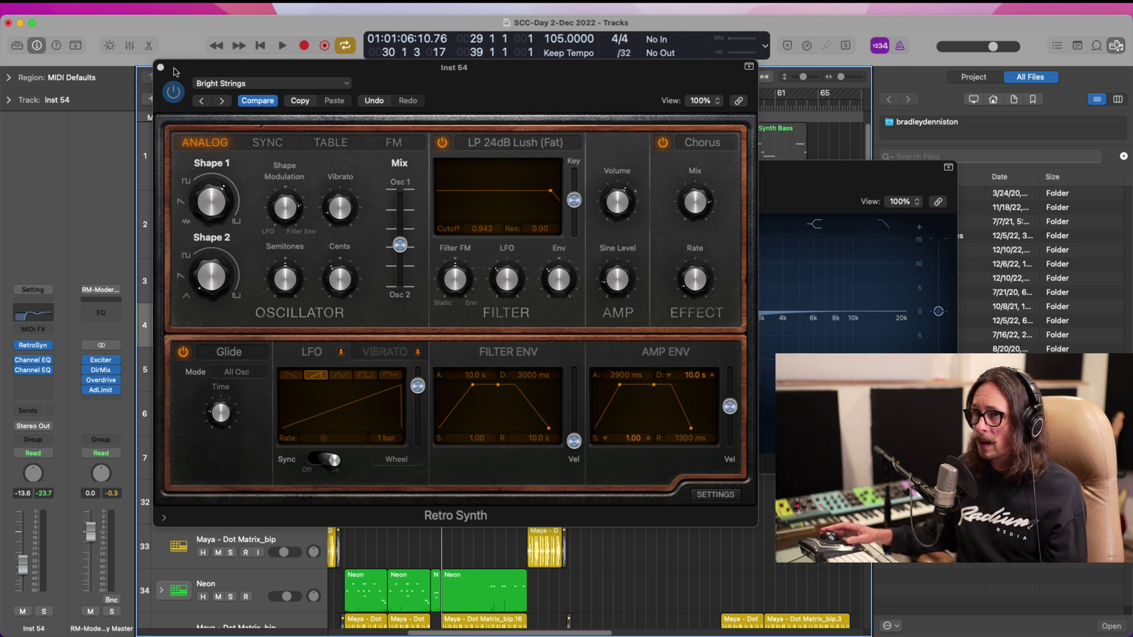
pyautogui.moveTo(175, 71); pyautogui.dragTo(190, 134)
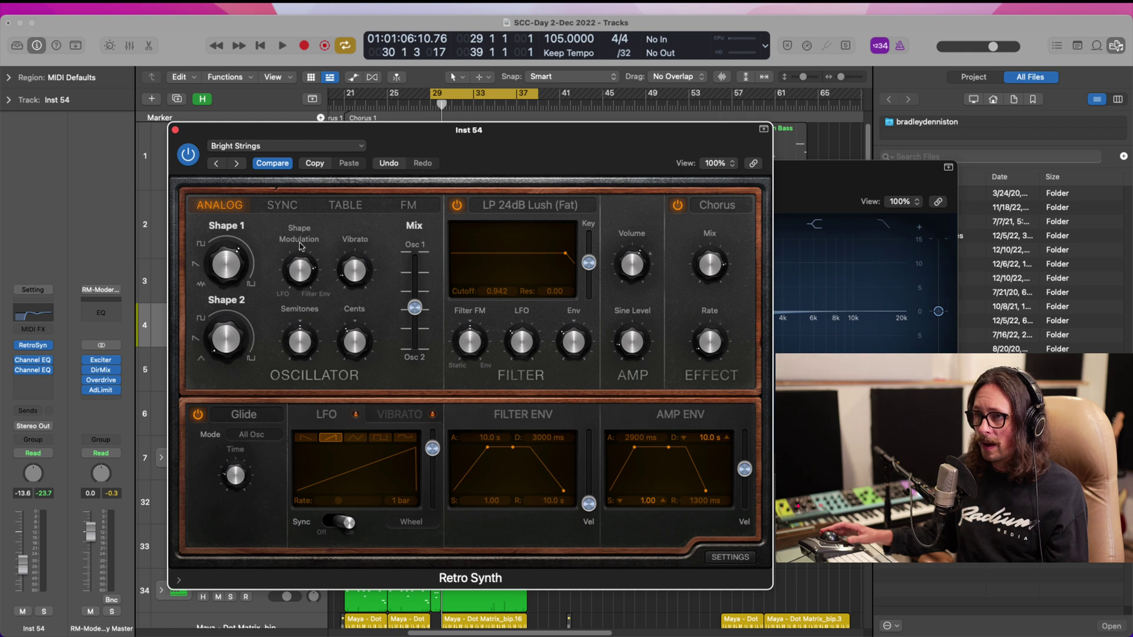
pyautogui.moveTo(300, 276)
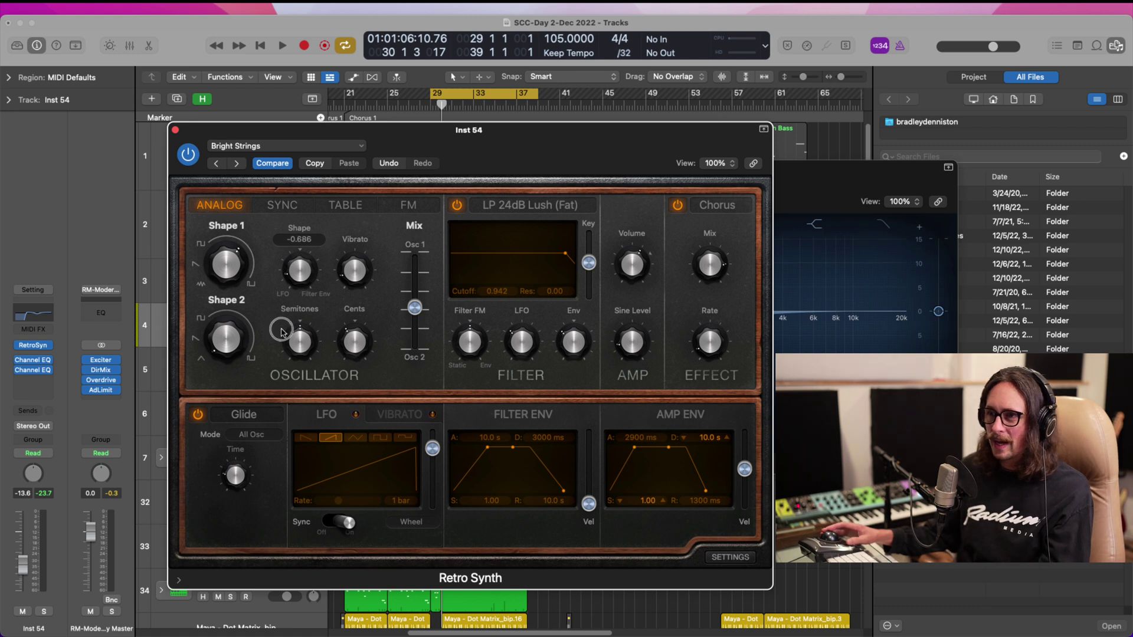
pyautogui.moveTo(301, 269); pyautogui.dragTo(297, 293)
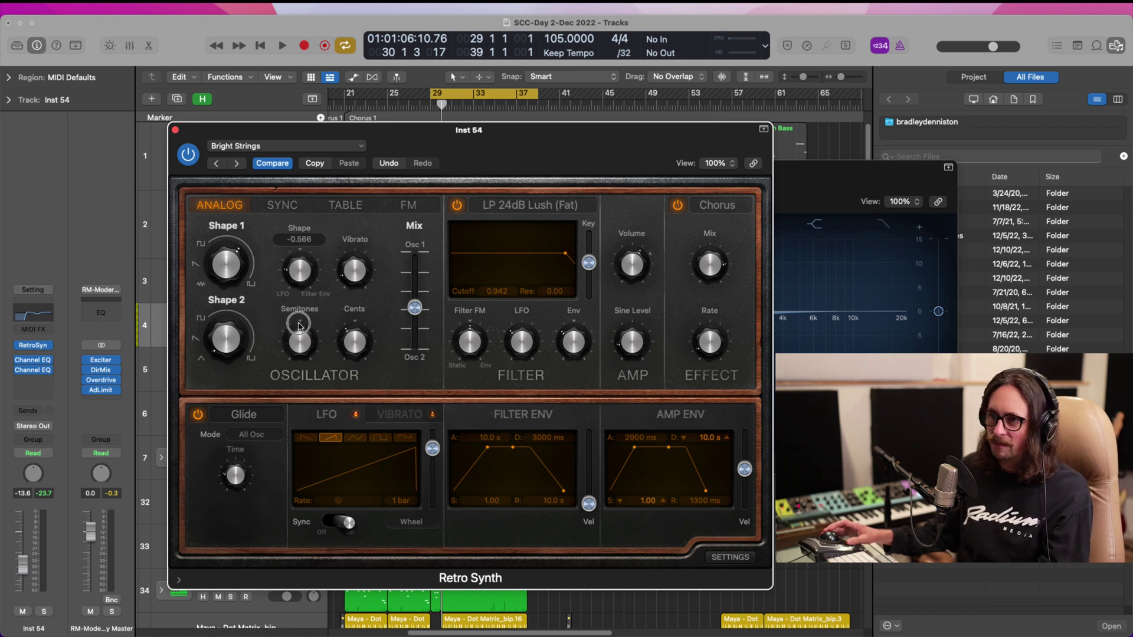
# - Check the Vibrato settings, return to the LFO, and audition the loop with Shape Modulation at -1.000
pyautogui.click(404, 419)
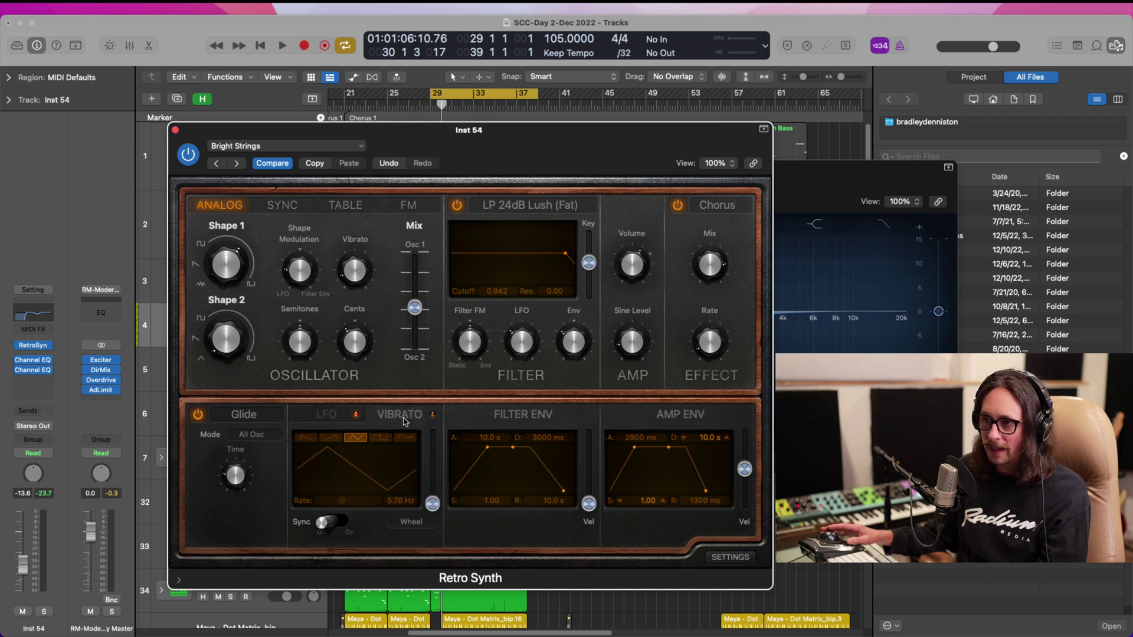
pyautogui.click(336, 416)
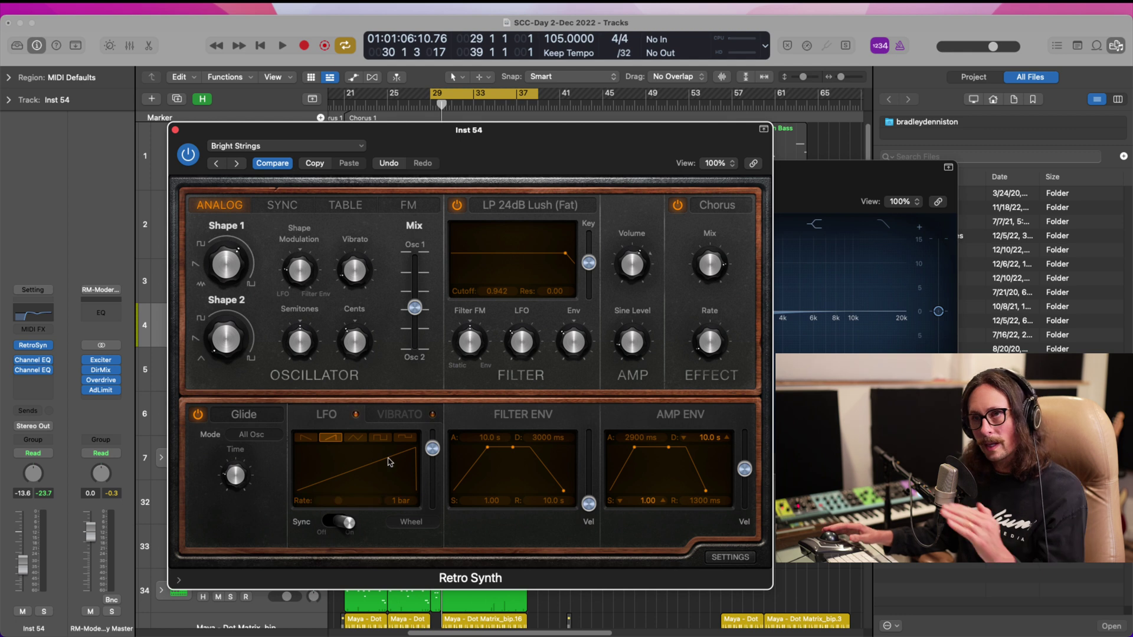
pyautogui.press('super+Tab')
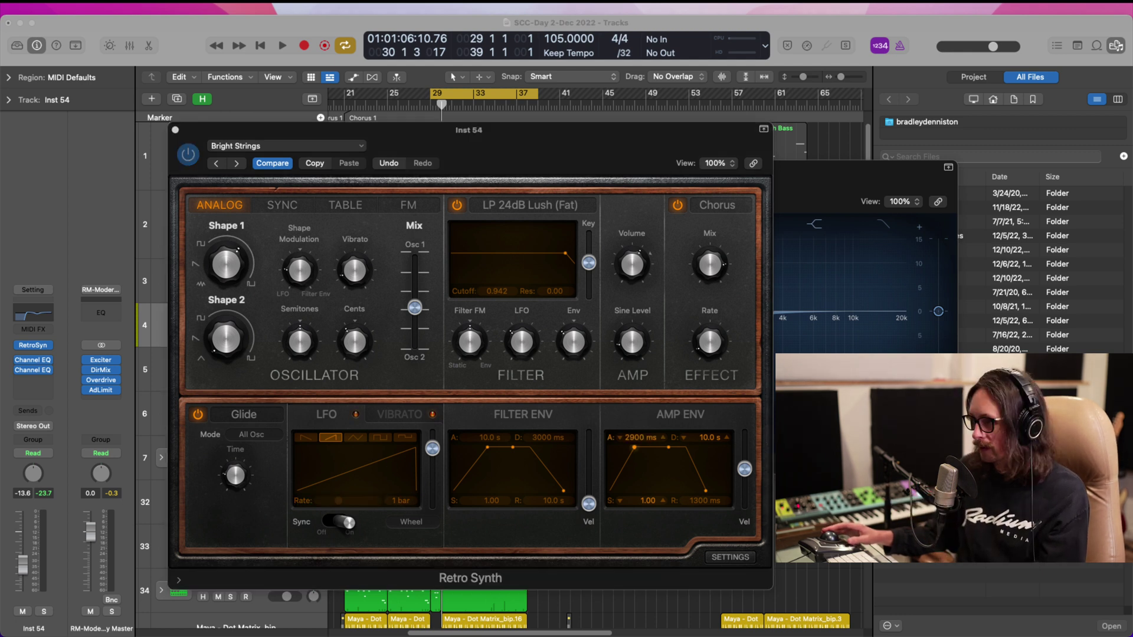
pyautogui.press('space')
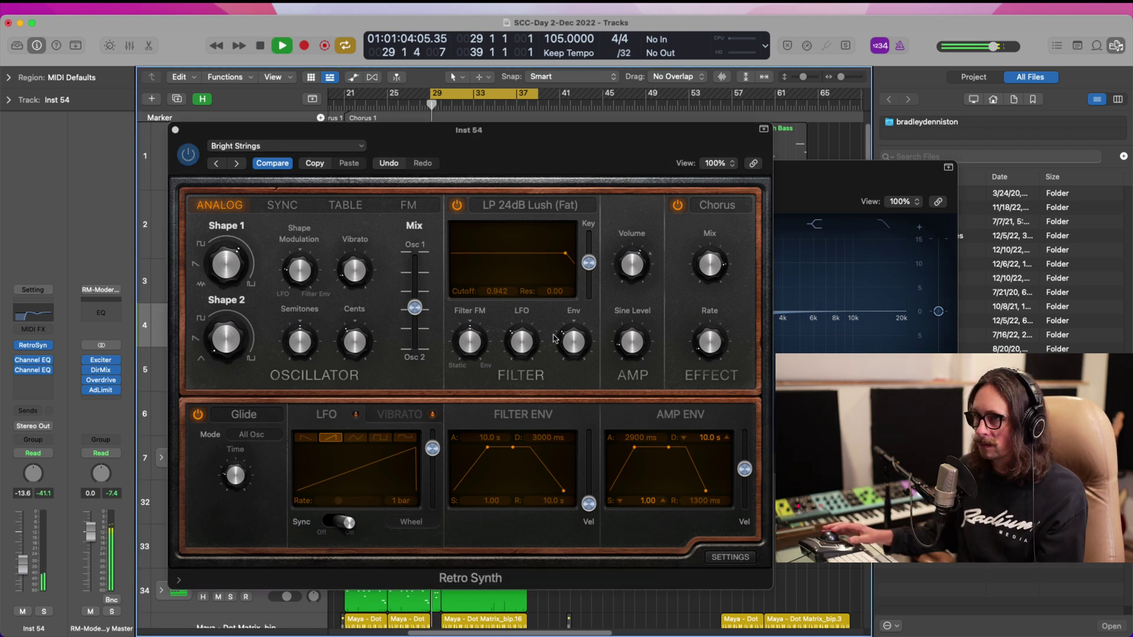
pyautogui.moveTo(300, 272); pyautogui.dragTo(279, 345)
pyautogui.press('space')
pyautogui.press('space')
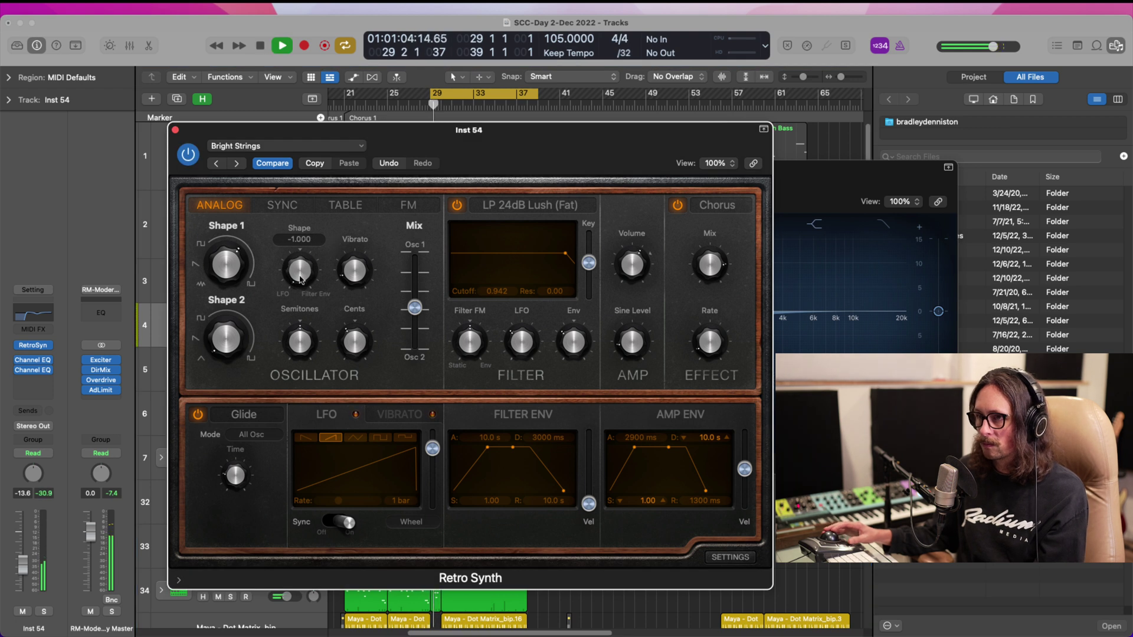
pyautogui.press('space')
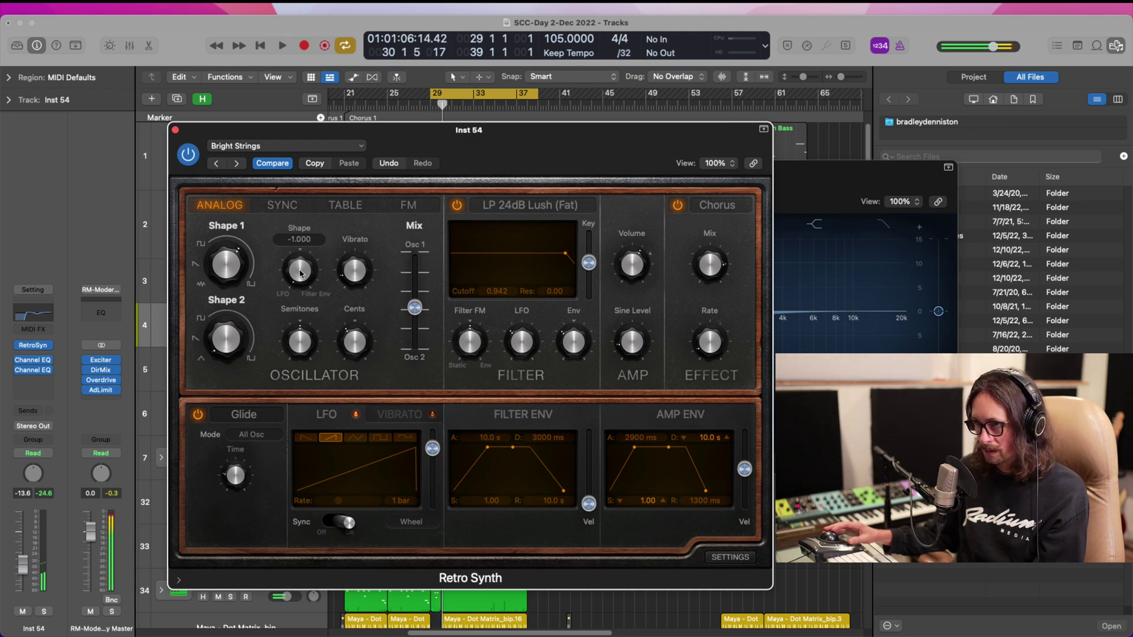
# - Set Shape Modulation to 1.000 so the filter envelope drives the oscillator shape
pyautogui.press('super+Tab')
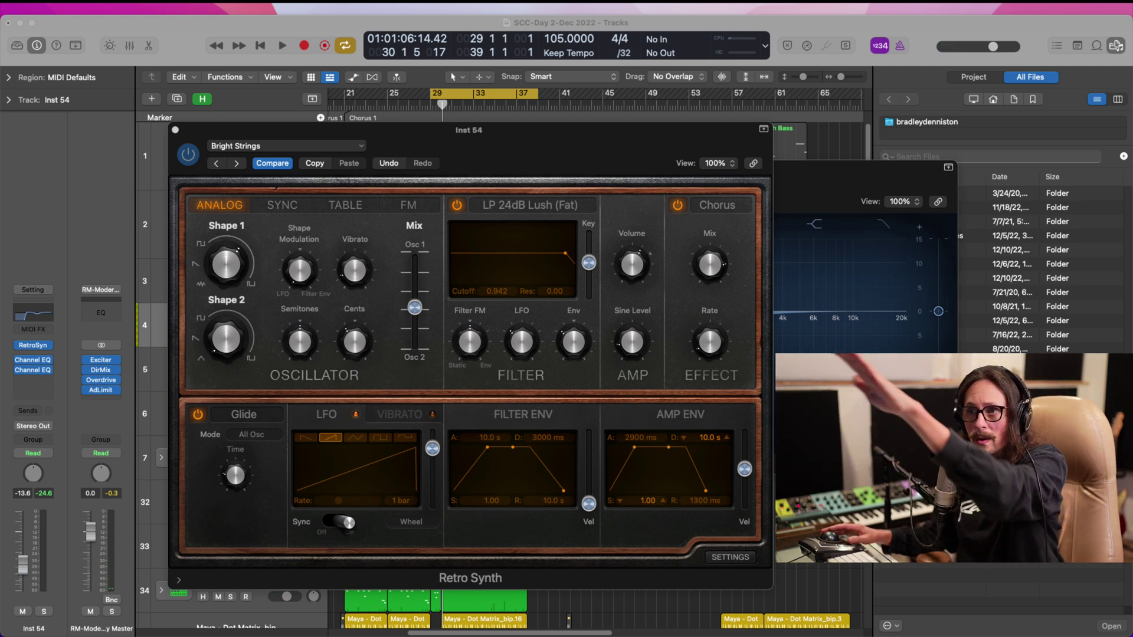
pyautogui.click(636, 434)
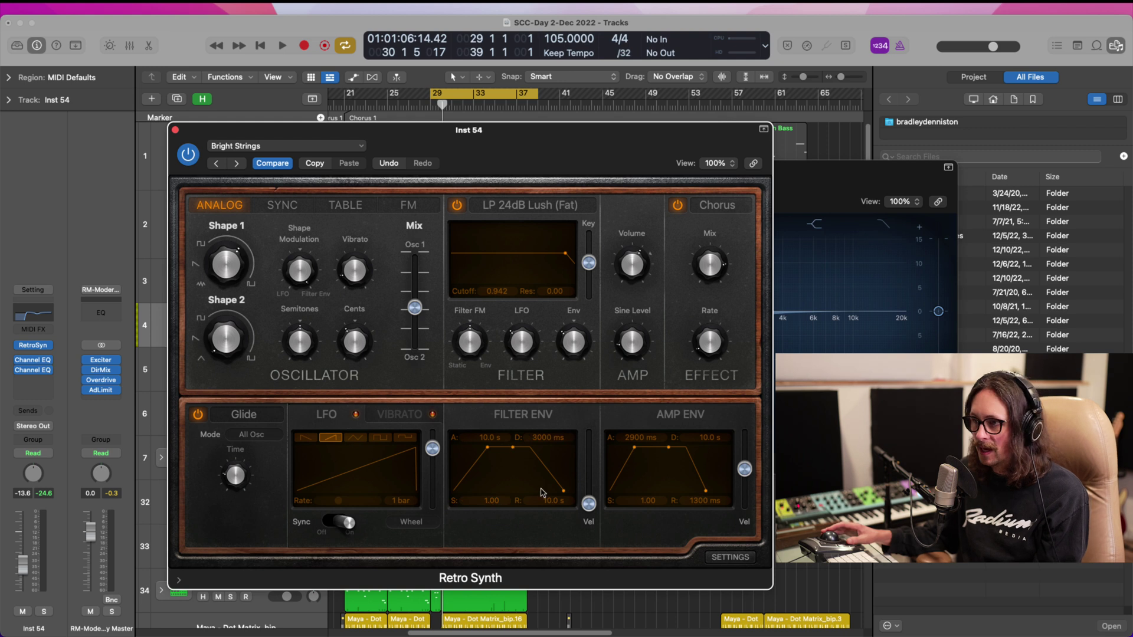
pyautogui.moveTo(297, 274)
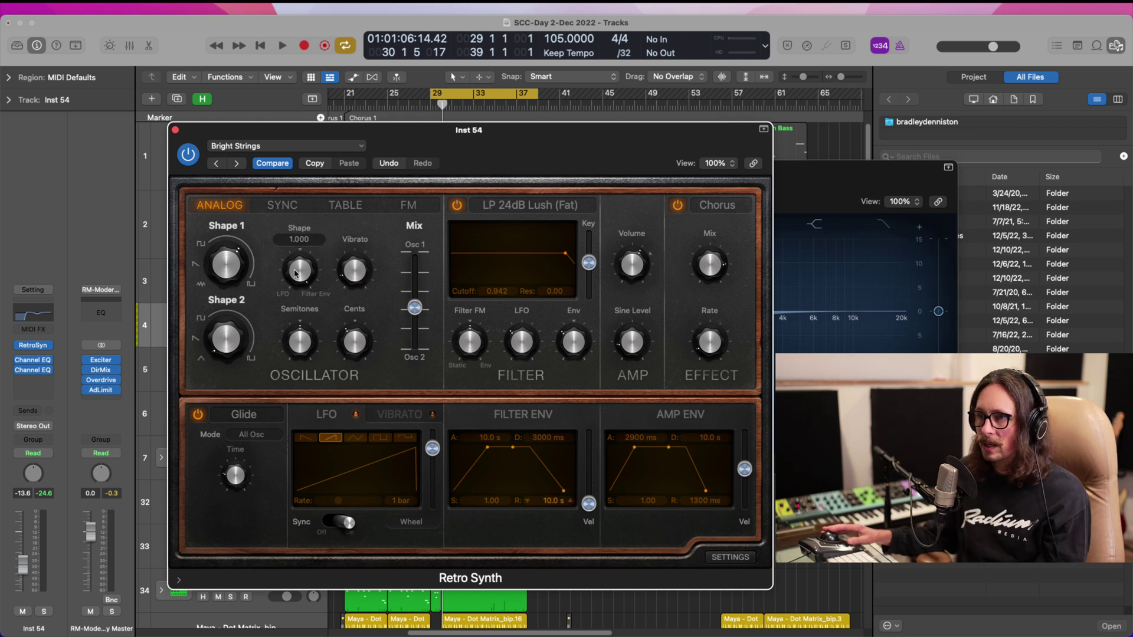
pyautogui.moveTo(357, 282)
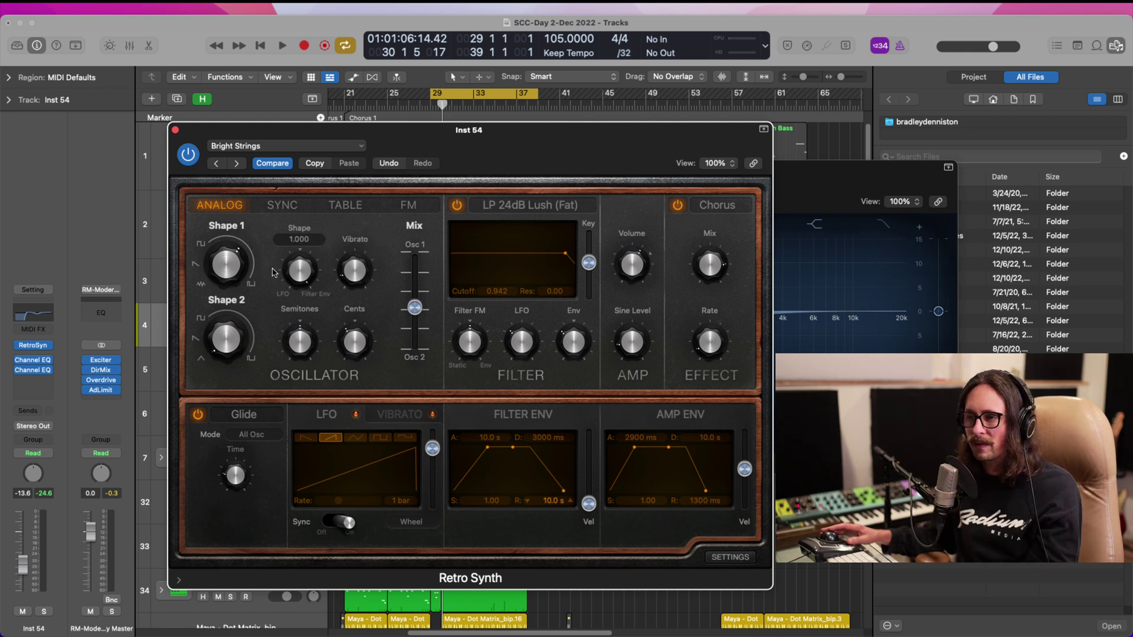
pyautogui.moveTo(223, 265)
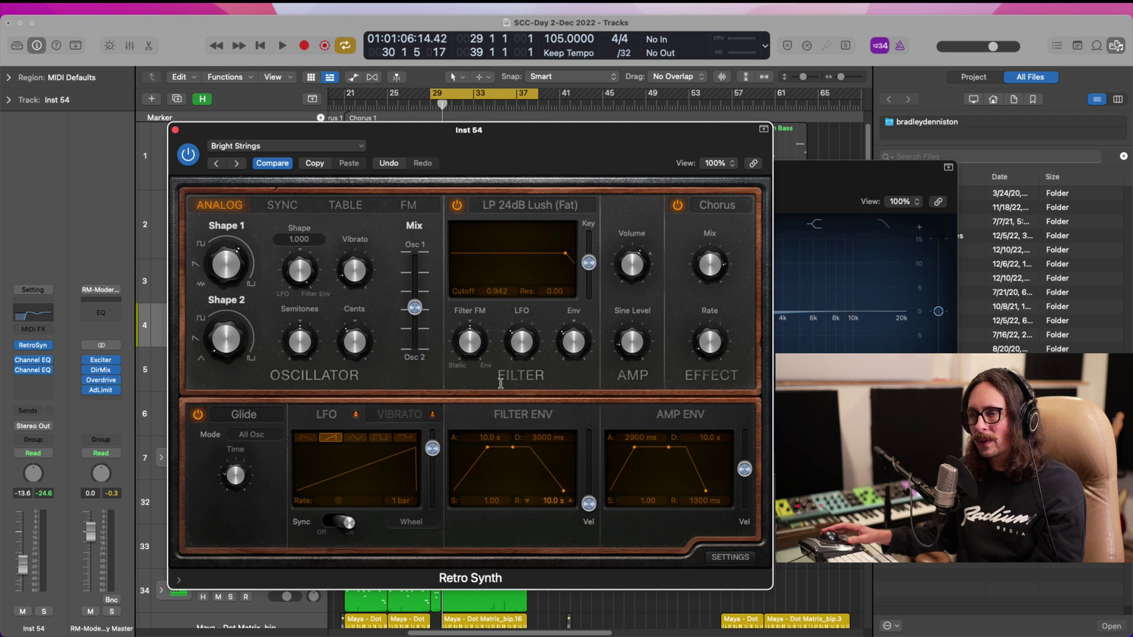
# - Adjust the Filter FM amount and set the filter's LFO amount to 1.00
pyautogui.moveTo(466, 334)
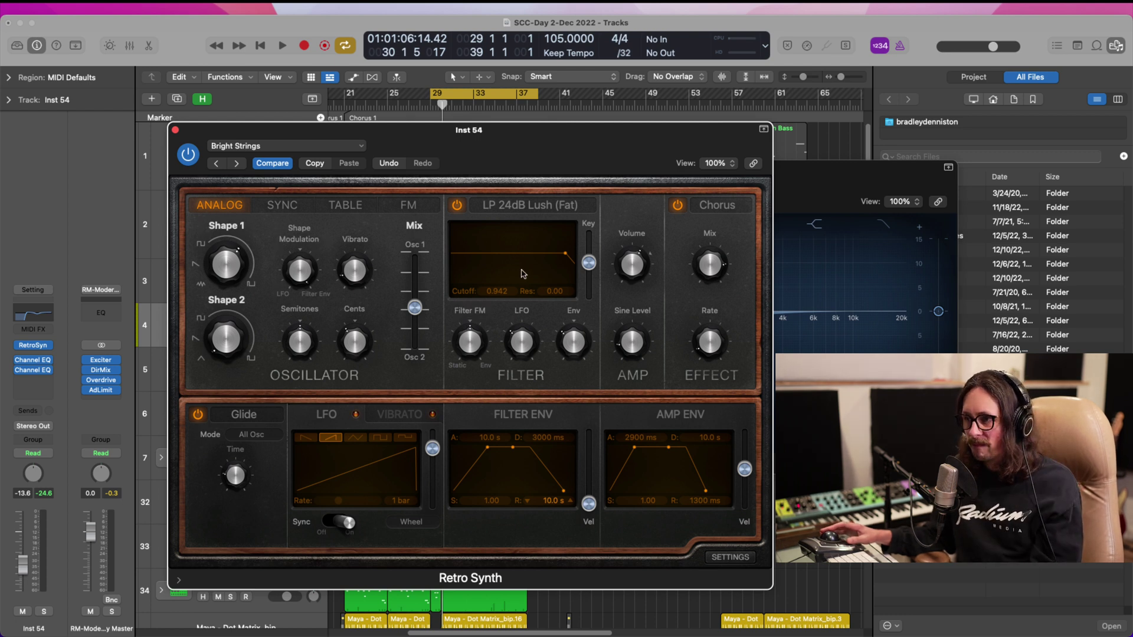
pyautogui.moveTo(468, 342); pyautogui.dragTo(498, 213)
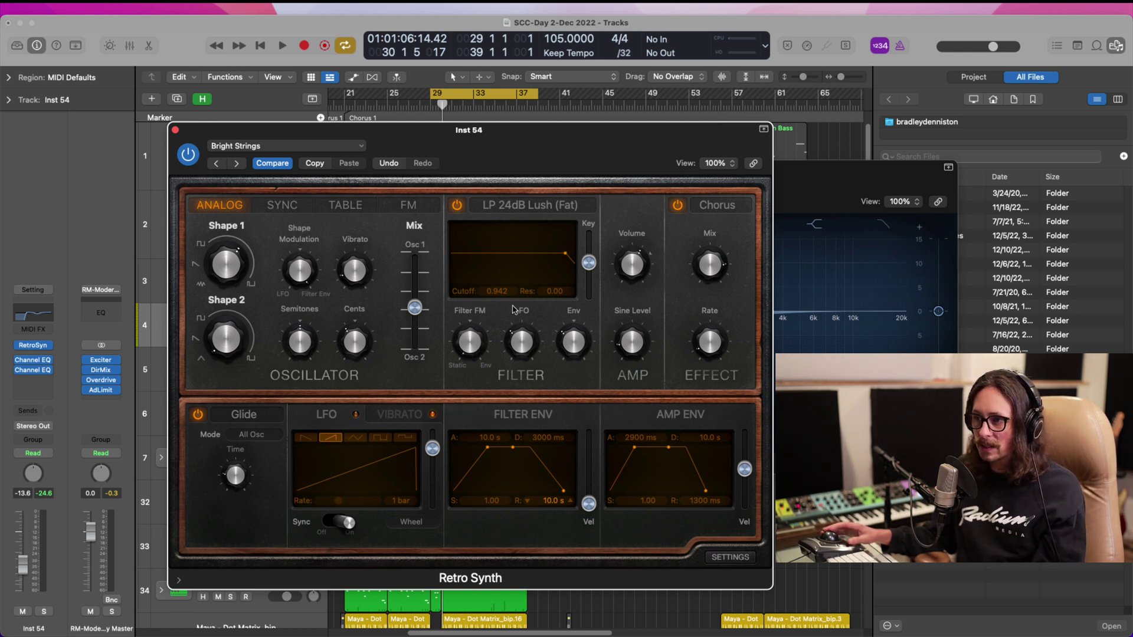
pyautogui.moveTo(526, 345)
pyautogui.moveTo(527, 352); pyautogui.dragTo(546, 232)
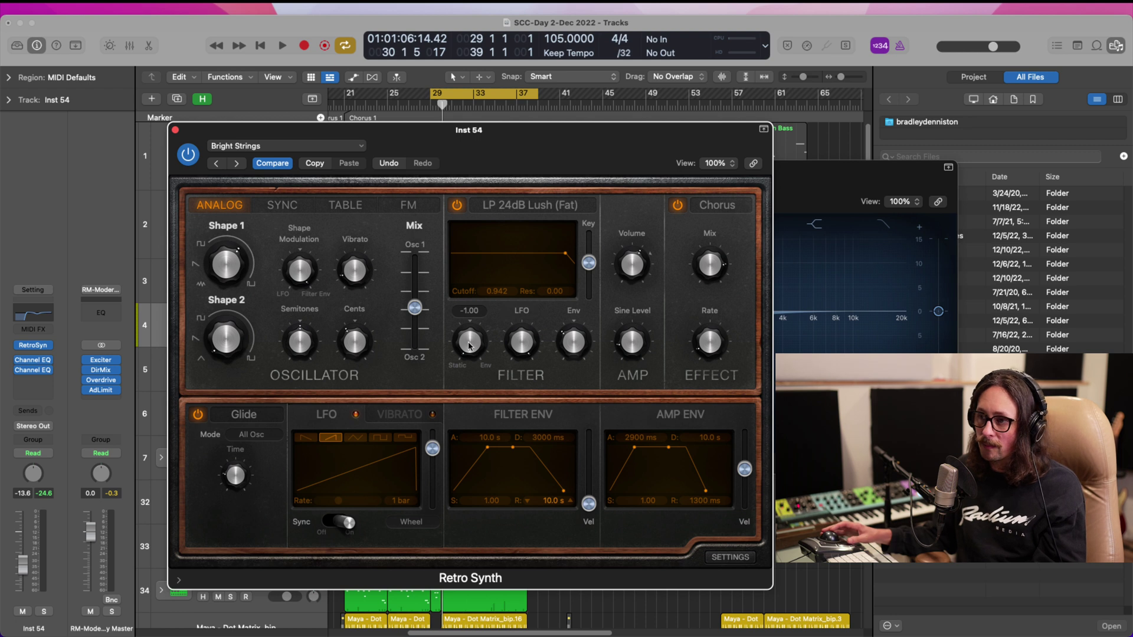
pyautogui.moveTo(472, 347); pyautogui.dragTo(493, 283)
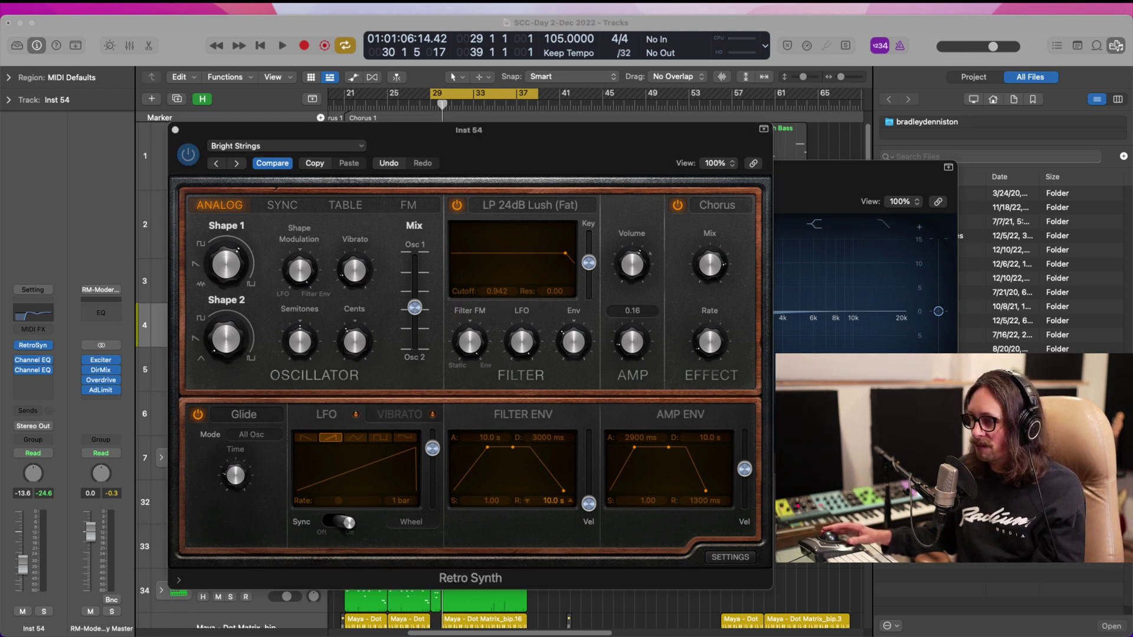
# - Play the looped section to audition the filter modulation
pyautogui.press('space')
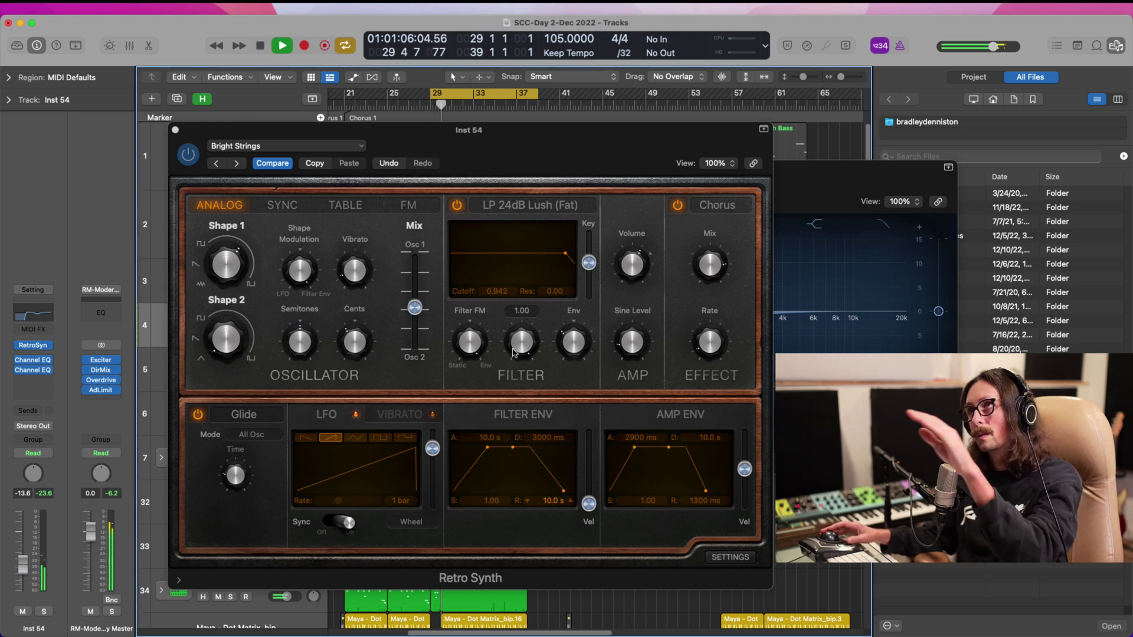
pyautogui.press('space')
pyautogui.press('space')
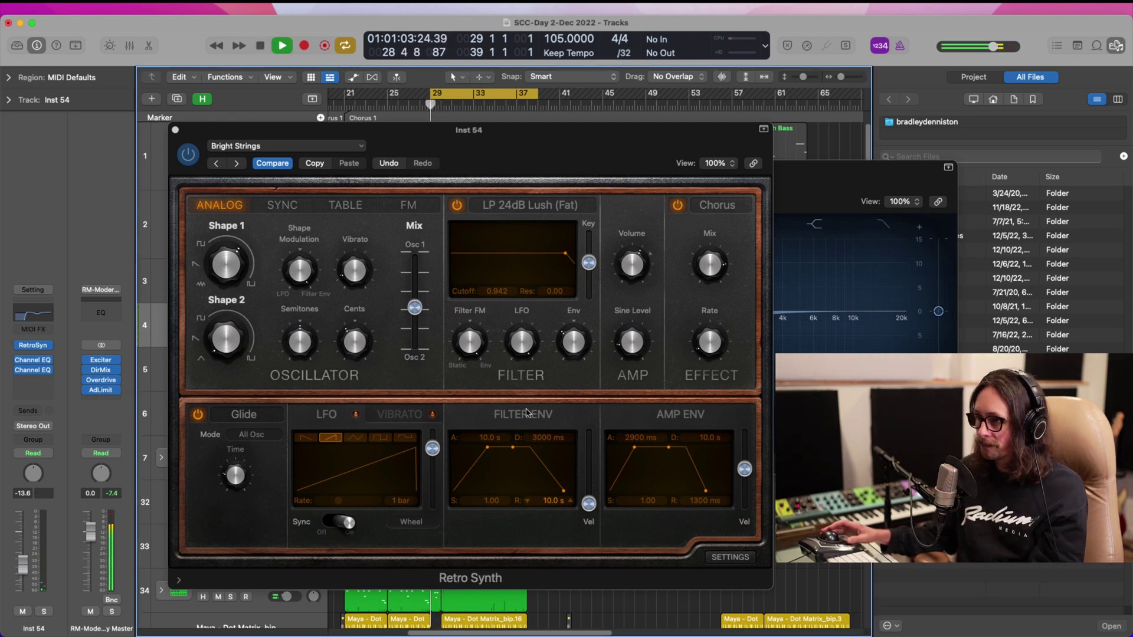
pyautogui.press('space')
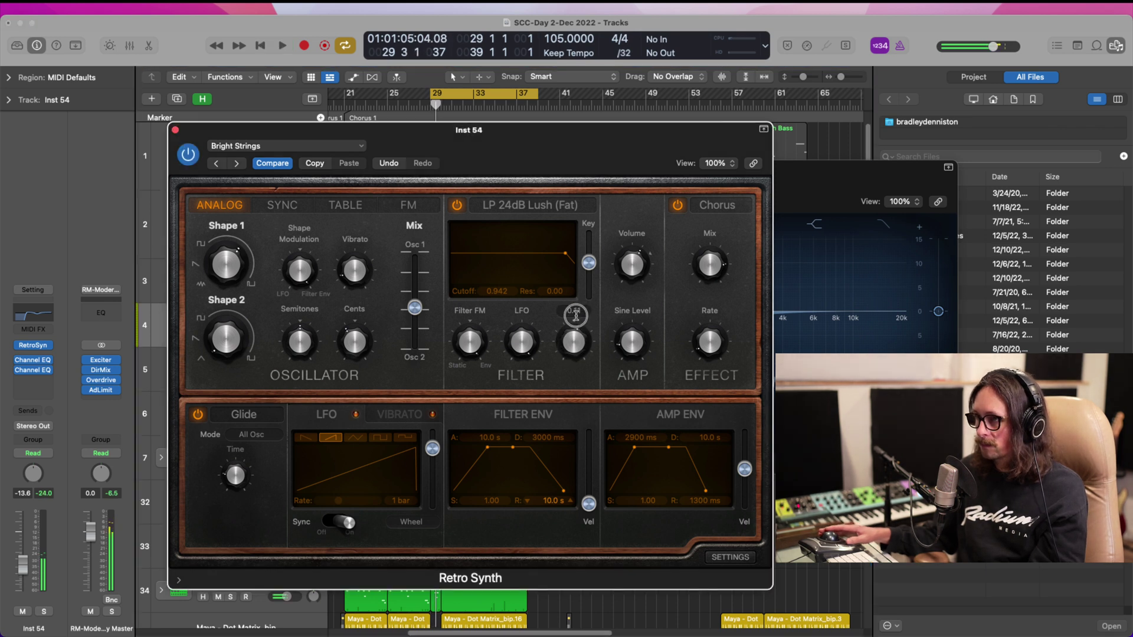
# - Play the loop briefly and switch to System Preferences to set the Mac's sound output to Universal Audio Thunderbolt
pyautogui.press('space')
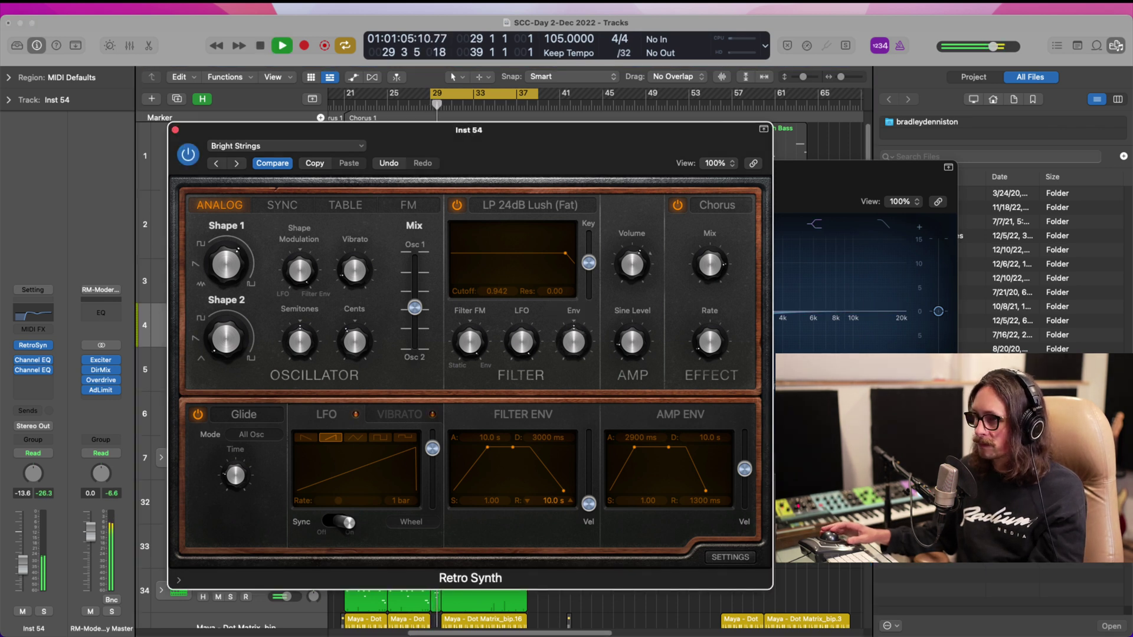
pyautogui.press('space')
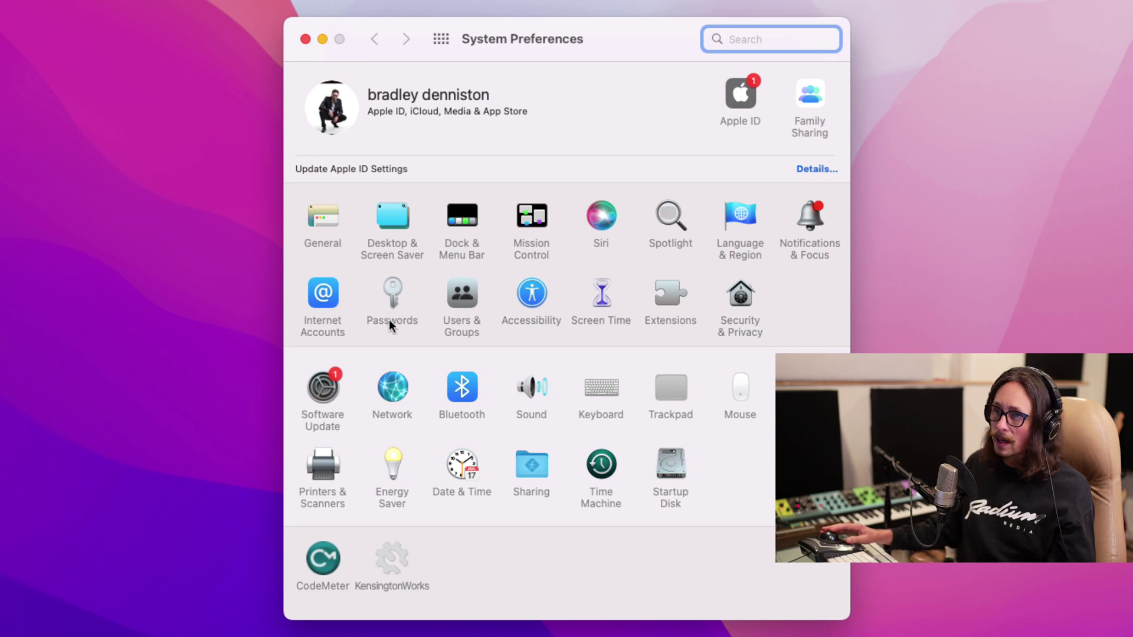
pyautogui.click(550, 415)
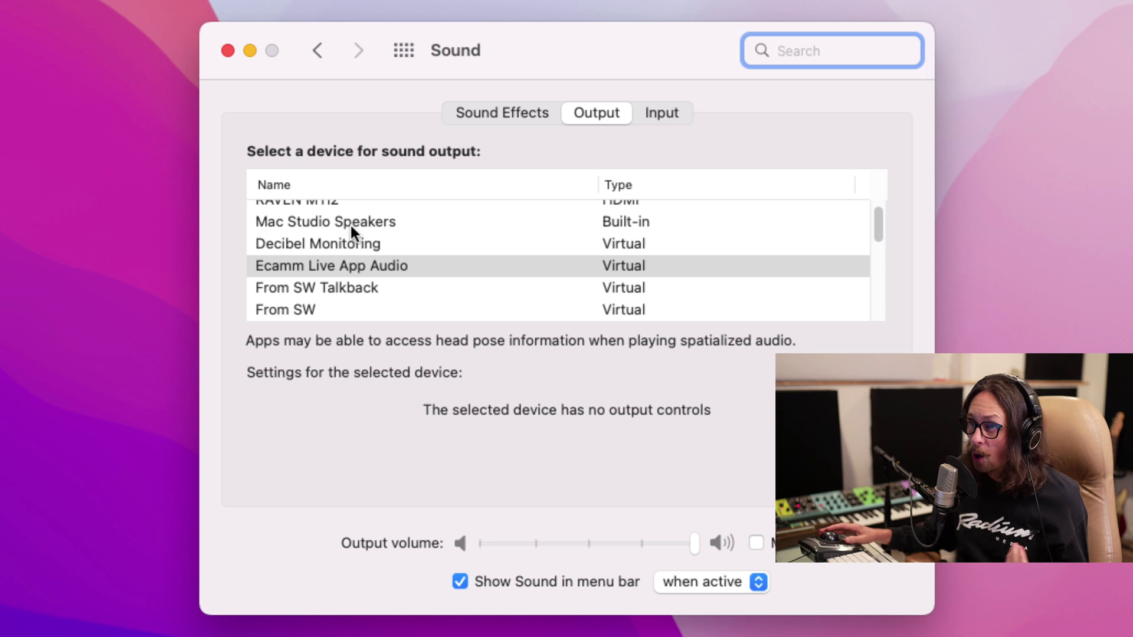
pyautogui.scroll(-10, 369, 285)
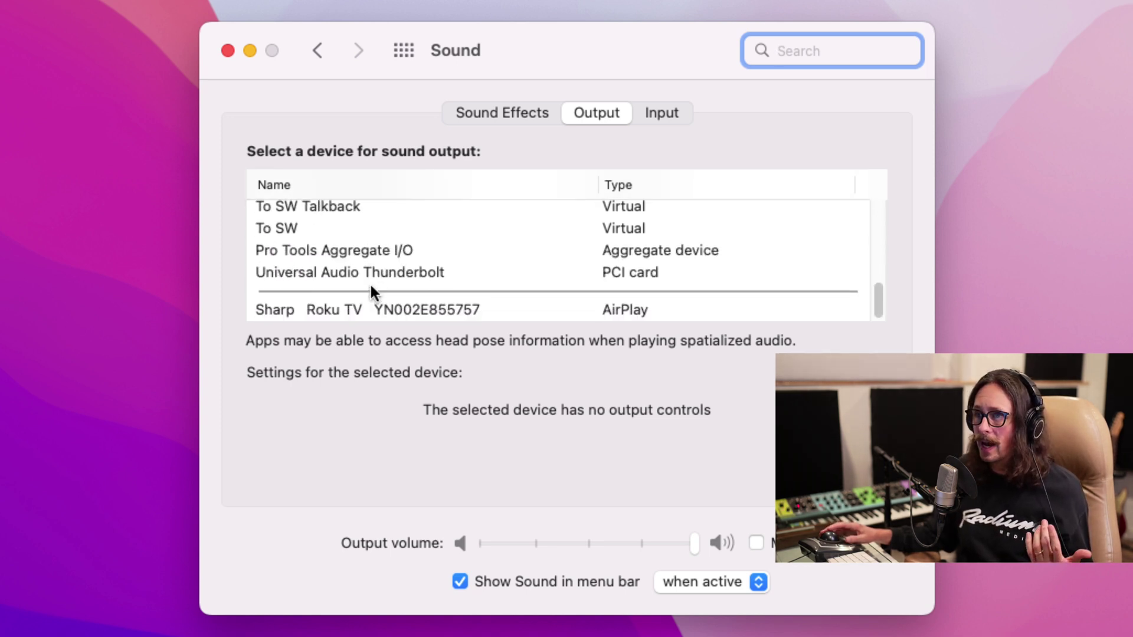
pyautogui.click(374, 274)
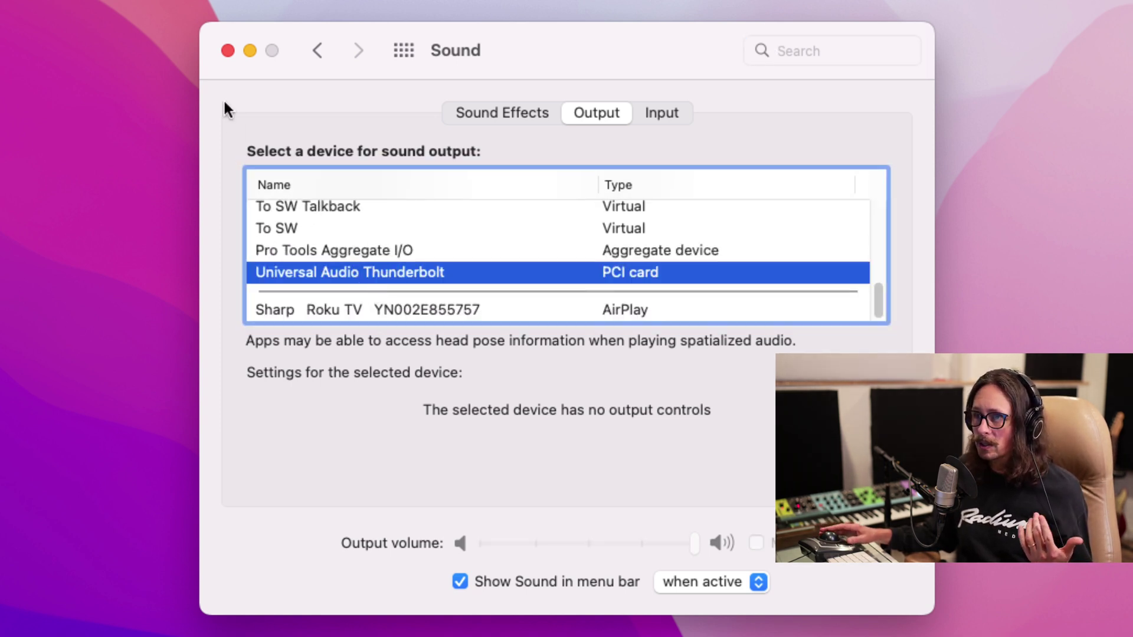
pyautogui.click(228, 51)
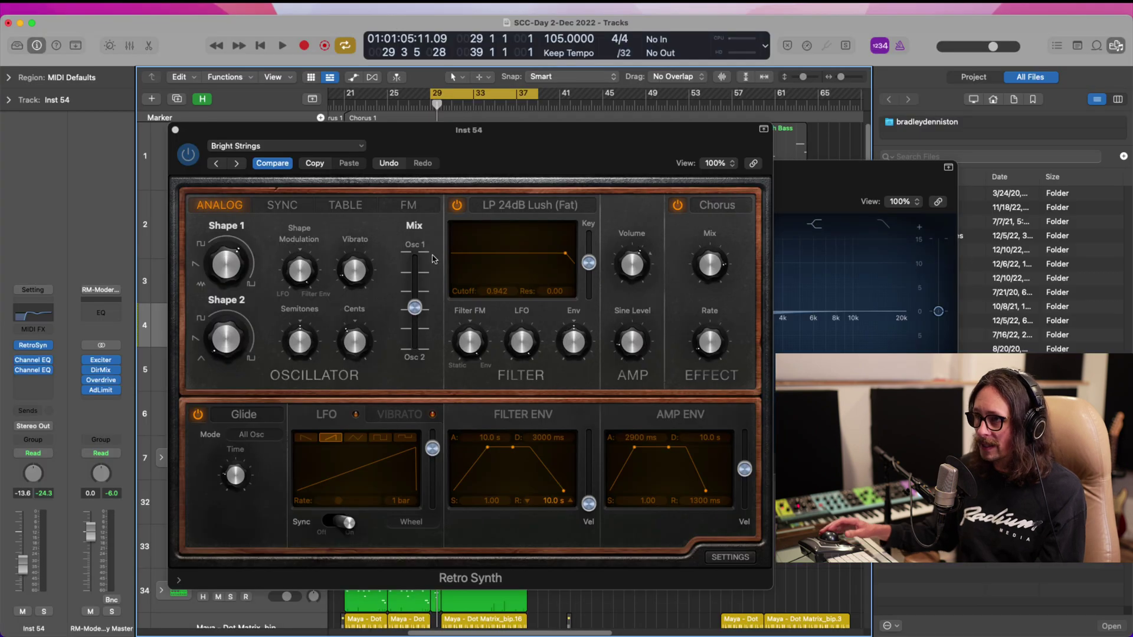
# - Return to Logic Pro and play the looped section briefly to check playback with the new output
pyautogui.moveTo(284, 325)
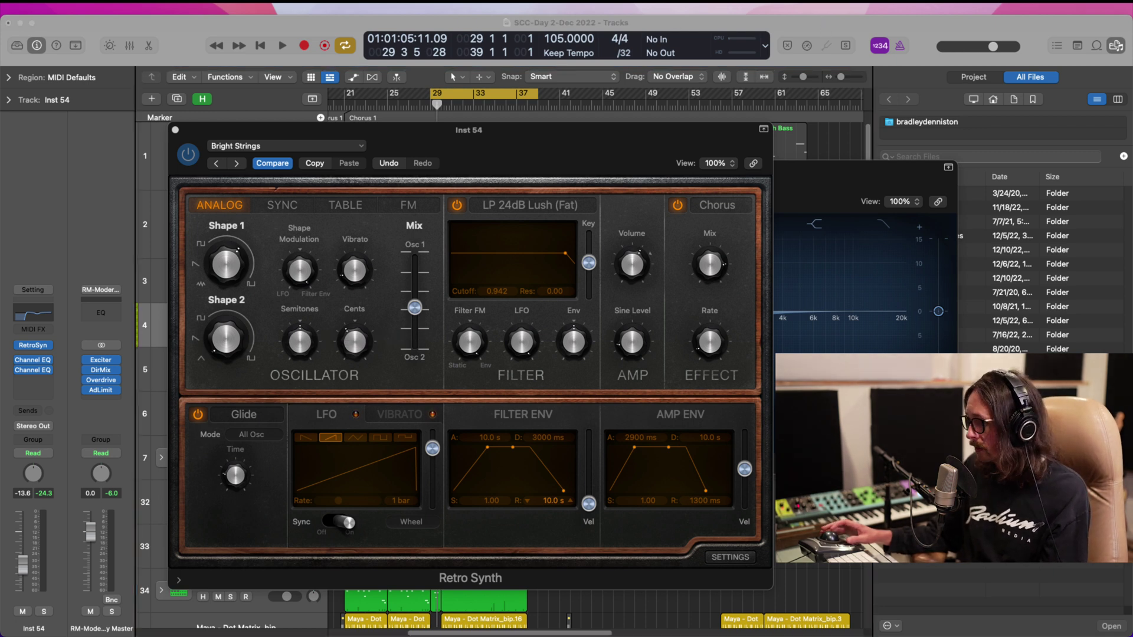
pyautogui.press('space')
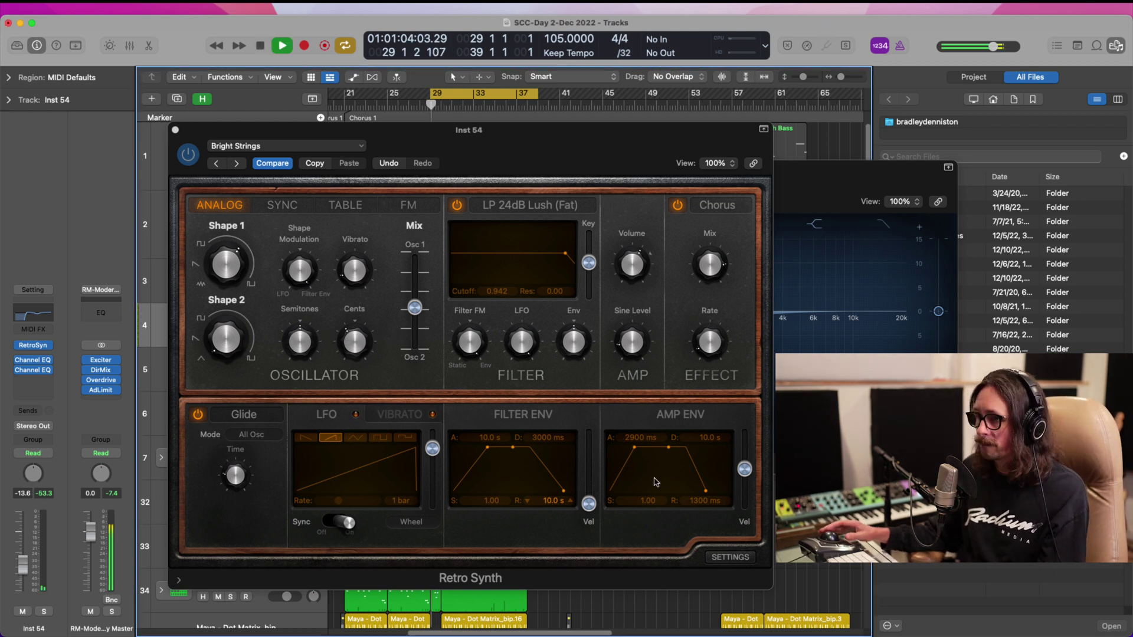
pyautogui.press('space')
# - Set the I/O buffer size to 256 samples in the audio device settings and replay the loop briefly
pyautogui.click(121, 27)
pyautogui.click(41, 8)
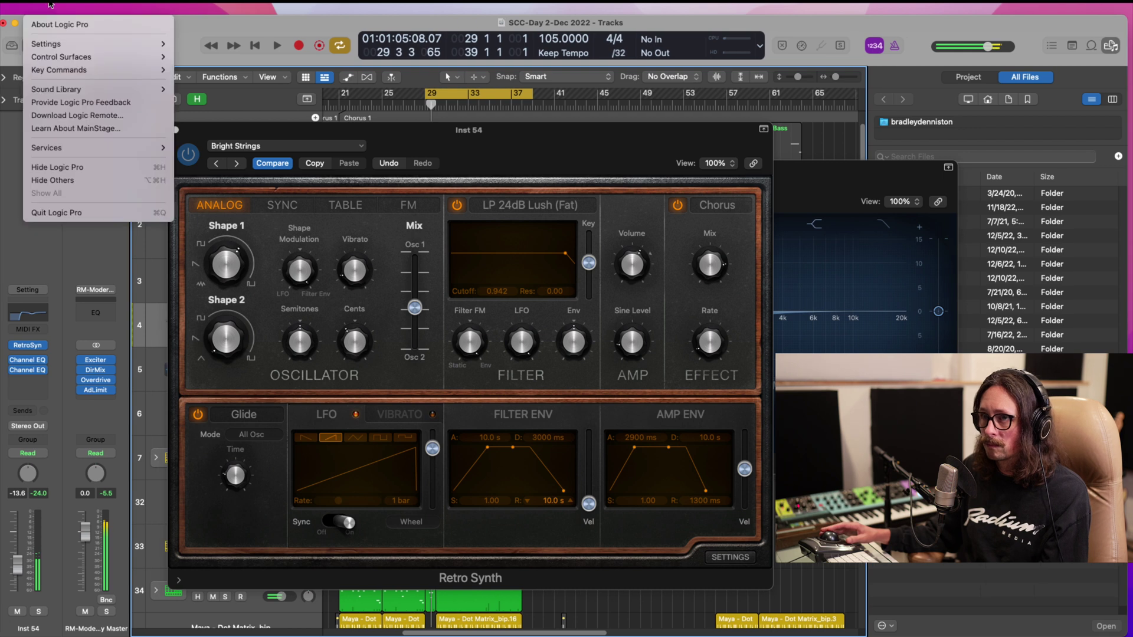
pyautogui.moveTo(71, 42)
pyautogui.click(194, 57)
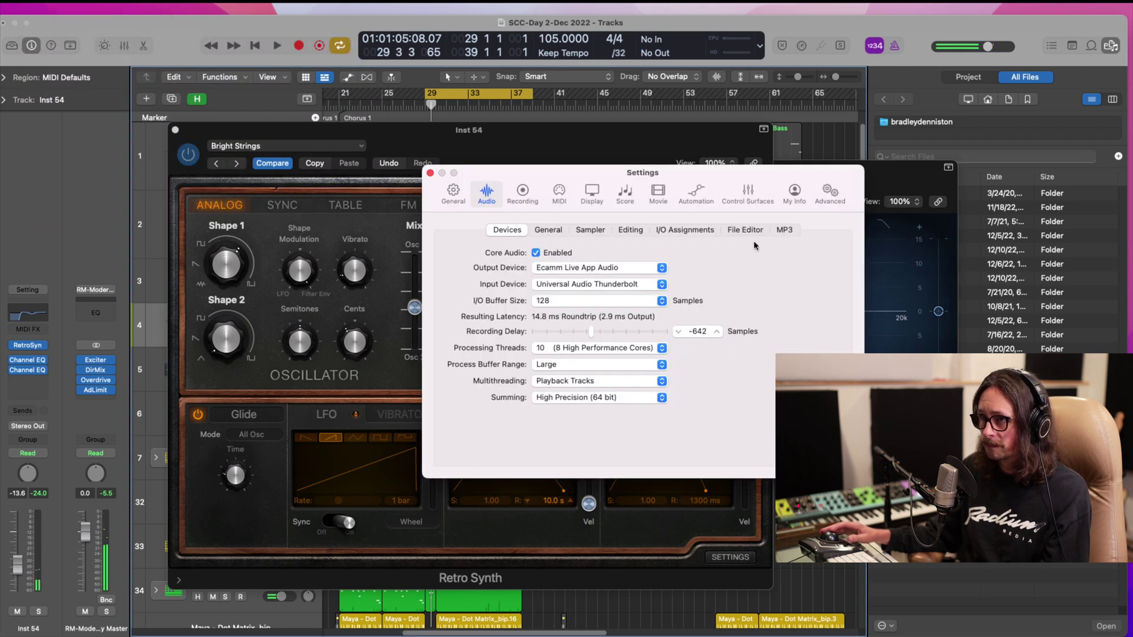
pyautogui.click(593, 301)
pyautogui.click(593, 316)
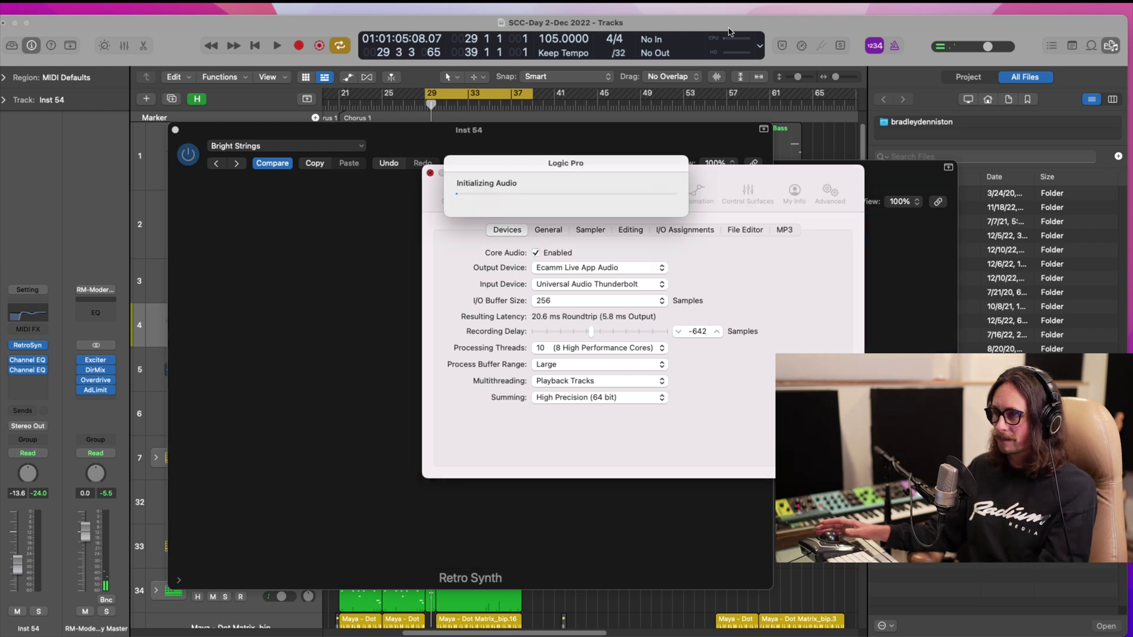
pyautogui.press('space')
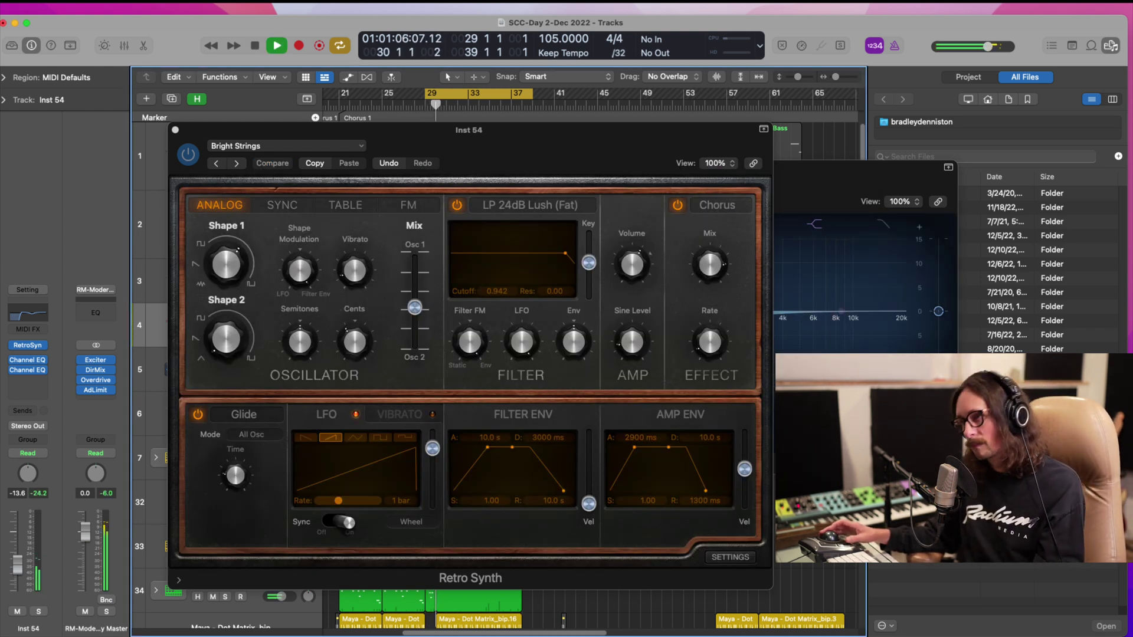
pyautogui.press('space')
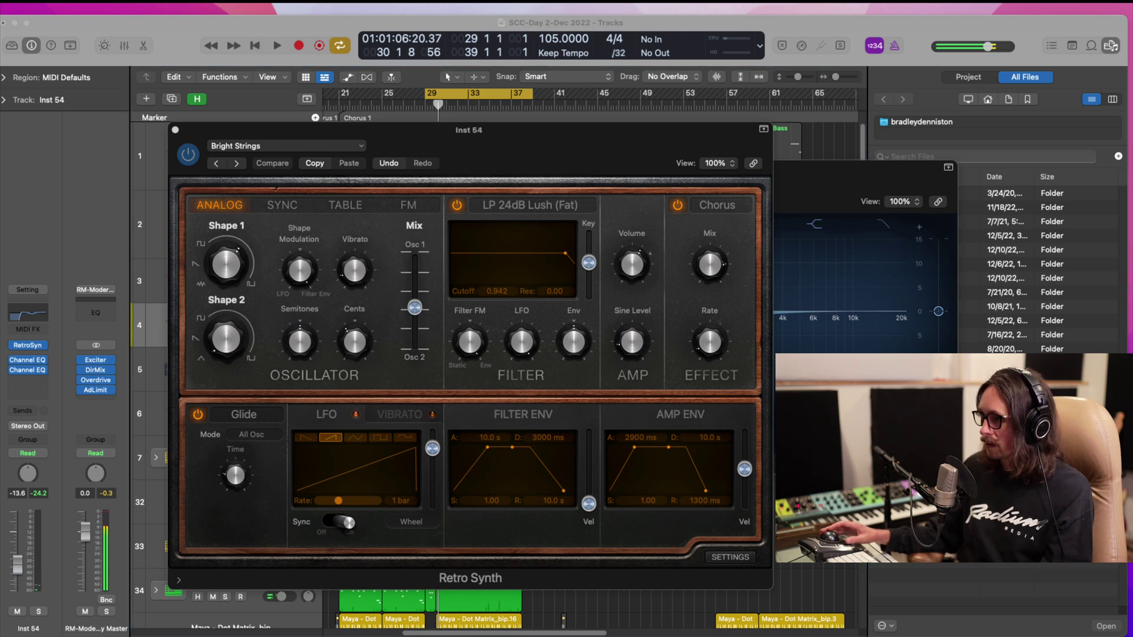
# - Close the Retro Synth and Channel EQ windows and lengthen the Bright Strings region on track 4 to end at bar 30
pyautogui.click(650, 384)
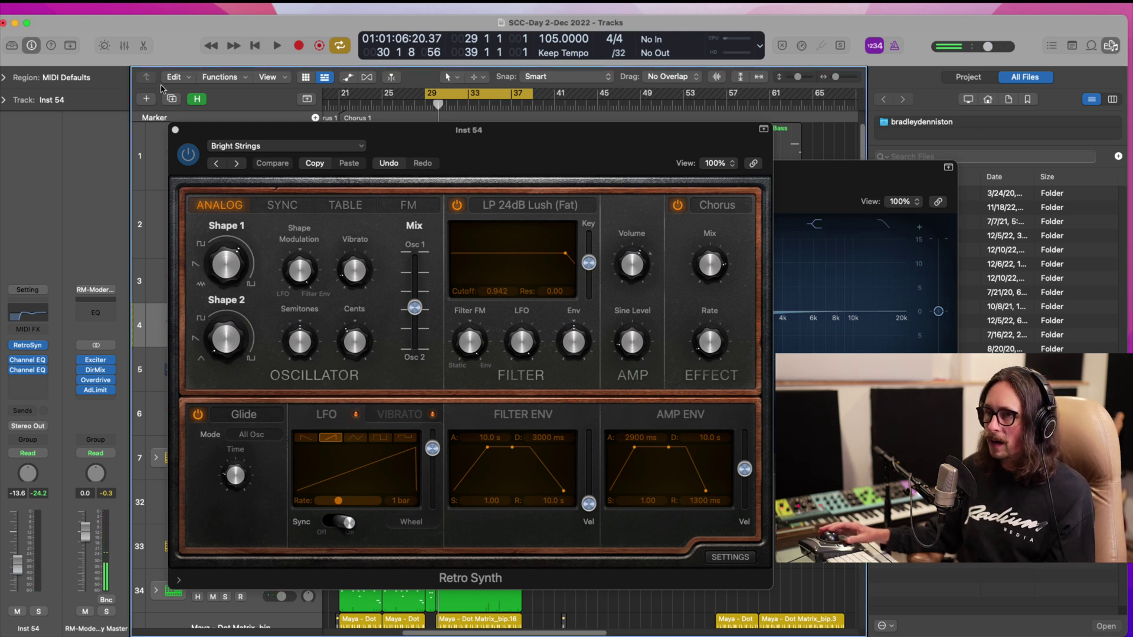
pyautogui.click(175, 131)
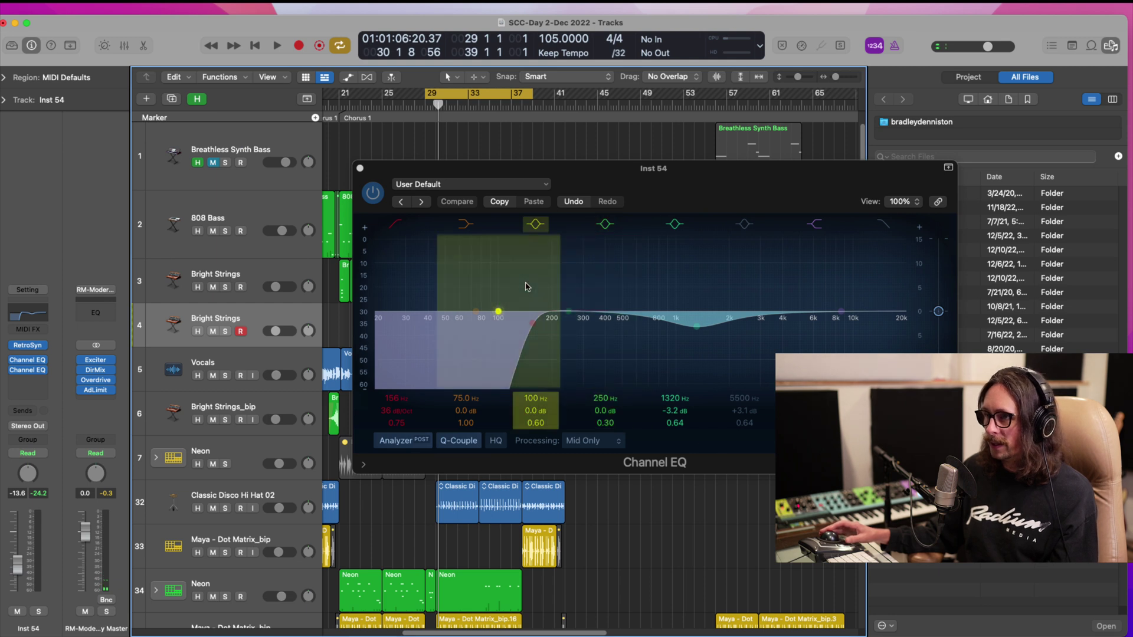
pyautogui.click(359, 168)
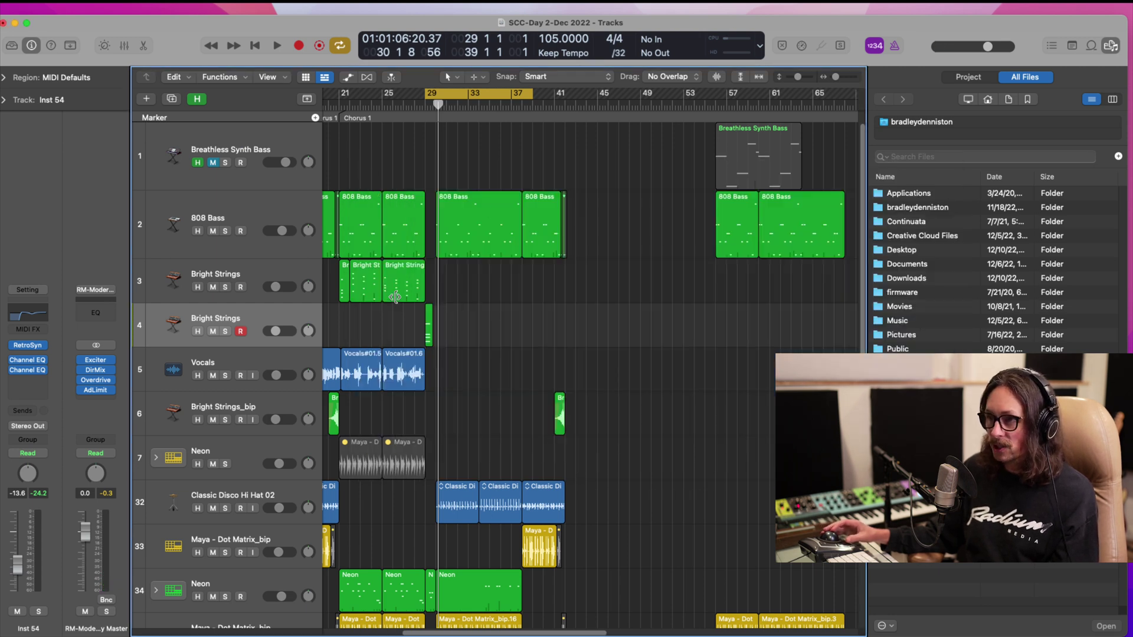
pyautogui.moveTo(395, 297); pyautogui.dragTo(525, 407)
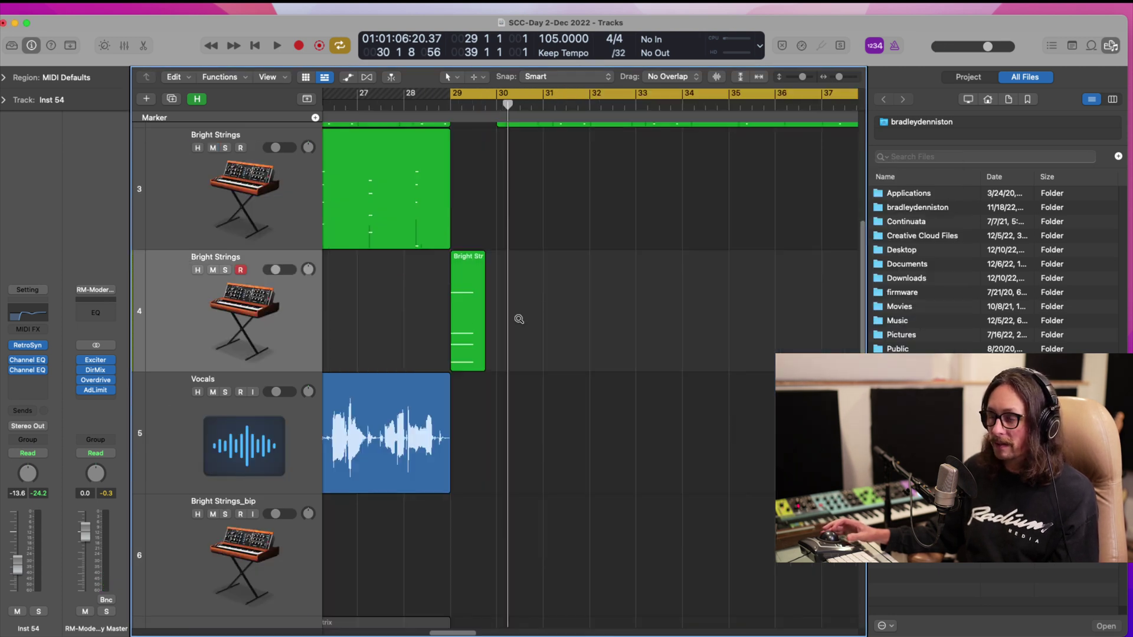
pyautogui.moveTo(482, 347); pyautogui.dragTo(489, 347)
# - Extend all four notes of the Bright Strings region to bar 30 in the Piano Roll and save the project
pyautogui.doubleClick(482, 335)
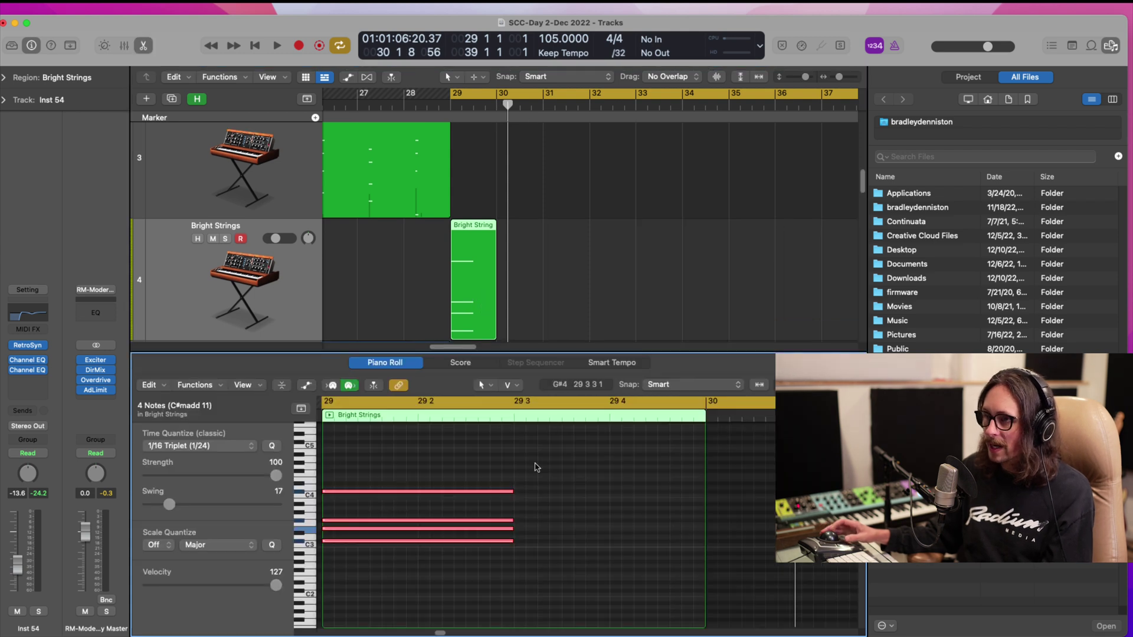
pyautogui.scroll(-2, 535, 465)
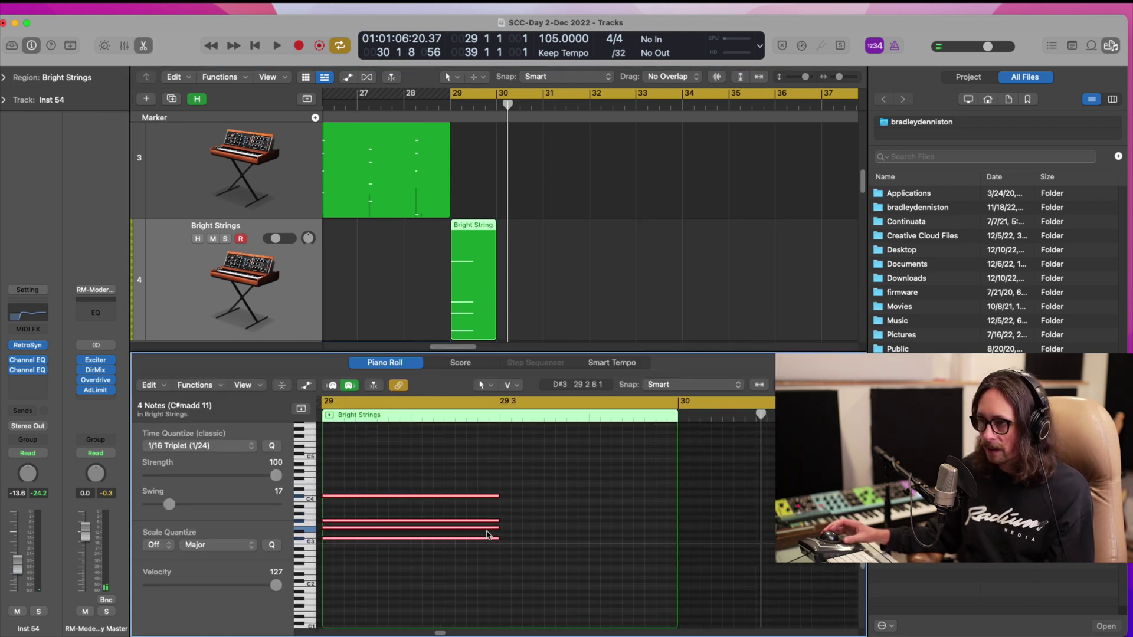
pyautogui.moveTo(499, 543); pyautogui.dragTo(589, 544)
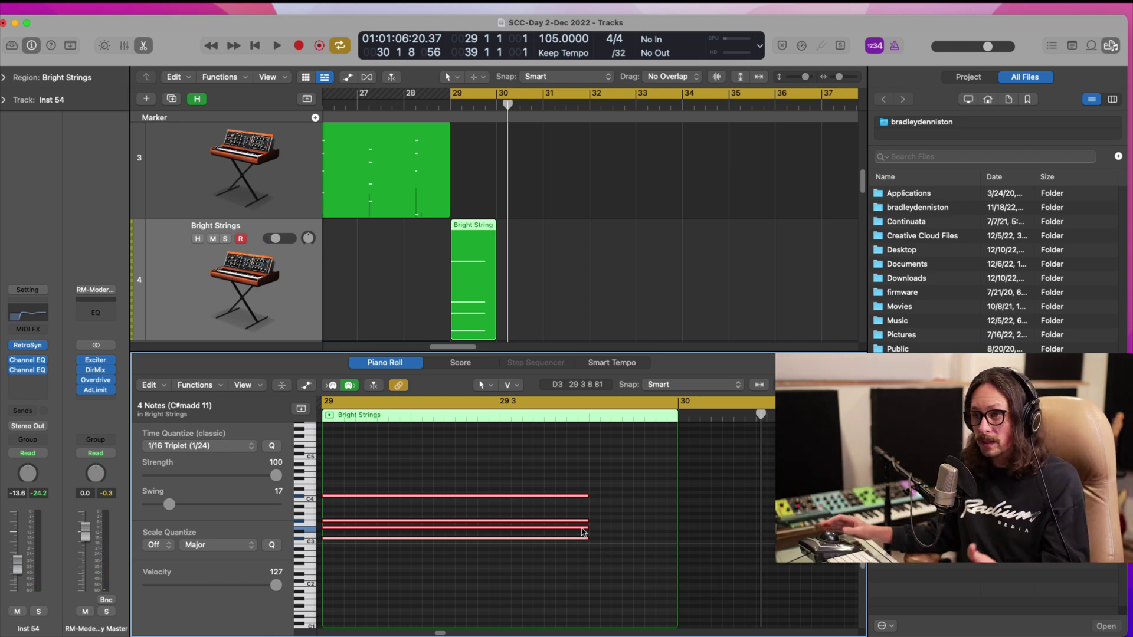
pyautogui.moveTo(586, 542); pyautogui.dragTo(674, 543)
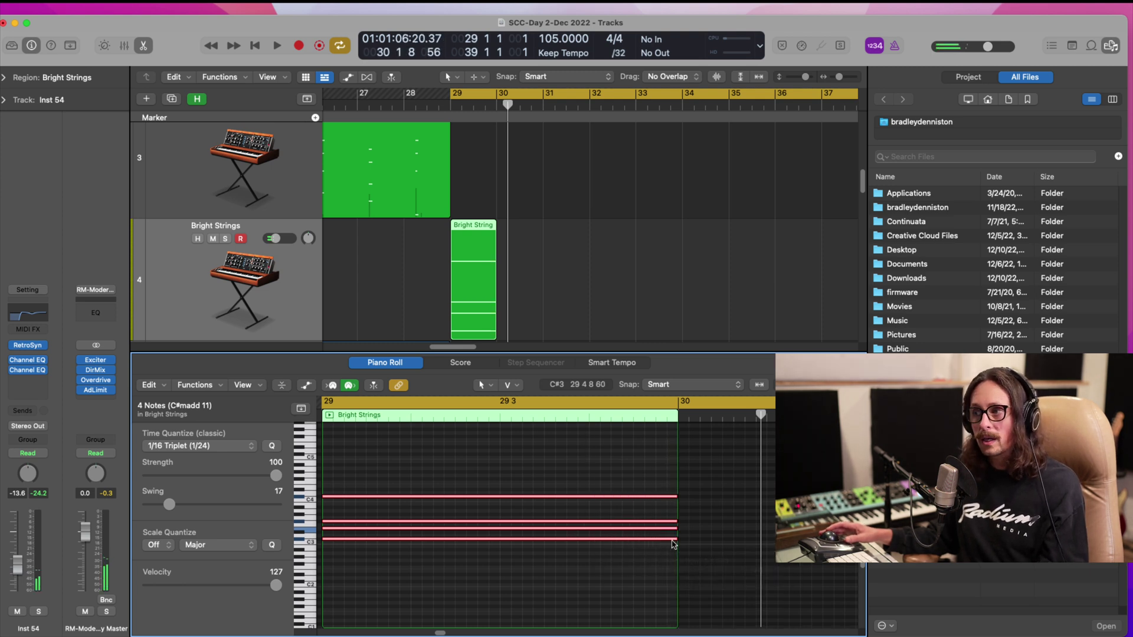
pyautogui.press('super+s')
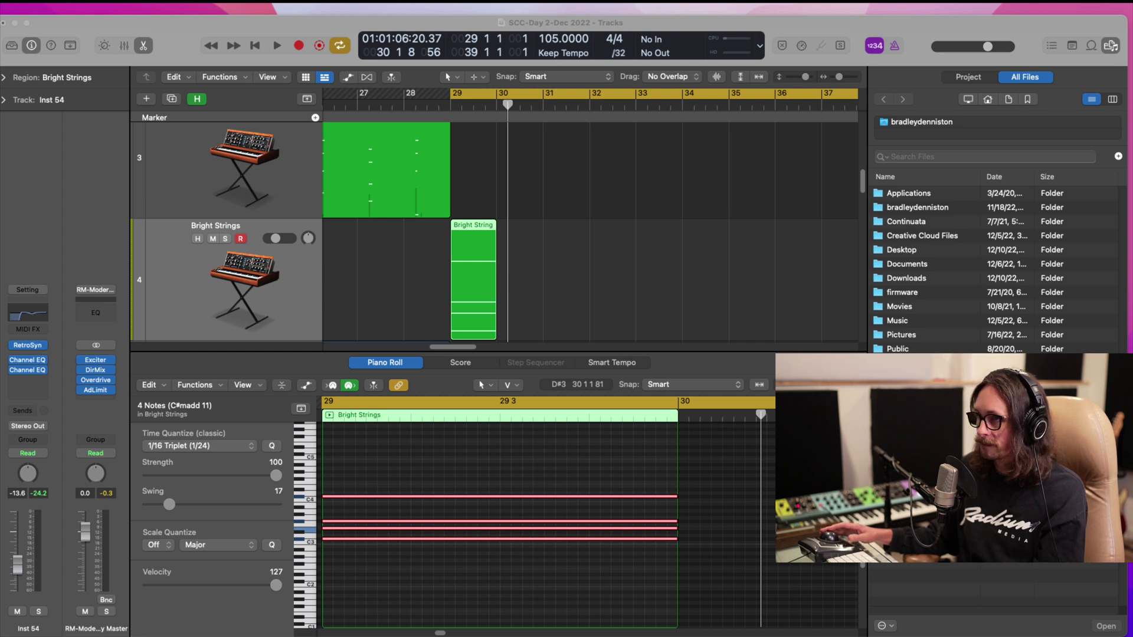
# - Play the looped section from bar 29 to hear the extended chord
pyautogui.press('space')
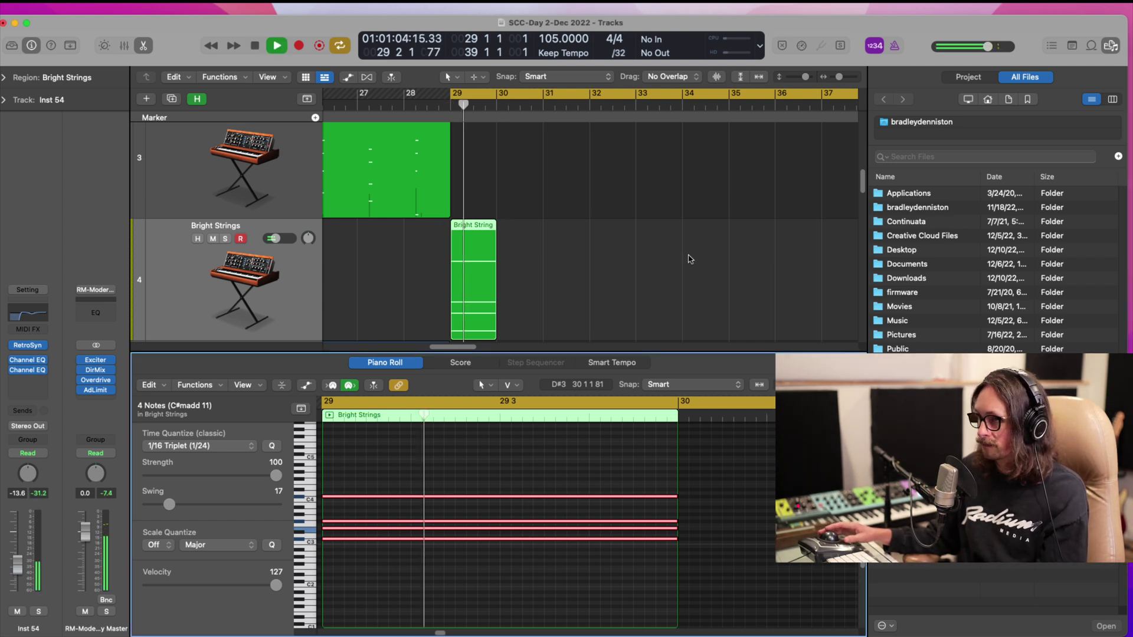
pyautogui.press('space')
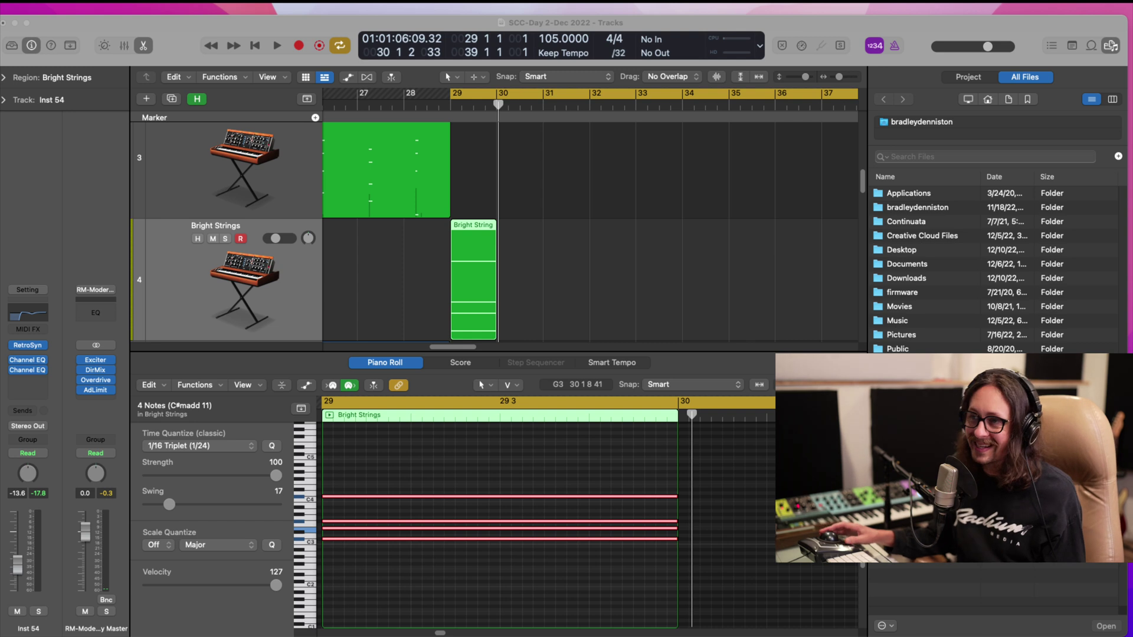
pyautogui.click(247, 25)
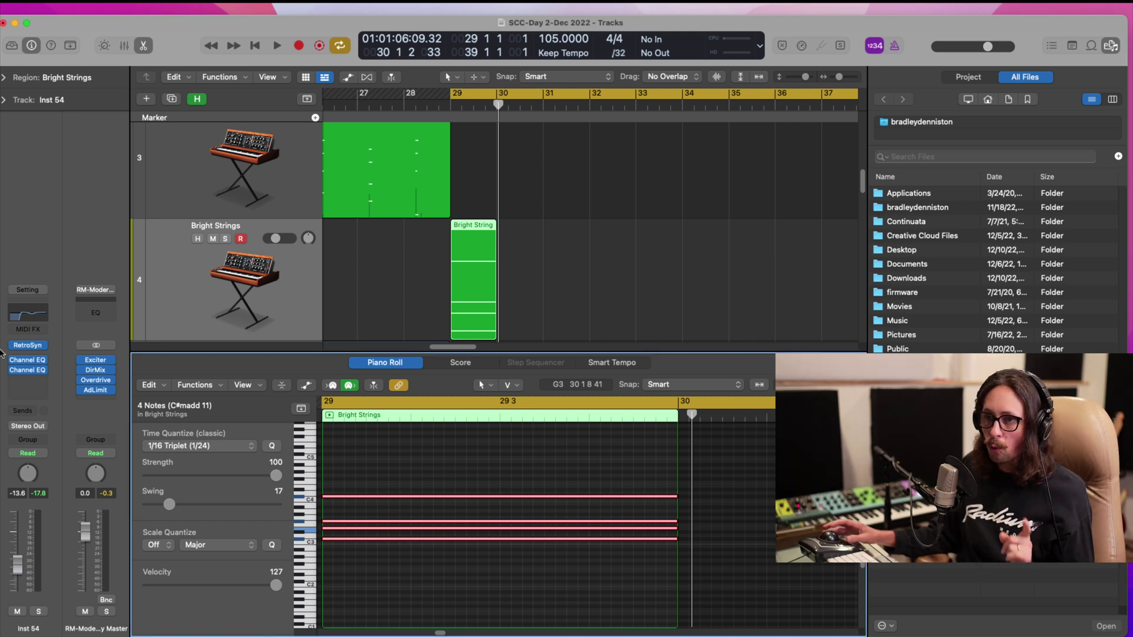
# - Open Retro Synth on the Bright Strings track and set the filter cutoff to 0.820 and resonance to 0.29
pyautogui.click(31, 348)
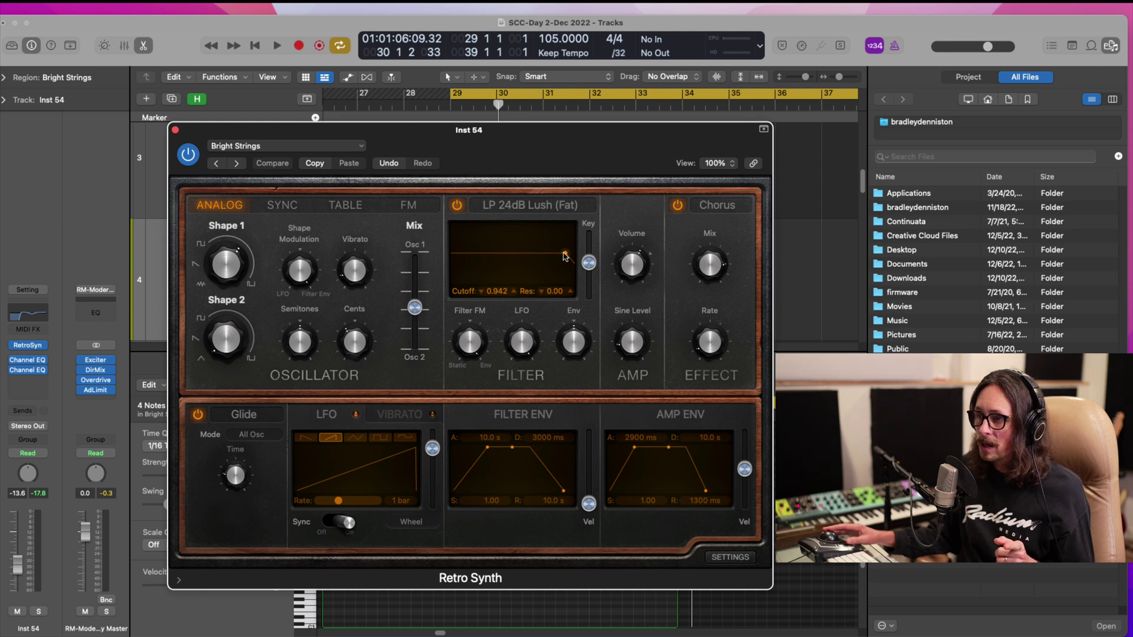
pyautogui.moveTo(566, 257)
pyautogui.mouseDown()
pyautogui.moveTo(546, 254)
pyautogui.moveTo(554, 233)
pyautogui.moveTo(552, 247)
pyautogui.mouseUp()
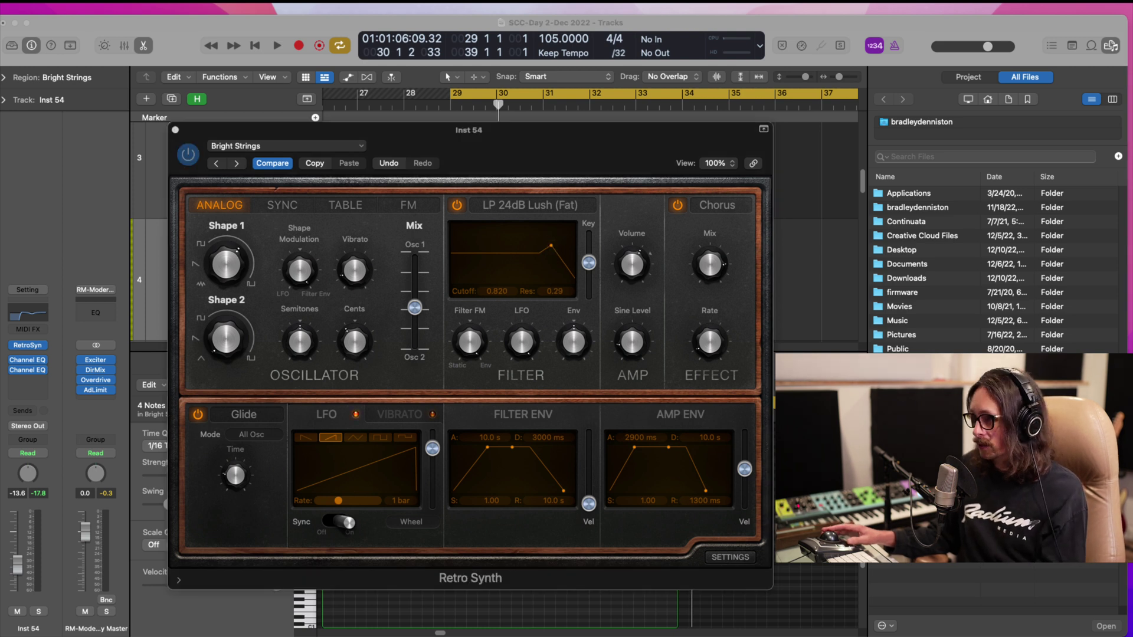
# - Audition the loop while setting the filter cutoff to 0.736 and resonance to 0.47
pyautogui.click(515, 397)
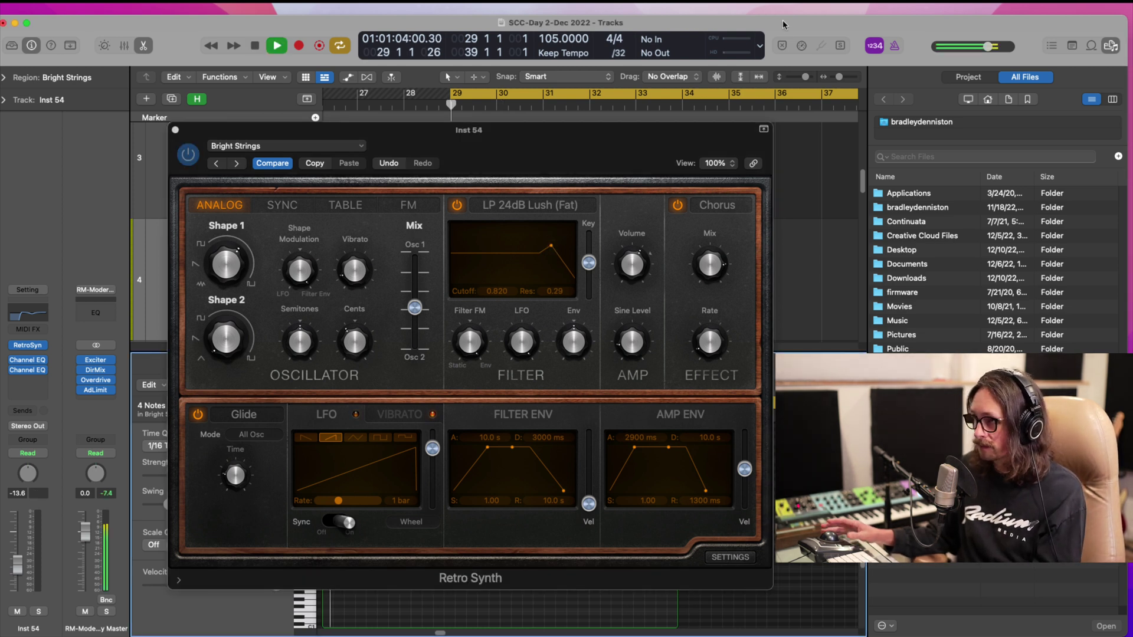
pyautogui.press('space')
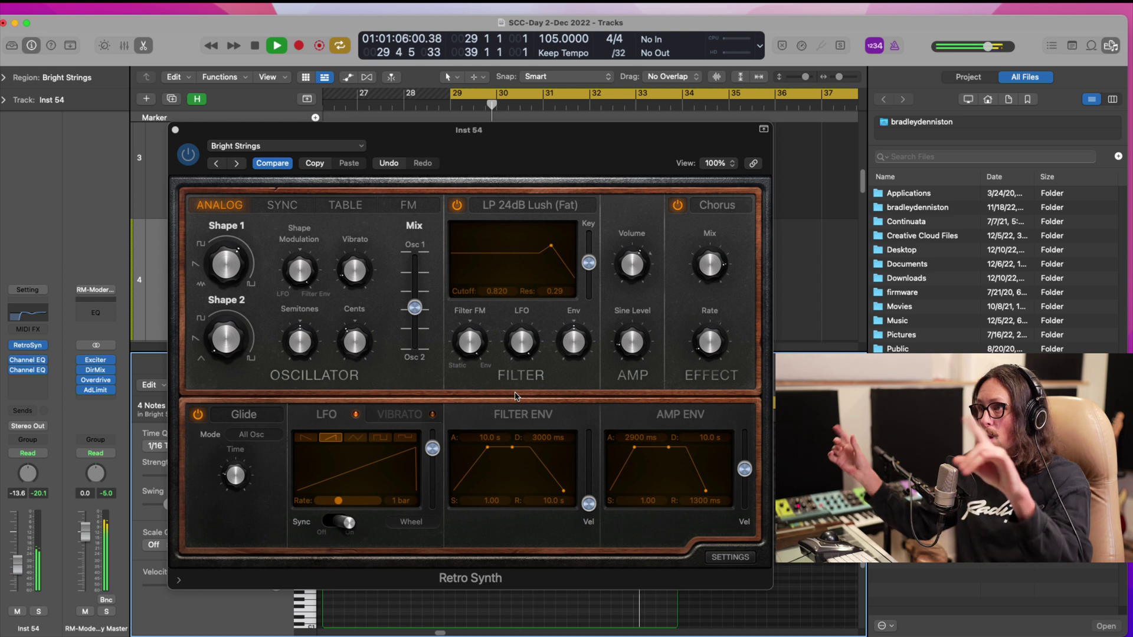
pyautogui.press('space')
pyautogui.press('space')
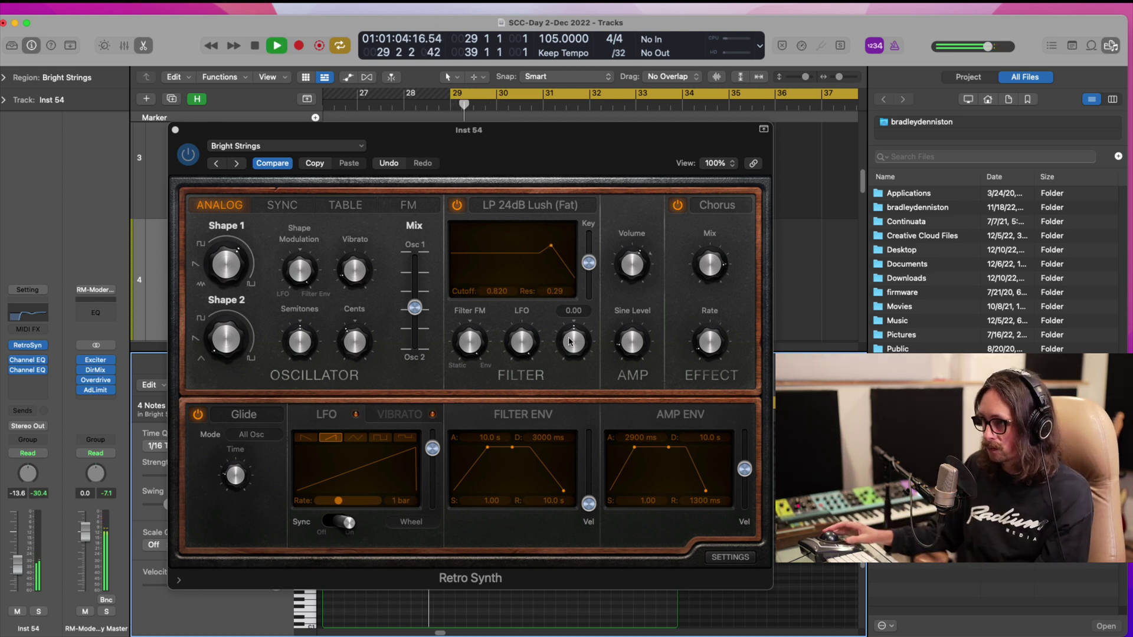
pyautogui.moveTo(550, 244)
pyautogui.mouseDown()
pyautogui.moveTo(553, 234)
pyautogui.moveTo(543, 242)
pyautogui.mouseUp()
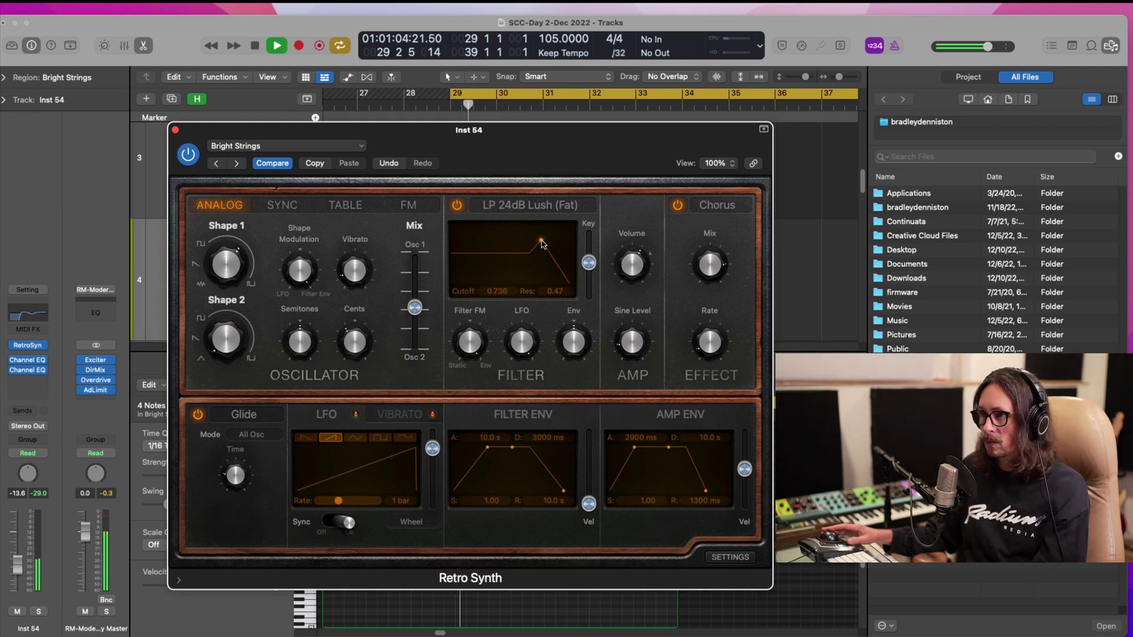
pyautogui.moveTo(711, 276)
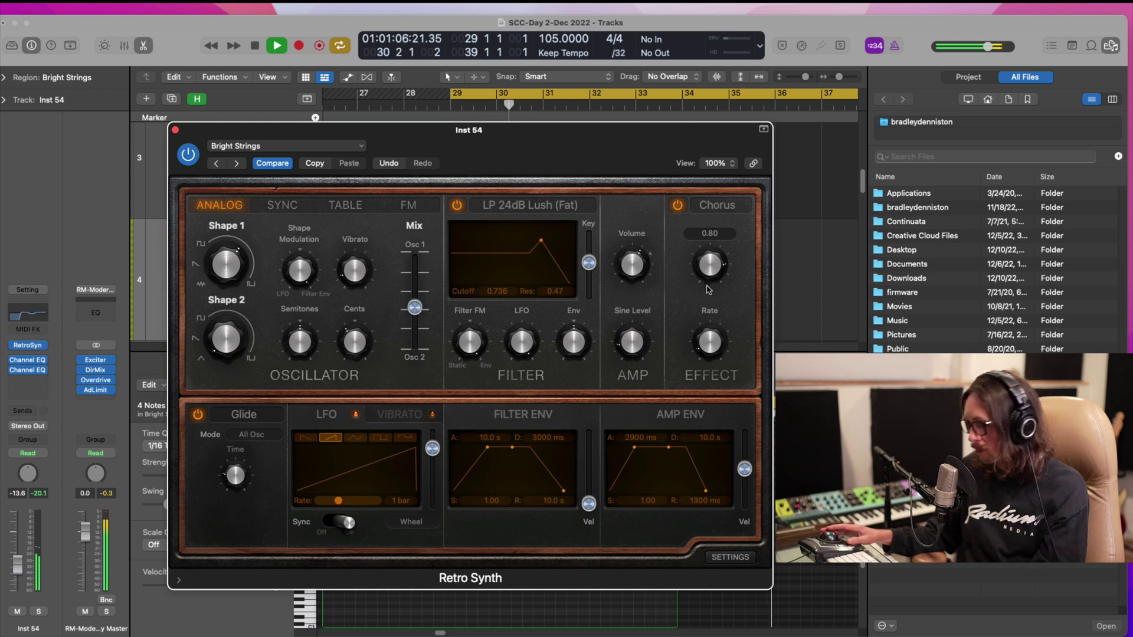
pyautogui.press('space')
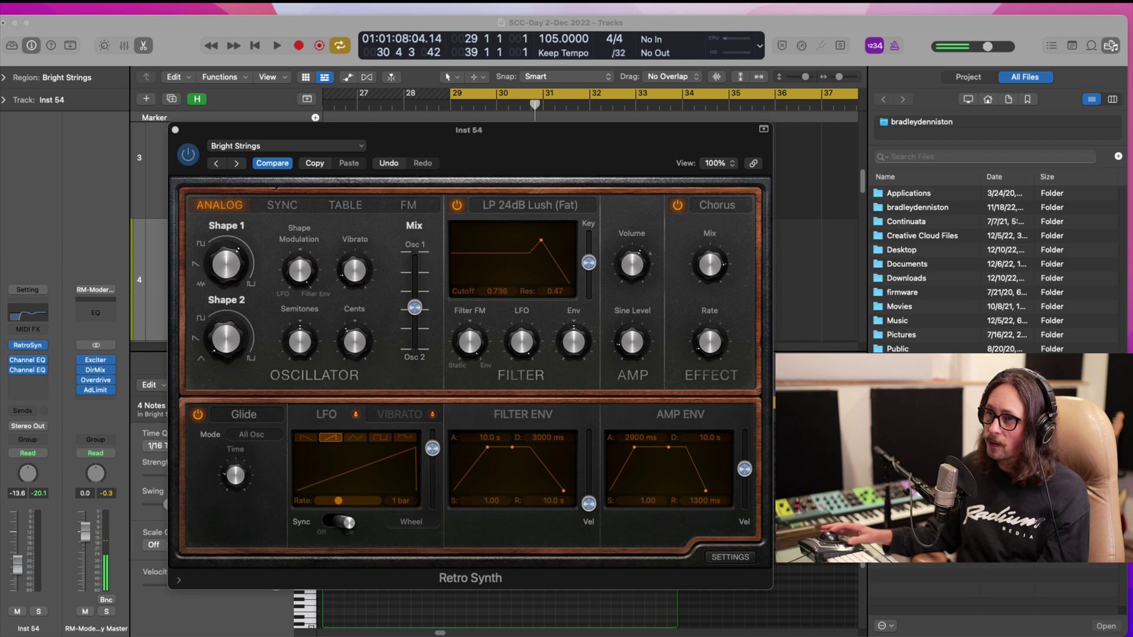
# - Set the filter cutoff to 0.746 and the resonance to 0.10
pyautogui.click(529, 245)
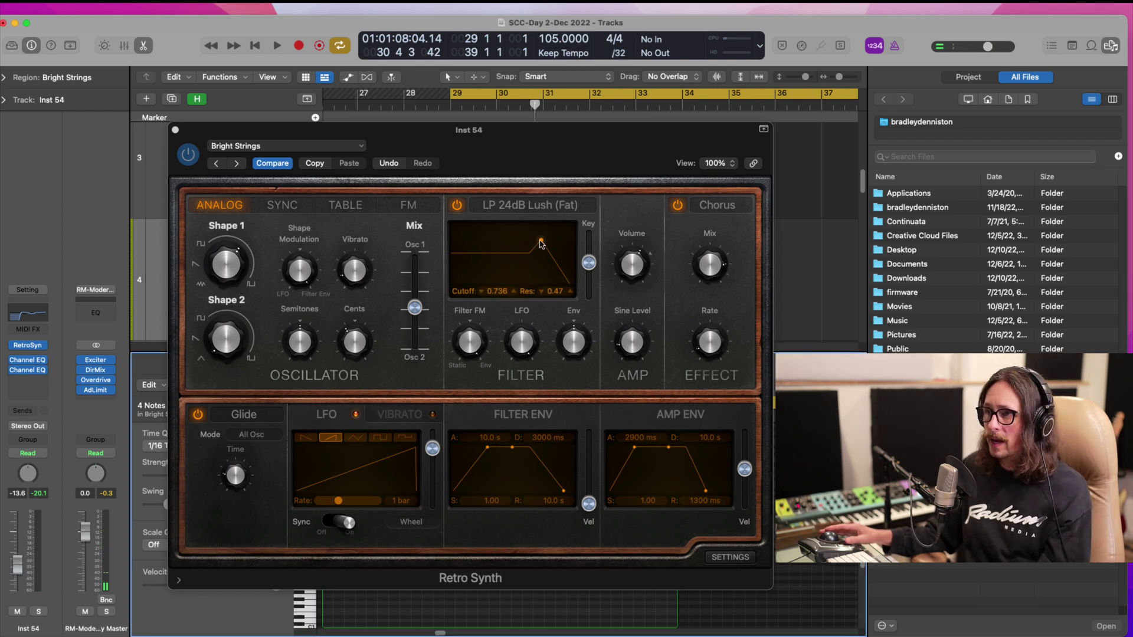
pyautogui.moveTo(541, 243); pyautogui.dragTo(543, 255)
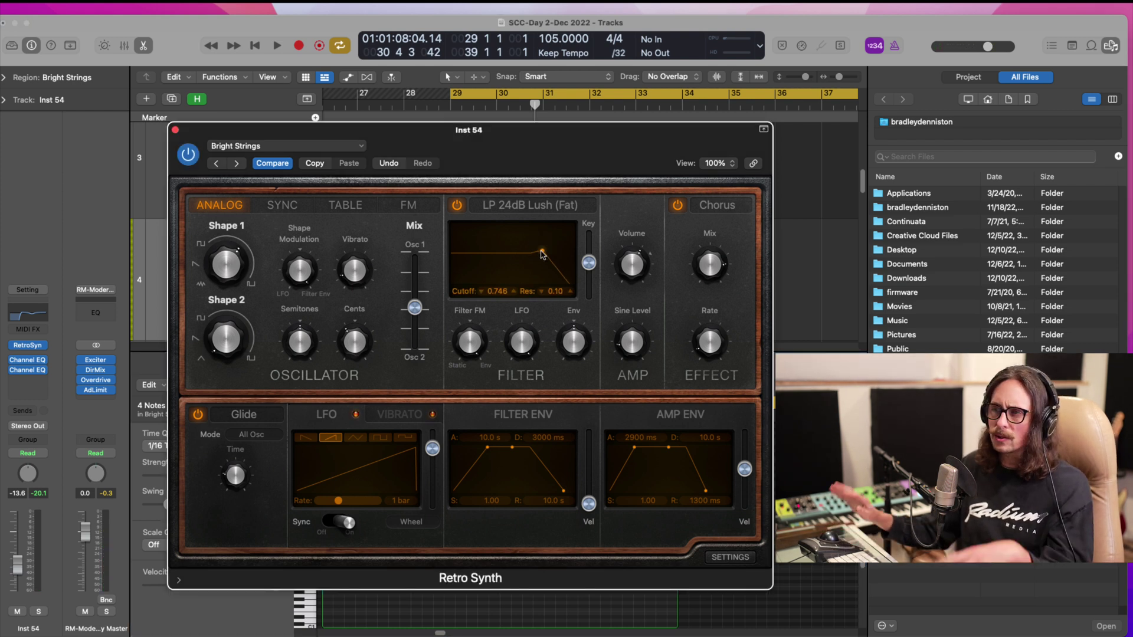
# - Close Retro Synth and, in the second Channel EQ, lower the 5450 Hz band to +0.9 dB and enable a high cut at 9550 Hz
pyautogui.click(35, 219)
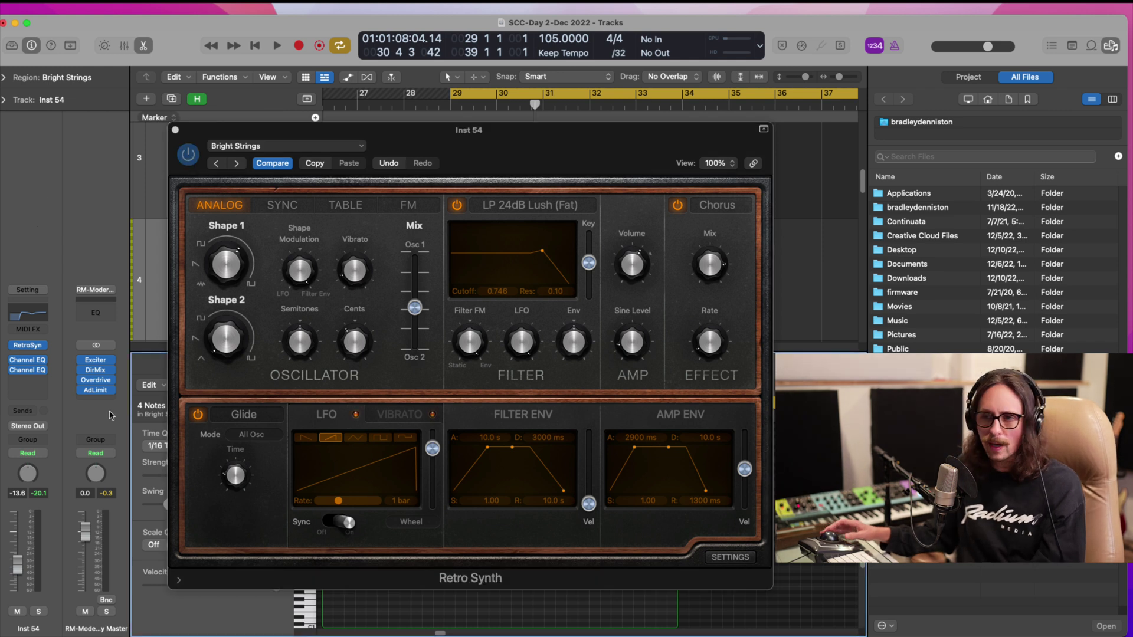
pyautogui.click(176, 130)
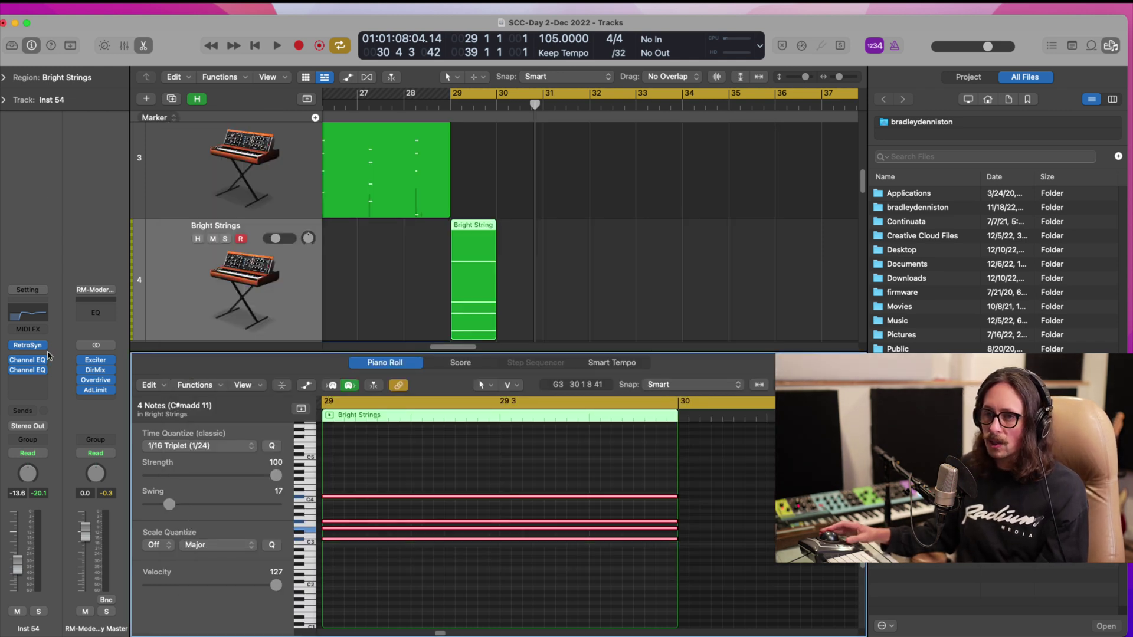
pyautogui.click(23, 372)
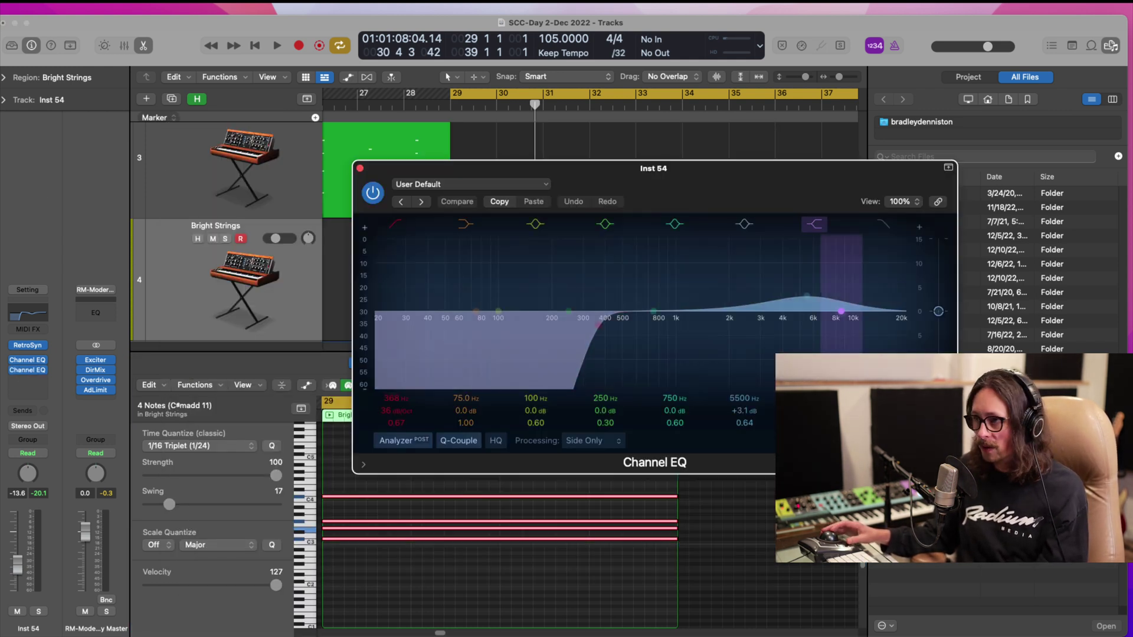
pyautogui.moveTo(808, 298); pyautogui.dragTo(805, 307)
pyautogui.click(879, 231)
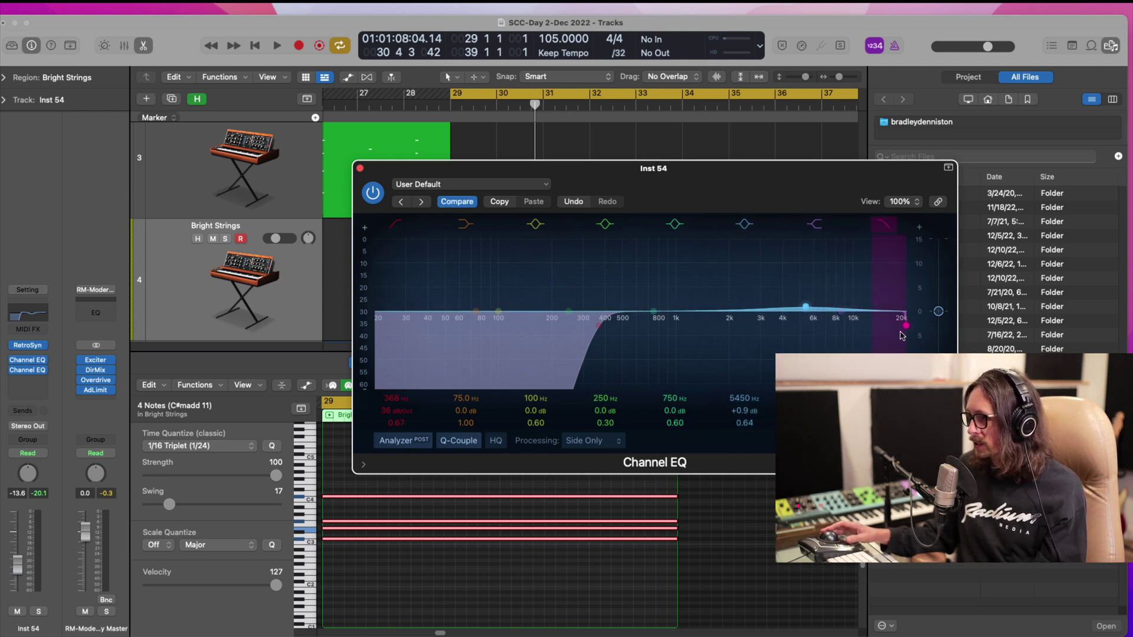
pyautogui.moveTo(903, 319); pyautogui.dragTo(848, 324)
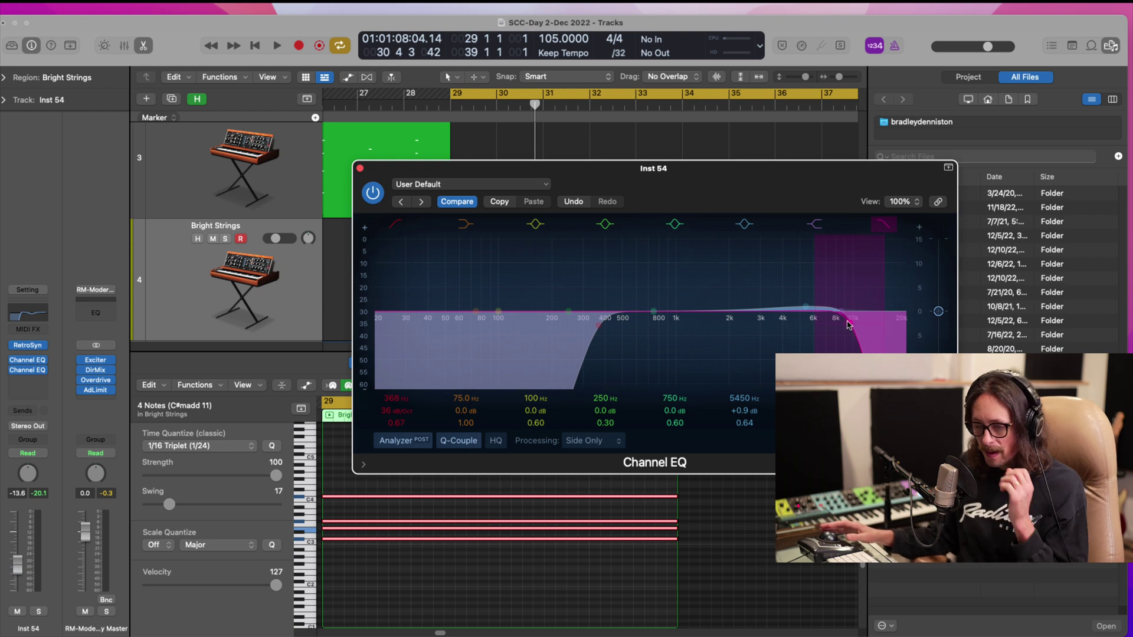
# - Show automation for the Bright Strings track, choose High Cut Frequency of the second Channel EQ, and close the EQ window
pyautogui.click(257, 299)
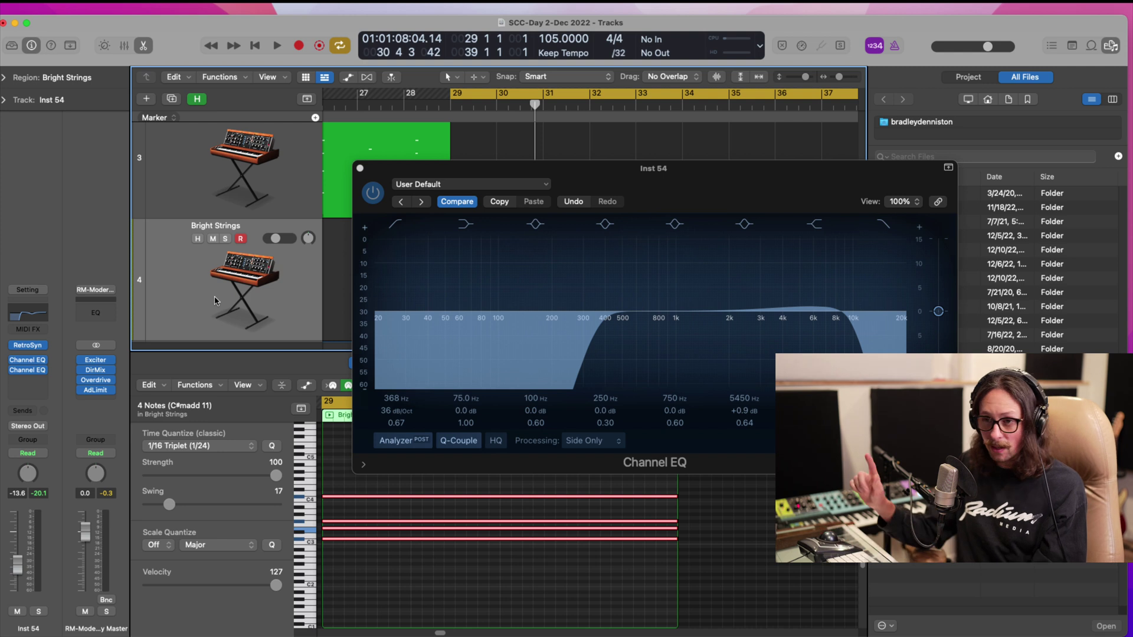
pyautogui.press('a')
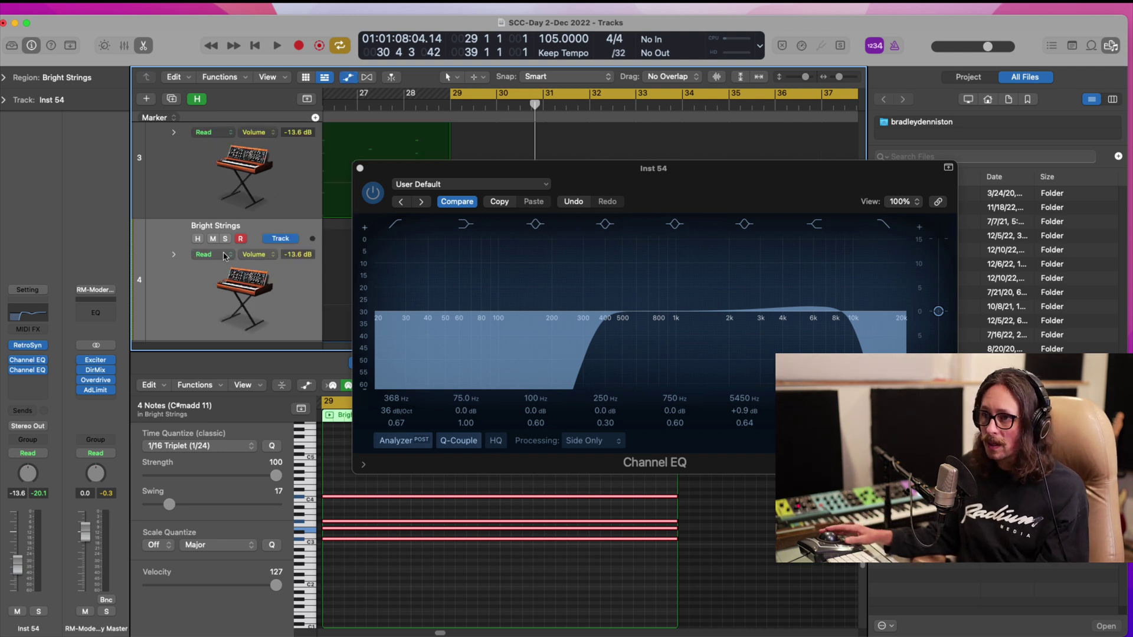
pyautogui.click(258, 255)
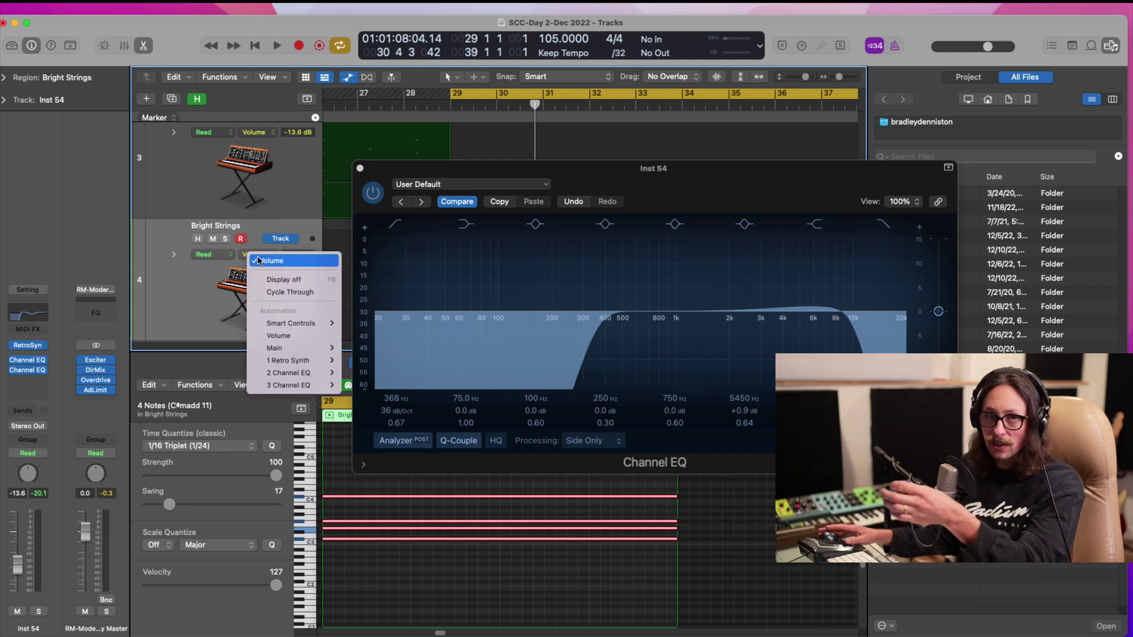
pyautogui.moveTo(311, 390)
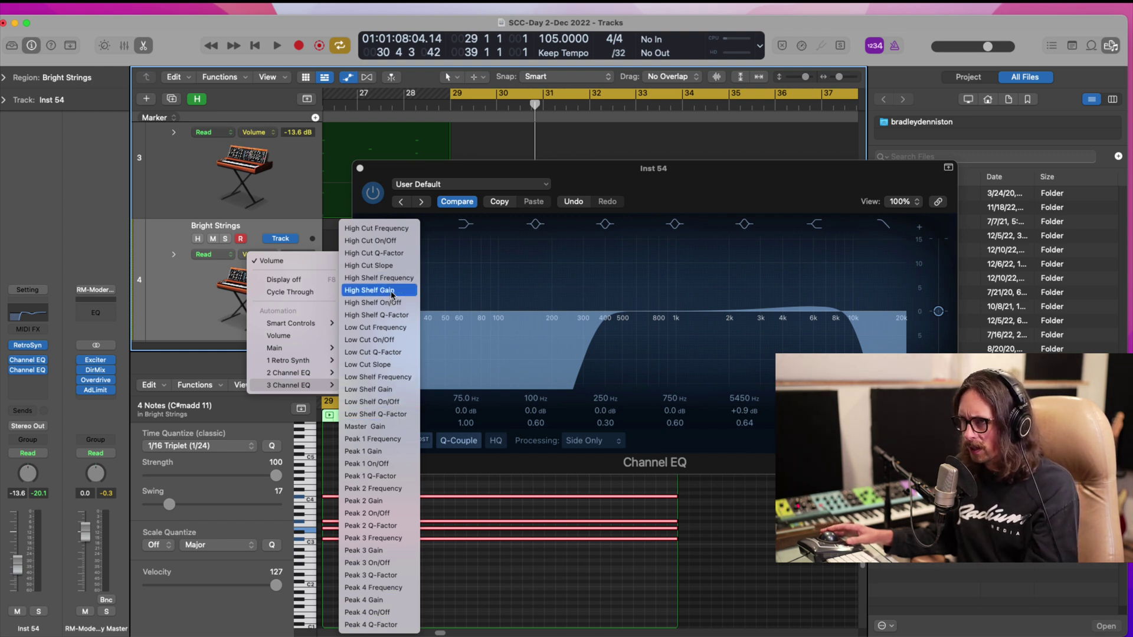
pyautogui.click(399, 230)
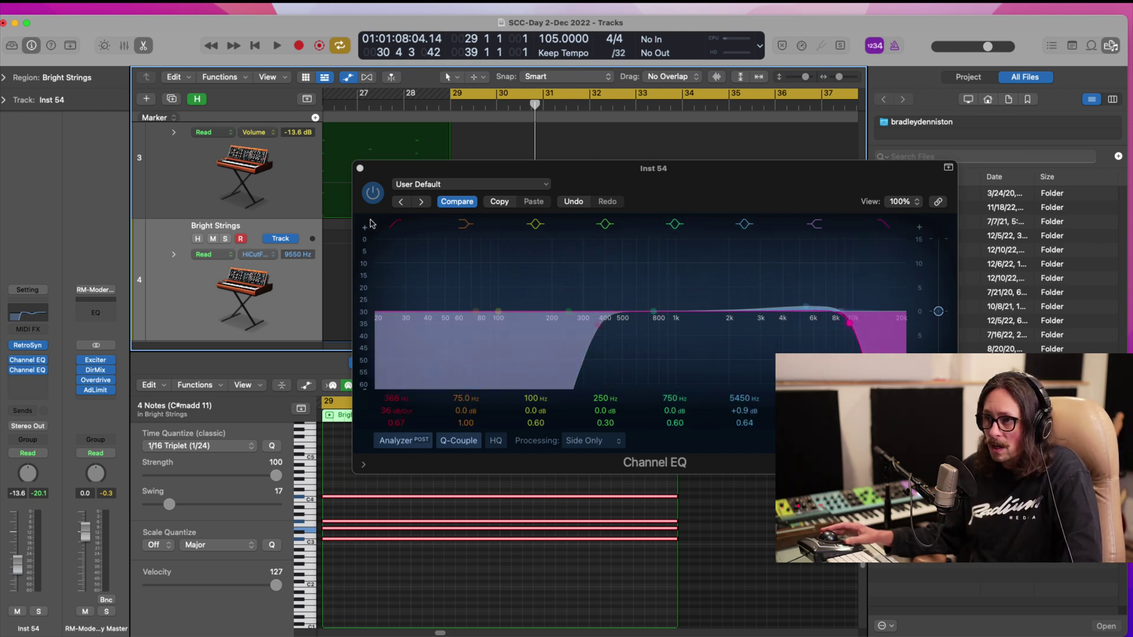
pyautogui.click(360, 168)
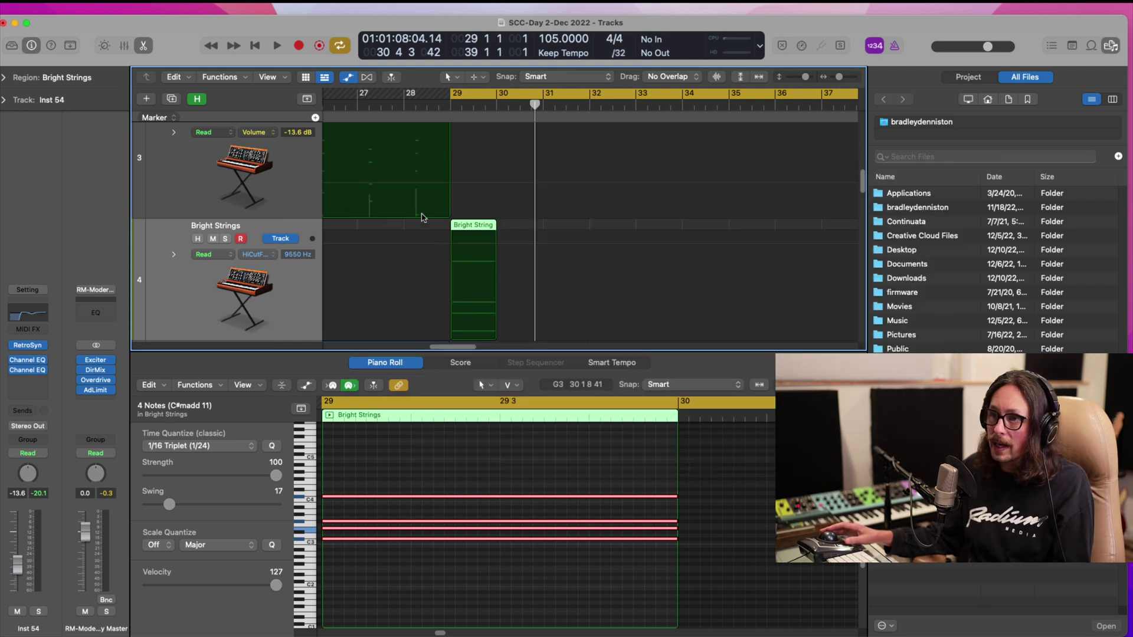
# - Automate the high cut to fall from 9550 Hz at bar 29 to 94 Hz at bar 30, then recover to 9550 Hz
pyautogui.moveTo(419, 205); pyautogui.dragTo(570, 437)
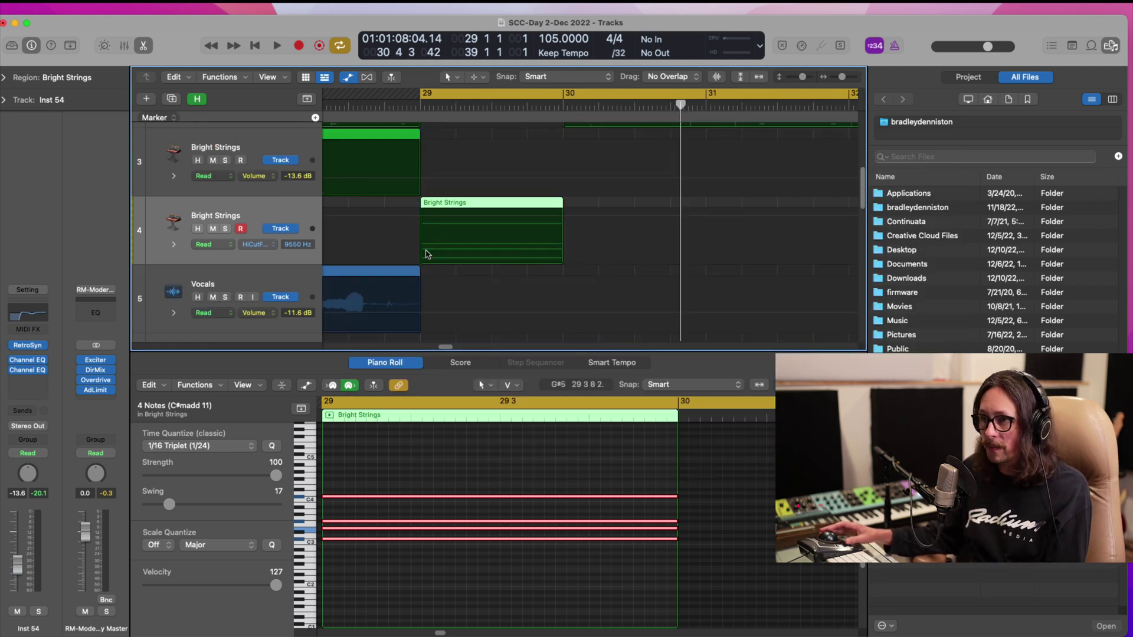
pyautogui.click(448, 265)
pyautogui.moveTo(412, 204); pyautogui.dragTo(659, 340)
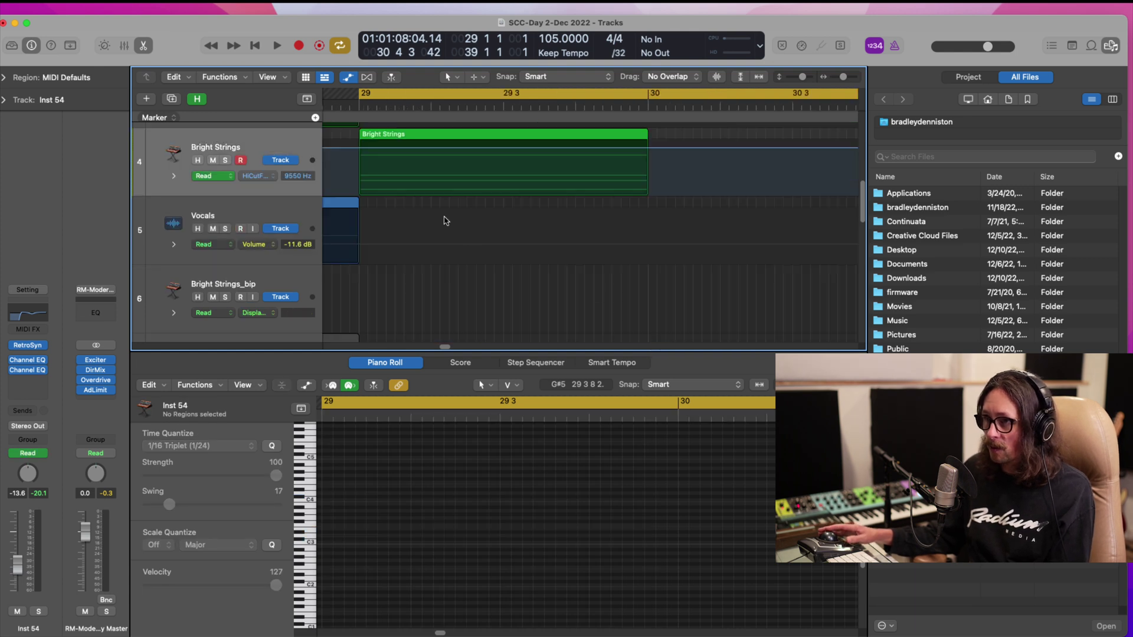
pyautogui.click(360, 151)
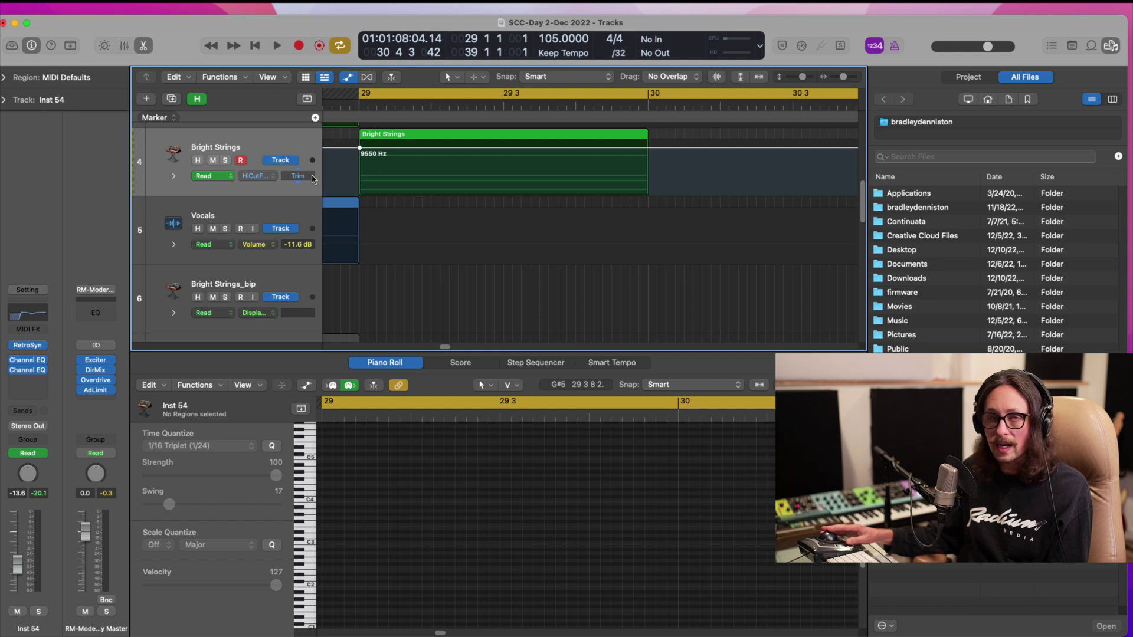
pyautogui.click(667, 150)
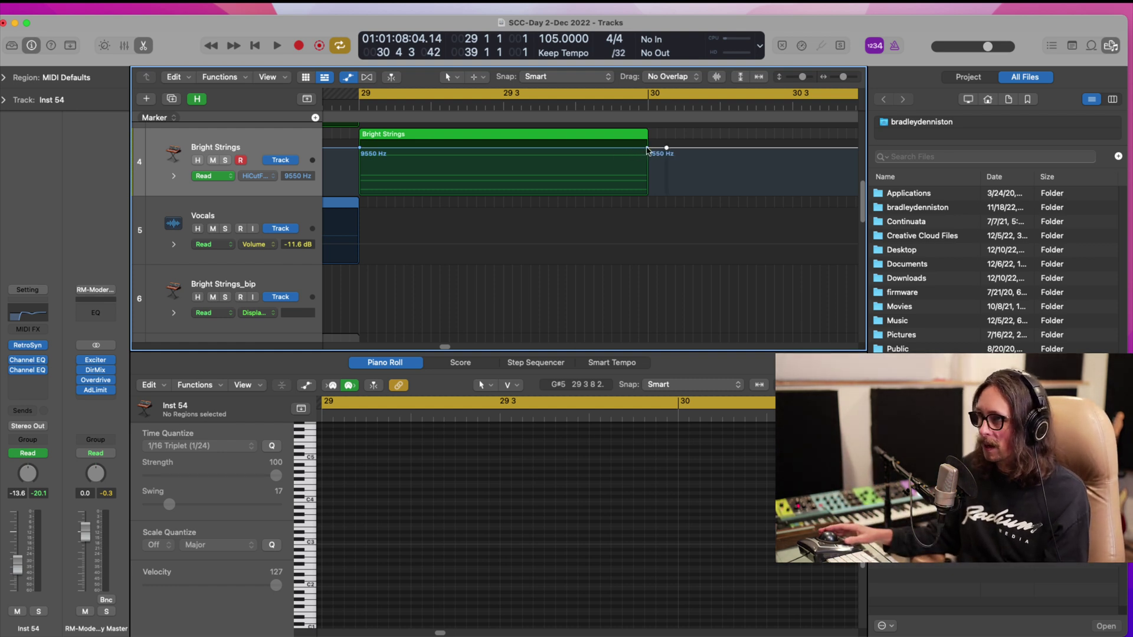
pyautogui.moveTo(647, 149); pyautogui.dragTo(720, 148)
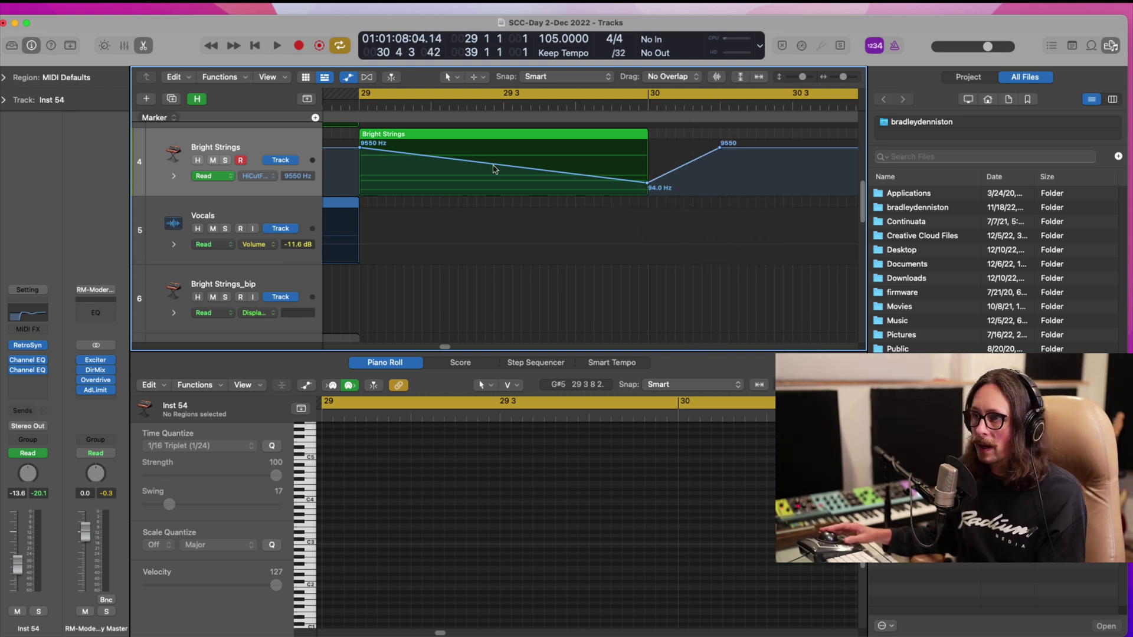
# - Bend the descending high cut ramp with the Automation Curve Tool so it stays high and drops off near bar 30
pyautogui.press('t')
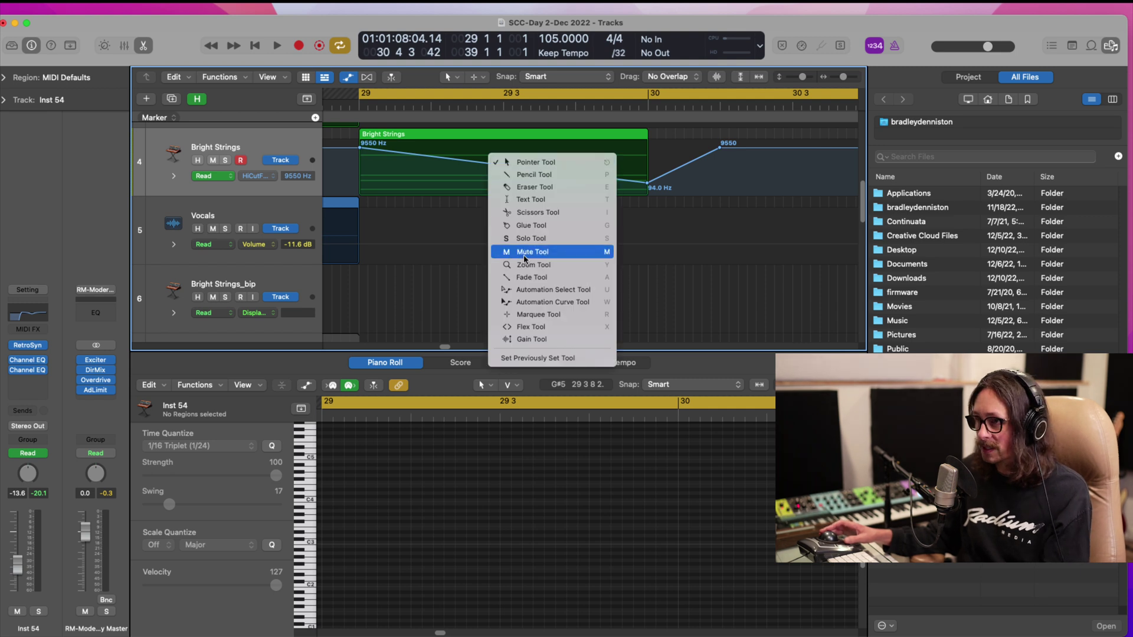
pyautogui.click(555, 303)
pyautogui.moveTo(496, 167); pyautogui.dragTo(479, 108)
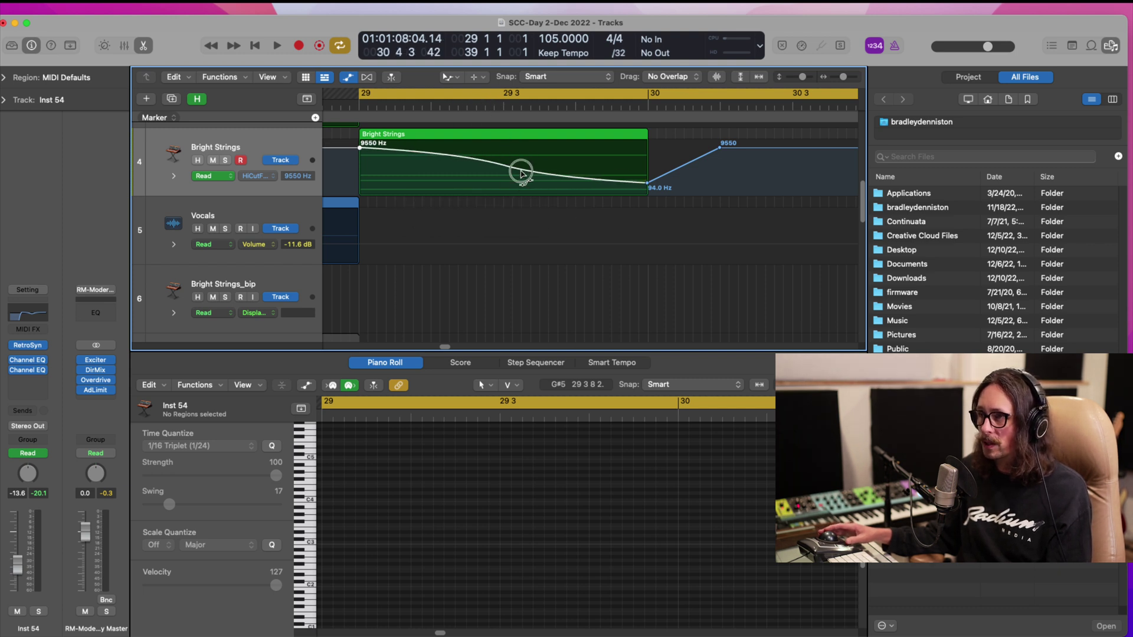
pyautogui.moveTo(521, 173); pyautogui.dragTo(527, 140)
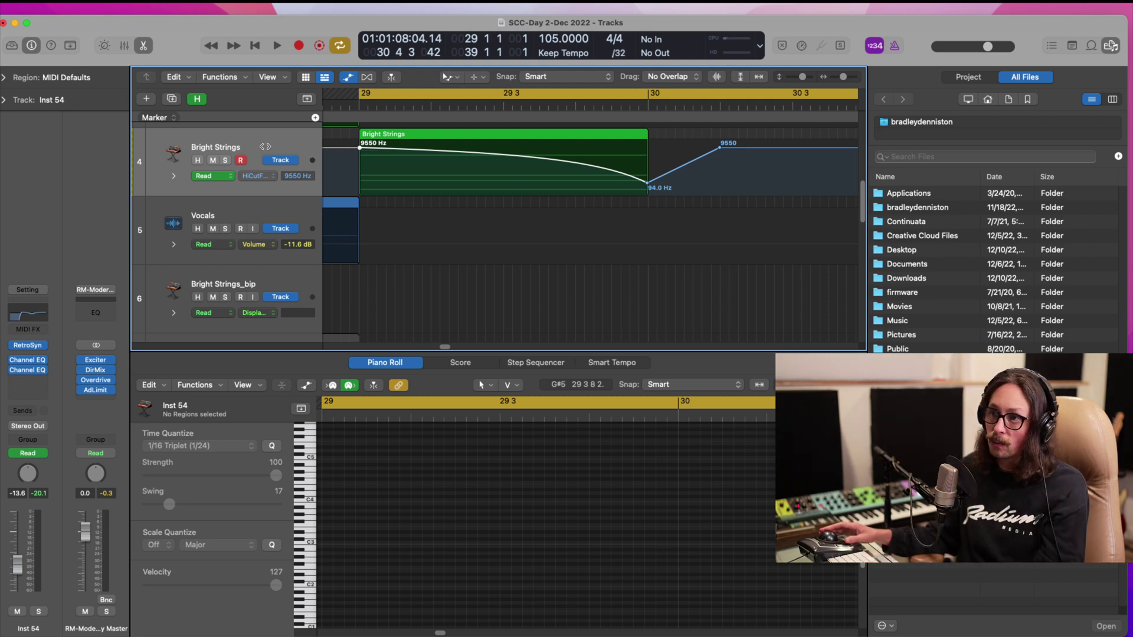
# - Play the loop to hear the filter sweep and check the Retro Synth settings, stopping playback and closing the plug-in window
pyautogui.click(263, 147)
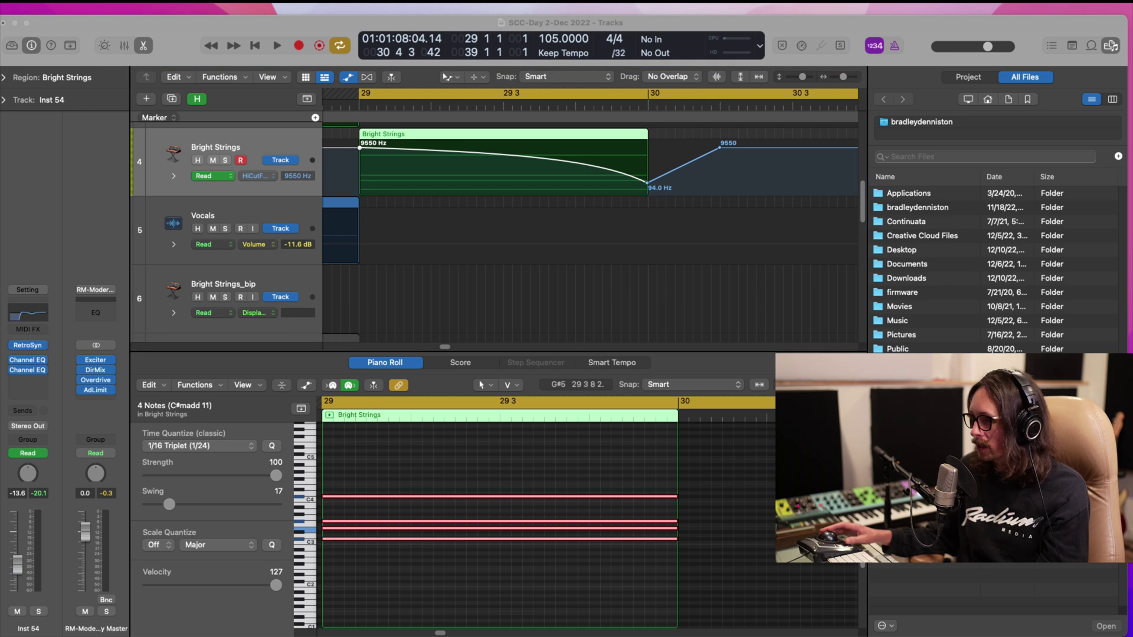
pyautogui.press('space')
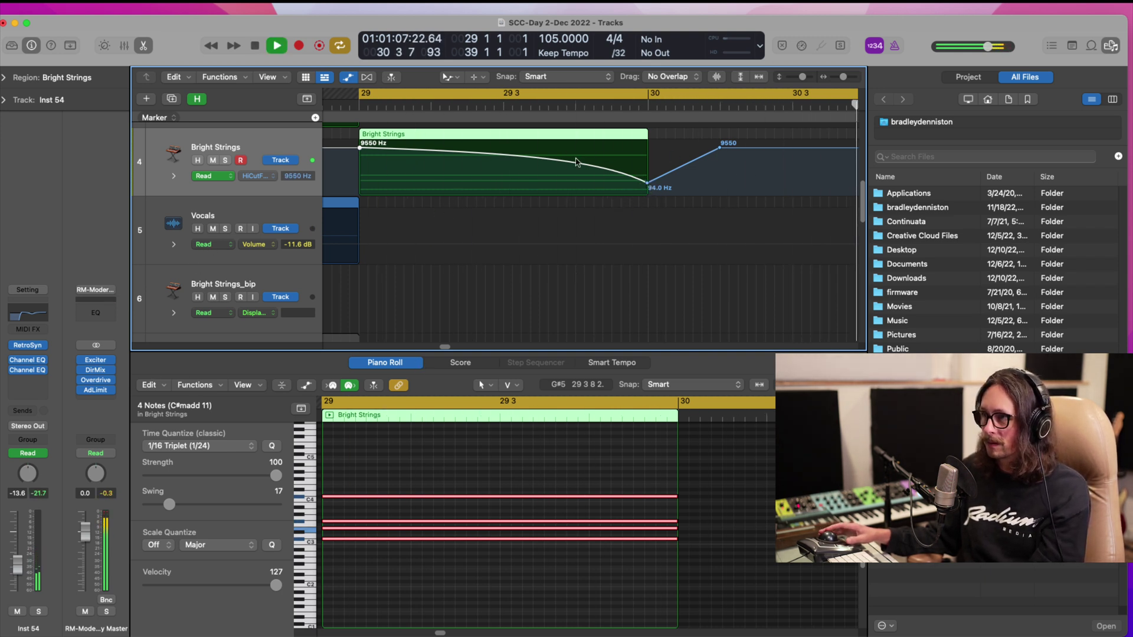
pyautogui.click(29, 345)
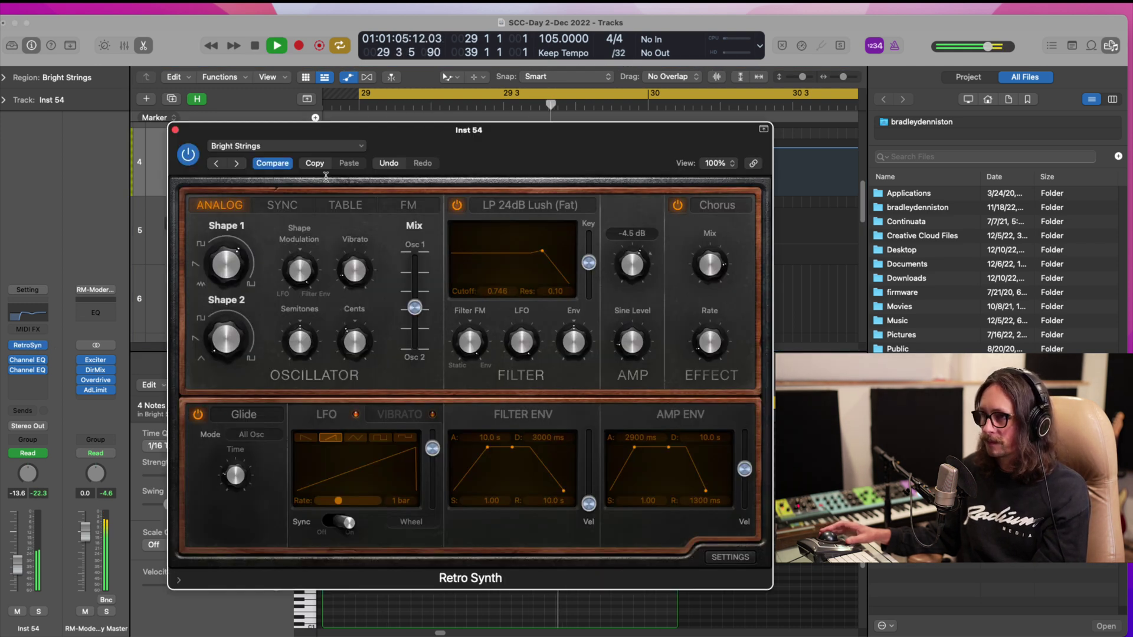
pyautogui.press('space')
pyautogui.press('super+w')
pyautogui.press('super+Tab')
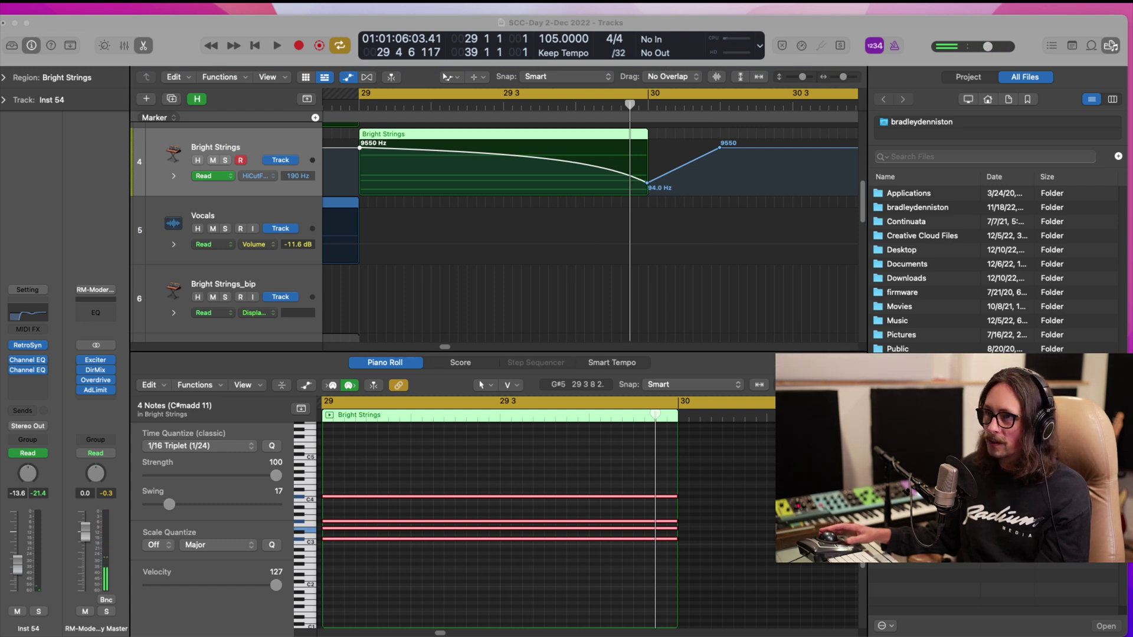
pyautogui.click(283, 25)
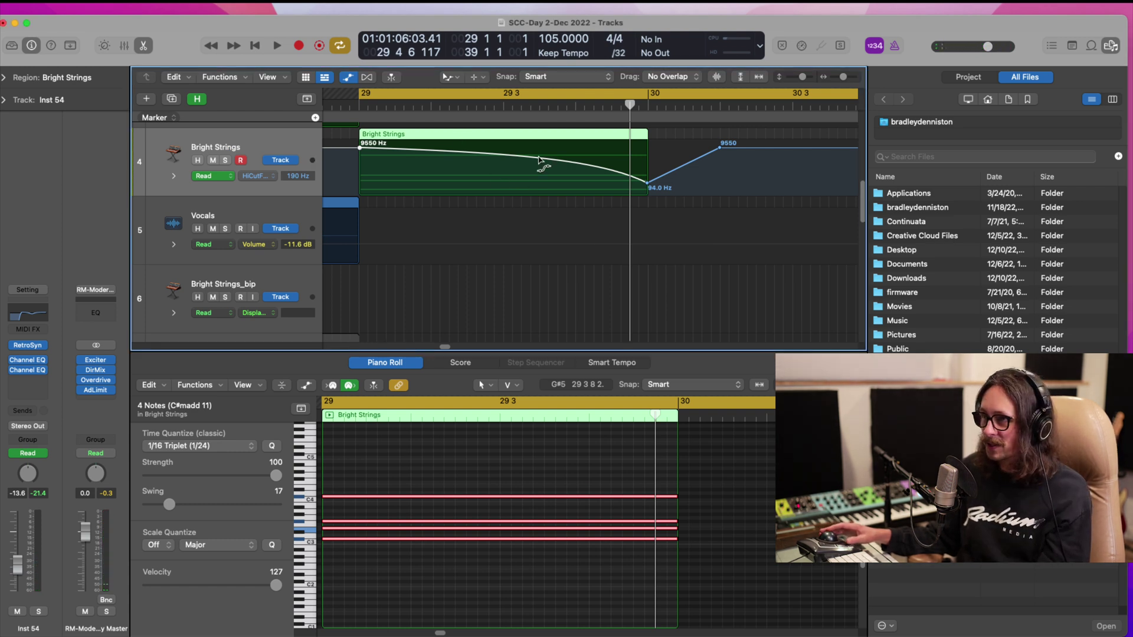
# - Straighten the high cut ramp, start it at 20000 Hz at bar 29, and move the 9550 Hz recovery point to about 30 3
pyautogui.moveTo(539, 160); pyautogui.dragTo(528, 170)
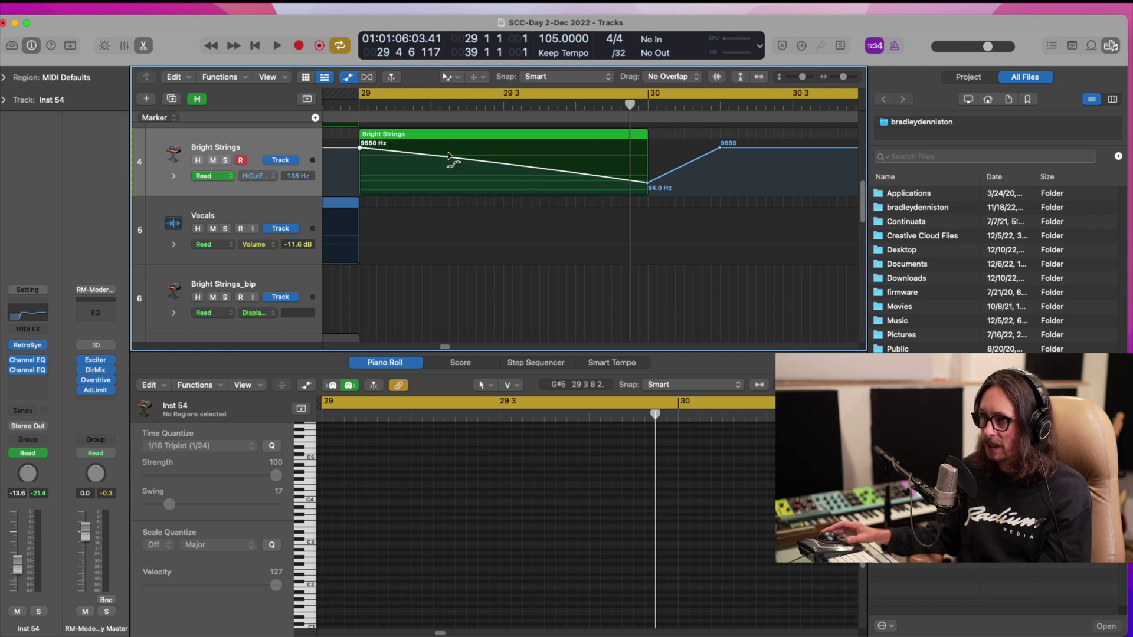
pyautogui.click(347, 149)
pyautogui.moveTo(360, 149); pyautogui.dragTo(360, 137)
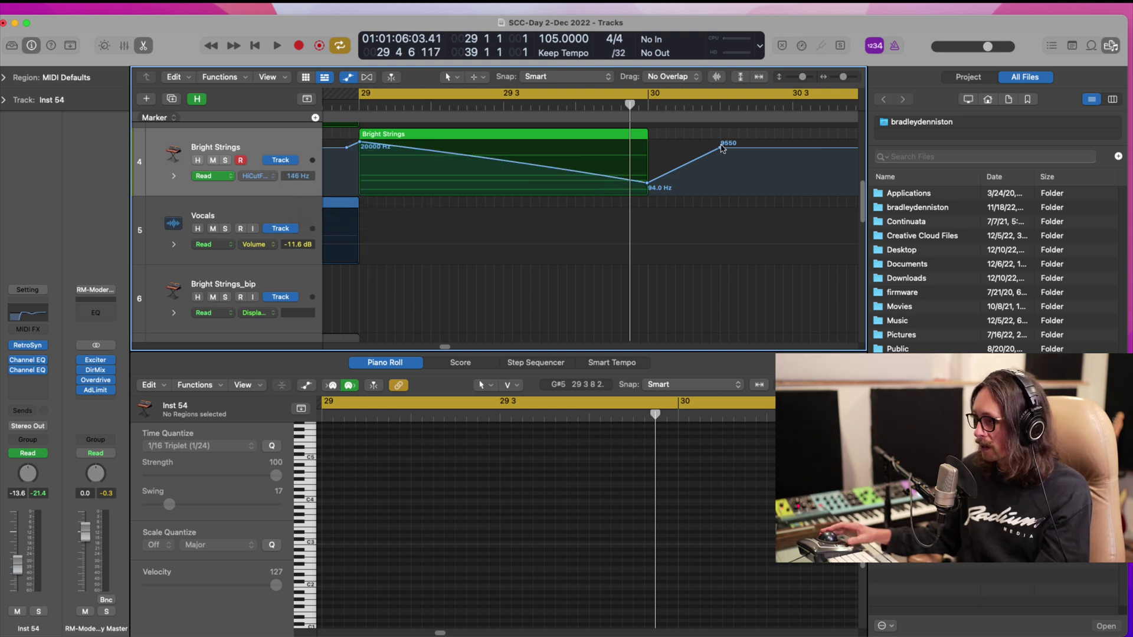
pyautogui.moveTo(719, 150); pyautogui.dragTo(793, 149)
pyautogui.press('super+Tab')
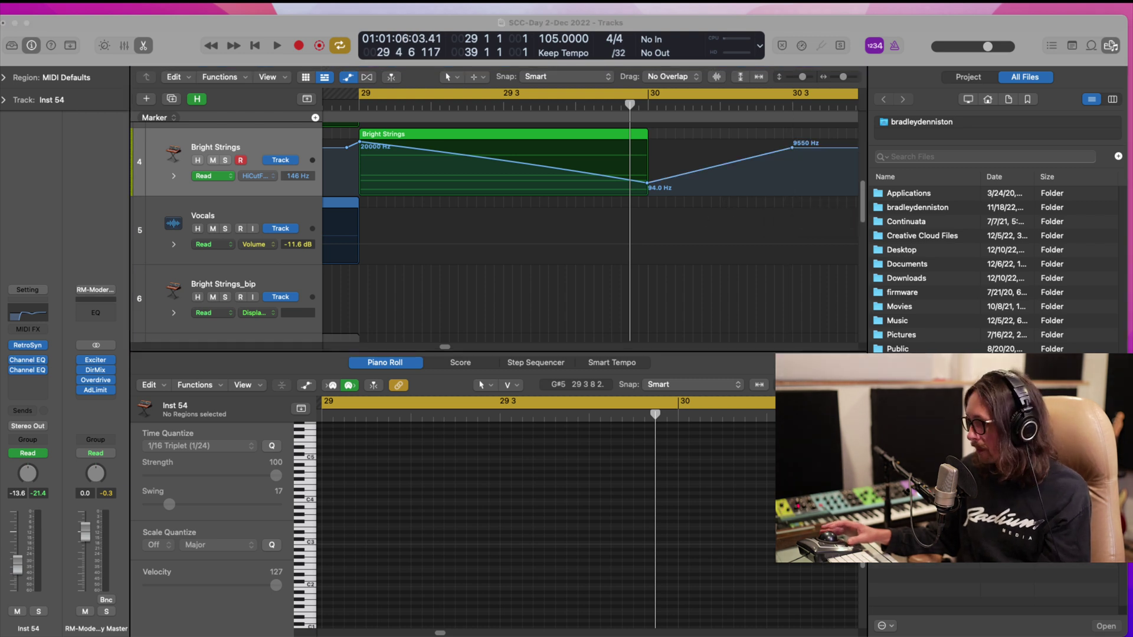
pyautogui.press('super+Tab')
# - While the loop plays, reverse the high cut sweep so it rises from 122 Hz at bar 29 to 20000 Hz at bar 30
pyautogui.press('space')
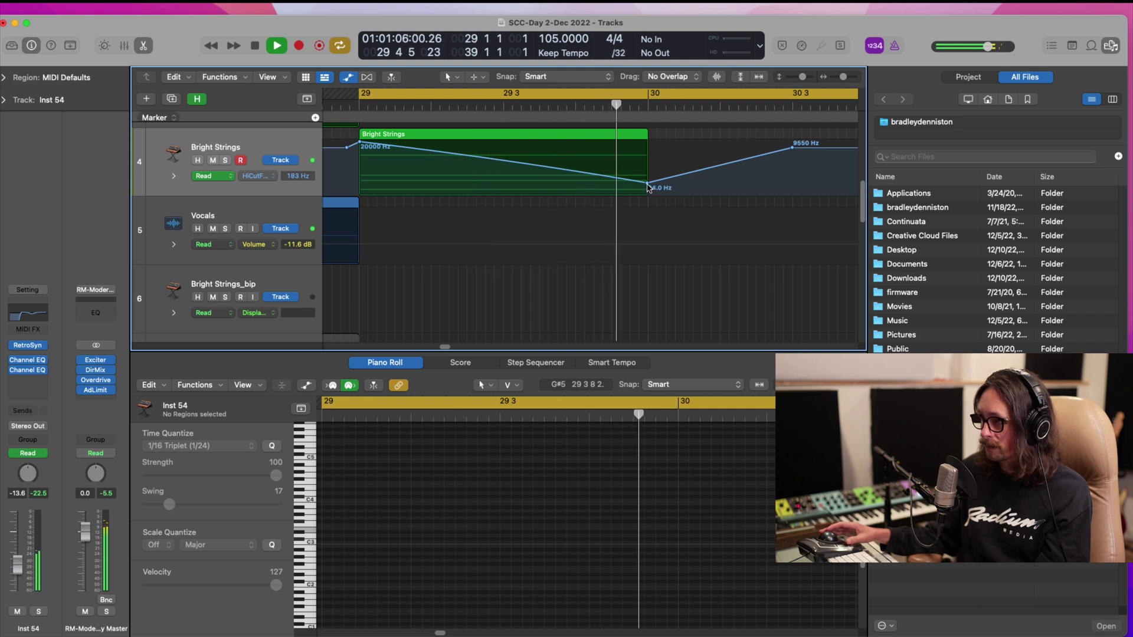
pyautogui.moveTo(648, 185); pyautogui.dragTo(645, 127)
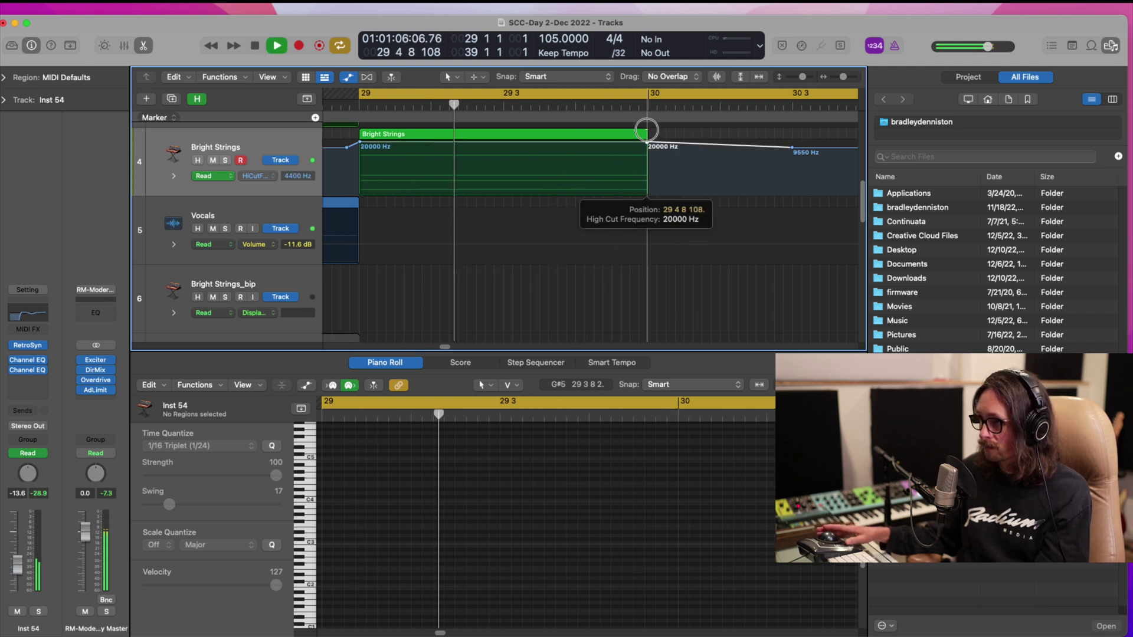
pyautogui.moveTo(360, 143); pyautogui.dragTo(359, 182)
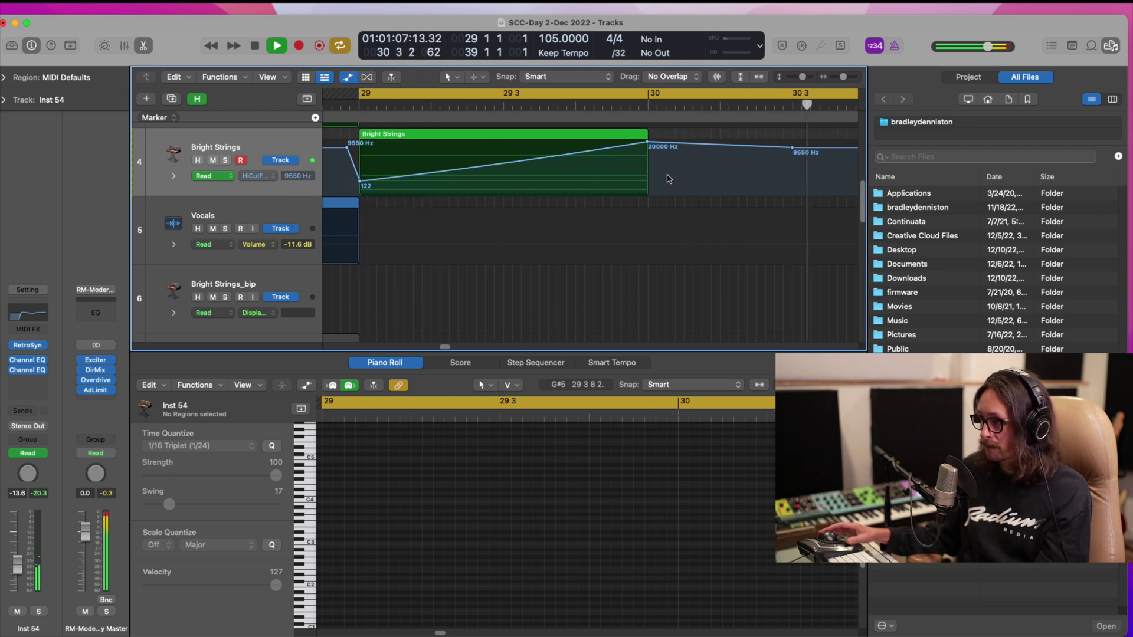
# - Add an automation point just after bar 30 that drops the high cut frequency to 20 Hz, and stop playback
pyautogui.click(681, 144)
pyautogui.moveTo(697, 145); pyautogui.dragTo(656, 198)
pyautogui.click(656, 197)
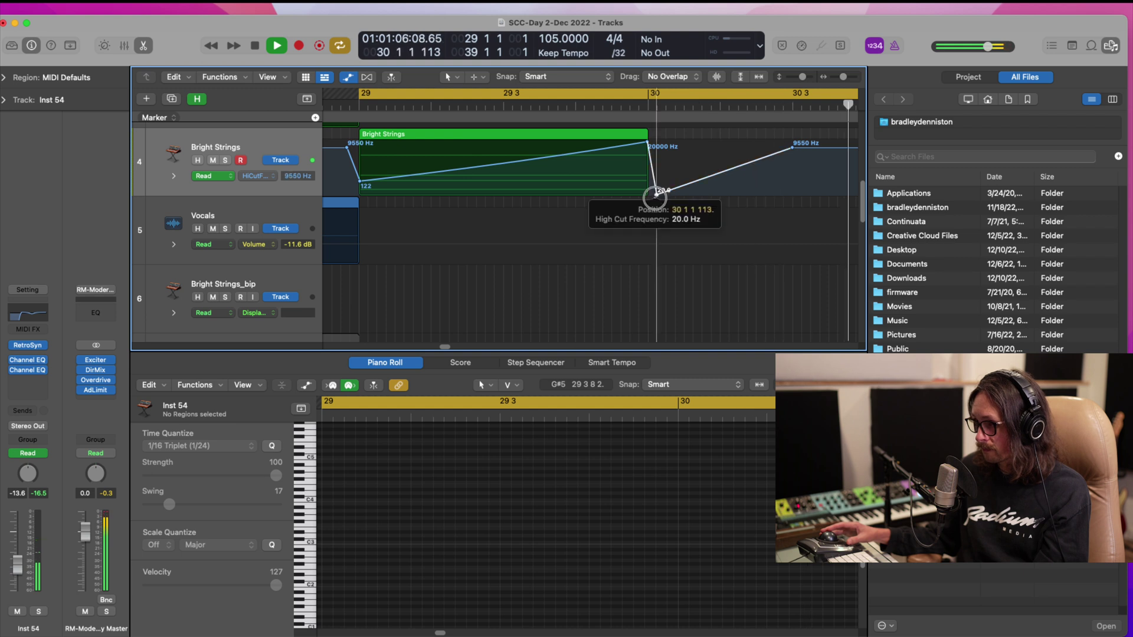
pyautogui.press('space')
# - Zoom out to show the whole arrangement and close the Piano Roll editor
pyautogui.scroll(2, 764, 175)
pyautogui.scroll(-1, 766, 177)
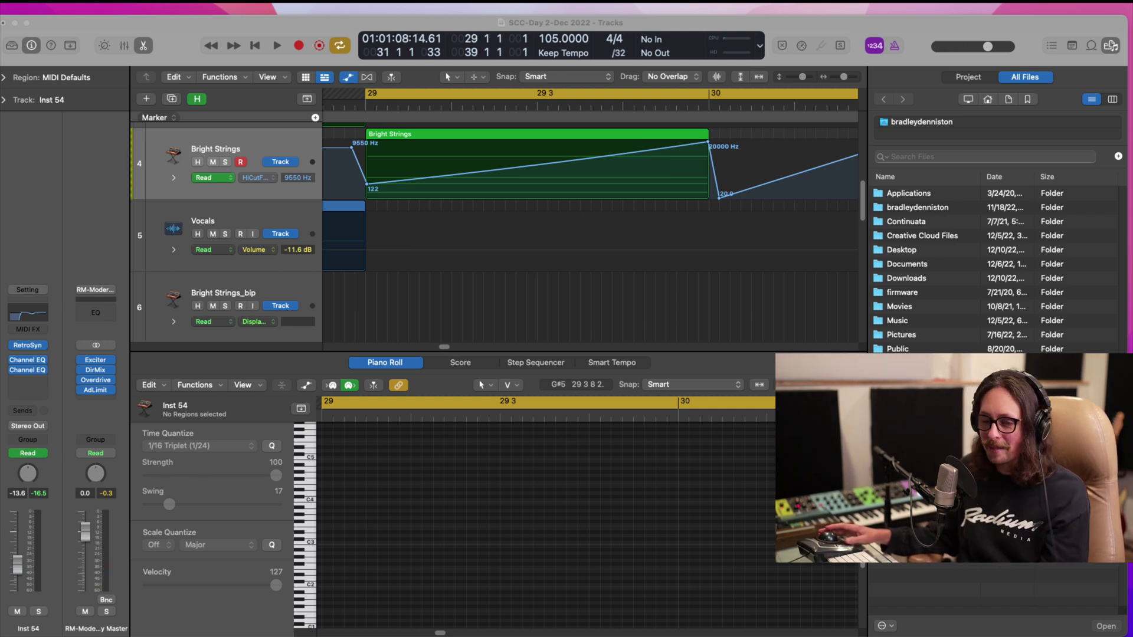
pyautogui.press('super+Tab')
pyautogui.keyDown('ctrl'); pyautogui.keyDown('alt'); pyautogui.click(567, 292); pyautogui.keyUp('alt'); pyautogui.keyUp('ctrl')
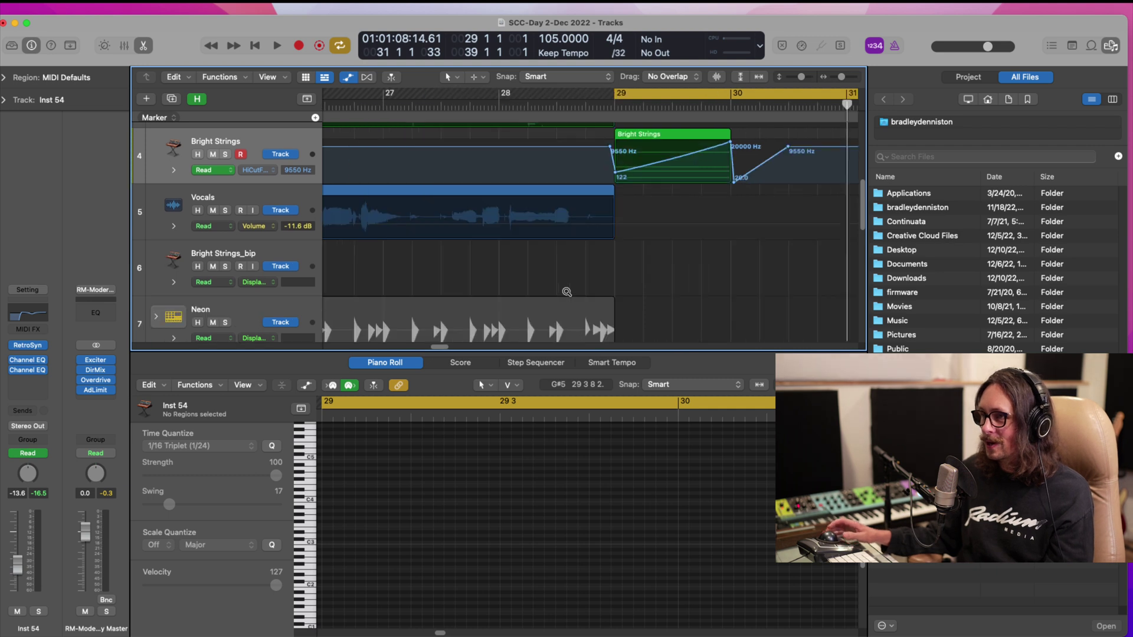
pyautogui.hscroll(2, 604, 219)
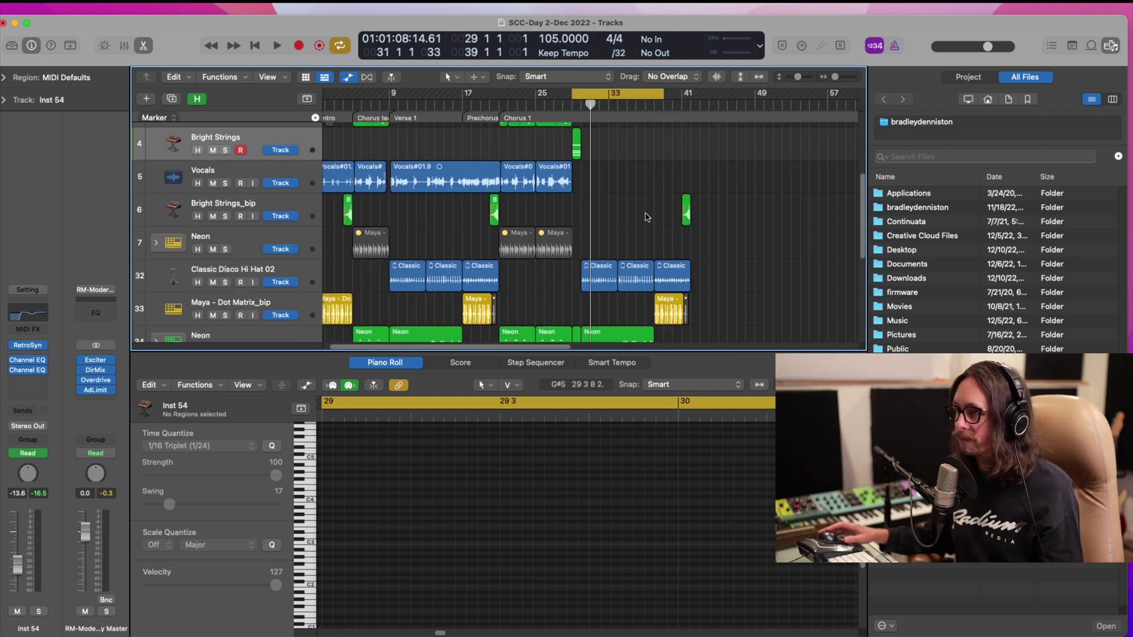
pyautogui.scroll(-1, 673, 171)
pyautogui.press('e')
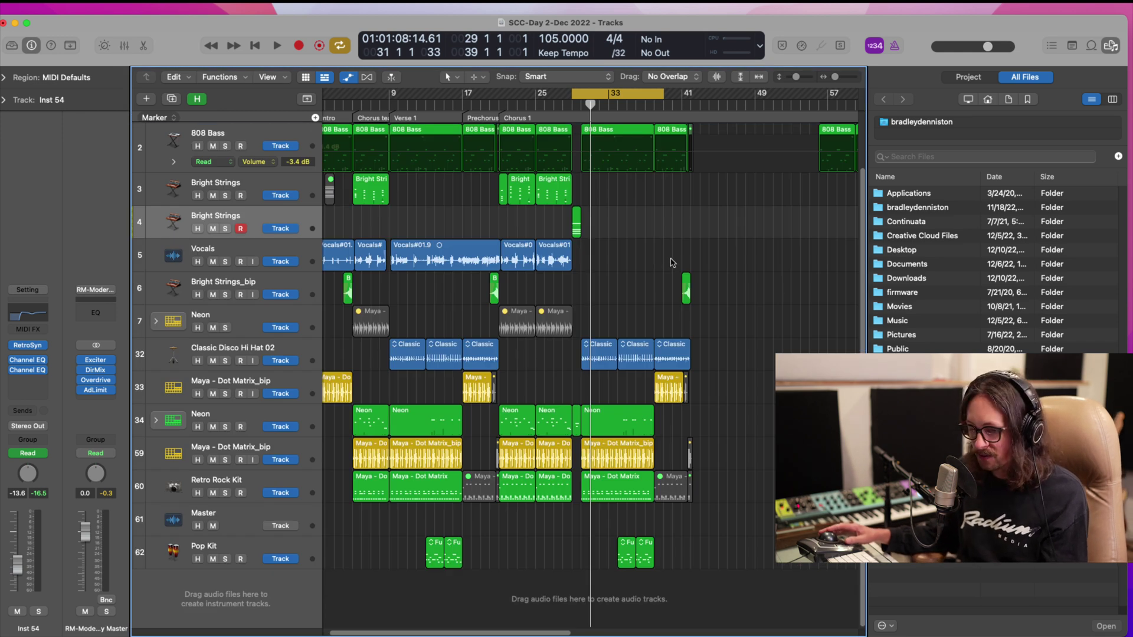
# - Close the file browser and hide automation on the tracks
pyautogui.press('Tab')
pyautogui.press('f')
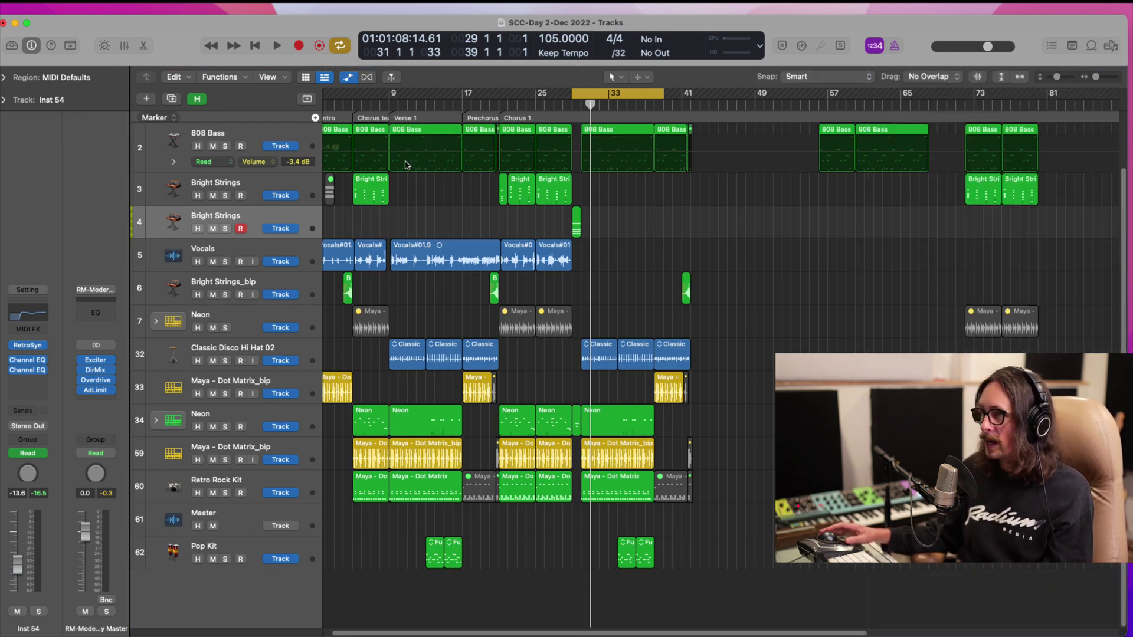
pyautogui.press('a')
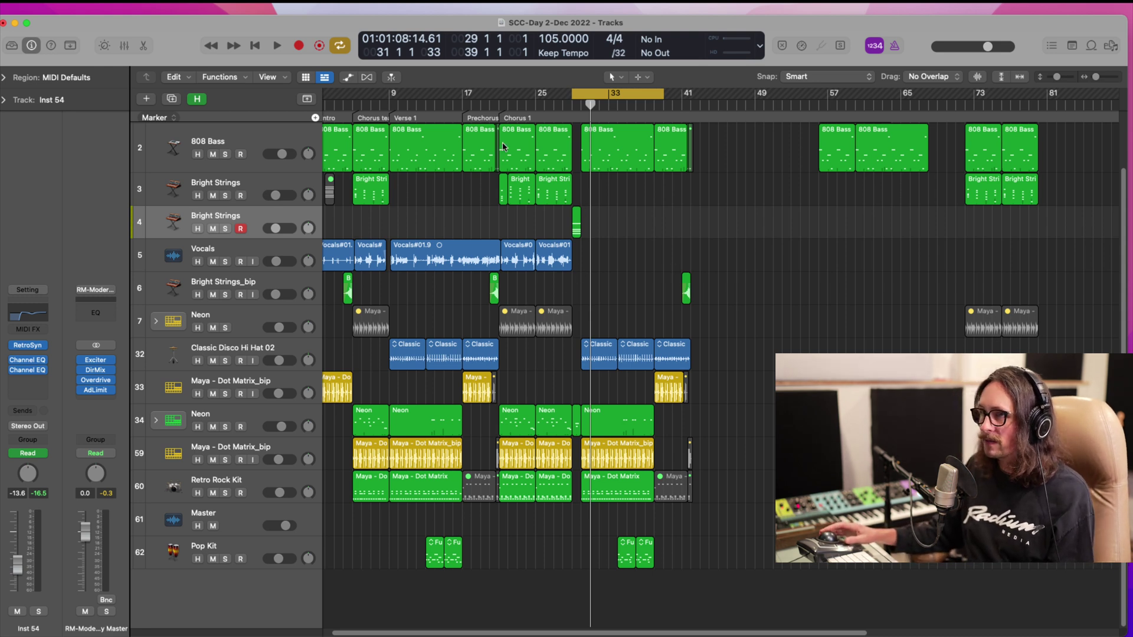
# - Mute the two Pop Kit conga regions in the second half of Verse 1
pyautogui.click(463, 105)
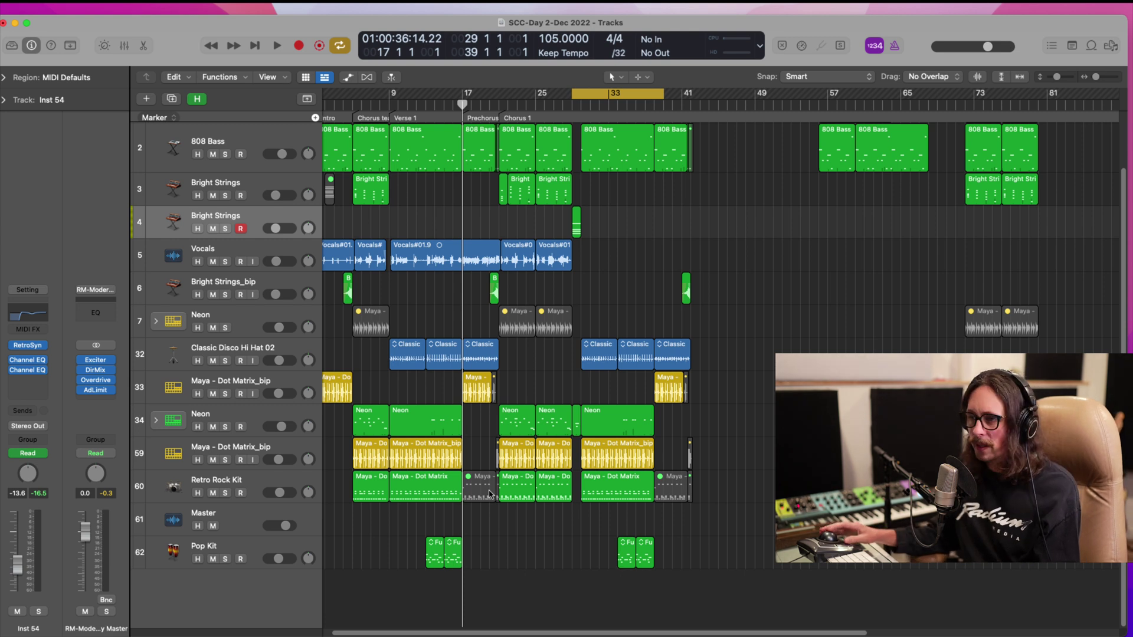
pyautogui.moveTo(411, 562); pyautogui.dragTo(472, 546)
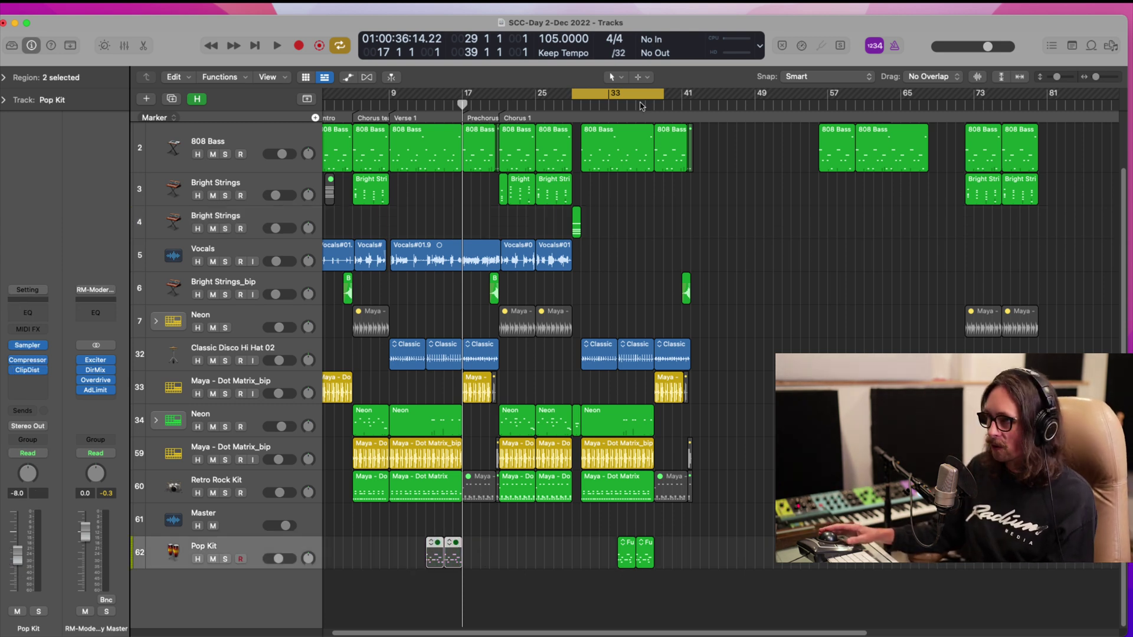
pyautogui.click(625, 109)
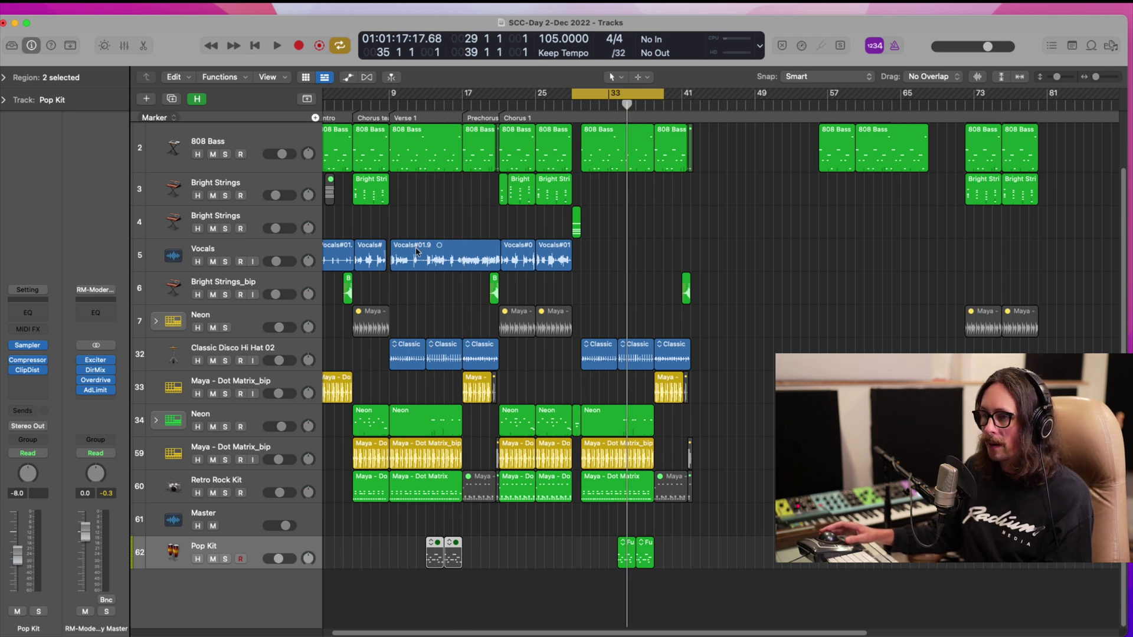
pyautogui.click(425, 108)
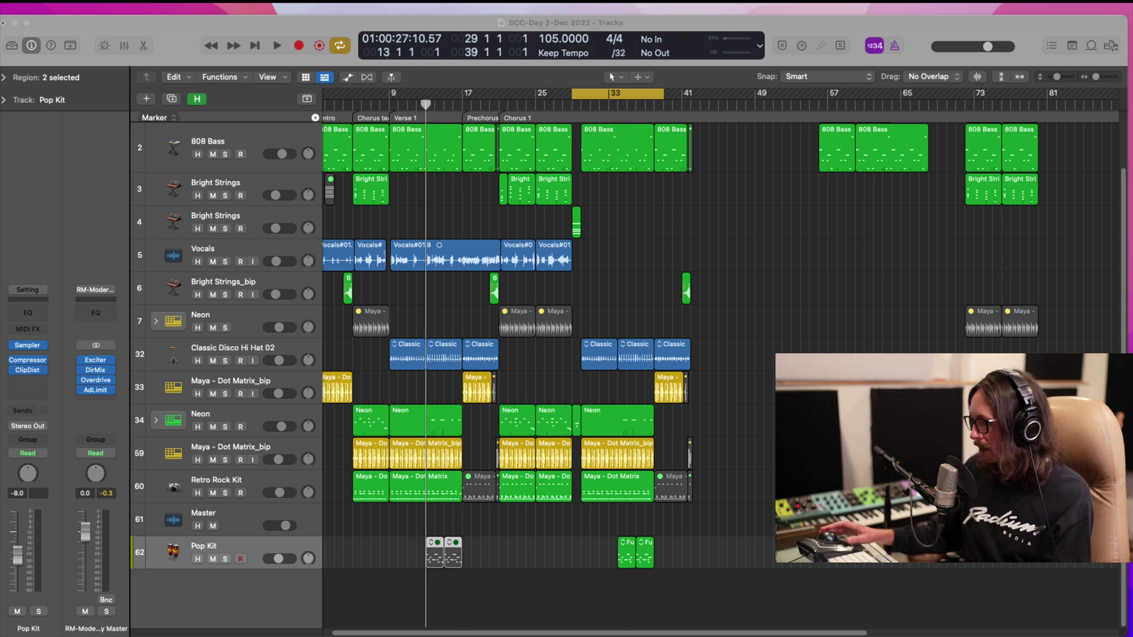
pyautogui.click(524, 522)
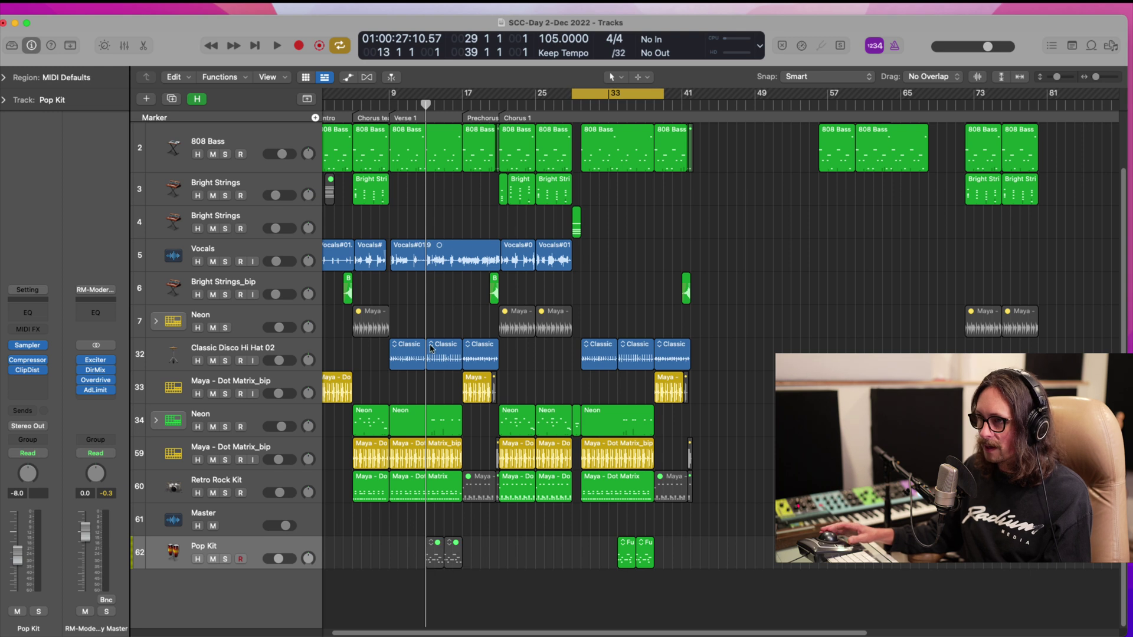
# - Mute the Classic Disco Hi Hat region at bar 9, at the start of Verse 1
pyautogui.moveTo(365, 285); pyautogui.dragTo(513, 513)
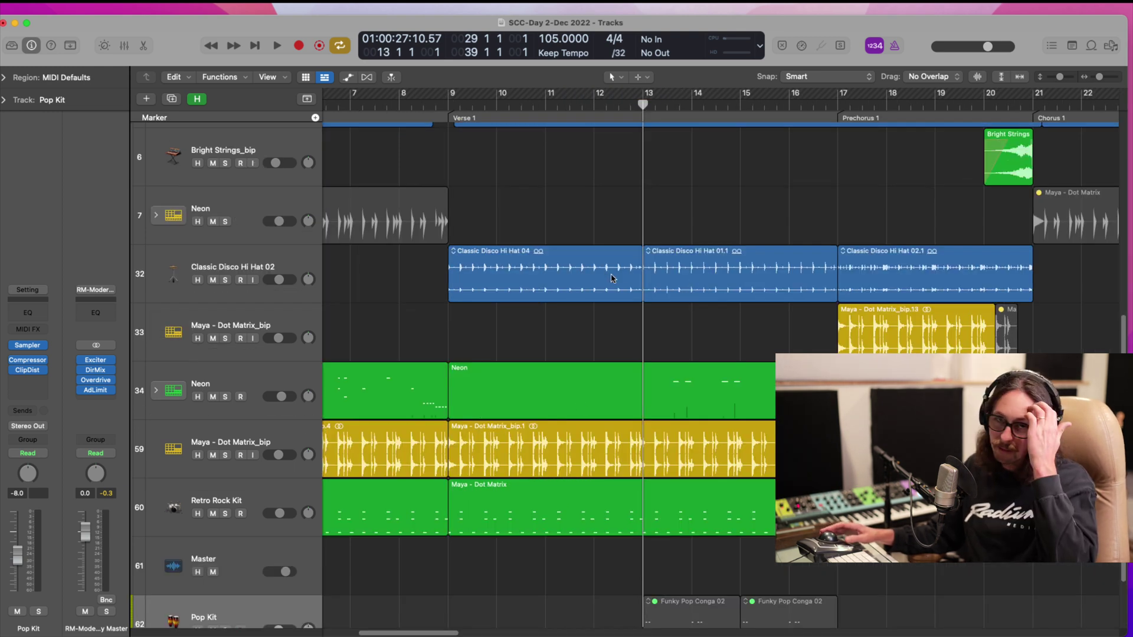
pyautogui.keyDown('ctrl'); pyautogui.keyDown('alt'); pyautogui.click(519, 293); pyautogui.keyUp('alt'); pyautogui.keyUp('ctrl')
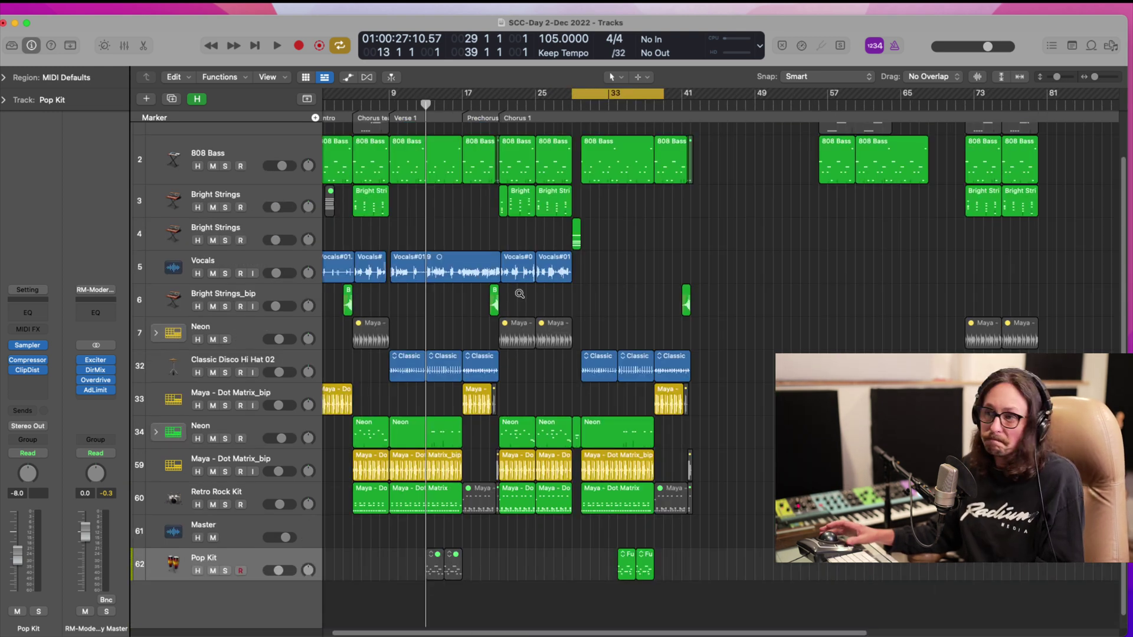
pyautogui.click(399, 357)
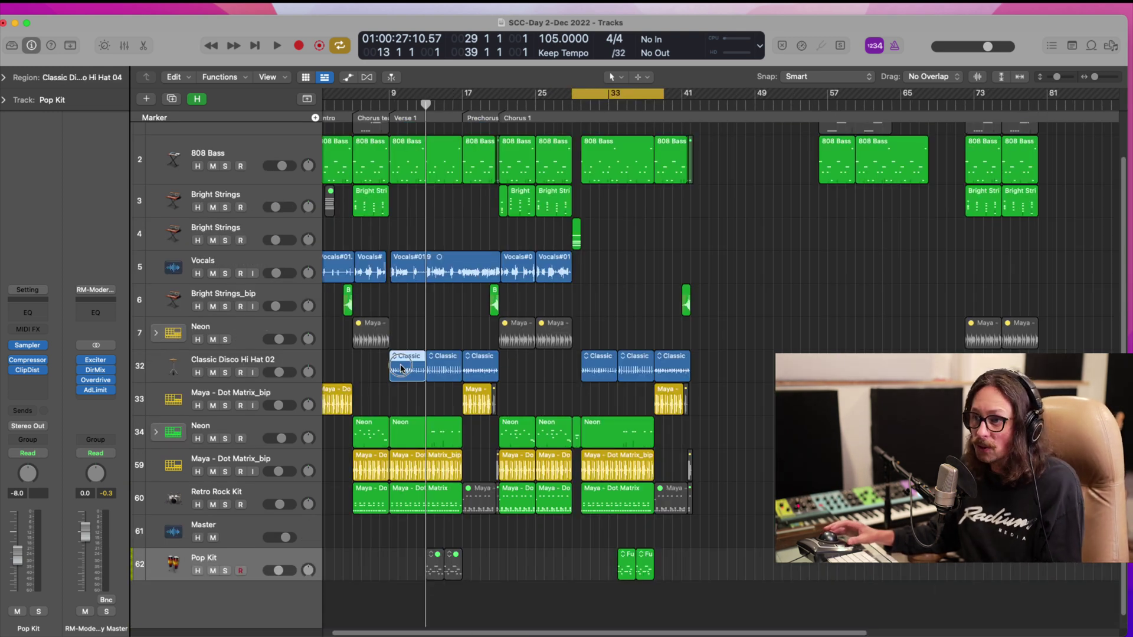
pyautogui.hotkey('ctrl', 'm')
pyautogui.click(450, 363)
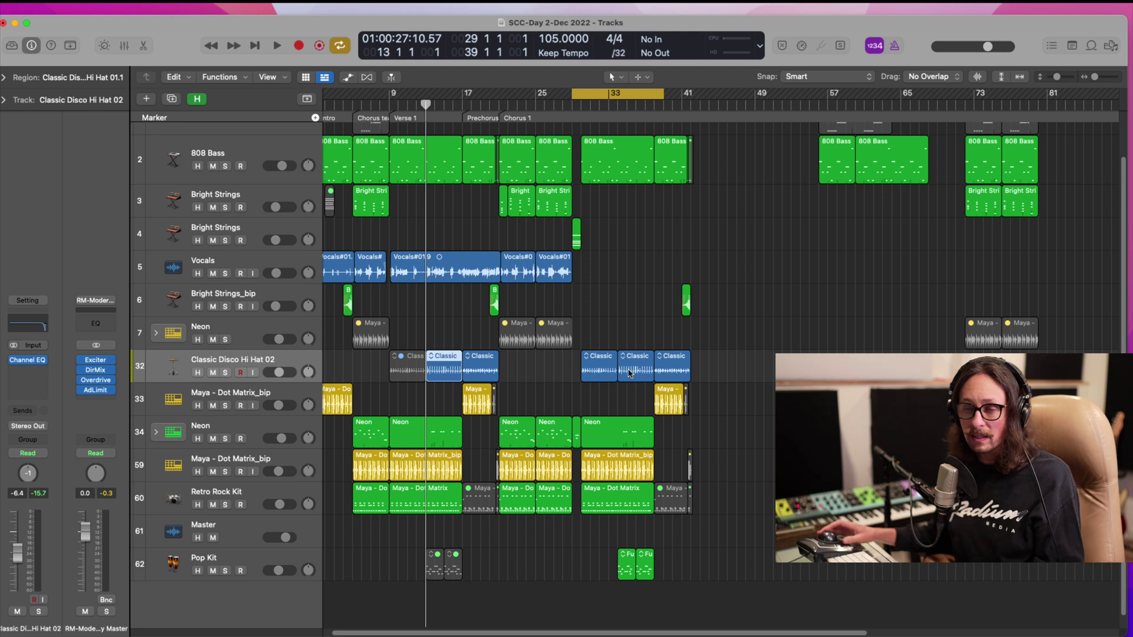
# - Extend the cycle start back to bar 9 and audition the verse while adjusting the Vocals track's volume
pyautogui.moveTo(572, 102); pyautogui.dragTo(390, 101)
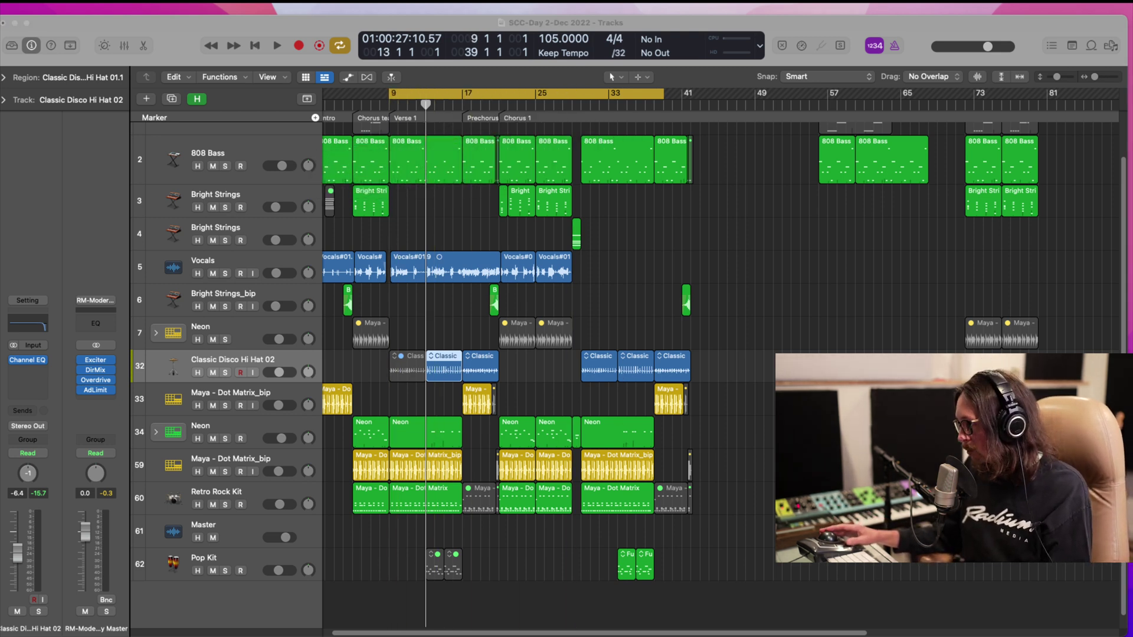
pyautogui.press('space')
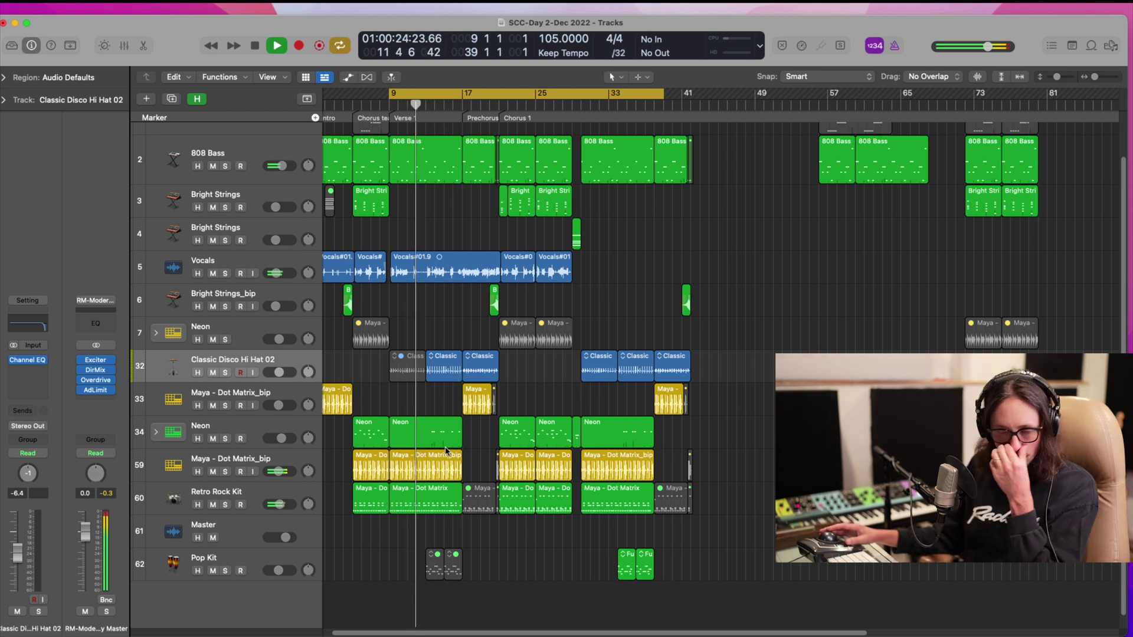
pyautogui.click(271, 273)
pyautogui.moveTo(271, 273); pyautogui.dragTo(271, 277)
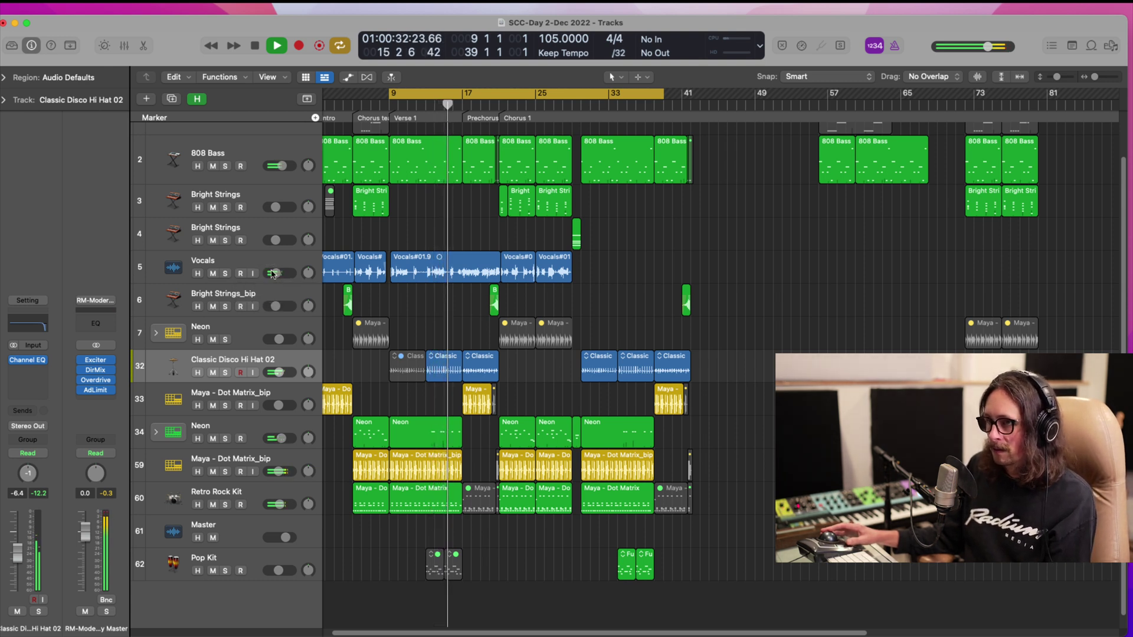
pyautogui.click(275, 273)
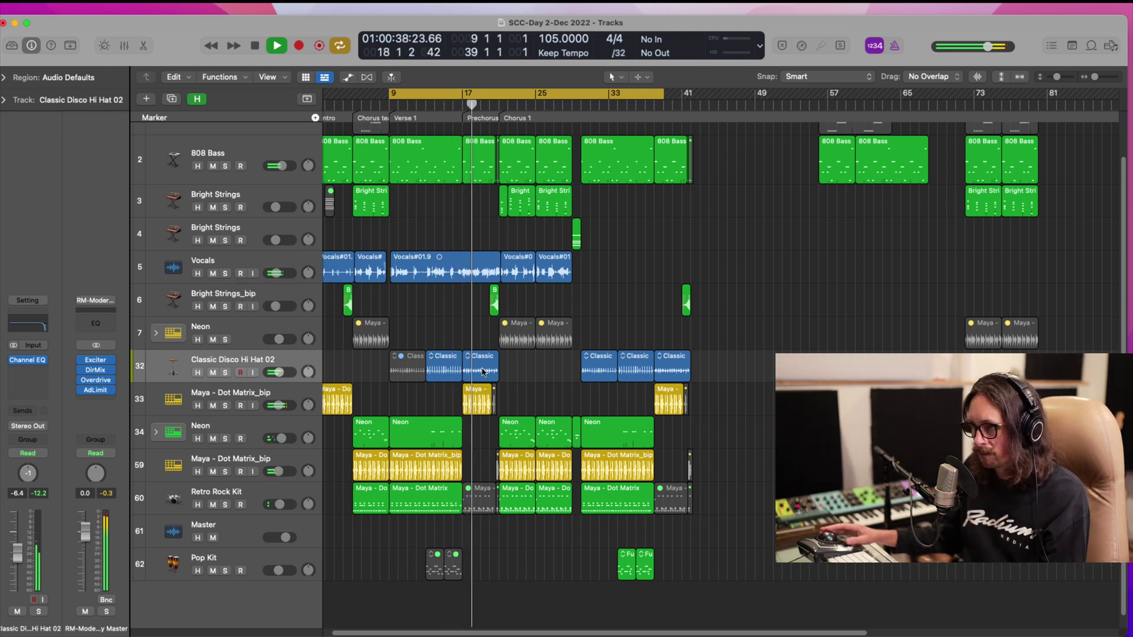
pyautogui.press('super+Tab')
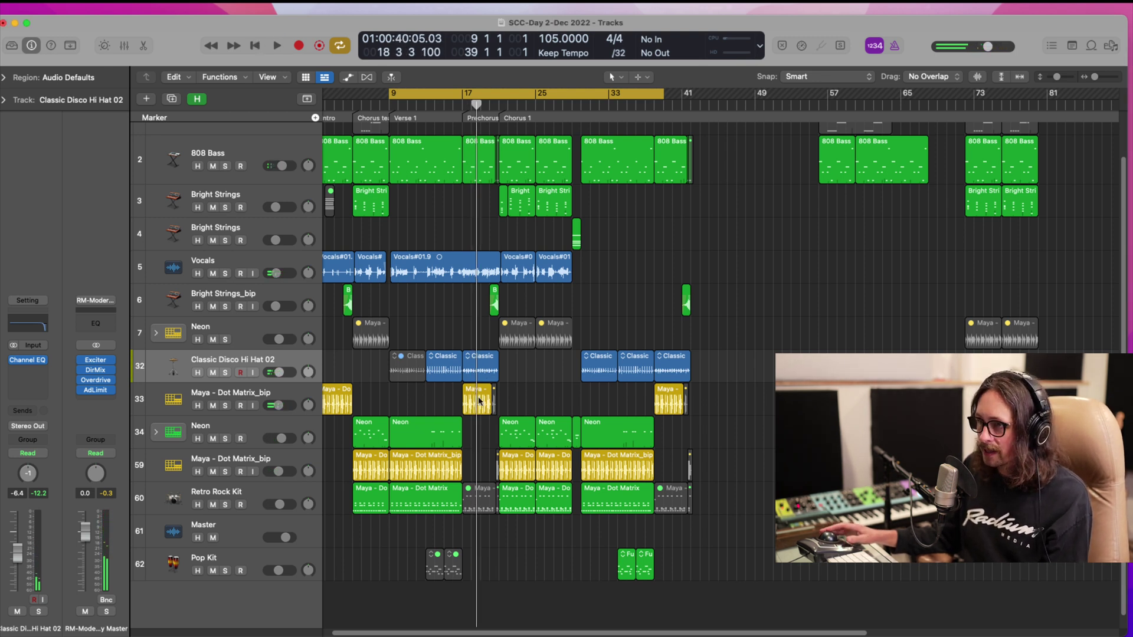
# - Mute the prechorus Maya - Dot Matrix_bip region on track 33 and play a cycle from bar 16 to bar 50
pyautogui.click(478, 400)
pyautogui.hotkey('ctrl', 'm')
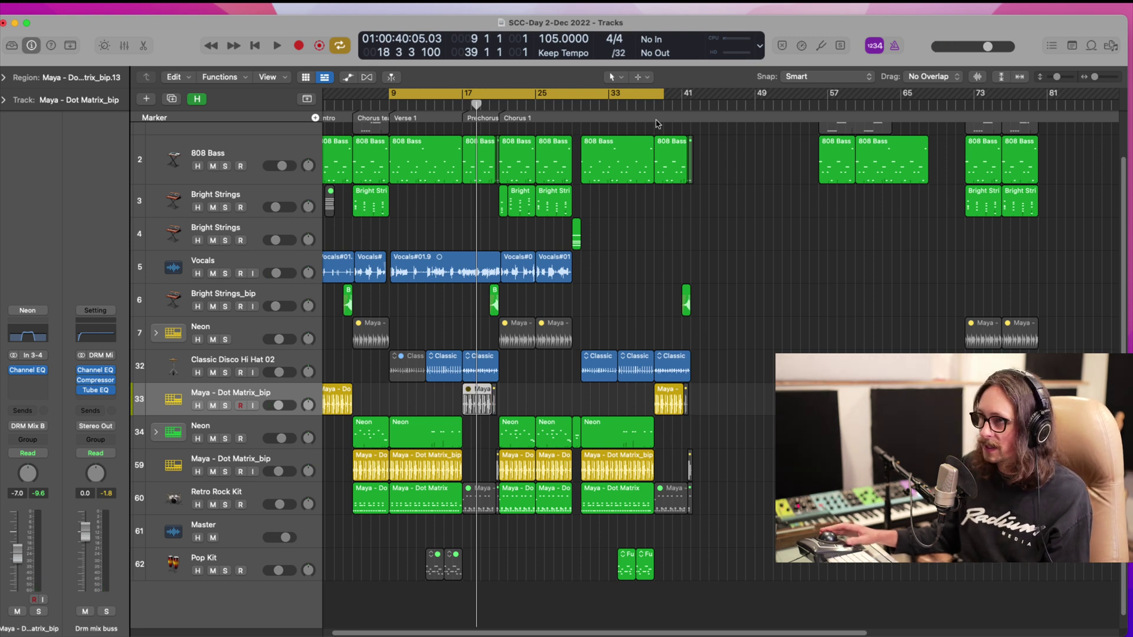
pyautogui.moveTo(664, 99); pyautogui.dragTo(687, 99)
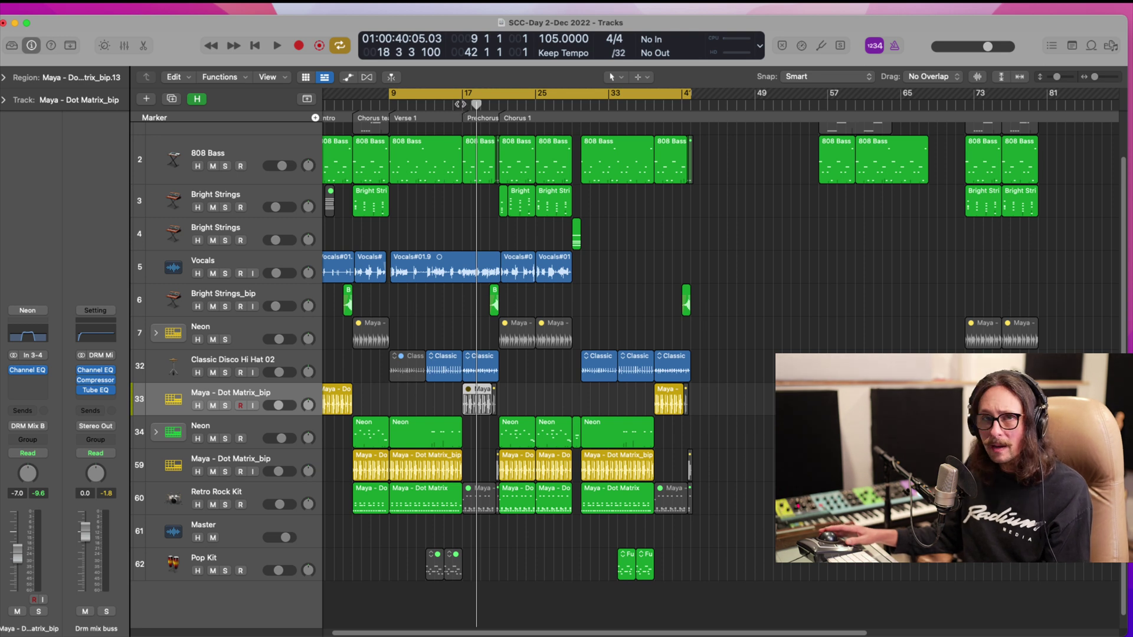
pyautogui.click(455, 105)
pyautogui.click(460, 93)
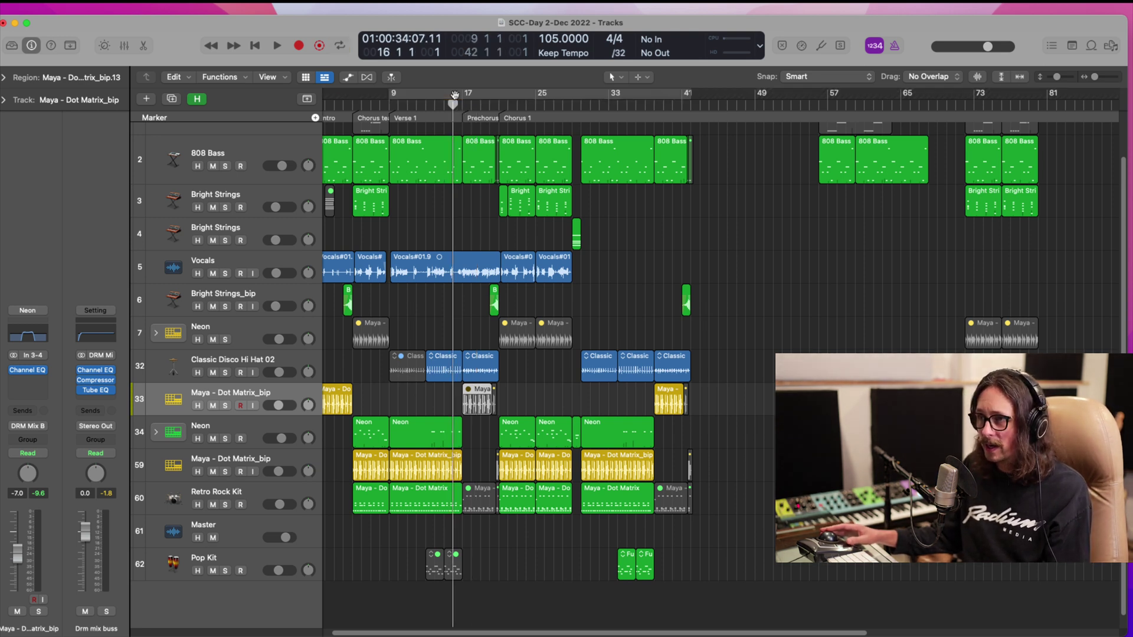
pyautogui.moveTo(454, 96); pyautogui.dragTo(763, 139)
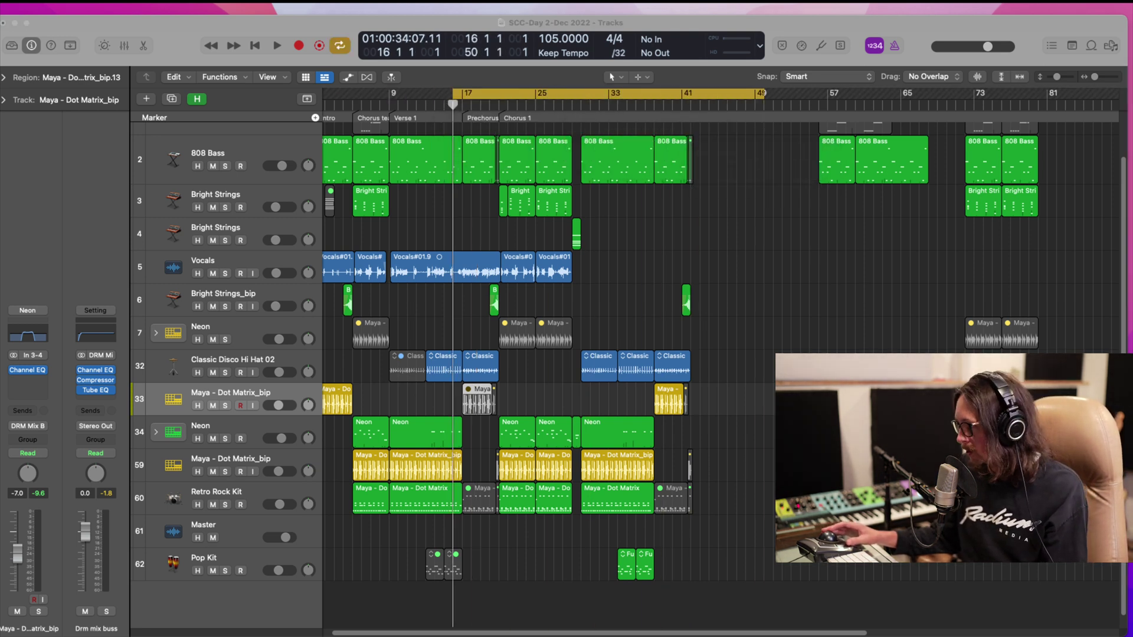
pyautogui.click(714, 494)
pyautogui.press('space')
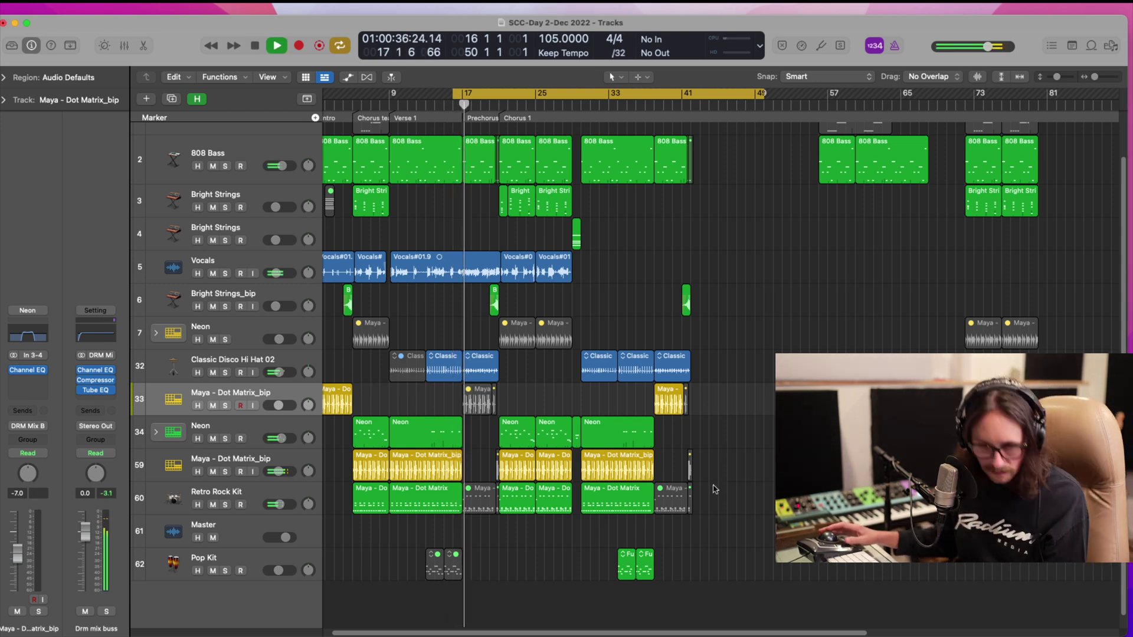
# - Mute the prechorus Classic Disco Hi Hat region and unmute the Maya - Dot Matrix_bip region on track 33
pyautogui.click(489, 370)
pyautogui.click(478, 402)
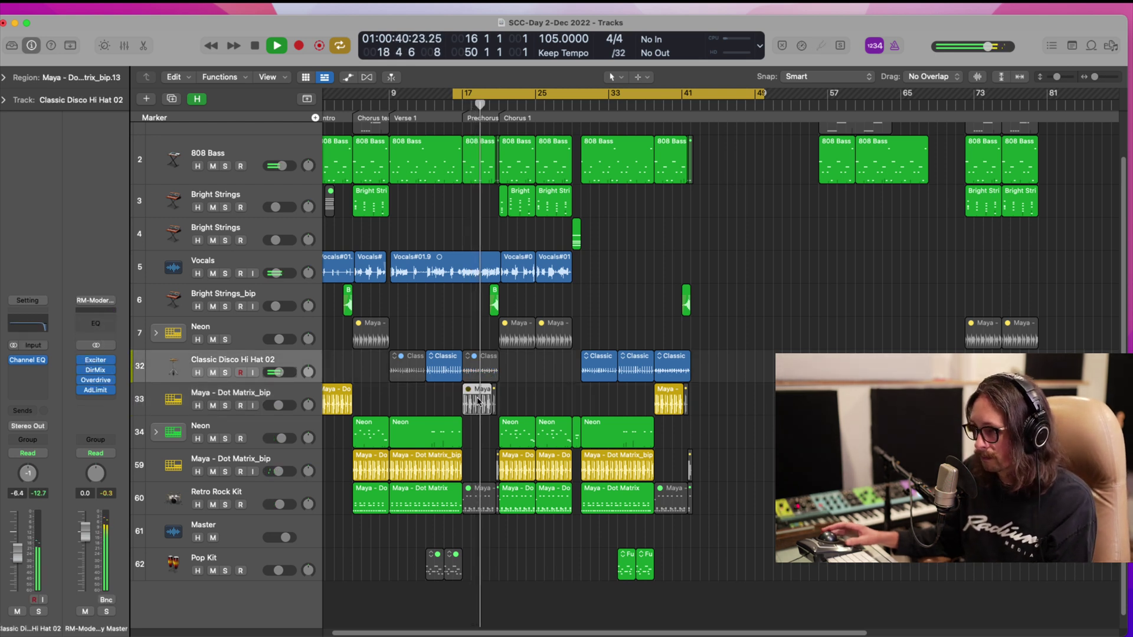
pyautogui.press('space')
# - During playback, lower the volume of the Maya - Dot Matrix_bip track 33 to -10.0 dB
pyautogui.press('space')
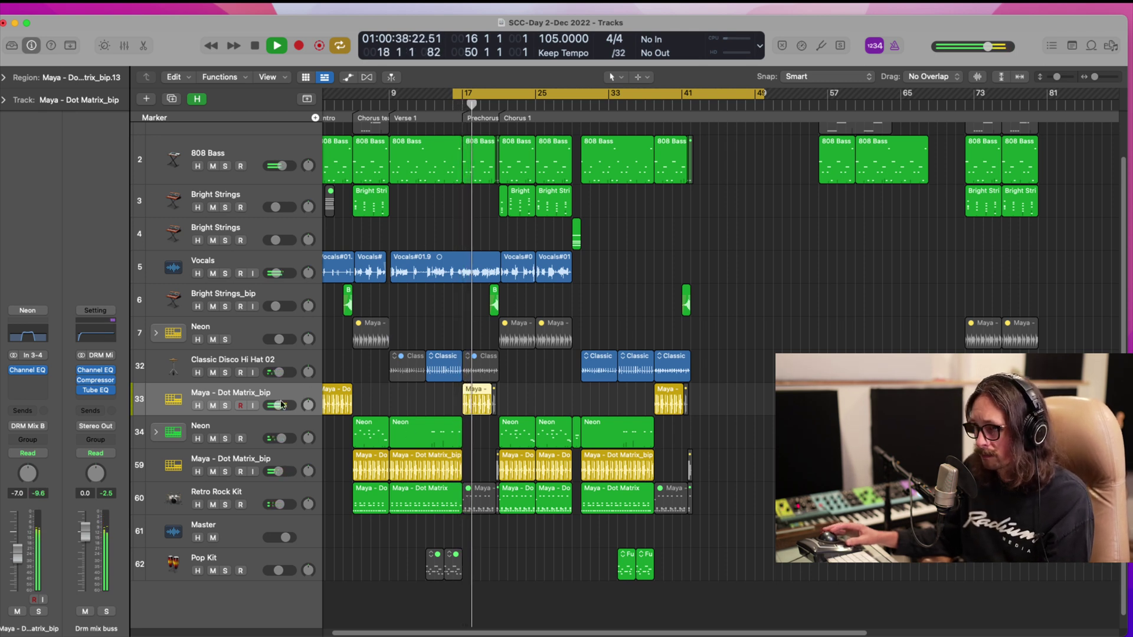
pyautogui.moveTo(278, 404); pyautogui.dragTo(270, 411)
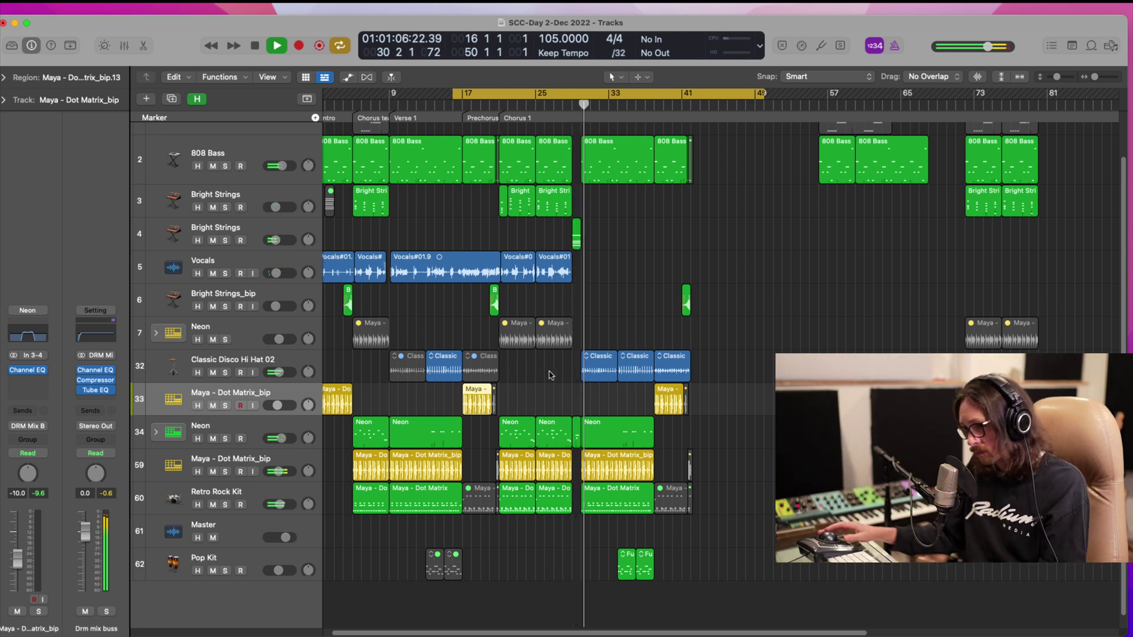
# - Mute the short Neon region between bars 29 and 30, replay the transition, and stop playback
pyautogui.moveTo(540, 357); pyautogui.dragTo(642, 482)
pyautogui.click(654, 340)
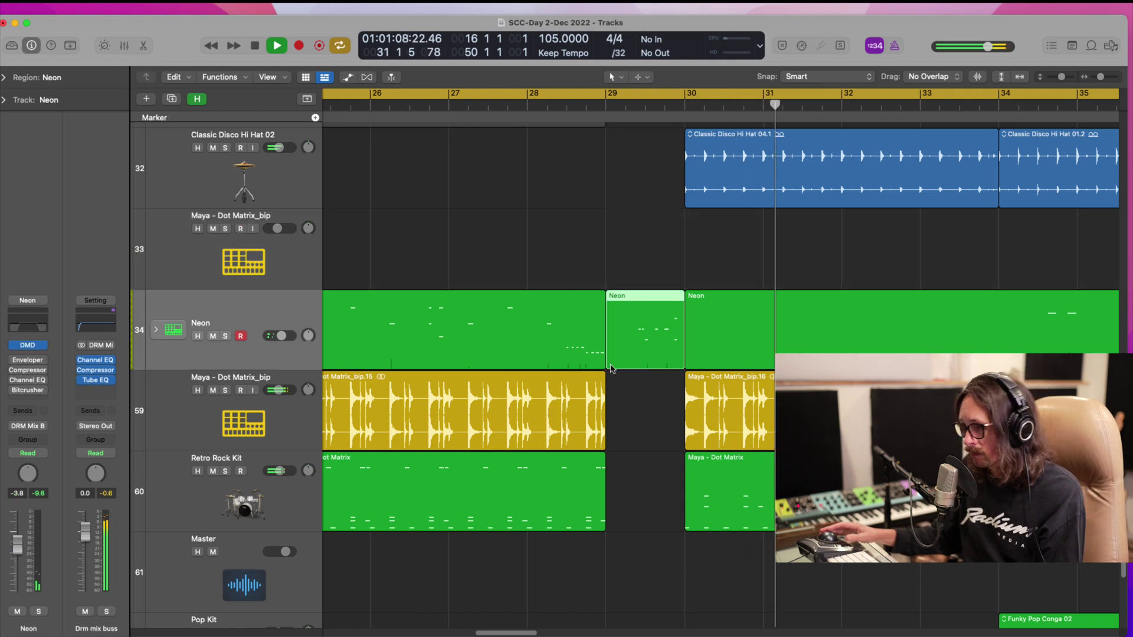
pyautogui.hotkey('ctrl', 'm')
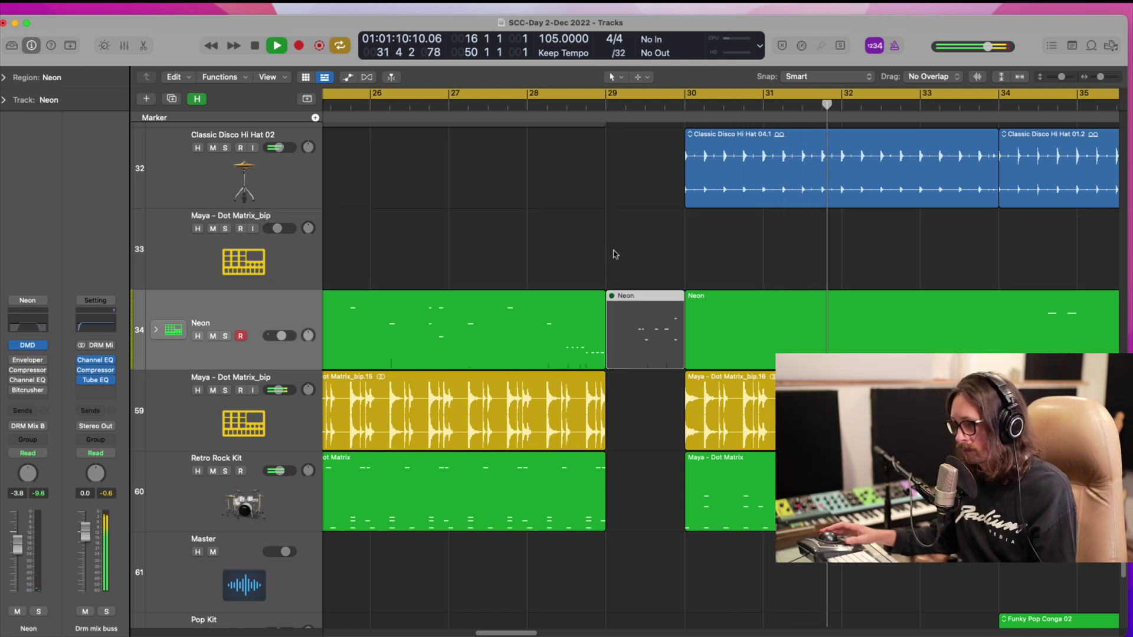
pyautogui.click(566, 104)
pyautogui.keyDown('ctrl'); pyautogui.keyDown('alt'); pyautogui.click(600, 407); pyautogui.keyUp('alt'); pyautogui.keyUp('ctrl')
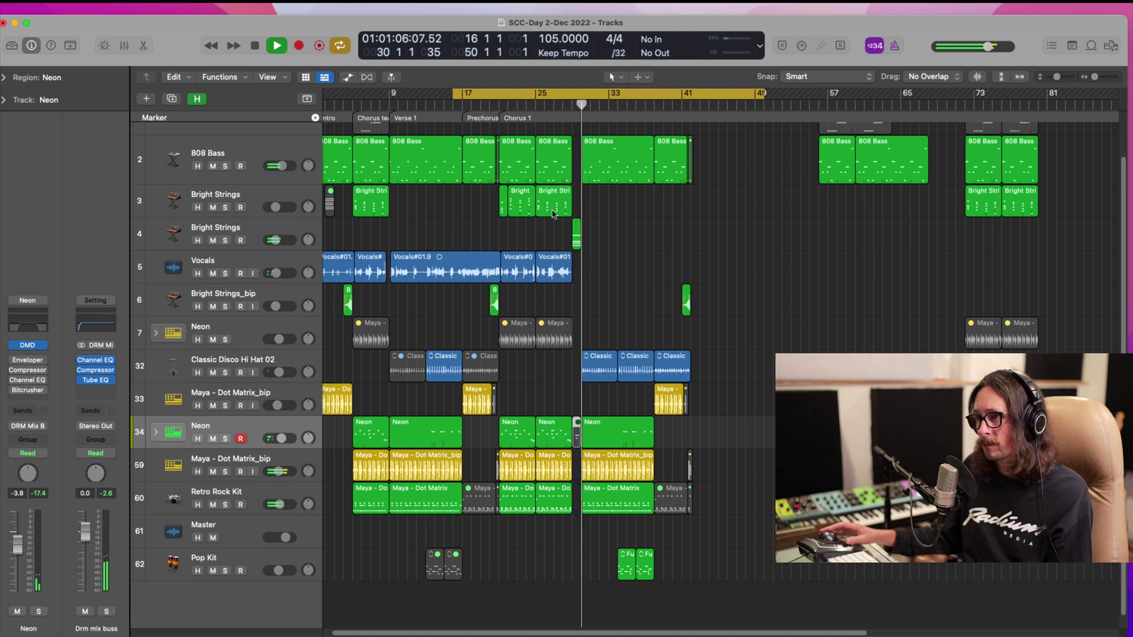
pyautogui.press('space')
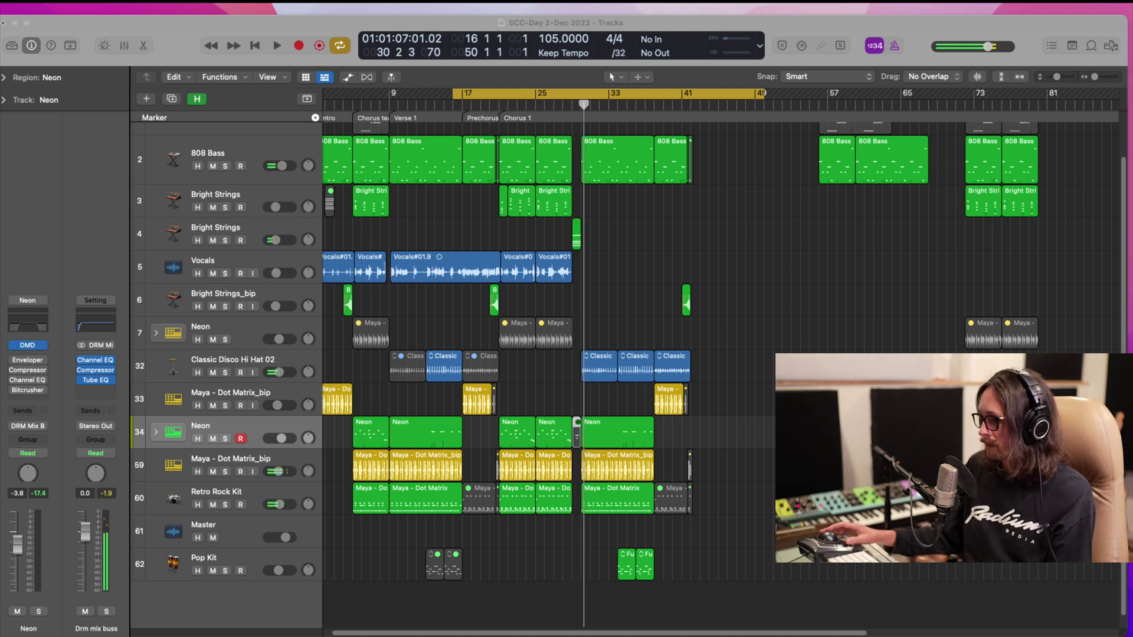
pyautogui.click(748, 536)
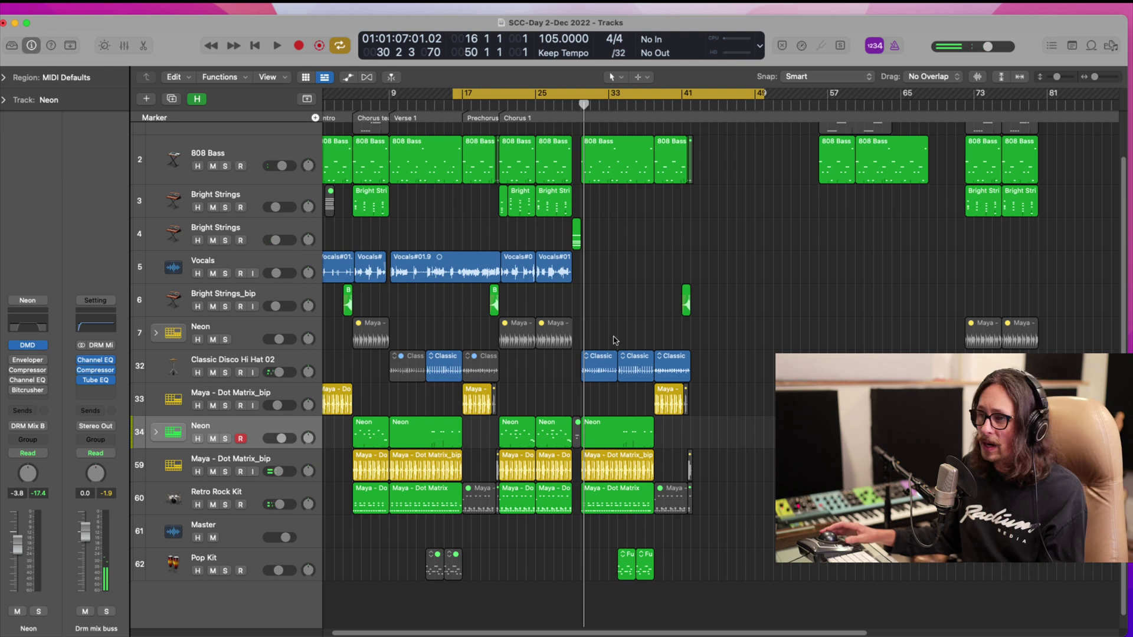
# - Set the cycle range to run from bar 29 to bar 43
pyautogui.moveTo(613, 341); pyautogui.dragTo(537, 566)
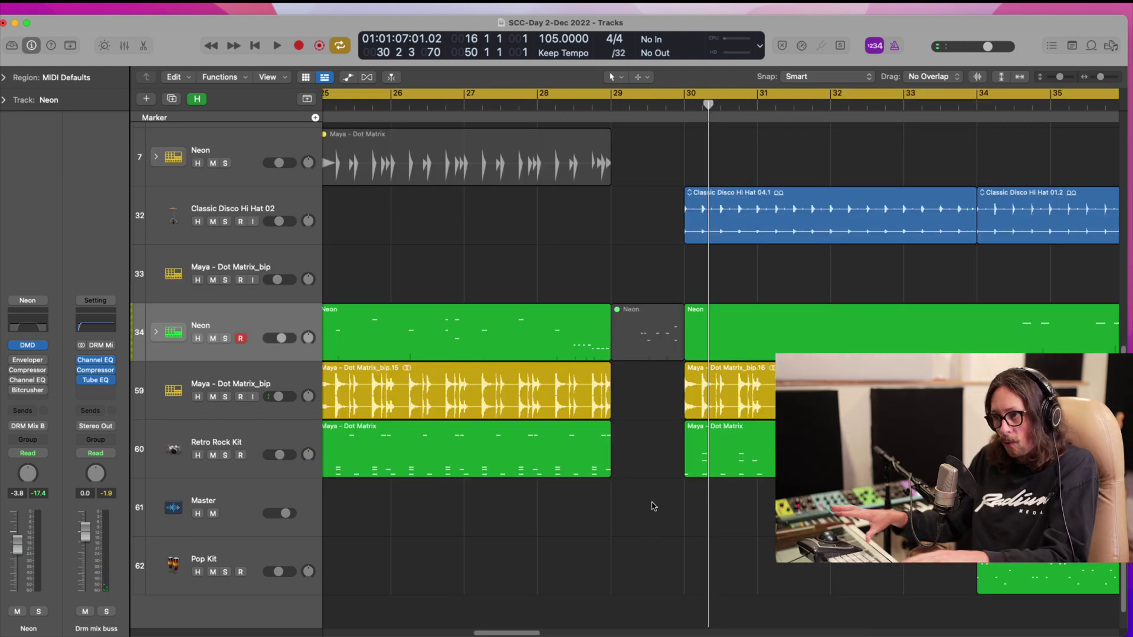
pyautogui.click(643, 97)
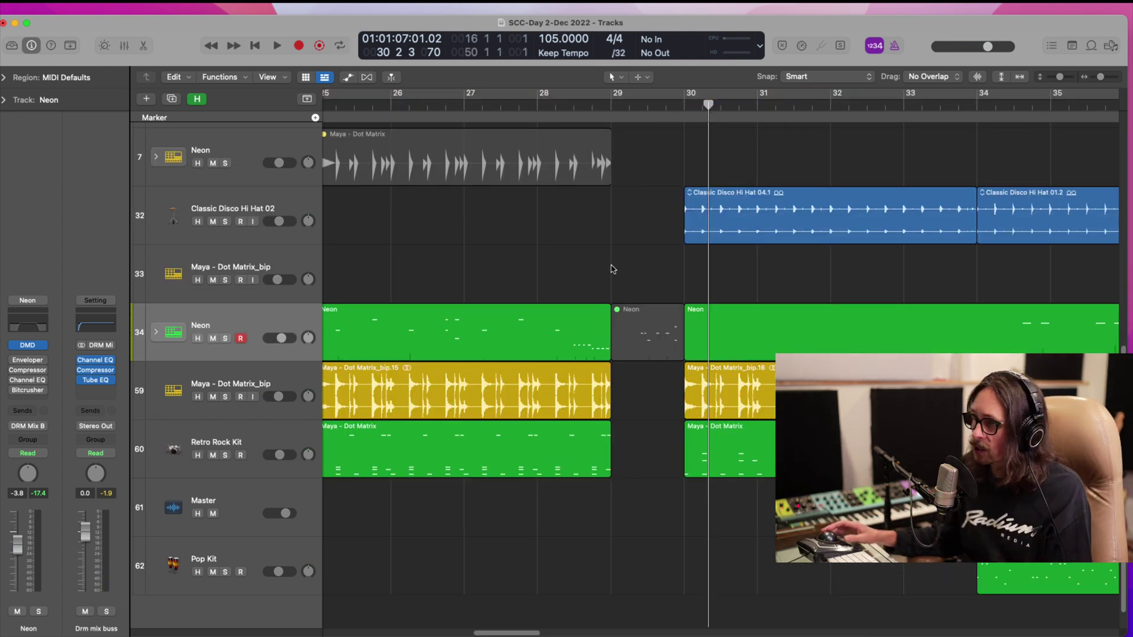
pyautogui.keyDown('ctrl'); pyautogui.keyDown('alt'); pyautogui.click(612, 266); pyautogui.keyUp('alt'); pyautogui.keyUp('ctrl')
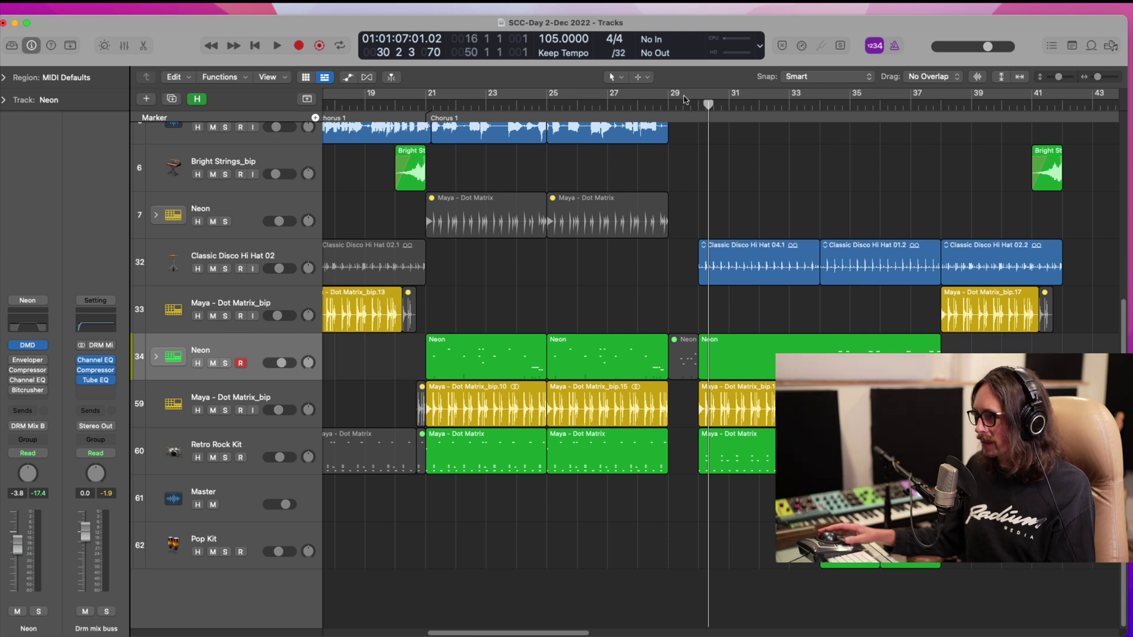
pyautogui.moveTo(671, 97); pyautogui.dragTo(1099, 159)
# - Copy the last two notes of the muted Neon region to bar 30, extend the region just past them, and close the Piano Roll
pyautogui.click(683, 360)
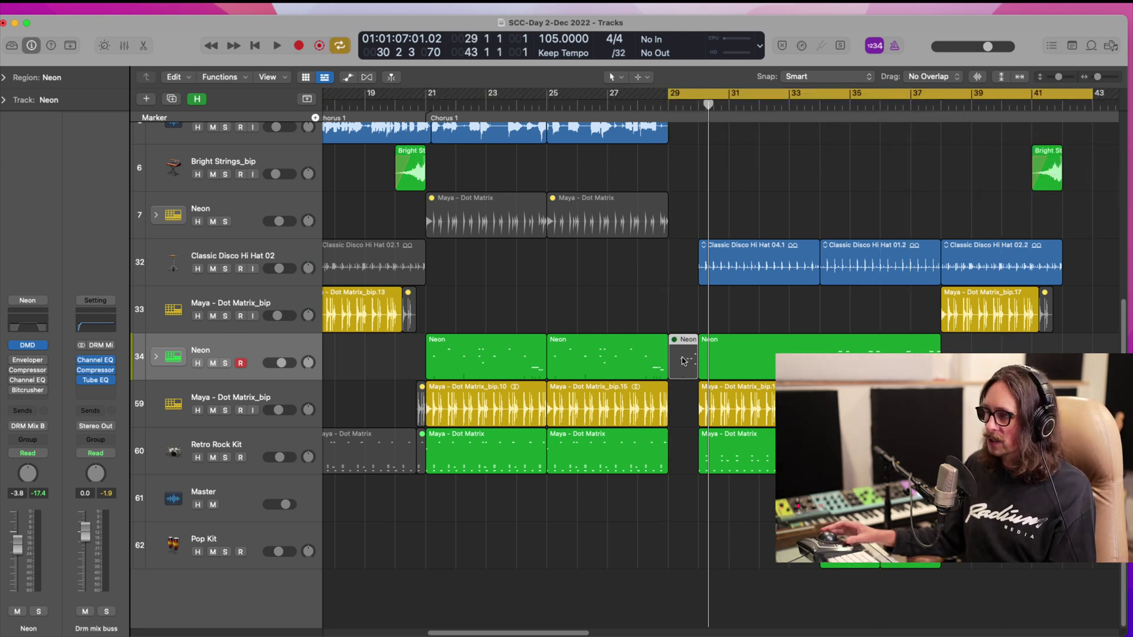
pyautogui.doubleClick(682, 358)
pyautogui.moveTo(633, 491); pyautogui.dragTo(744, 535)
pyautogui.moveTo(642, 525); pyautogui.dragTo(685, 524)
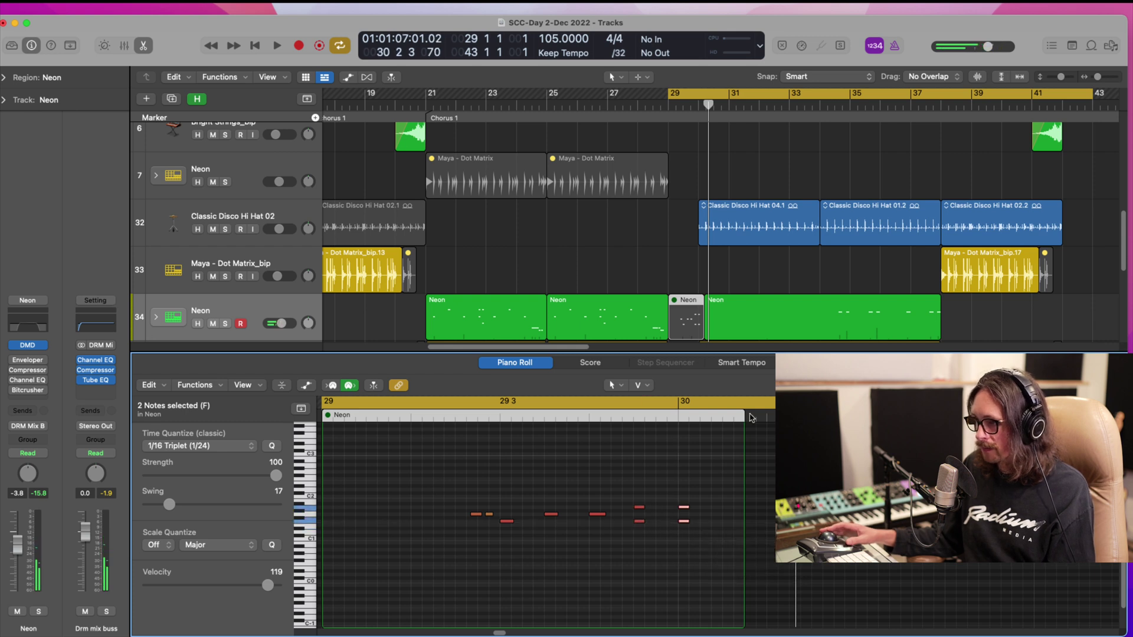
pyautogui.press('x')
pyautogui.press('x')
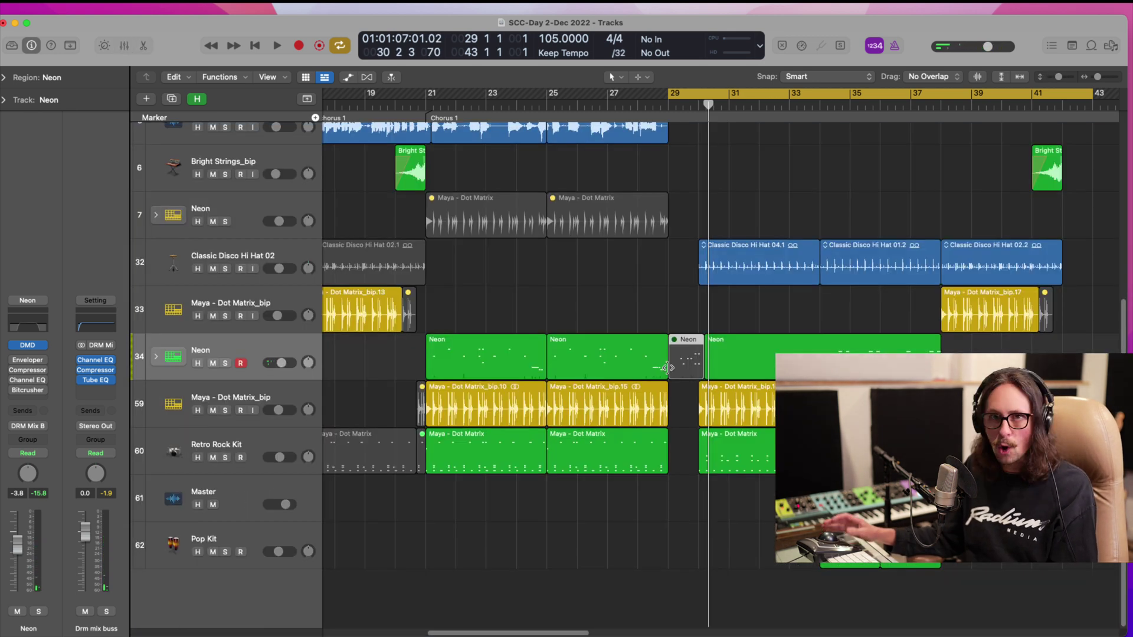
# - Split the muted Neon region on track 34 at bar 30 and unmute the short piece after the split
pyautogui.moveTo(679, 322); pyautogui.dragTo(733, 423)
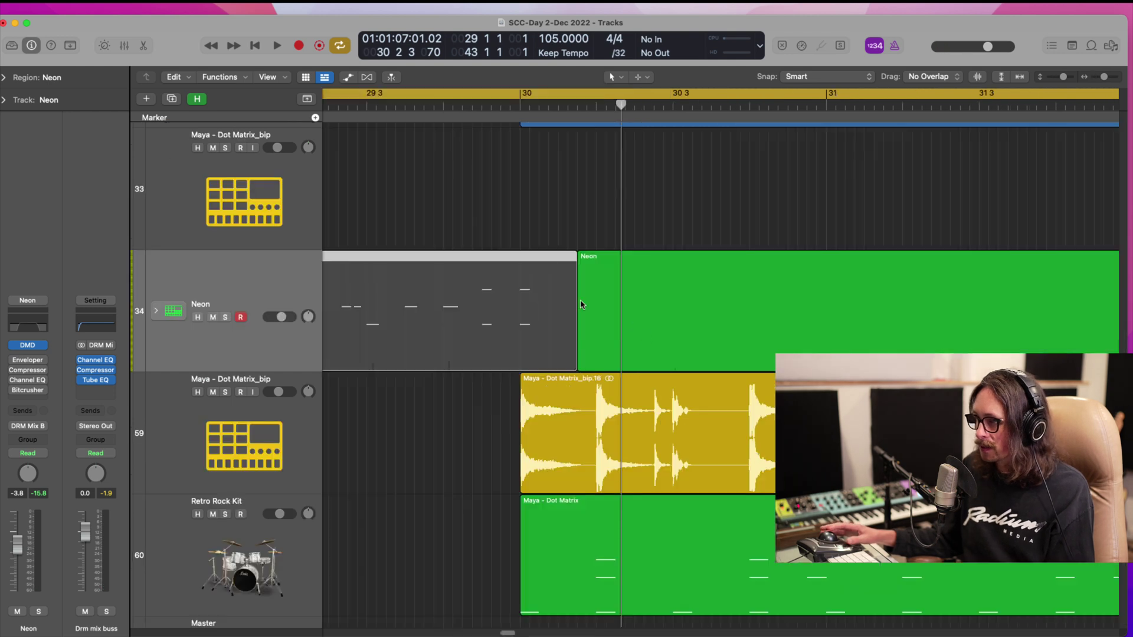
pyautogui.keyDown('super'); pyautogui.doubleClick(518, 303); pyautogui.keyUp('super')
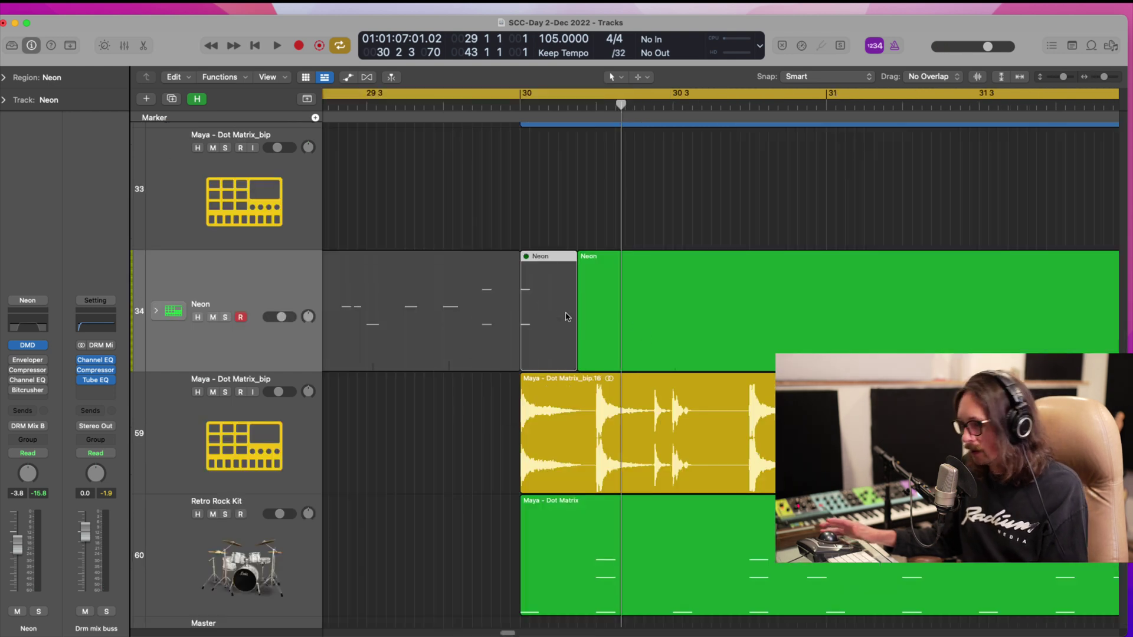
pyautogui.hotkey('ctrl', 'm')
pyautogui.click(507, 335)
pyautogui.press('z')
# - Play the section from bar 30 and compare it with Verse 1 from bar 9, stopping playback at the end
pyautogui.press('space')
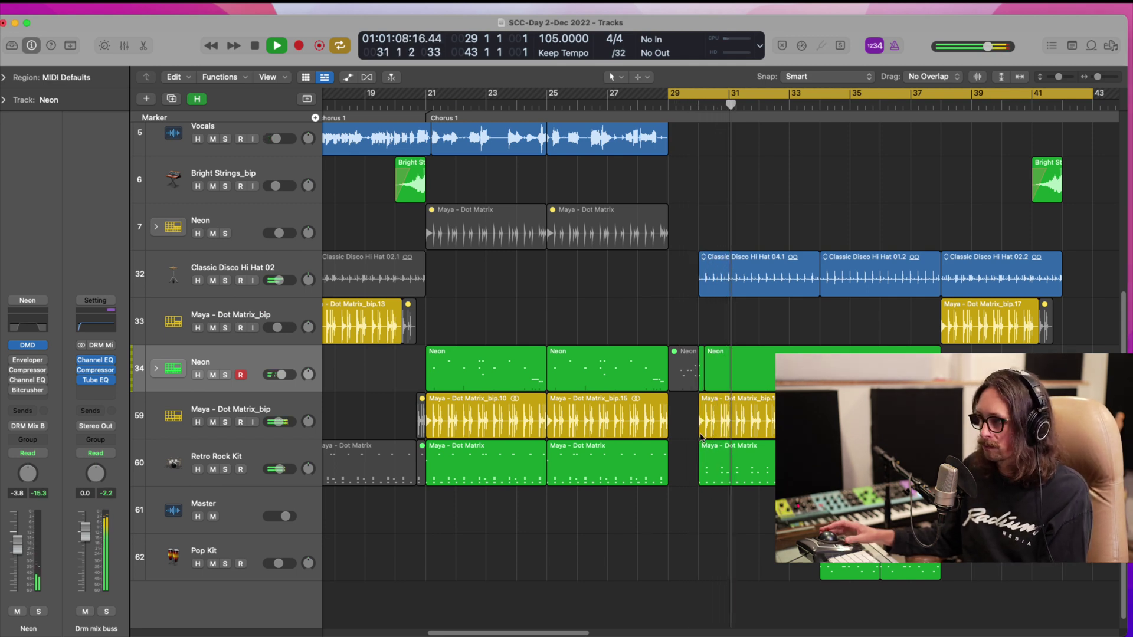
pyautogui.keyDown('ctrl'); pyautogui.keyDown('alt'); pyautogui.click(585, 365); pyautogui.keyUp('alt'); pyautogui.keyUp('ctrl')
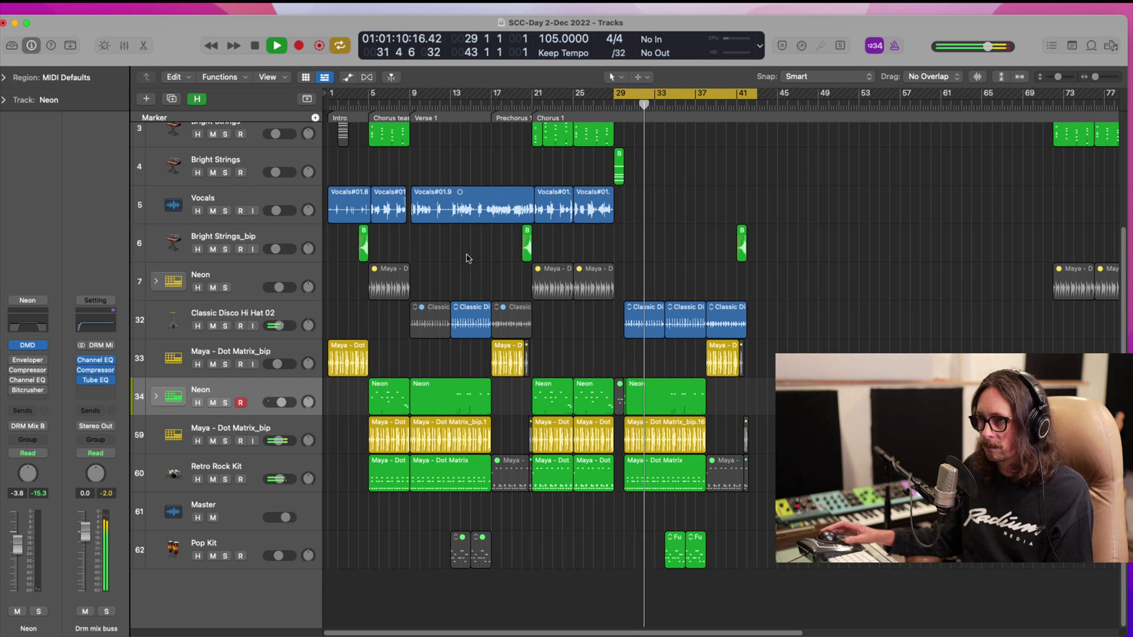
pyautogui.press('space')
pyautogui.press('super+Tab')
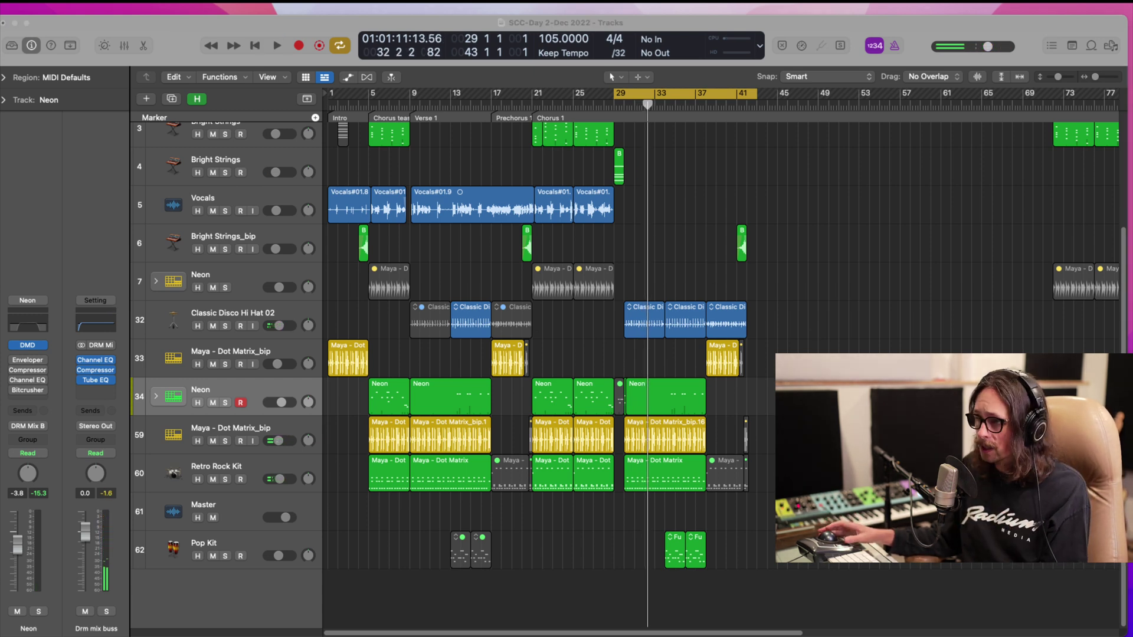
pyautogui.click(532, 571)
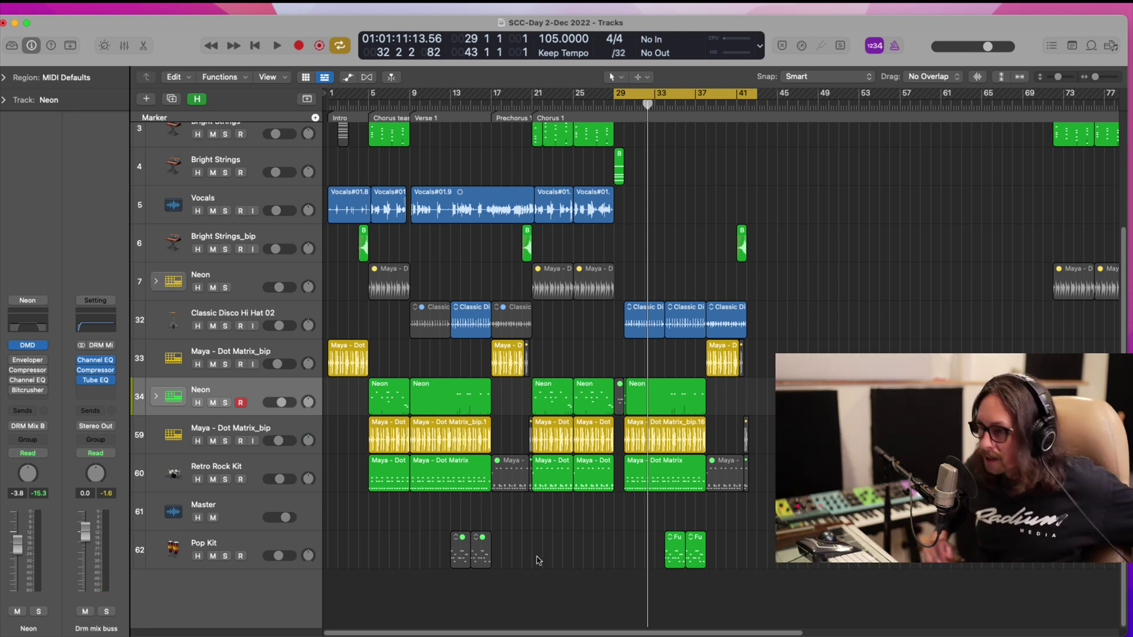
pyautogui.scroll(5, 622, 525)
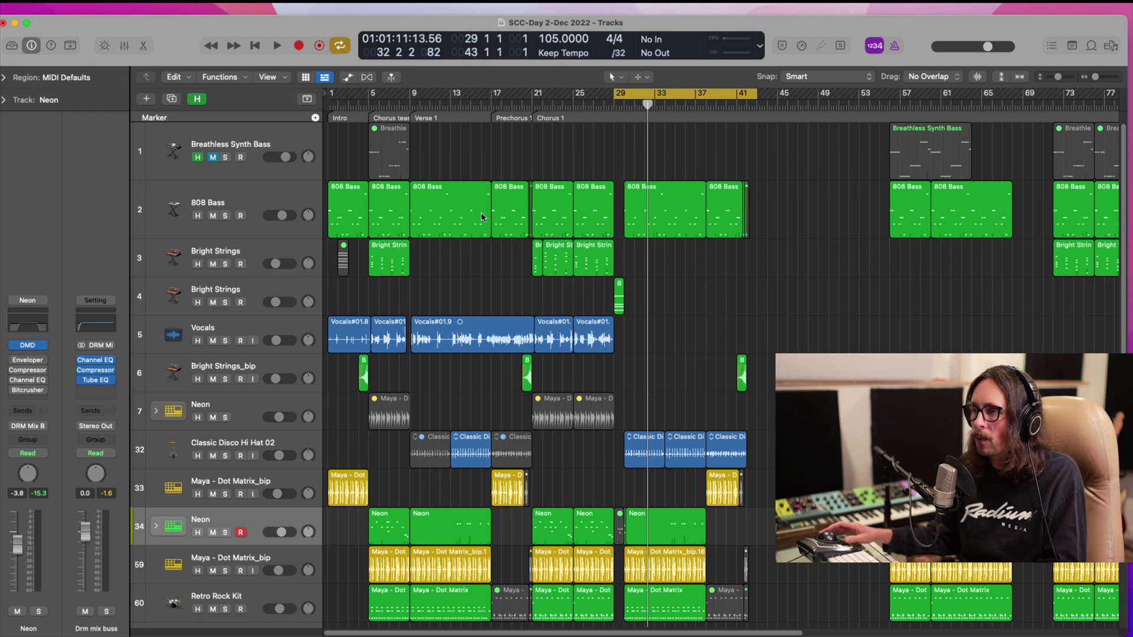
pyautogui.scroll(-1, 481, 216)
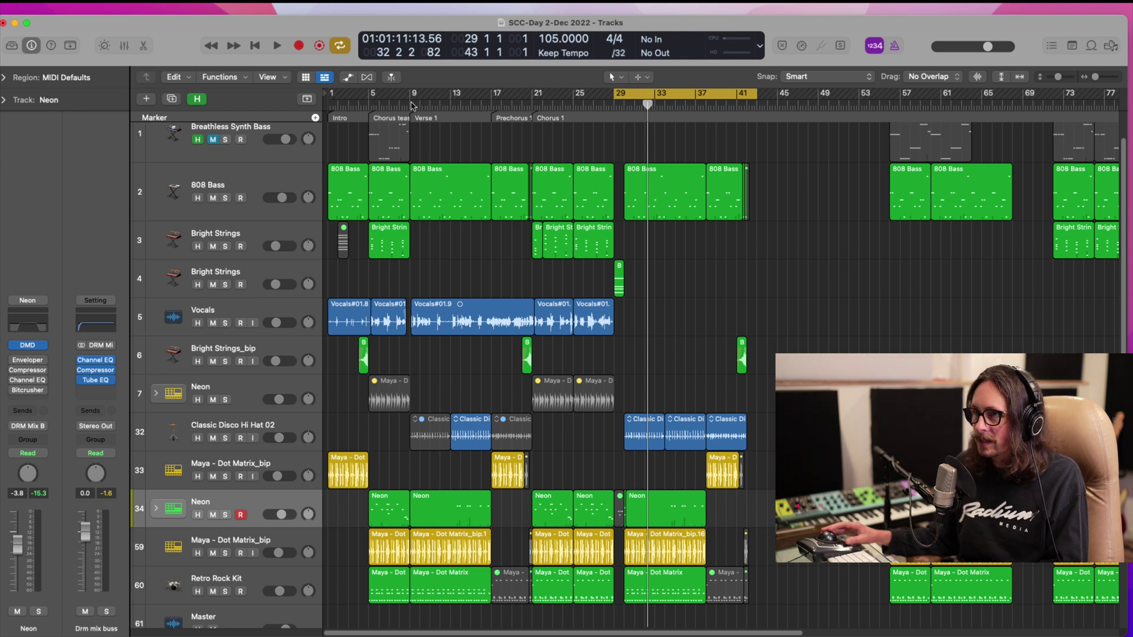
pyautogui.click(412, 103)
pyautogui.press('space')
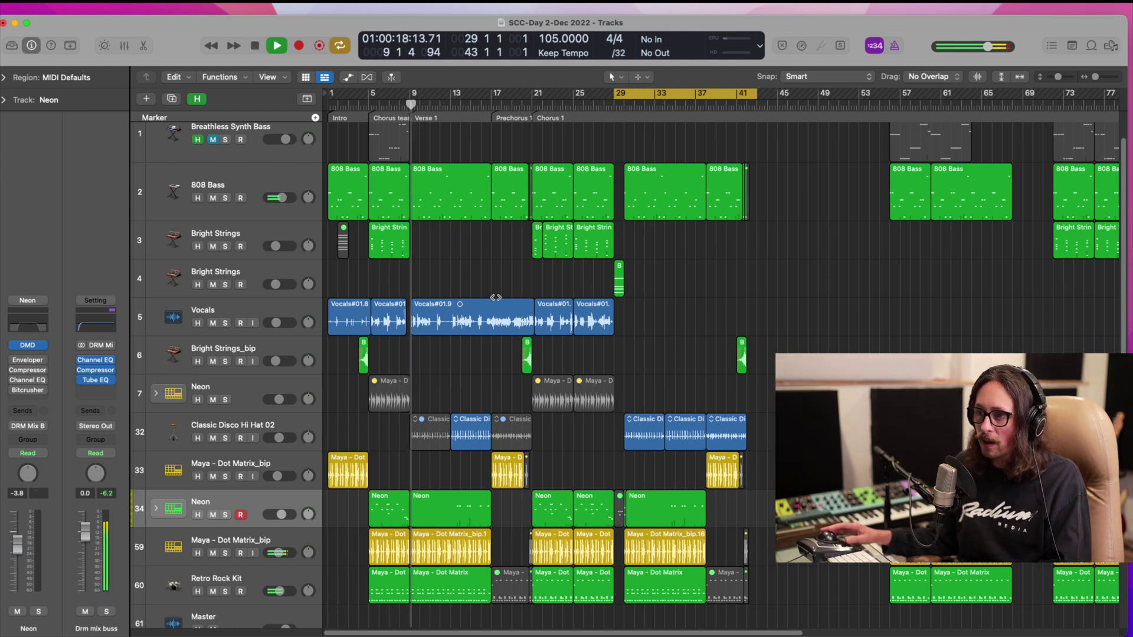
pyautogui.press('space')
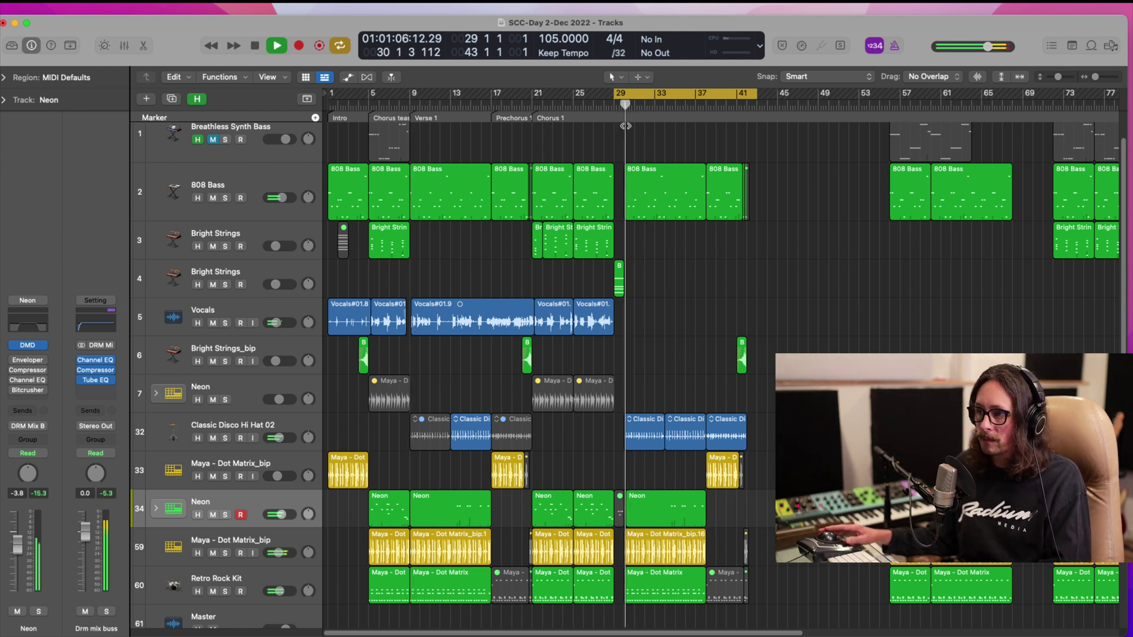
pyautogui.press('space')
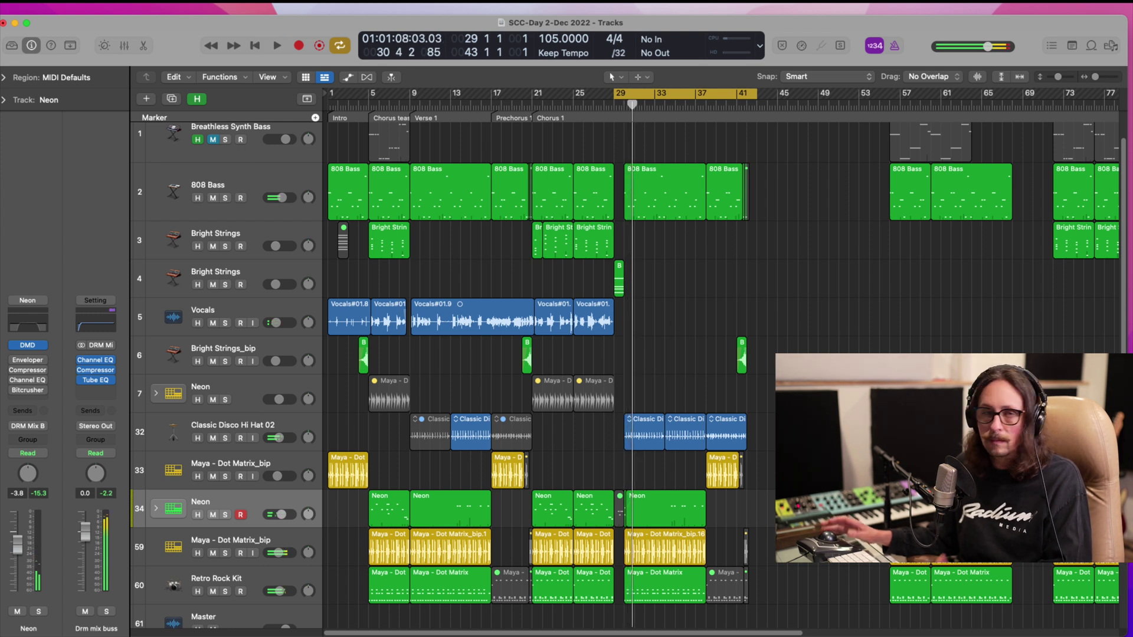
# - Duplicate Neon track 34 as an empty track below it and set the cycle range from bar 30 to bar 42
pyautogui.scroll(-3, 723, 478)
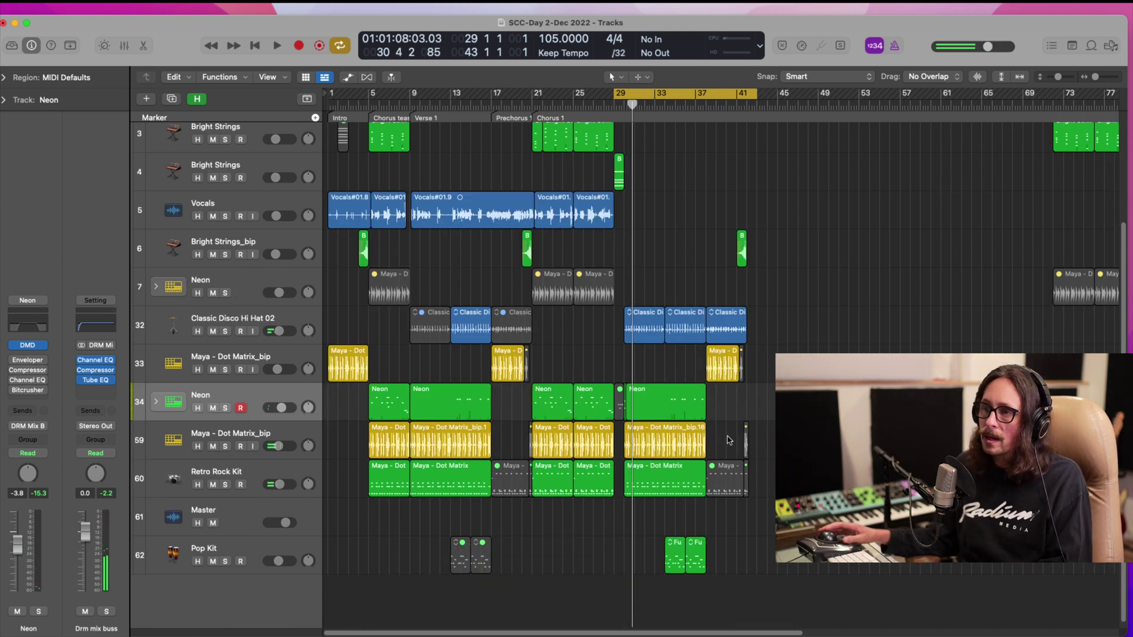
pyautogui.moveTo(588, 362); pyautogui.dragTo(747, 509)
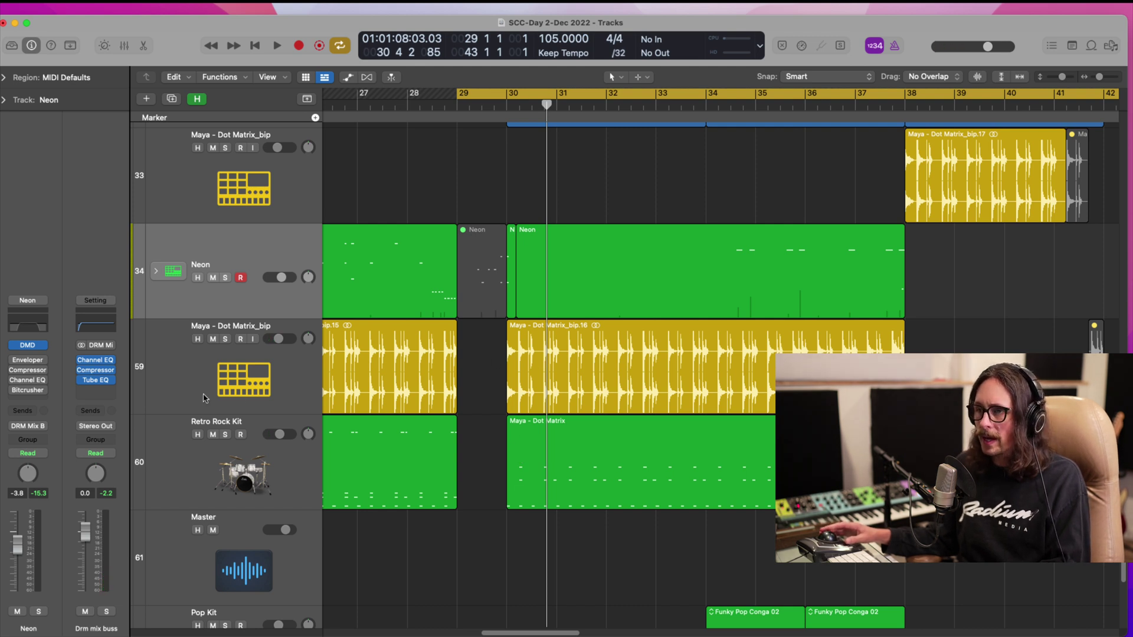
pyautogui.click(637, 394)
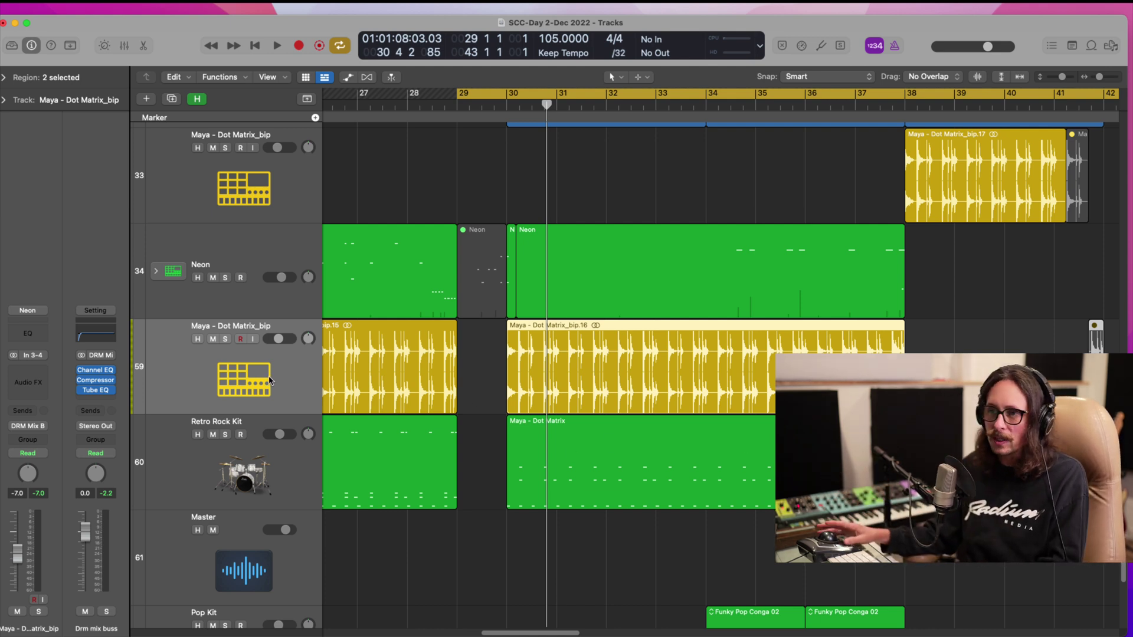
pyautogui.scroll(-2, 577, 341)
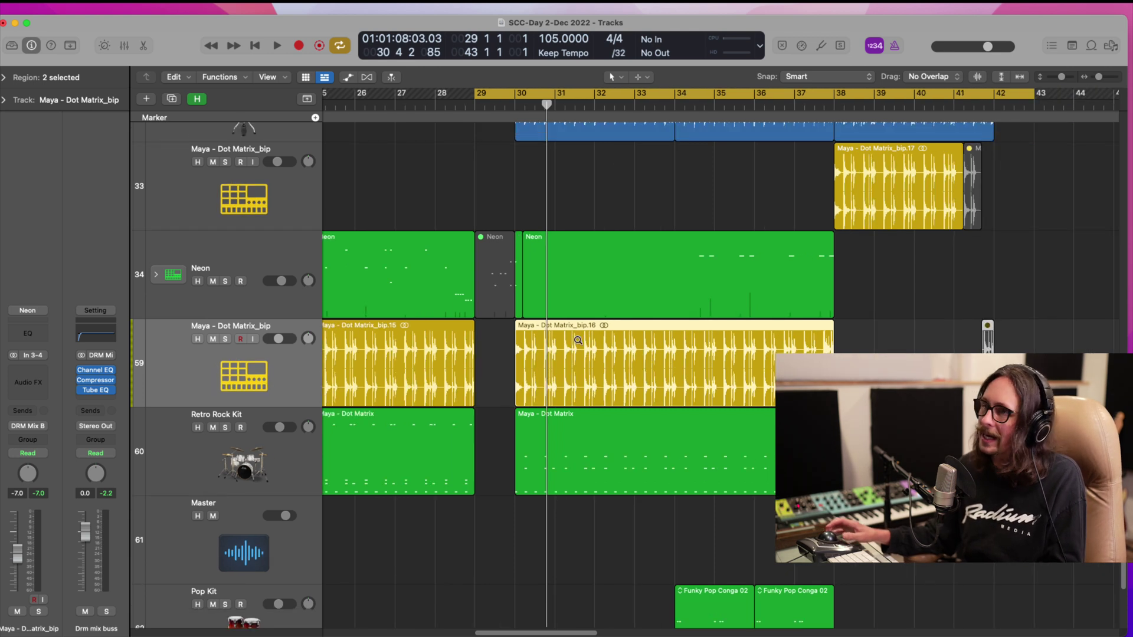
pyautogui.click(228, 257)
pyautogui.press('super+d')
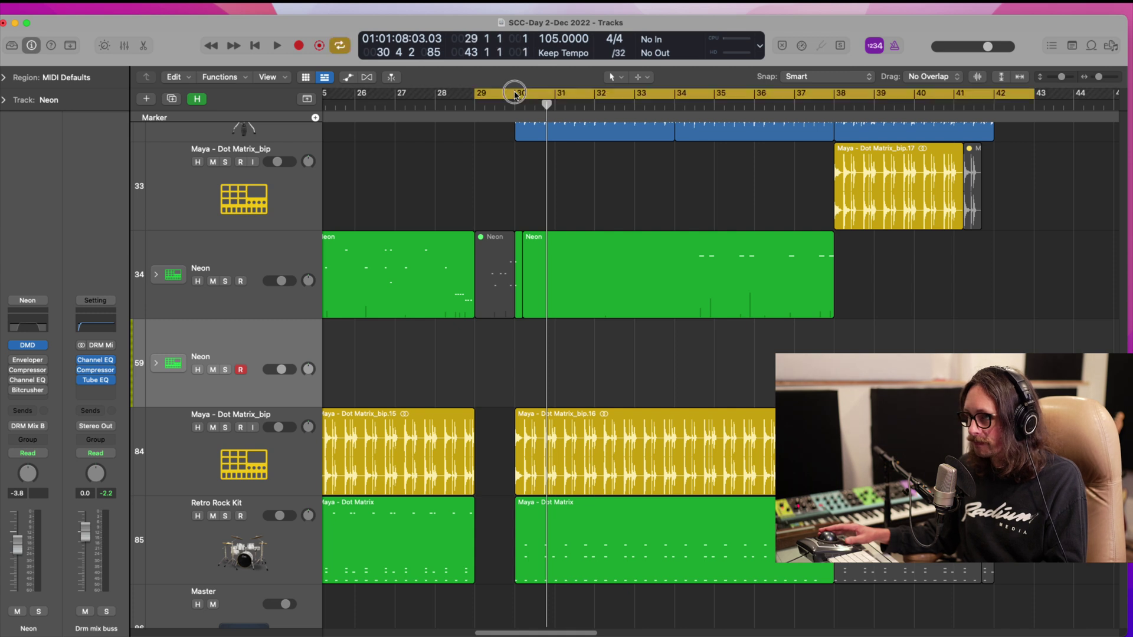
pyautogui.moveTo(515, 95); pyautogui.dragTo(995, 94)
# - Copy the Retro Rock Kit regions between bars 30 and 42 onto the duplicated Neon track
pyautogui.scroll(-3, 565, 401)
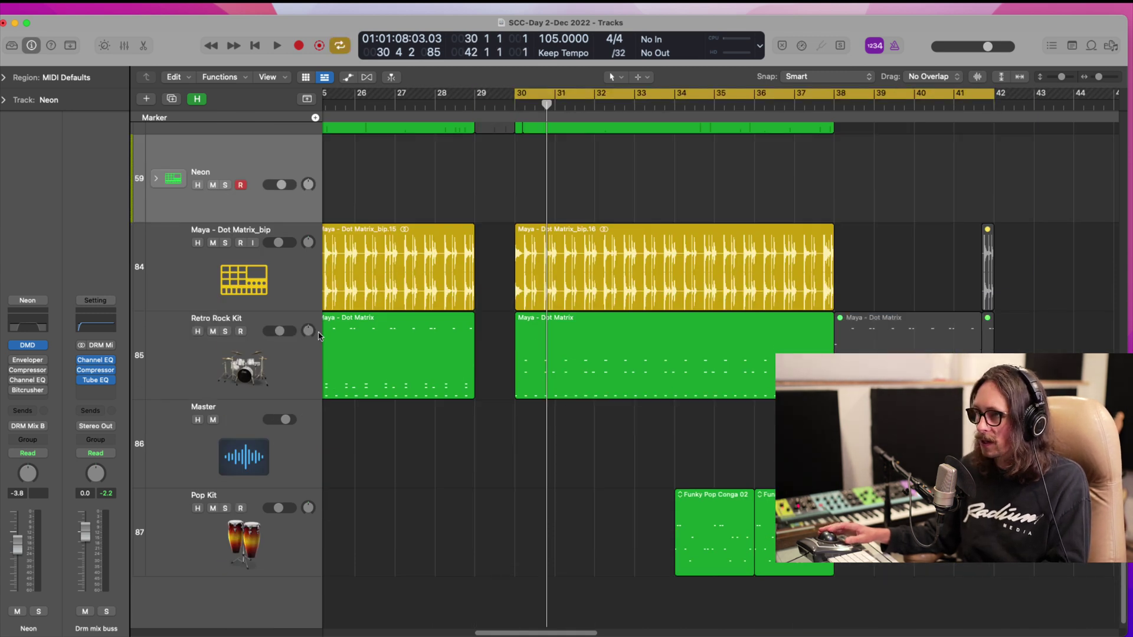
pyautogui.click(242, 340)
pyautogui.scroll(2, 633, 403)
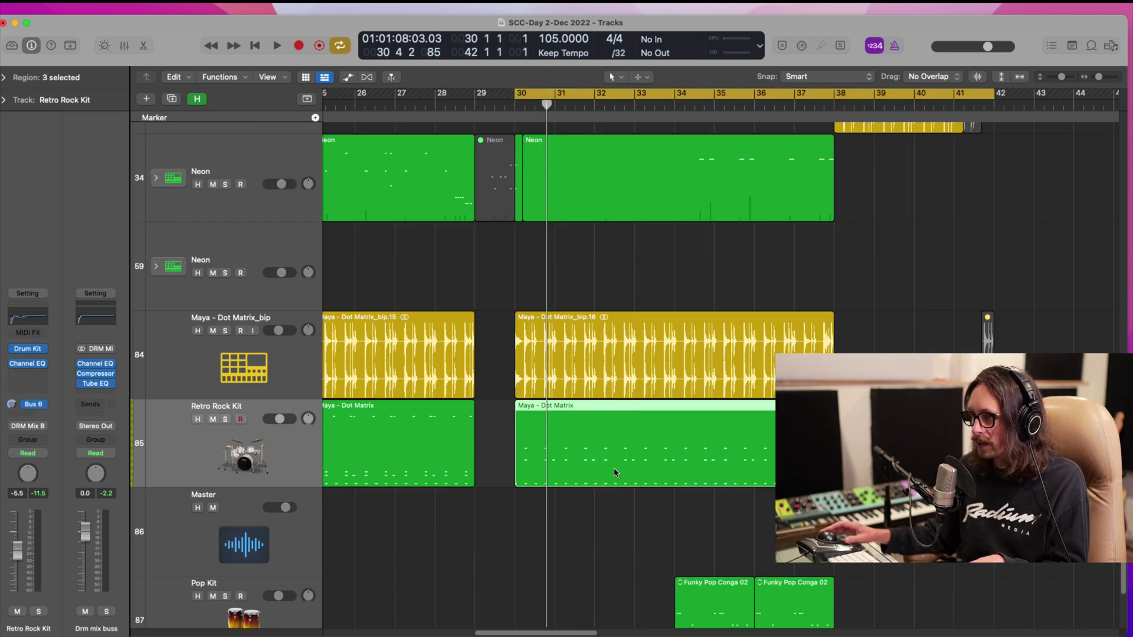
pyautogui.moveTo(614, 472); pyautogui.dragTo(603, 301)
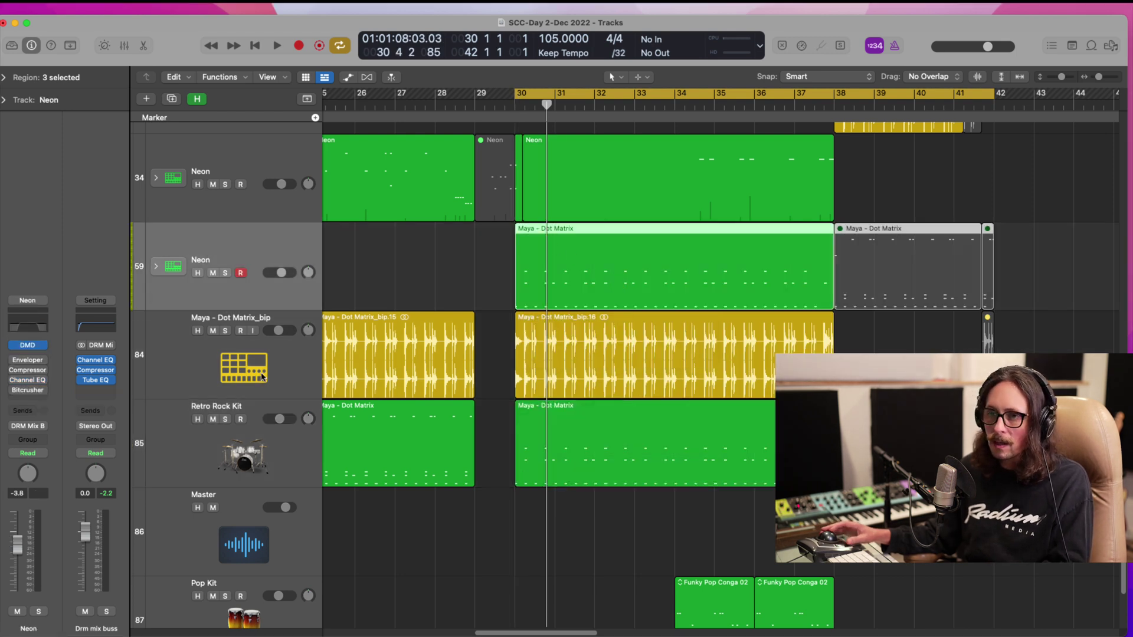
# - Open the duplicated Neon track's Drum Machine Designer, audition the kit sounds, and close it
pyautogui.click(28, 347)
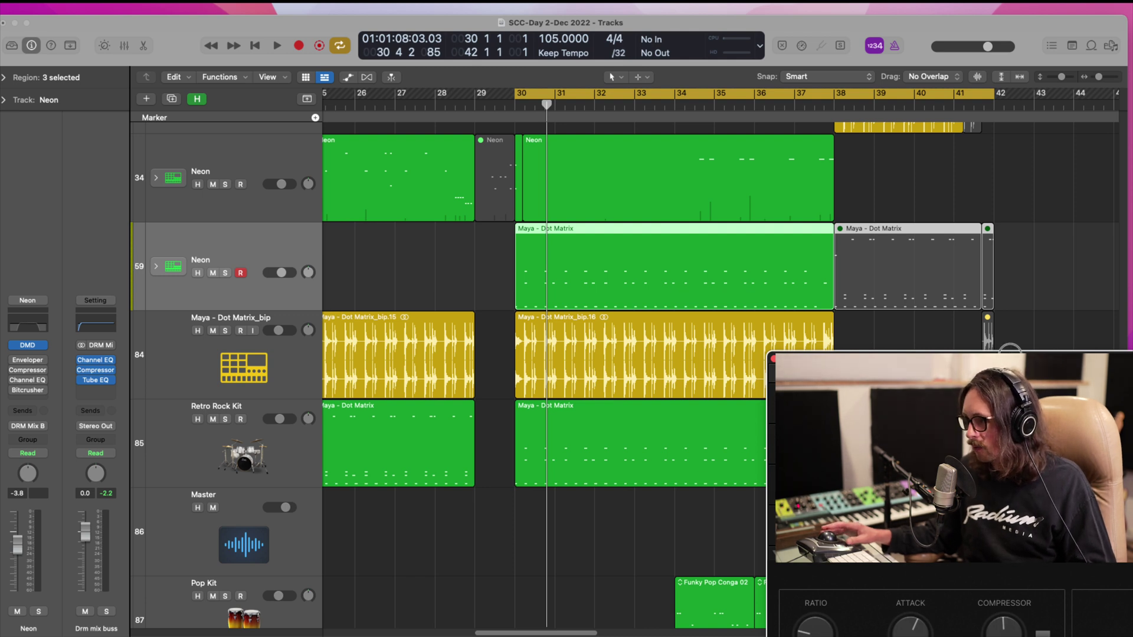
pyautogui.moveTo(1009, 353); pyautogui.dragTo(555, 166)
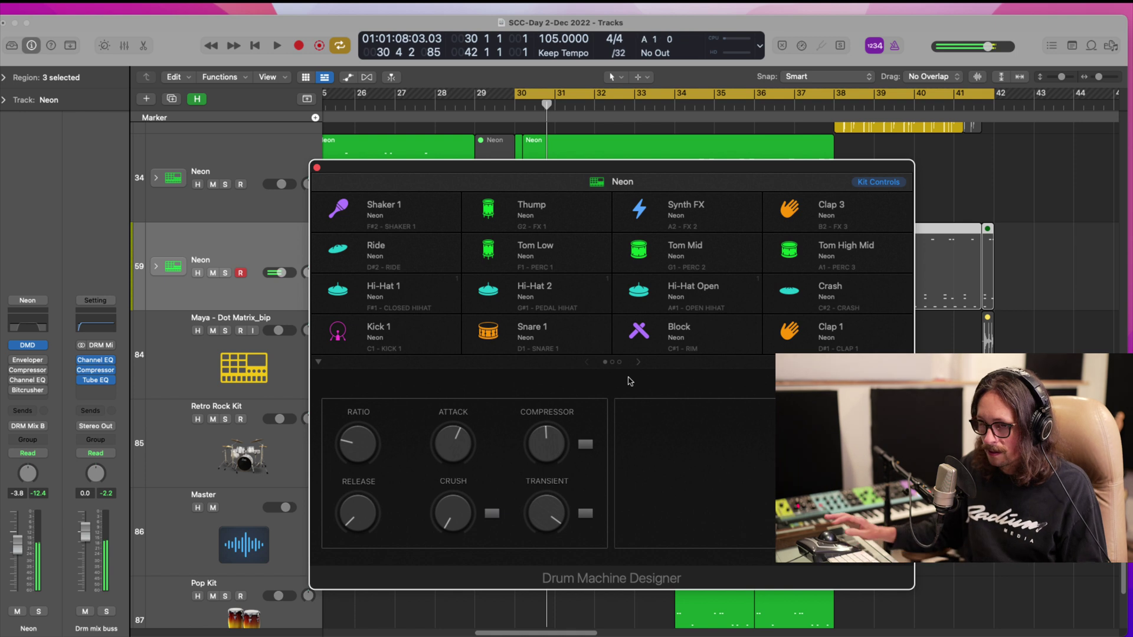
pyautogui.click(317, 168)
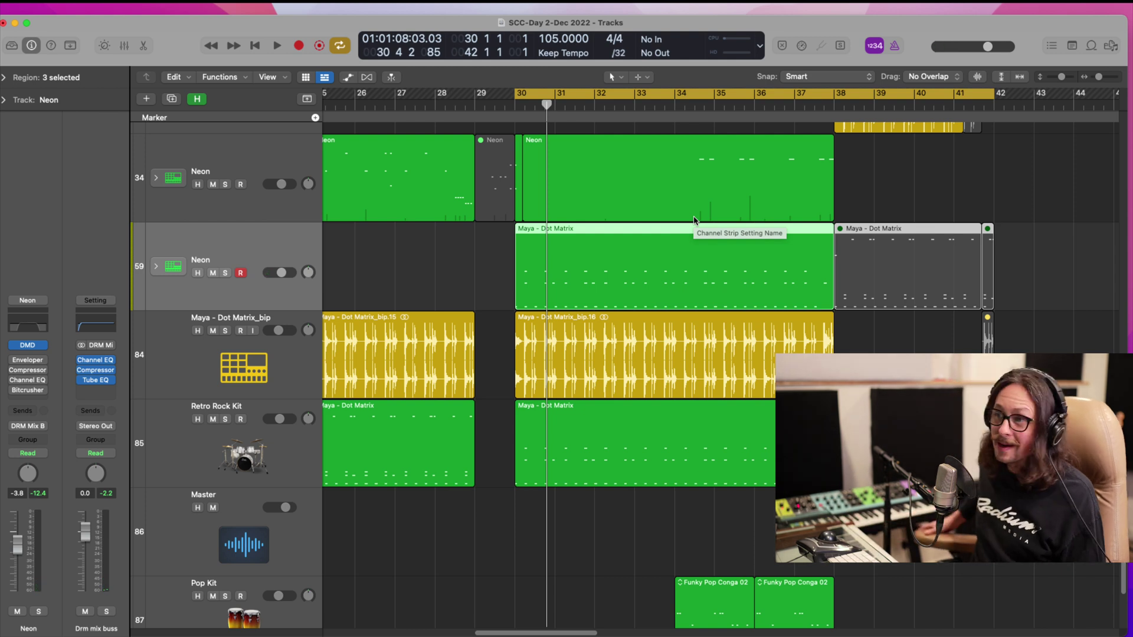
# - Delete the copied Maya - Dot Matrix regions from the duplicated Neon track
pyautogui.moveTo(499, 283); pyautogui.dragTo(1012, 287)
pyautogui.press('Delete')
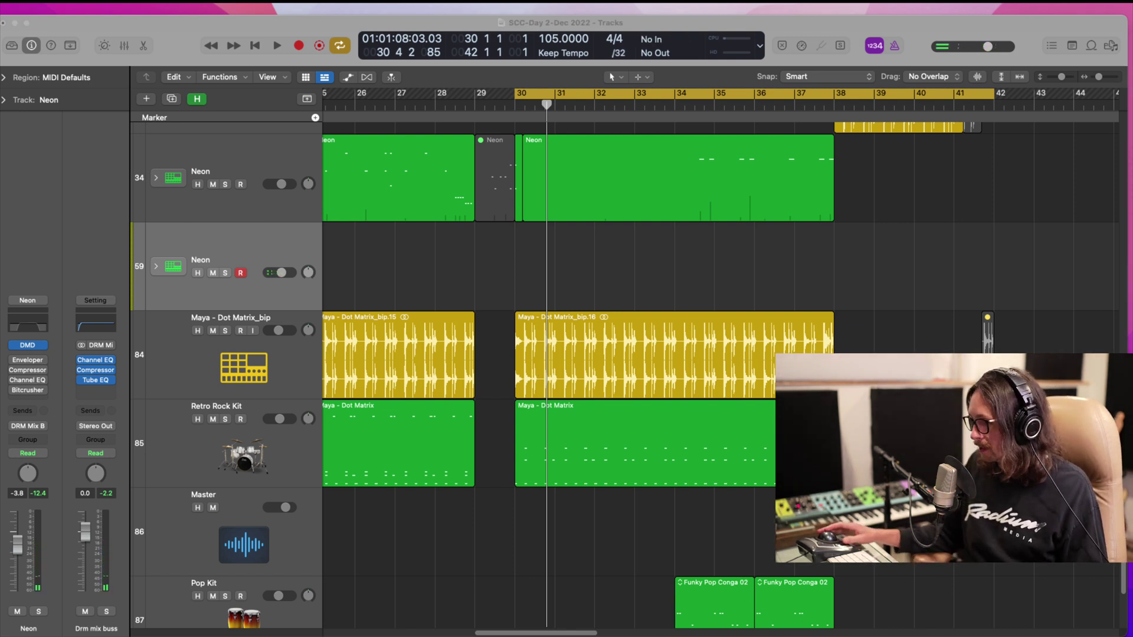
pyautogui.click(650, 534)
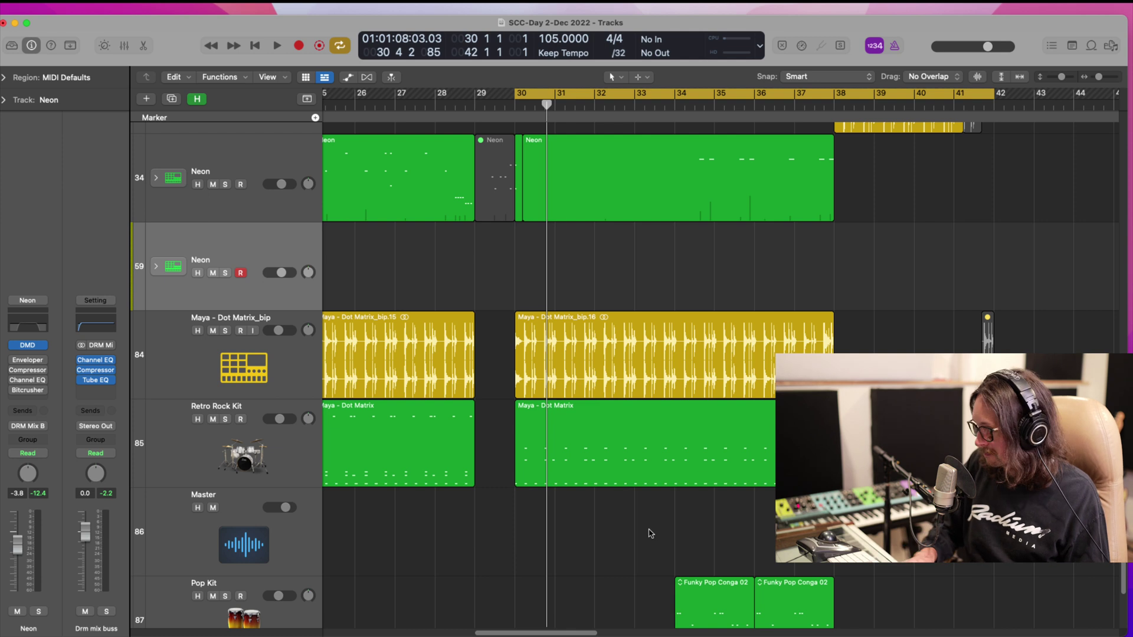
# - Record a C#1 percussion part on the duplicated Neon track from bar 30 to bar 34 and replay its start
pyautogui.press('r')
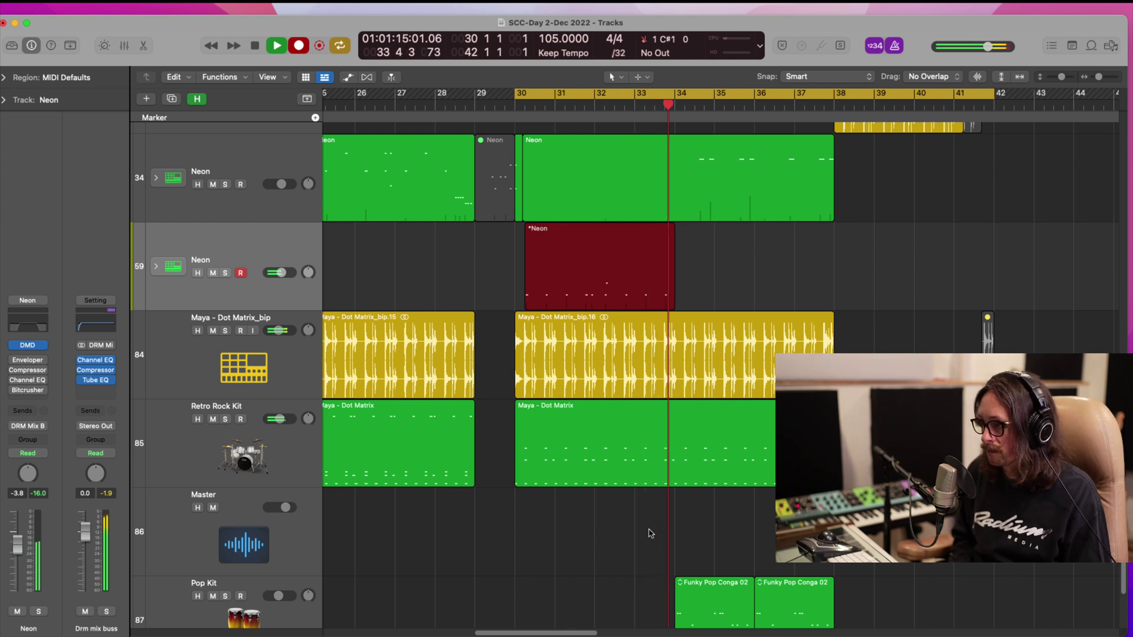
pyautogui.press('space')
pyautogui.press('space')
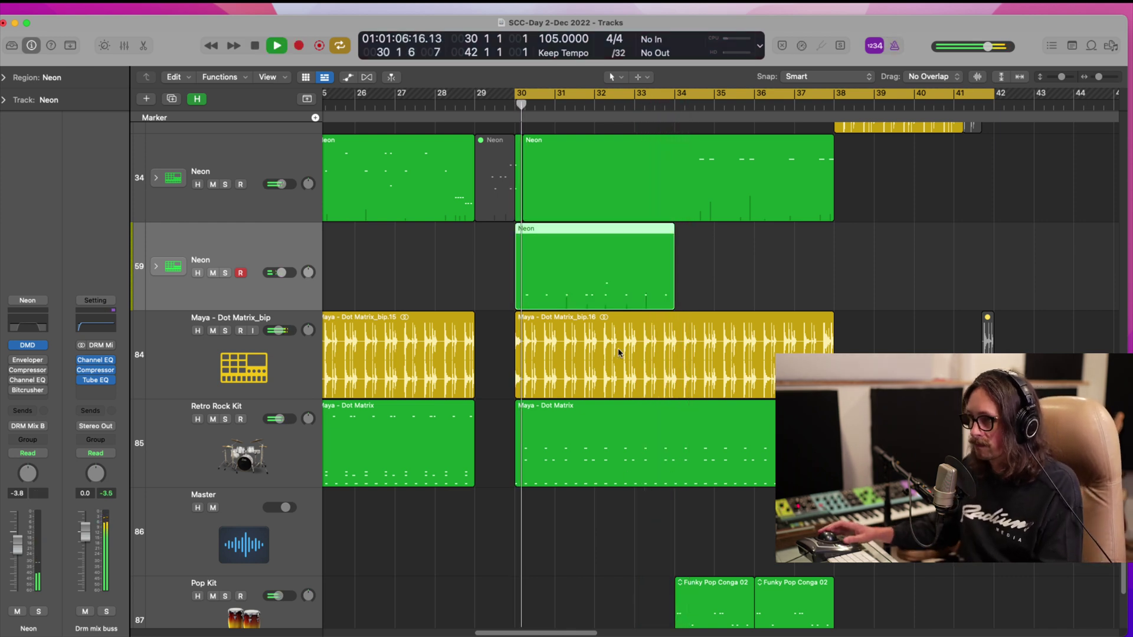
pyautogui.press('space')
# - Open the recorded Neon region in the Piano Roll and move its first note earlier onto beat 2 of bar 30
pyautogui.doubleClick(579, 274)
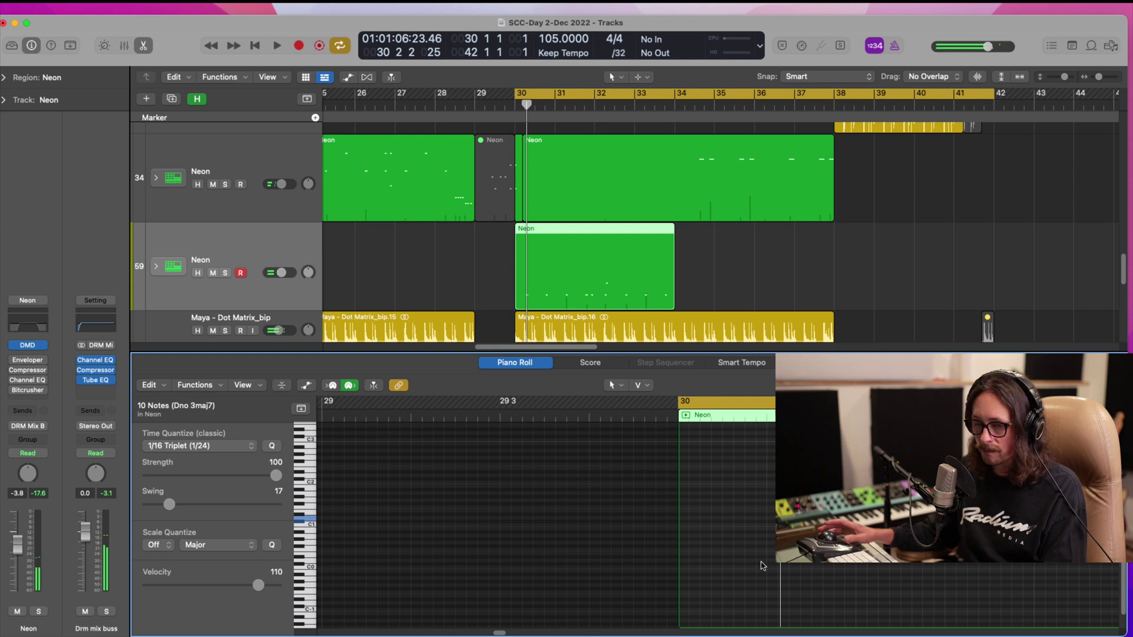
pyautogui.press('space')
pyautogui.press('space')
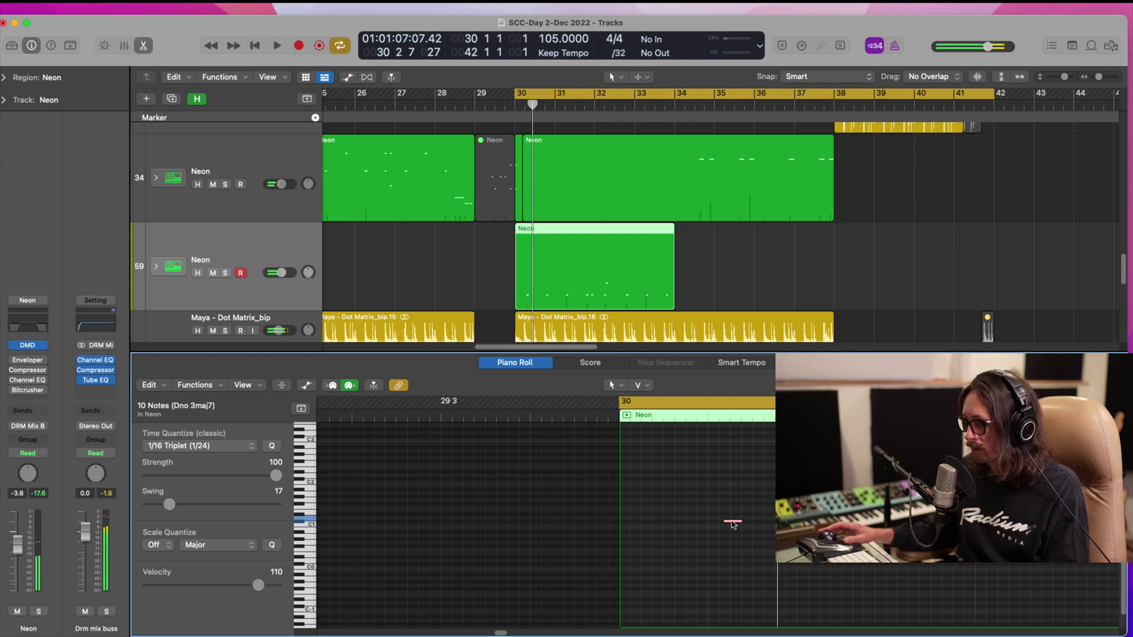
pyautogui.moveTo(732, 524); pyautogui.dragTo(716, 521)
pyautogui.press('space')
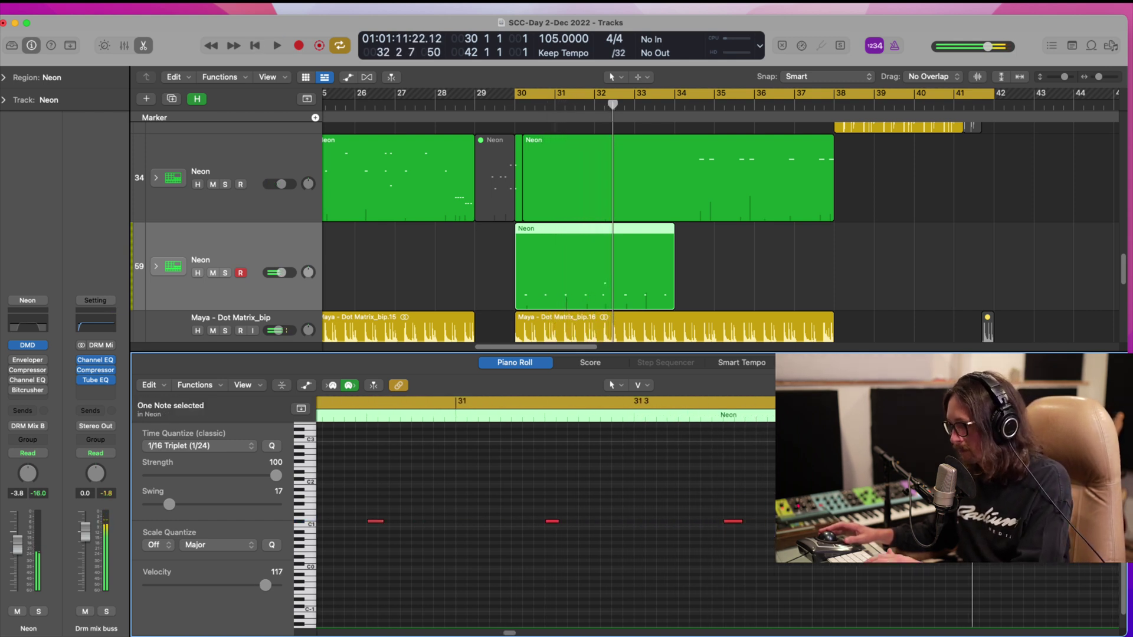
# - Split the recorded Neon region at bar 32 and replace its second half with a copy of the first half
pyautogui.press('space')
pyautogui.keyDown('ctrl'); pyautogui.keyDown('alt'); pyautogui.click(844, 578); pyautogui.keyUp('alt'); pyautogui.keyUp('ctrl')
pyautogui.keyDown('ctrl'); pyautogui.keyDown('alt'); pyautogui.click(844, 577); pyautogui.keyUp('alt'); pyautogui.keyUp('ctrl')
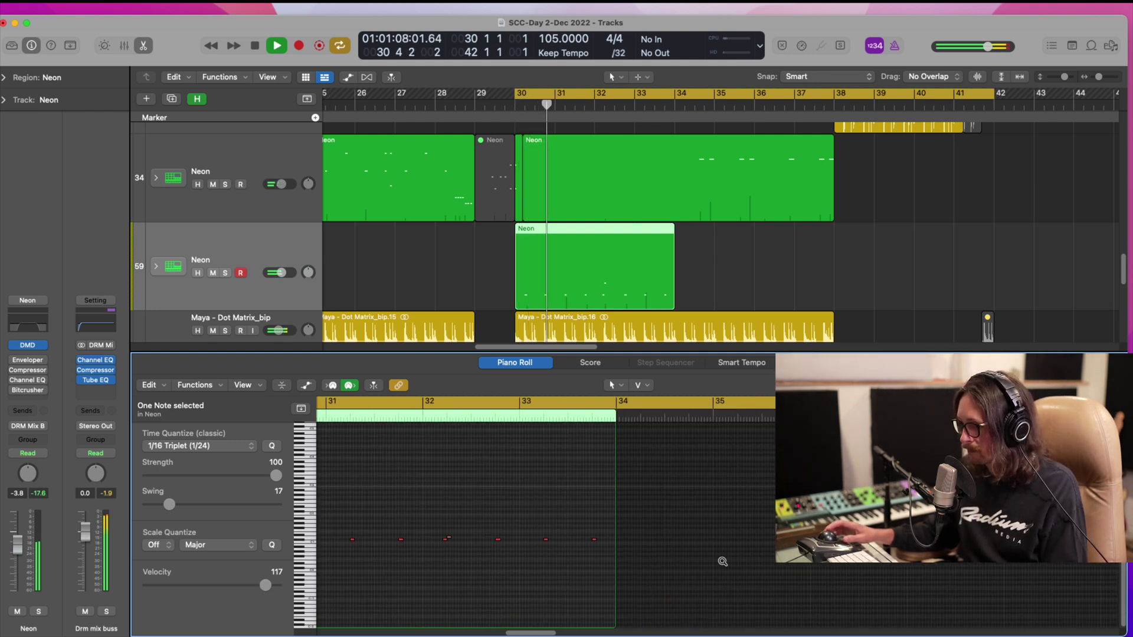
pyautogui.click(593, 242)
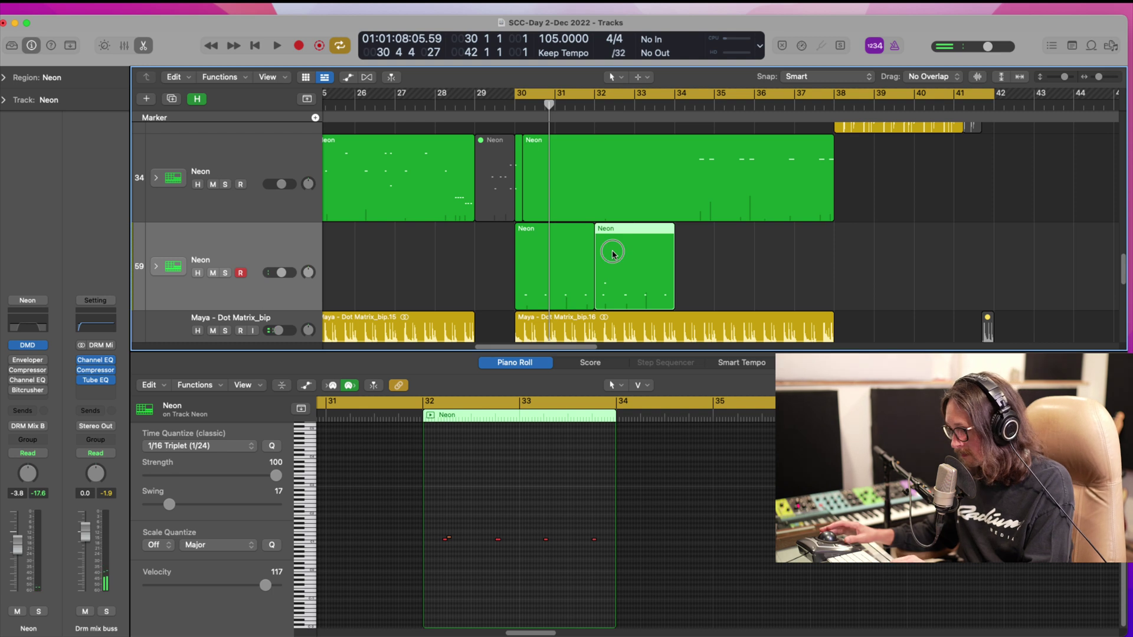
pyautogui.press('Delete')
pyautogui.click(548, 262)
pyautogui.moveTo(548, 264); pyautogui.dragTo(623, 263)
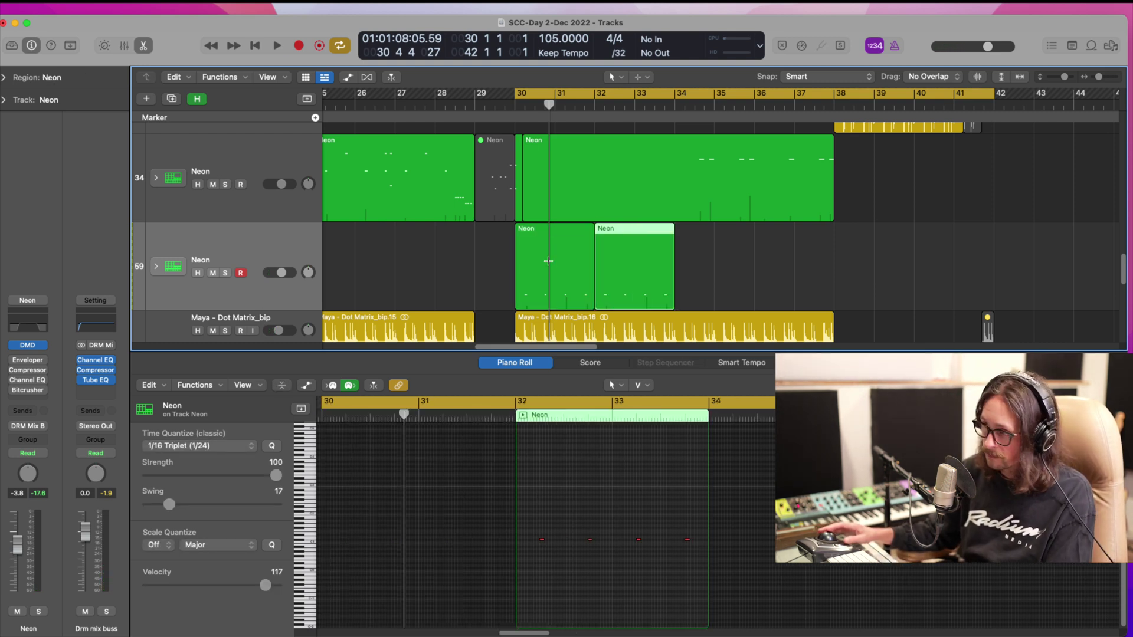
# - During playback, join the two adjacent Neon regions on track 59 into one region from bar 30 to bar 34
pyautogui.press('space')
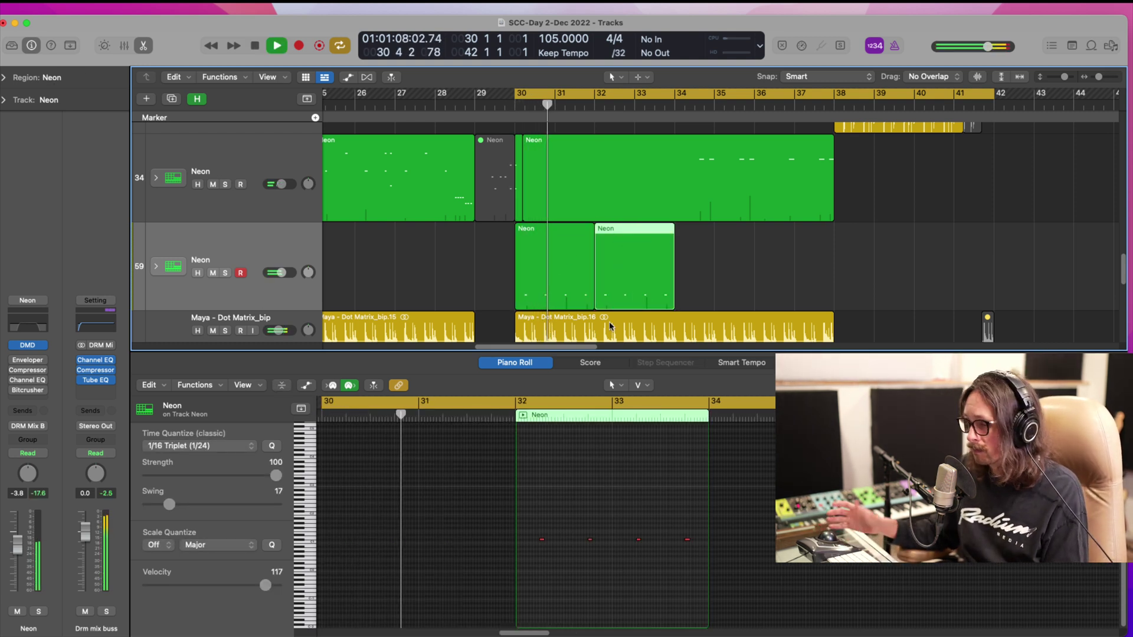
pyautogui.keyDown('shift'); pyautogui.click(555, 266); pyautogui.keyUp('shift')
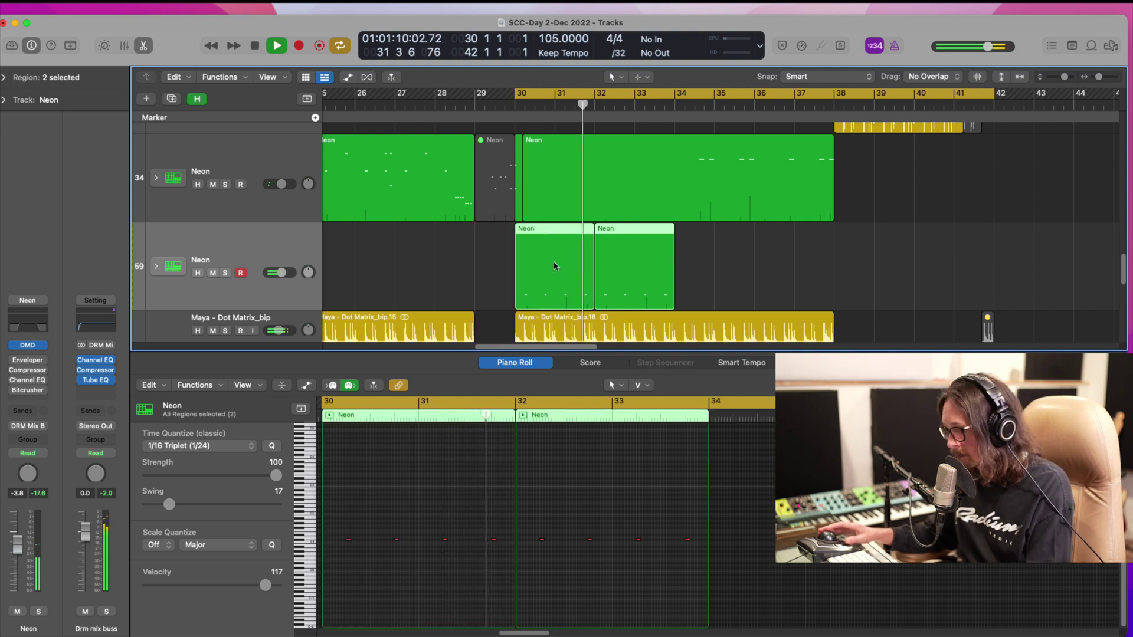
pyautogui.press('super+j')
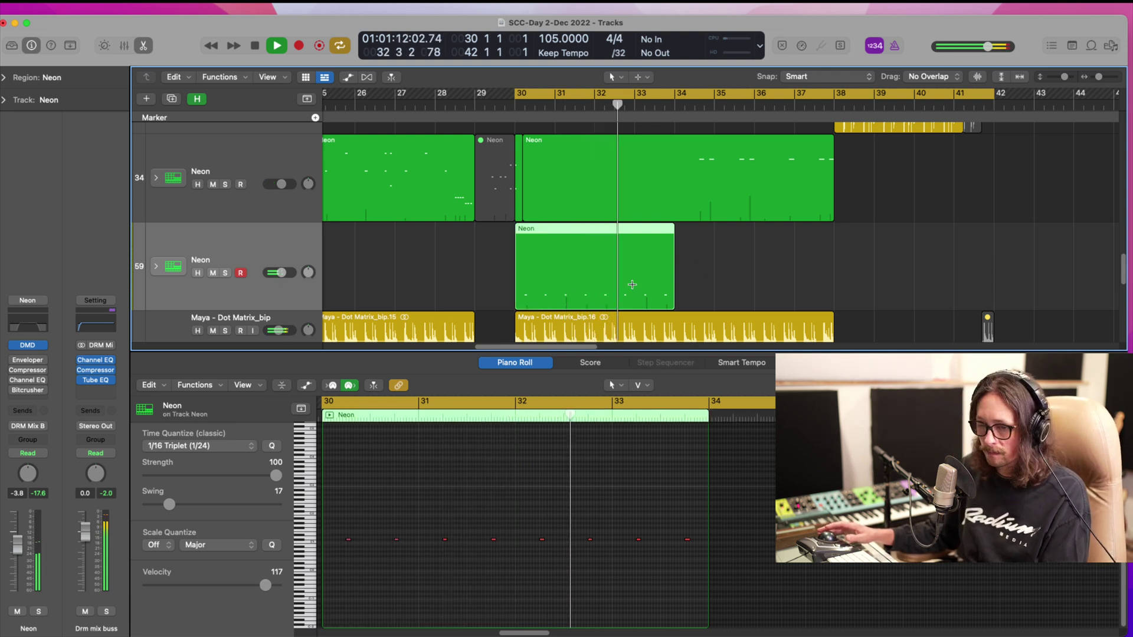
# - Repeat the Neon region on track 59 so it fills bars 34 to 38, close the Piano Roll and play the result
pyautogui.press('super+r')
pyautogui.press('p')
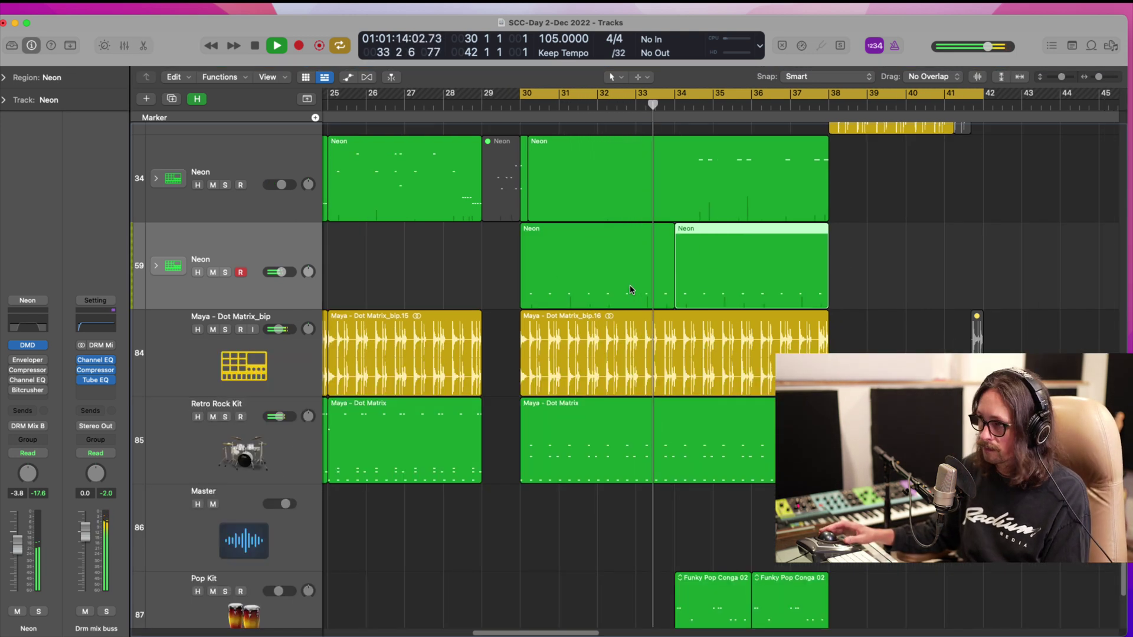
pyautogui.scroll(-10, 632, 288)
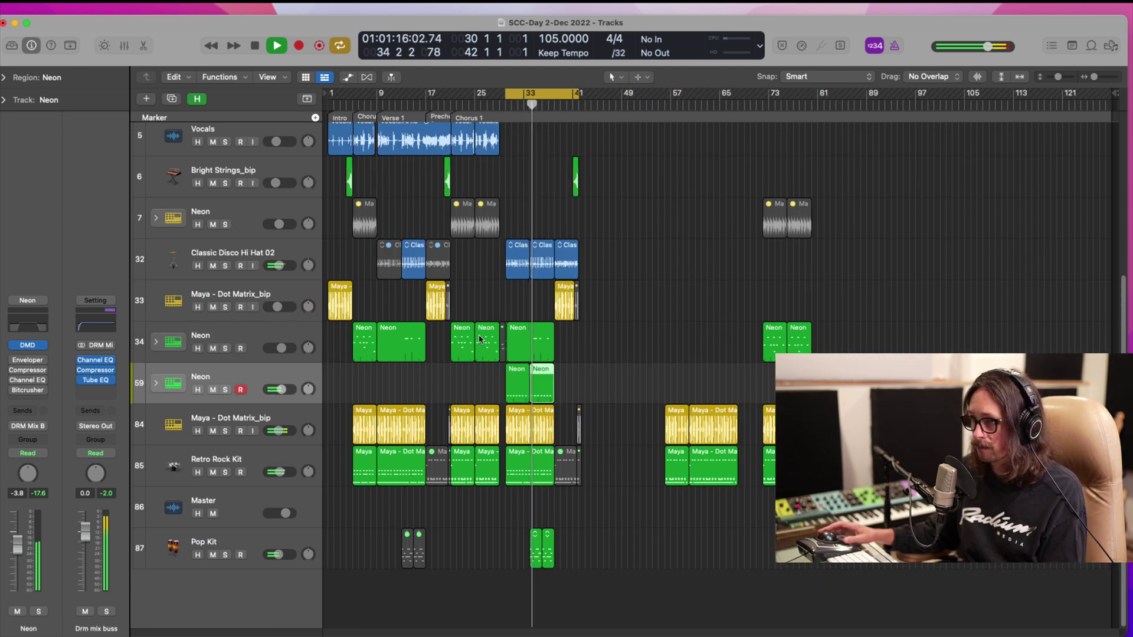
pyautogui.press('z')
pyautogui.click(588, 104)
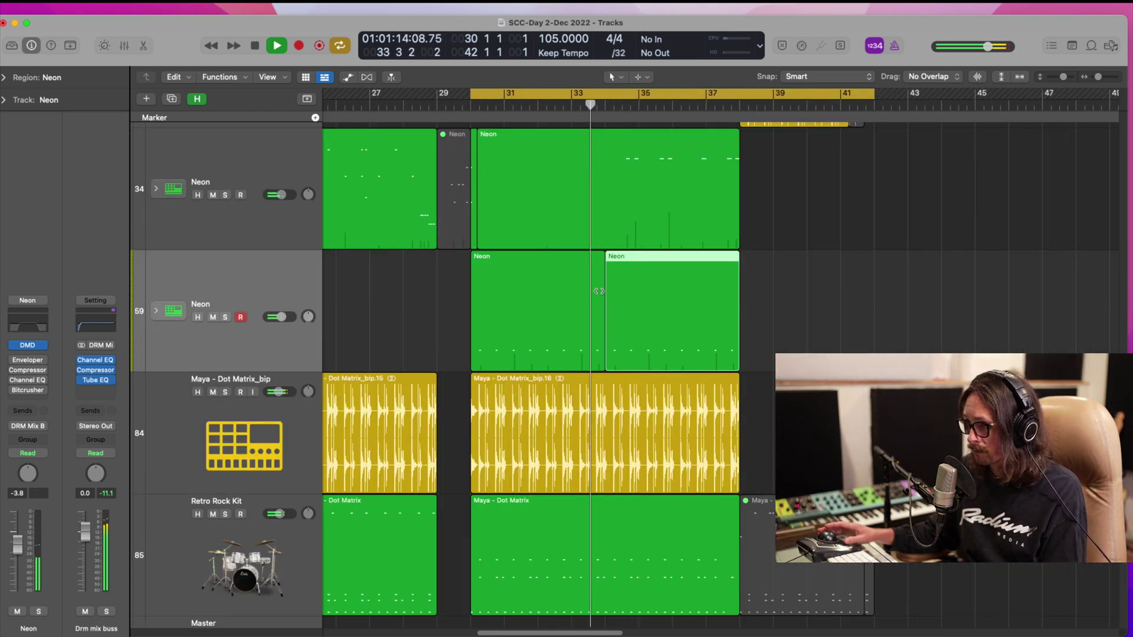
pyautogui.press('space')
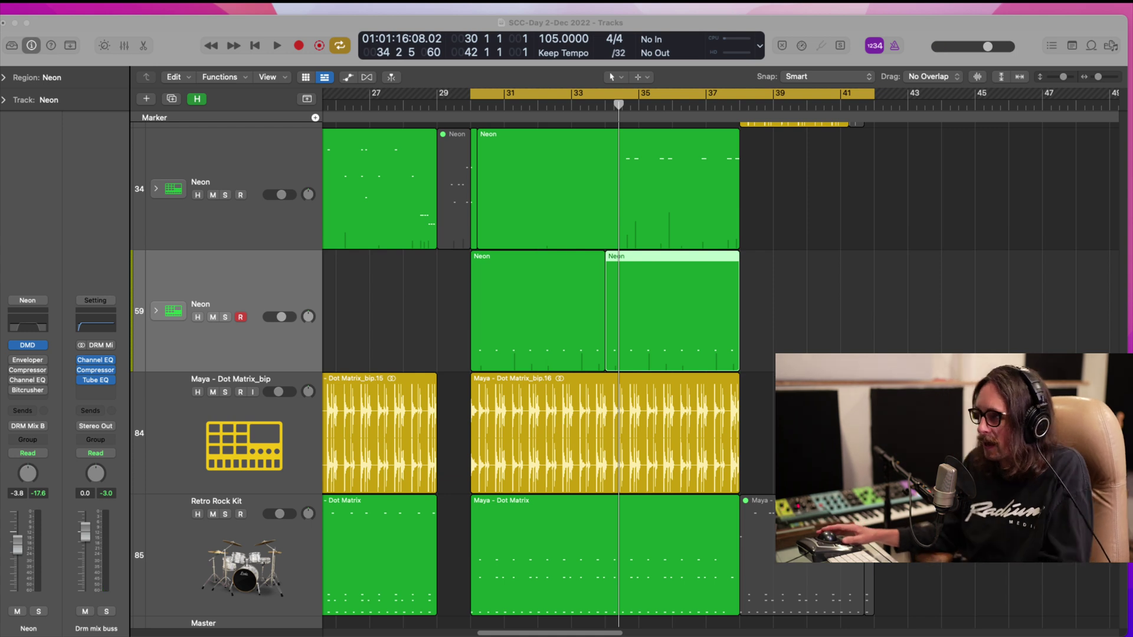
# - Duplicate Neon track 59 with the same settings and open the sound Library for the new track
pyautogui.click(886, 327)
pyautogui.click(255, 290)
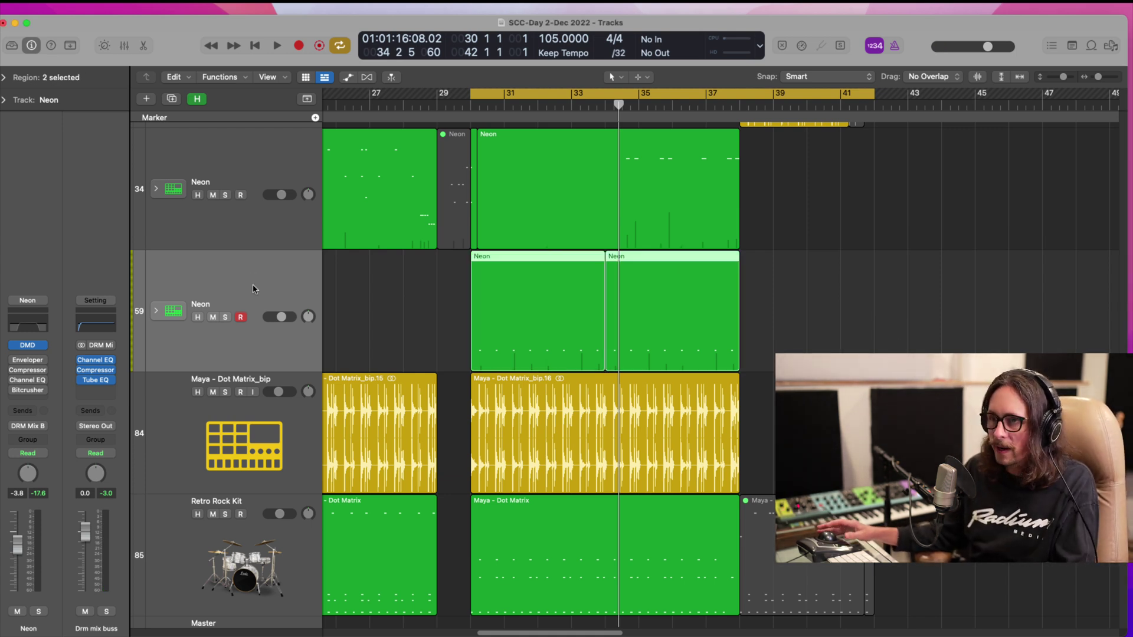
pyautogui.press('super+d')
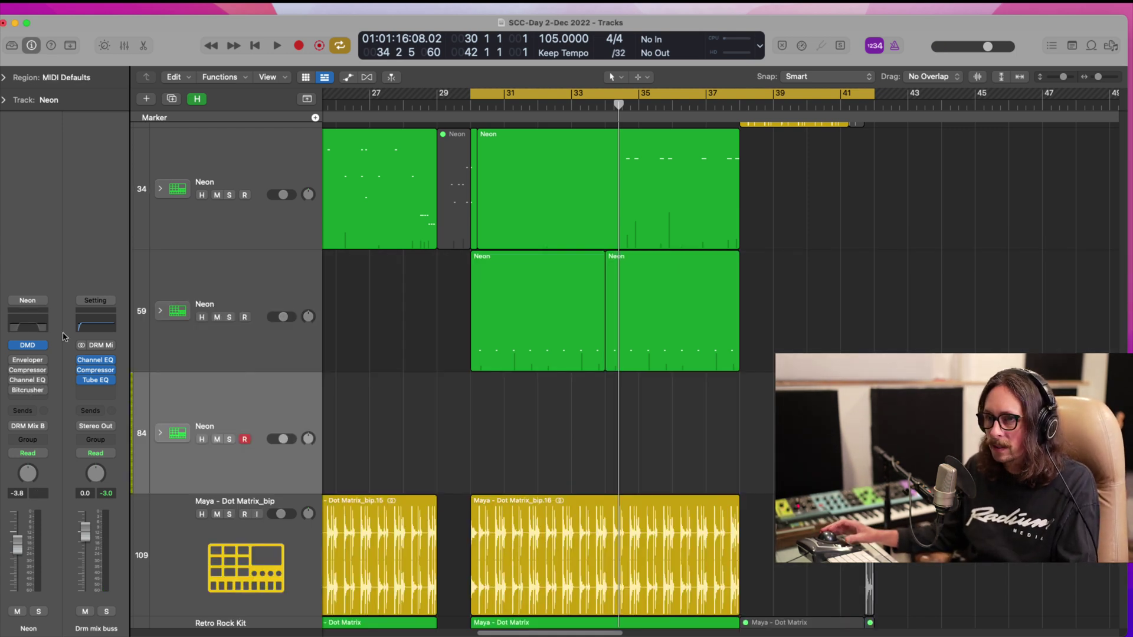
pyautogui.click(27, 302)
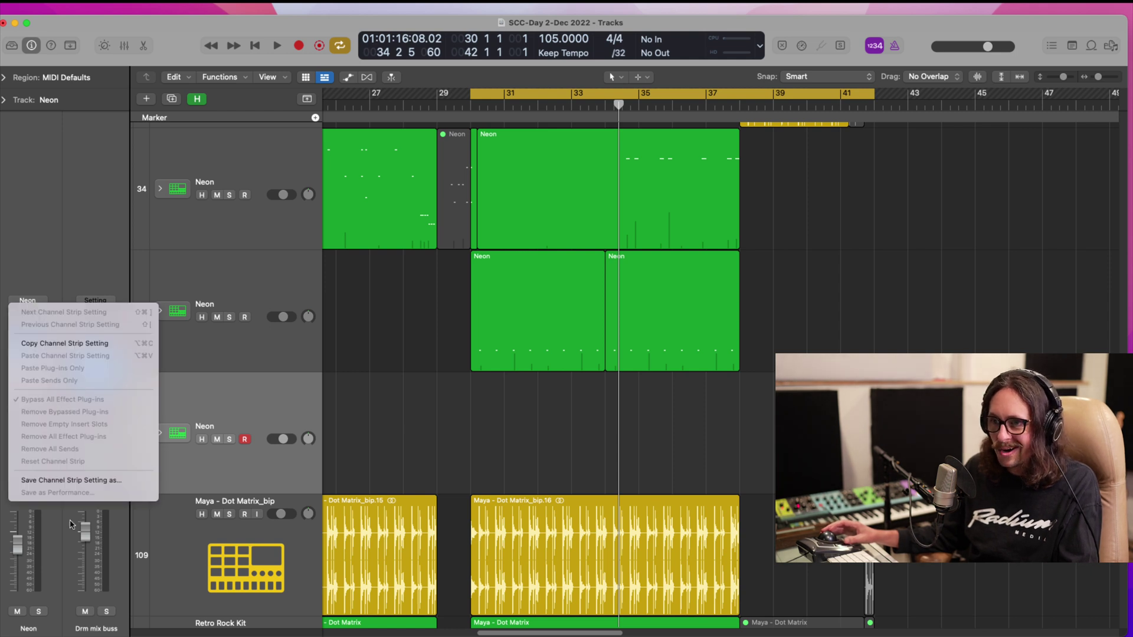
pyautogui.click(14, 46)
pyautogui.click(11, 46)
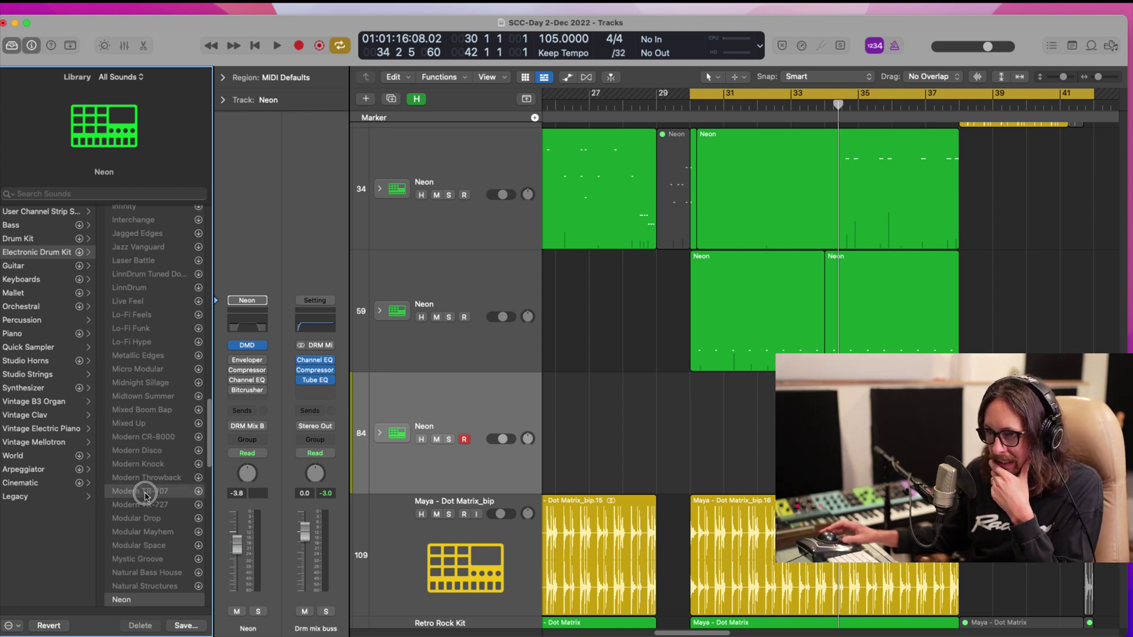
# - Download the Modern TR-707 and Lo-Fi Funk electronic kits, load Lo-Fi Funk on the new track and close the Library
pyautogui.click(198, 492)
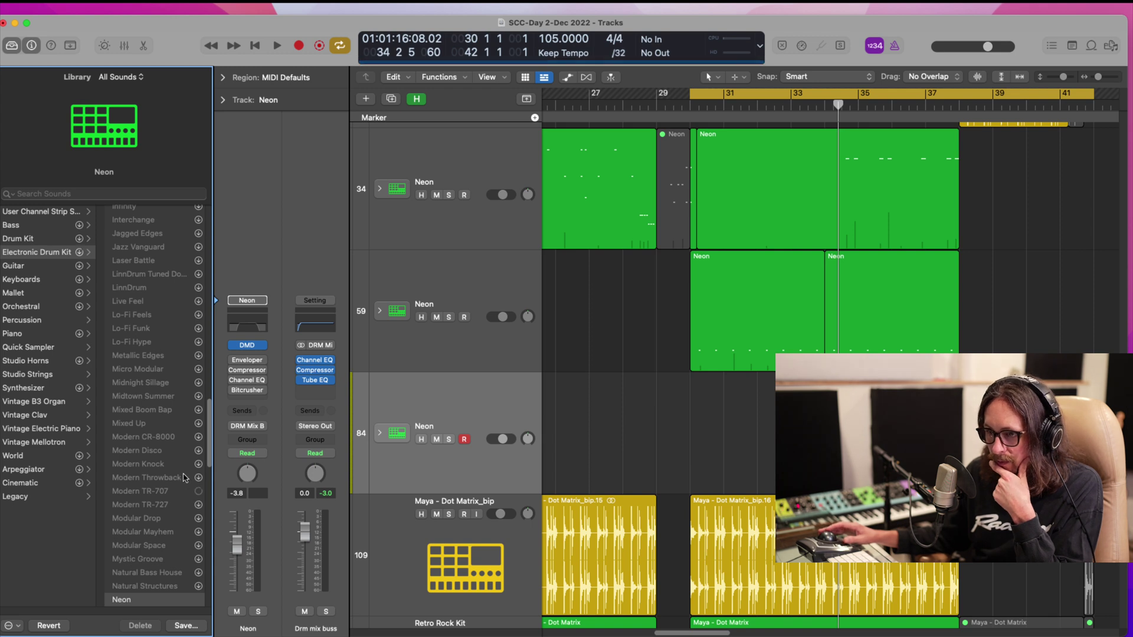
pyautogui.scroll(5, 177, 461)
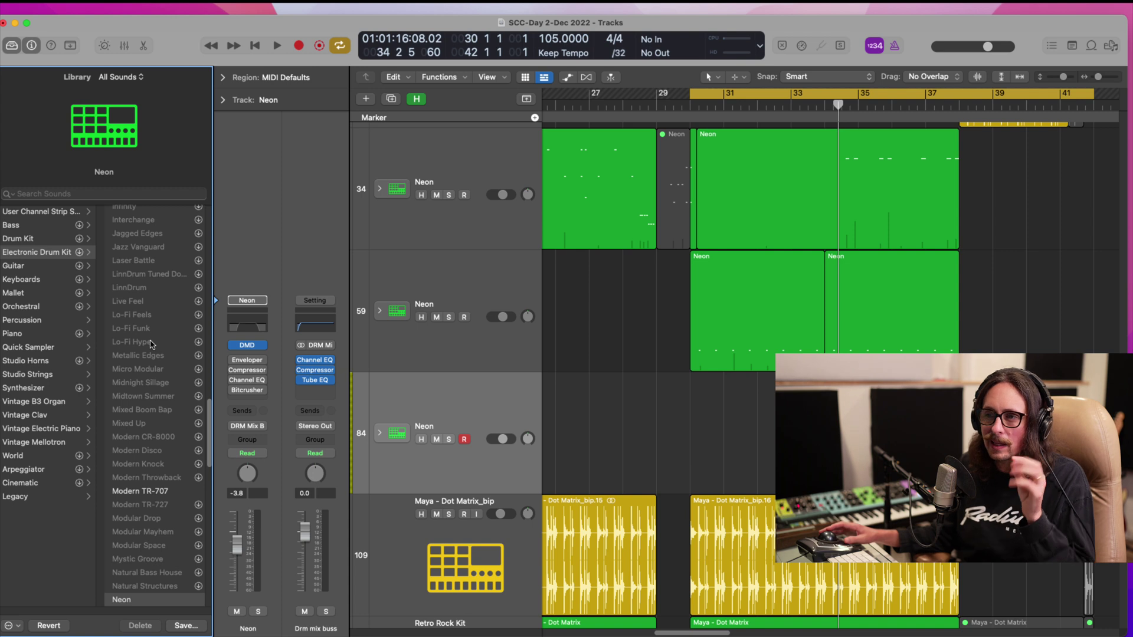
pyautogui.click(198, 330)
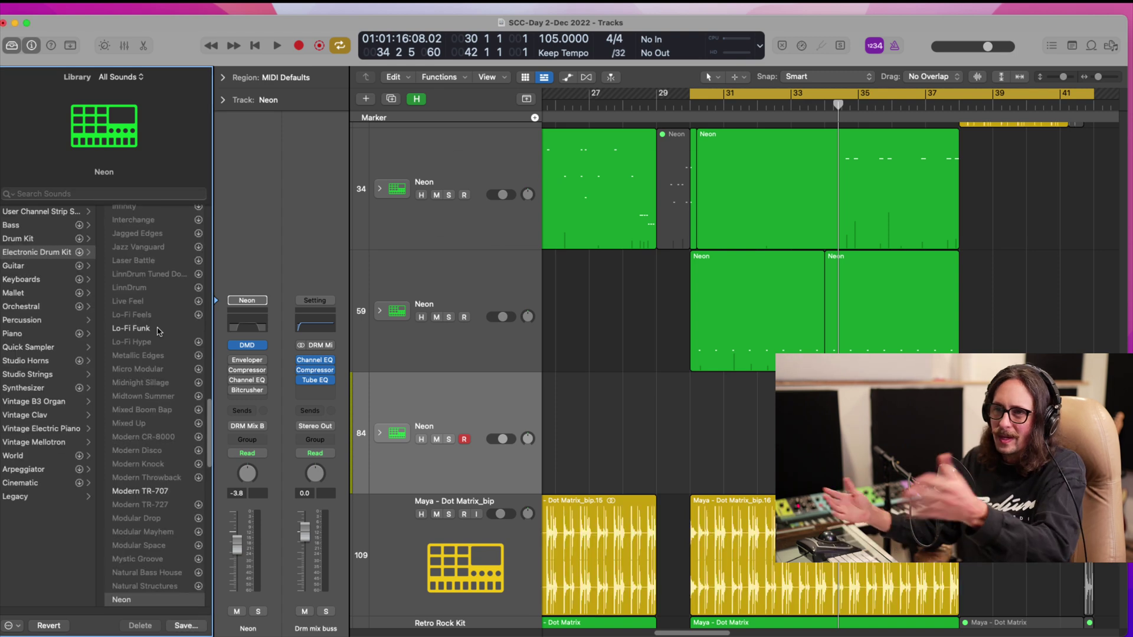
pyautogui.click(136, 331)
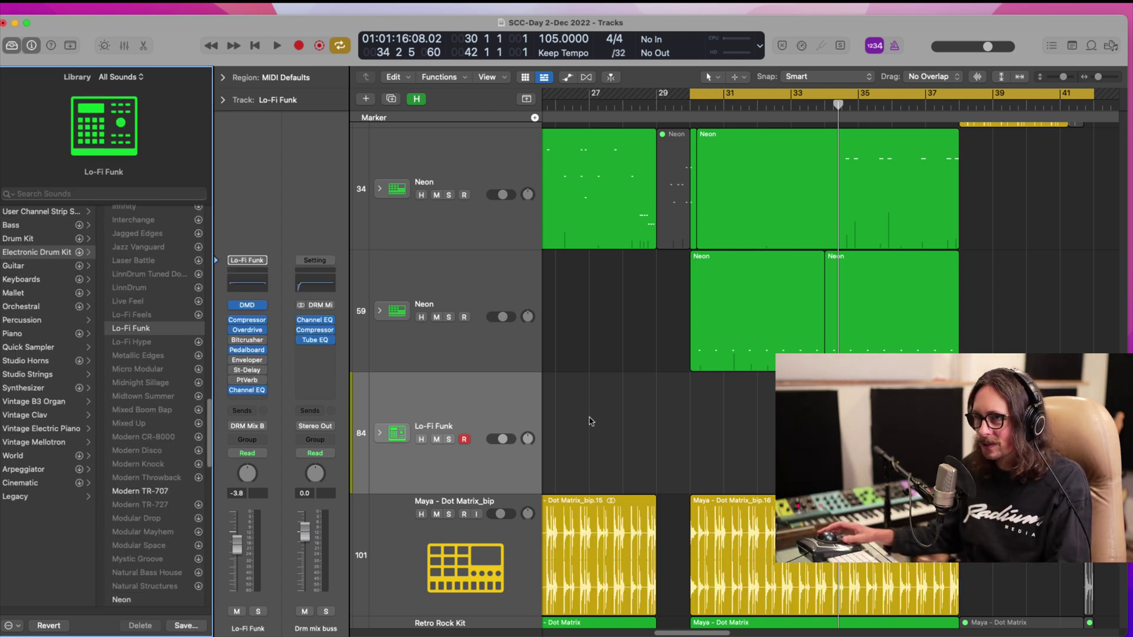
pyautogui.hscroll(4, 611, 417)
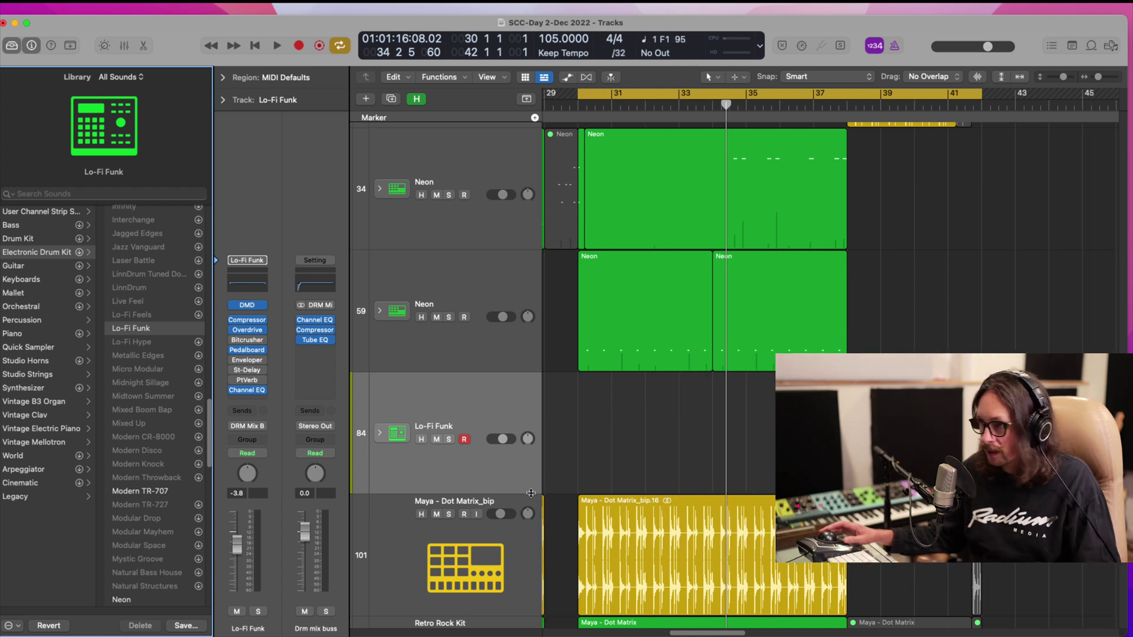
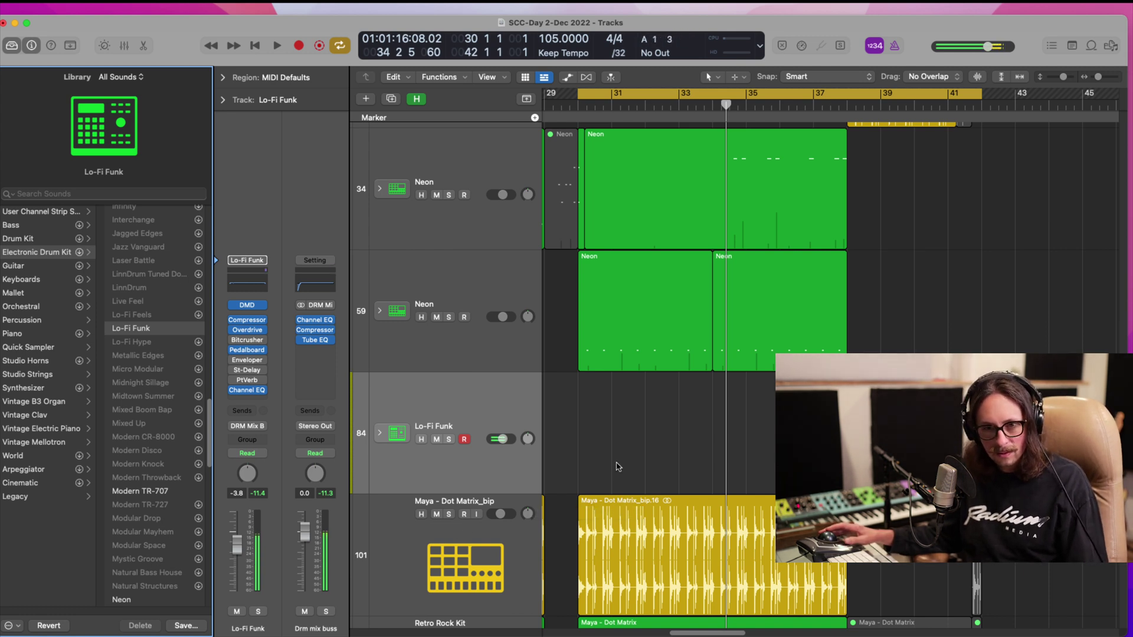
pyautogui.click(435, 400)
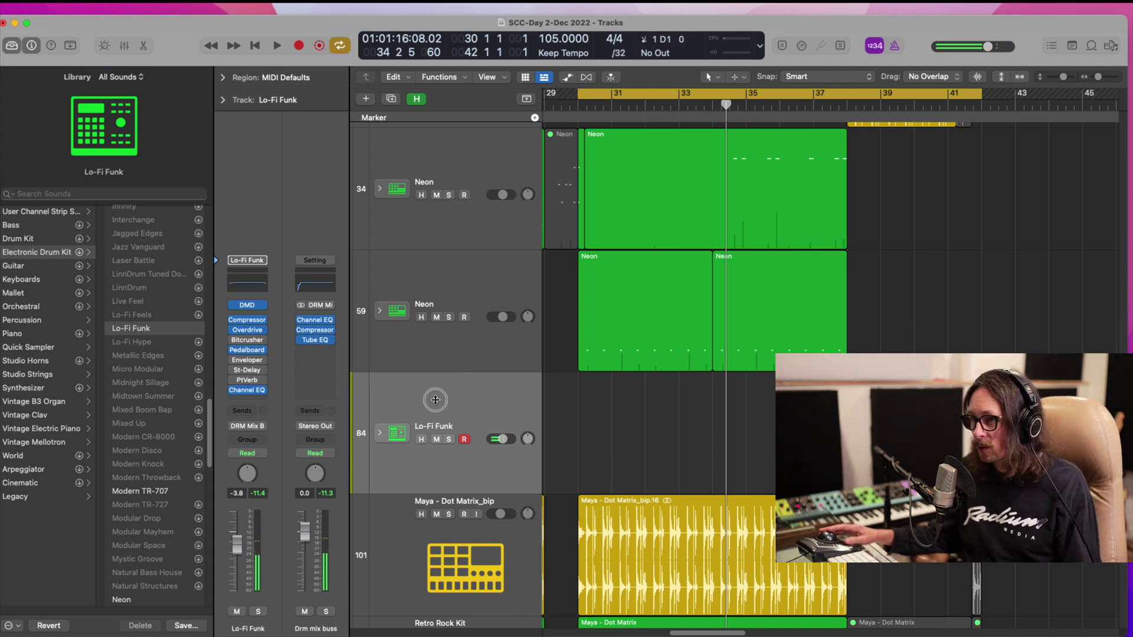
pyautogui.click(13, 46)
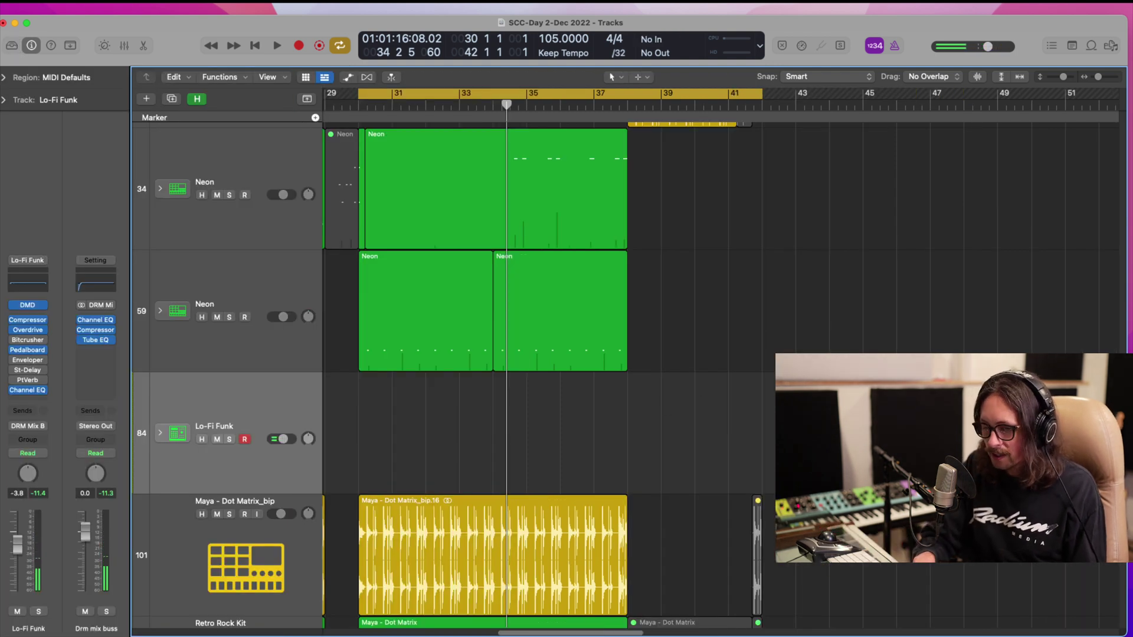
# - Record a four-note D1 part on the Lo-Fi Funk track from bar 30 to bar 32 and play it back
pyautogui.press('super+Tab')
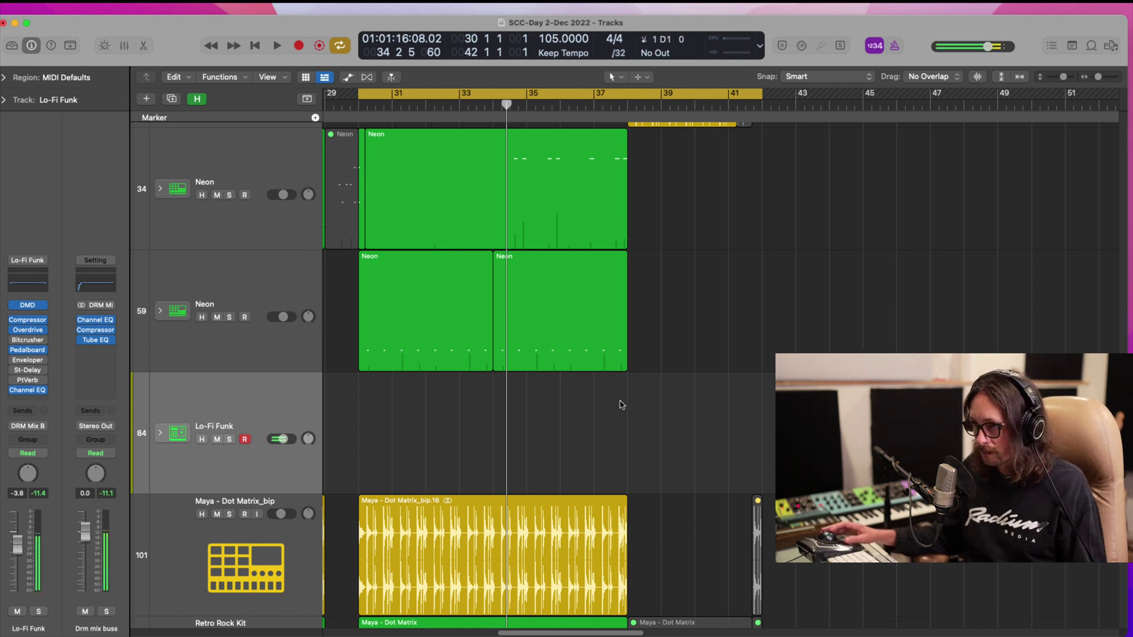
pyautogui.press('r')
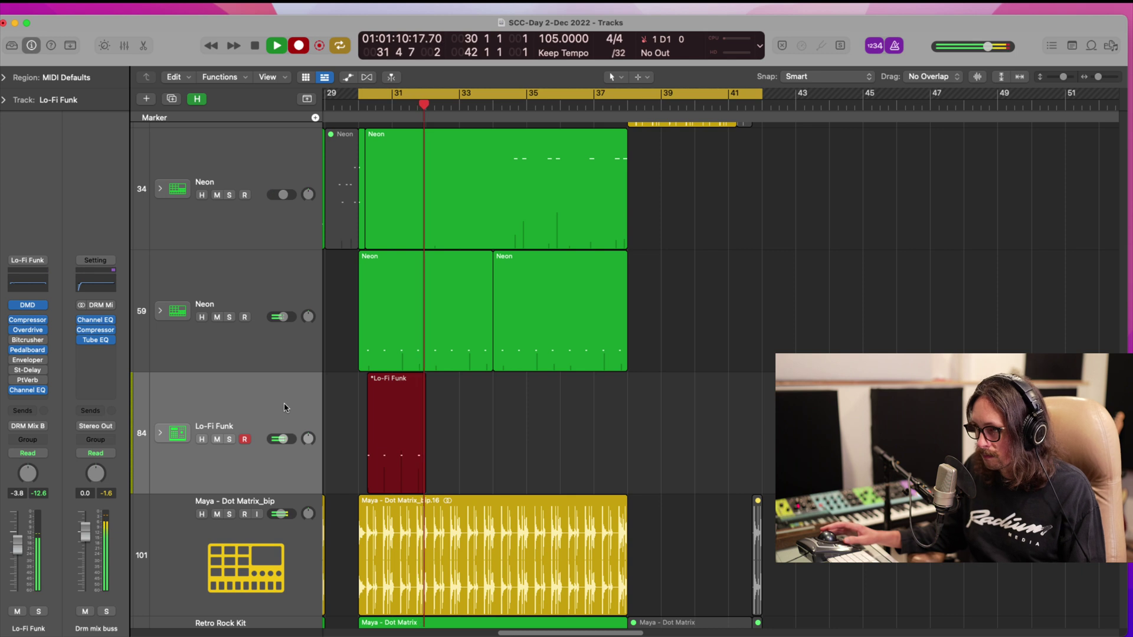
pyautogui.press('space')
pyautogui.press('space')
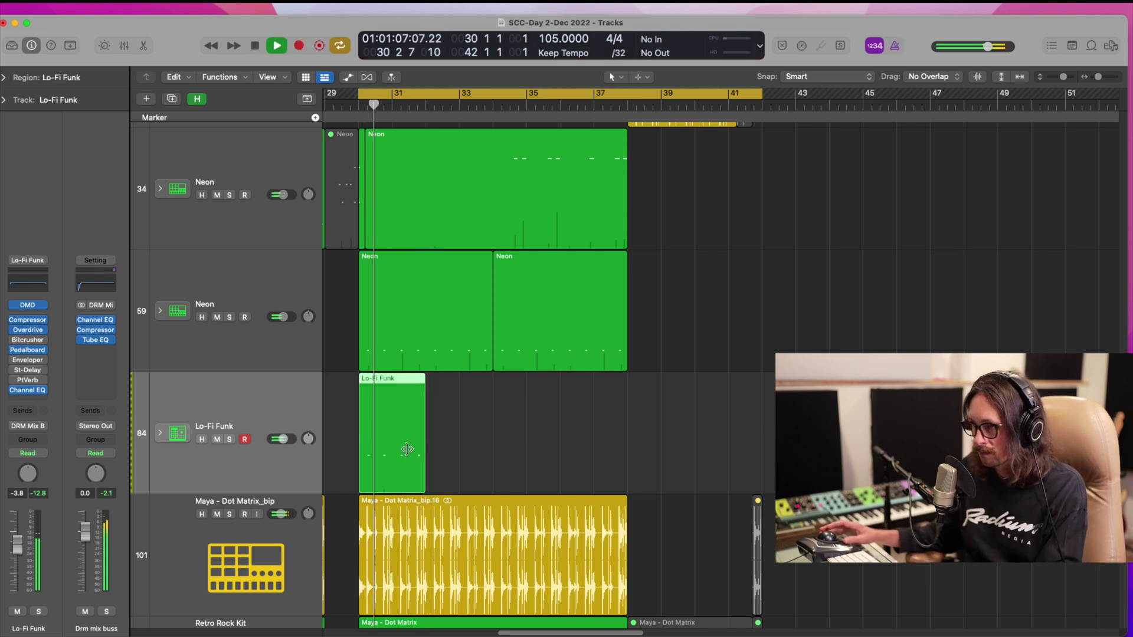
# - Examine the timing of the recorded Lo-Fi Funk notes in the Piano Roll during playback, then close the editor
pyautogui.press('e')
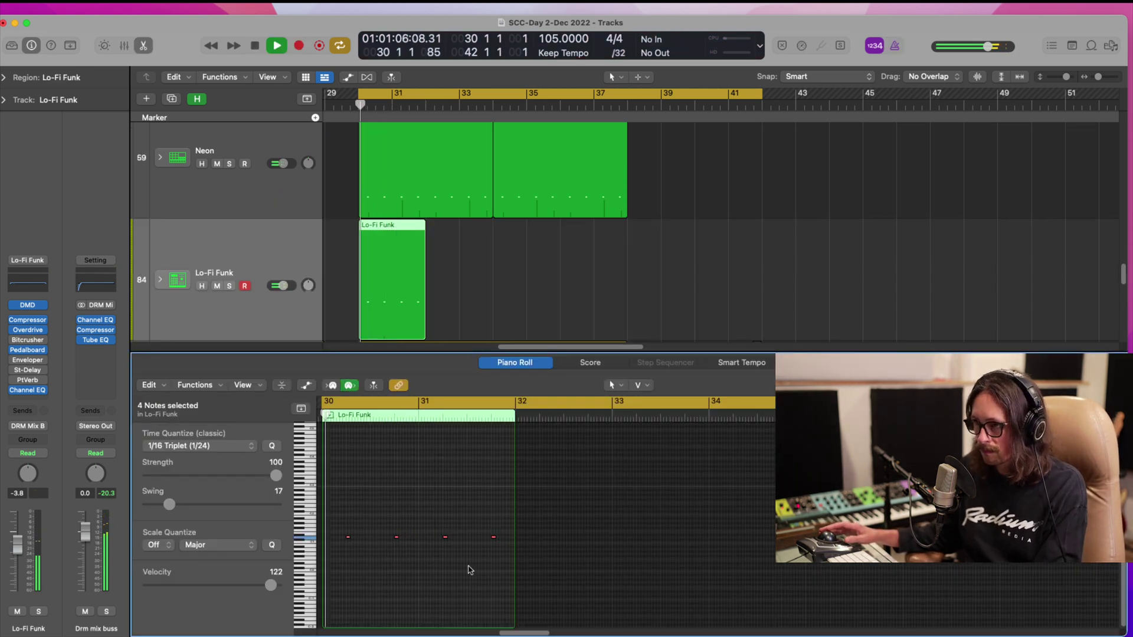
pyautogui.moveTo(405, 506); pyautogui.dragTo(354, 544)
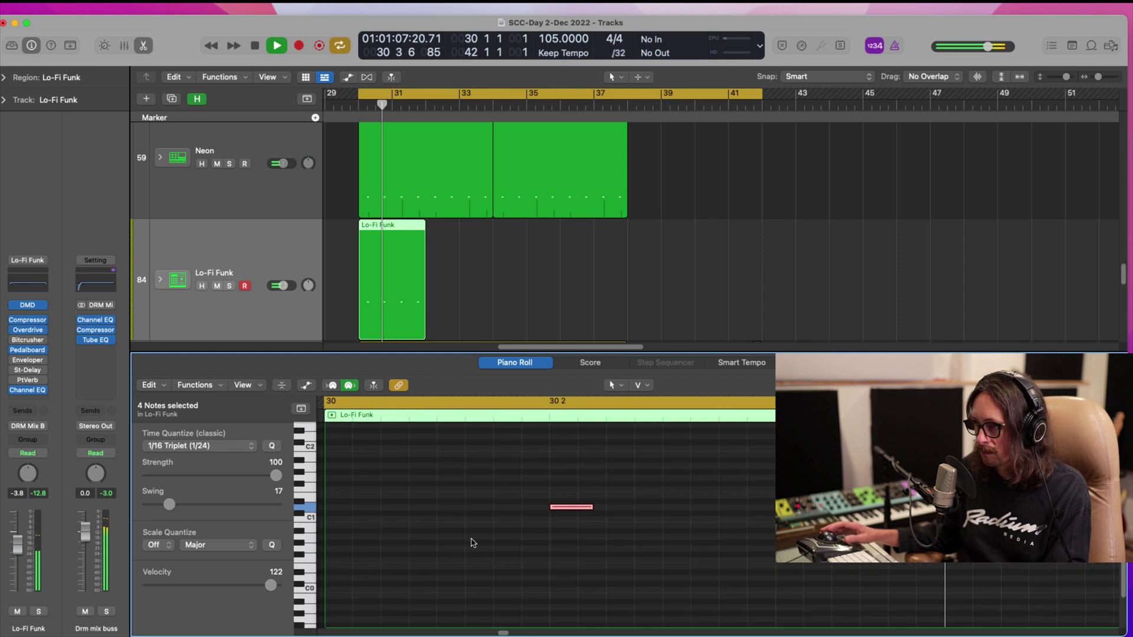
pyautogui.hscroll(5, 543, 567)
pyautogui.keyDown('ctrl'); pyautogui.keyDown('alt'); pyautogui.click(543, 567); pyautogui.keyUp('alt'); pyautogui.keyUp('ctrl')
pyautogui.keyDown('ctrl'); pyautogui.keyDown('alt'); pyautogui.click(543, 567); pyautogui.keyUp('alt'); pyautogui.keyUp('ctrl')
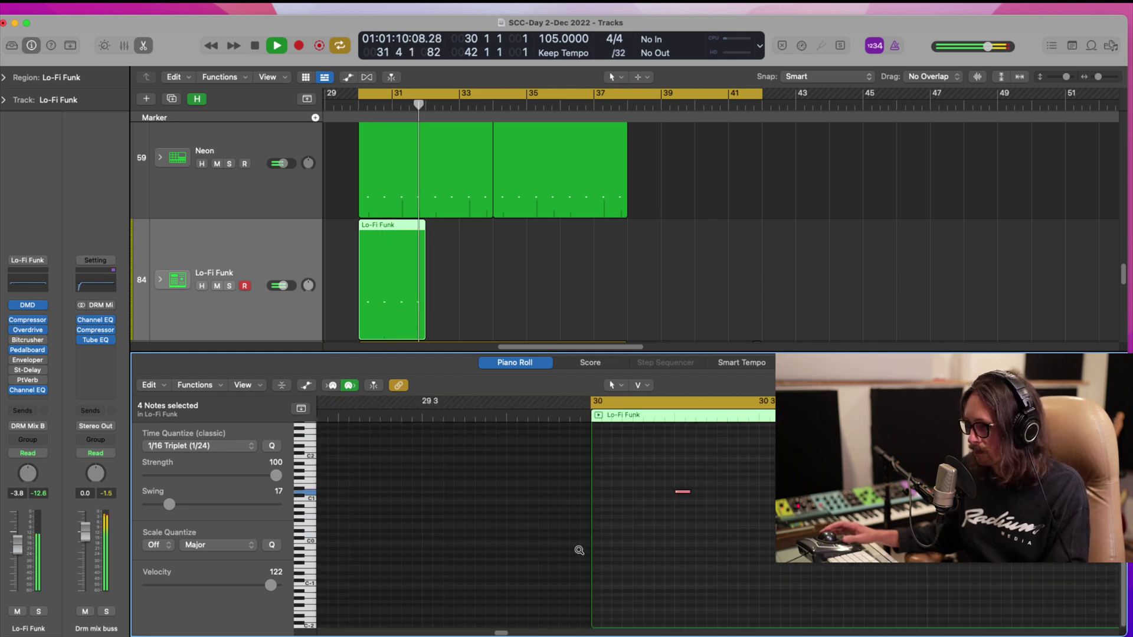
pyautogui.hscroll(3, 579, 550)
pyautogui.press('space')
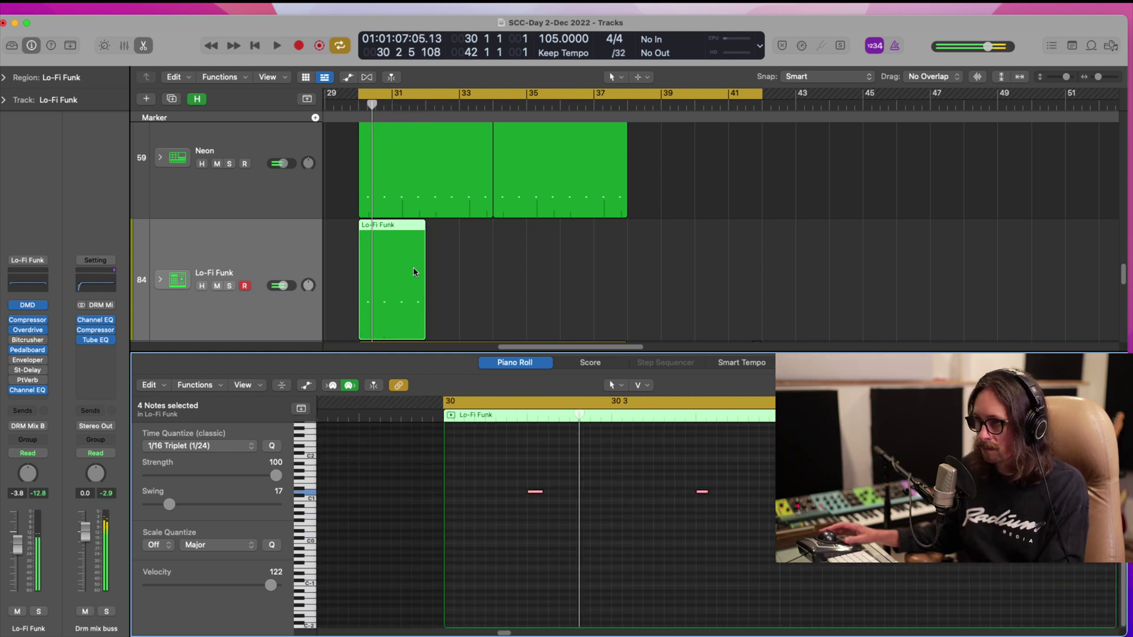
pyautogui.press('e')
pyautogui.press('space')
# - Lower the Lo-Fi Funk track's volume to -5.0 dB and mute the Maya - Dot Matrix_bip track during playback
pyautogui.moveTo(283, 286)
pyautogui.mouseDown()
pyautogui.moveTo(306, 250)
pyautogui.moveTo(347, 226)
pyautogui.moveTo(276, 268)
pyautogui.mouseUp()
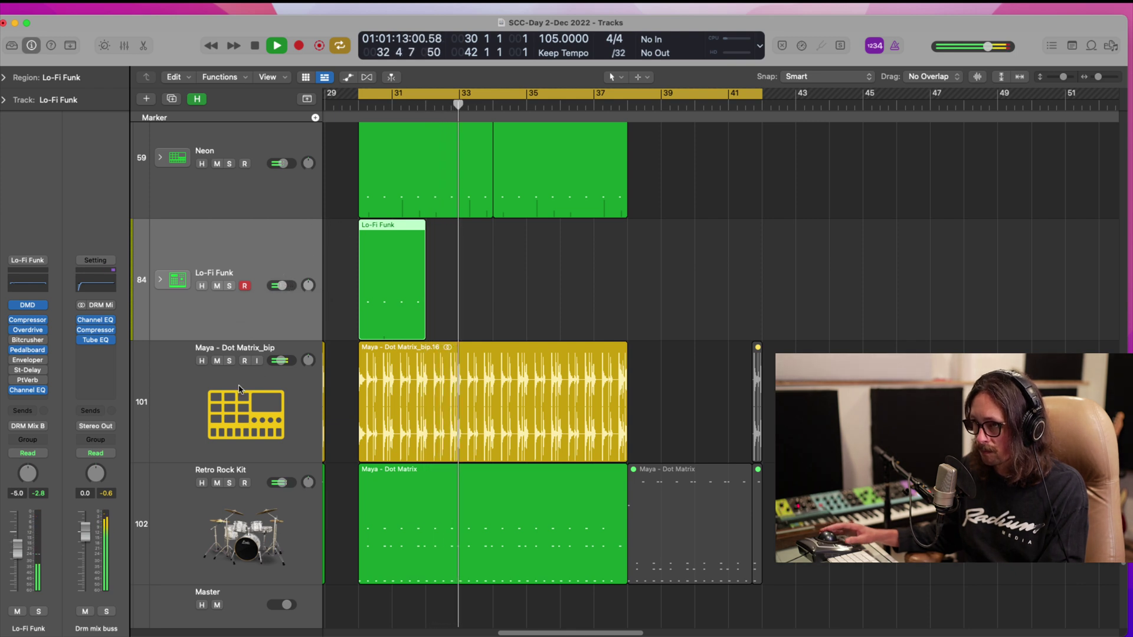
pyautogui.click(208, 363)
pyautogui.click(217, 361)
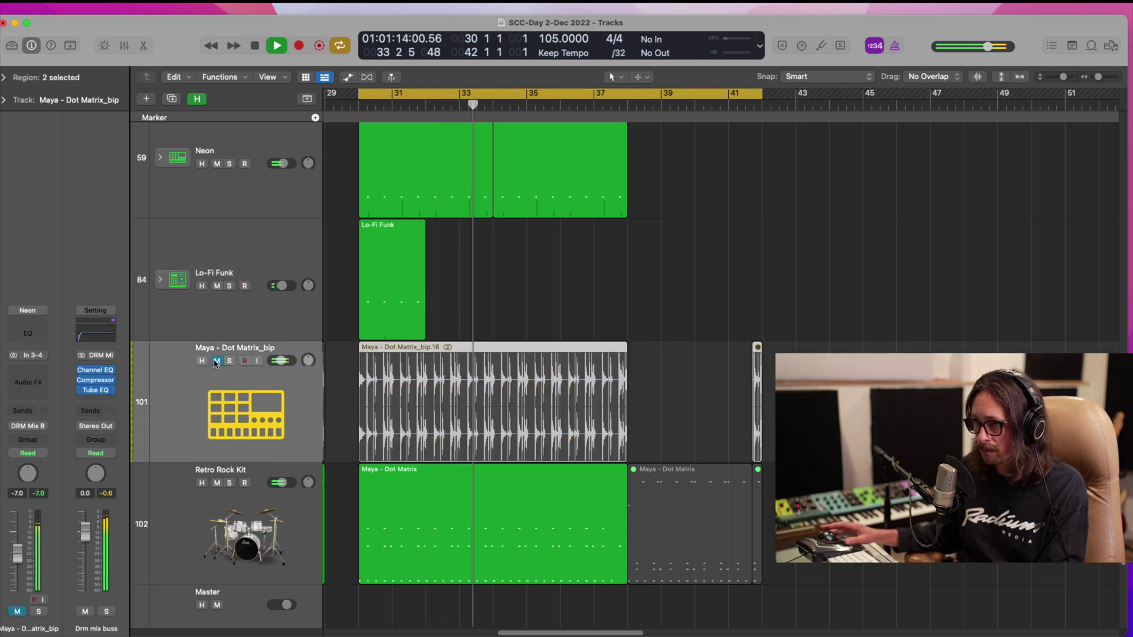
# - Repeat the two-bar Lo-Fi Funk region three times so the part runs from bar 30 to bar 38
pyautogui.click(416, 298)
pyautogui.press('super+r')
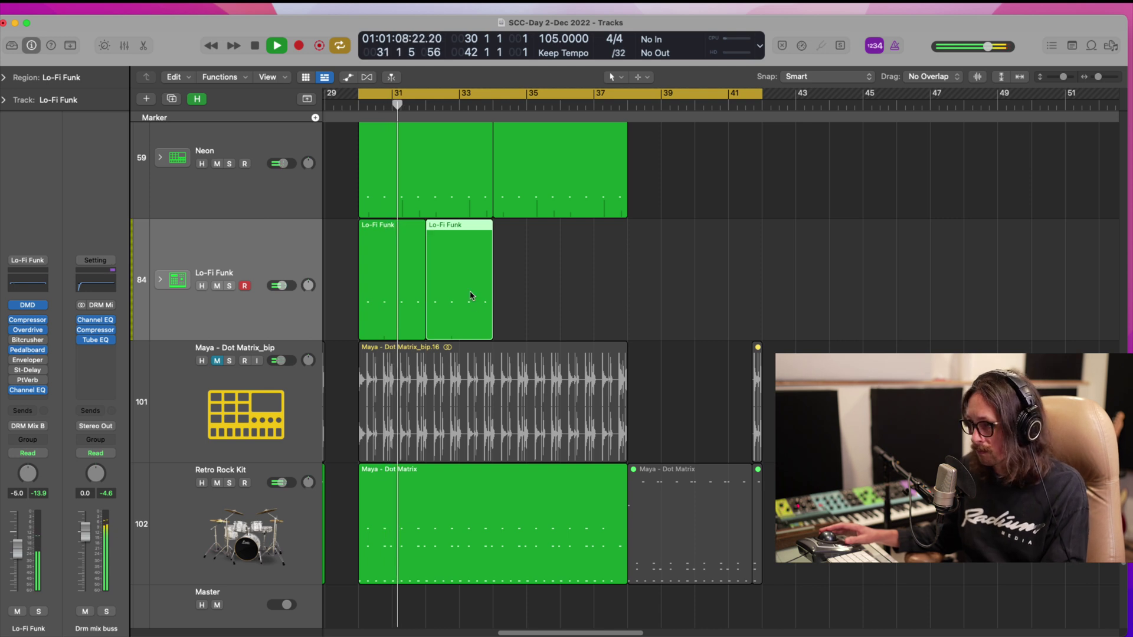
pyautogui.press('super+r')
pyautogui.press('super+r')
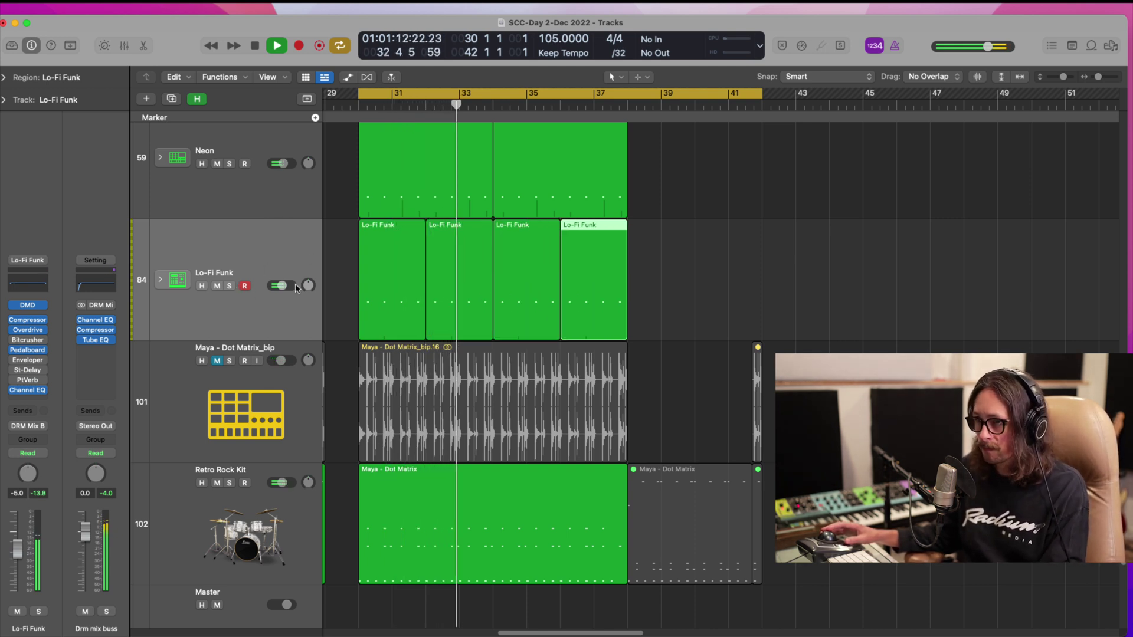
# - Unmute the Maya - Dot Matrix_bip track and set its volume to -9.0 dB during playback
pyautogui.click(217, 361)
pyautogui.click(280, 363)
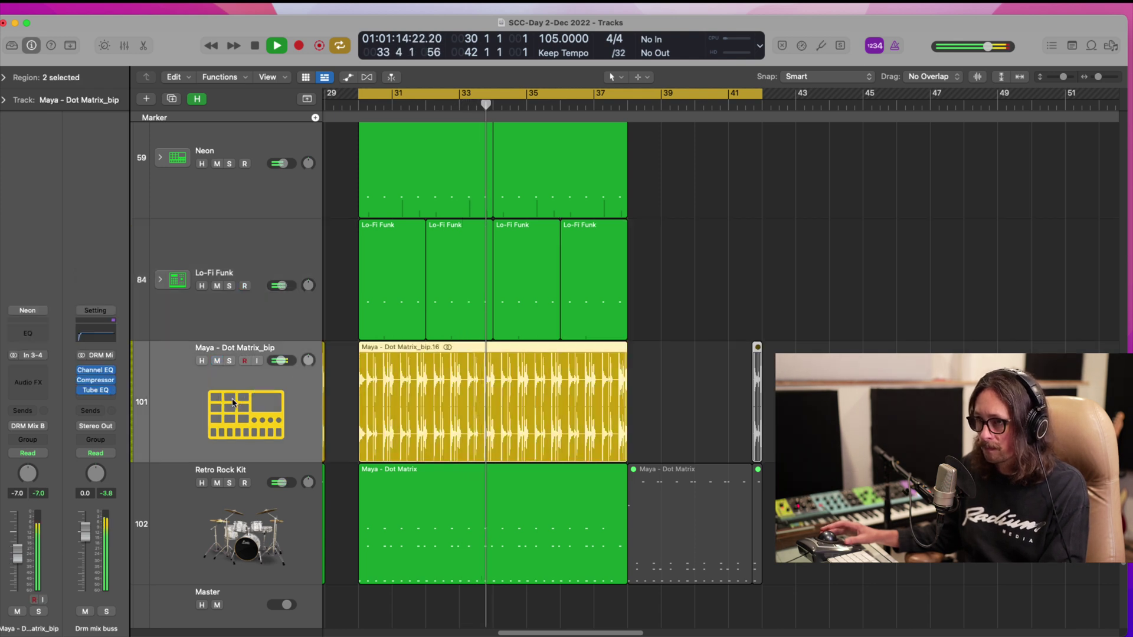
pyautogui.moveTo(282, 365); pyautogui.dragTo(270, 365)
pyautogui.press('Return')
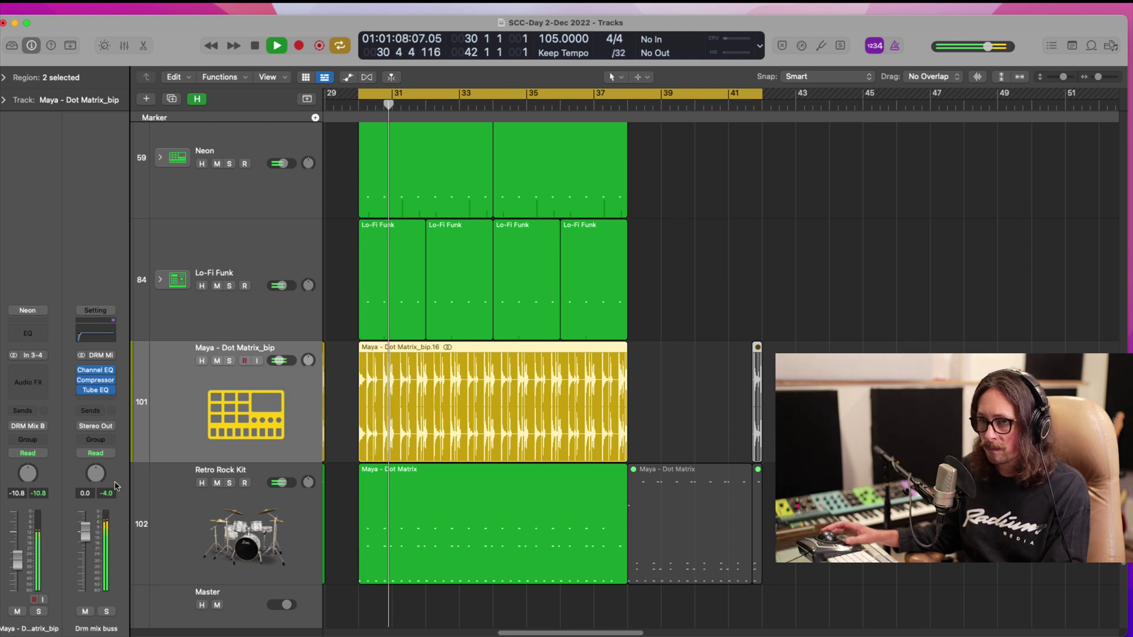
pyautogui.moveTo(279, 361); pyautogui.dragTo(287, 324)
# - Lower the Pop Kit conga track's volume to -12.6 dB
pyautogui.scroll(-5, 238, 502)
pyautogui.scroll(-2, 237, 501)
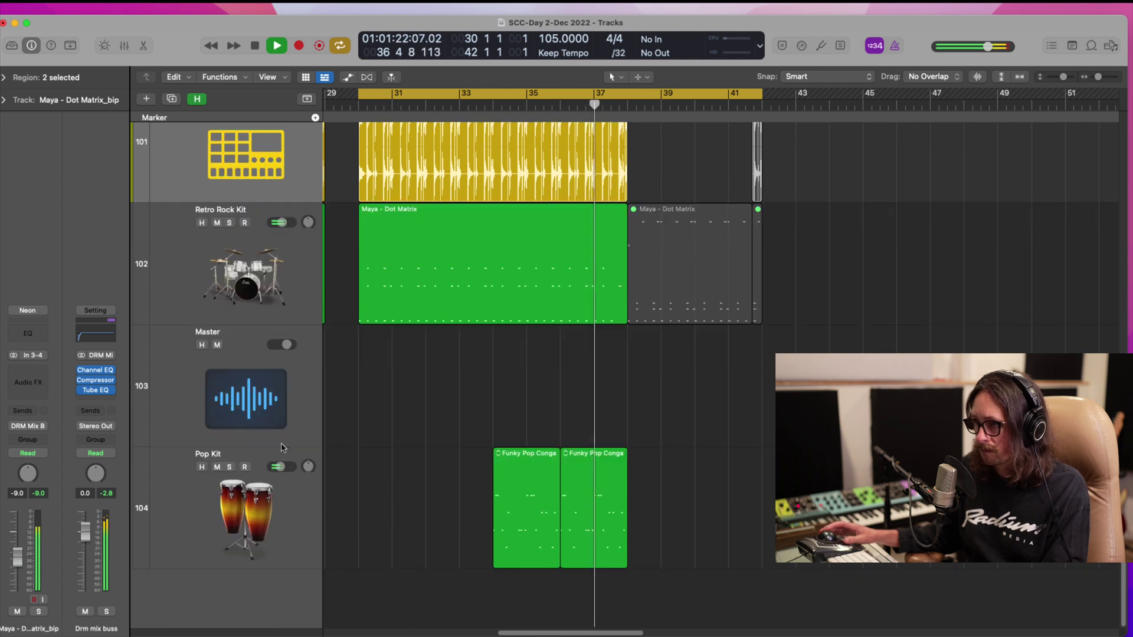
pyautogui.click(236, 501)
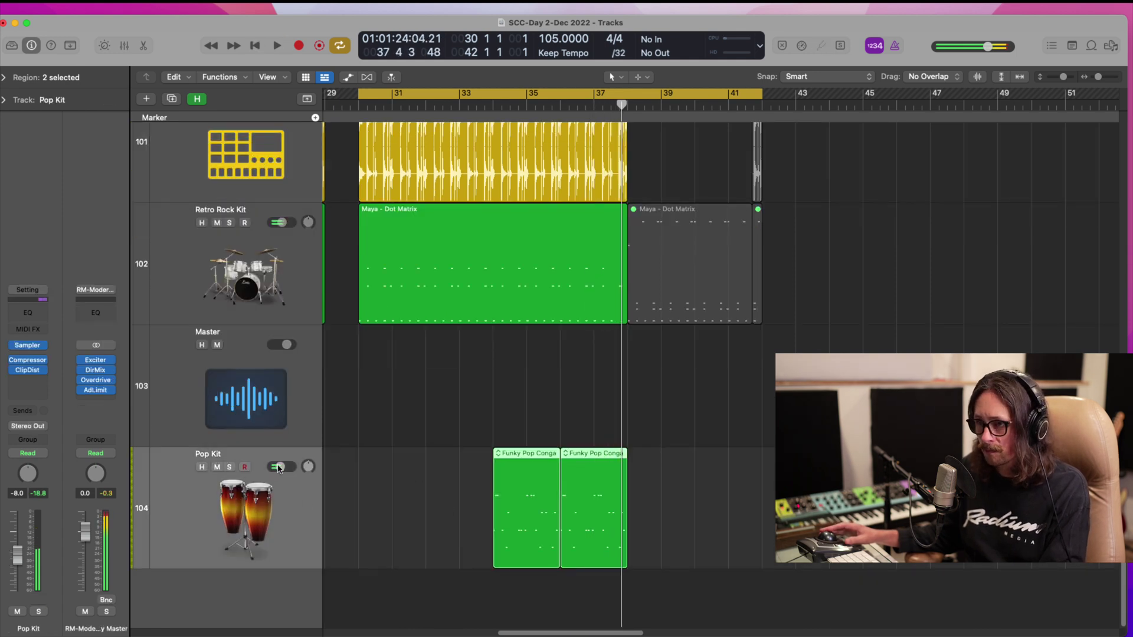
pyautogui.moveTo(278, 470); pyautogui.dragTo(268, 471)
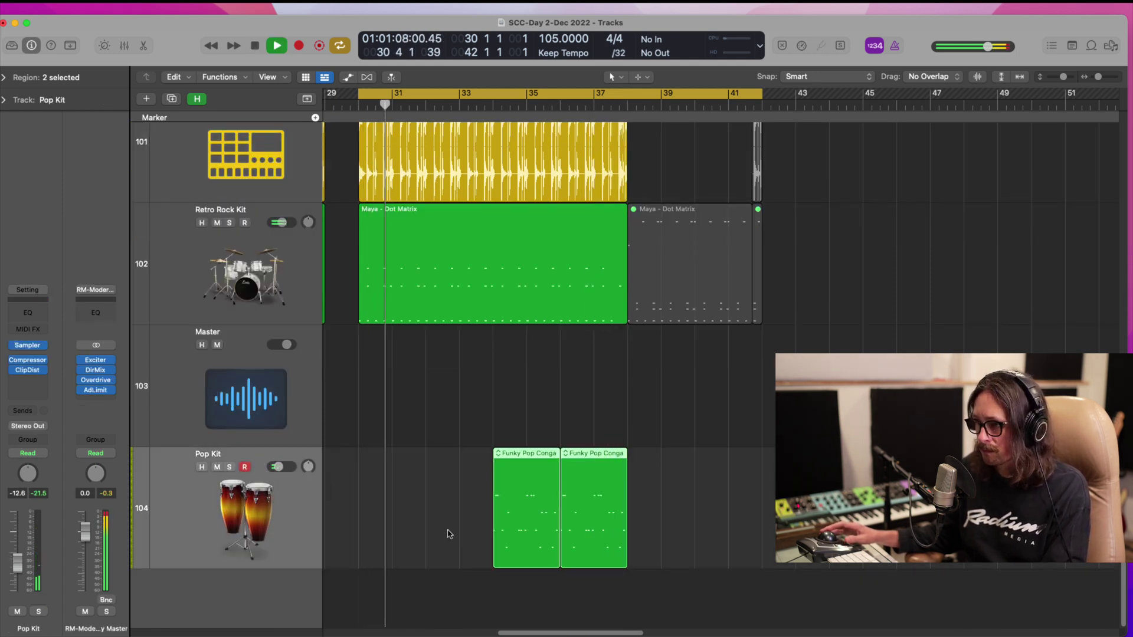
# - Show the whole arrangement and listen to the start of Verse 1 from bar 9
pyautogui.keyDown('ctrl'); pyautogui.keyDown('alt'); pyautogui.click(455, 431); pyautogui.keyUp('alt'); pyautogui.keyUp('ctrl')
pyautogui.keyDown('ctrl'); pyautogui.keyDown('alt'); pyautogui.click(455, 431); pyautogui.keyUp('alt'); pyautogui.keyUp('ctrl')
pyautogui.keyDown('ctrl'); pyautogui.keyDown('alt'); pyautogui.click(455, 431); pyautogui.keyUp('alt'); pyautogui.keyUp('ctrl')
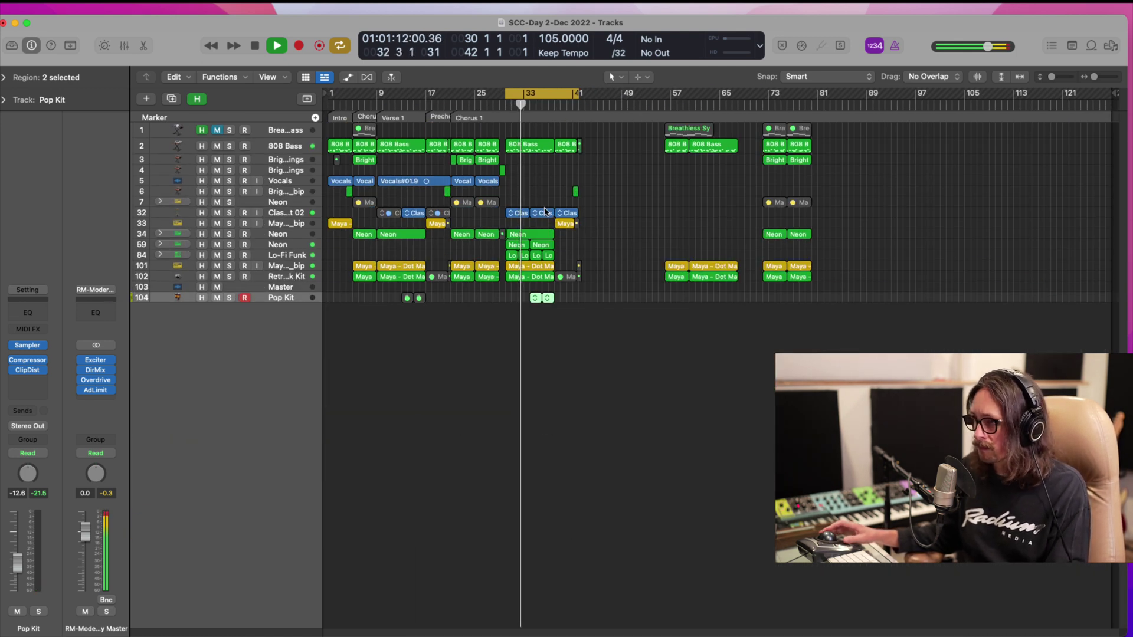
pyautogui.click(408, 120)
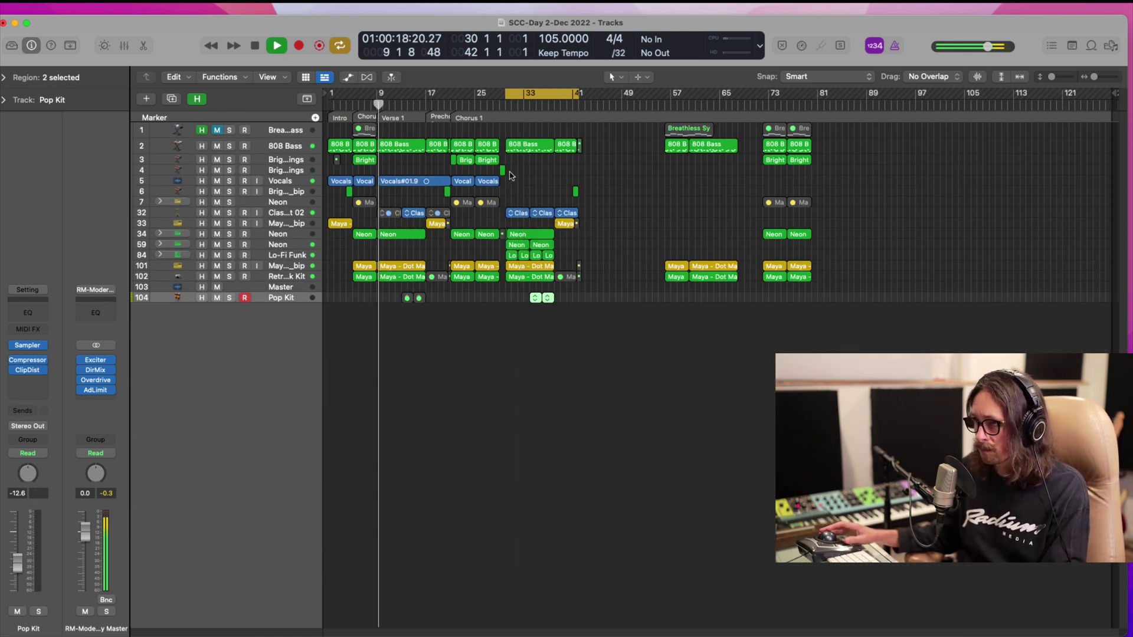
pyautogui.press('space')
pyautogui.press('space')
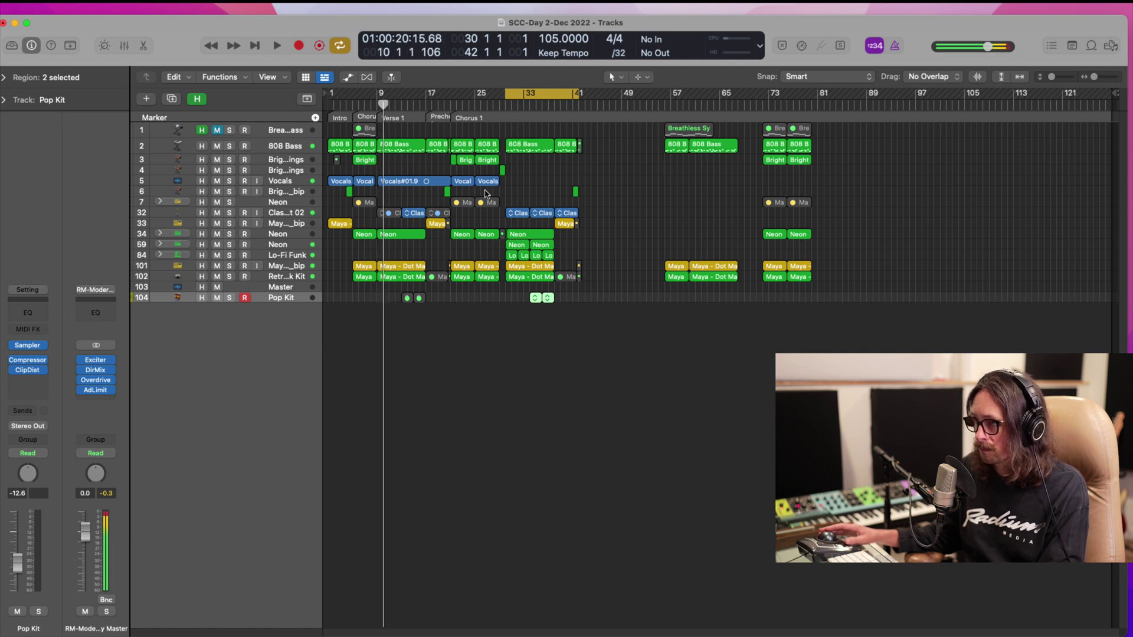
# - Listen to the section from bar 30 and examine its percussion regions against the whole arrangement
pyautogui.moveTo(484, 173); pyautogui.dragTo(654, 396)
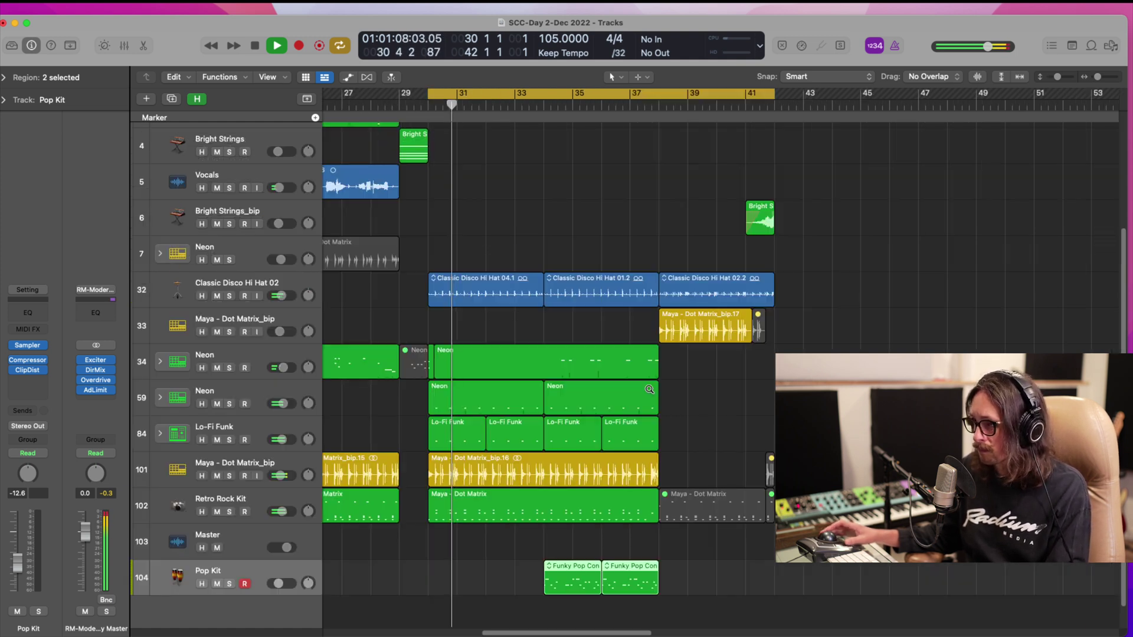
pyautogui.keyDown('ctrl'); pyautogui.keyDown('alt'); pyautogui.click(481, 431); pyautogui.keyUp('alt'); pyautogui.keyUp('ctrl')
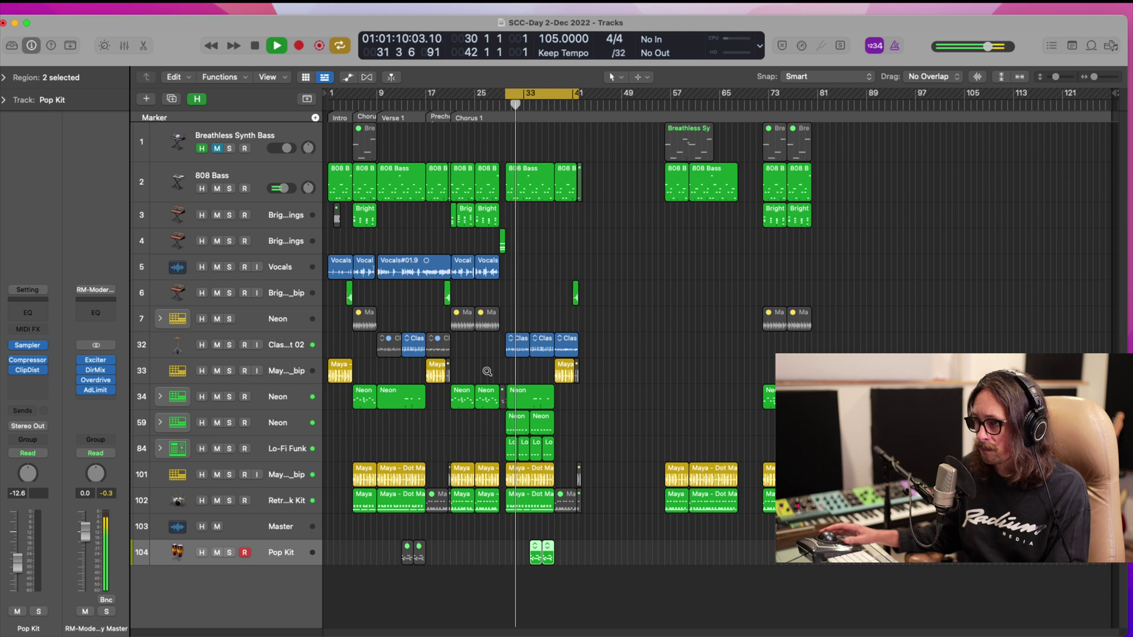
pyautogui.moveTo(478, 343); pyautogui.dragTo(666, 597)
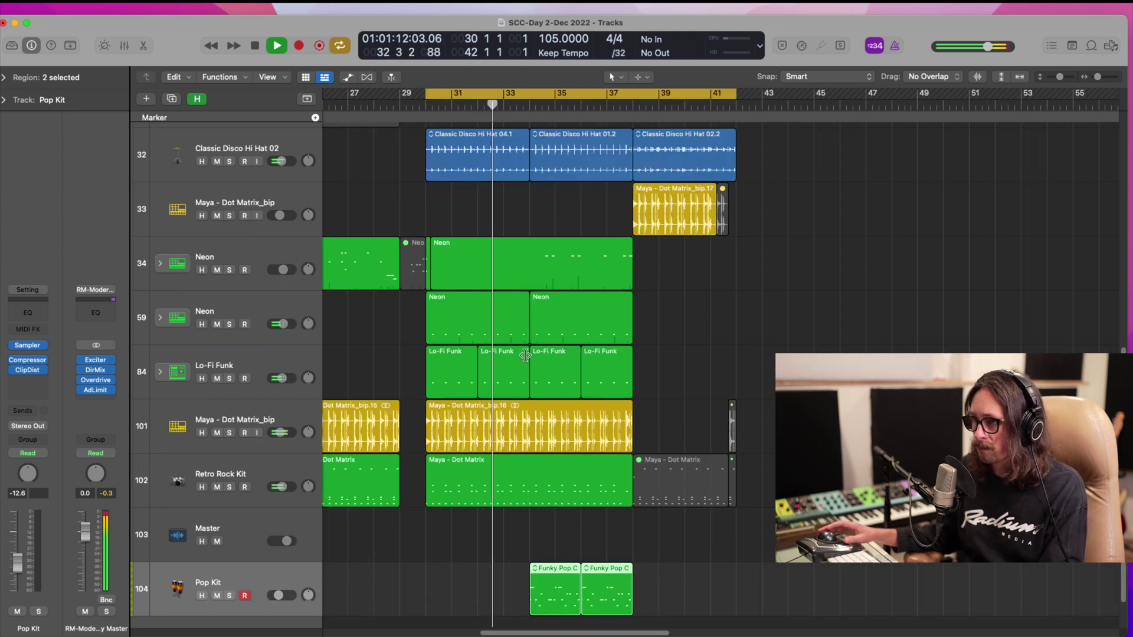
pyautogui.press('space')
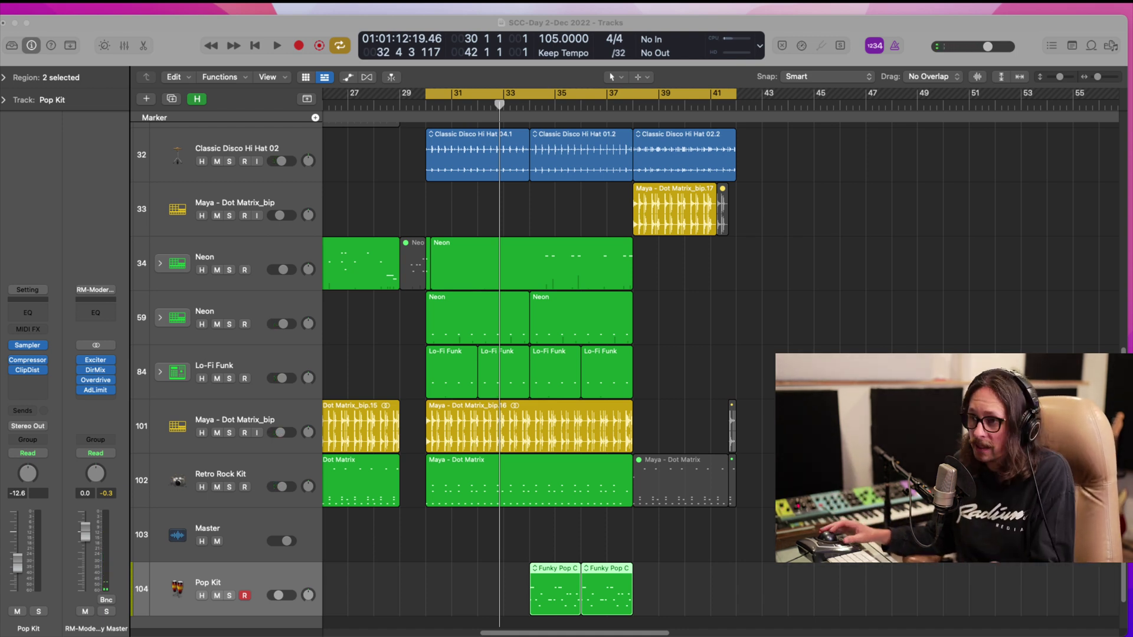
pyautogui.click(616, 535)
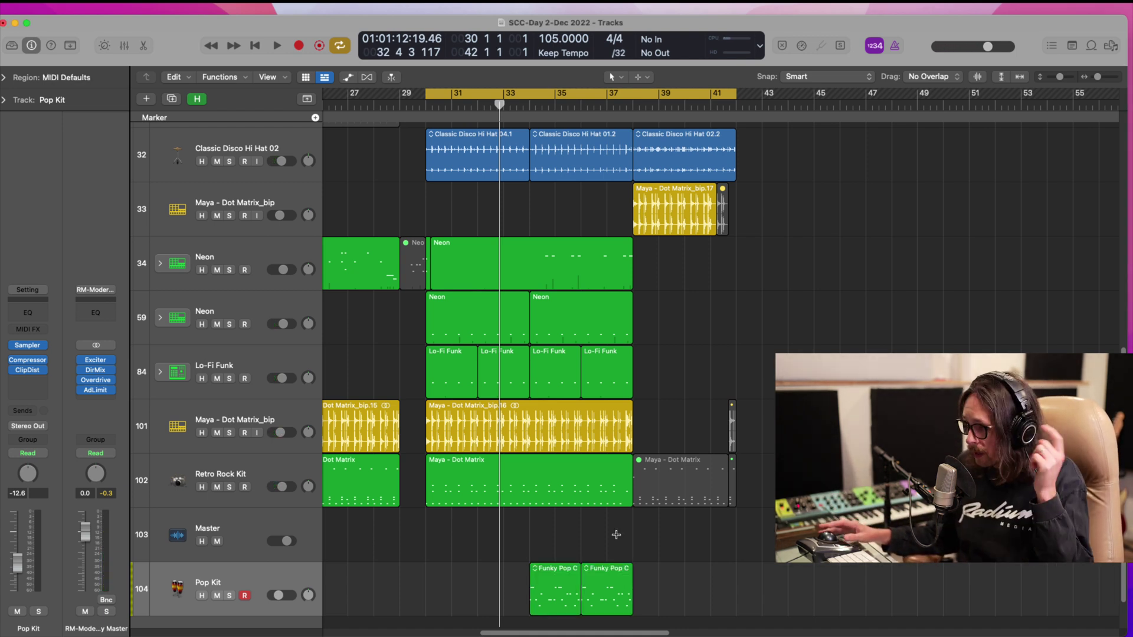
pyautogui.keyDown('ctrl'); pyautogui.keyDown('alt'); pyautogui.click(586, 462); pyautogui.keyUp('alt'); pyautogui.keyUp('ctrl')
pyautogui.keyDown('ctrl'); pyautogui.keyDown('alt'); pyautogui.click(586, 461); pyautogui.keyUp('alt'); pyautogui.keyUp('ctrl')
pyautogui.keyDown('ctrl'); pyautogui.keyDown('alt'); pyautogui.click(587, 461); pyautogui.keyUp('alt'); pyautogui.keyUp('ctrl')
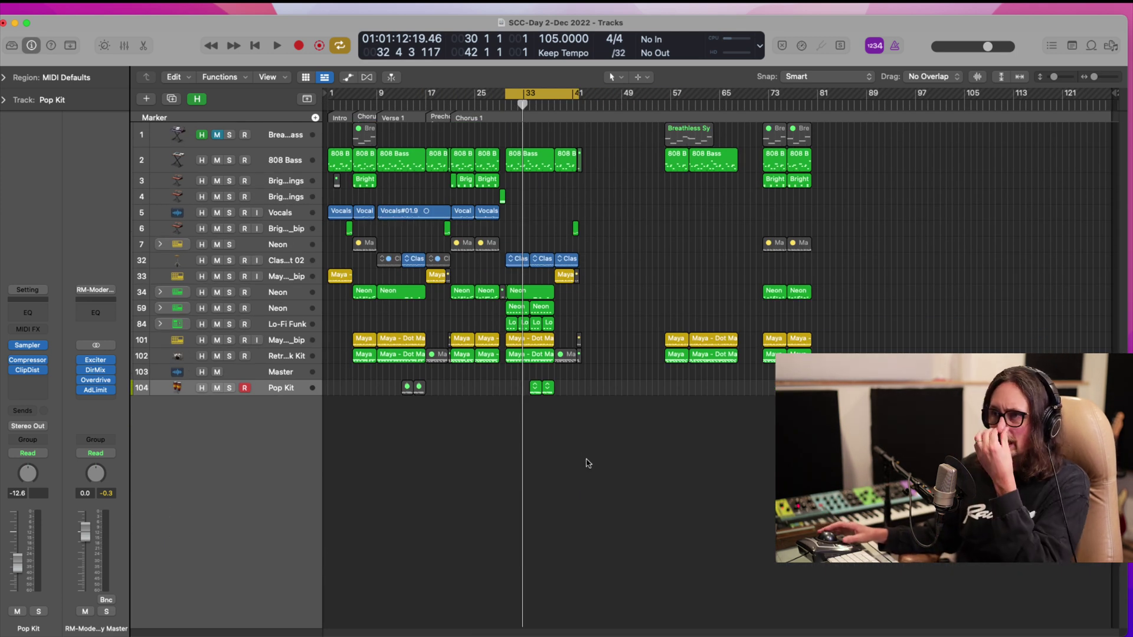
# - Create one Retro Synth software instrument track directly below the first Bright Strings track
pyautogui.click(301, 184)
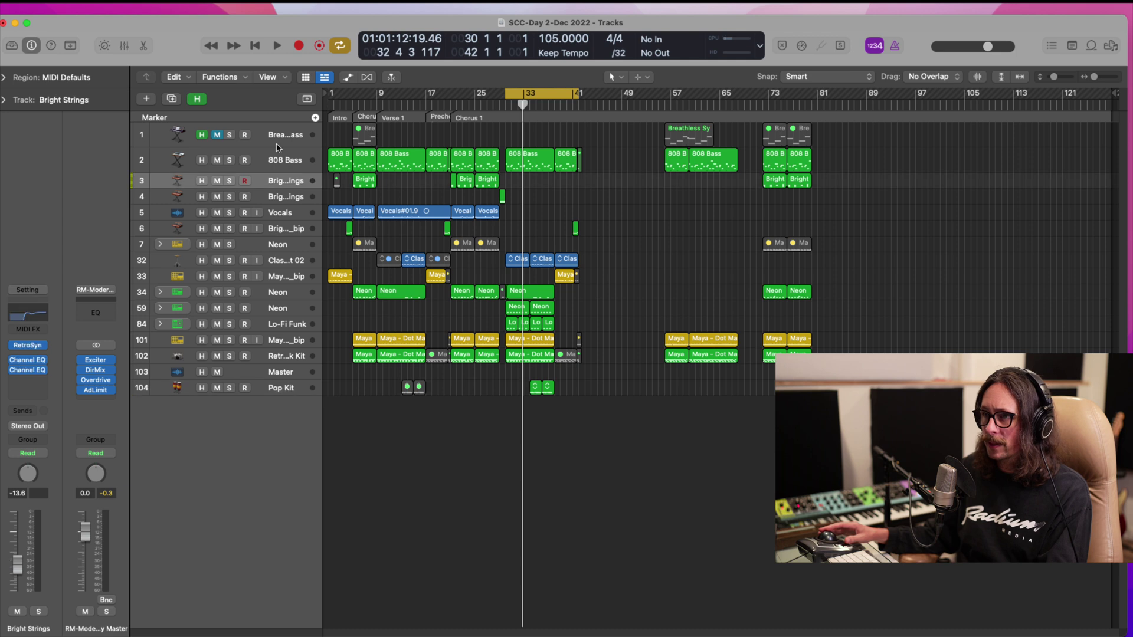
pyautogui.click(147, 100)
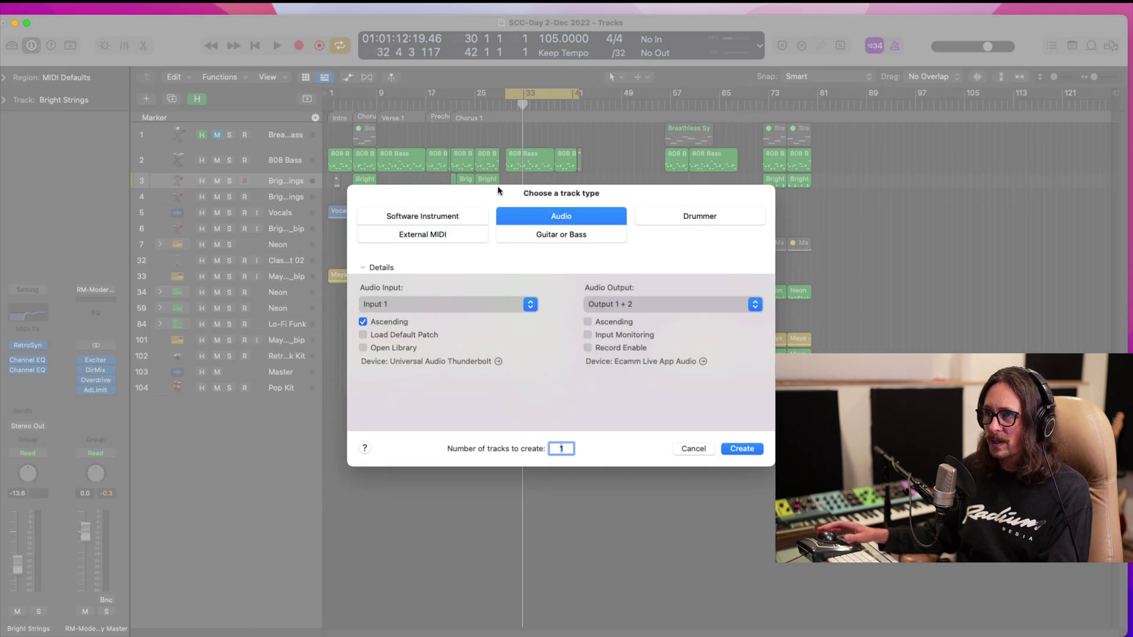
pyautogui.click(458, 217)
pyautogui.click(451, 302)
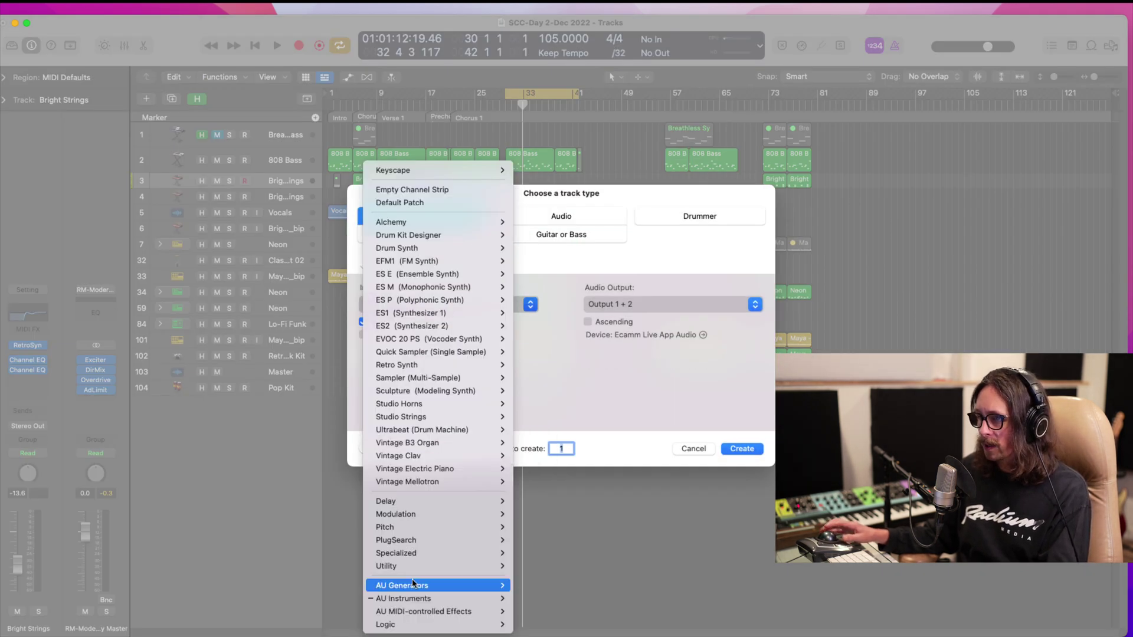
pyautogui.moveTo(411, 624)
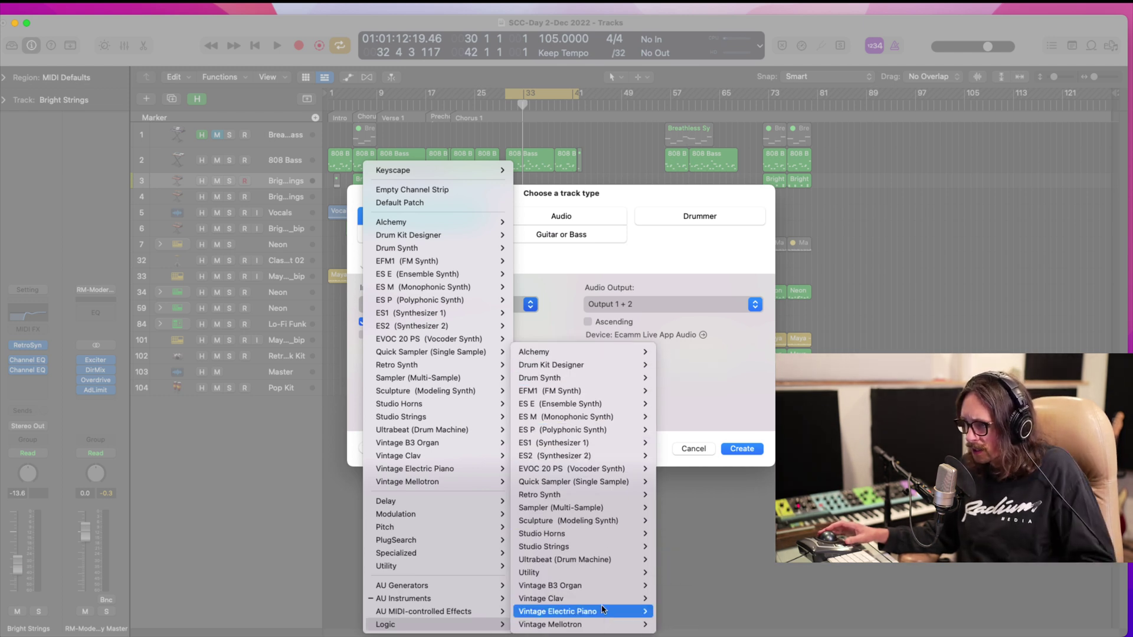
pyautogui.moveTo(596, 572)
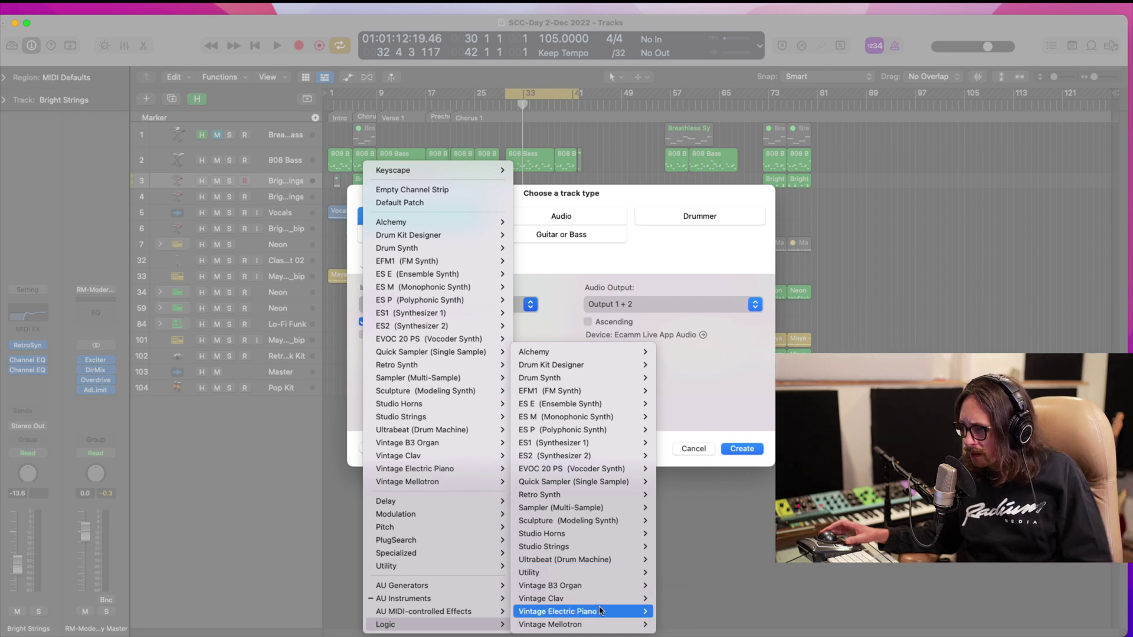
pyautogui.click(610, 497)
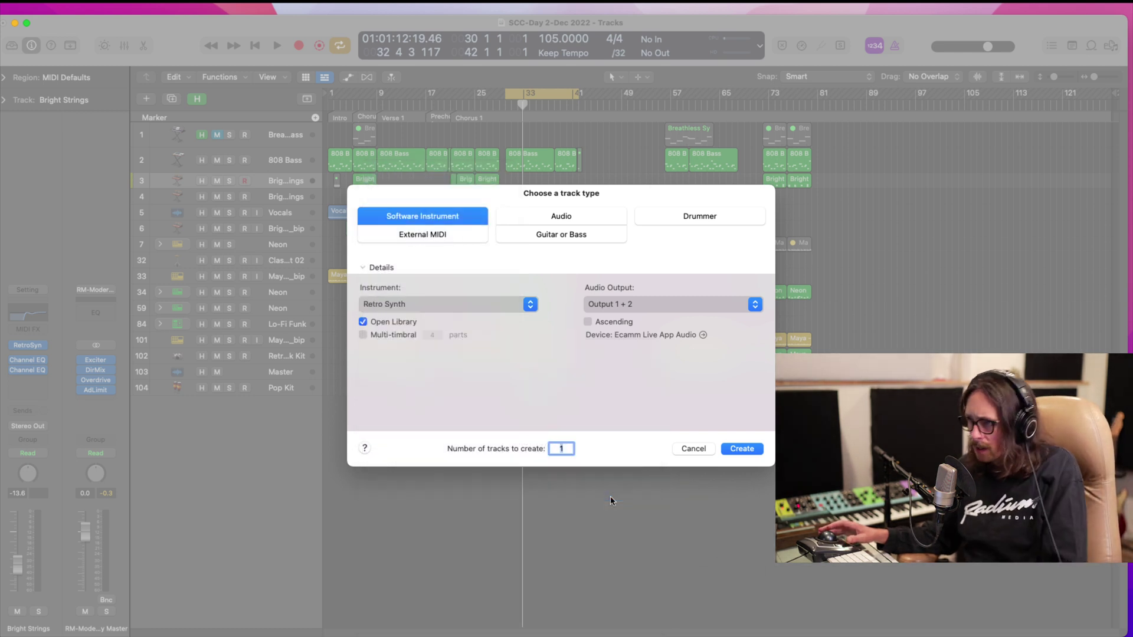
pyautogui.click(742, 449)
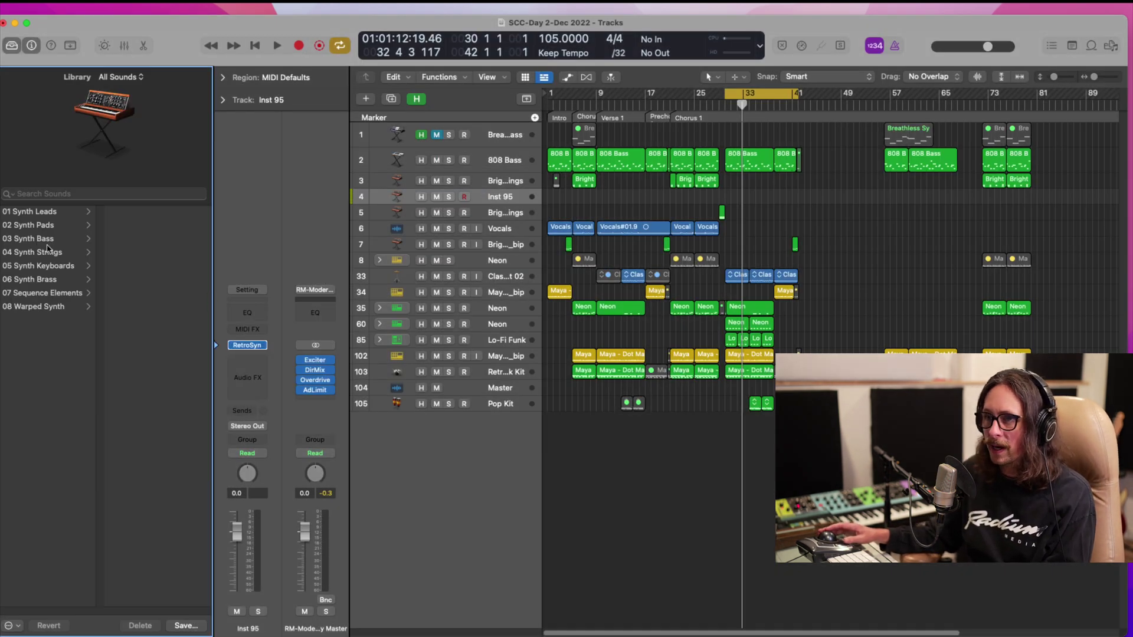
# - Audition the Airy Picks sound from 07 Sequence Elements, and load Analog Pluck on the new Retro Synth track
pyautogui.click(66, 299)
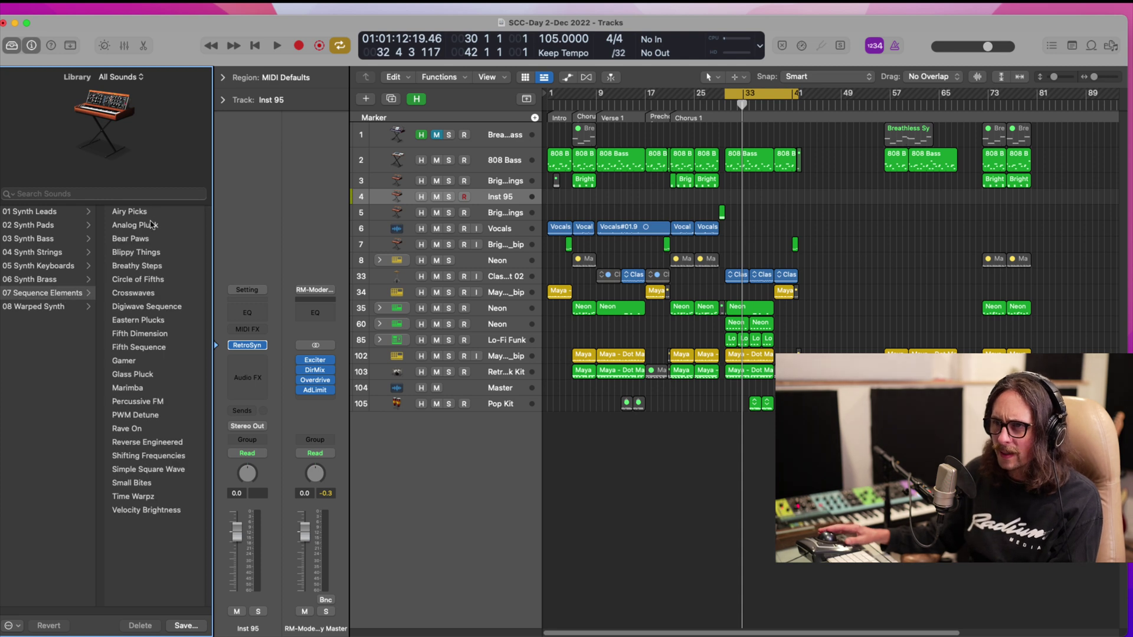
pyautogui.click(153, 227)
pyautogui.press('Up')
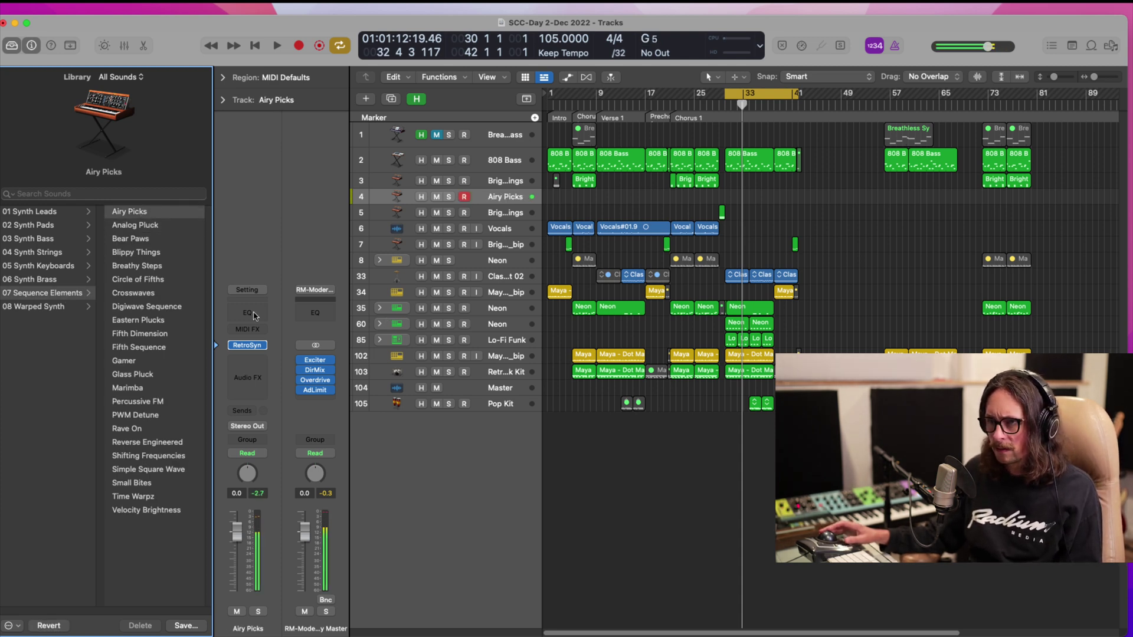
pyautogui.click(135, 226)
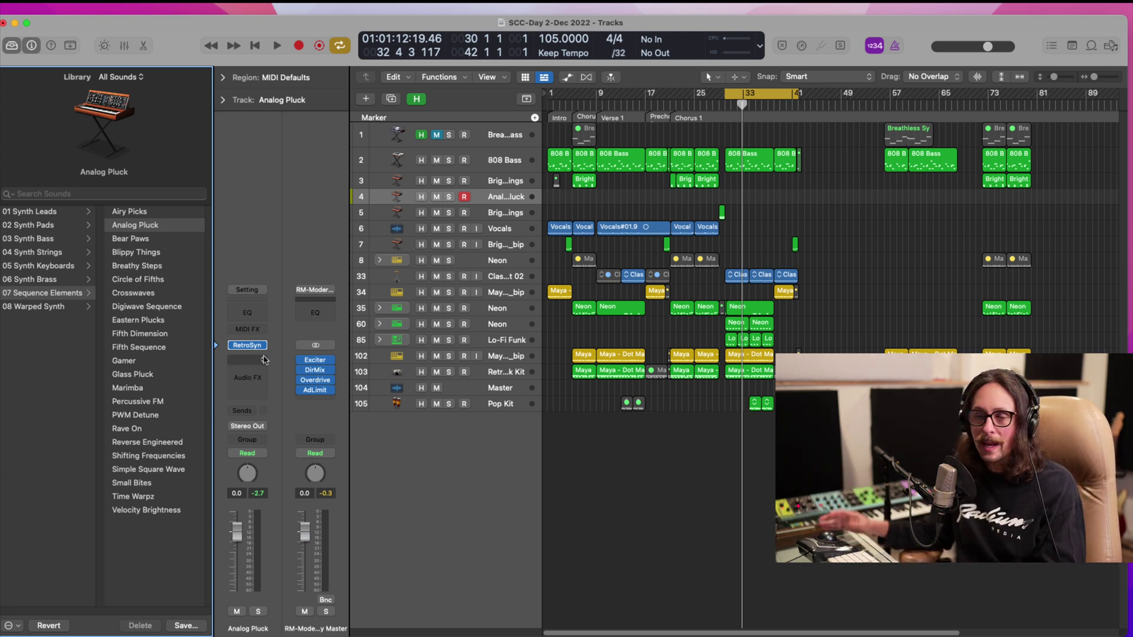
# - Add an Arpeggiator to the Analog Pluck track with up-and-down note order and a 1/8 rate
pyautogui.click(259, 330)
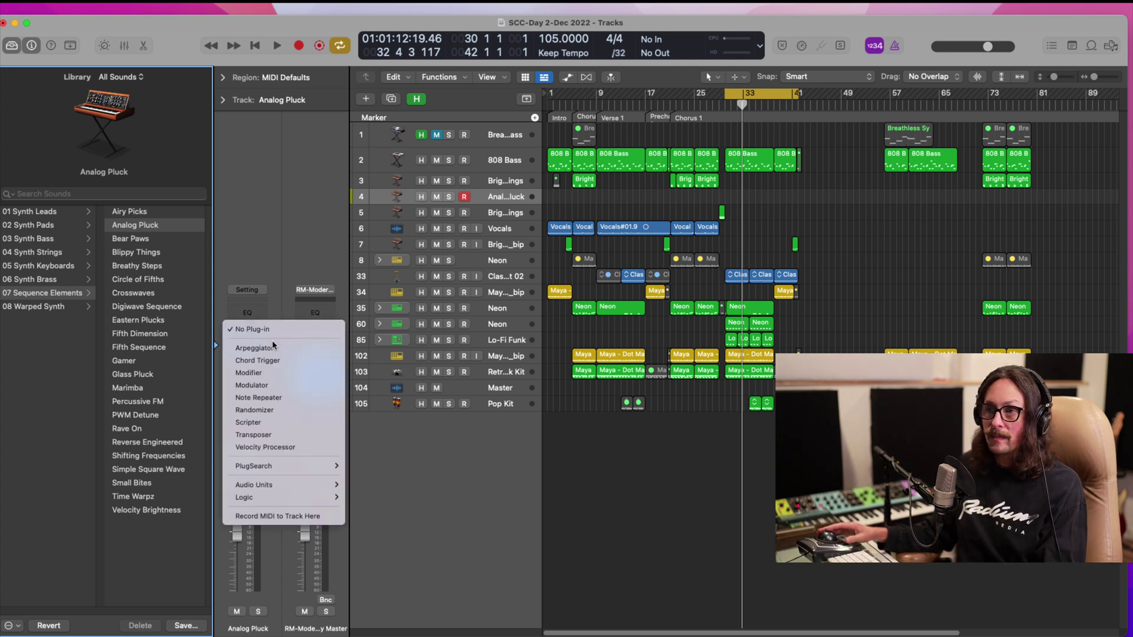
pyautogui.click(313, 346)
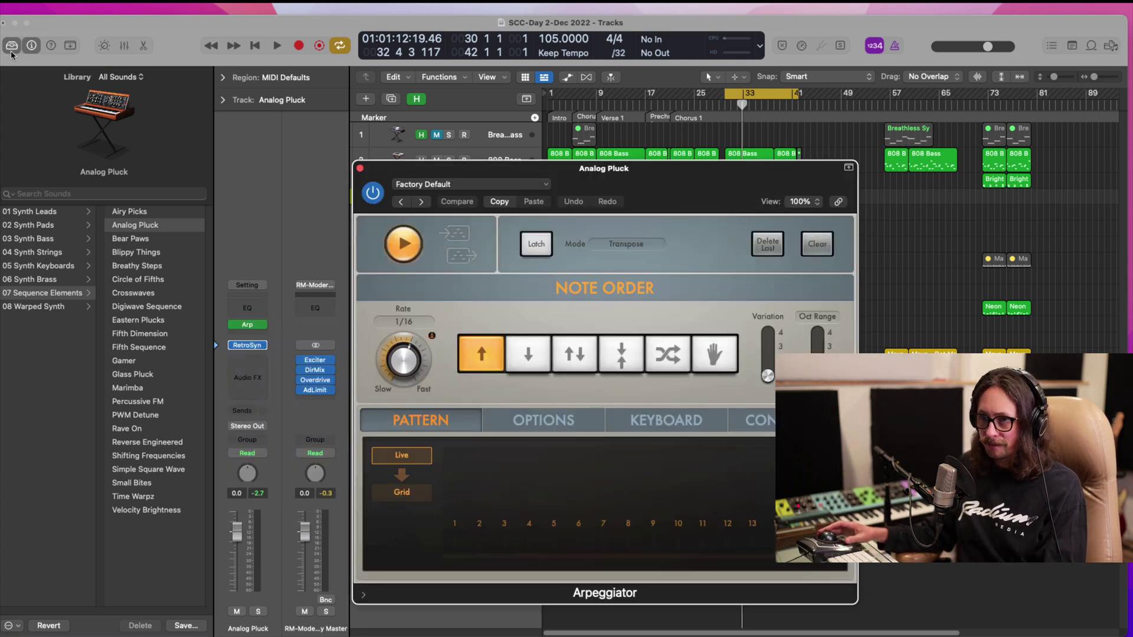
pyautogui.click(11, 49)
pyautogui.click(576, 354)
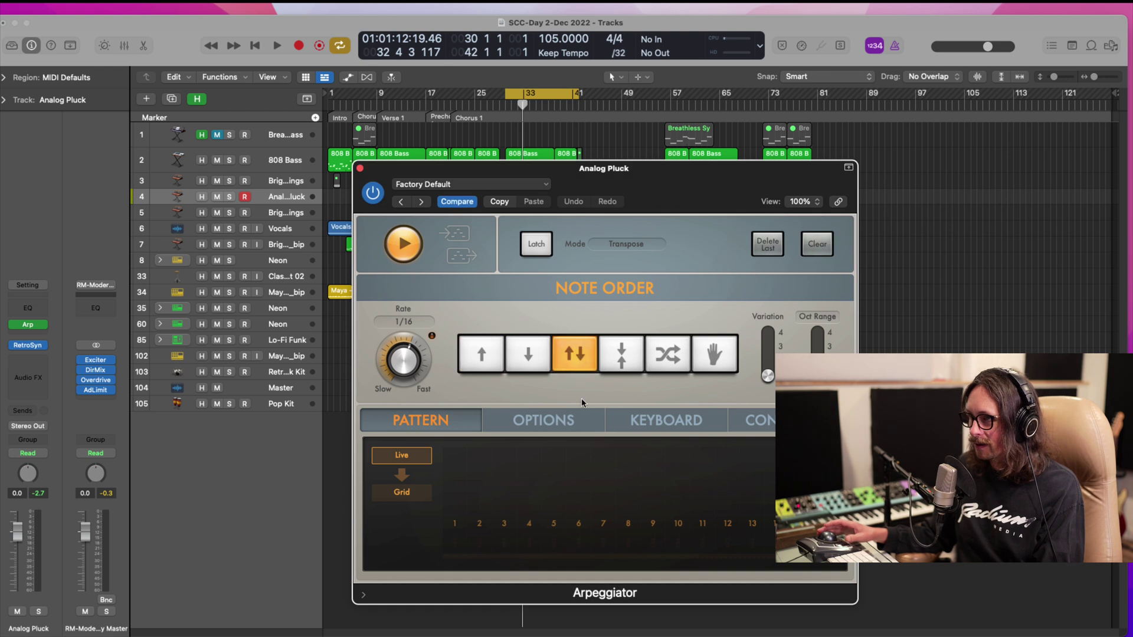
pyautogui.click(620, 356)
pyautogui.click(588, 361)
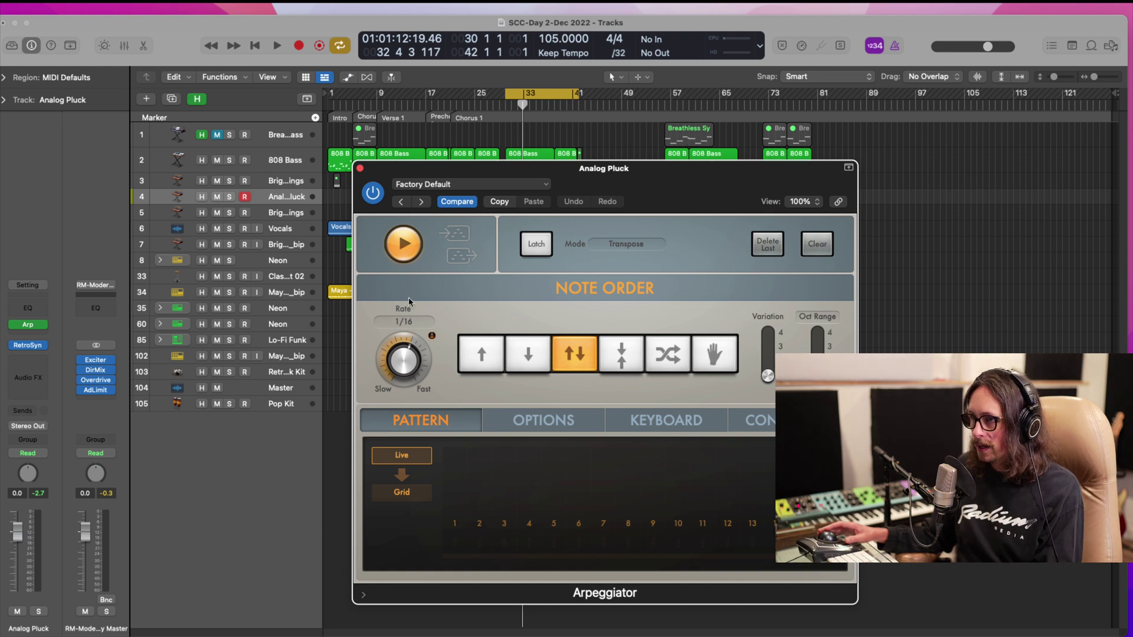
pyautogui.moveTo(393, 370); pyautogui.dragTo(389, 391)
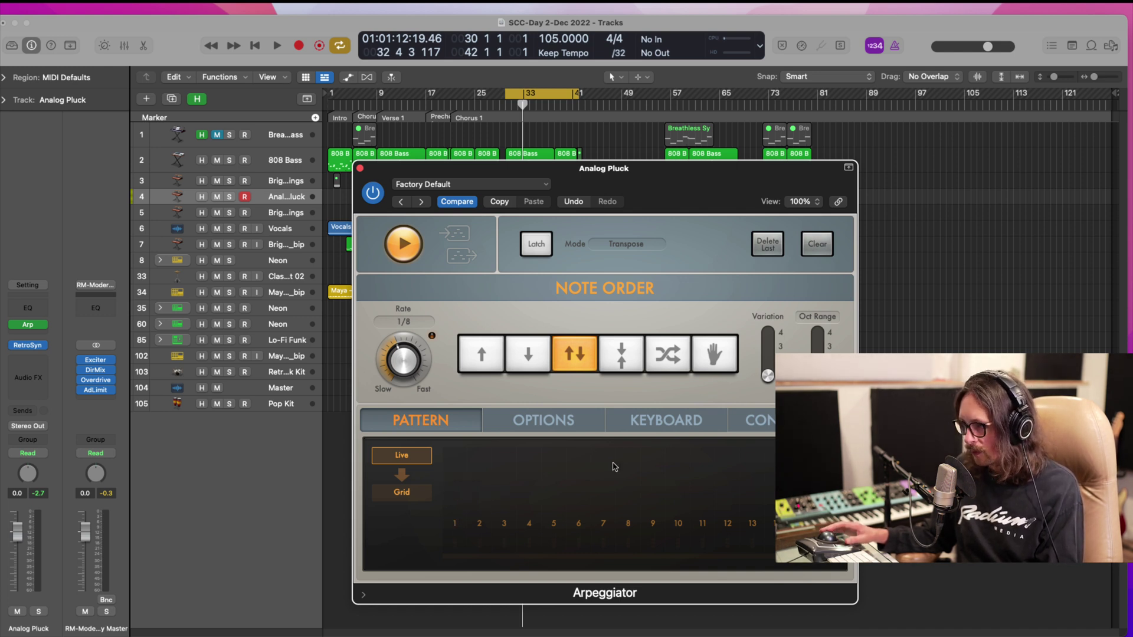
# - Build a four-step grid pattern in the Arpeggiator with strong velocities on steps 1 and 3 and weaker ones on 2 and 4
pyautogui.click(454, 478)
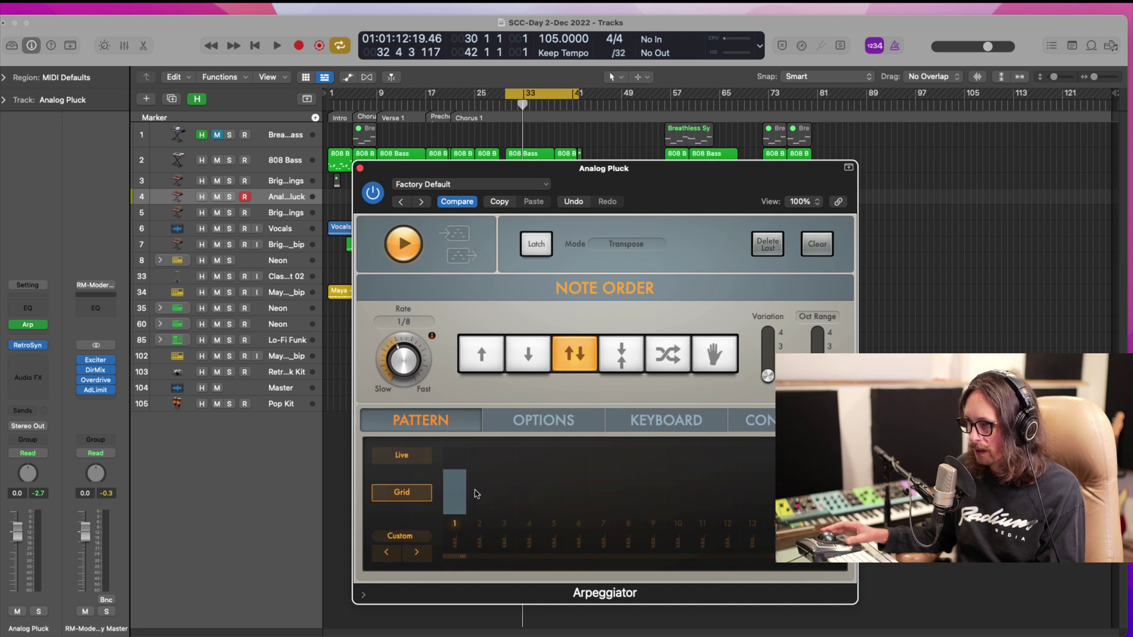
pyautogui.click(479, 488)
pyautogui.moveTo(452, 475); pyautogui.dragTo(450, 467)
pyautogui.moveTo(505, 496); pyautogui.dragTo(533, 497)
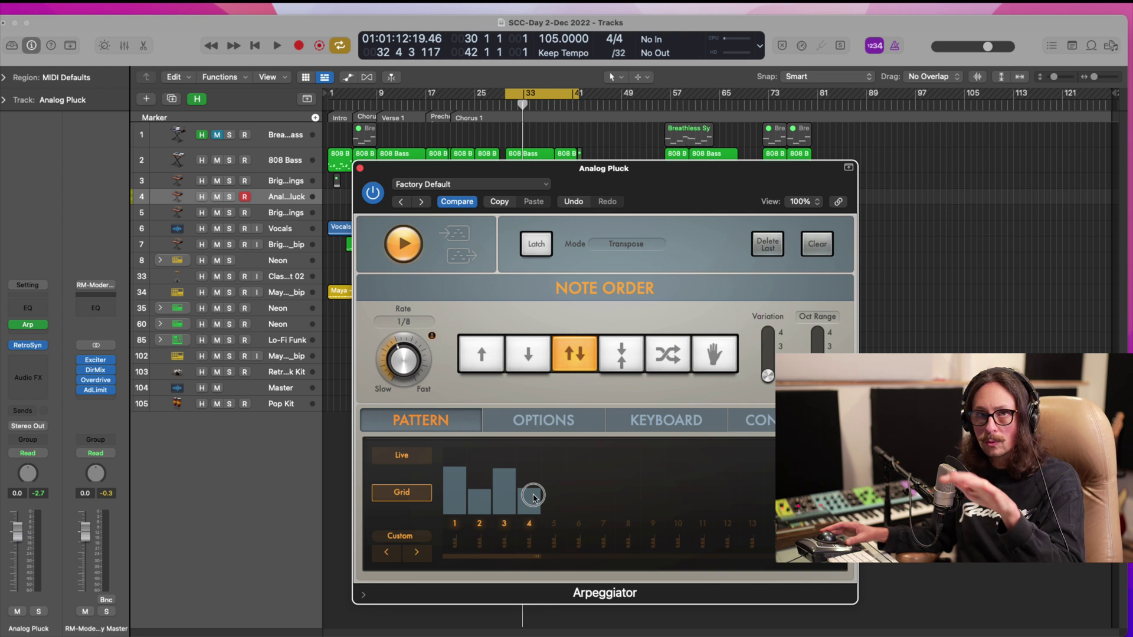
pyautogui.moveTo(552, 501); pyautogui.dragTo(556, 502)
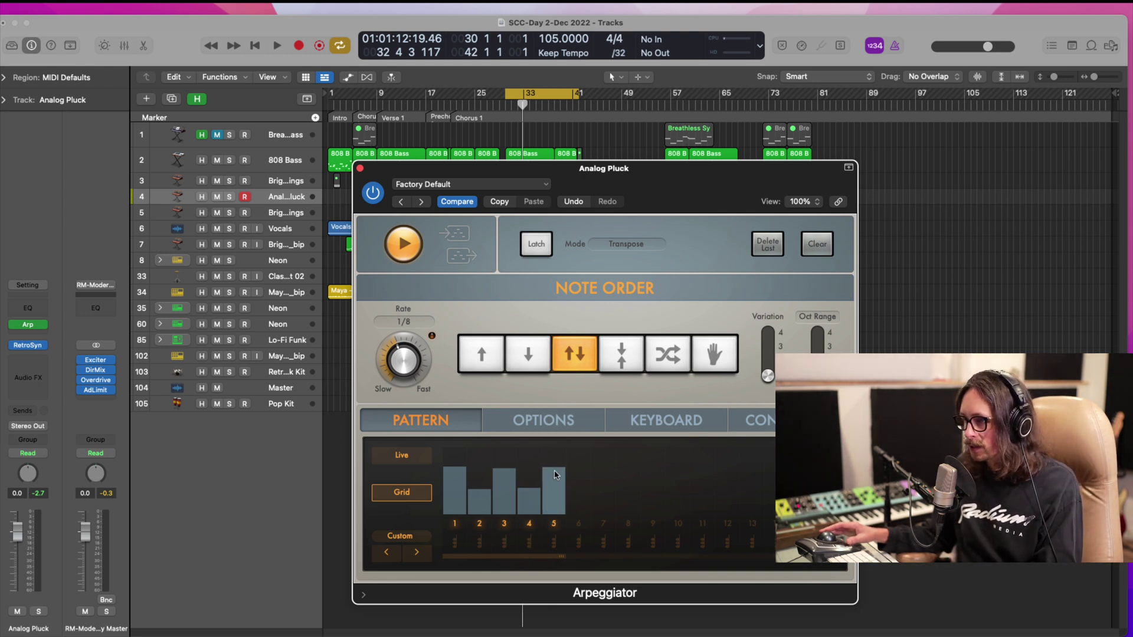
pyautogui.click(553, 524)
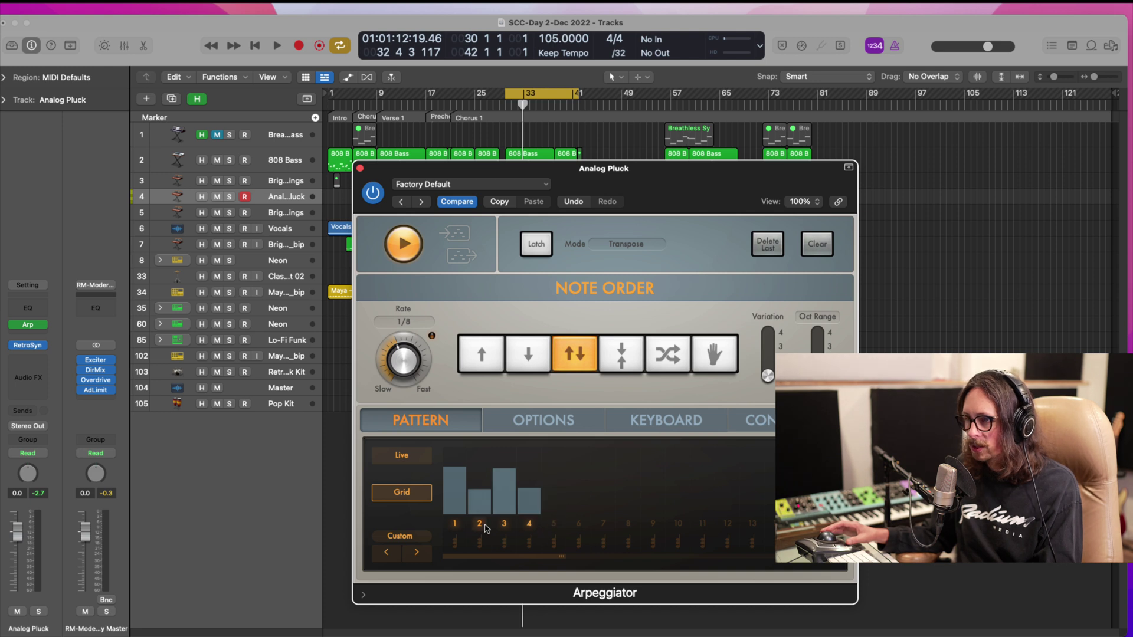
pyautogui.click(408, 535)
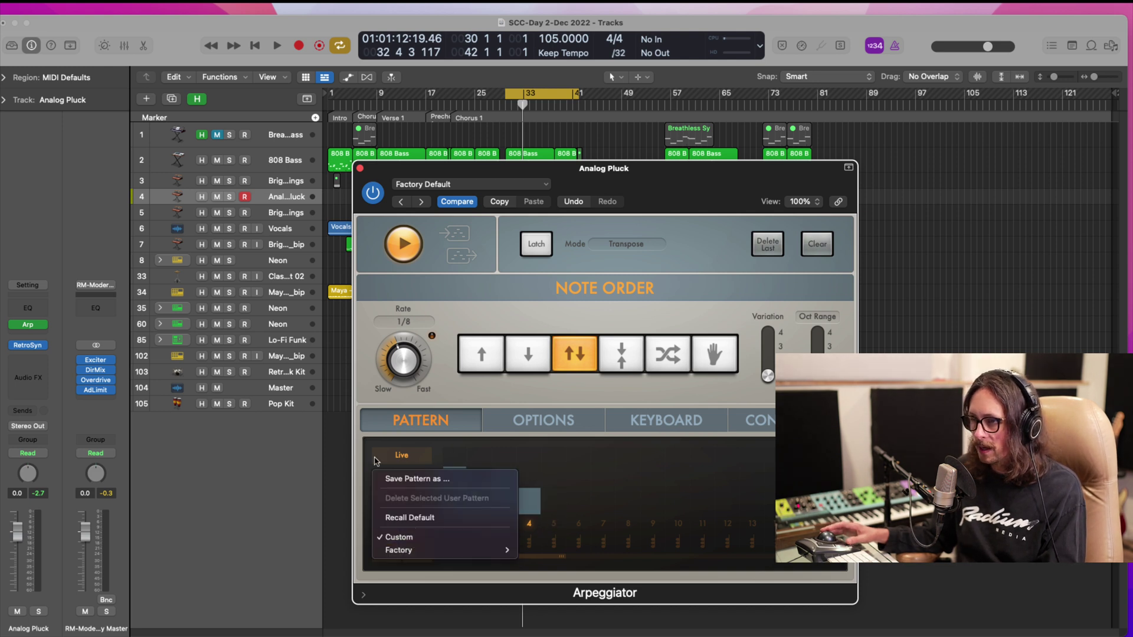
pyautogui.moveTo(411, 554)
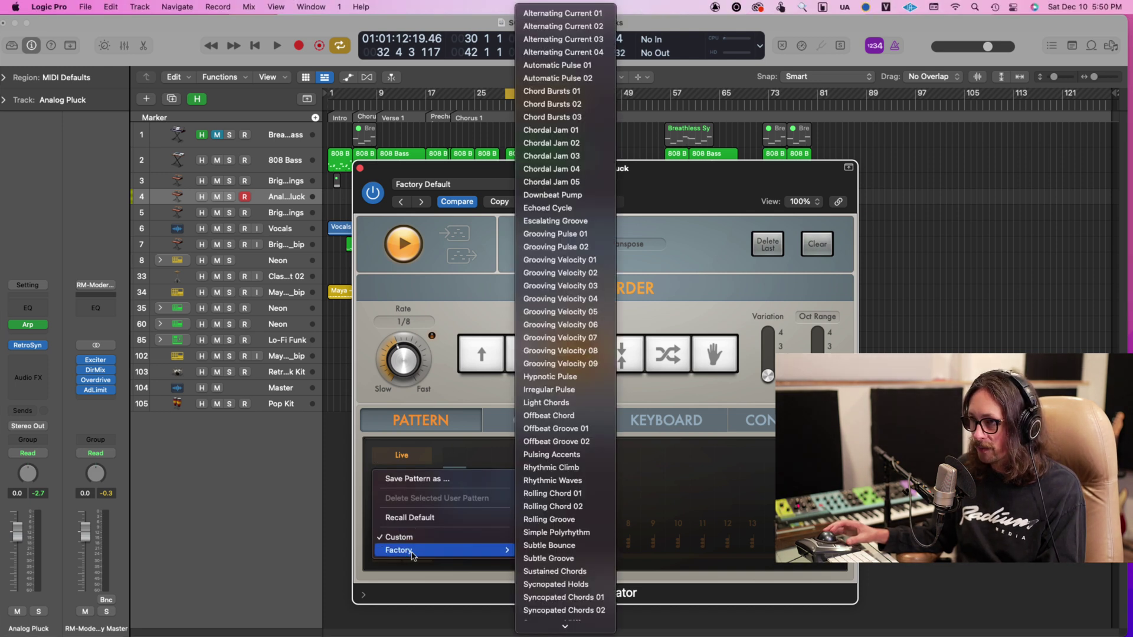
pyautogui.click(415, 518)
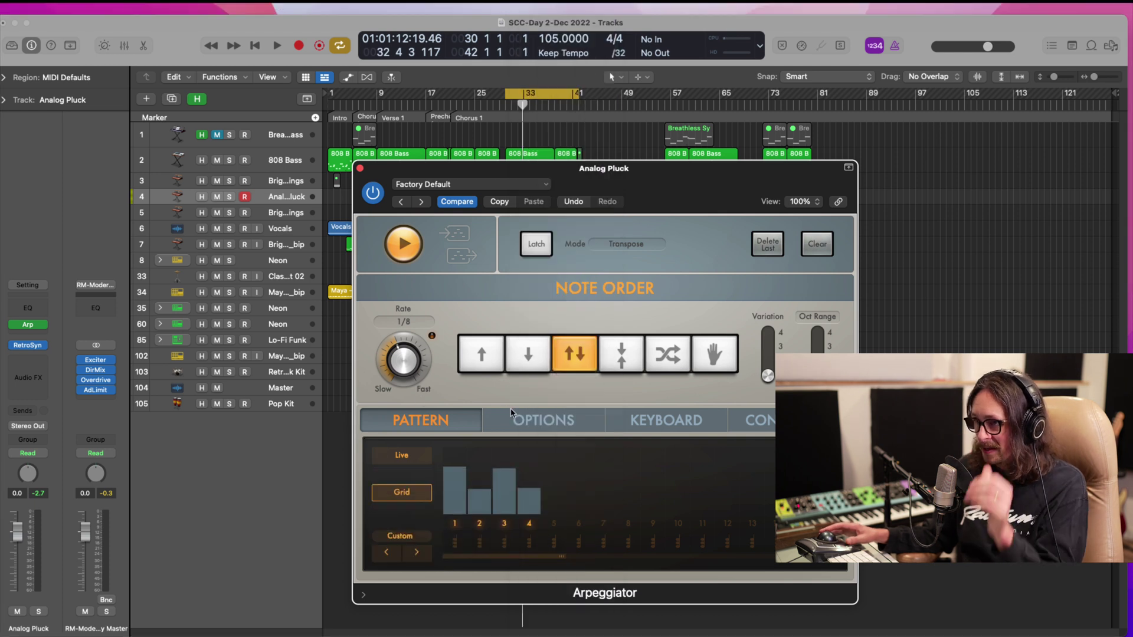
# - Set the Arpeggiator's note length to 32 % and close the plug-in
pyautogui.click(537, 422)
pyautogui.moveTo(408, 497); pyautogui.dragTo(406, 550)
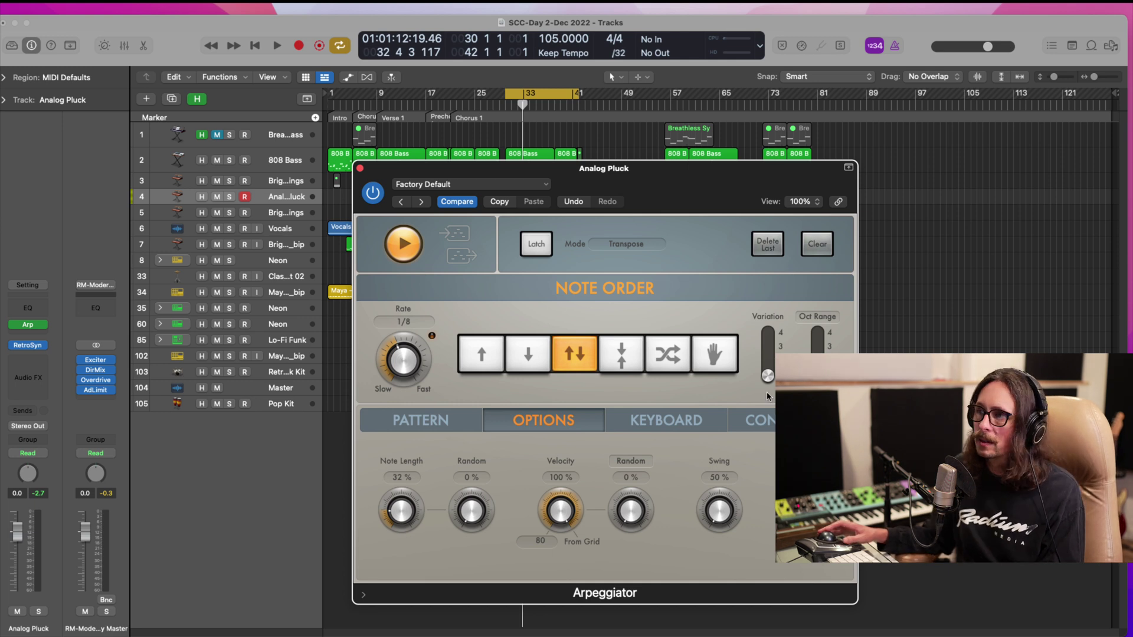
pyautogui.press('super+w')
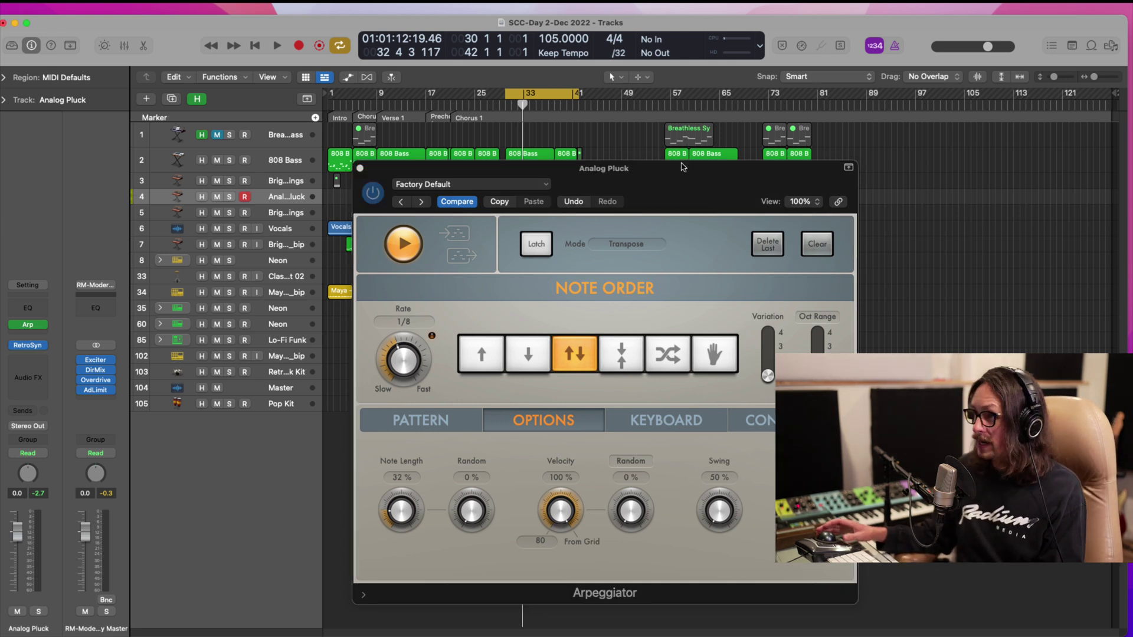
pyautogui.click(360, 170)
# - Join the three Bright Strings regions in Chorus 1 and copy the joined region to bar 30 on the same track
pyautogui.moveTo(417, 144); pyautogui.dragTo(603, 250)
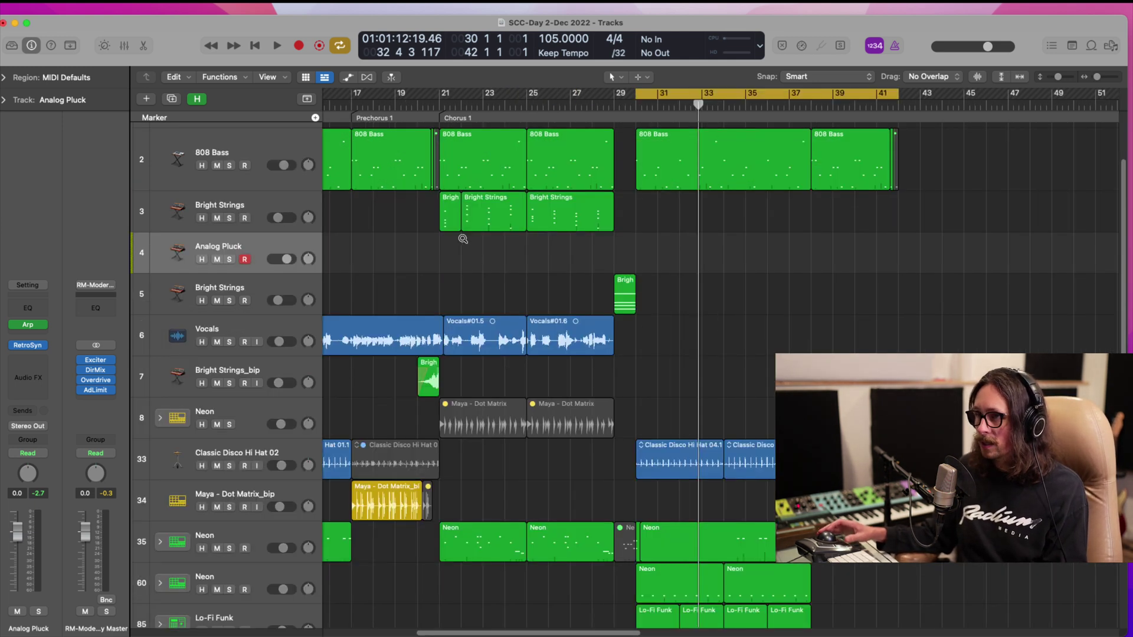
pyautogui.moveTo(423, 252); pyautogui.dragTo(578, 226)
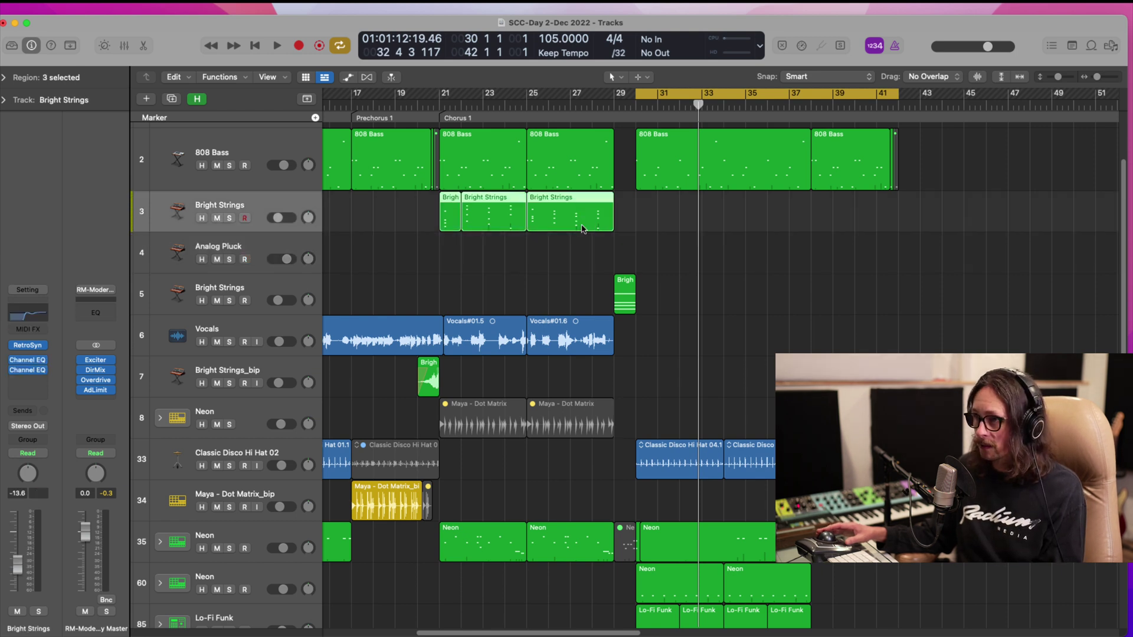
pyautogui.press('super+j')
pyautogui.moveTo(507, 225); pyautogui.dragTo(706, 230)
# - Select all notes of the copied Bright Strings region at bar 30 in the Piano Roll and move the region to the Analog Pluck track
pyautogui.doubleClick(706, 230)
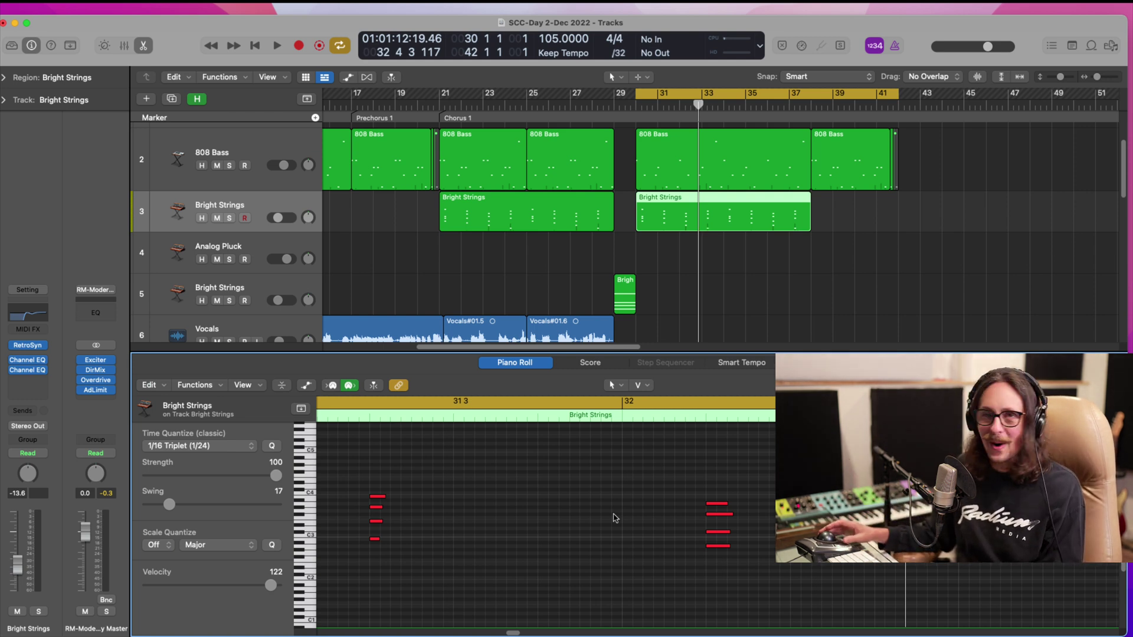
pyautogui.scroll(3, 615, 518)
pyautogui.scroll(-6, 614, 518)
pyautogui.scroll(1, 612, 507)
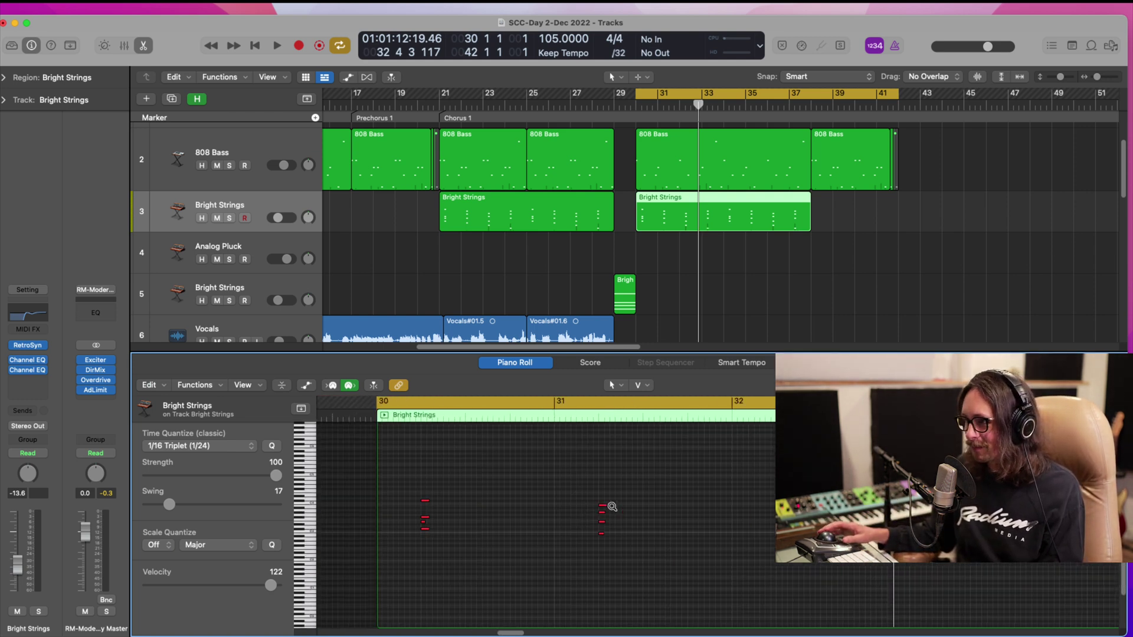
pyautogui.scroll(-3, 612, 507)
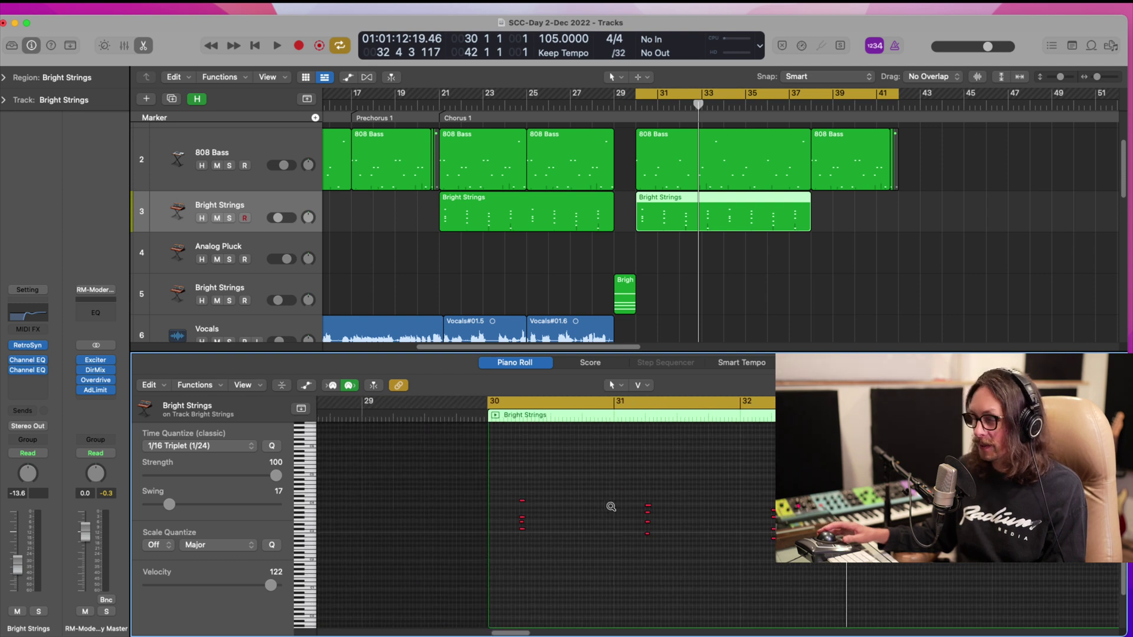
pyautogui.scroll(-3, 612, 507)
pyautogui.scroll(-2, 612, 507)
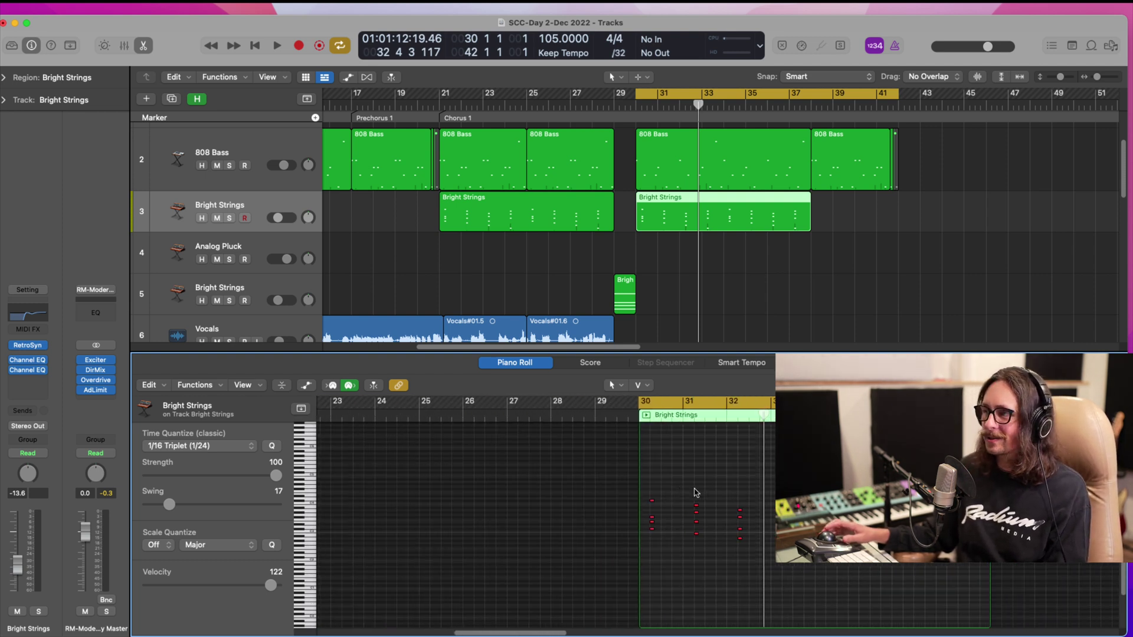
pyautogui.moveTo(610, 470); pyautogui.dragTo(785, 593)
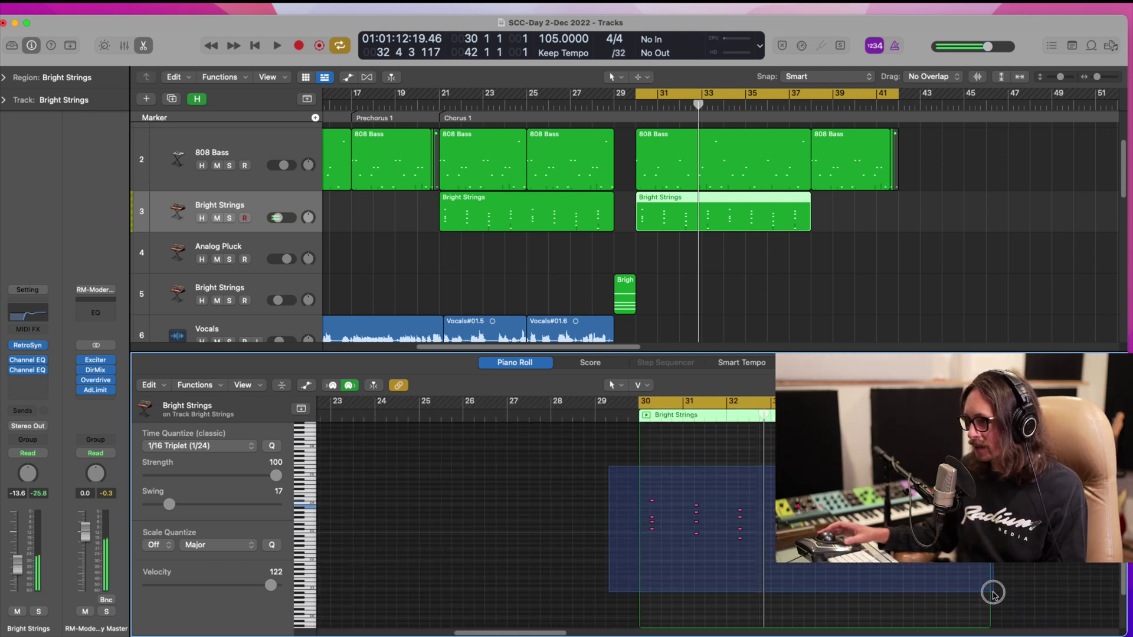
pyautogui.keyDown('ctrl'); pyautogui.keyDown('alt'); pyautogui.click(698, 578); pyautogui.keyUp('alt'); pyautogui.keyUp('ctrl')
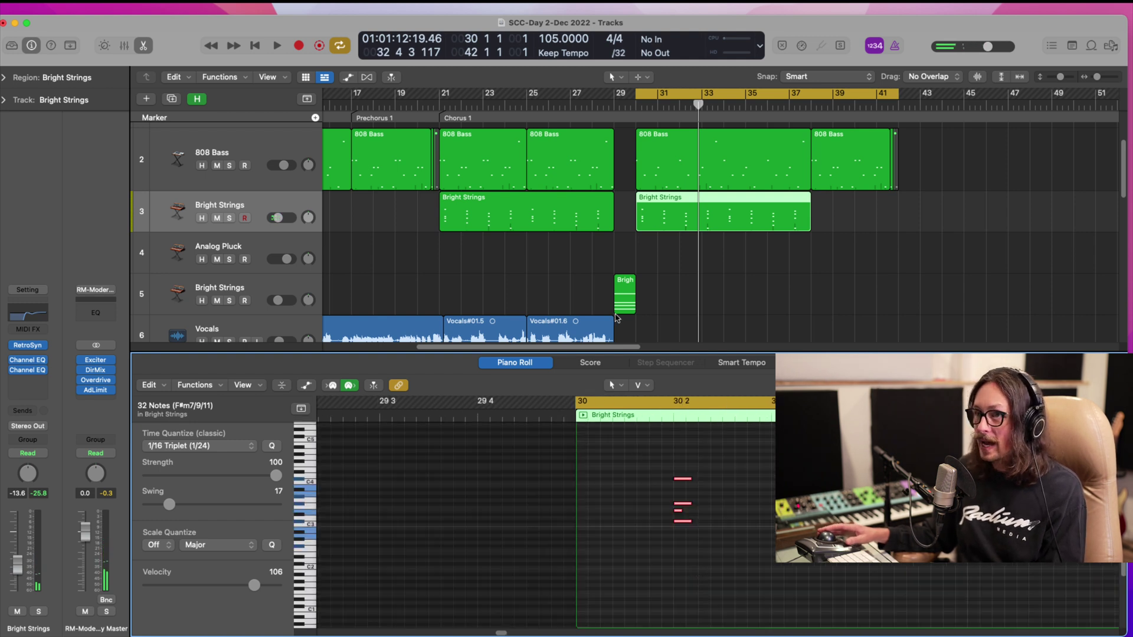
pyautogui.moveTo(657, 217); pyautogui.dragTo(683, 264)
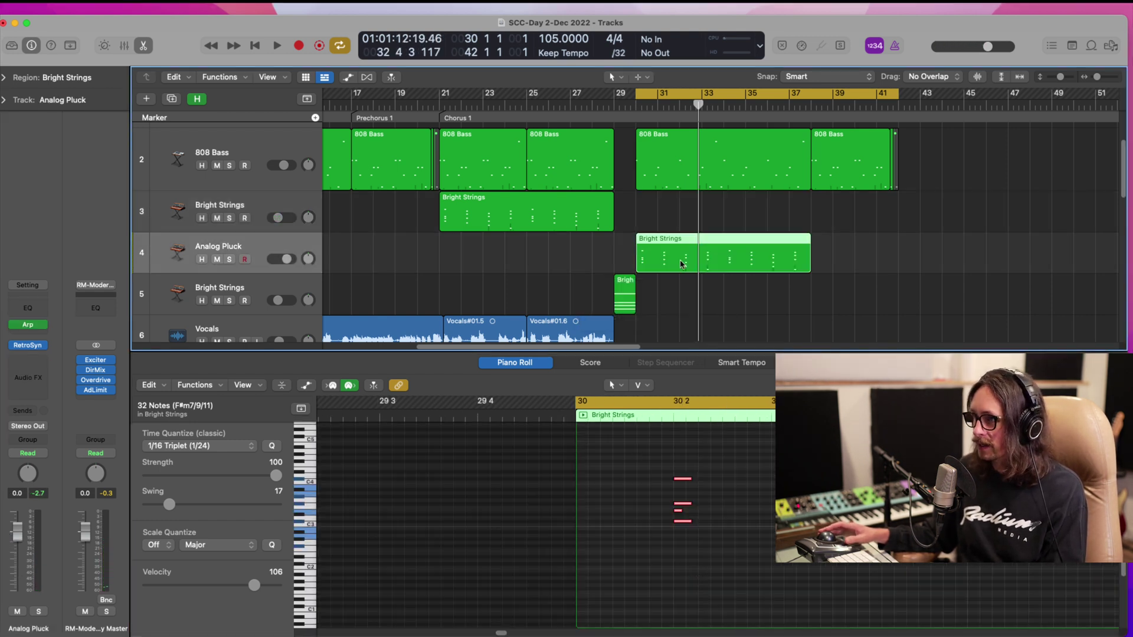
# - Align the selected chords to the bar starts and stretch them to fill each bar, resolving overlaps with the Keep option
pyautogui.moveTo(683, 482); pyautogui.dragTo(585, 479)
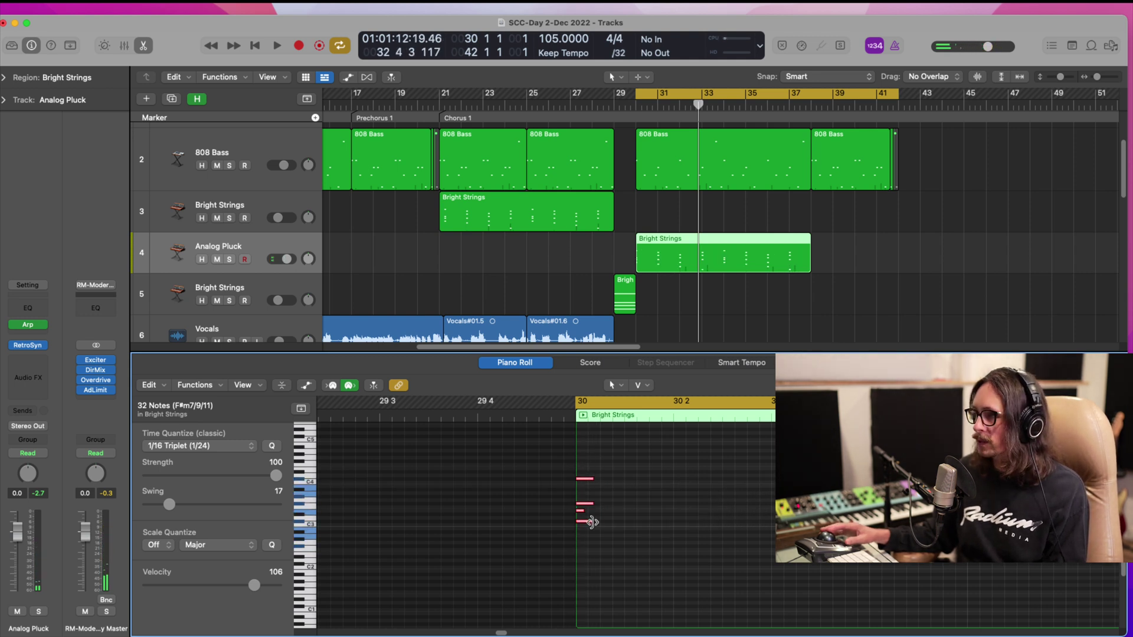
pyautogui.moveTo(592, 523); pyautogui.dragTo(966, 523)
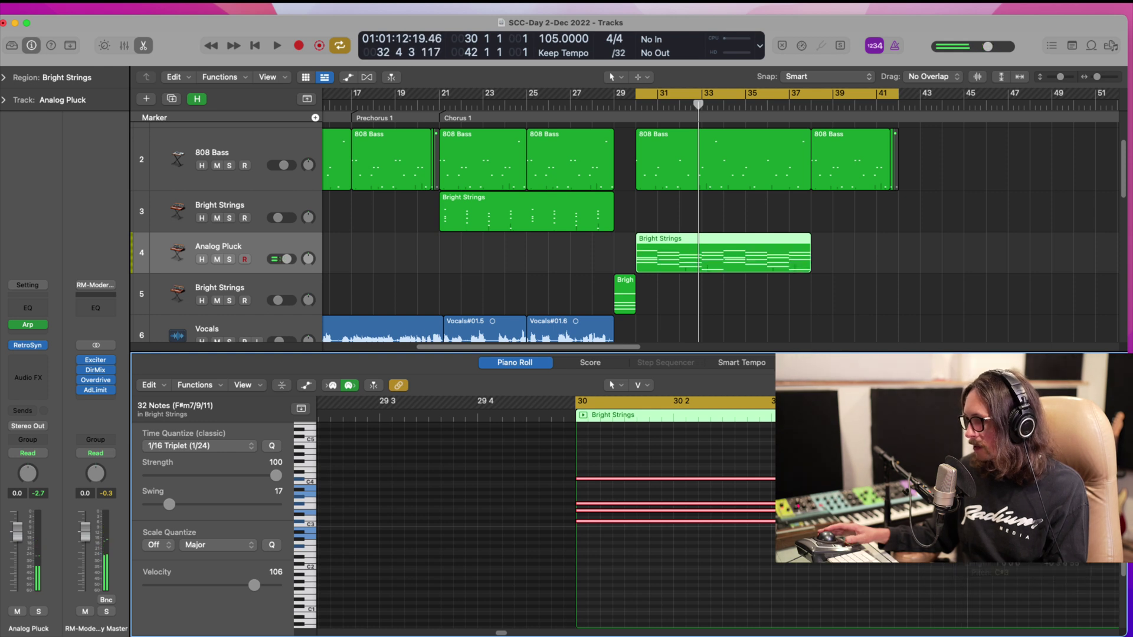
pyautogui.keyDown('ctrl'); pyautogui.keyDown('alt'); pyautogui.click(838, 566); pyautogui.keyUp('alt'); pyautogui.keyUp('ctrl')
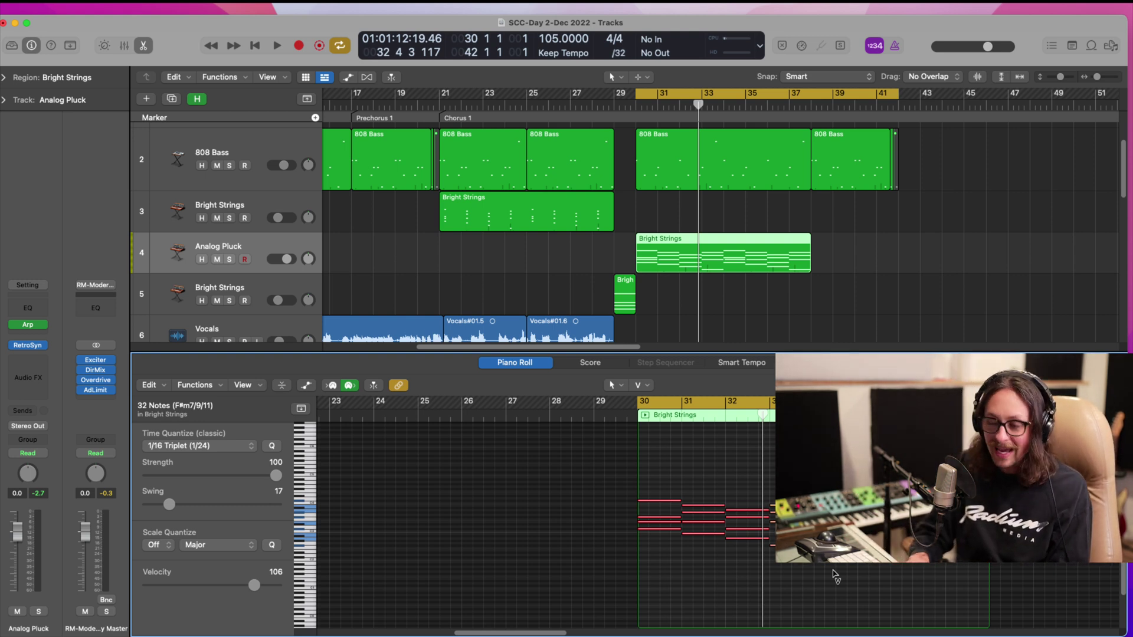
pyautogui.press('\\')
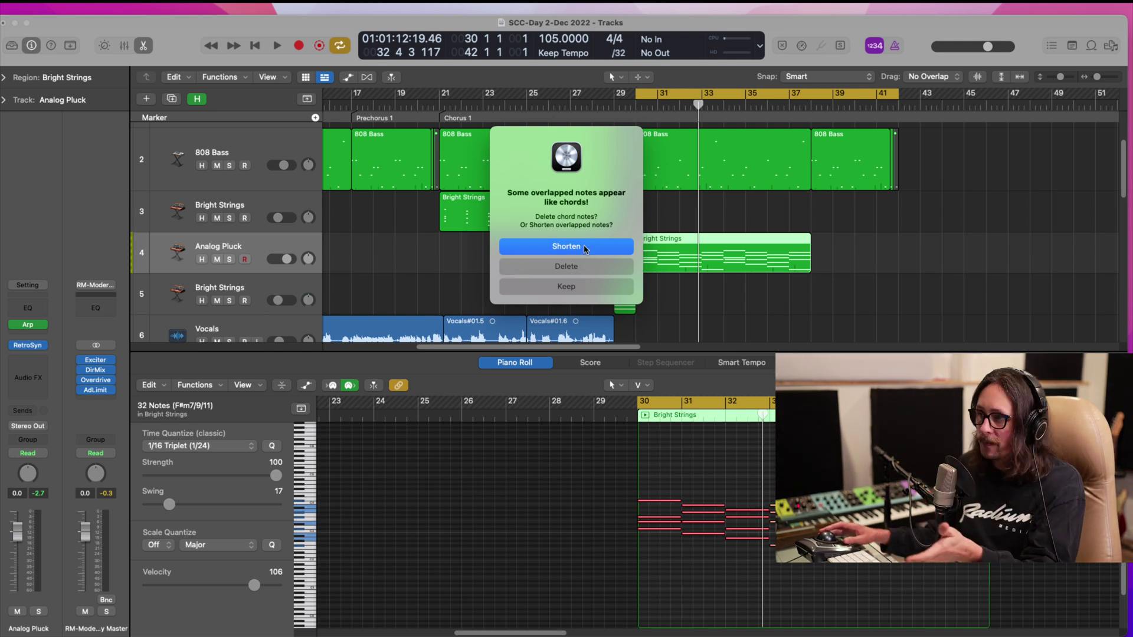
pyautogui.click(583, 287)
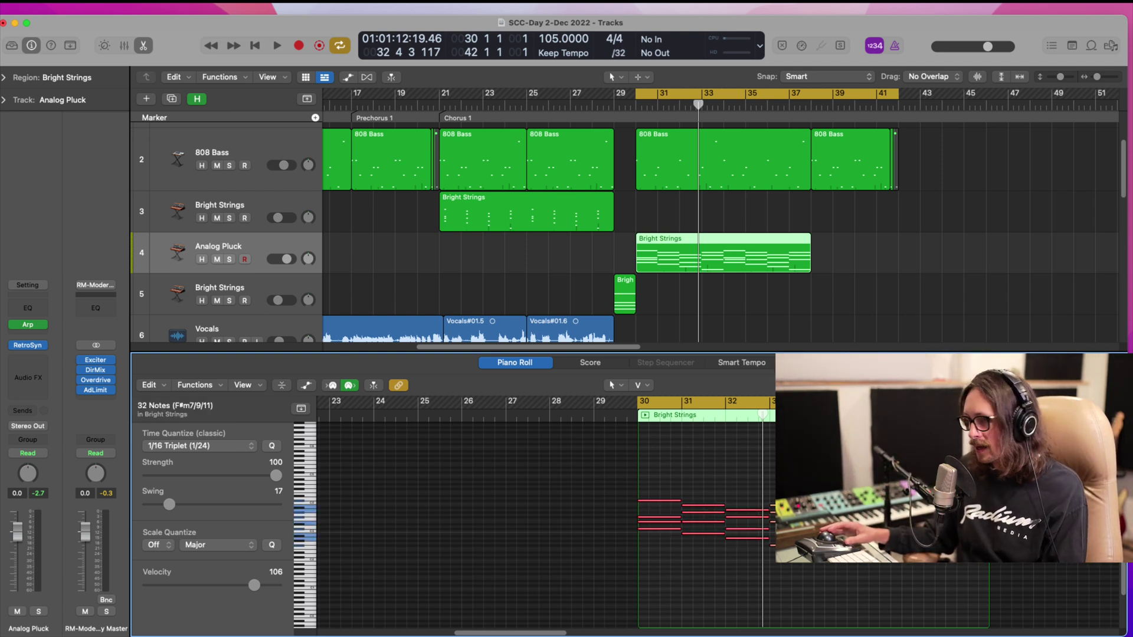
# - Set the velocity of all selected chord notes to 108 with the Velocity tool
pyautogui.click(641, 386)
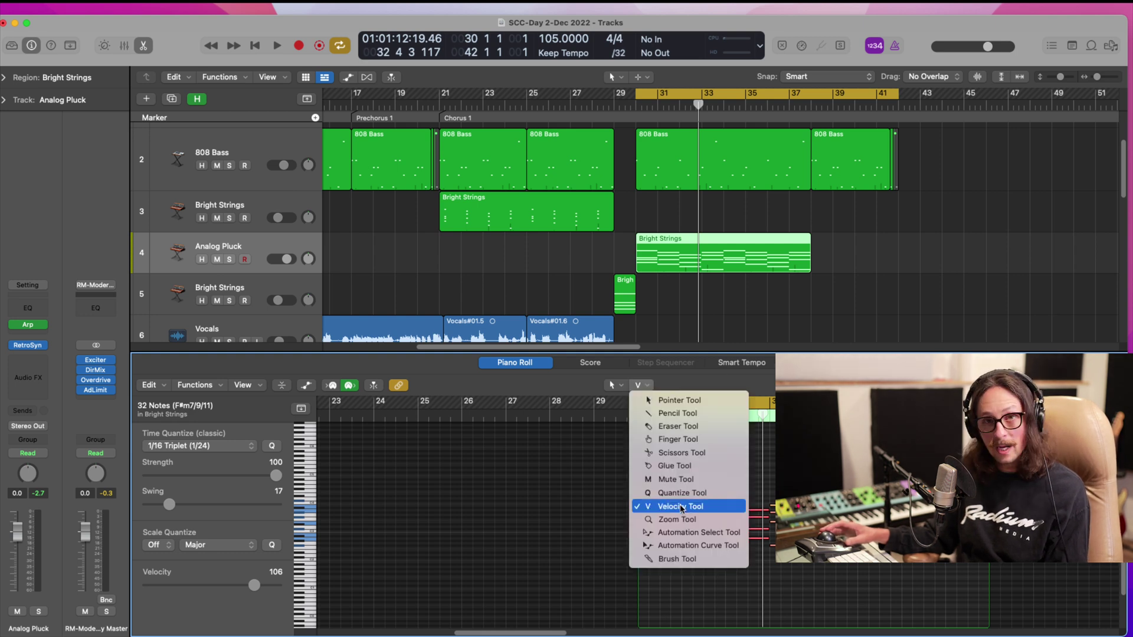
pyautogui.click(751, 387)
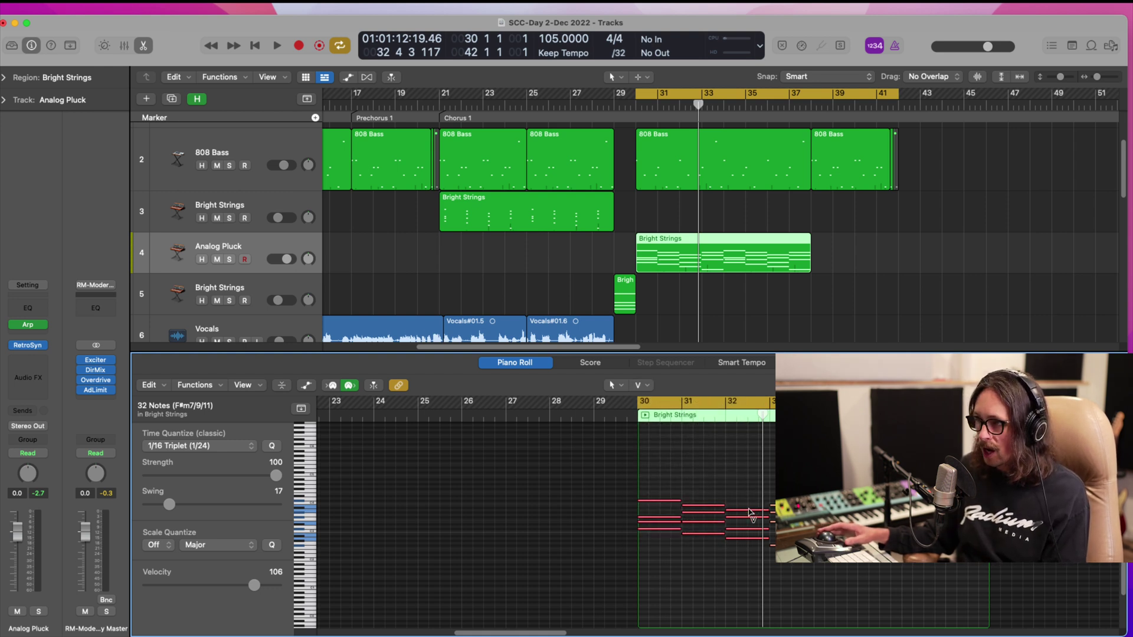
pyautogui.click(750, 512)
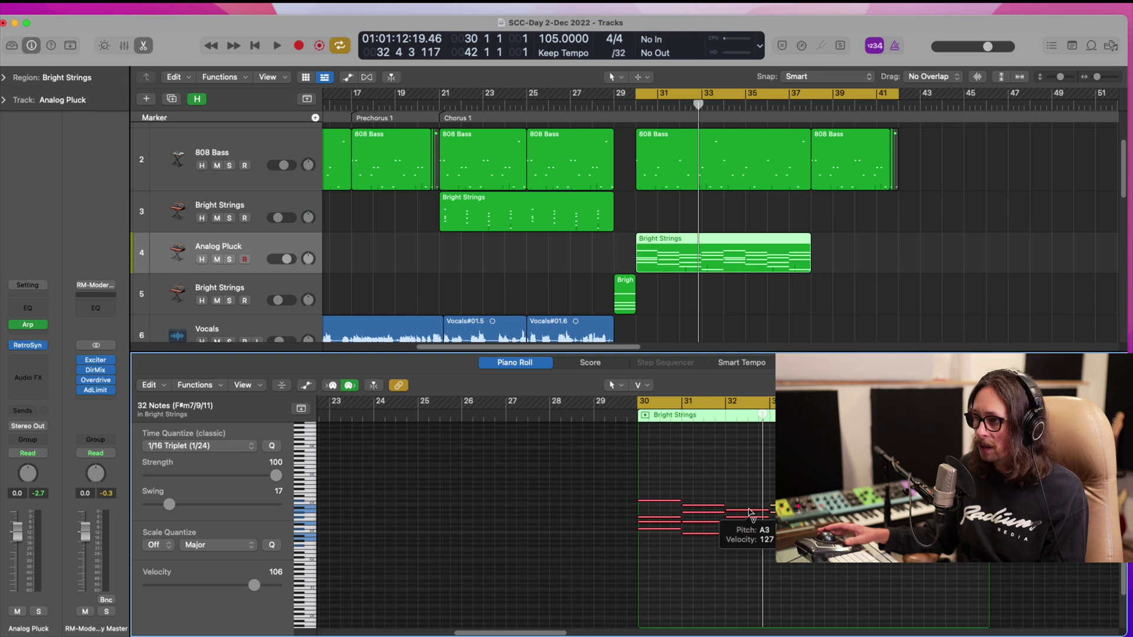
pyautogui.moveTo(750, 513); pyautogui.dragTo(763, 416)
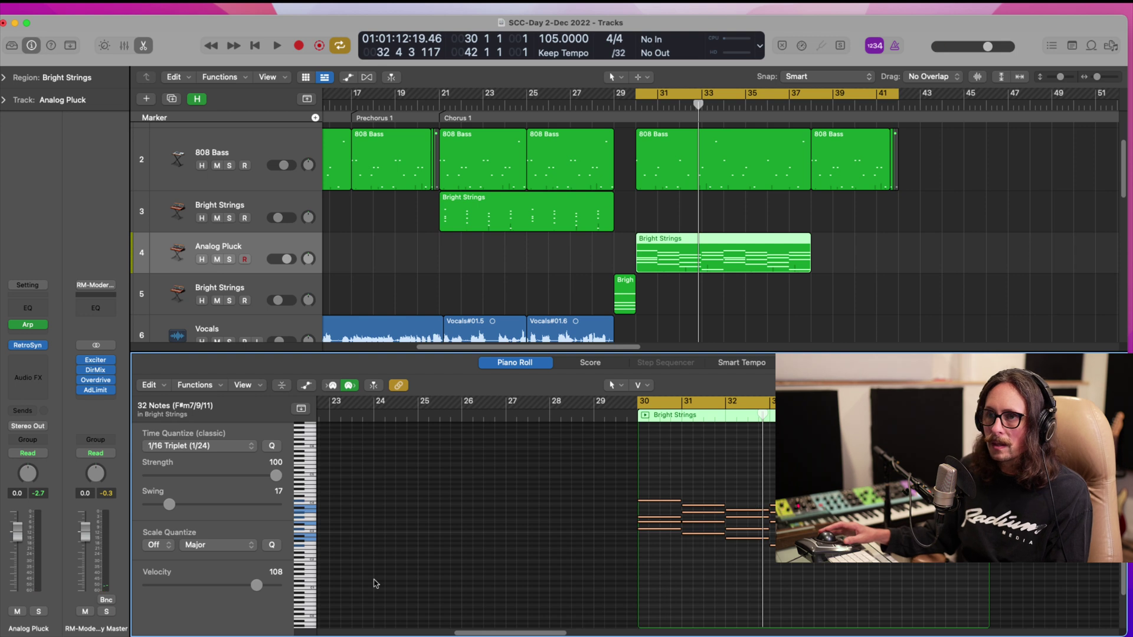
# - Change the Analog Pluck track's Retro Synth preset to Blippy Things and play back the section from bar 30
pyautogui.click(28, 345)
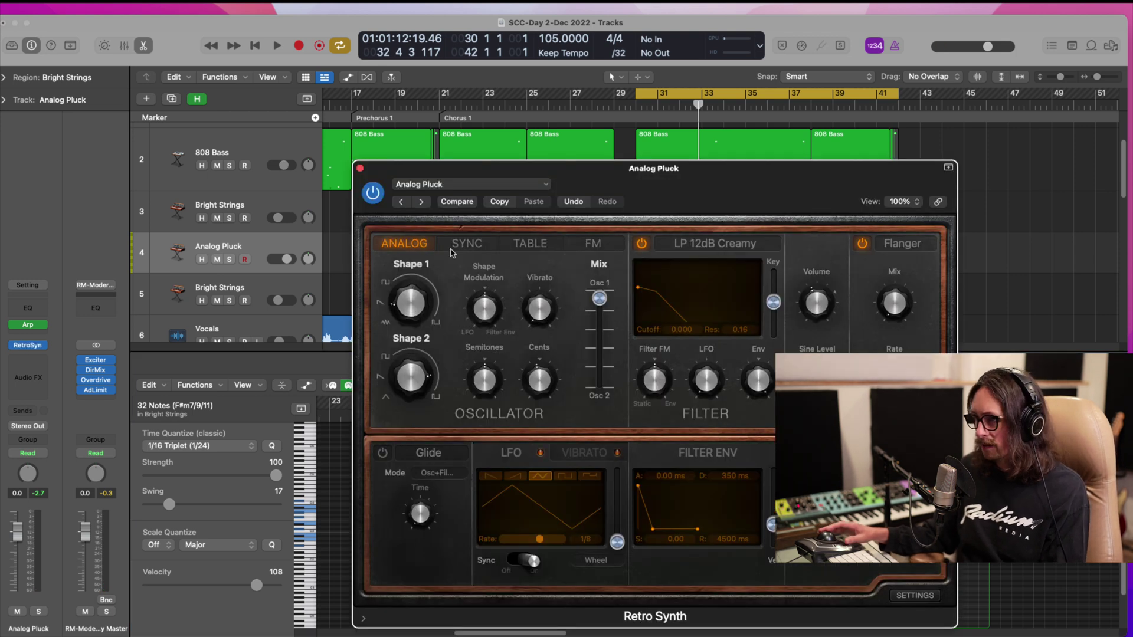
pyautogui.click(422, 202)
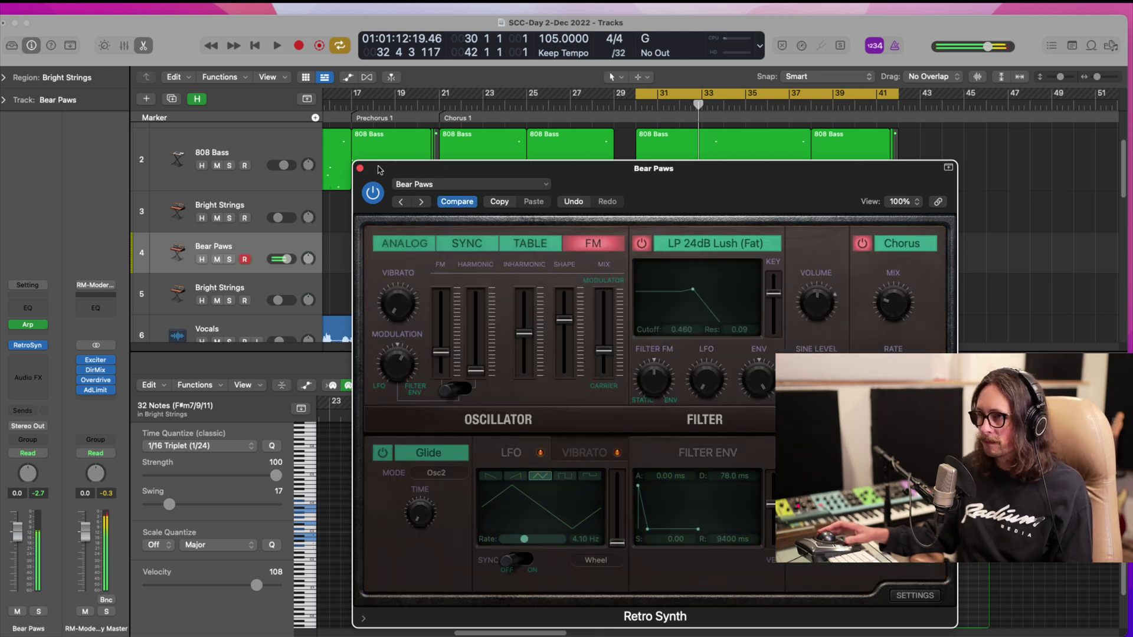
pyautogui.click(422, 202)
pyautogui.press('space')
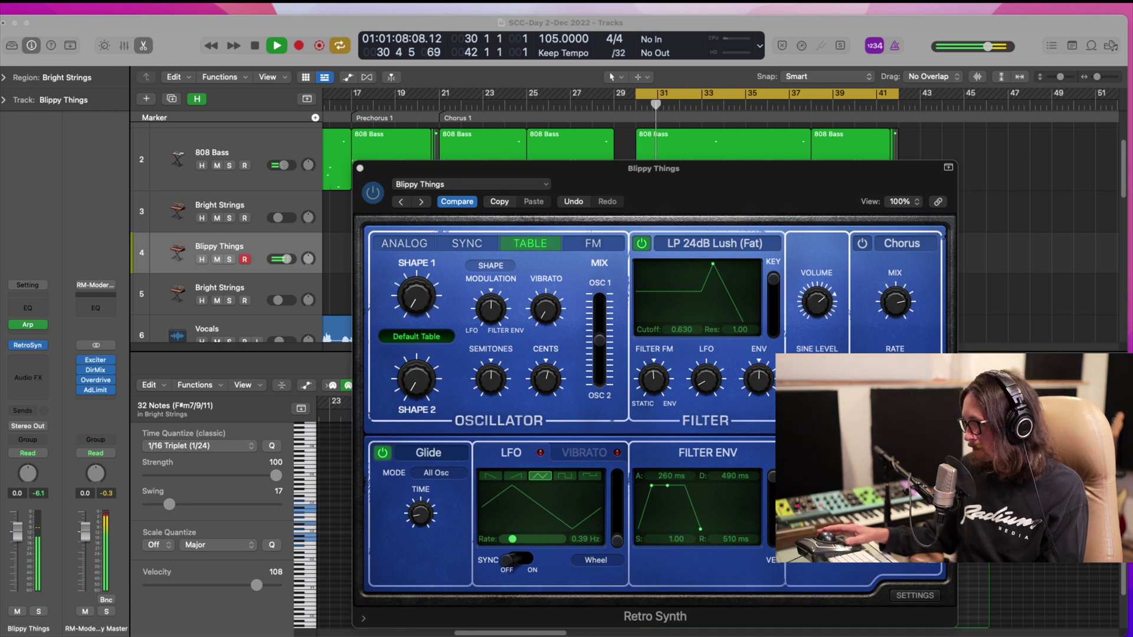
pyautogui.click(422, 261)
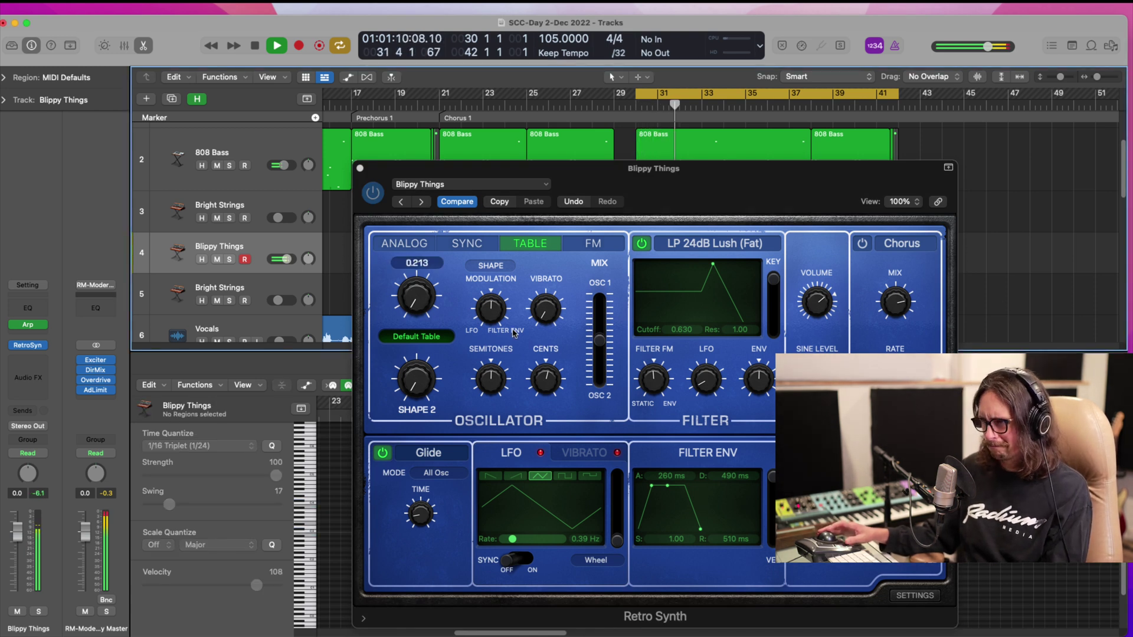
# - Lower the Retro Synth filter cutoff to about 0.462 with resonance 0.01 and turn on the Chorus effect
pyautogui.moveTo(713, 264); pyautogui.dragTo(700, 289)
pyautogui.moveTo(699, 292); pyautogui.dragTo(693, 293)
pyautogui.moveTo(422, 500)
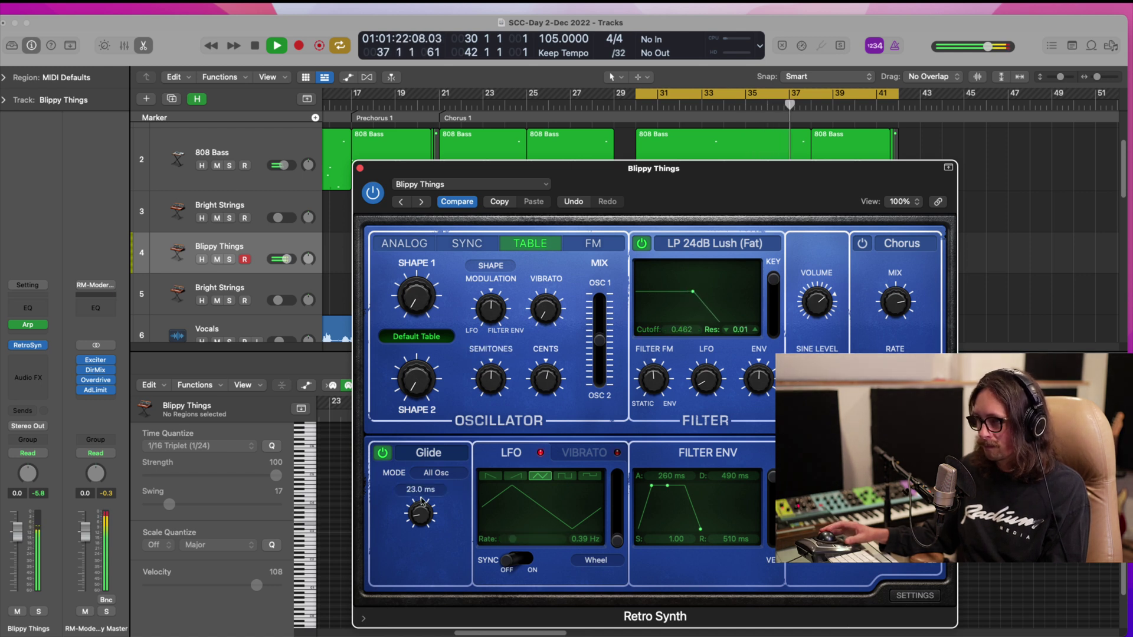
pyautogui.click(863, 250)
pyautogui.moveTo(897, 307)
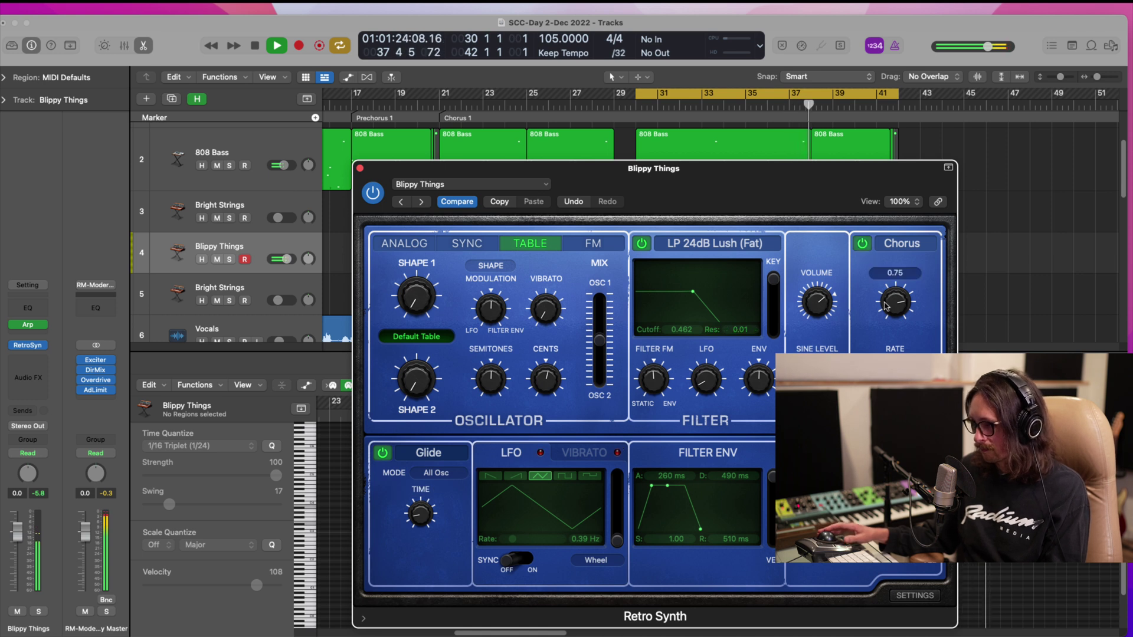
pyautogui.moveTo(896, 305); pyautogui.dragTo(896, 306)
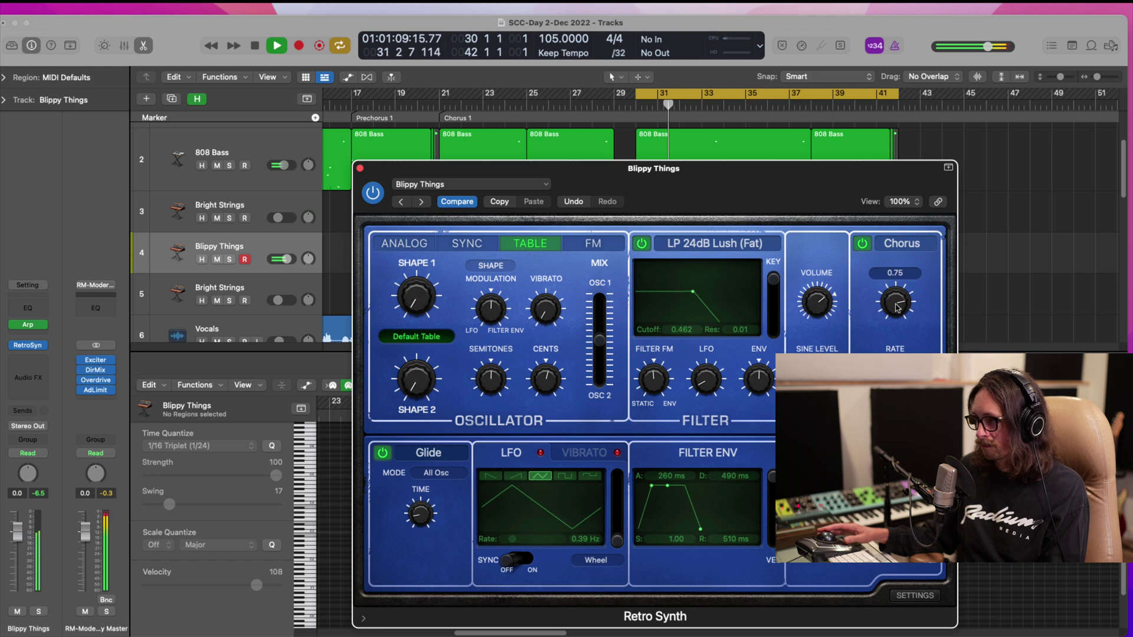
# - Audition the Sync, Analog, FM and Table oscillator types during playback and switch back to Sync
pyautogui.click(466, 243)
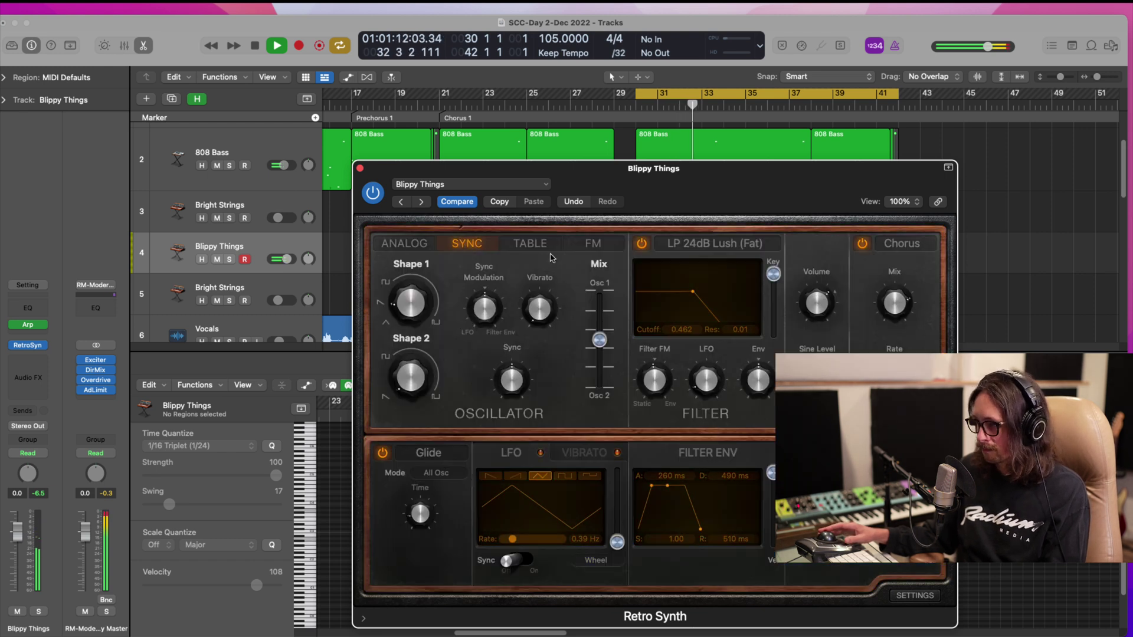
pyautogui.click(413, 246)
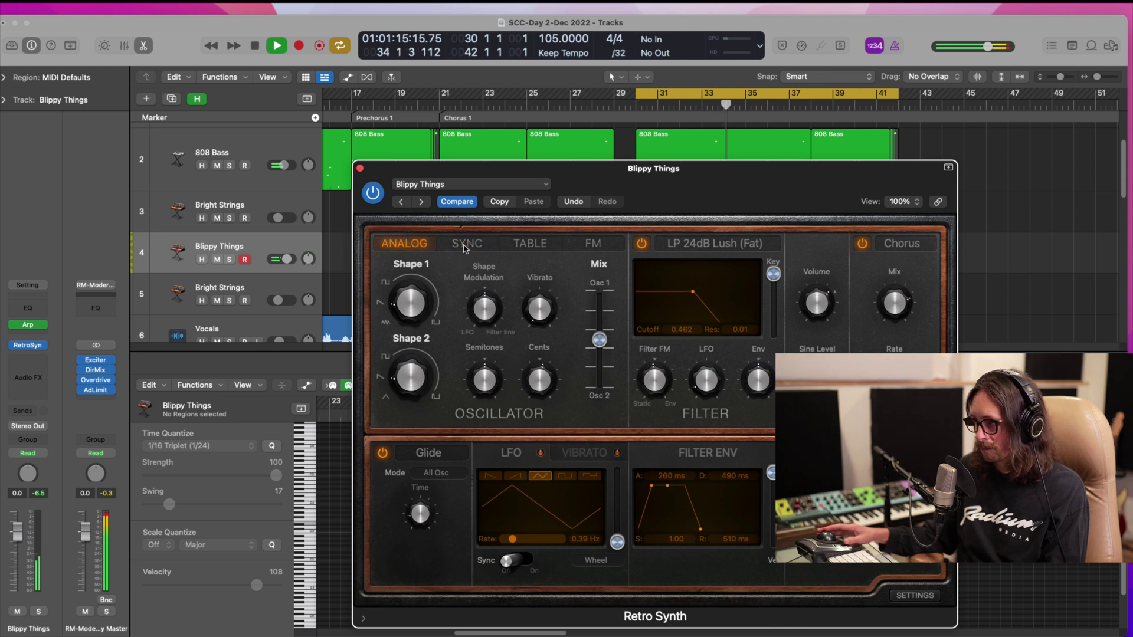
pyautogui.click(596, 245)
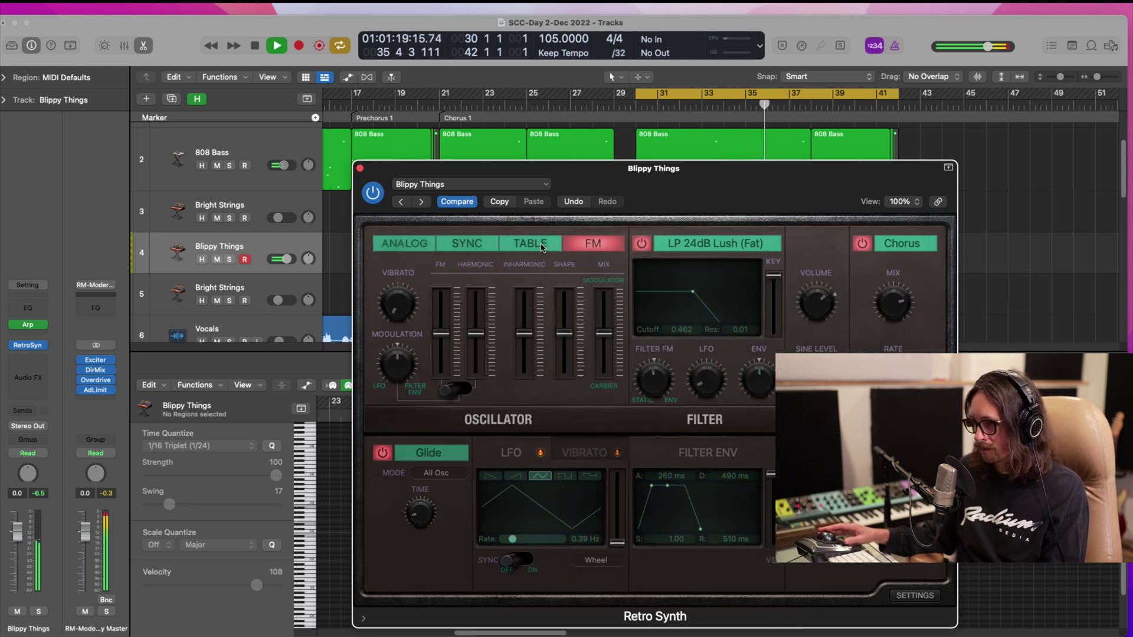
pyautogui.click(541, 246)
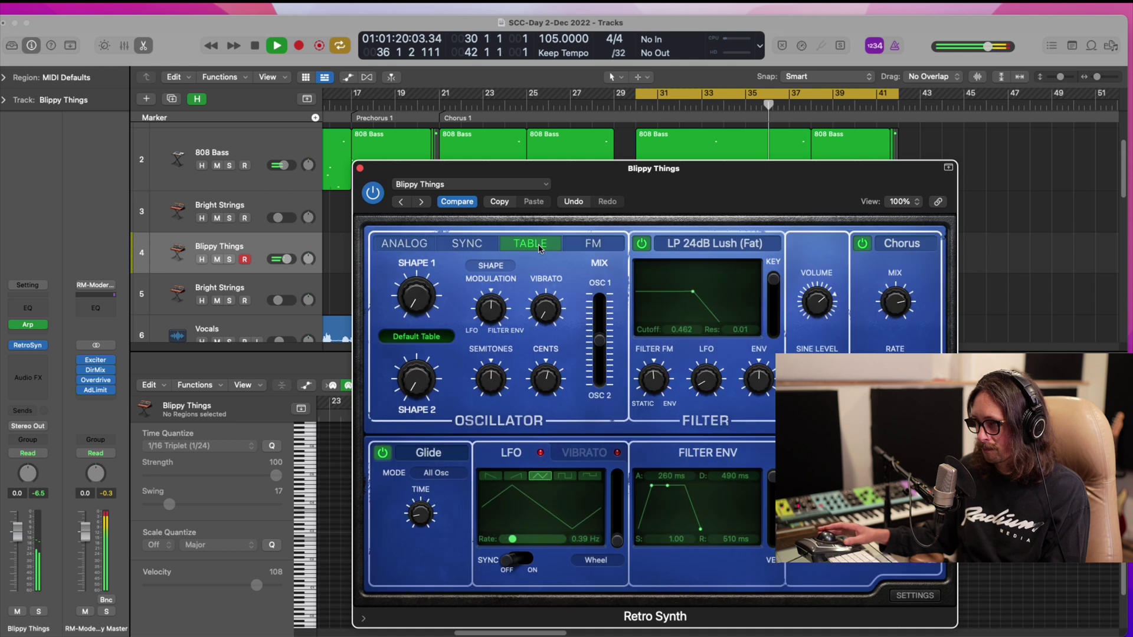
pyautogui.click(478, 246)
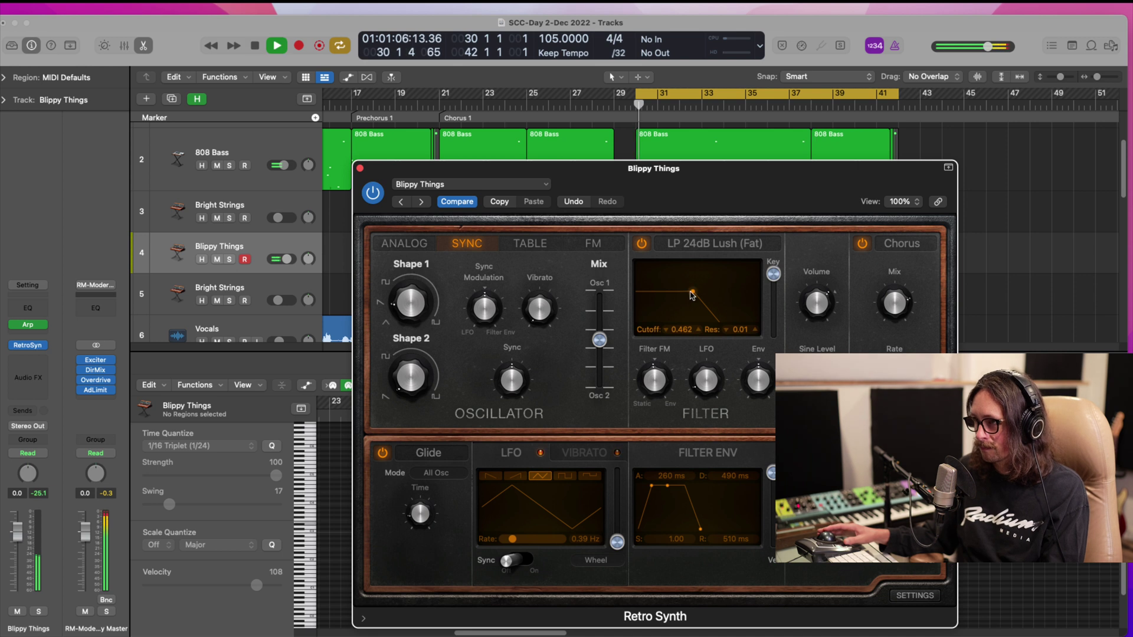
# - Set the filter cutoff to about 0.498 with resonance 0.07 and adjust the Shape 1 and Shape 2 controls of the oscillator
pyautogui.moveTo(693, 292); pyautogui.dragTo(697, 292)
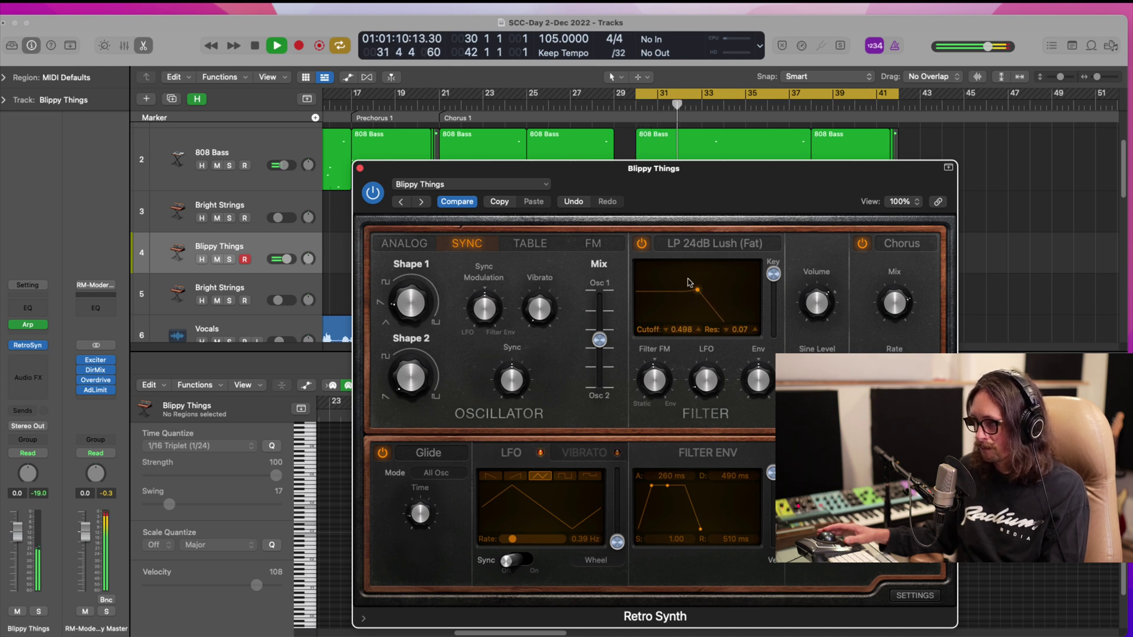
pyautogui.moveTo(414, 319); pyautogui.dragTo(413, 331)
pyautogui.moveTo(413, 373); pyautogui.dragTo(413, 384)
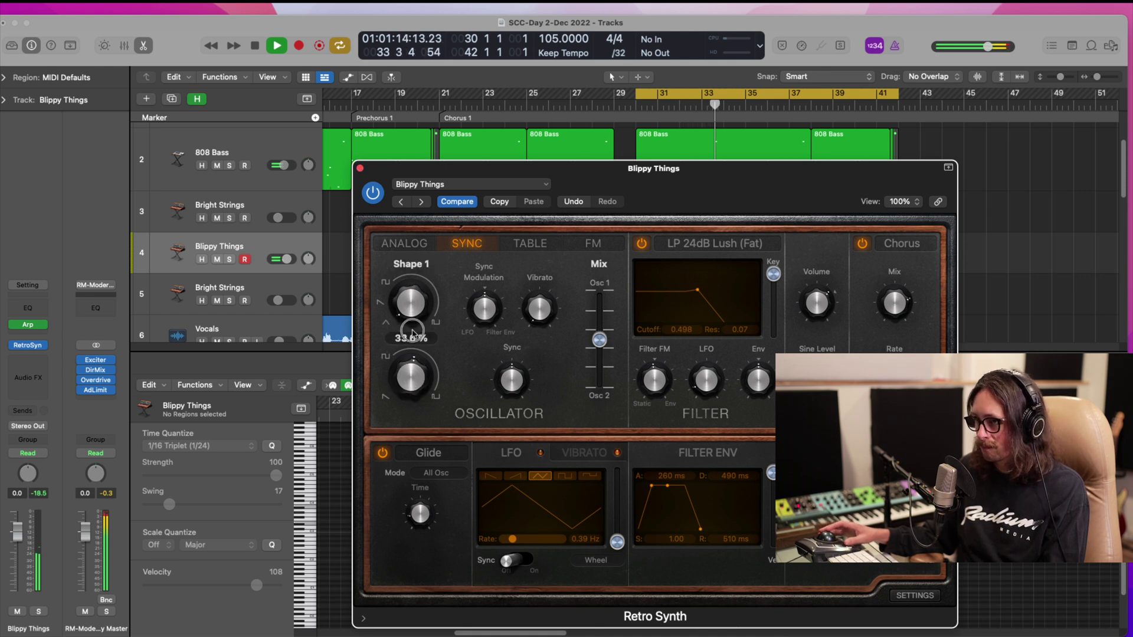
pyautogui.moveTo(410, 309); pyautogui.dragTo(409, 308)
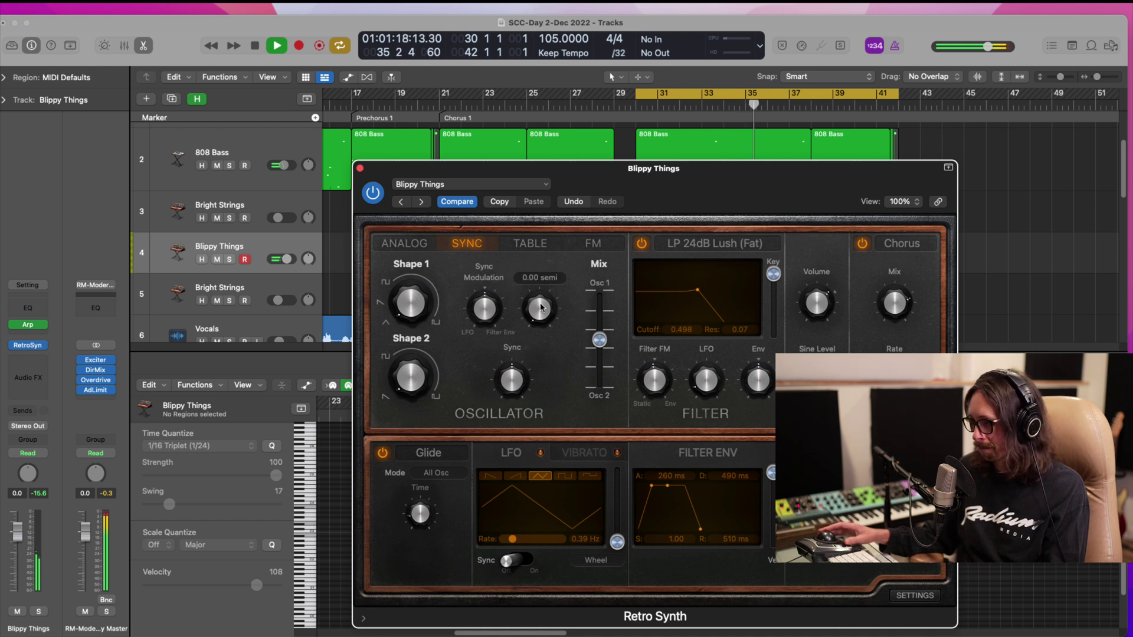
# - Switch the oscillator type to Analog, stop playback and close the Retro Synth
pyautogui.click(404, 243)
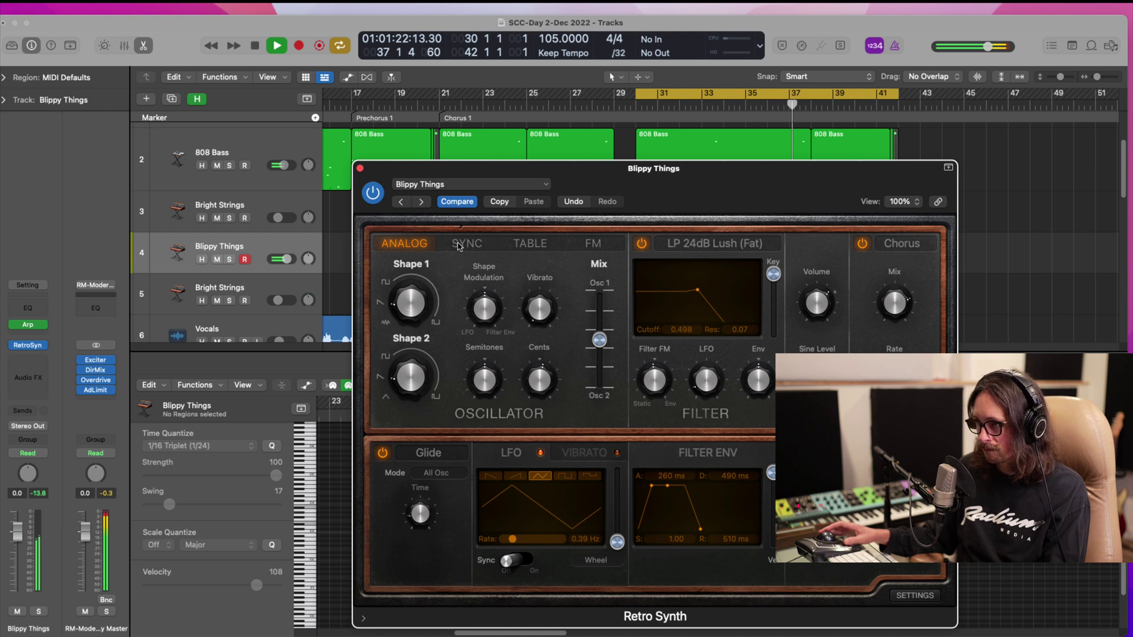
pyautogui.press('space')
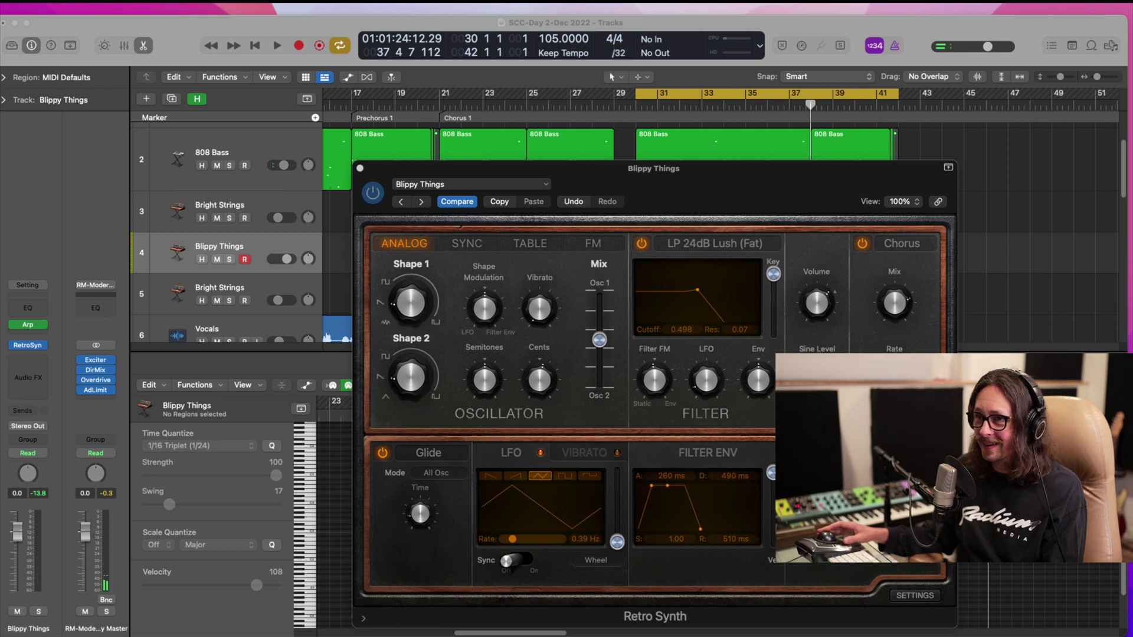
pyautogui.click(292, 248)
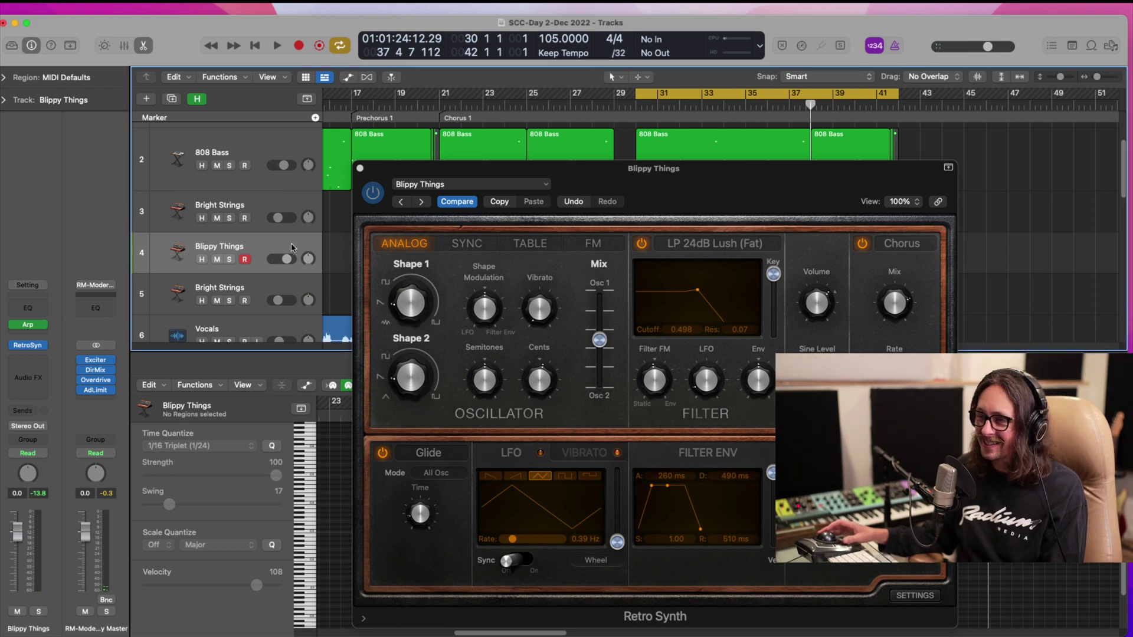
pyautogui.click(360, 169)
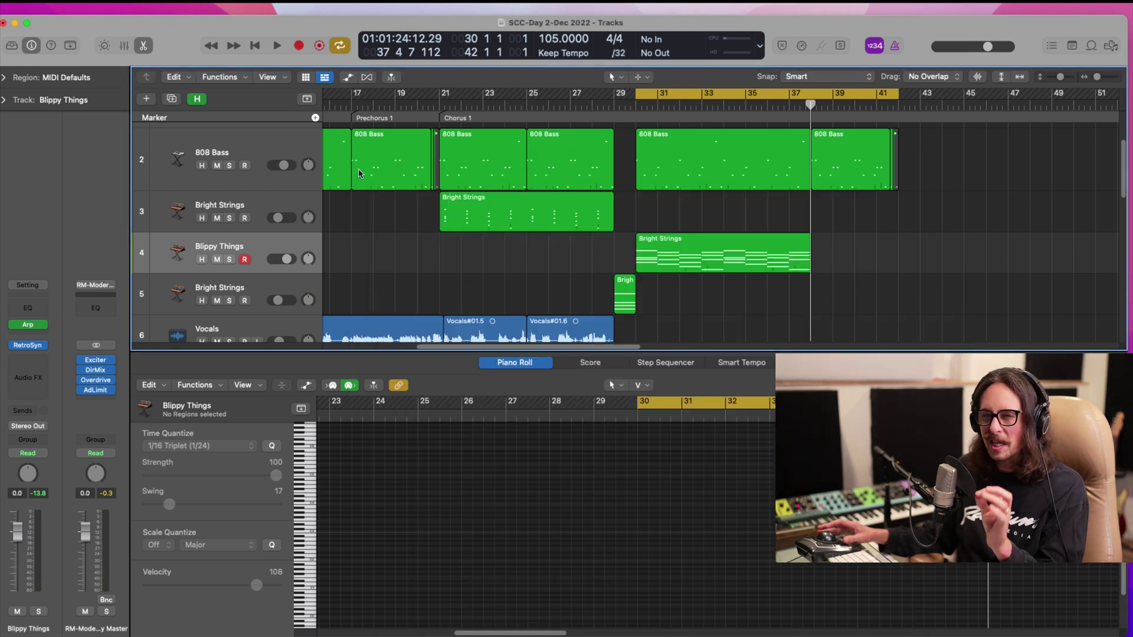
# - Open the Arpeggiator on the Blippy Things track, play the section and raise the note length to 92 %
pyautogui.click(27, 325)
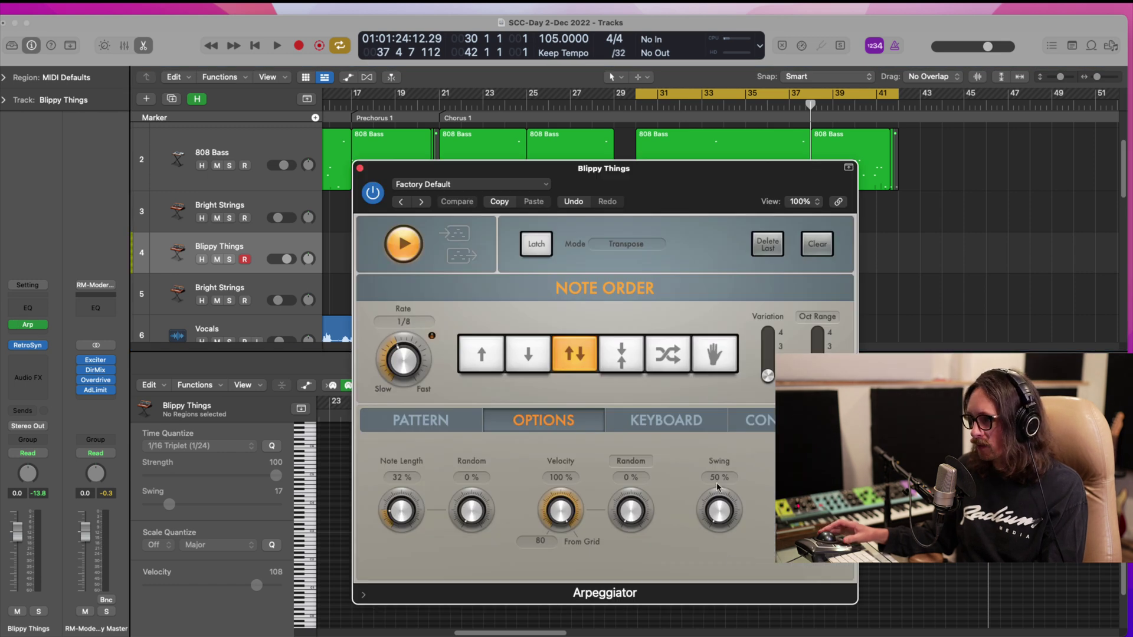
pyautogui.moveTo(403, 513); pyautogui.dragTo(407, 501)
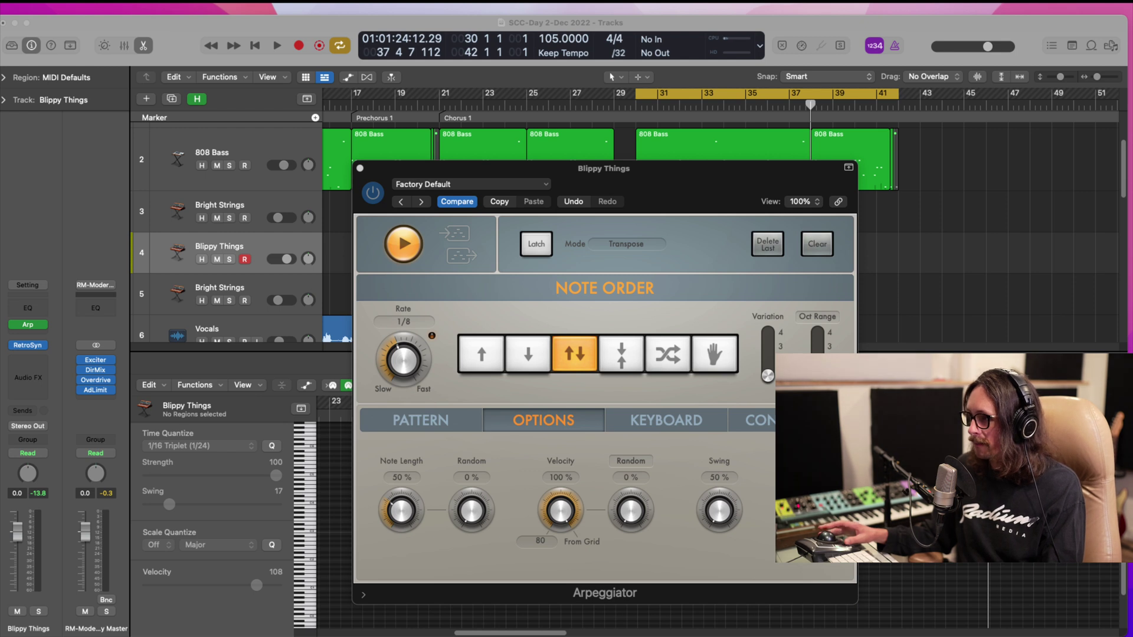
pyautogui.click(470, 311)
pyautogui.press('space')
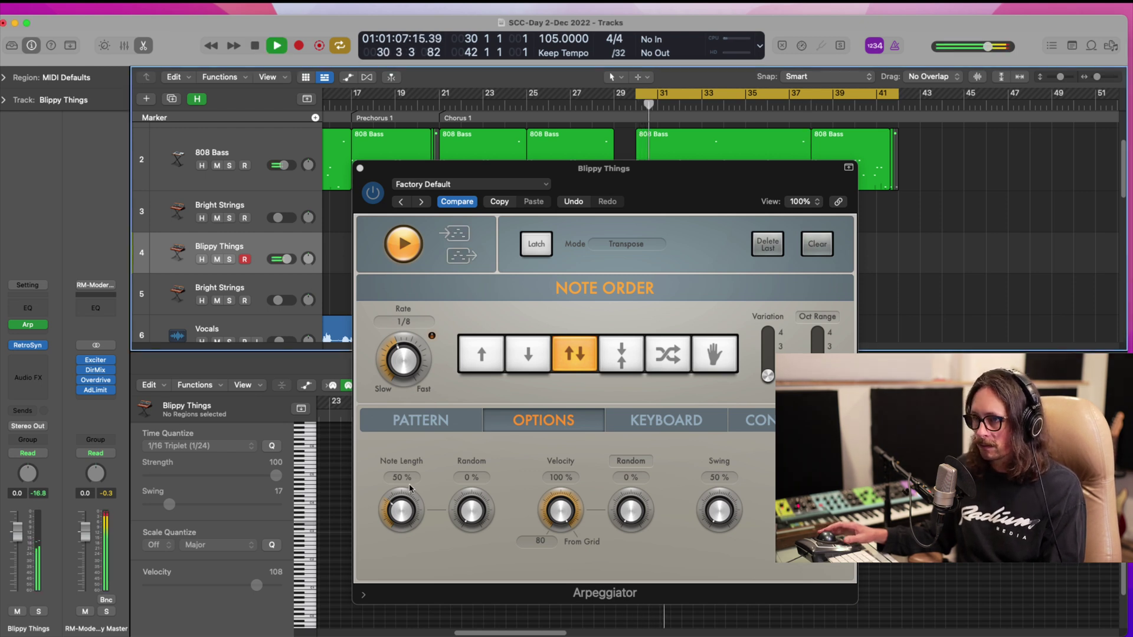
pyautogui.moveTo(404, 509); pyautogui.dragTo(413, 474)
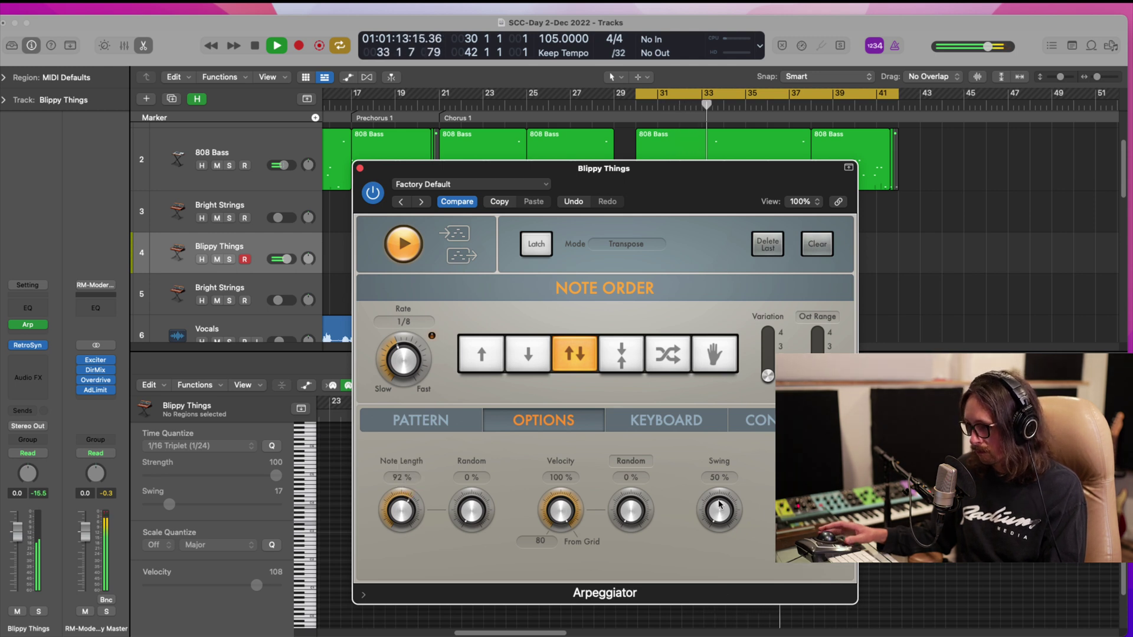
# - Try a swing of about 70 % in the Arpeggiator and audition the outside-in note order before returning to up/down
pyautogui.moveTo(720, 508)
pyautogui.mouseDown()
pyautogui.moveTo(725, 485)
pyautogui.moveTo(718, 515)
pyautogui.mouseUp()
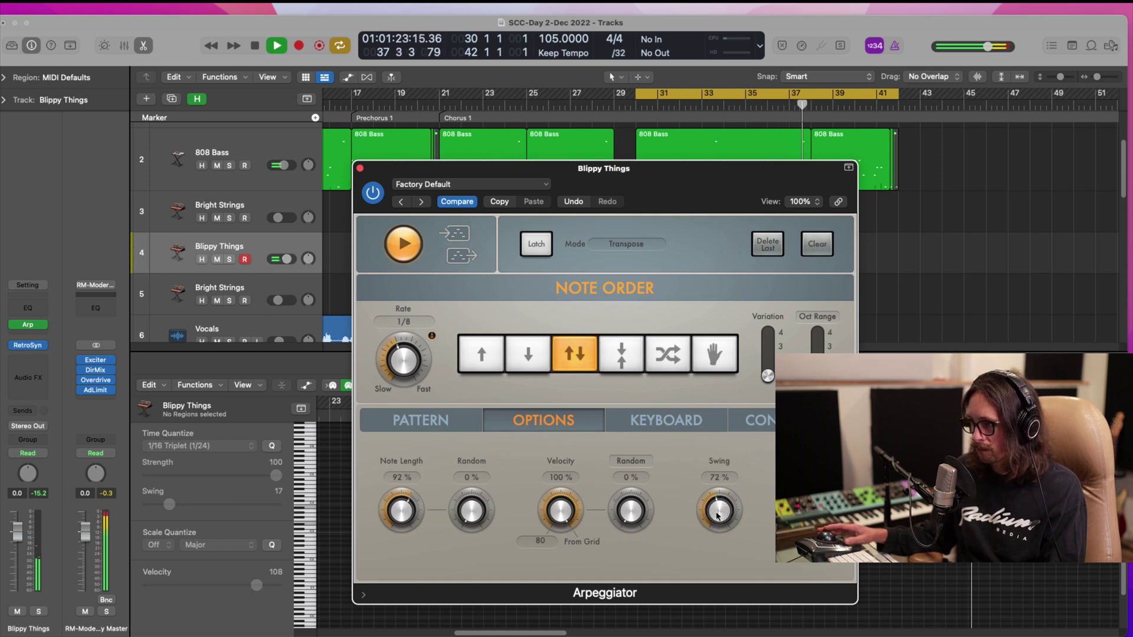
pyautogui.press('space')
pyautogui.press('space')
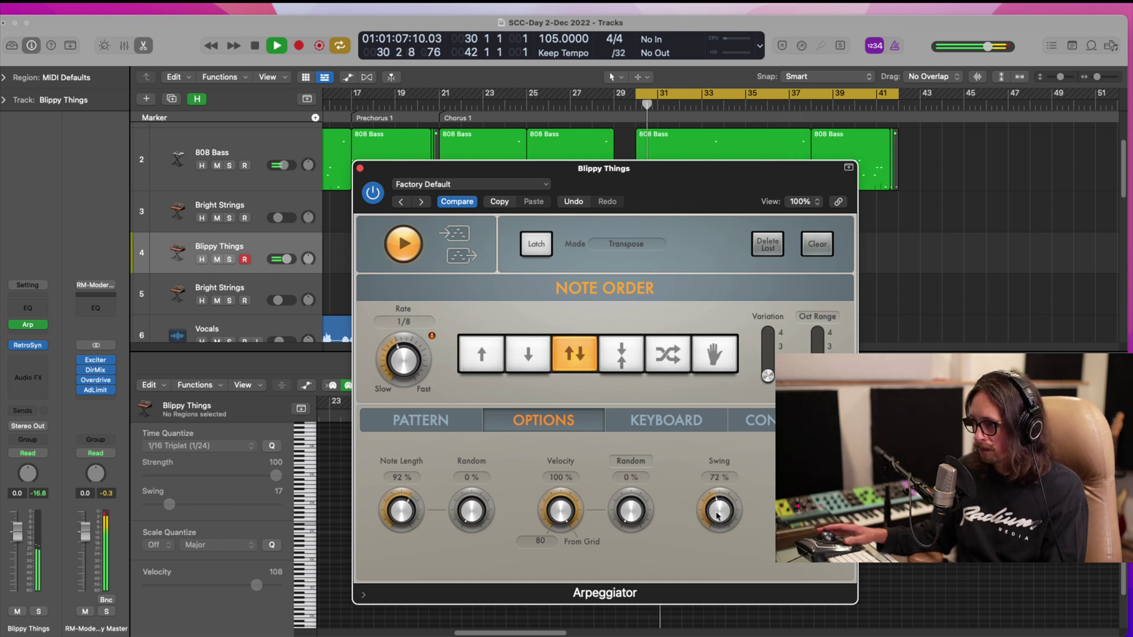
pyautogui.moveTo(718, 516); pyautogui.dragTo(717, 518)
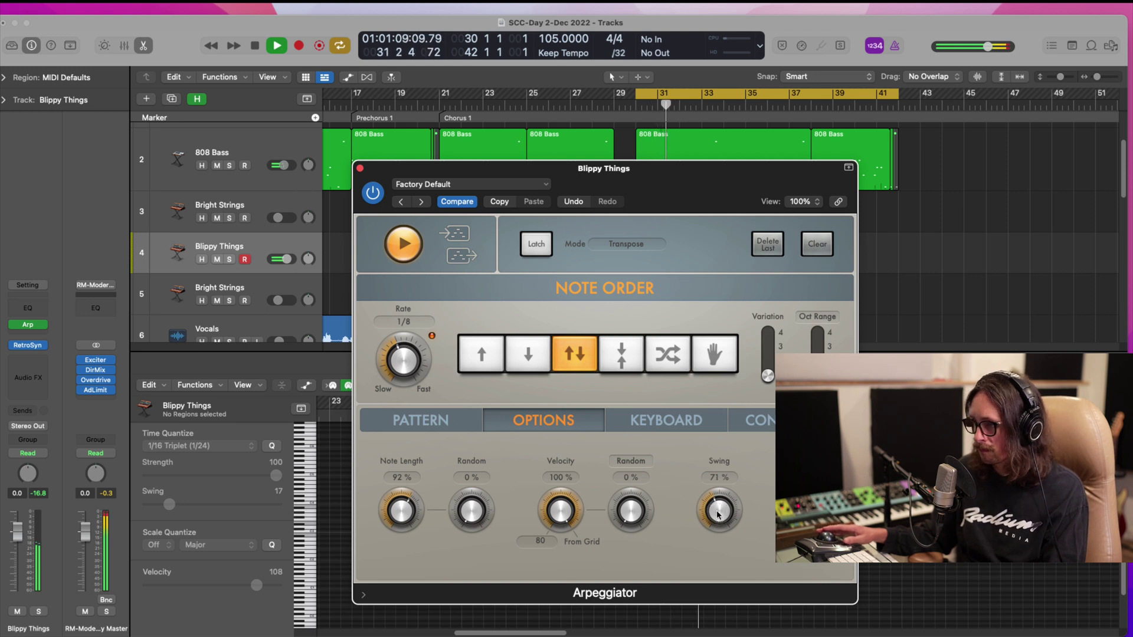
pyautogui.click(633, 370)
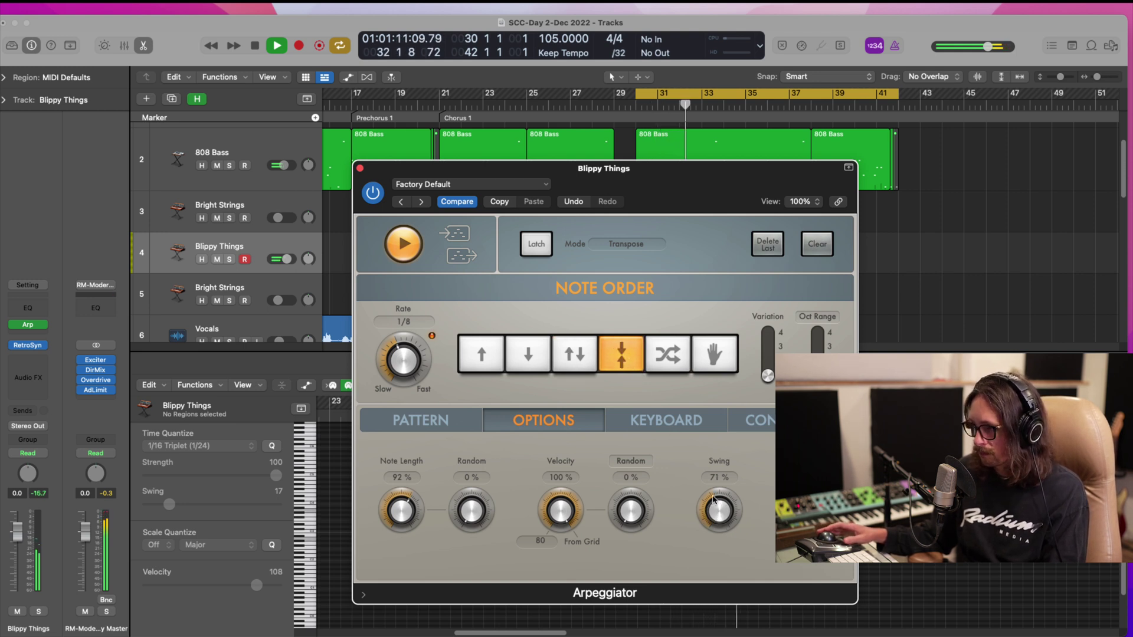
pyautogui.click(585, 363)
pyautogui.moveTo(721, 511)
pyautogui.mouseDown()
pyautogui.moveTo(719, 520)
pyautogui.moveTo(726, 510)
pyautogui.mouseUp()
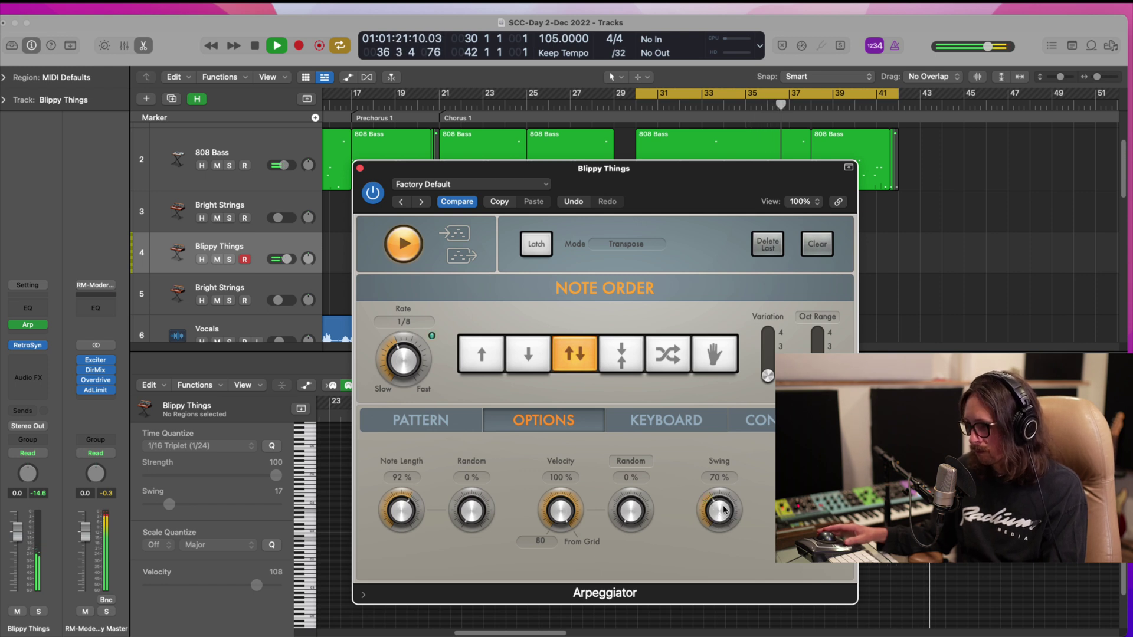
# - Set the Arpeggiator's note length to 60 % and swing to 50 %, comparing the outside-in order but keeping up/down
pyautogui.moveTo(407, 506); pyautogui.dragTo(404, 513)
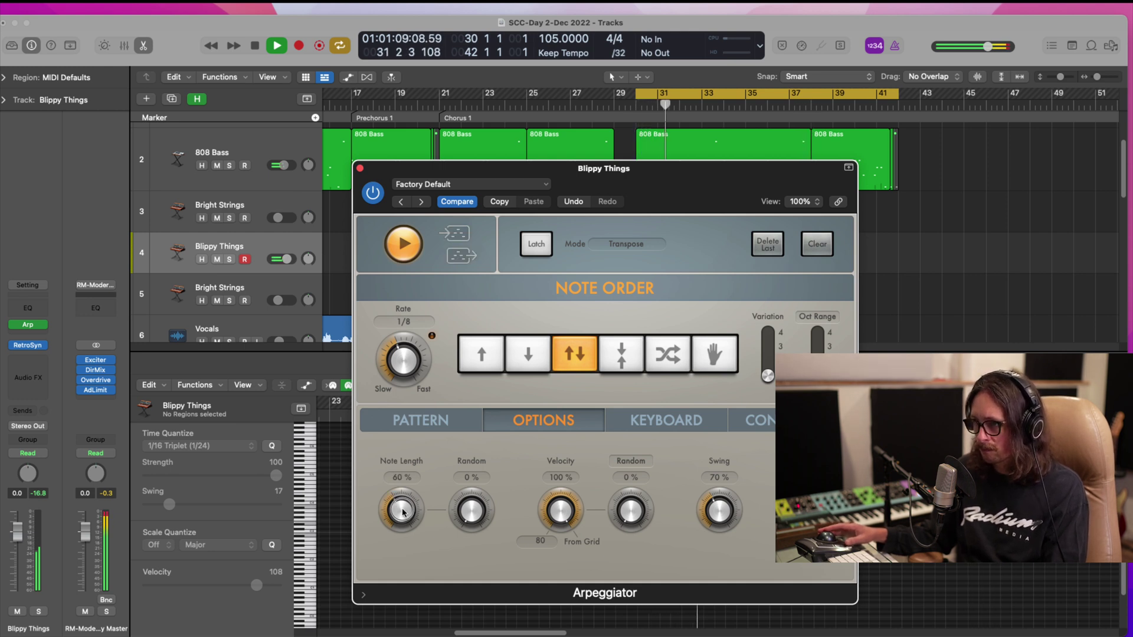
pyautogui.click(359, 168)
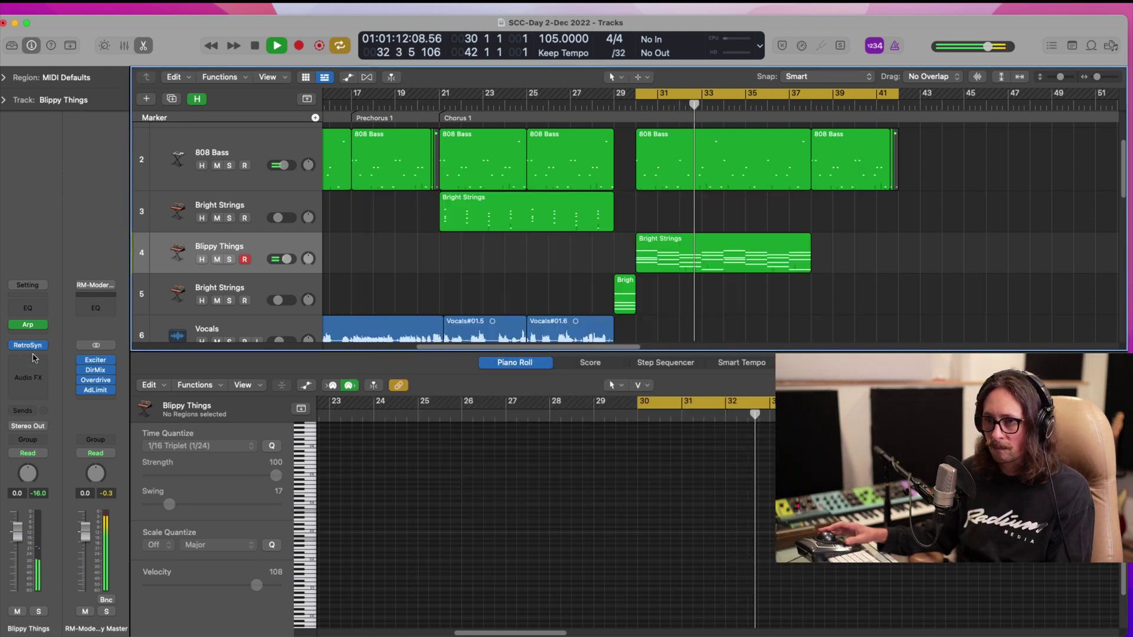
pyautogui.click(28, 324)
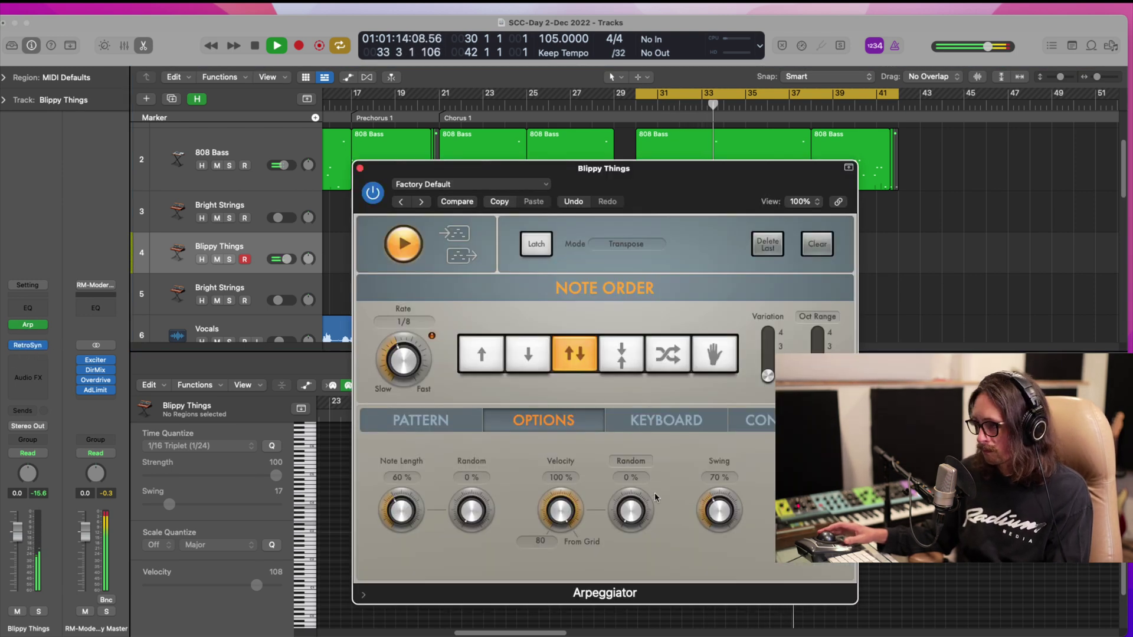
pyautogui.moveTo(719, 511); pyautogui.dragTo(715, 563)
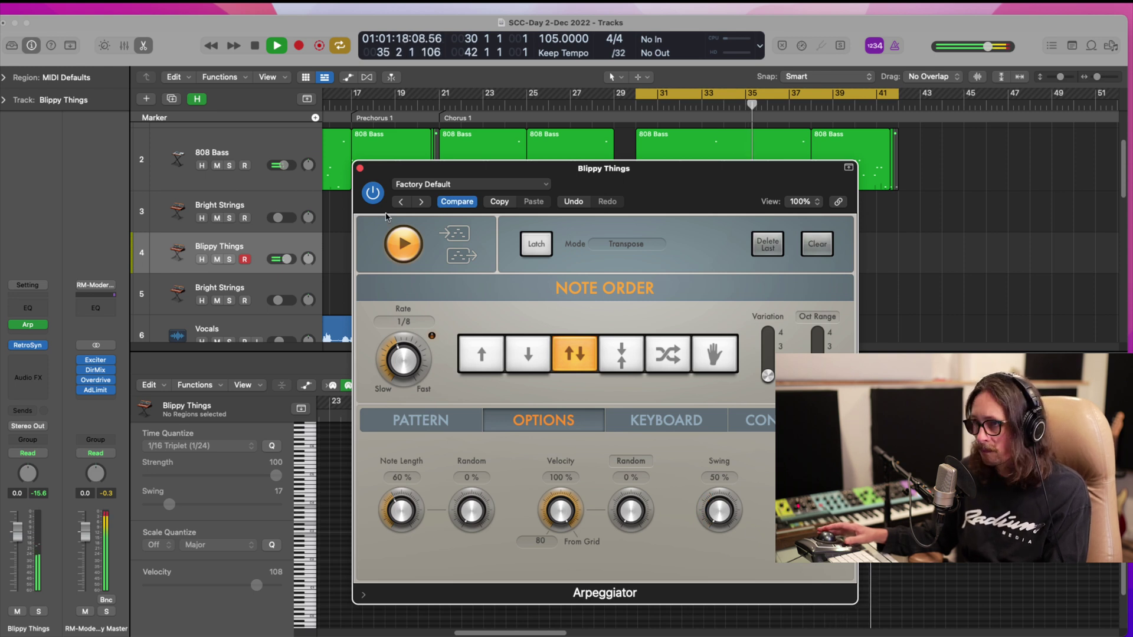
pyautogui.click(617, 354)
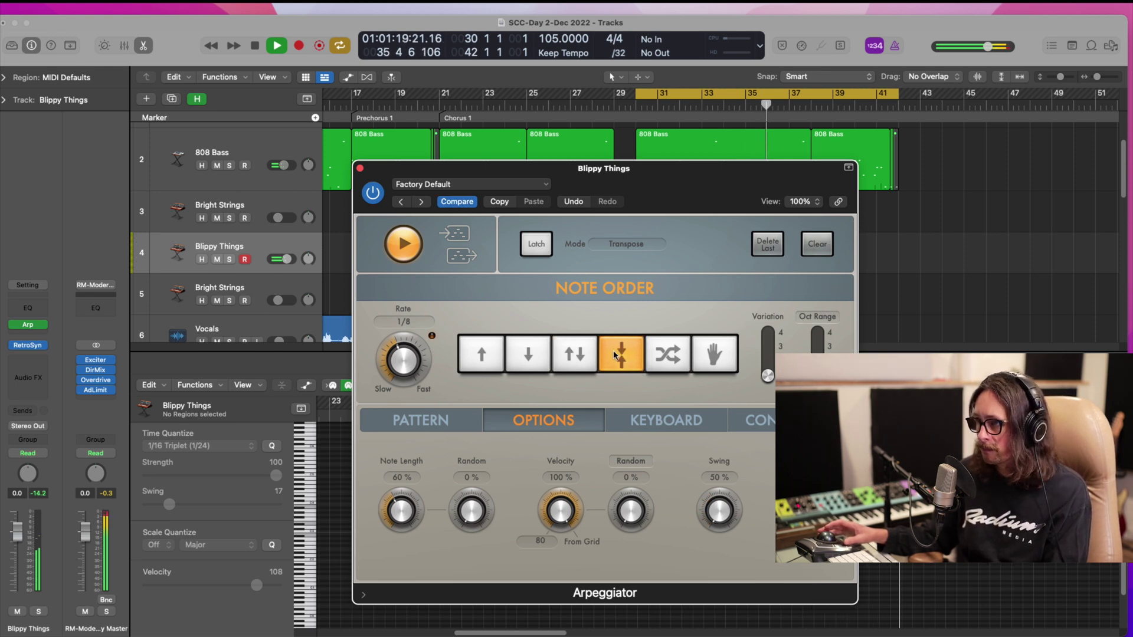
pyautogui.click(566, 352)
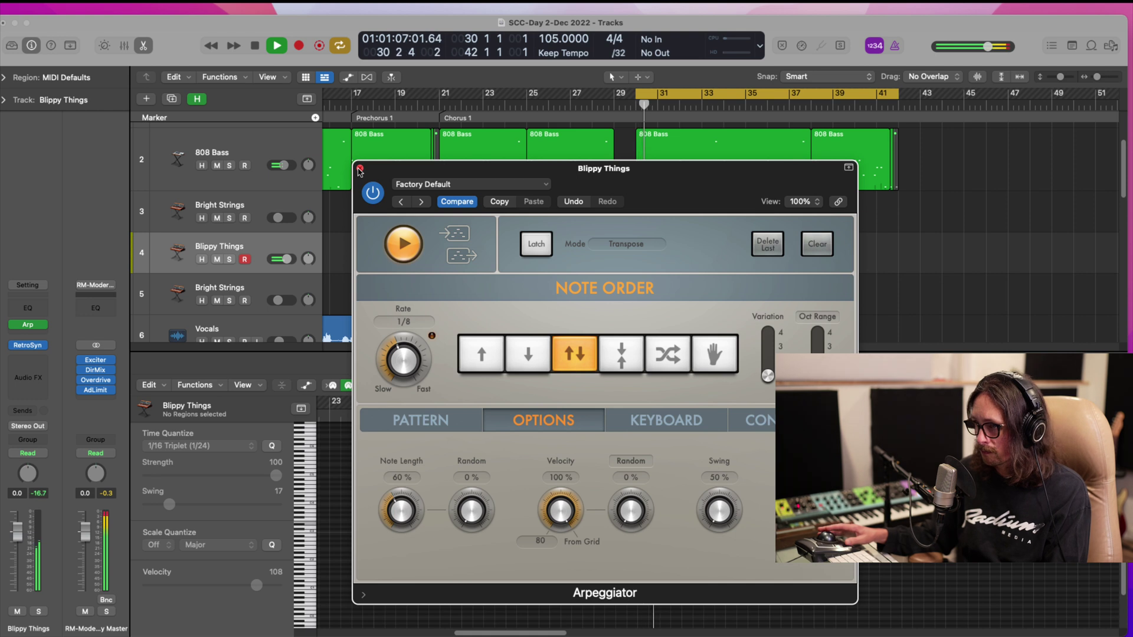
# - Extend the Arpeggiator's grid pattern to eight steps with alternating louder and softer velocities, evening out the louder odd-numbered steps
pyautogui.click(428, 433)
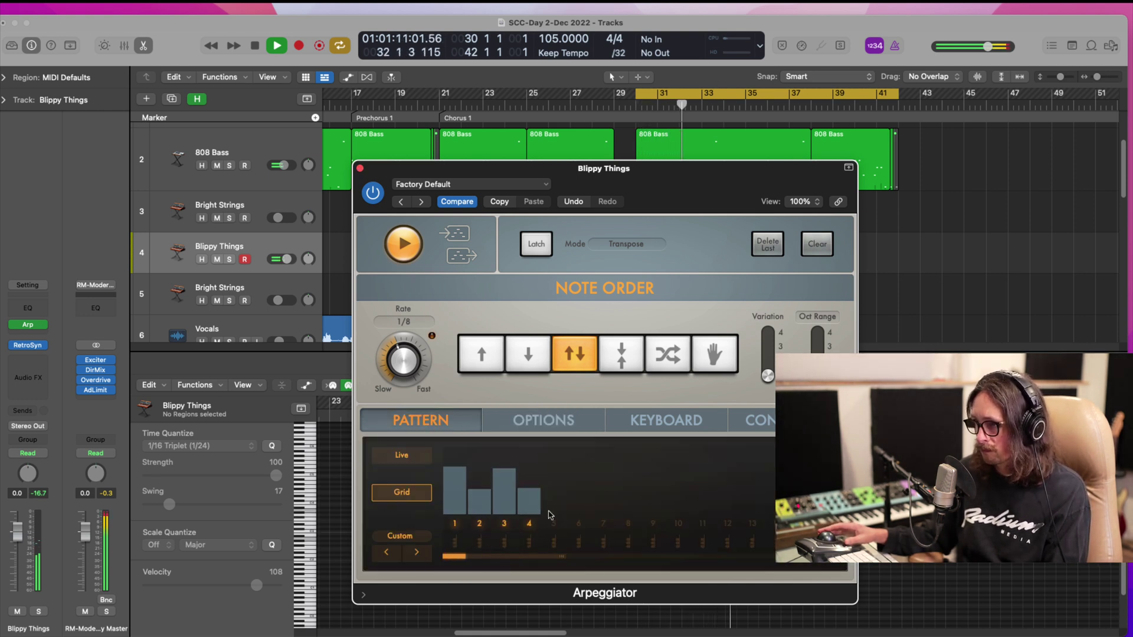
pyautogui.click(556, 487)
pyautogui.moveTo(555, 488)
pyautogui.mouseDown()
pyautogui.moveTo(551, 506)
pyautogui.moveTo(581, 509)
pyautogui.moveTo(578, 533)
pyautogui.mouseUp()
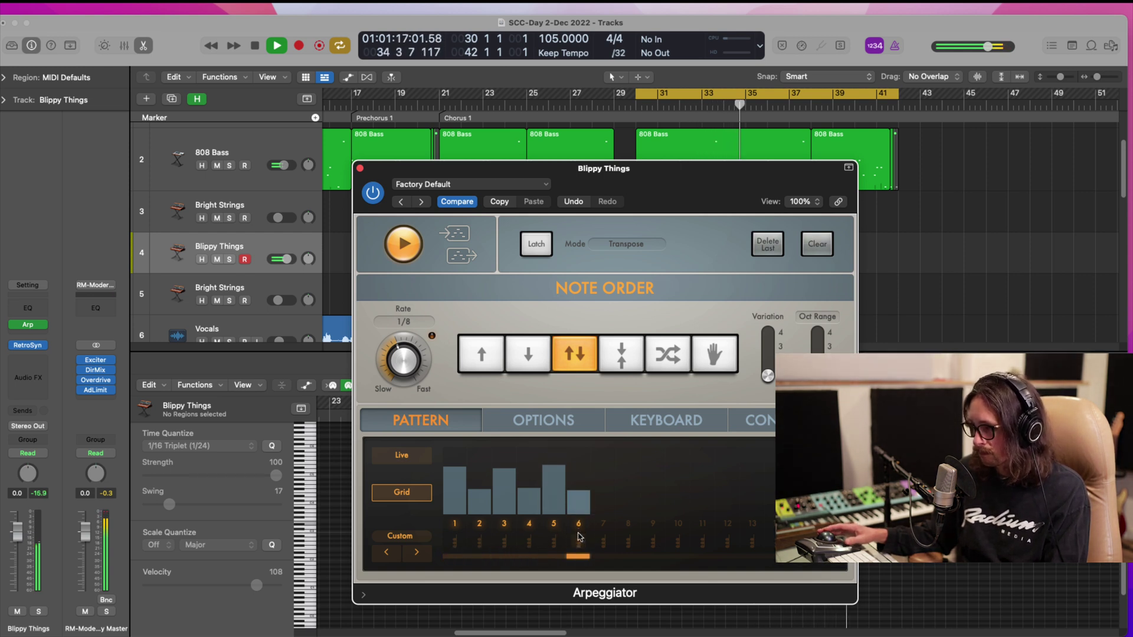
pyautogui.click(577, 496)
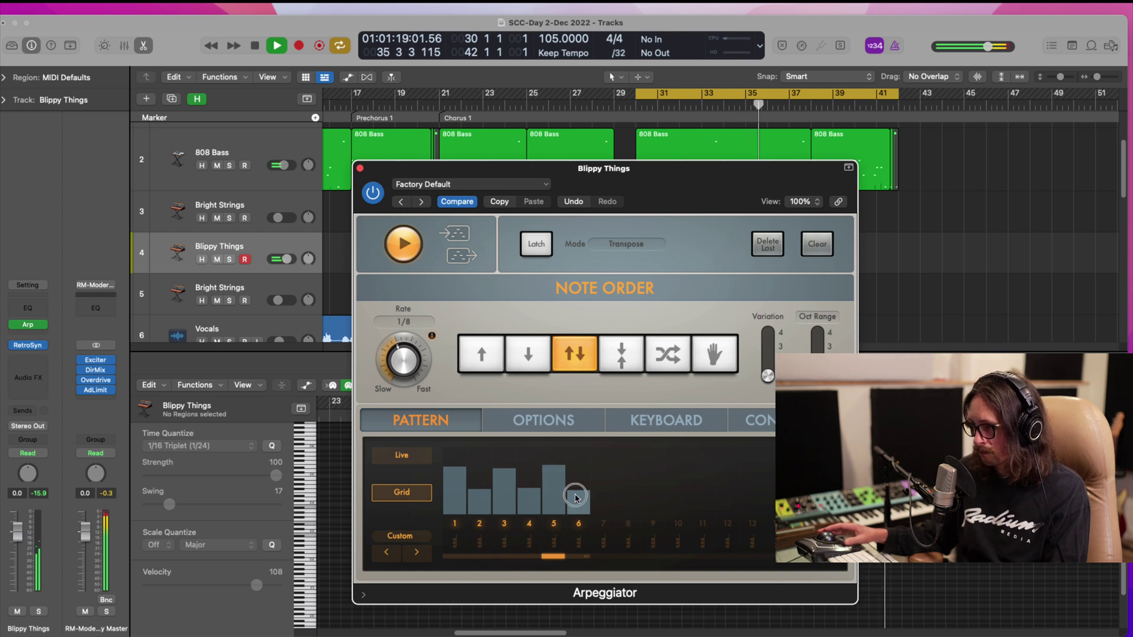
pyautogui.click(586, 494)
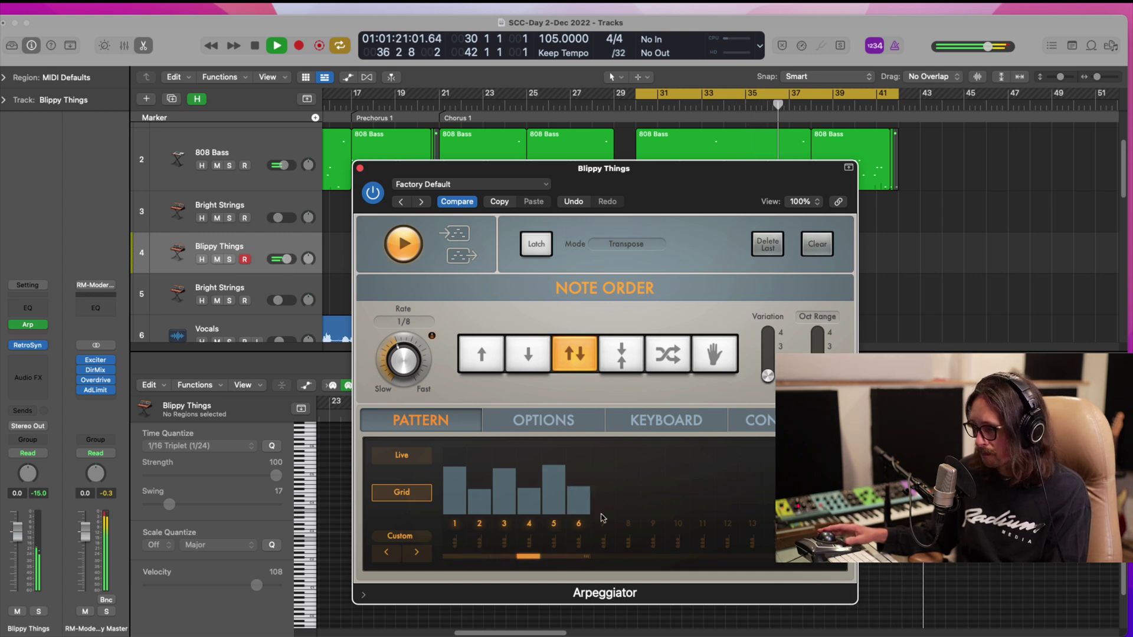
pyautogui.moveTo(602, 497); pyautogui.dragTo(626, 525)
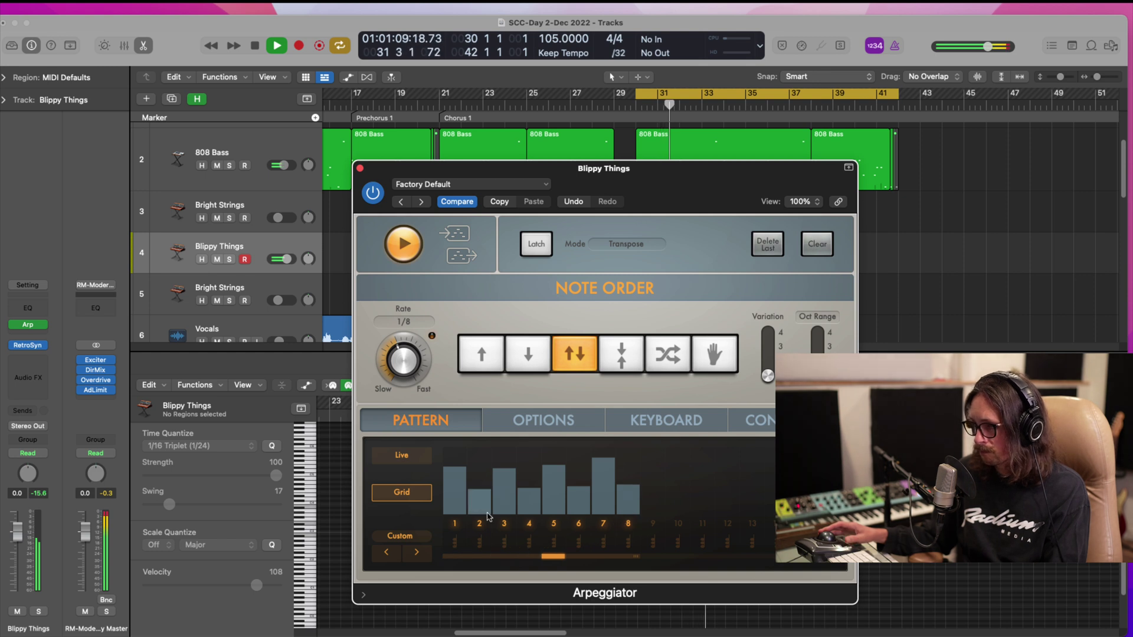
pyautogui.moveTo(461, 474); pyautogui.dragTo(604, 480)
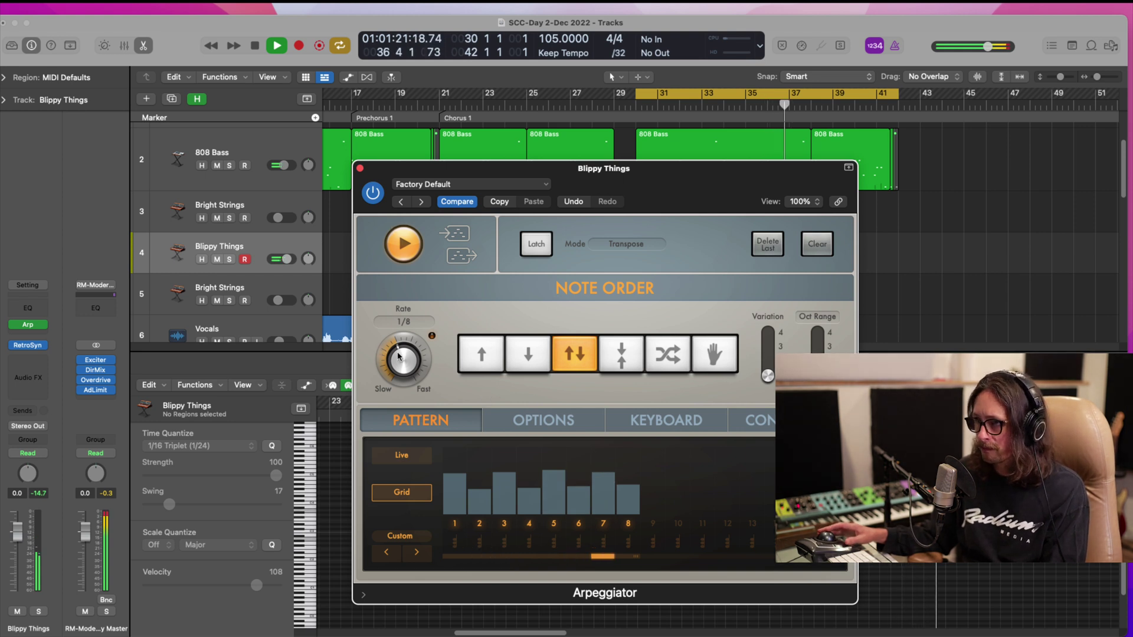
# - Try the 1/4 triplet rate in the Arpeggiator, return it to 1/8, replay from bar 30 and hide the plug-in
pyautogui.moveTo(403, 361); pyautogui.dragTo(400, 363)
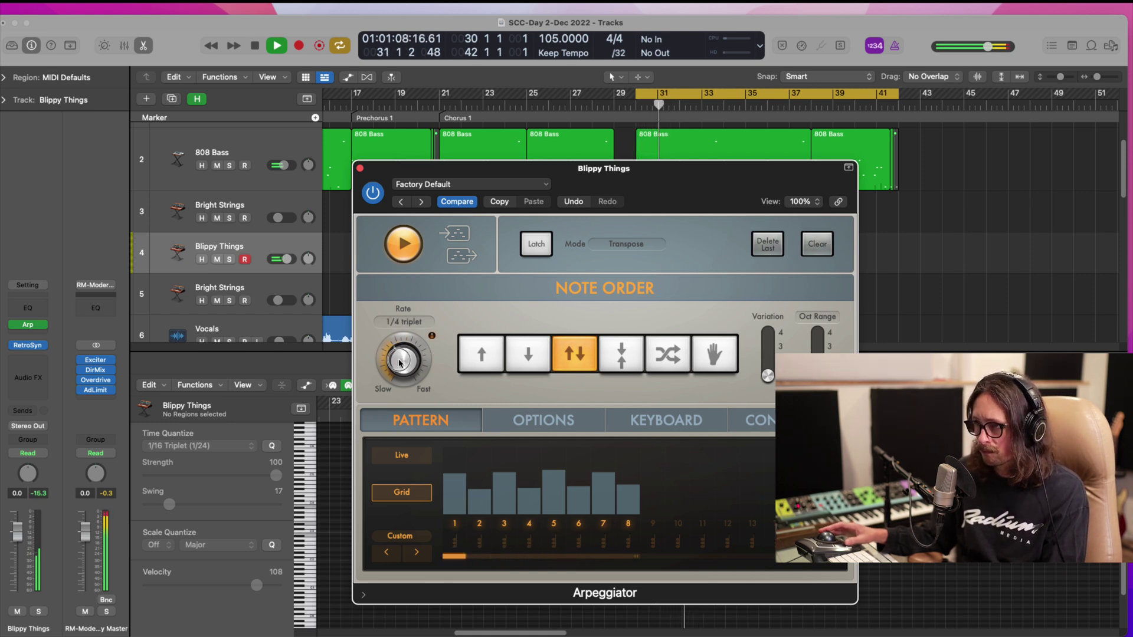
pyautogui.moveTo(399, 363); pyautogui.dragTo(400, 355)
pyautogui.press('space')
pyautogui.press('space')
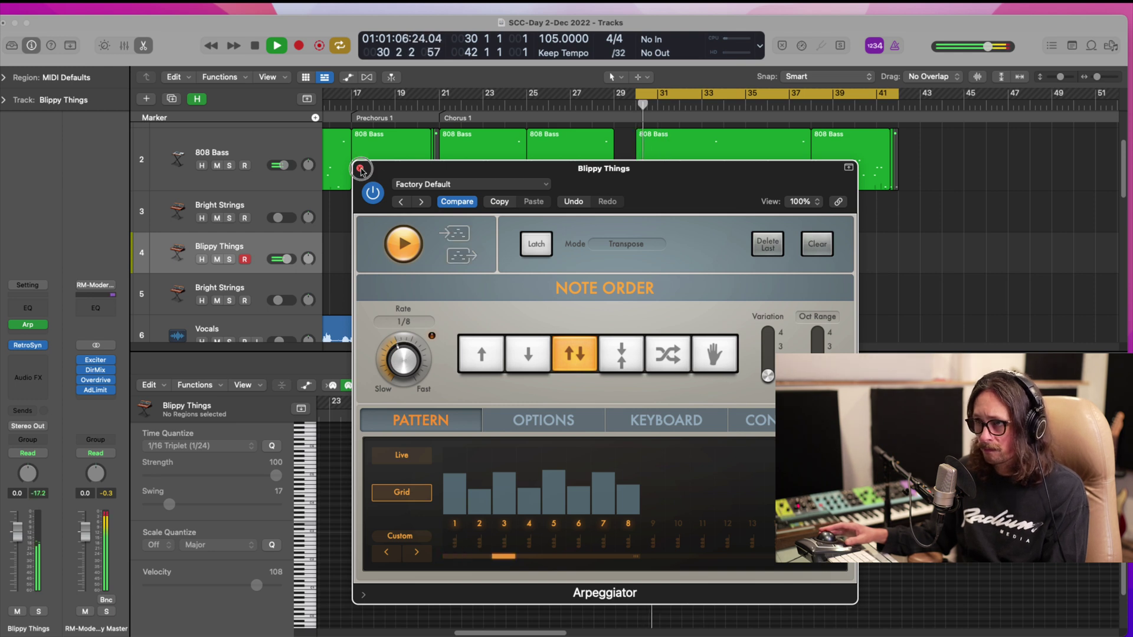
pyautogui.press('v')
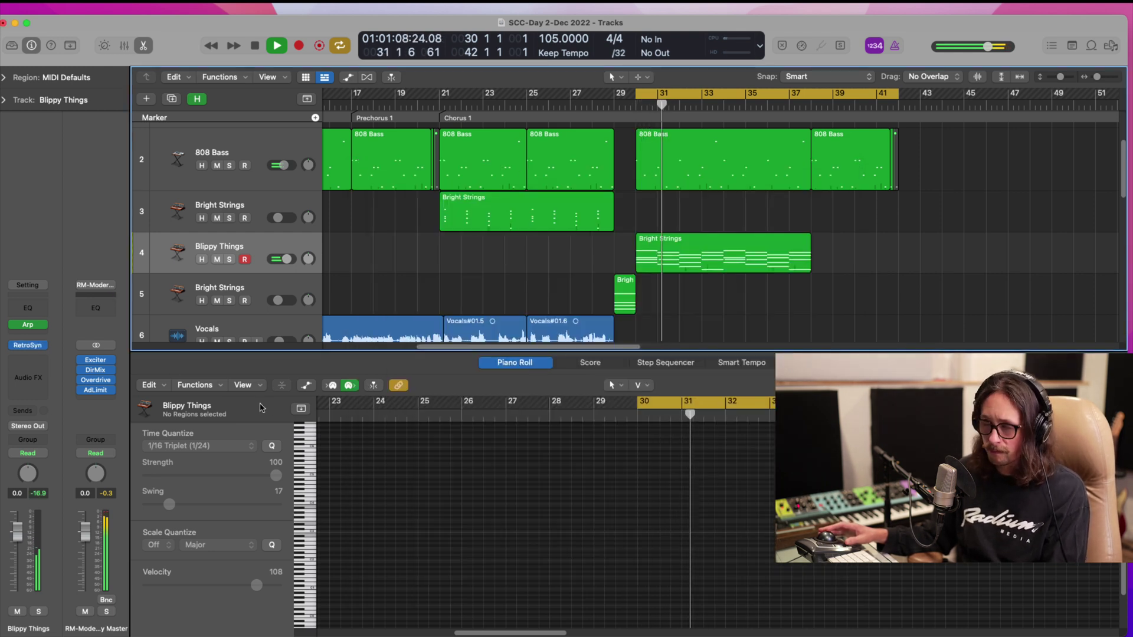
pyautogui.press('space')
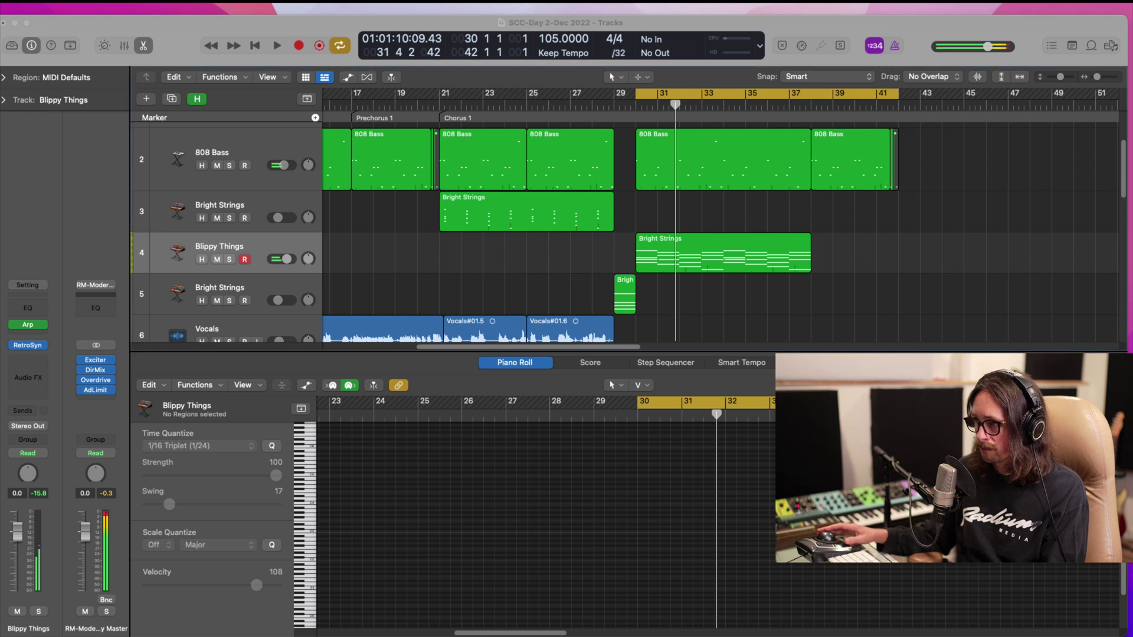
# - Transpose all notes of the Blippy Things region at bar 30 down an octave and play the section
pyautogui.click(701, 250)
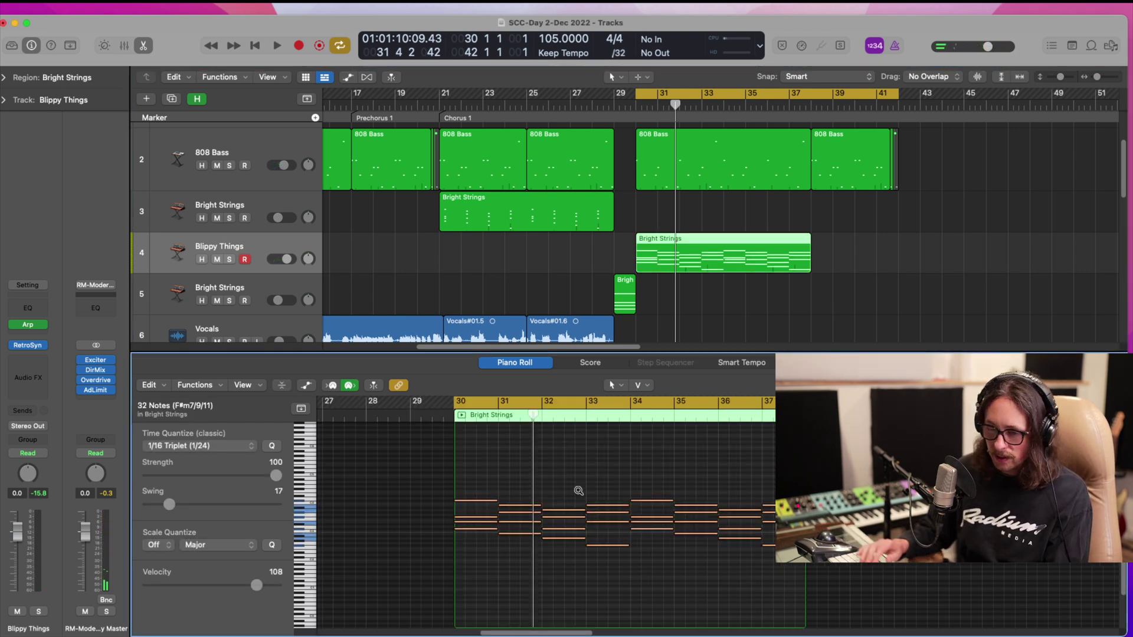
pyautogui.scroll(2, 578, 495)
pyautogui.press('space')
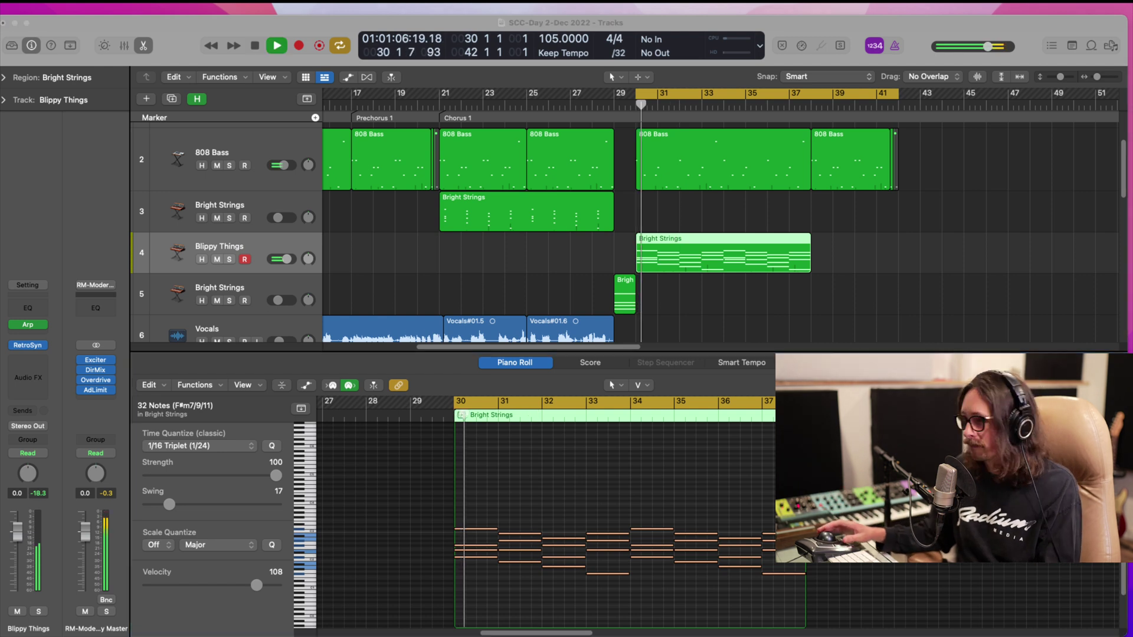
pyautogui.click(877, 313)
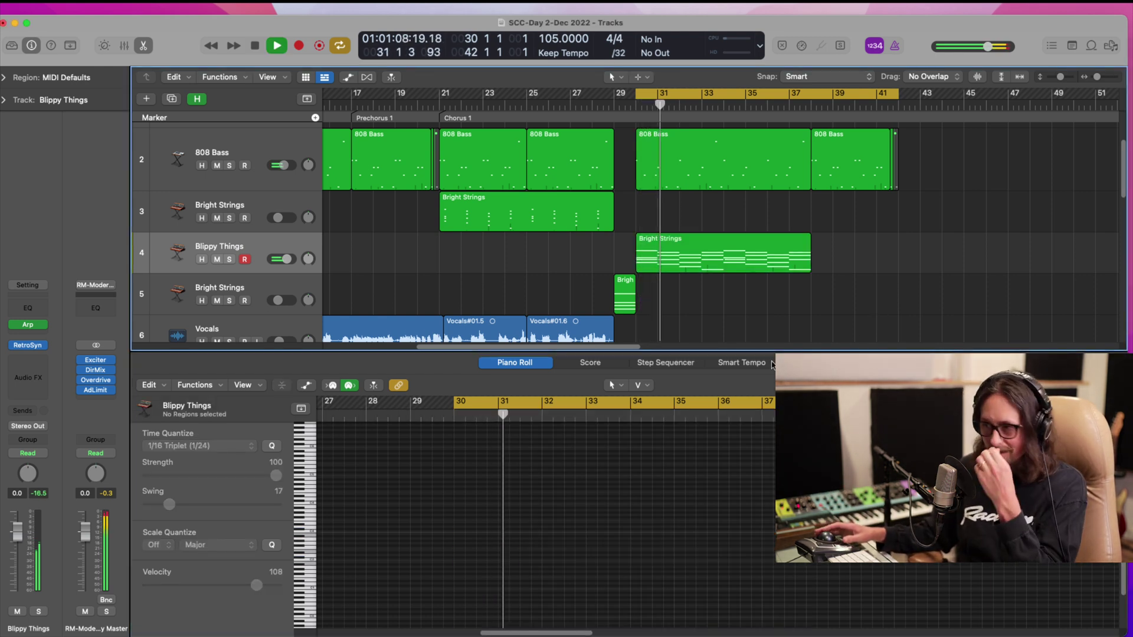
pyautogui.click(678, 267)
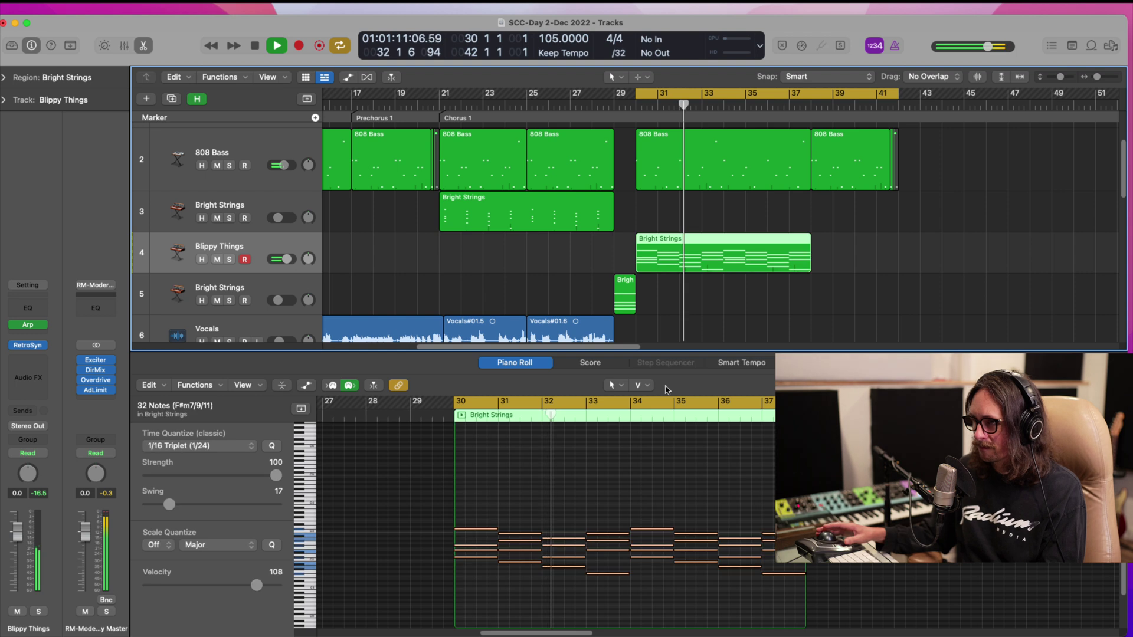
# - Switch the Retro Synth oscillator to Table after auditioning Sync and FM, and set the filter cutoff to about 0.504 with resonance 0.04
pyautogui.click(27, 346)
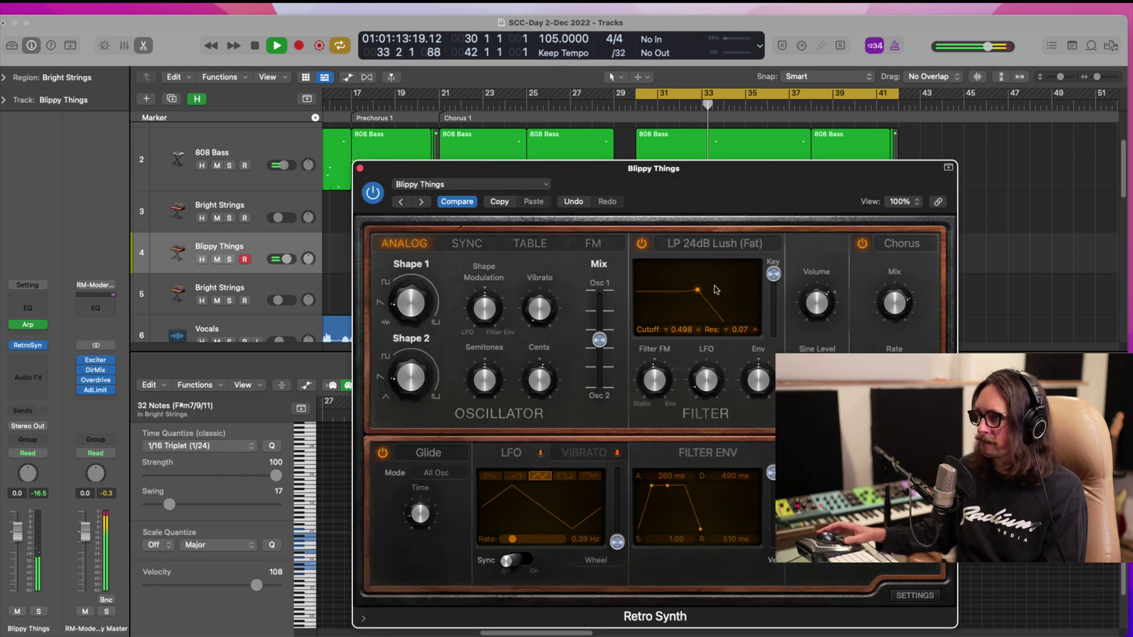
pyautogui.click(478, 242)
pyautogui.click(593, 243)
pyautogui.click(530, 243)
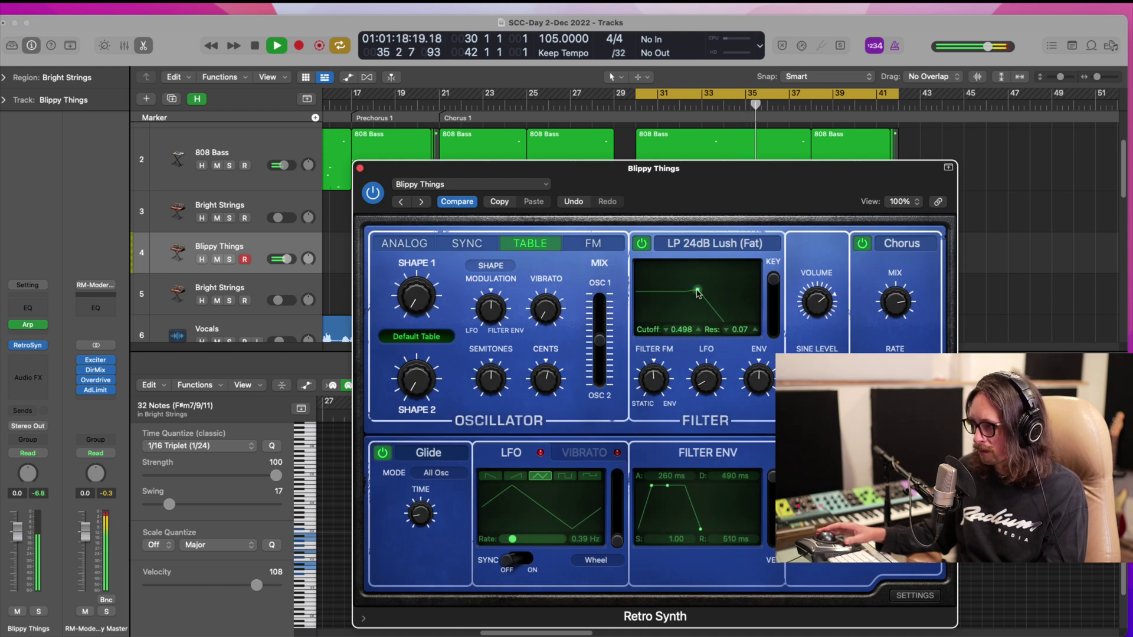
pyautogui.moveTo(698, 294); pyautogui.dragTo(698, 295)
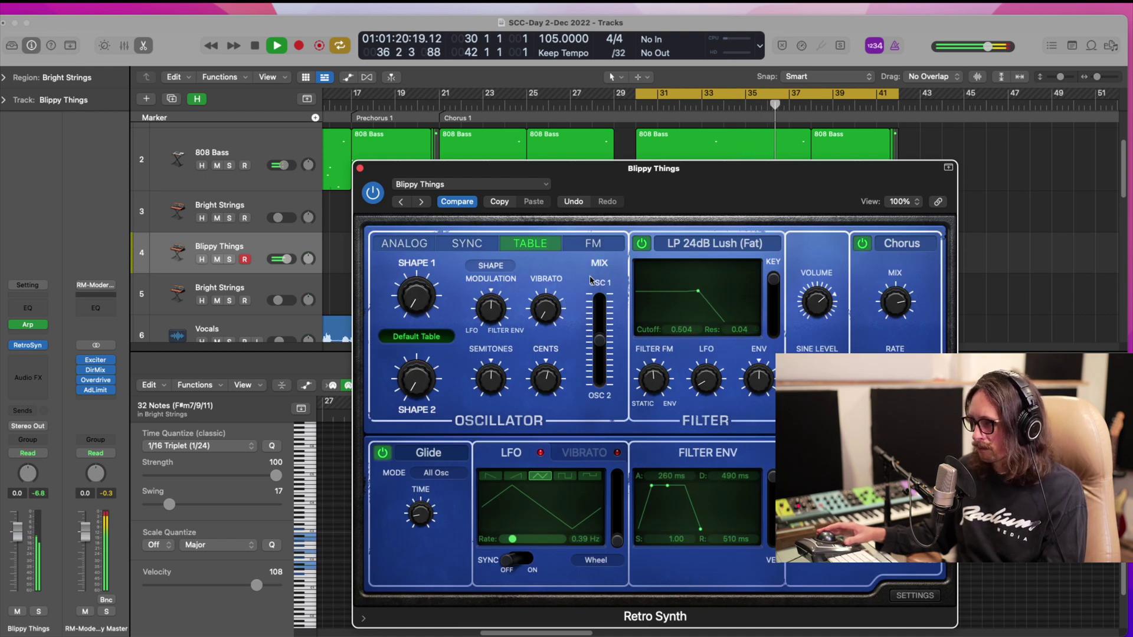
pyautogui.click(360, 169)
pyautogui.press('space')
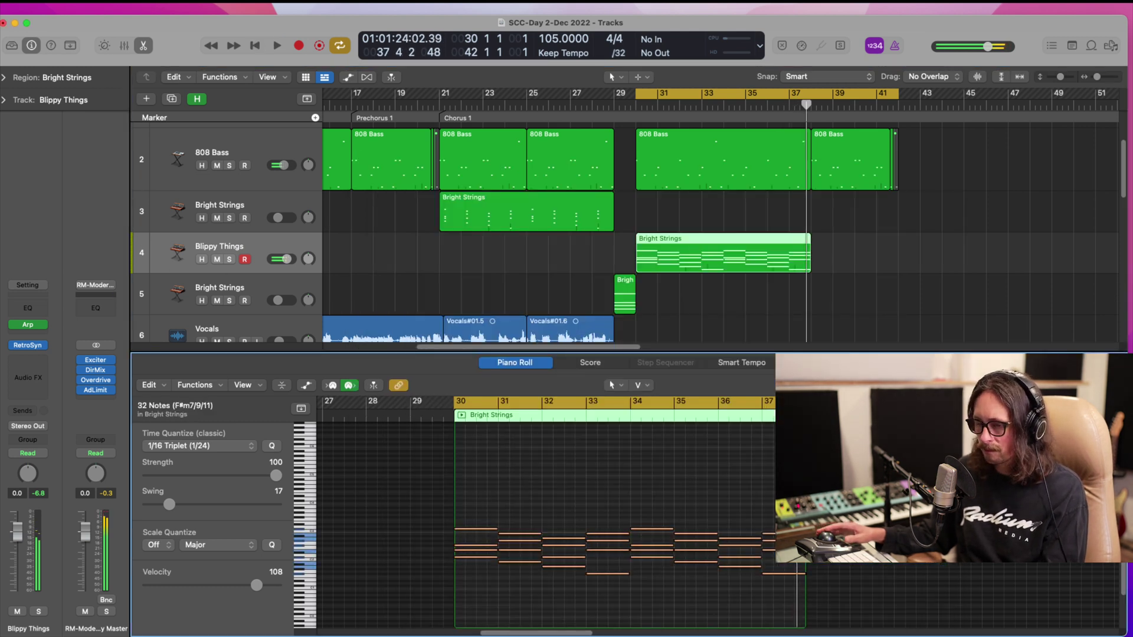
# - Save the project and transpose all notes of the Blippy Things region up an octave
pyautogui.press('super+s')
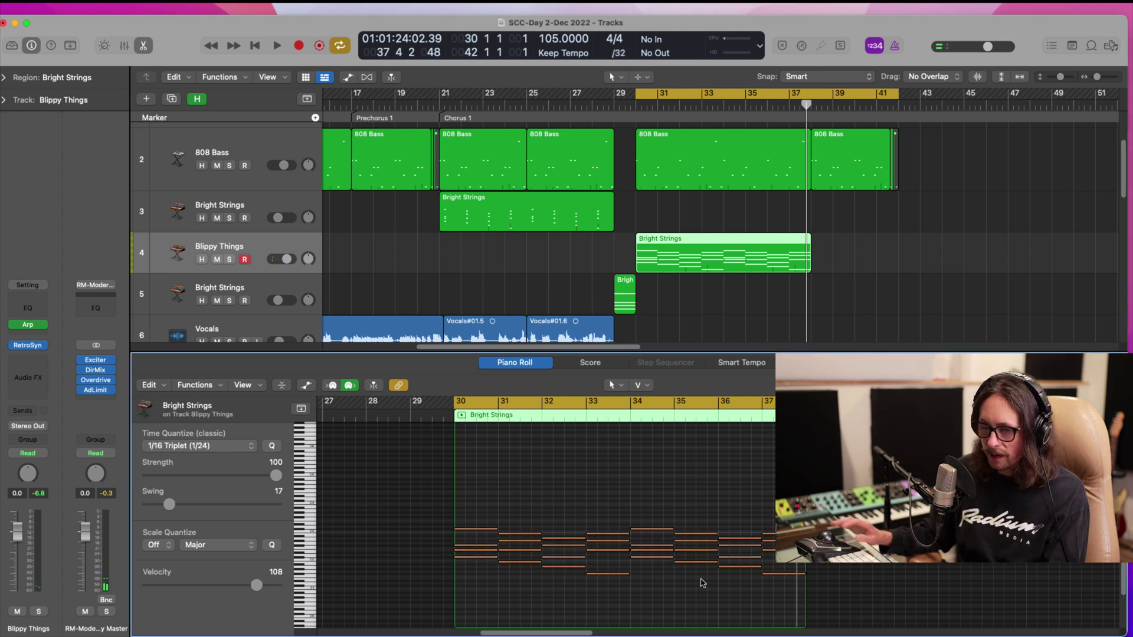
pyautogui.press('super+a')
pyautogui.hotkey('alt', 'shift', 'Up')
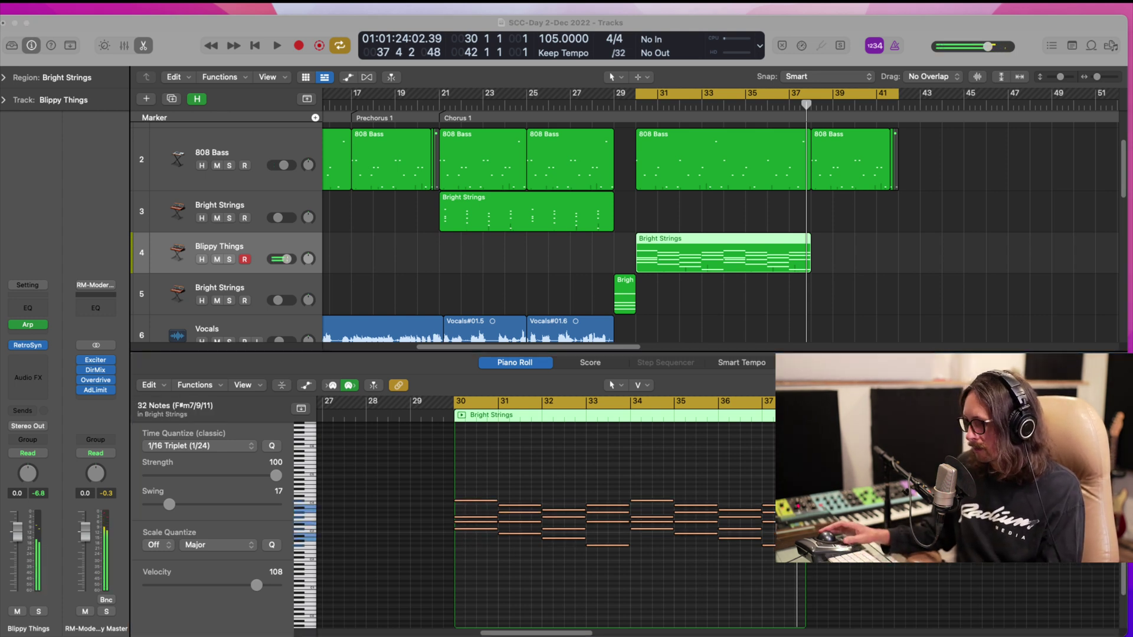
# - Play the section from bar 30 and set the Blippy Things Retro Synth filter cutoff to about 0.408 with resonance 0.02
pyautogui.click(667, 310)
pyautogui.press('space')
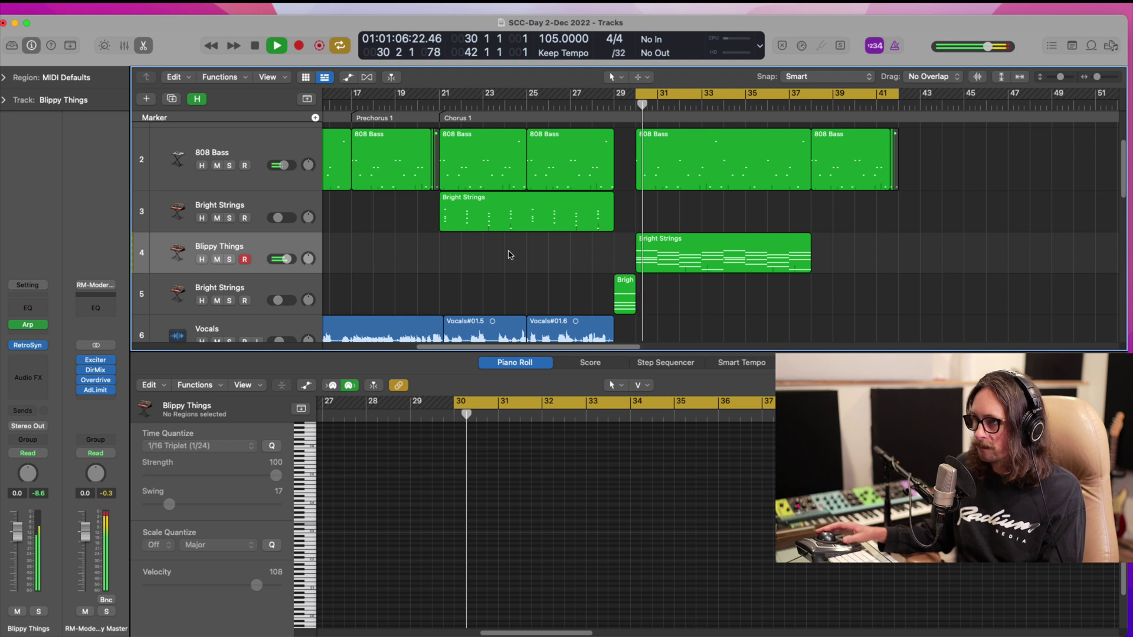
pyautogui.click(28, 345)
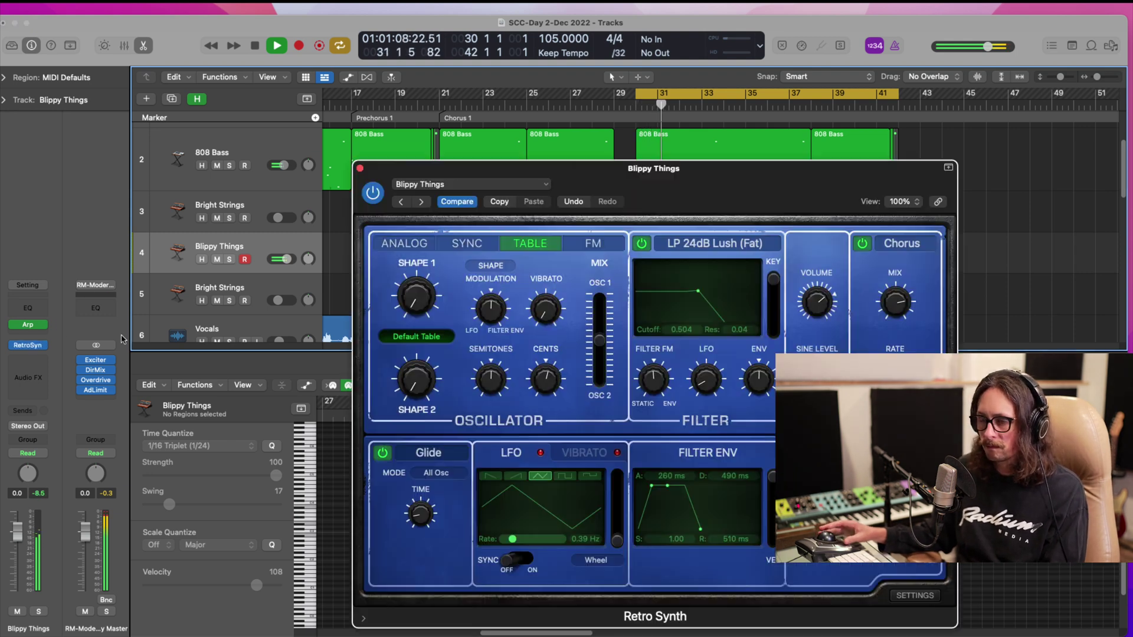
pyautogui.moveTo(909, 311); pyautogui.dragTo(908, 306)
pyautogui.moveTo(895, 376)
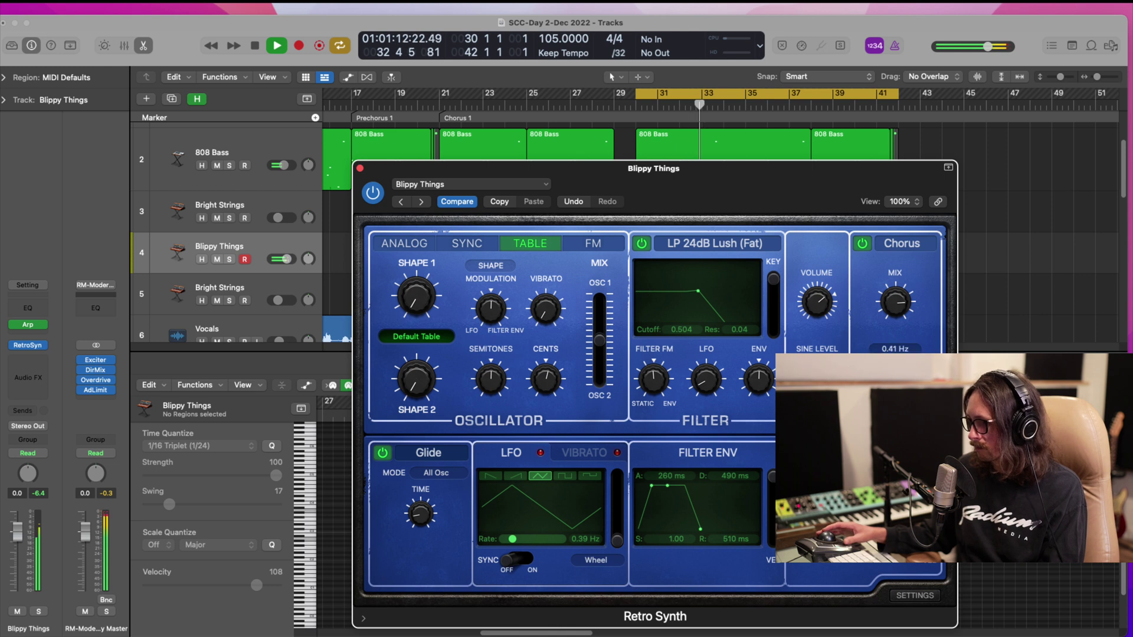
pyautogui.moveTo(698, 290); pyautogui.dragTo(687, 294)
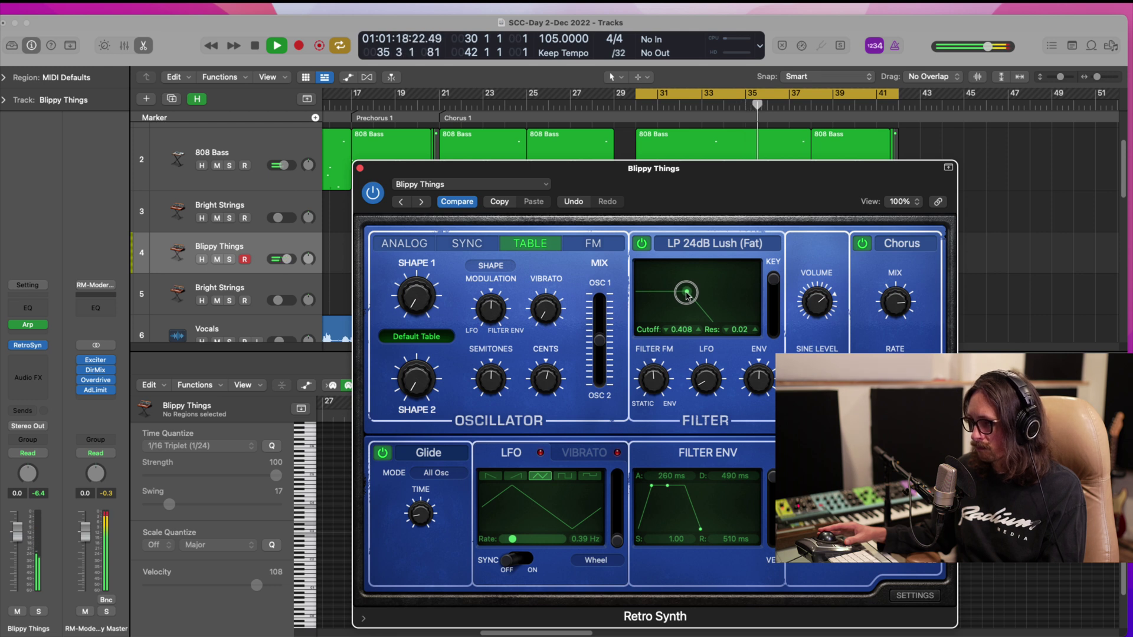
# - Switch the Retro Synth LFO to the falling sawtooth waveform, replay the section from bar 30 and stop playback
pyautogui.click(490, 475)
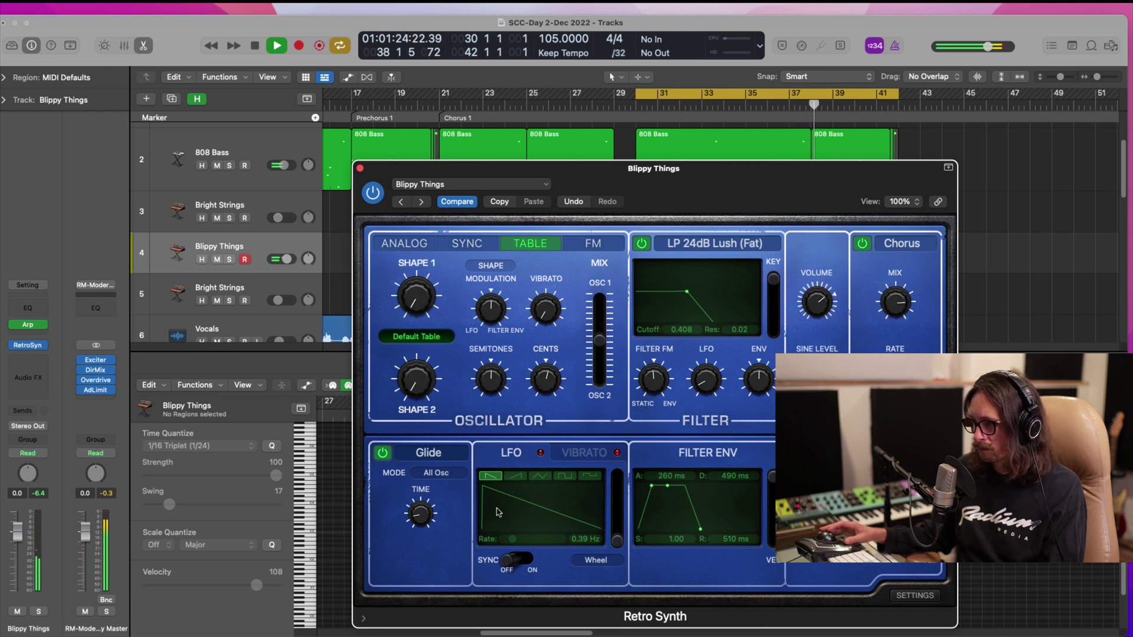
pyautogui.press('Return')
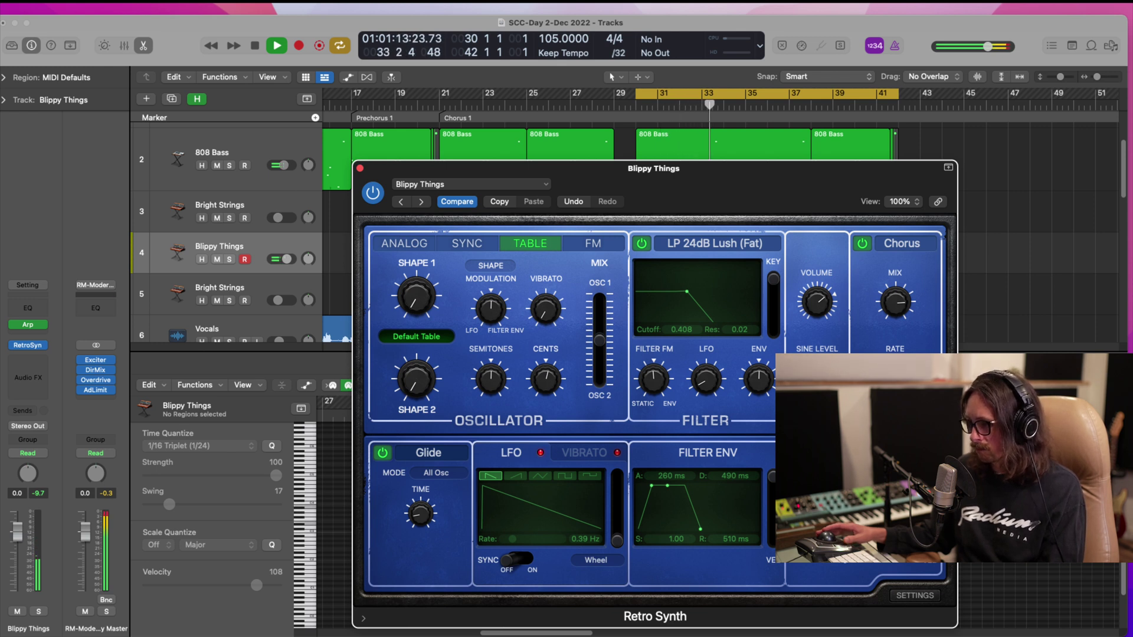
pyautogui.press('space')
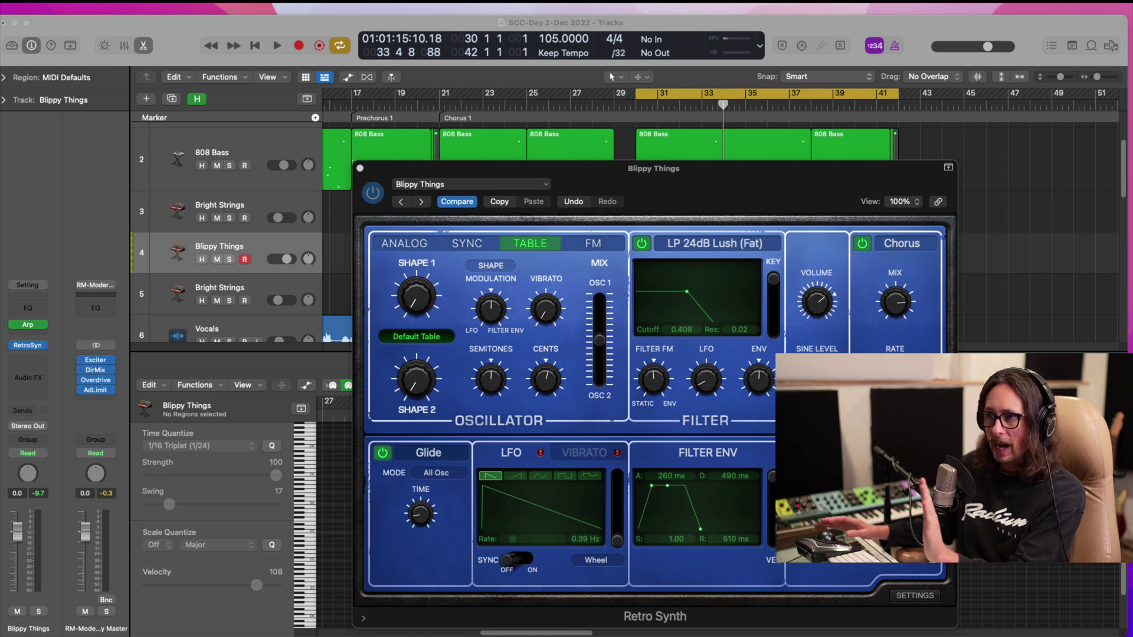
# - Browse Logic's own audio effects for an empty insert slot on the Blippy Things channel strip
pyautogui.click(251, 388)
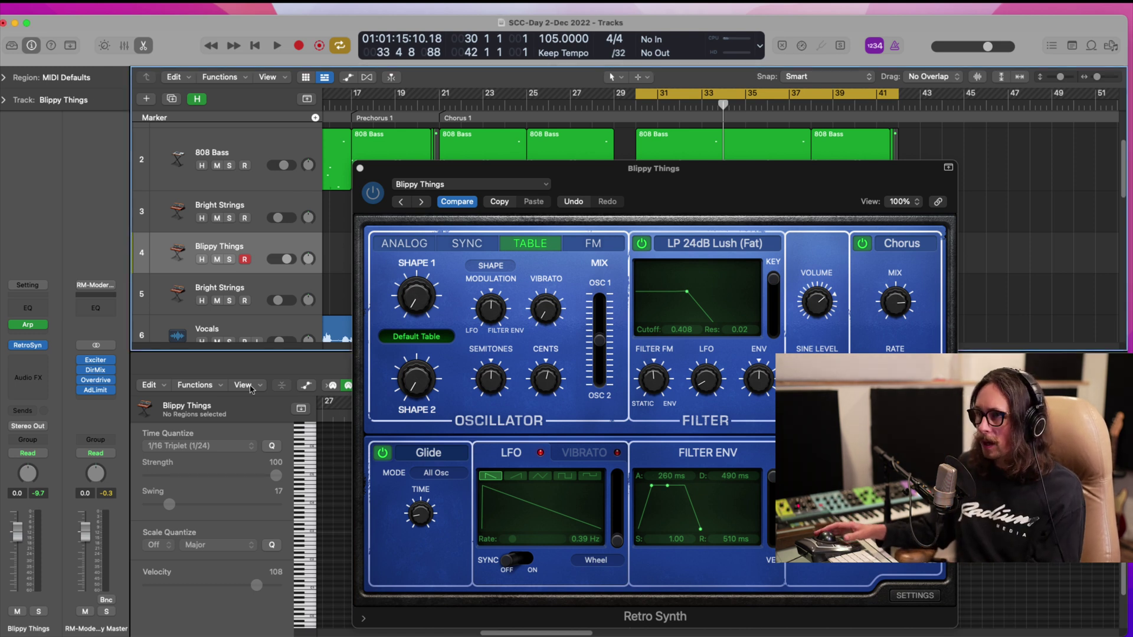
pyautogui.click(28, 358)
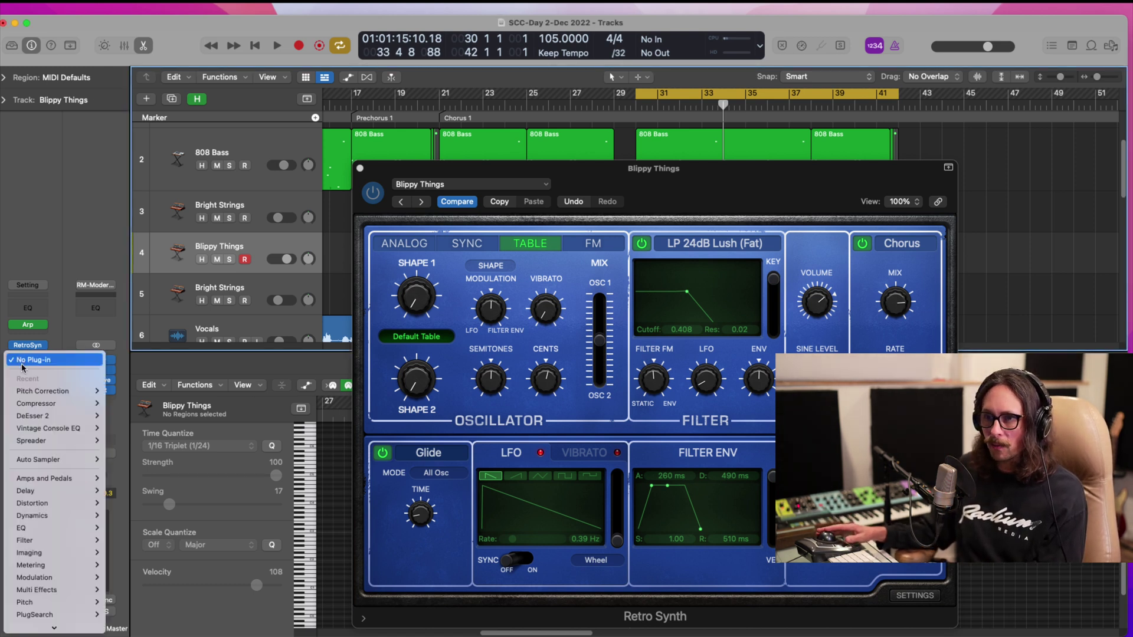
pyautogui.moveTo(54, 541)
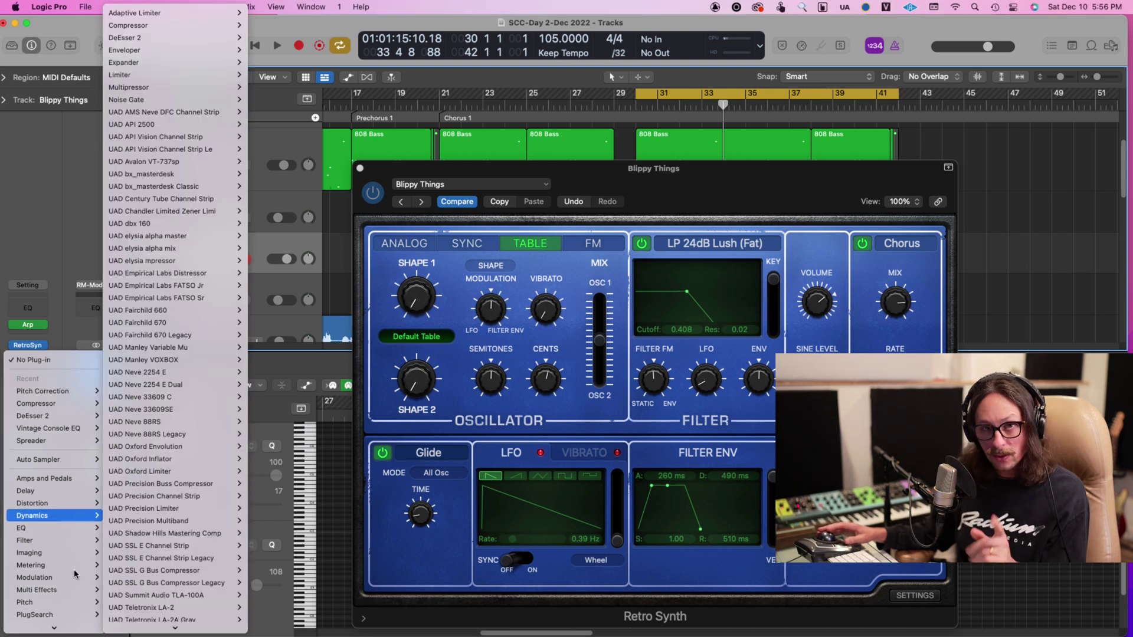
pyautogui.moveTo(61, 624)
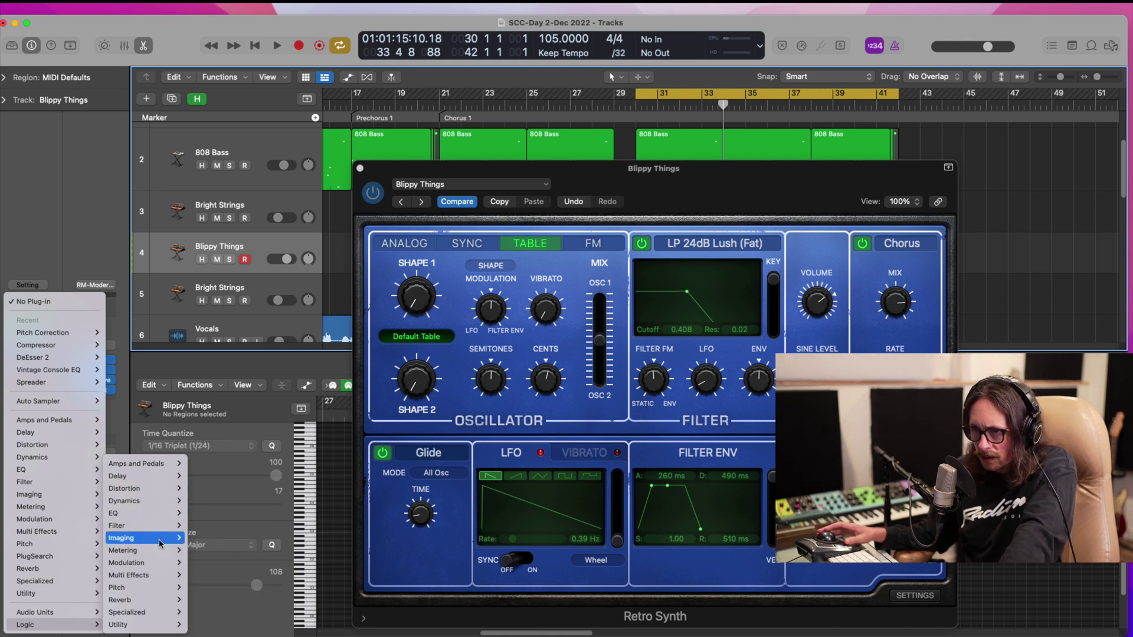
# - Insert the Phat FX multi-effect on the Blippy Things track and move its window clear of the Retro Synth controls
pyautogui.moveTo(159, 564)
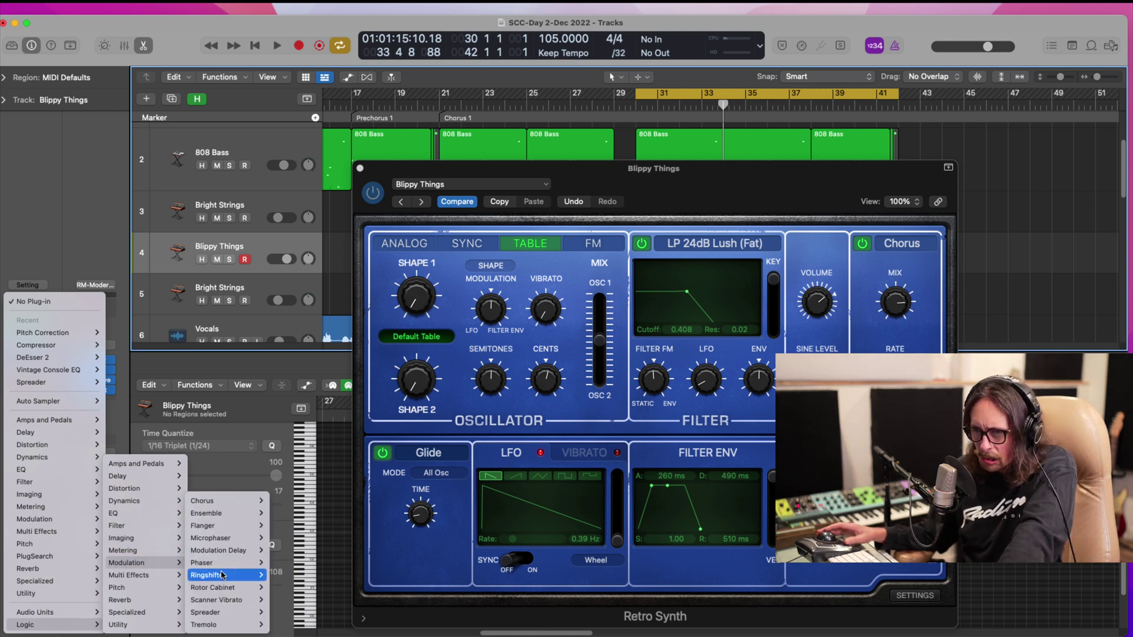
pyautogui.moveTo(244, 515)
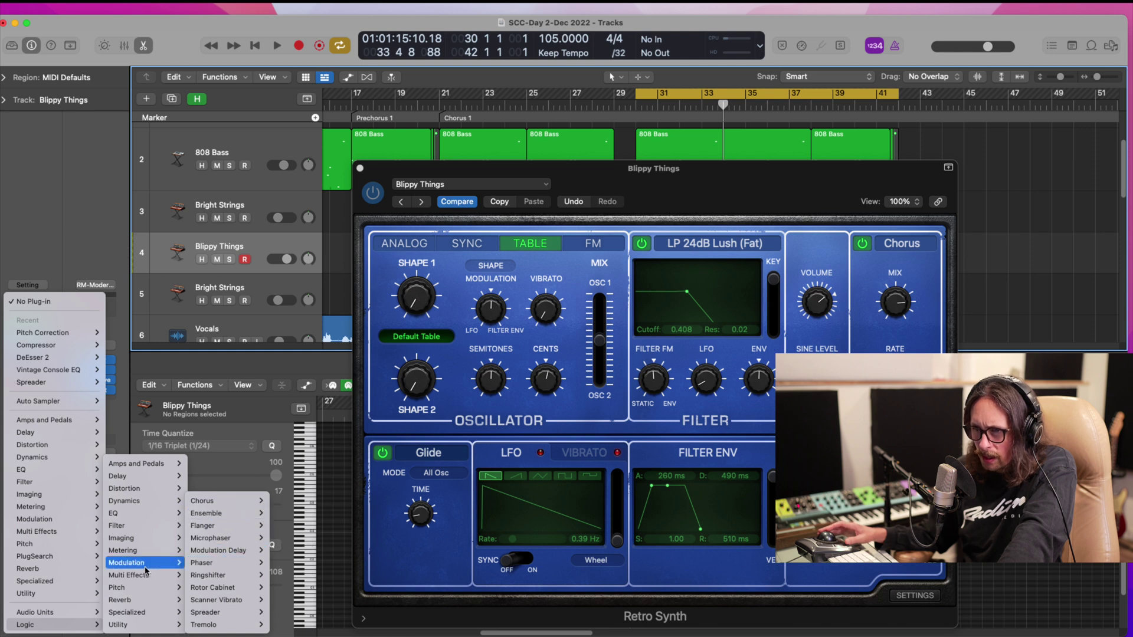
pyautogui.moveTo(142, 614)
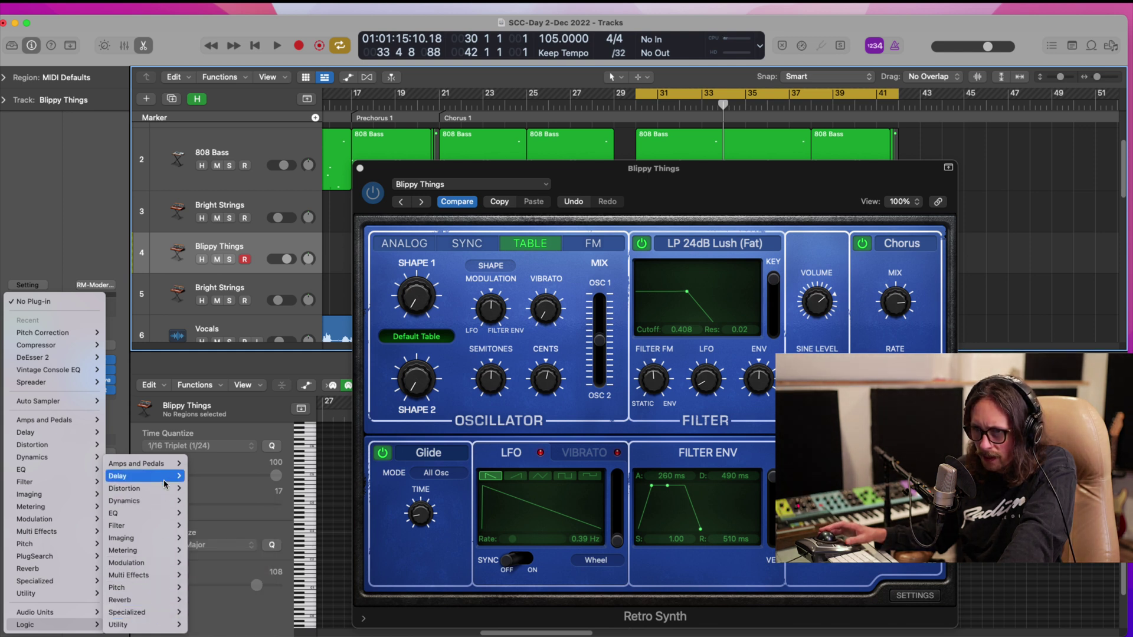
pyautogui.moveTo(146, 526)
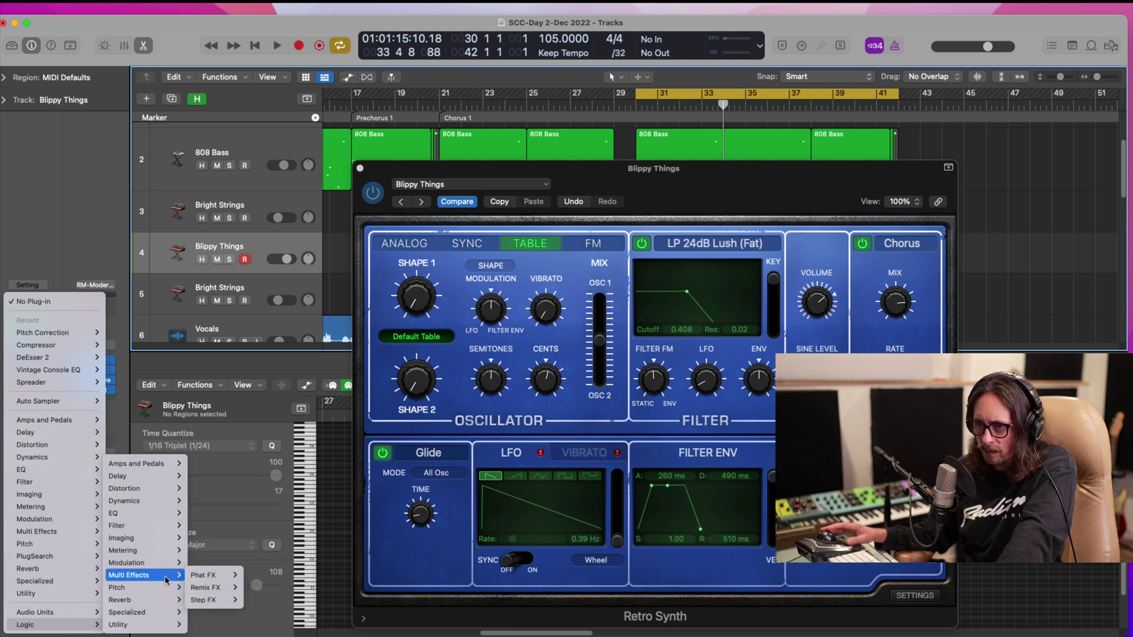
pyautogui.click(202, 576)
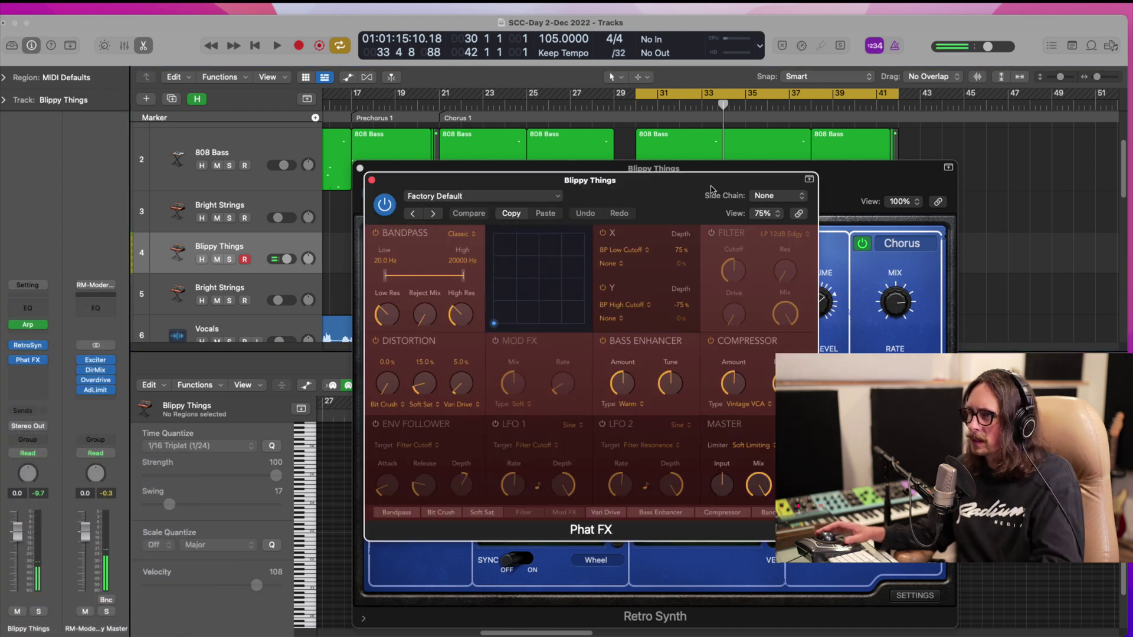
pyautogui.moveTo(631, 178); pyautogui.dragTo(488, 121)
# - Load the Comb Jam rhythmic preset in Phat FX and start playback
pyautogui.click(349, 140)
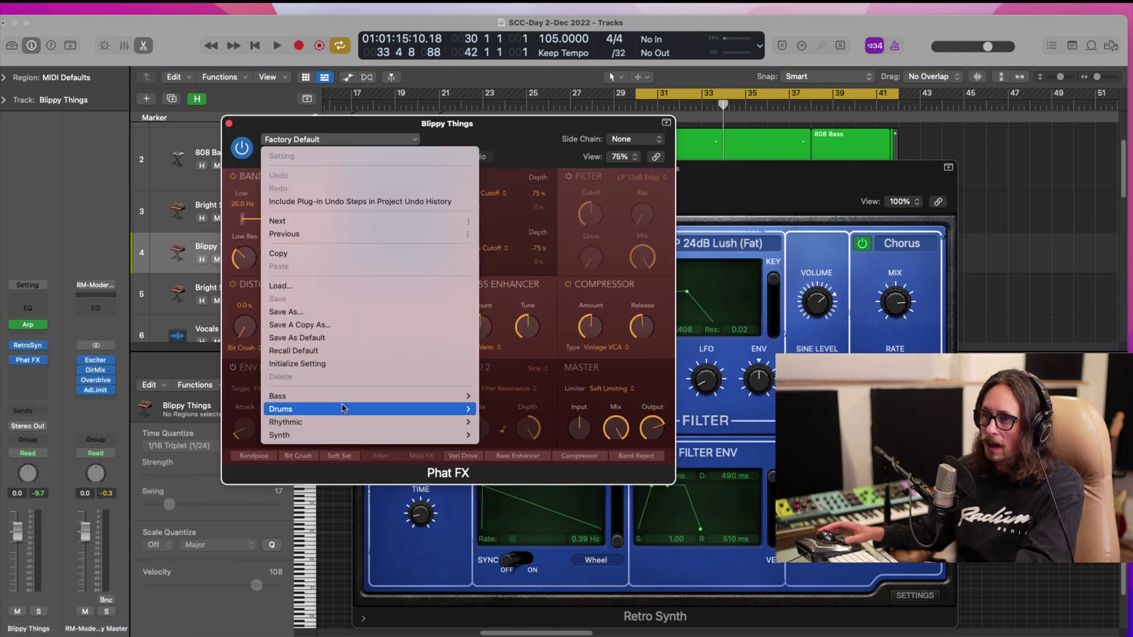
pyautogui.moveTo(349, 422)
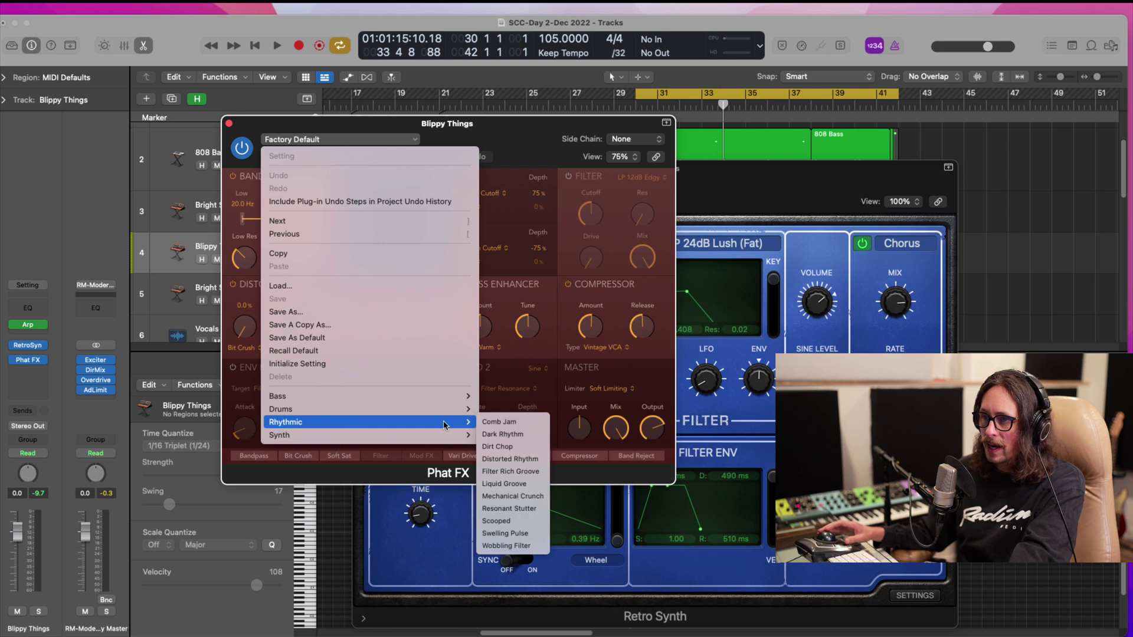
pyautogui.click(517, 426)
pyautogui.press('space')
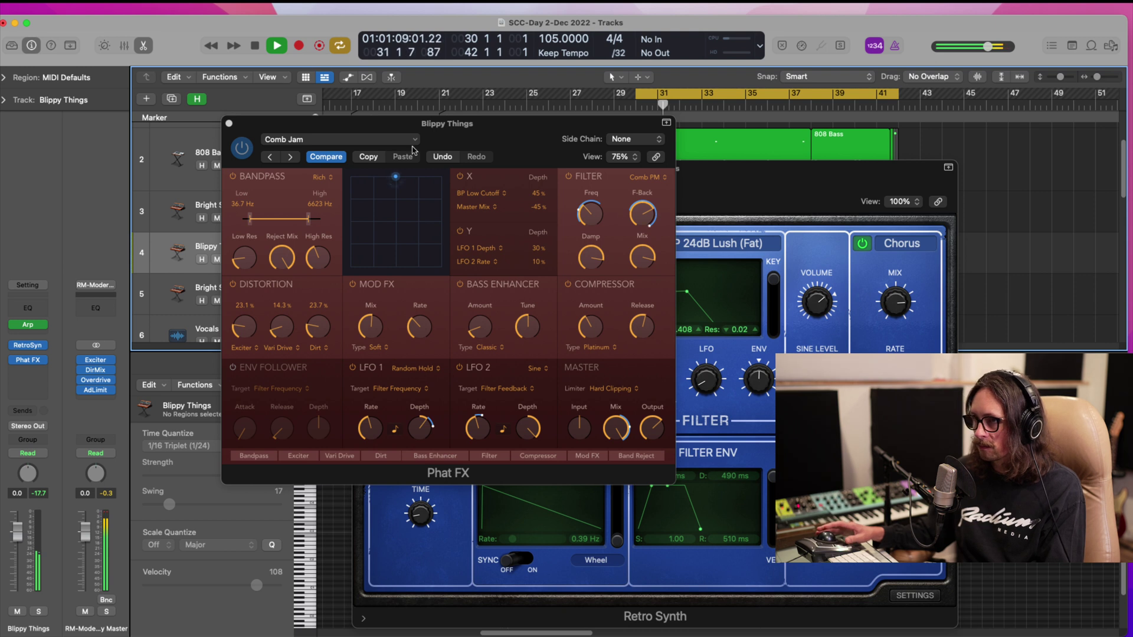
# - Audition the neighbouring rhythmic presets in Phat FX during playback, settle on Liquid Groove and restart the cycled section
pyautogui.click(273, 157)
pyautogui.click(272, 157)
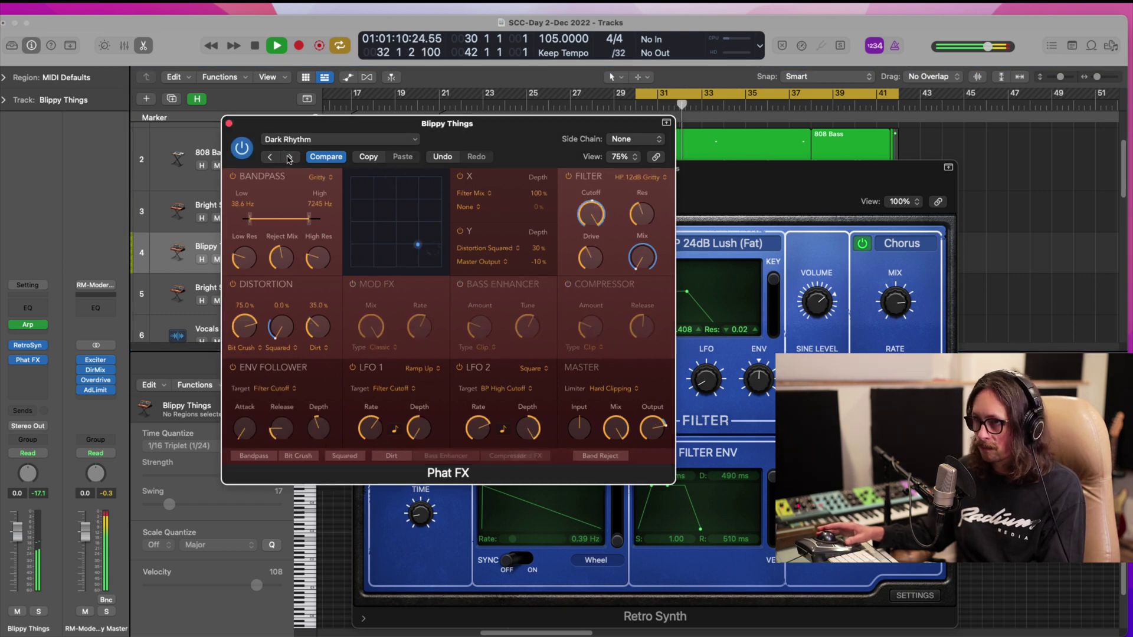
pyautogui.click(273, 157)
pyautogui.click(291, 157)
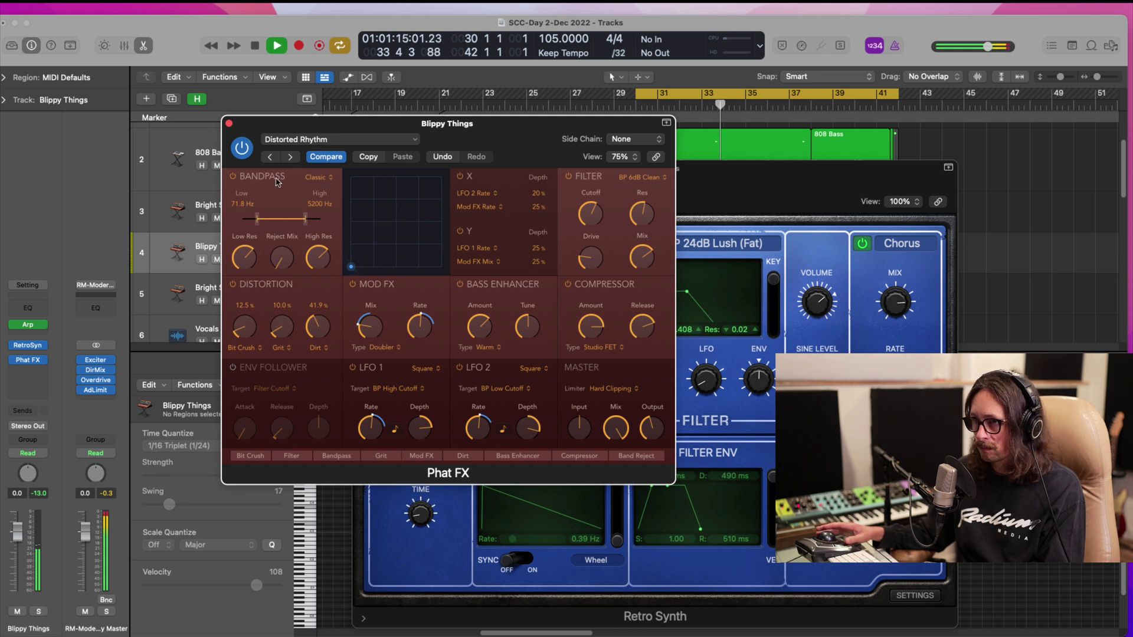
pyautogui.click(291, 157)
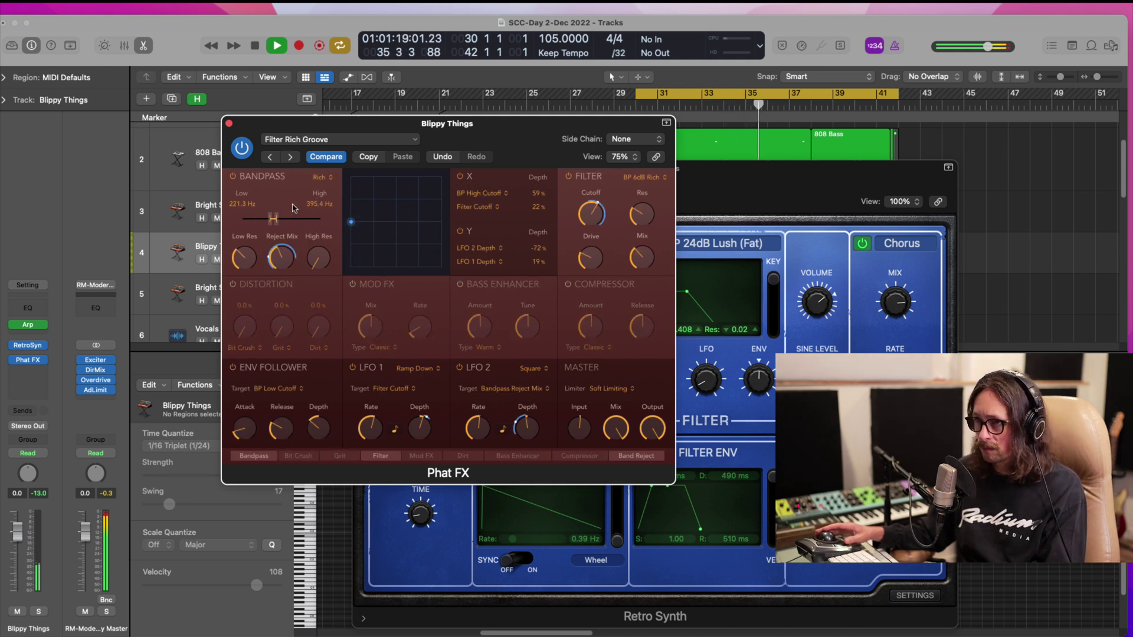
pyautogui.click(290, 157)
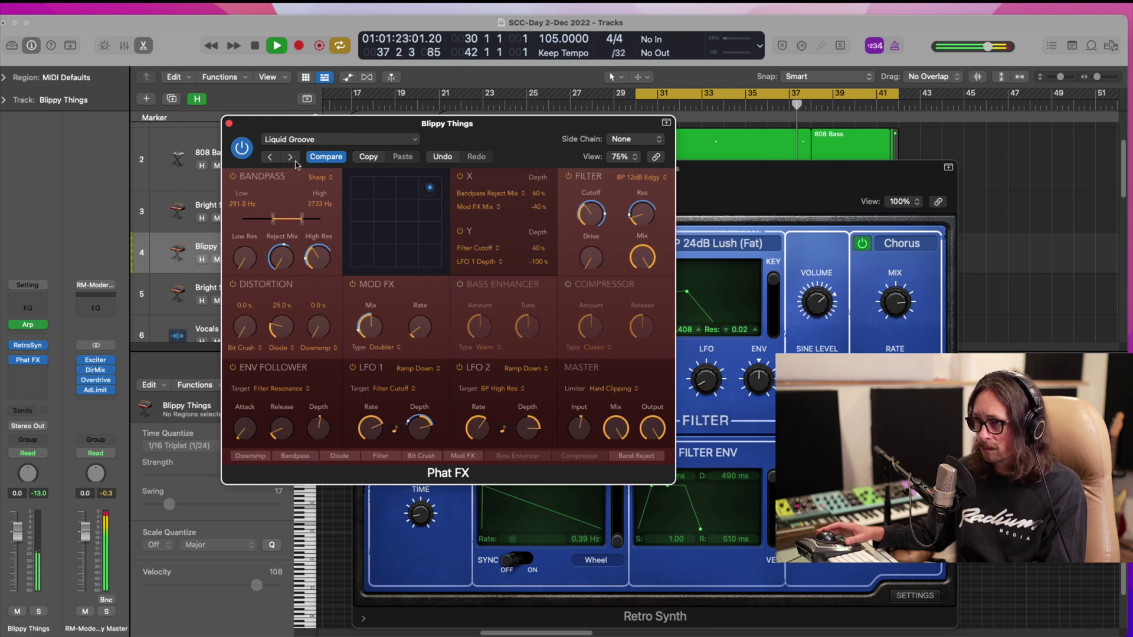
pyautogui.press('Return')
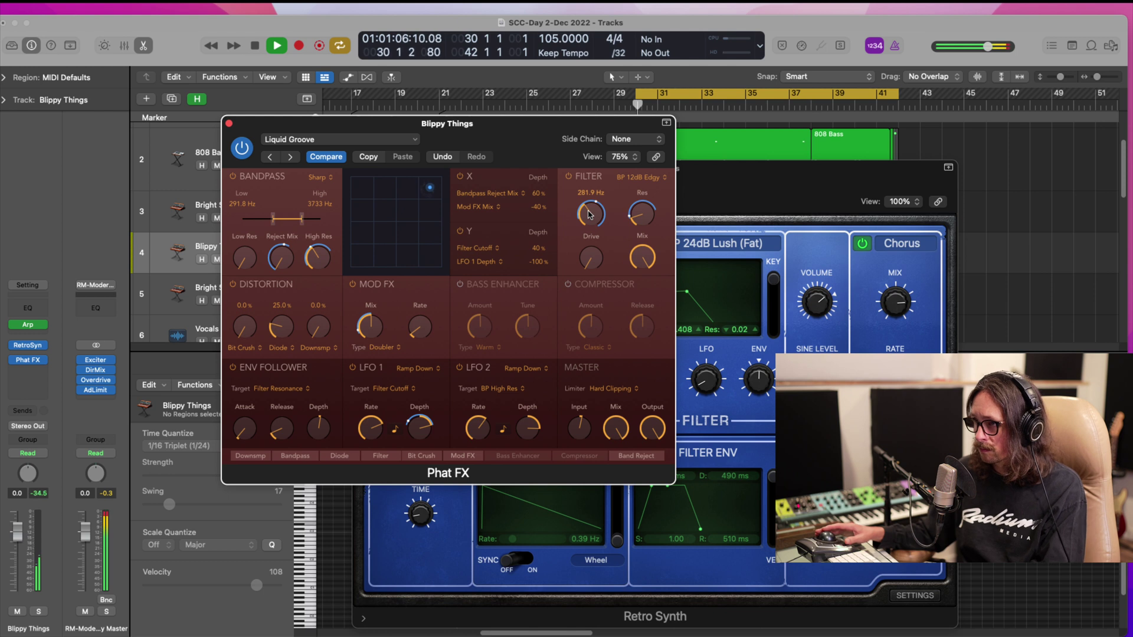
# - Raise the Phat FX filter cutoff slightly, set the filter type to BP 12dB Rich and move the XY puck to the pad's upper-right corner
pyautogui.moveTo(591, 209); pyautogui.dragTo(594, 208)
pyautogui.click(639, 217)
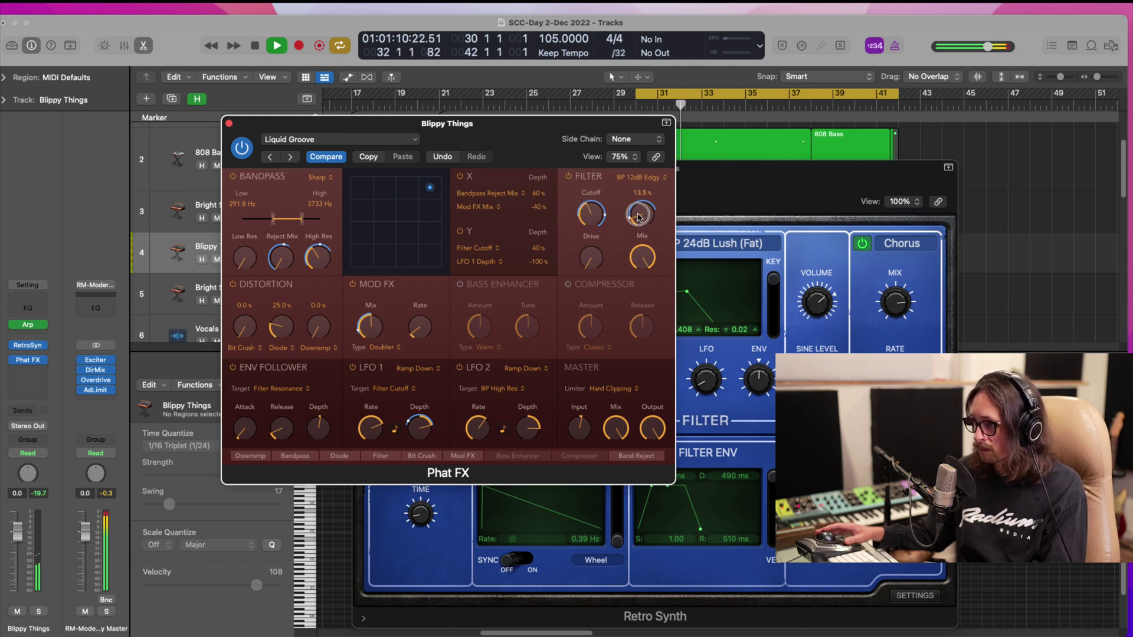
pyautogui.click(654, 178)
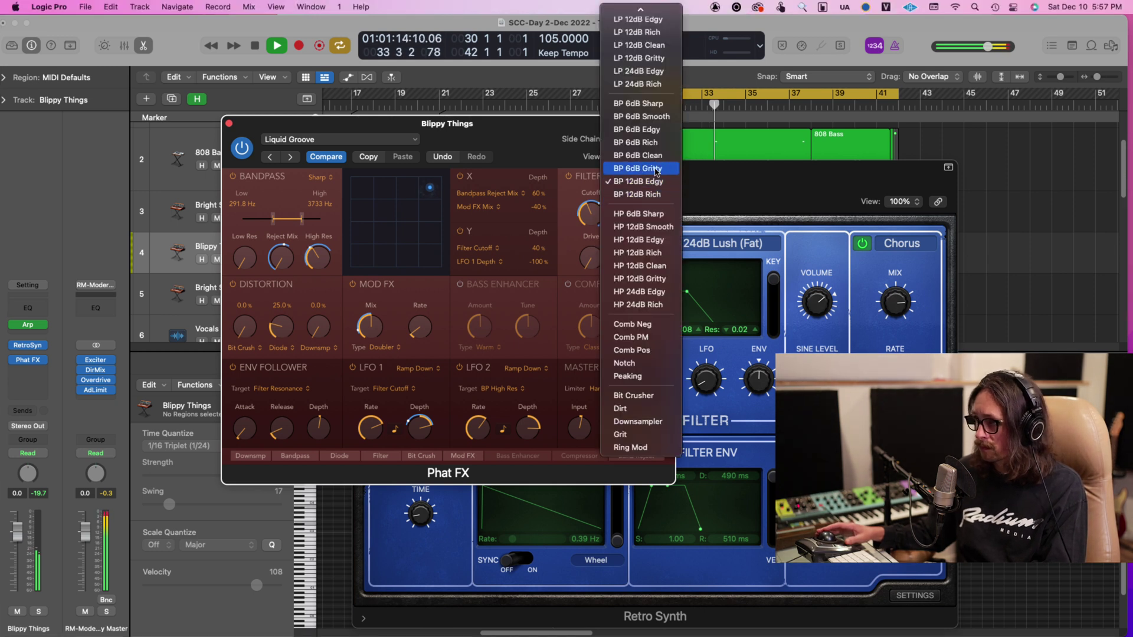
pyautogui.click(650, 195)
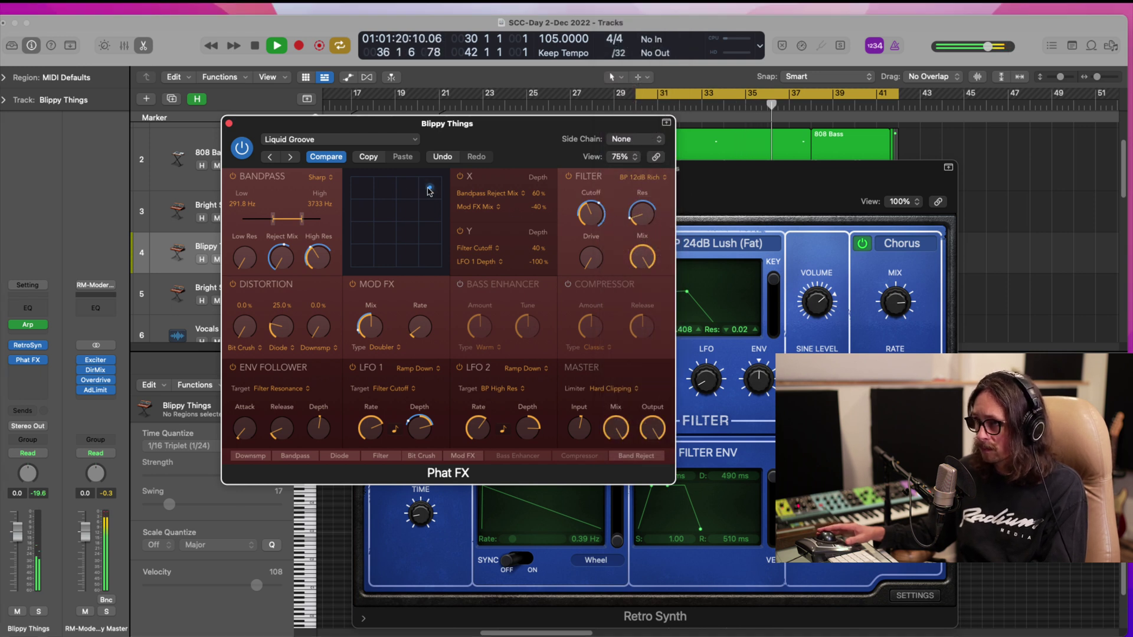
pyautogui.moveTo(430, 188)
pyautogui.mouseDown()
pyautogui.moveTo(367, 194)
pyautogui.moveTo(439, 180)
pyautogui.mouseUp()
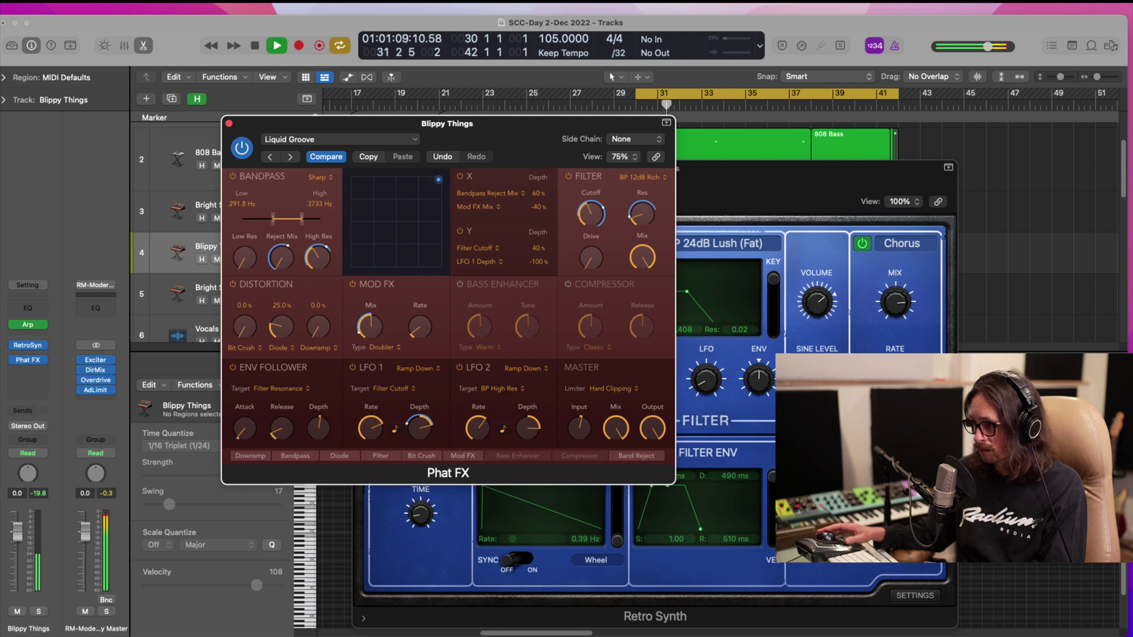
# - Set the Retro Synth filter cutoff to about 0.524 with resonance 0.00, raise its volume and close the synth window
pyautogui.click(767, 183)
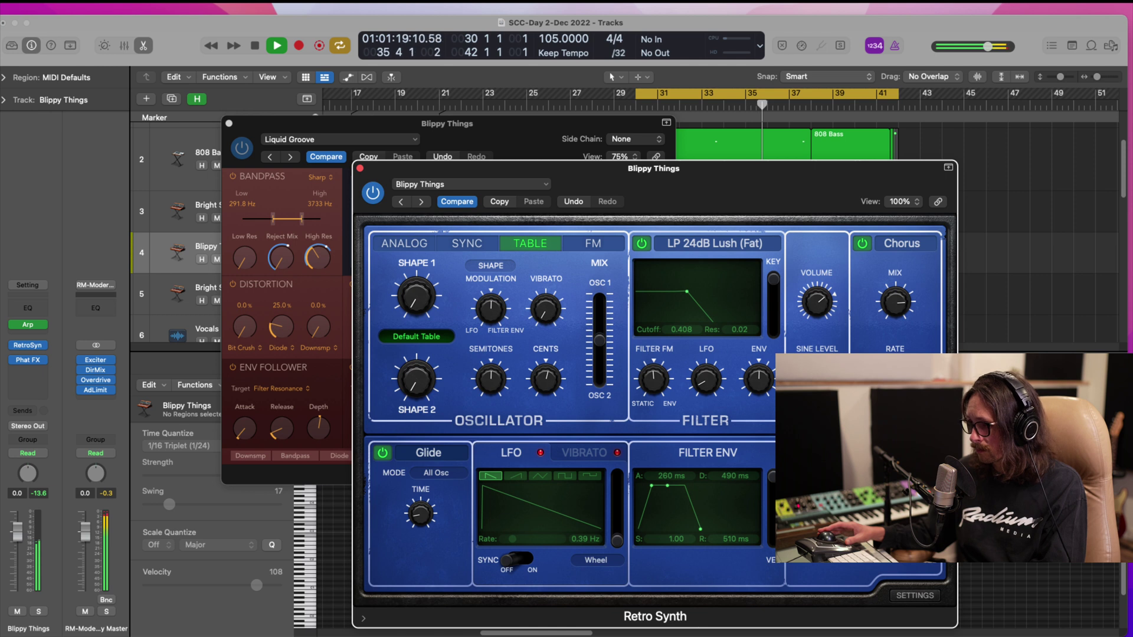
pyautogui.moveTo(686, 292); pyautogui.dragTo(700, 294)
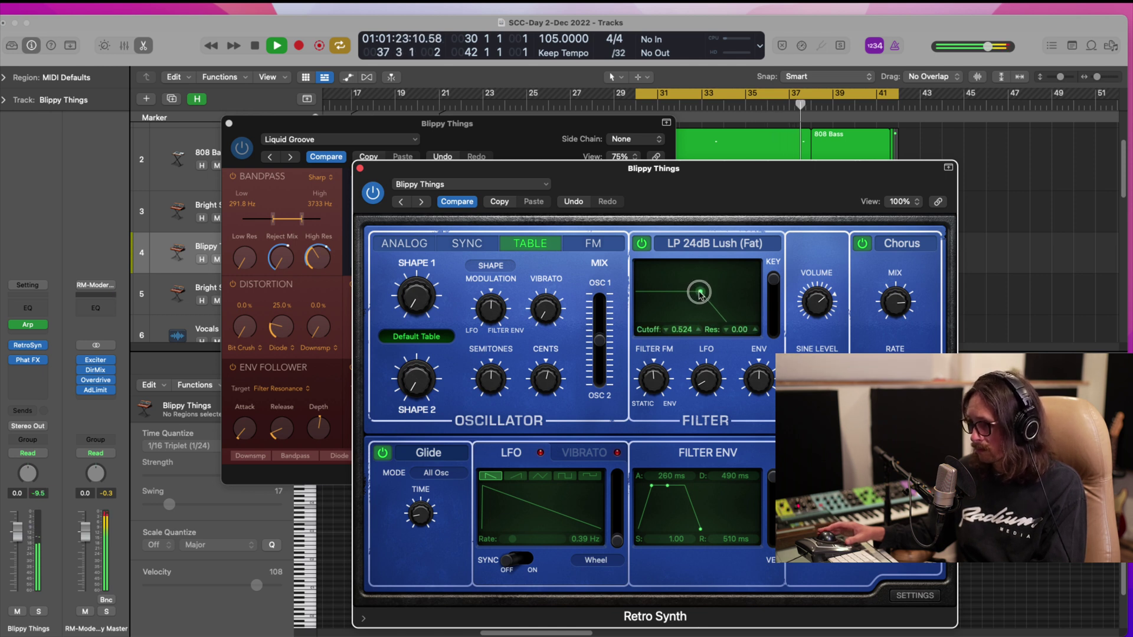
pyautogui.press('space')
pyautogui.press('space')
pyautogui.moveTo(834, 309); pyautogui.dragTo(825, 285)
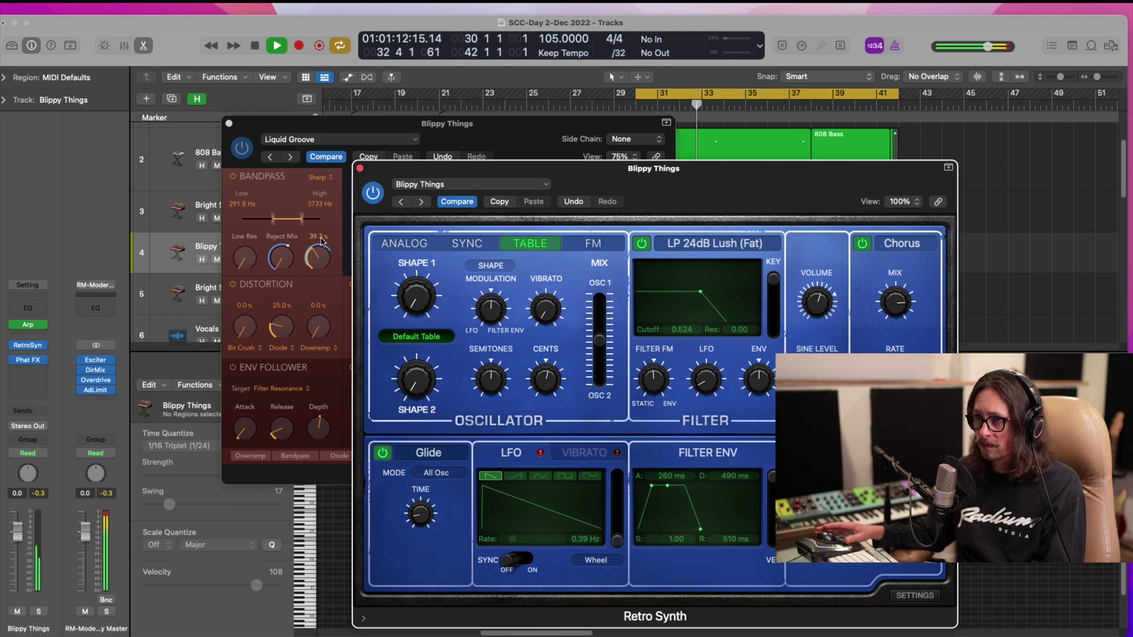
pyautogui.click(359, 168)
# - Fine-tune the bandpass High Res amount in Phat FX and stop playback
pyautogui.moveTo(317, 256); pyautogui.dragTo(315, 260)
pyautogui.press('space')
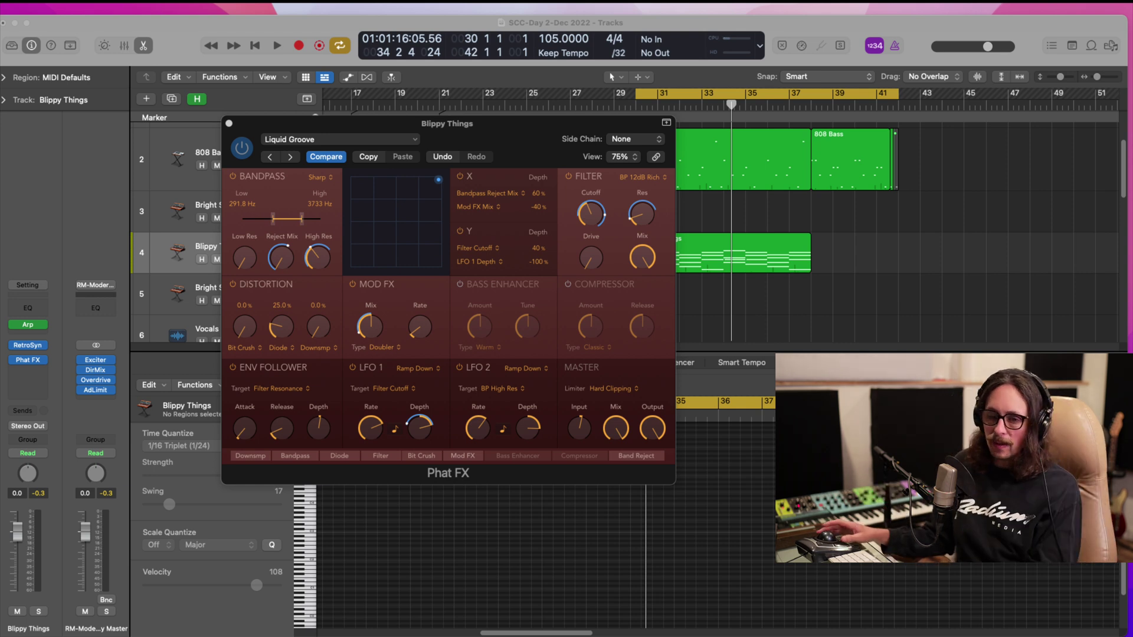
pyautogui.click(864, 315)
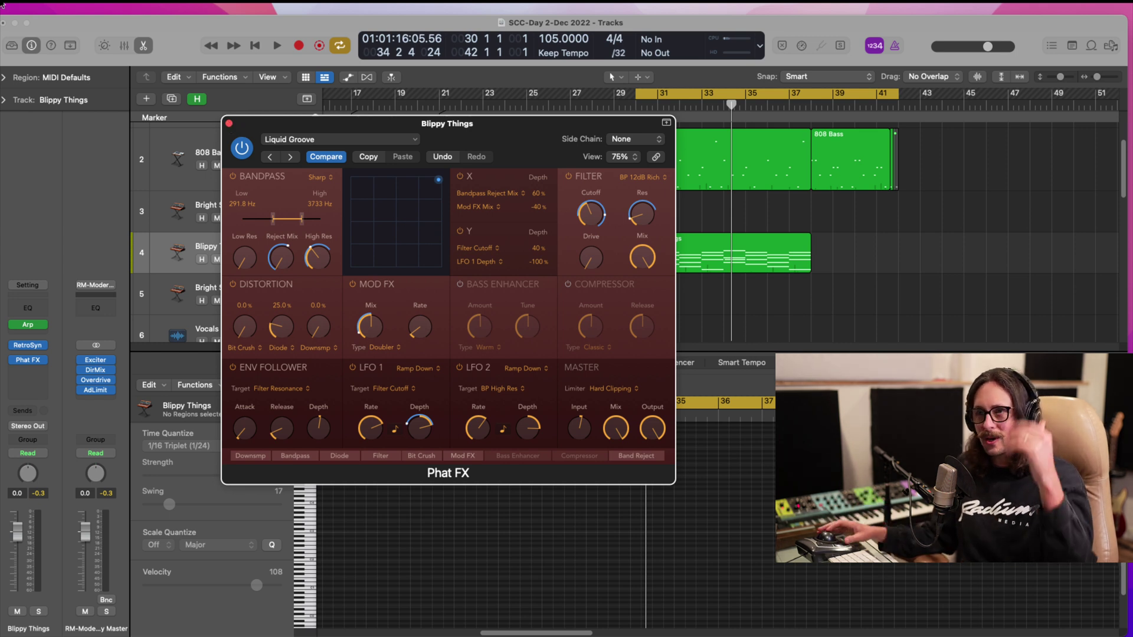
# - Set the I/O buffer size to 512 samples in the audio device settings and close the settings
pyautogui.click(24, 7)
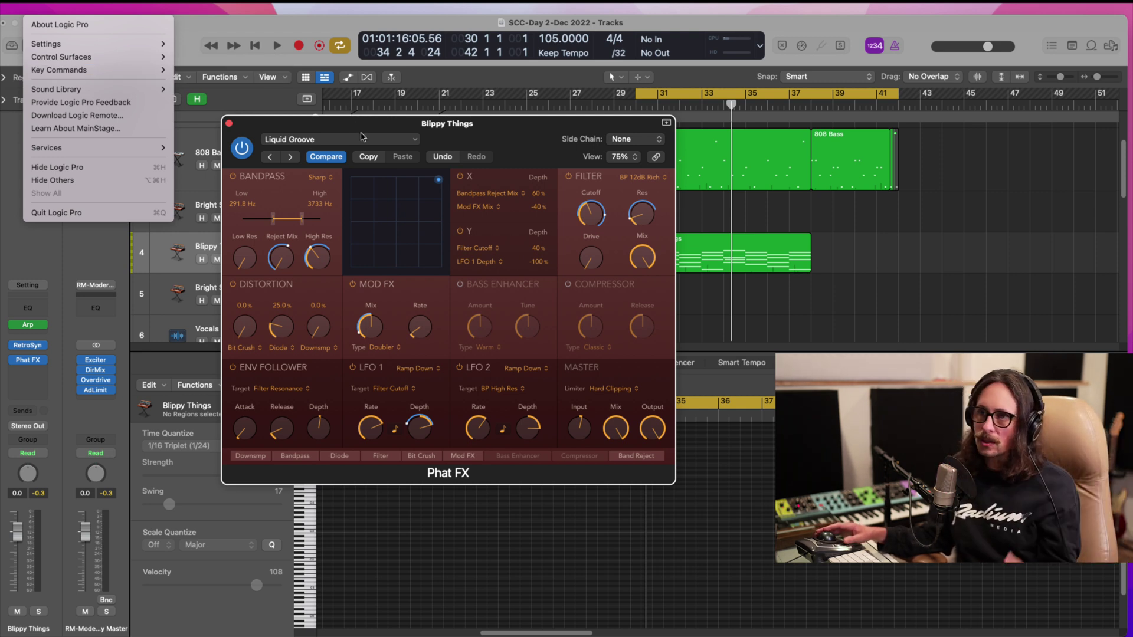
pyautogui.moveTo(92, 45)
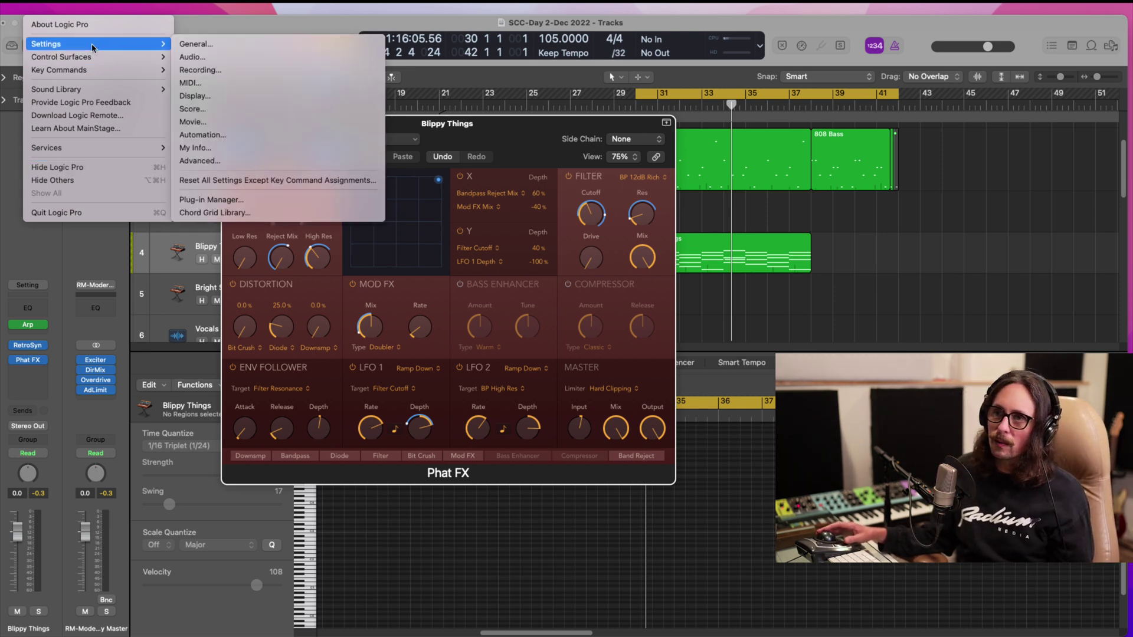
pyautogui.click(263, 57)
pyautogui.click(592, 301)
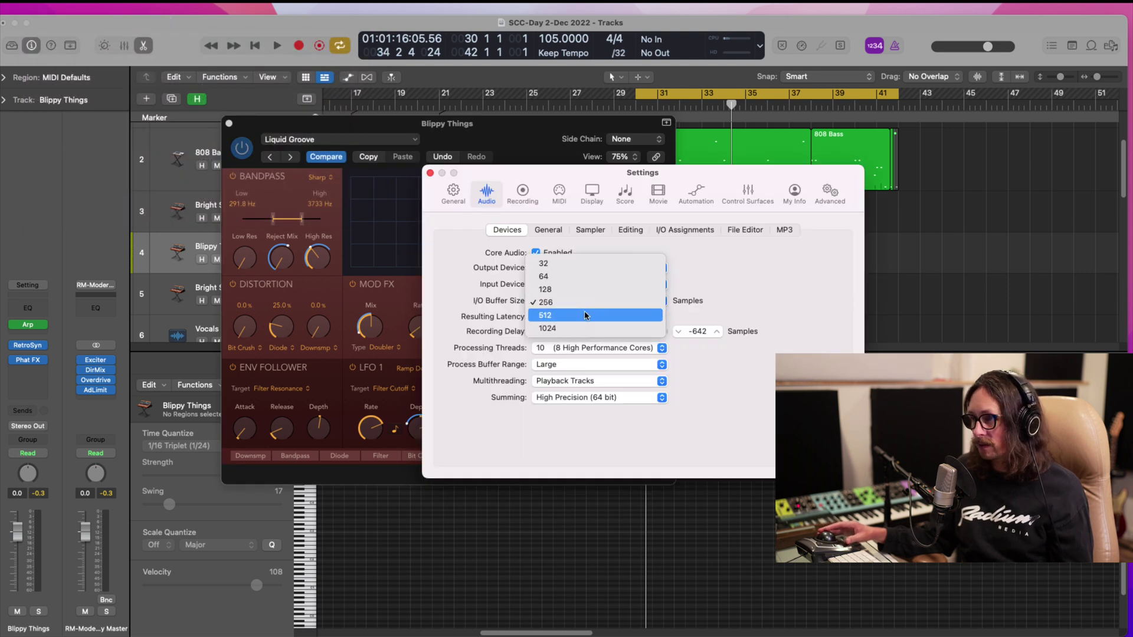
pyautogui.click(584, 317)
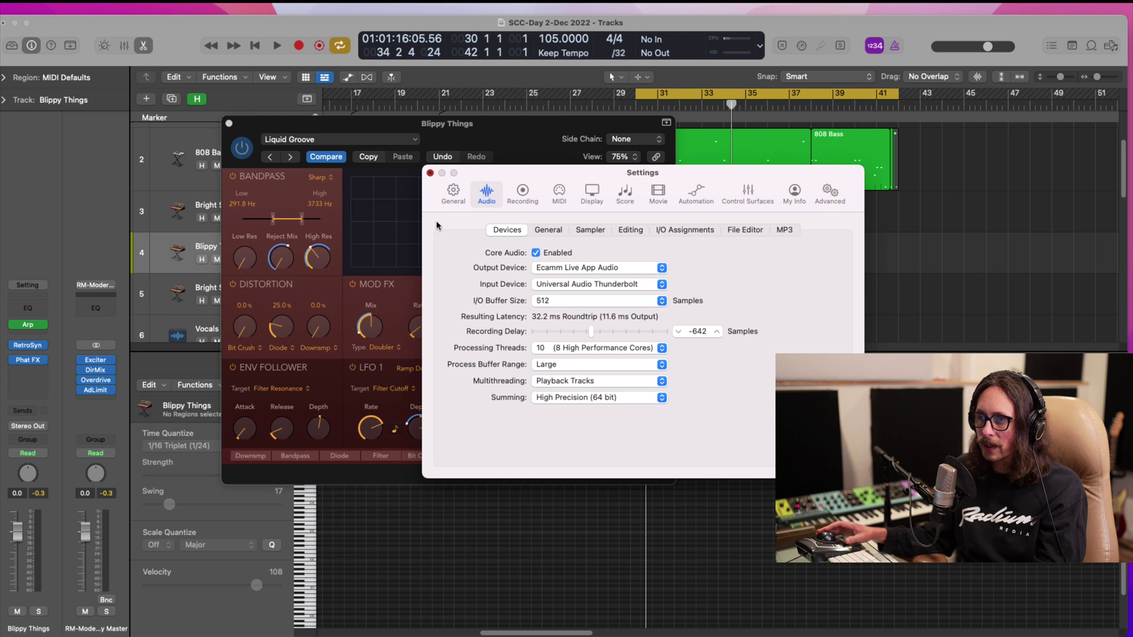
pyautogui.press('super+w')
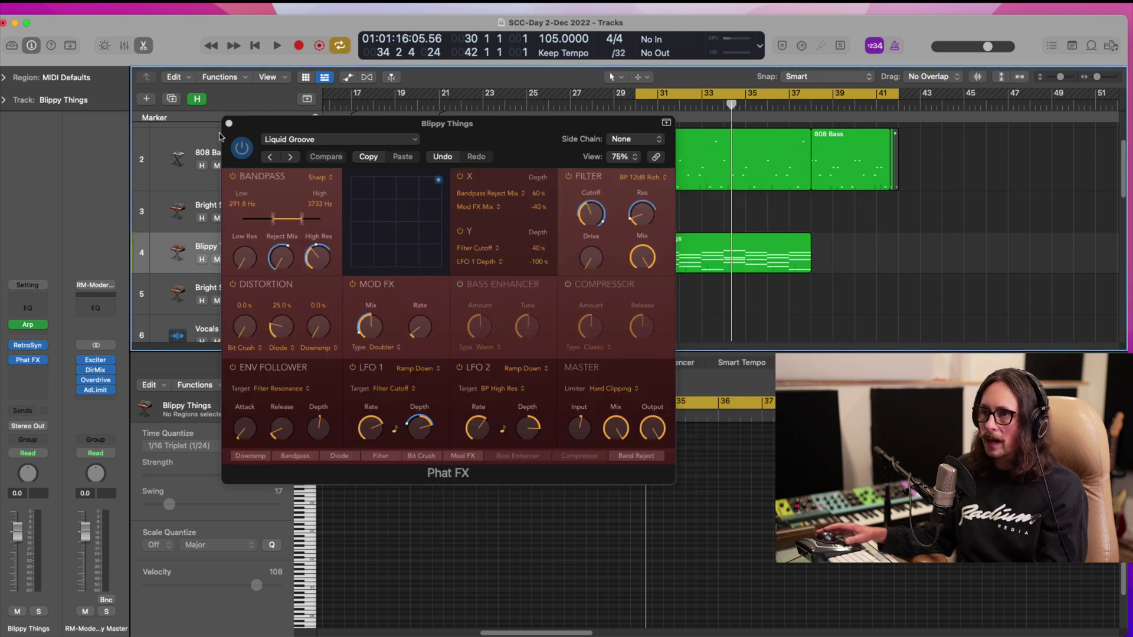
# - Close the Phat FX window and insert the ChromaVerb reverb after it on the Blippy Things track
pyautogui.click(229, 124)
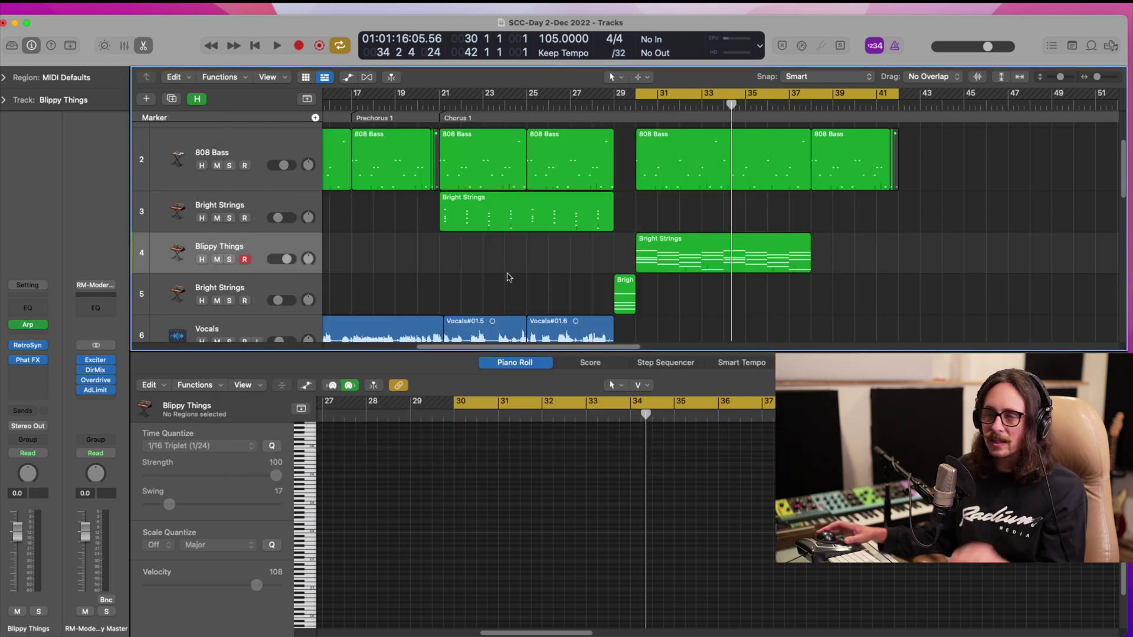
pyautogui.click(43, 372)
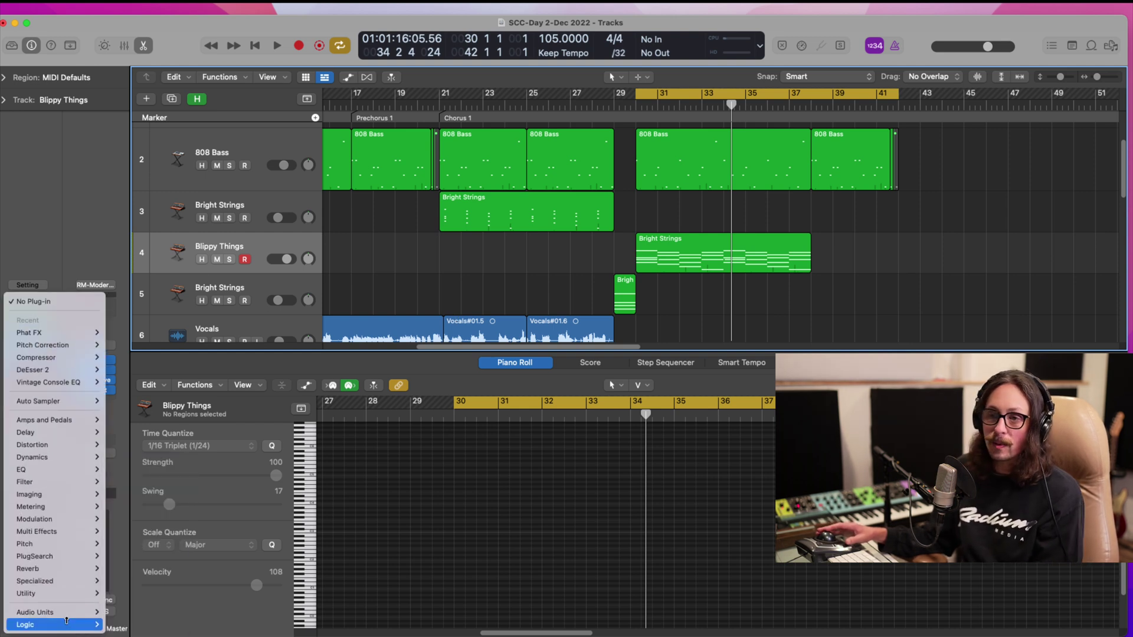
pyautogui.moveTo(67, 621)
pyautogui.moveTo(136, 597)
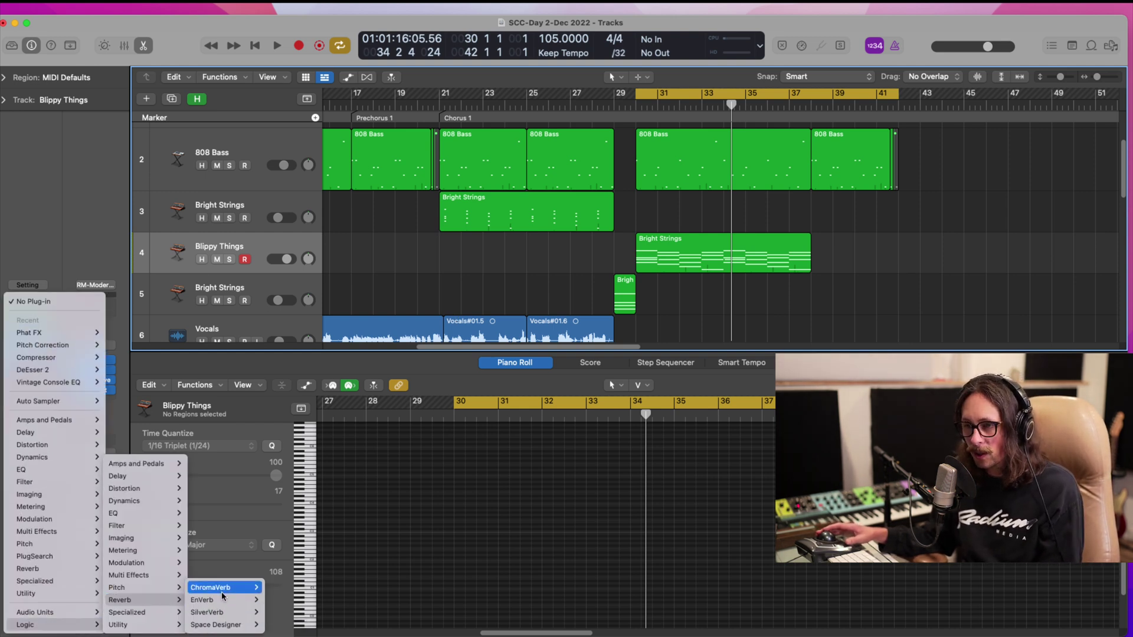
pyautogui.moveTo(229, 592)
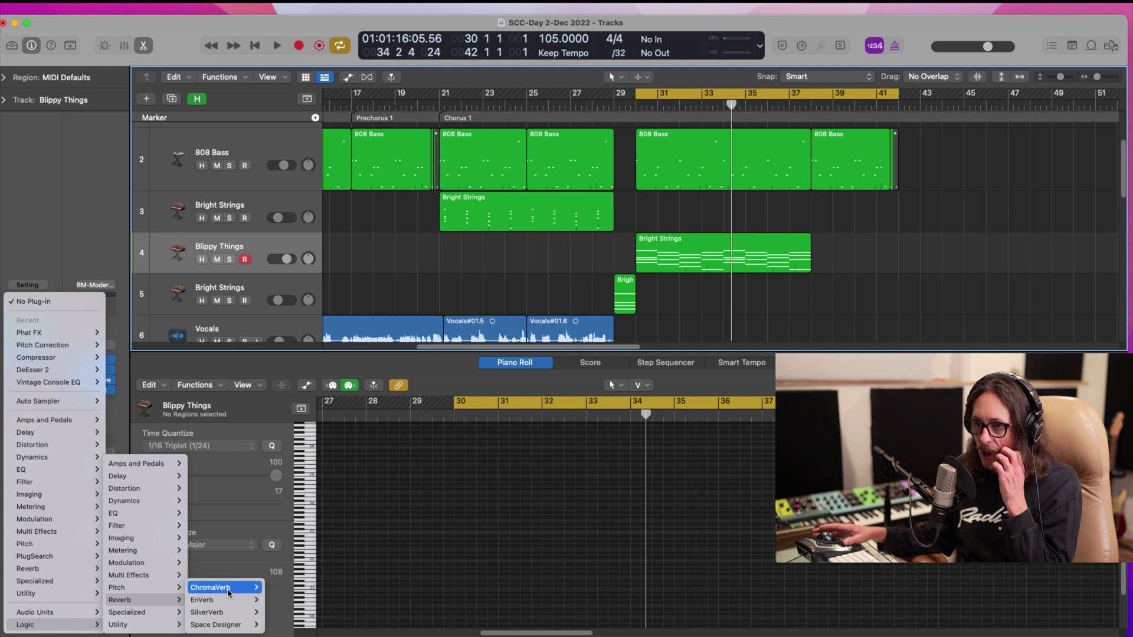
pyautogui.click(278, 587)
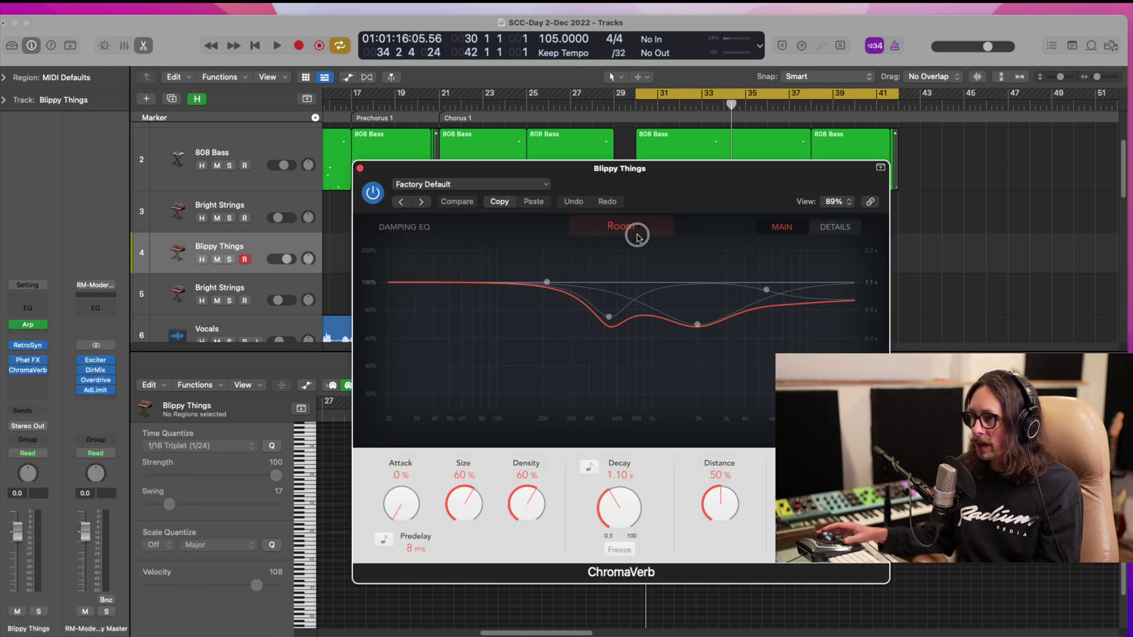
# - Load the 16th Sequencer Slapback preset from the Synth Reverbs category in ChromaVerb
pyautogui.click(637, 236)
pyautogui.click(541, 235)
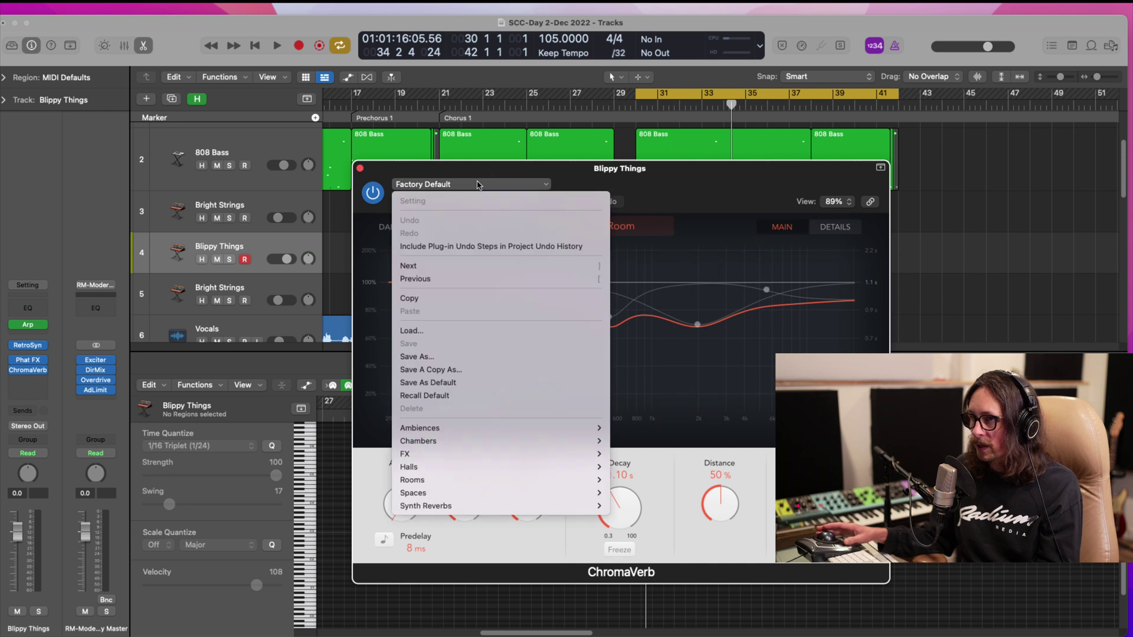
pyautogui.click(478, 184)
pyautogui.moveTo(520, 463)
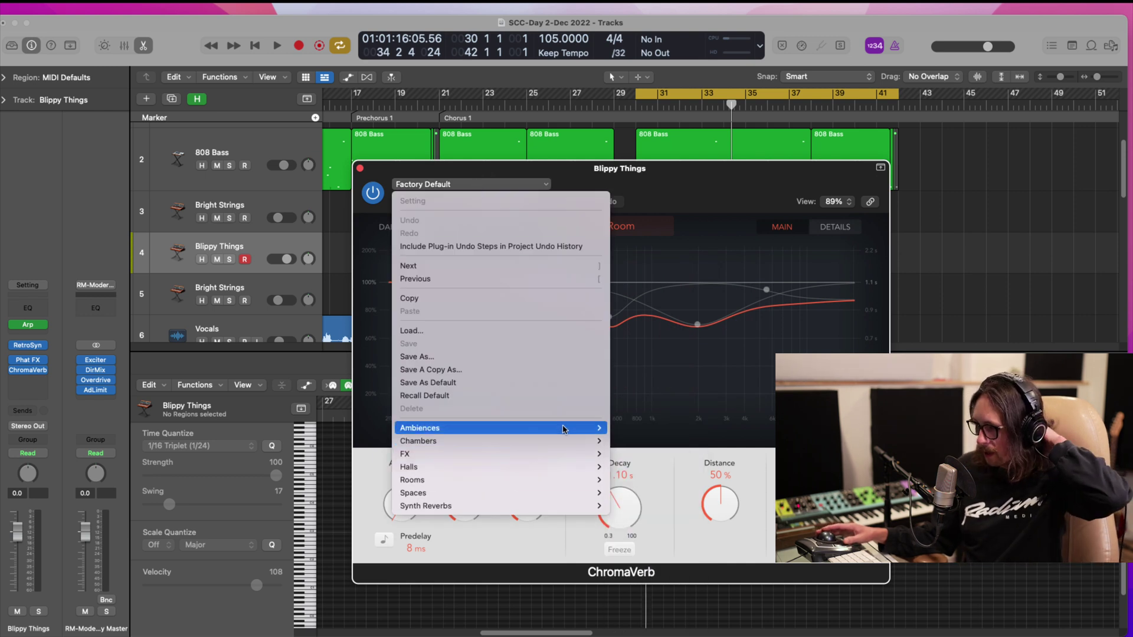
pyautogui.moveTo(559, 476)
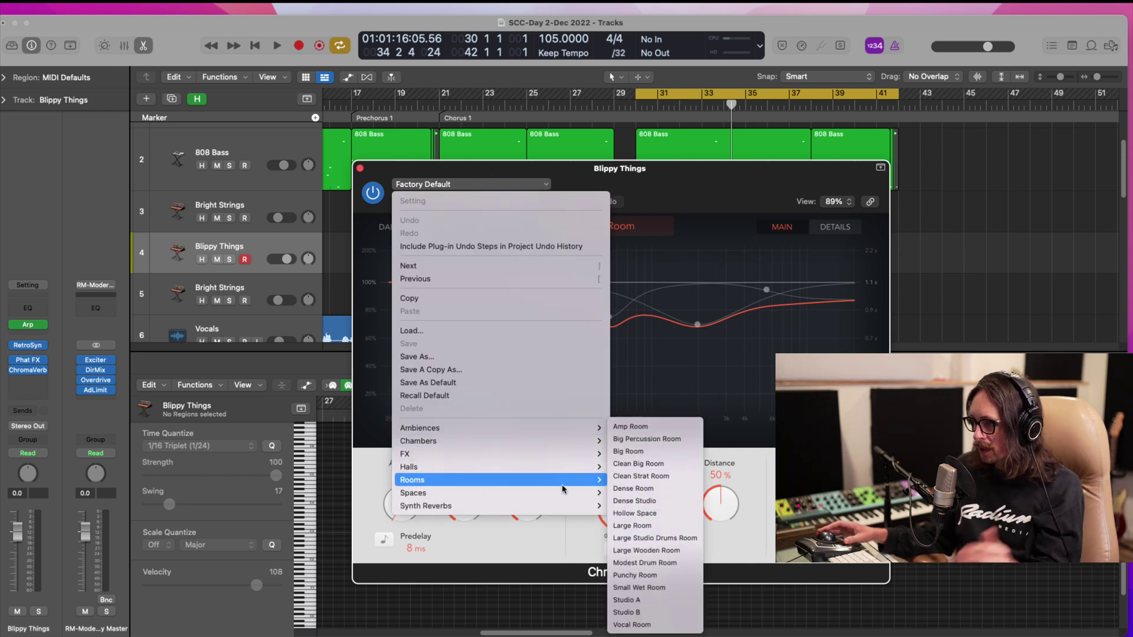
pyautogui.moveTo(568, 508)
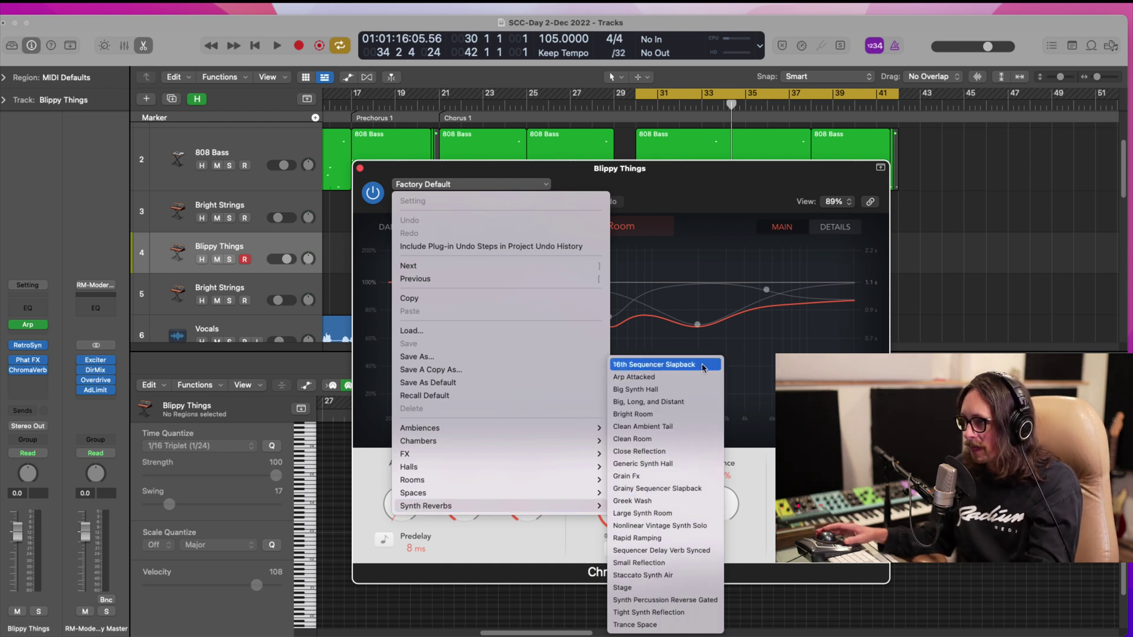
pyautogui.click(690, 370)
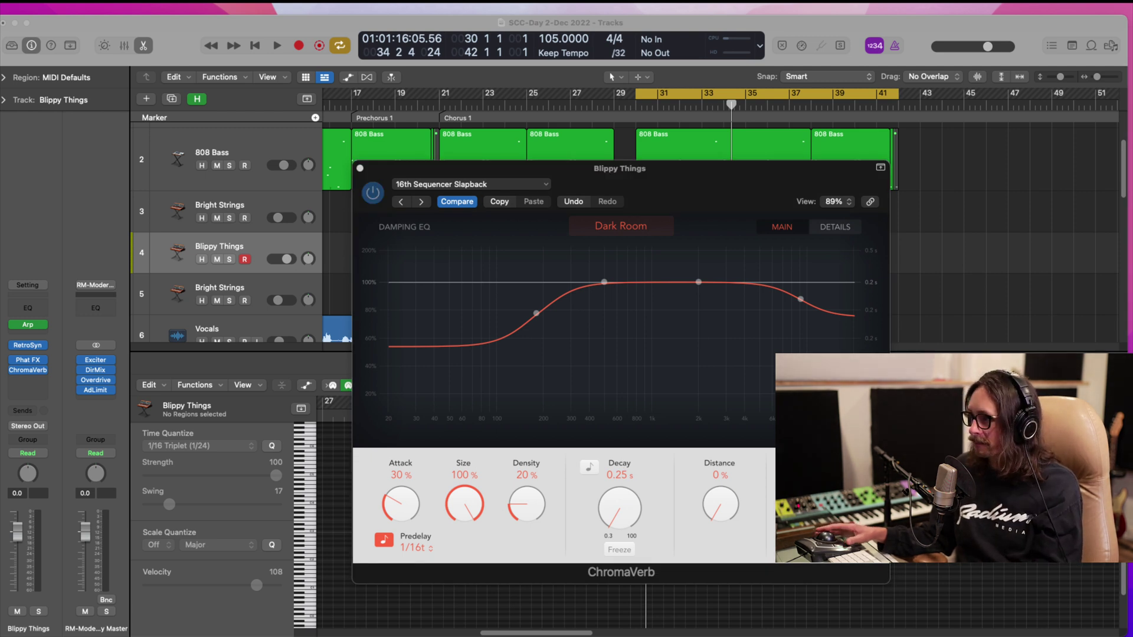
# - During playback, set the ChromaVerb distance to 56%, the synced predelay to 1/16 and the density to 34%
pyautogui.press('space')
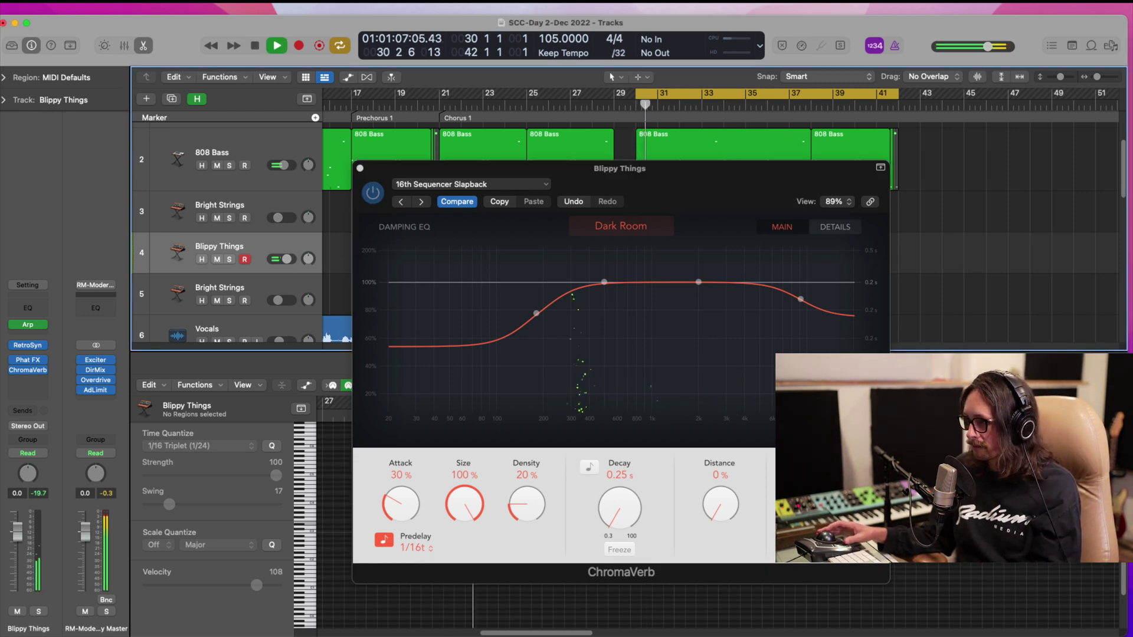
pyautogui.click(838, 507)
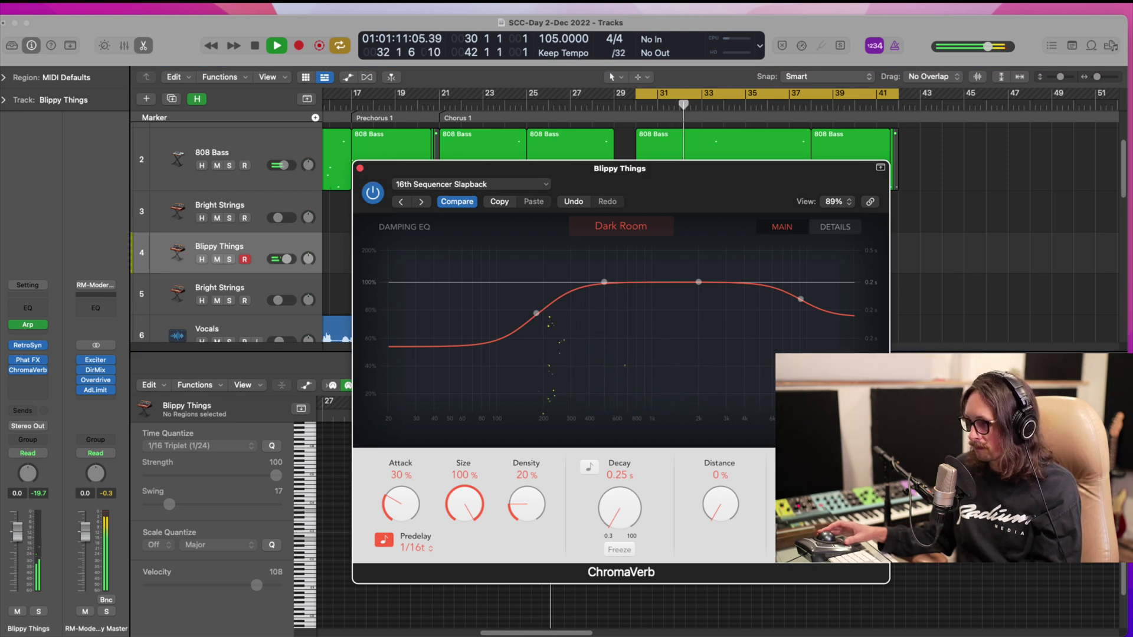
pyautogui.moveTo(724, 492); pyautogui.dragTo(736, 397)
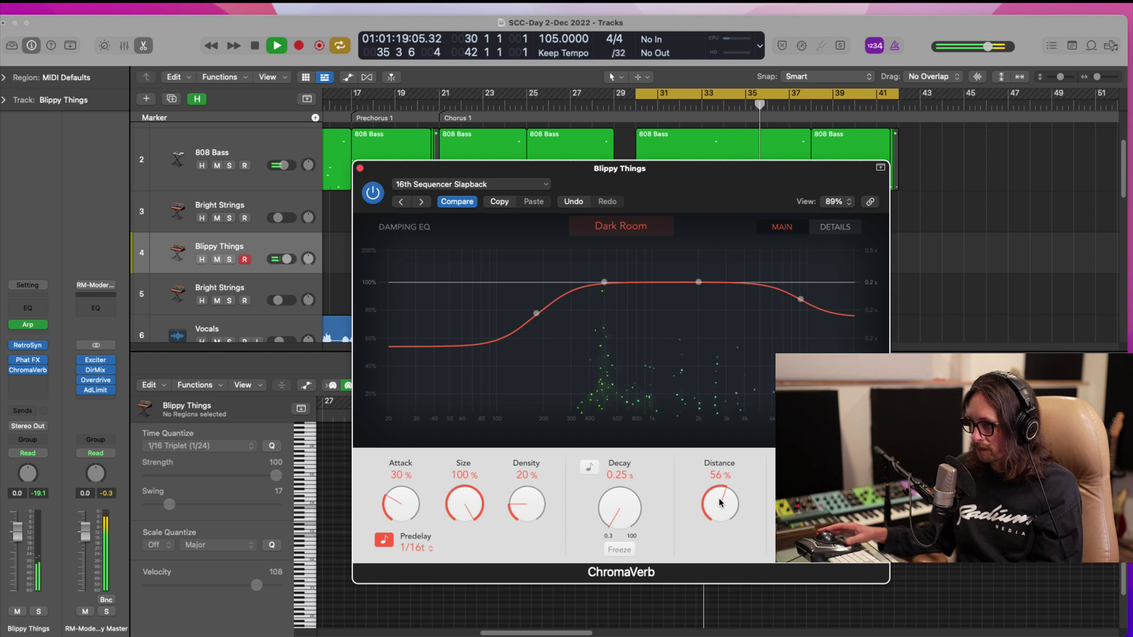
pyautogui.click(435, 543)
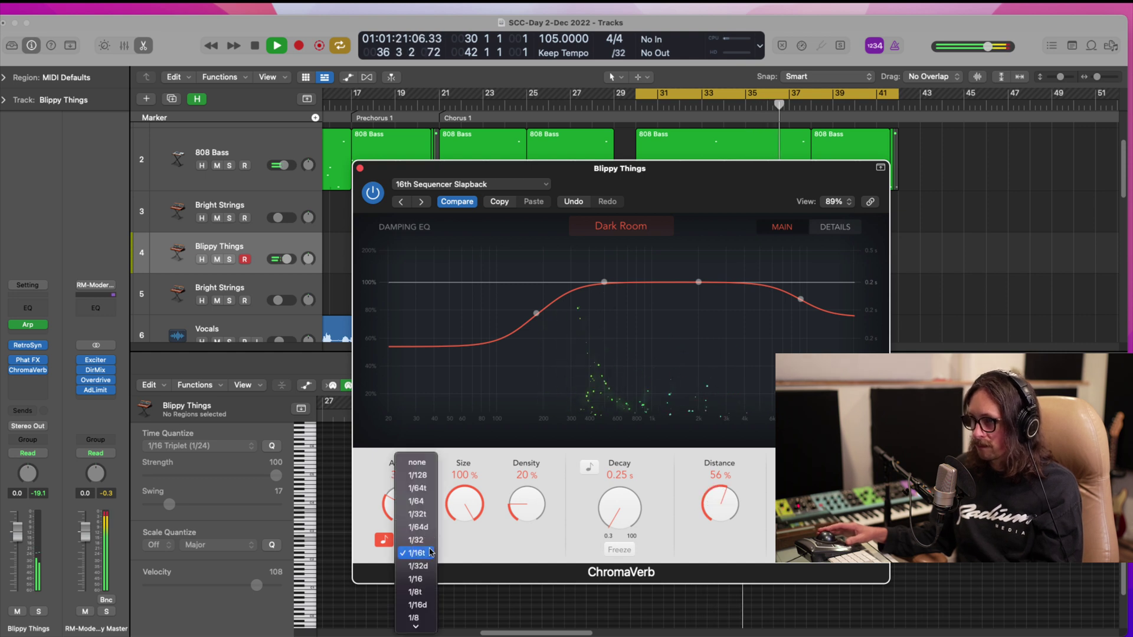
pyautogui.click(421, 583)
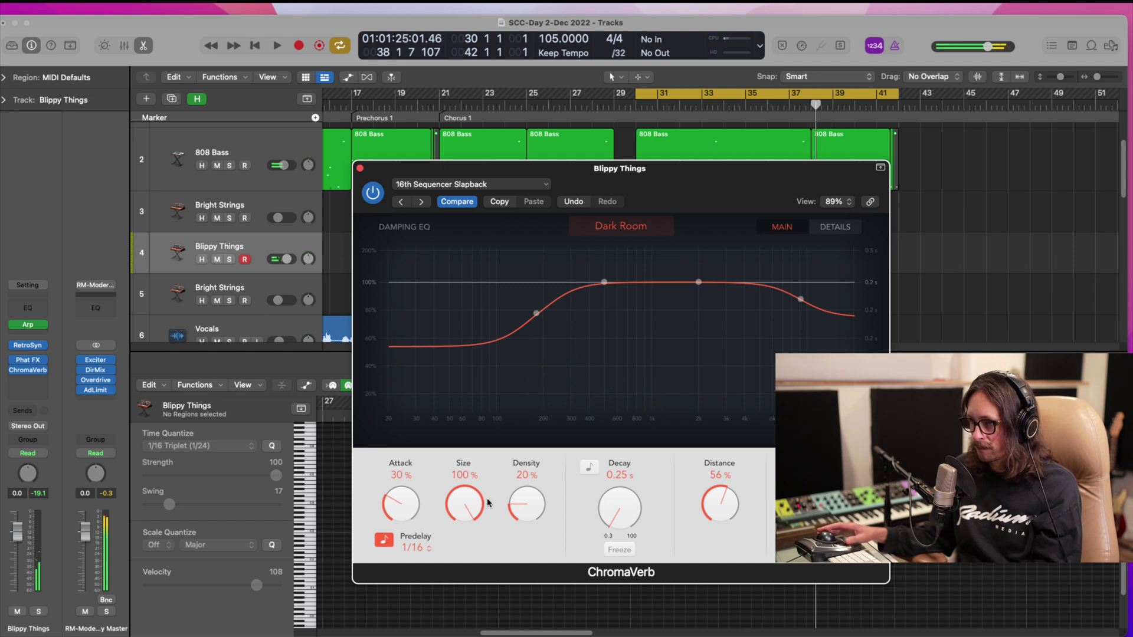
pyautogui.moveTo(508, 506); pyautogui.dragTo(524, 477)
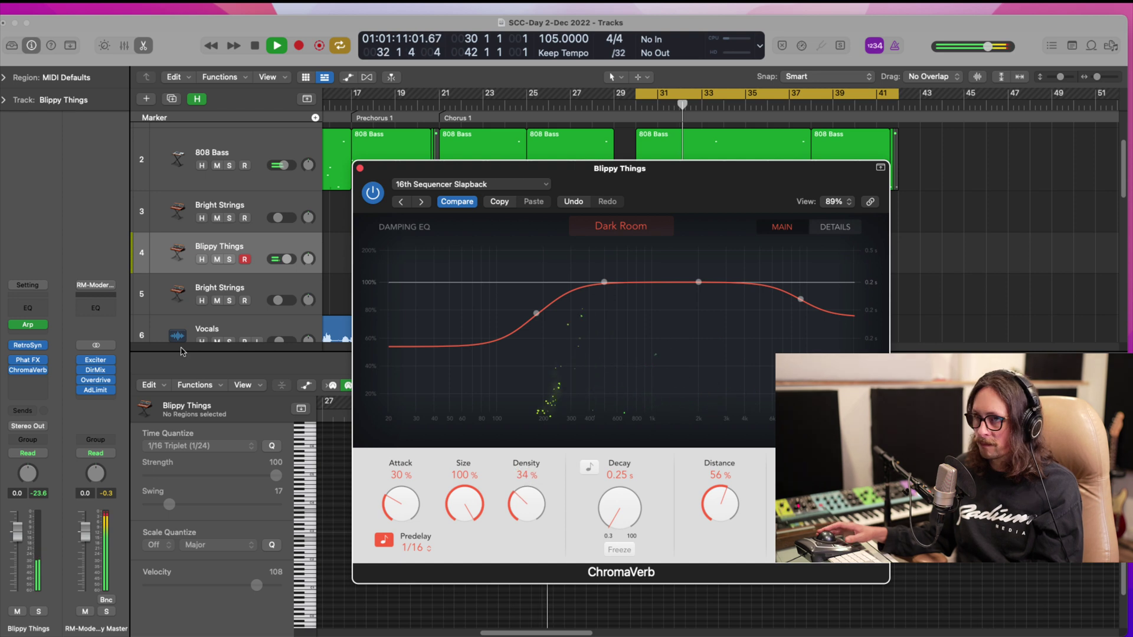
# - In Retro Synth, audition the Analog oscillator, switch to Sync, and set the filter cutoff to about 0.466 with resonance about 0.18
pyautogui.click(28, 345)
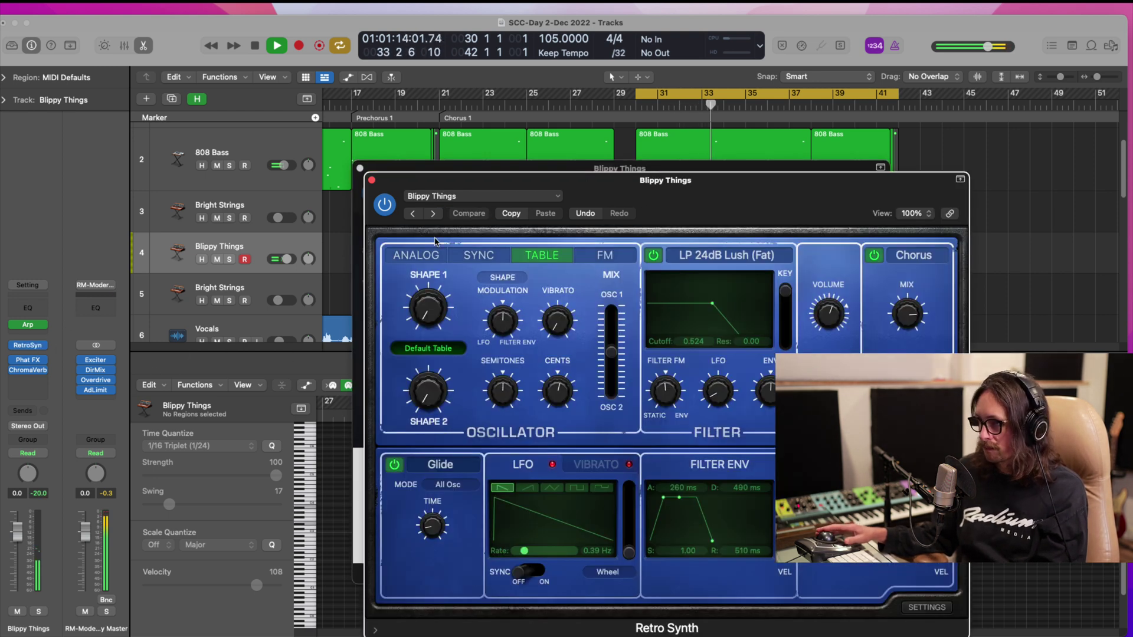
pyautogui.click(437, 255)
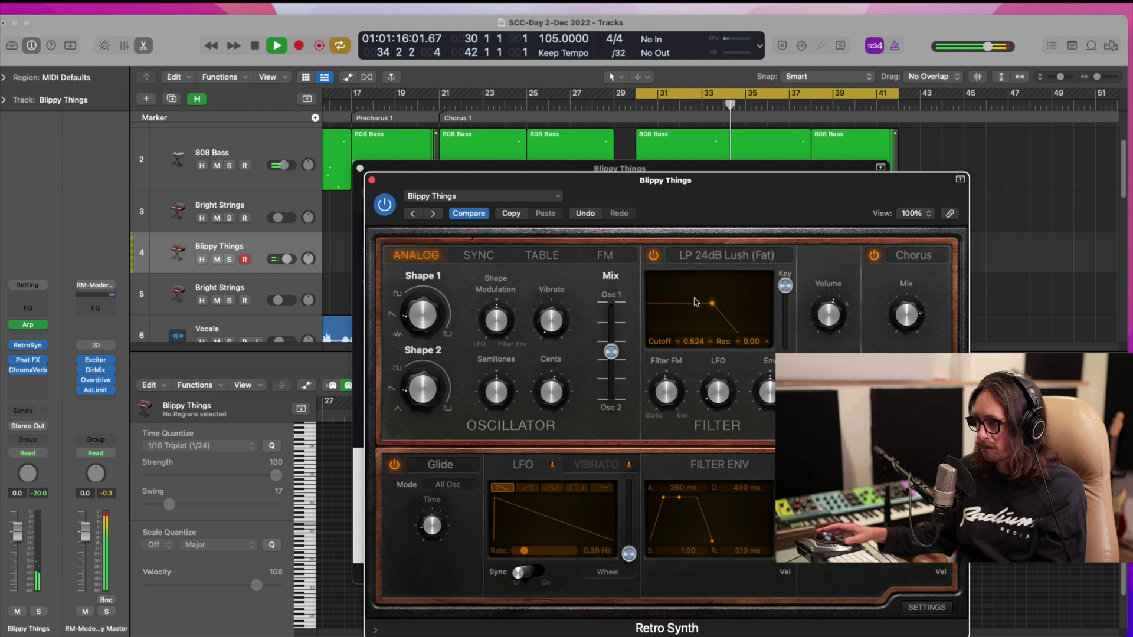
pyautogui.click(479, 256)
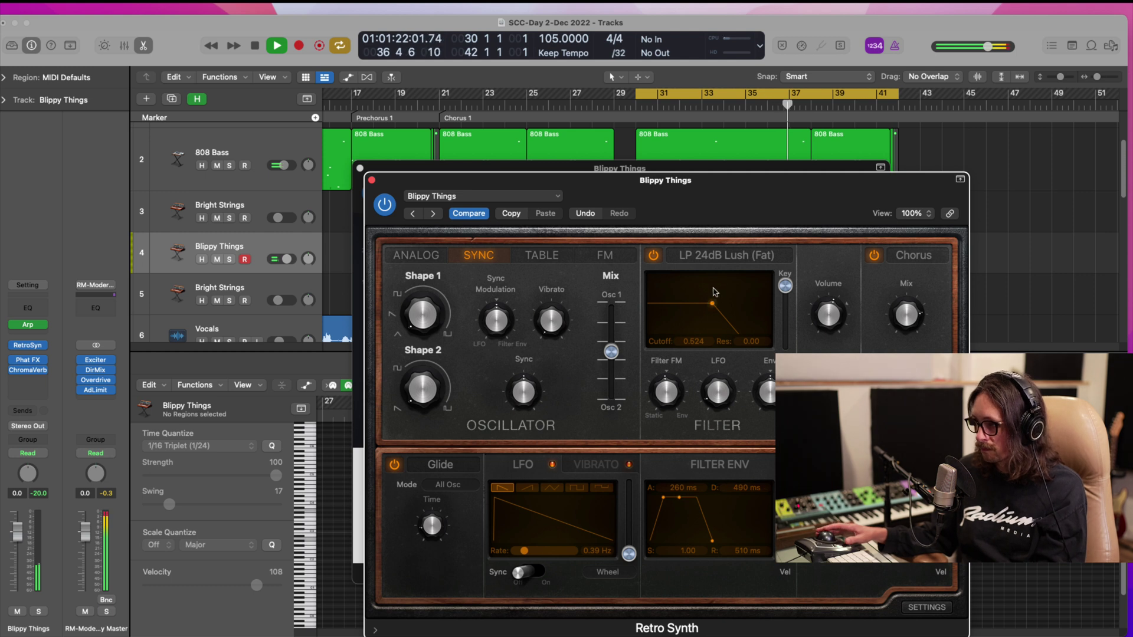
pyautogui.moveTo(711, 303)
pyautogui.mouseDown()
pyautogui.moveTo(699, 287)
pyautogui.moveTo(706, 304)
pyautogui.mouseUp()
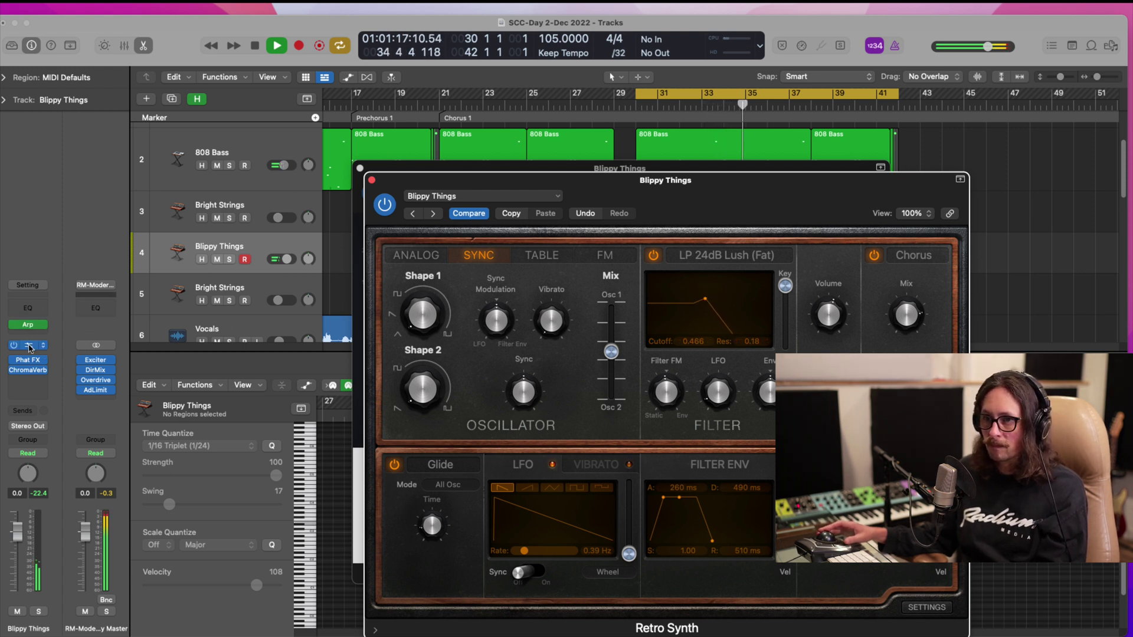
# - Set the Arpeggiator's note length to 84% on Blippy Things and close the open plug-in windows
pyautogui.click(30, 327)
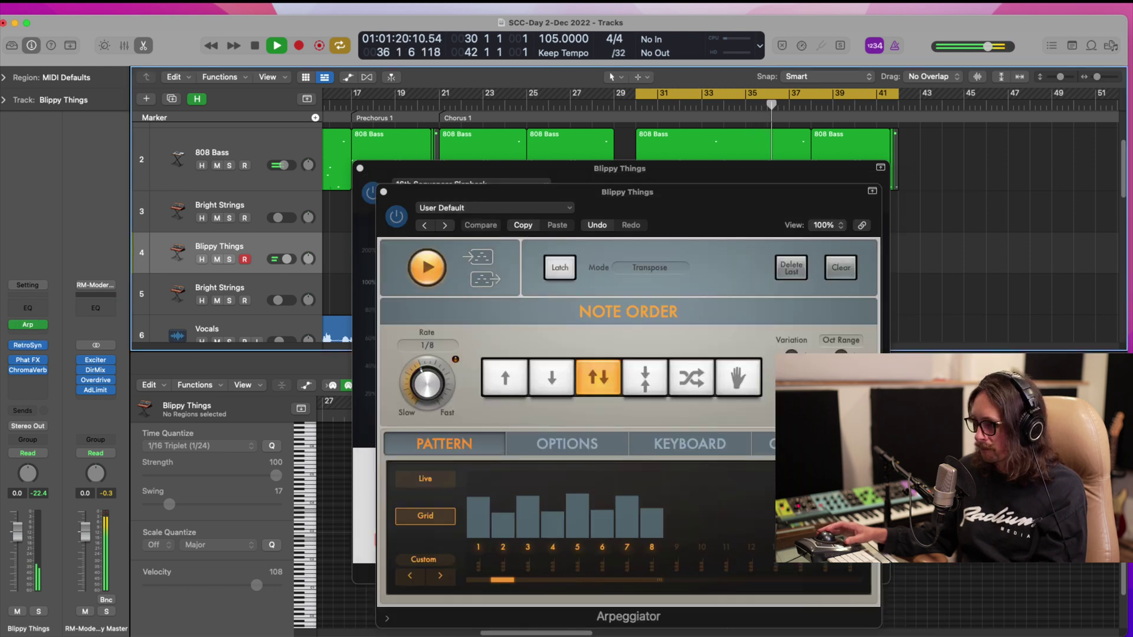
pyautogui.click(505, 511)
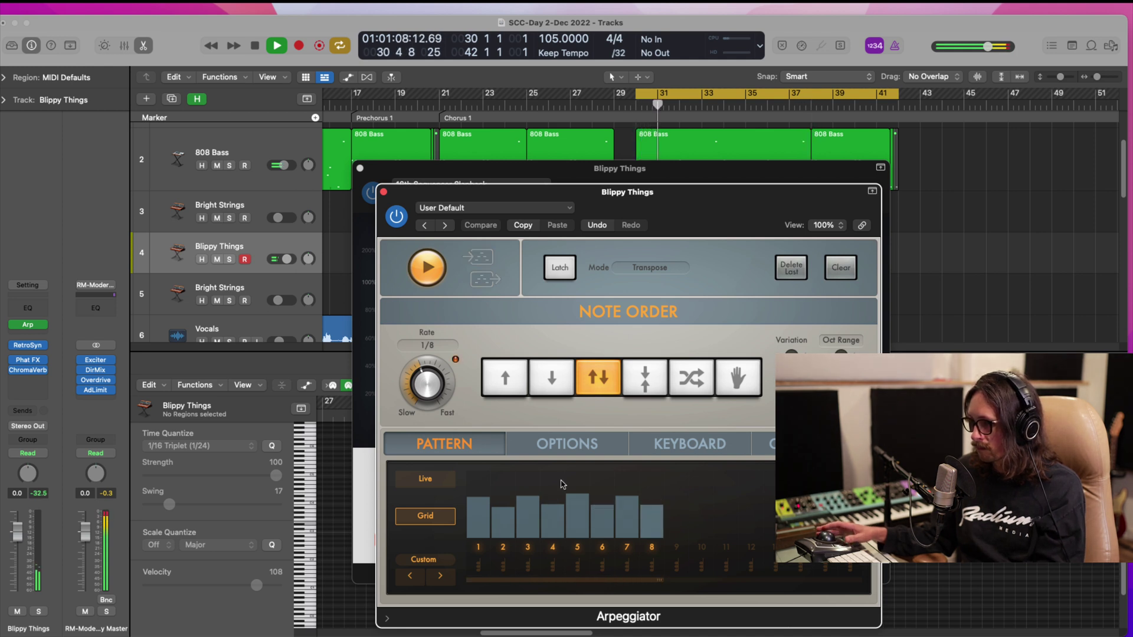
pyautogui.click(567, 443)
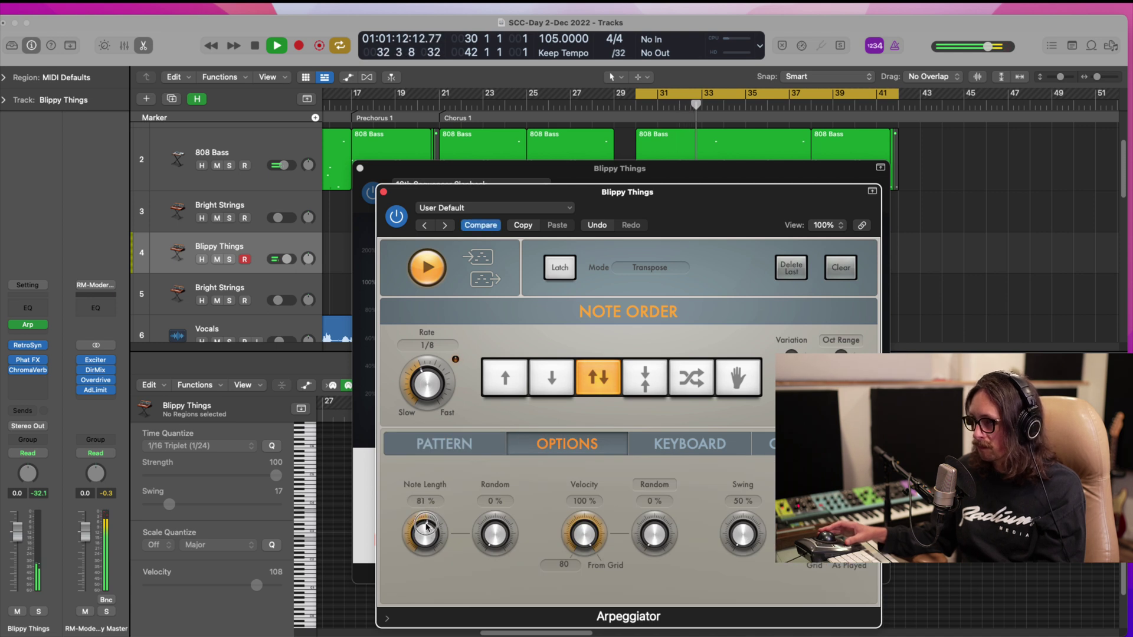
pyautogui.moveTo(428, 527); pyautogui.dragTo(428, 527)
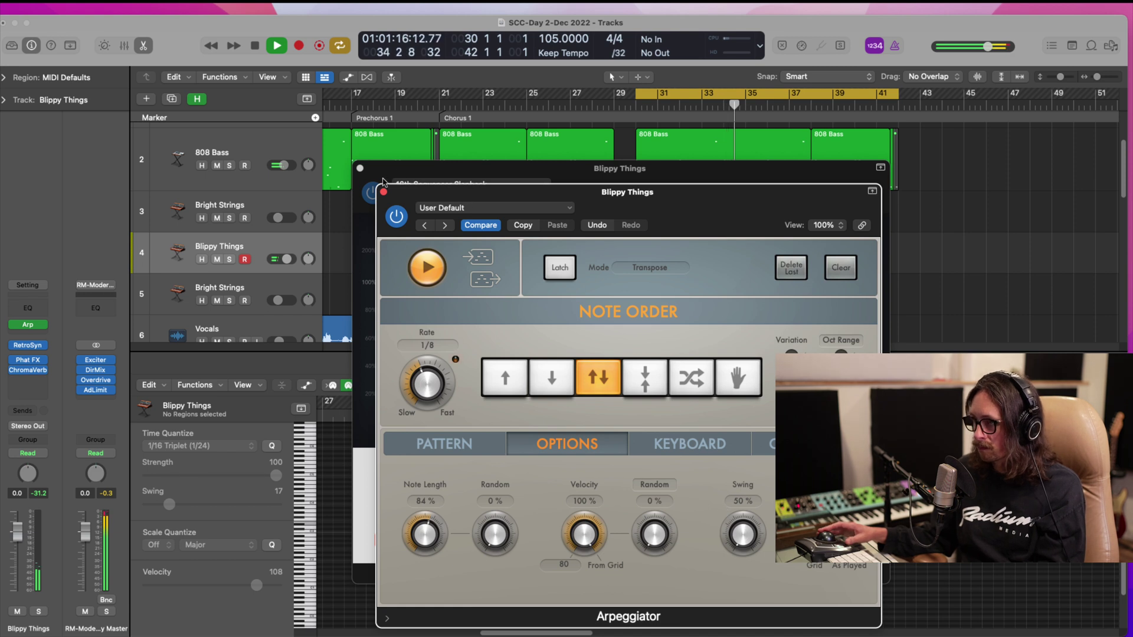
pyautogui.click(360, 168)
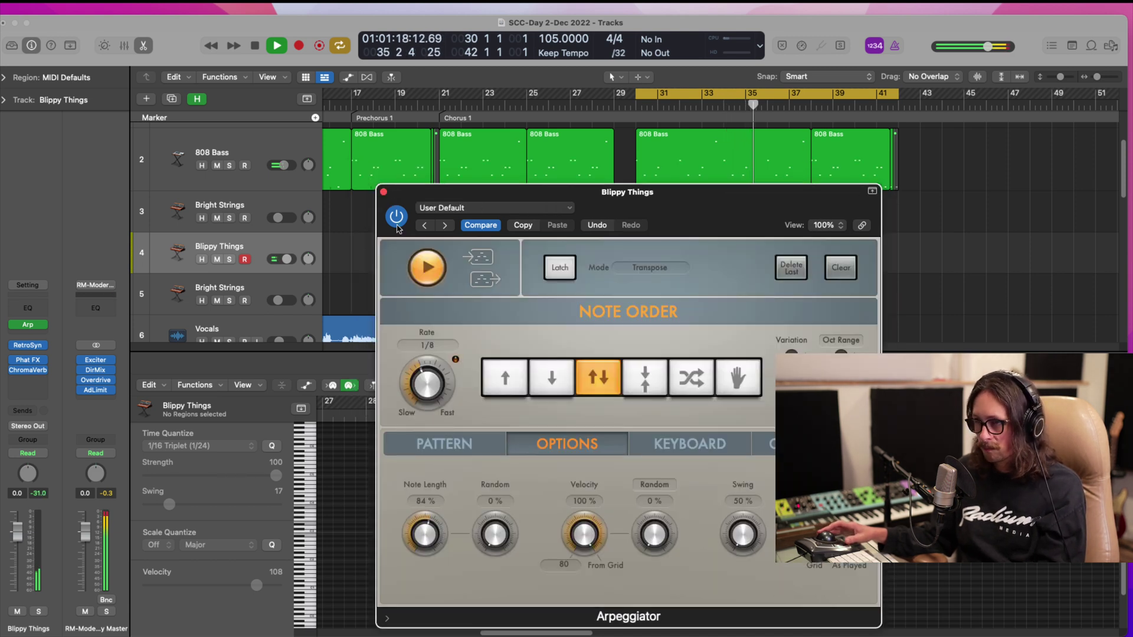
pyautogui.click(383, 193)
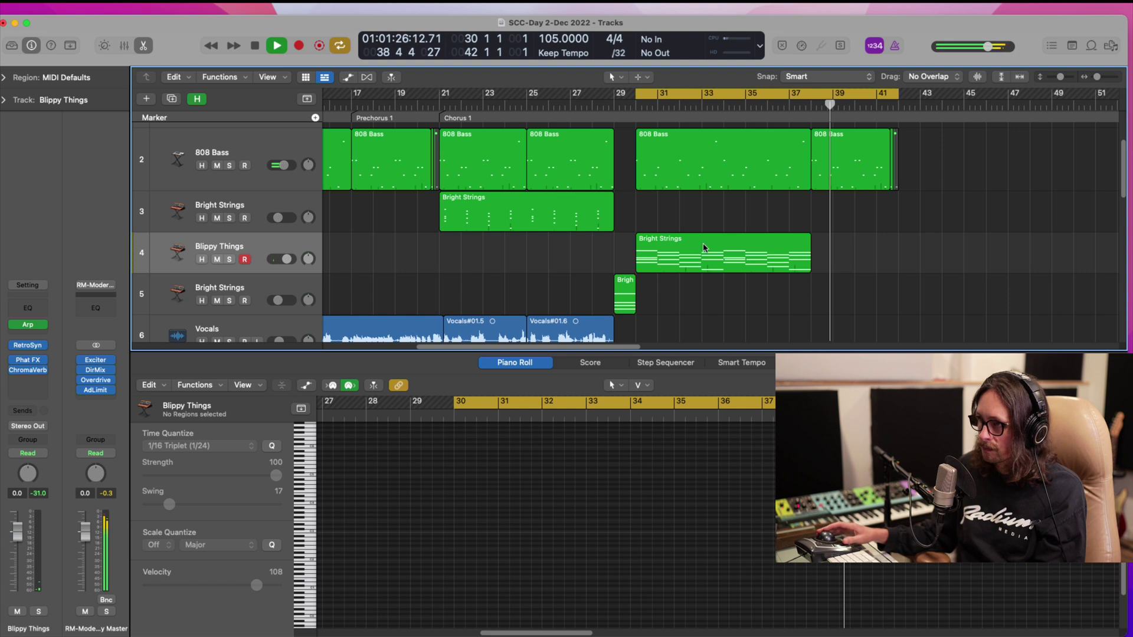
# - Copy the Blippy Things region from bar 30 to bar 38 on the second Bright Strings track (track 5)
pyautogui.moveTo(703, 247); pyautogui.dragTo(877, 222)
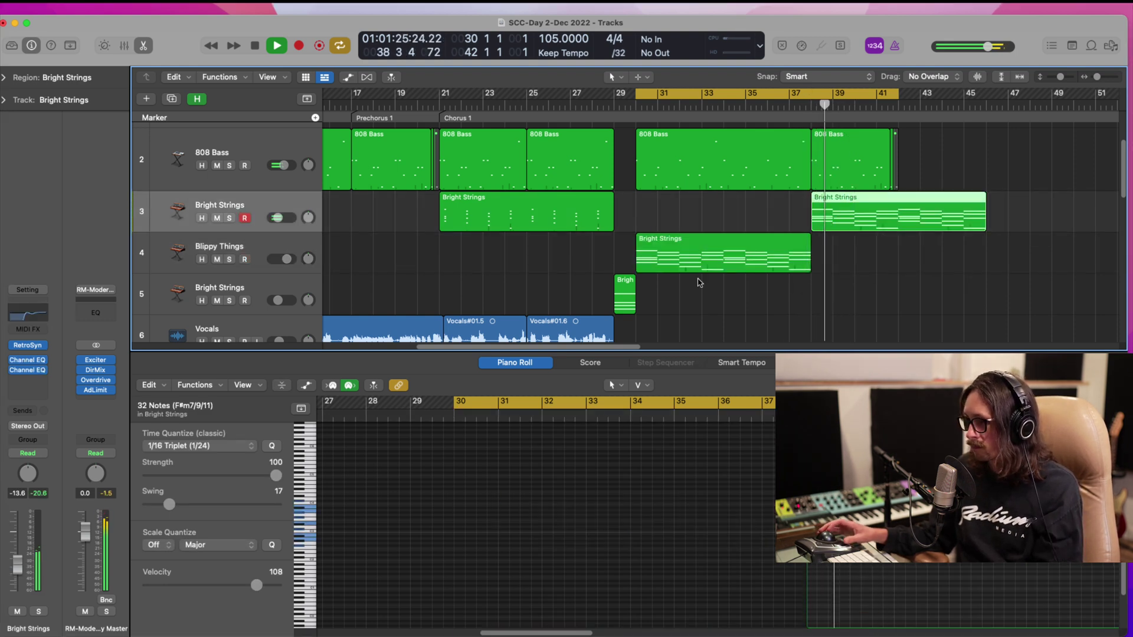
pyautogui.moveTo(857, 232); pyautogui.dragTo(849, 289)
pyautogui.click(803, 107)
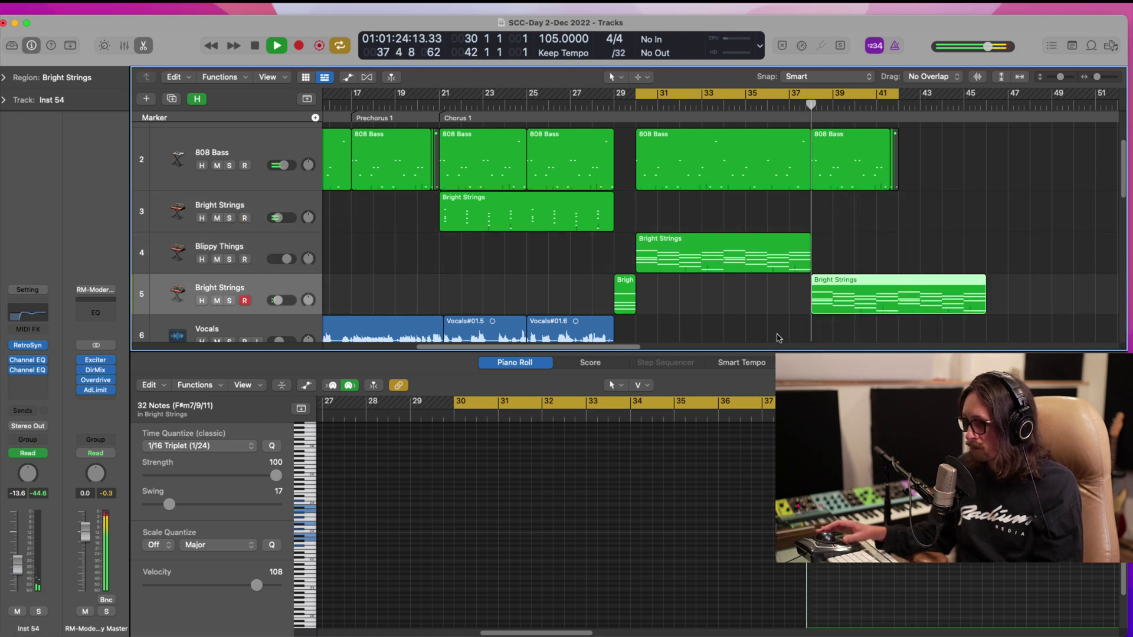
# - Split the copied strings region on track 5 at bar 42 and delete the part after it
pyautogui.keyDown('ctrl'); pyautogui.keyDown('alt'); pyautogui.click(856, 296); pyautogui.keyUp('alt'); pyautogui.keyUp('ctrl')
pyautogui.keyDown('ctrl'); pyautogui.keyDown('alt'); pyautogui.click(856, 296); pyautogui.keyUp('alt'); pyautogui.keyUp('ctrl')
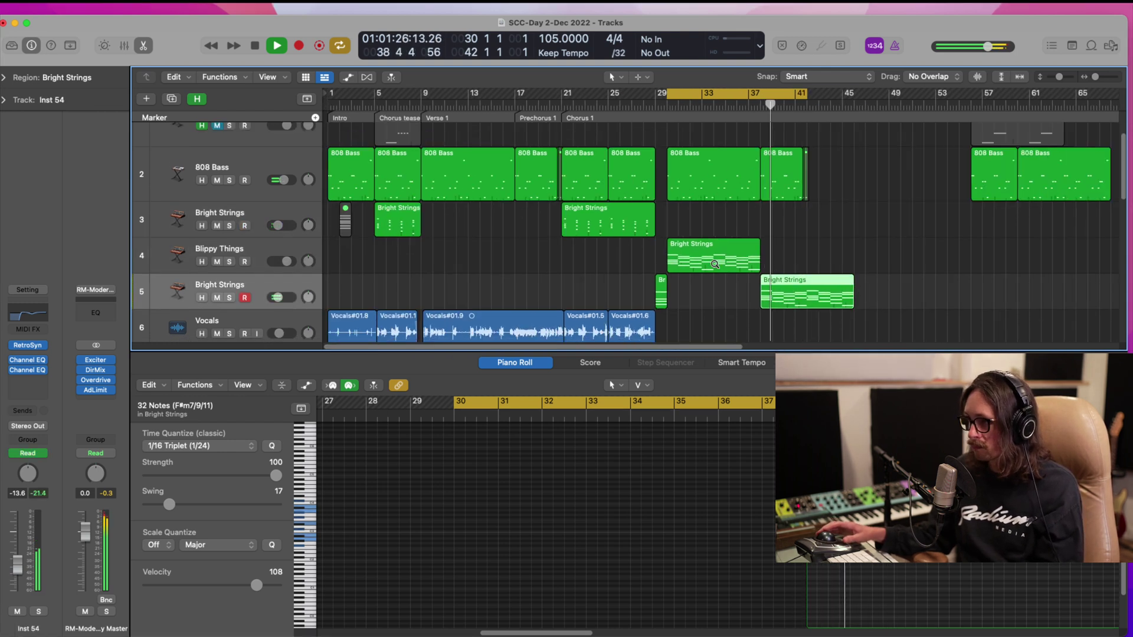
pyautogui.moveTo(717, 213); pyautogui.dragTo(880, 343)
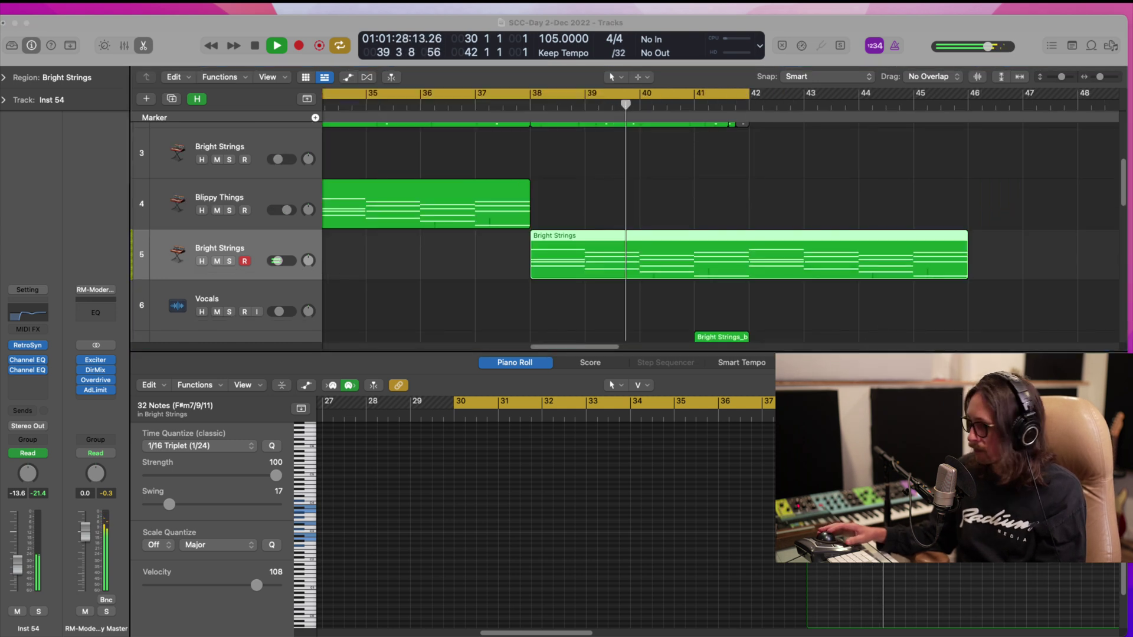
pyautogui.click(750, 259)
pyautogui.press('Delete')
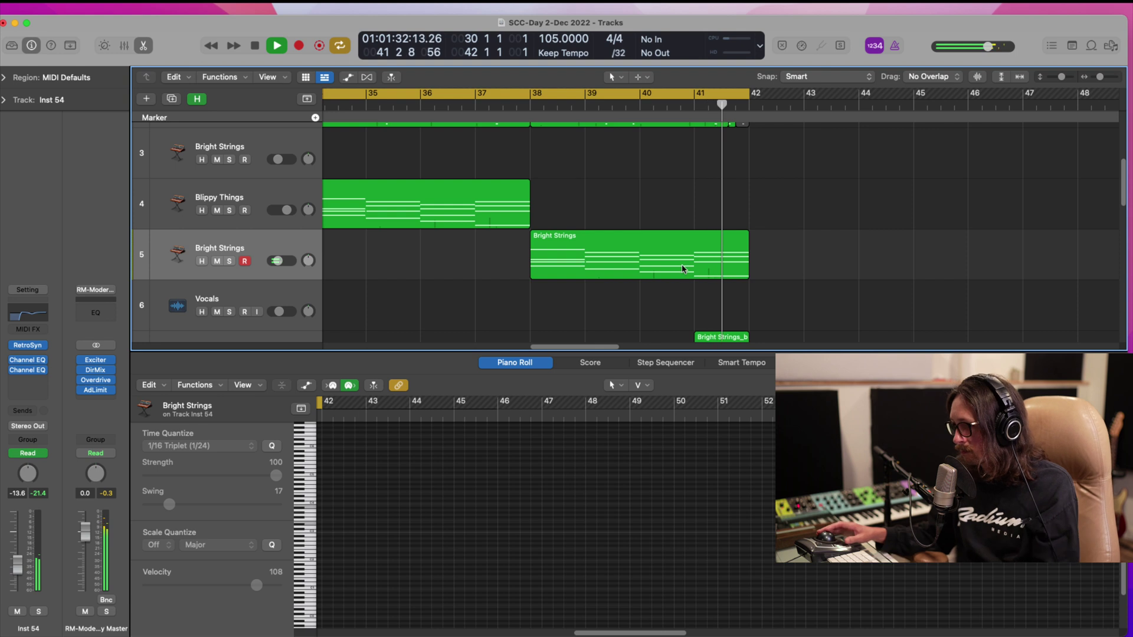
# - Stop playback, cut the track 5 strings region at bar 41, delete its last bar, and play from about bar 37
pyautogui.keyDown('ctrl'); pyautogui.keyDown('alt'); pyautogui.click(713, 239); pyautogui.keyUp('alt'); pyautogui.keyUp('ctrl')
pyautogui.press('space')
pyautogui.moveTo(786, 255); pyautogui.dragTo(822, 317)
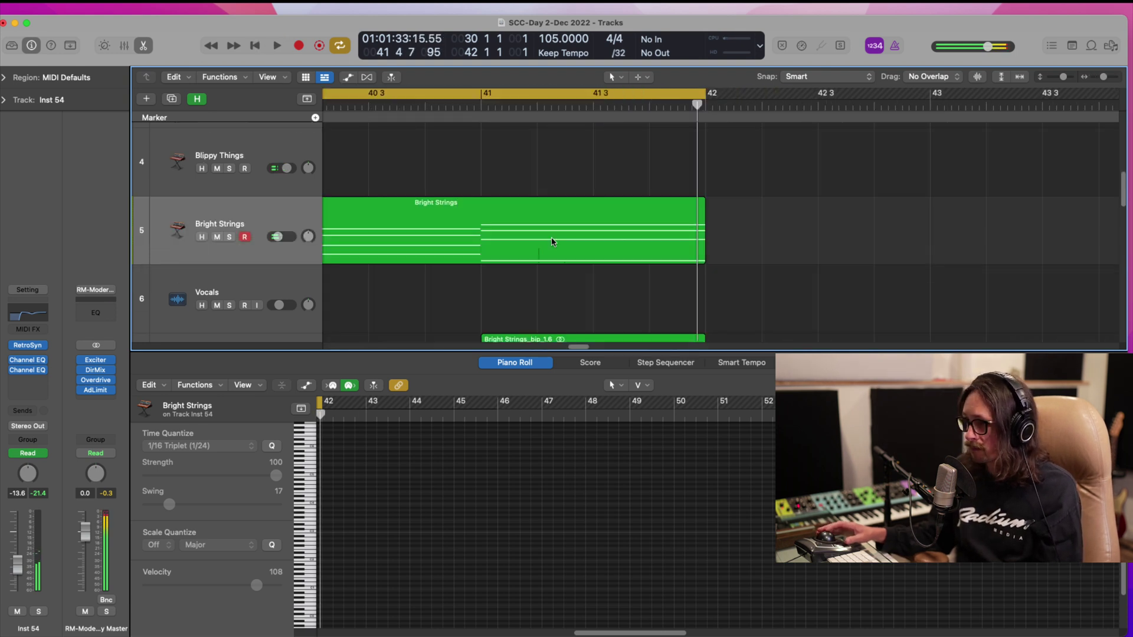
pyautogui.click(482, 224)
pyautogui.press('Delete')
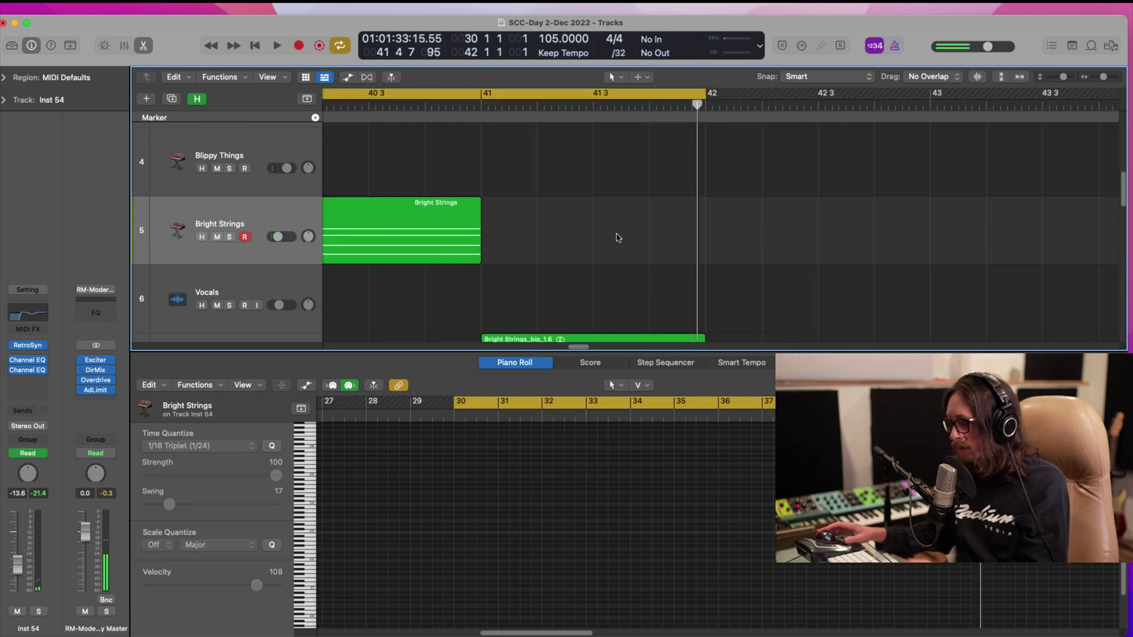
pyautogui.keyDown('ctrl'); pyautogui.keyDown('alt'); pyautogui.click(614, 143); pyautogui.keyUp('alt'); pyautogui.keyUp('ctrl')
pyautogui.click(748, 99)
pyautogui.press('space')
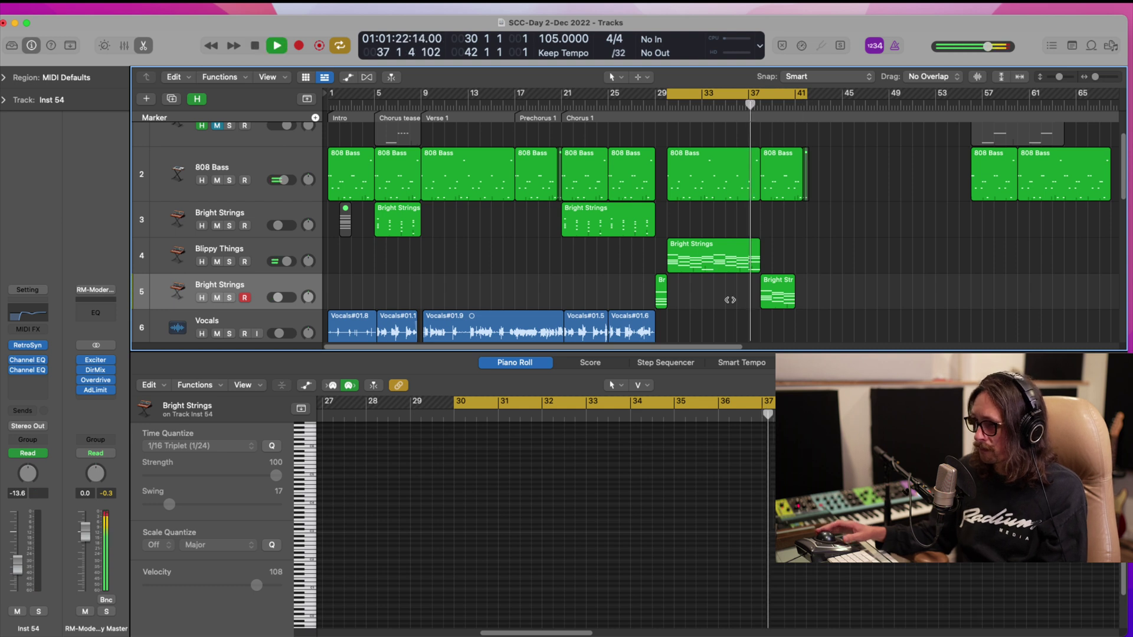
# - Hide the editor and move all spare regions after about bar 55 on every track further along, starting near bar 95
pyautogui.keyDown('ctrl'); pyautogui.keyDown('alt'); pyautogui.click(688, 221); pyautogui.keyUp('alt'); pyautogui.keyUp('ctrl')
pyautogui.press('e')
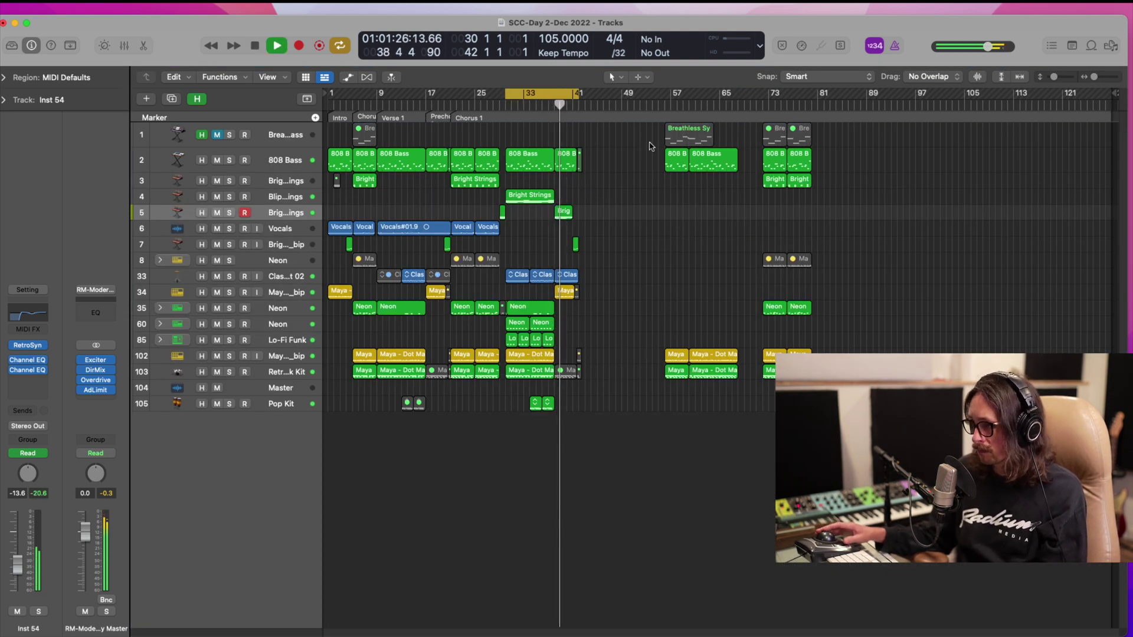
pyautogui.moveTo(648, 136); pyautogui.dragTo(814, 378)
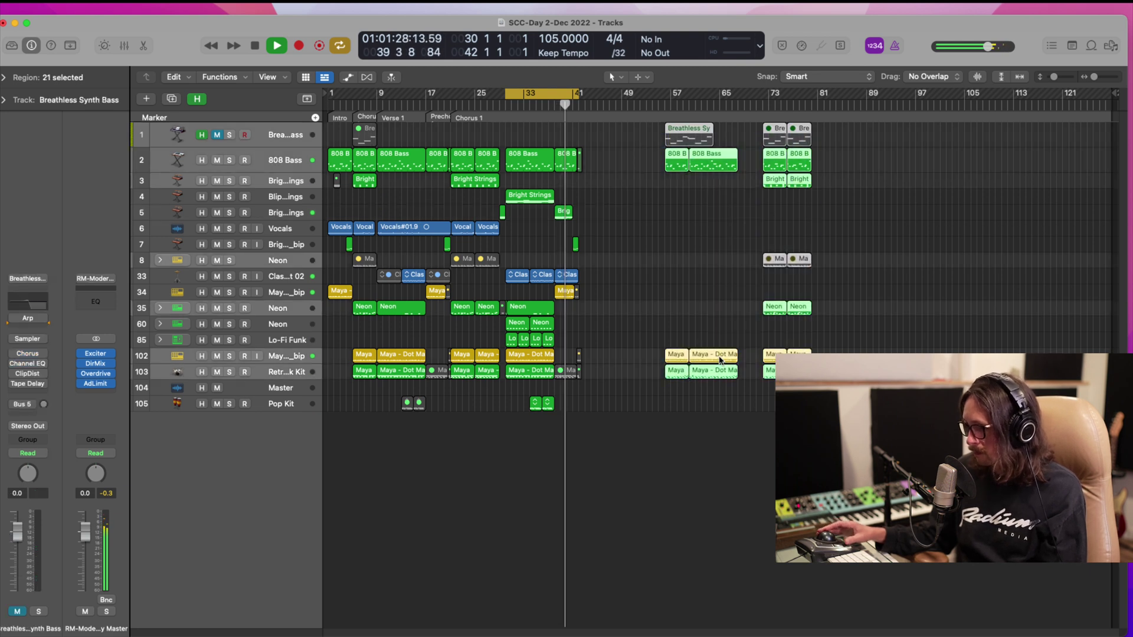
pyautogui.moveTo(717, 354); pyautogui.dragTo(956, 349)
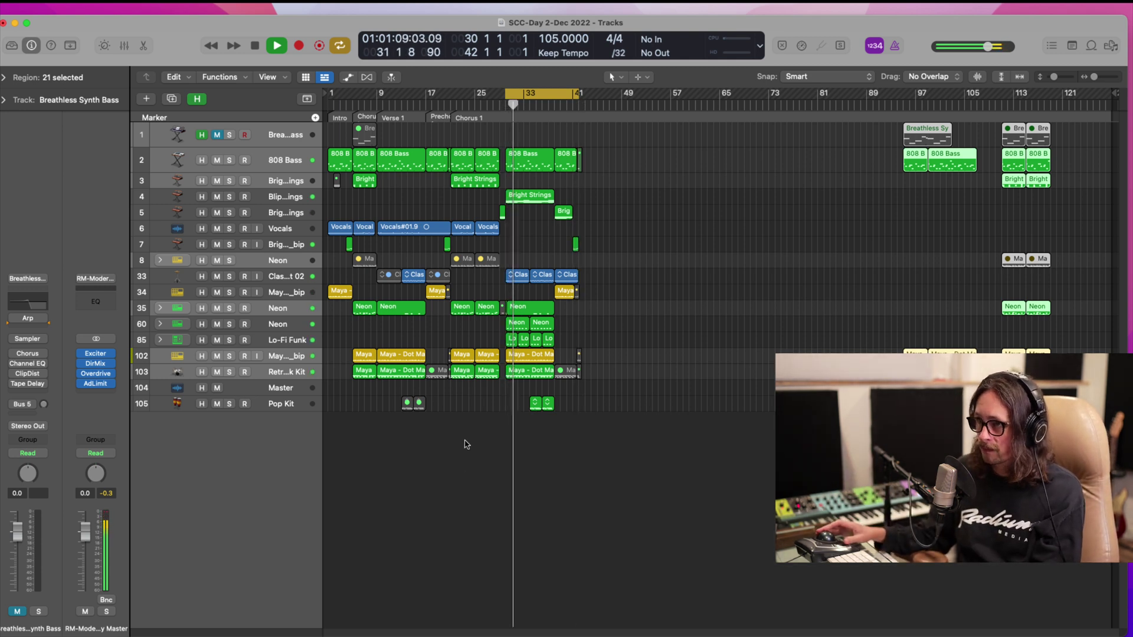
# - Stop playback, select the Chorus 1 regions on all tracks except the long Verse 1 vocal, and copy them to bar 42
pyautogui.press('space')
pyautogui.moveTo(455, 403)
pyautogui.mouseDown()
pyautogui.moveTo(499, 284)
pyautogui.moveTo(499, 156)
pyautogui.mouseUp()
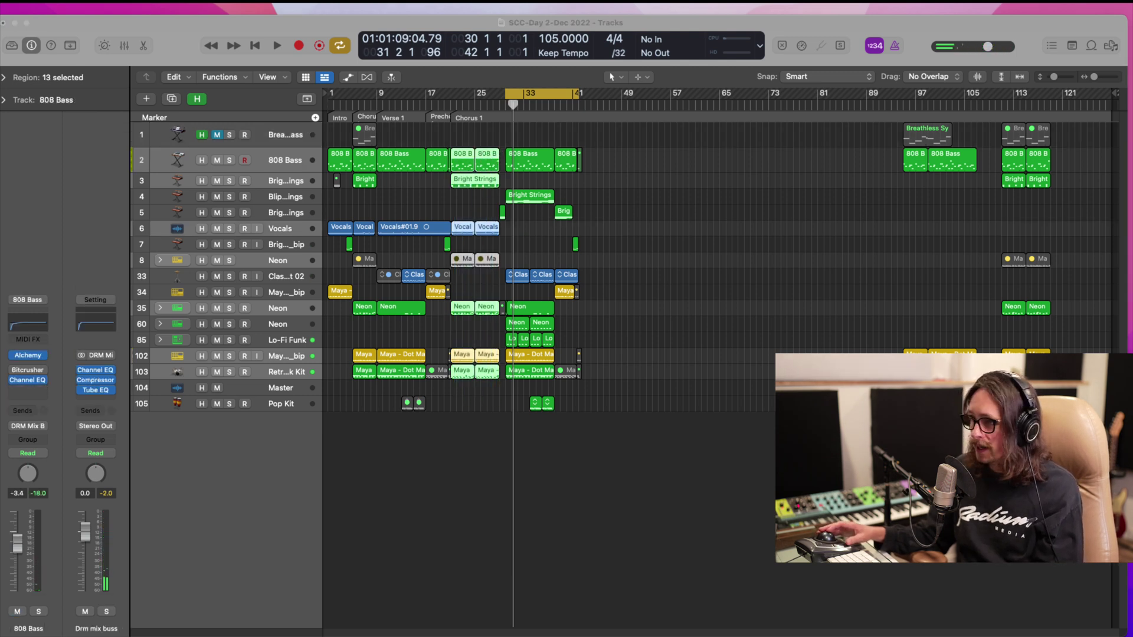
pyautogui.click(555, 310)
pyautogui.moveTo(363, 128); pyautogui.dragTo(705, 453)
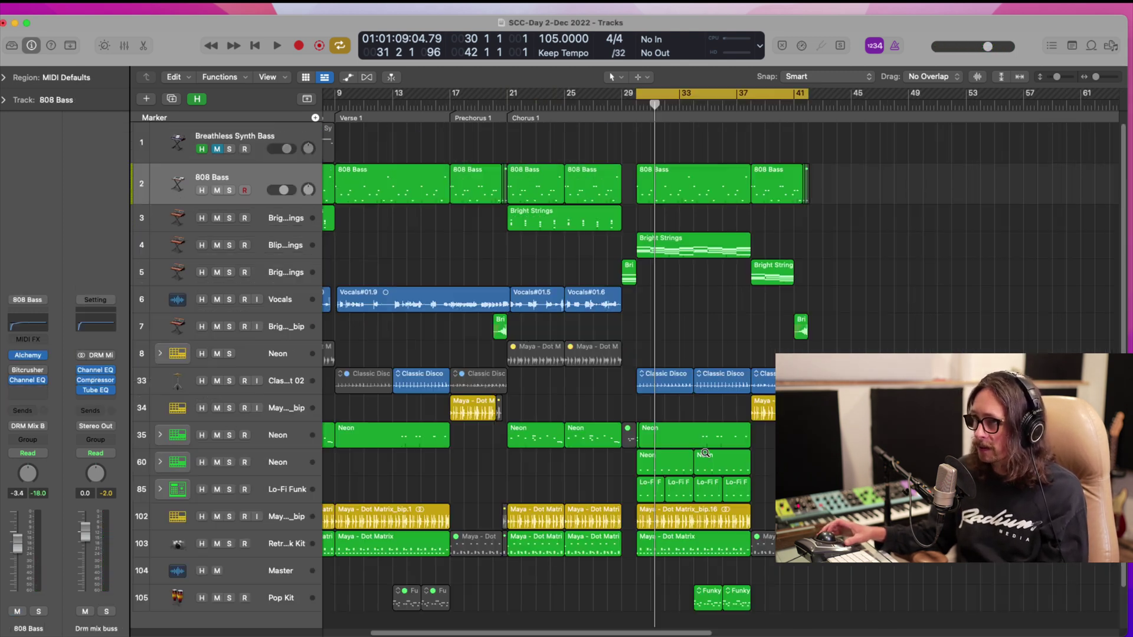
pyautogui.moveTo(511, 609); pyautogui.dragTo(620, 161)
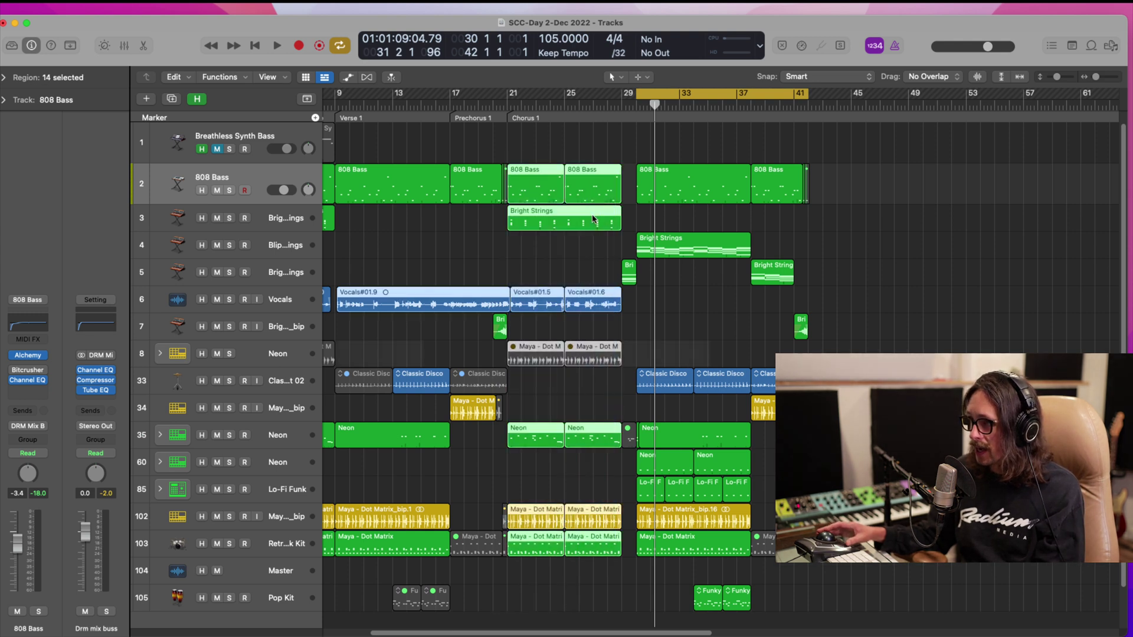
pyautogui.keyDown('shift'); pyautogui.click(470, 299); pyautogui.keyUp('shift')
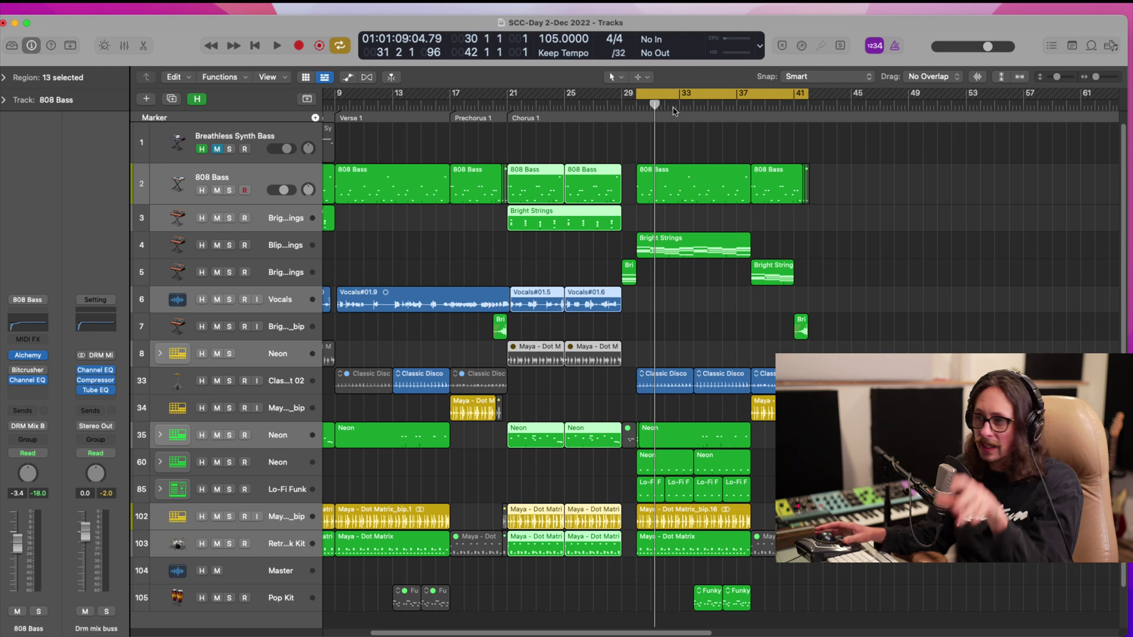
pyautogui.moveTo(552, 183); pyautogui.dragTo(851, 184)
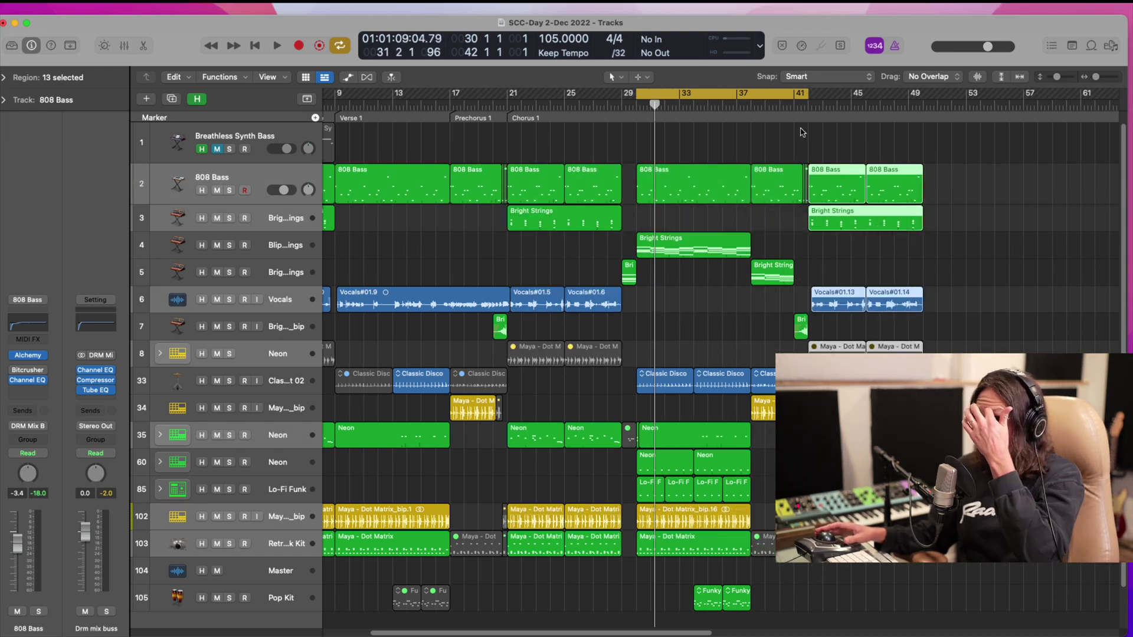
# - Turn off the cycle range and copy the chorus regions at bar 42 to bar 50
pyautogui.click(790, 107)
pyautogui.click(793, 96)
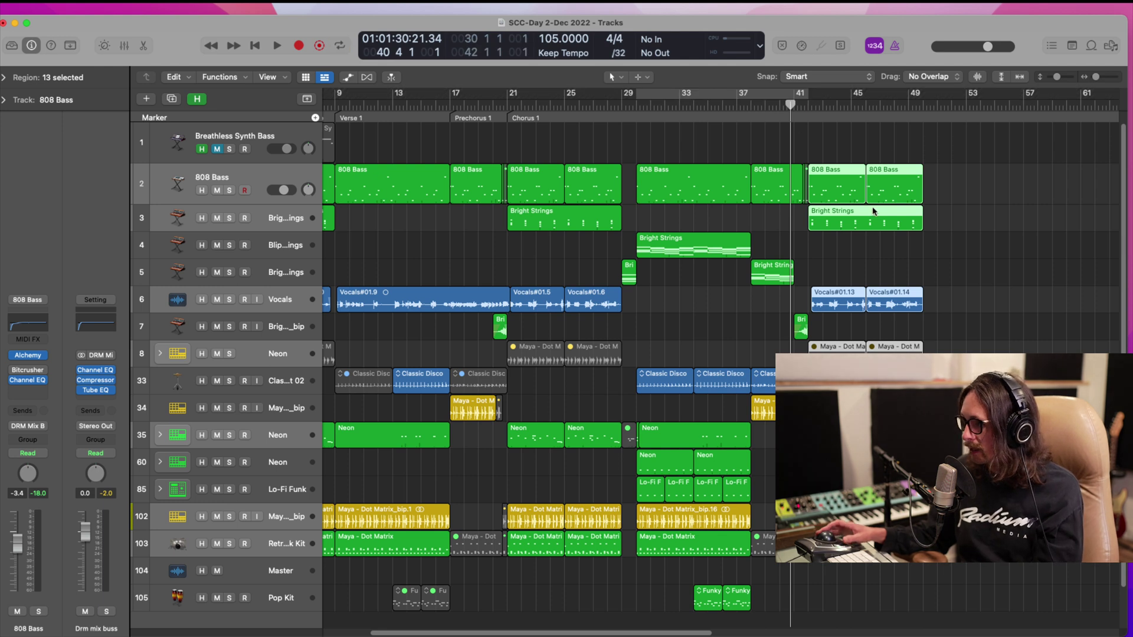
pyautogui.hscroll(10, 842, 260)
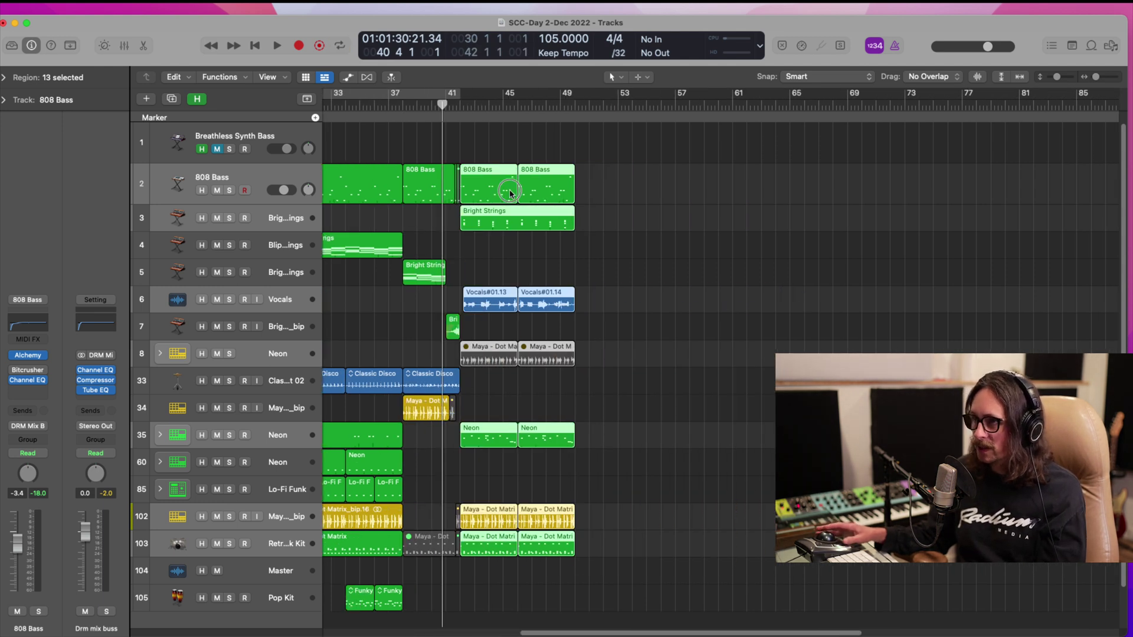
pyautogui.moveTo(510, 193); pyautogui.dragTo(609, 198)
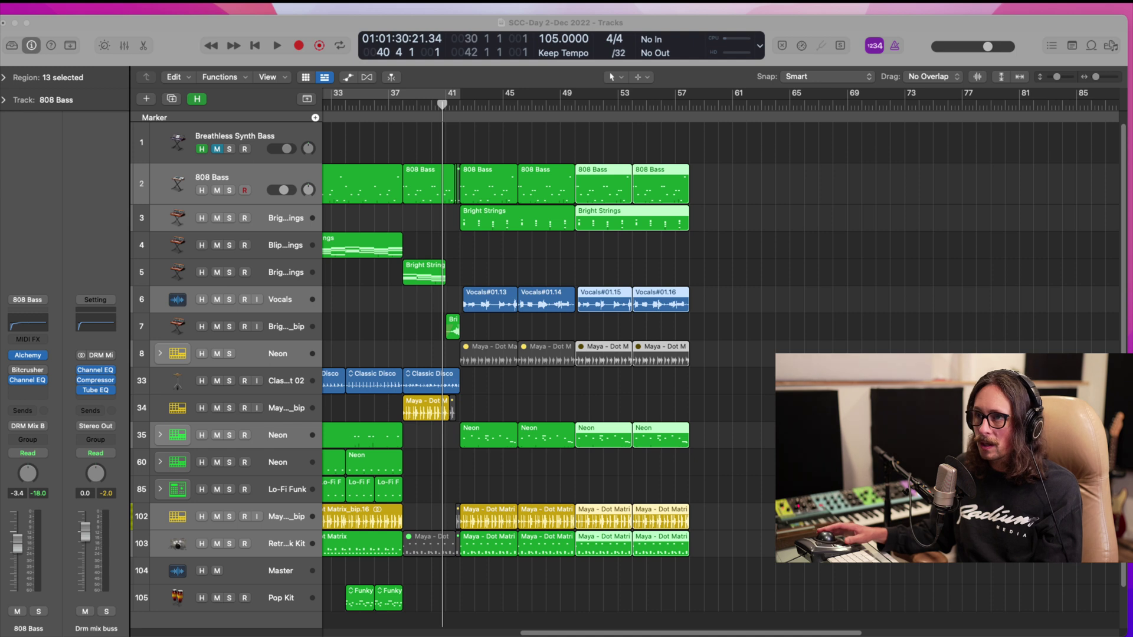
pyautogui.click(303, 21)
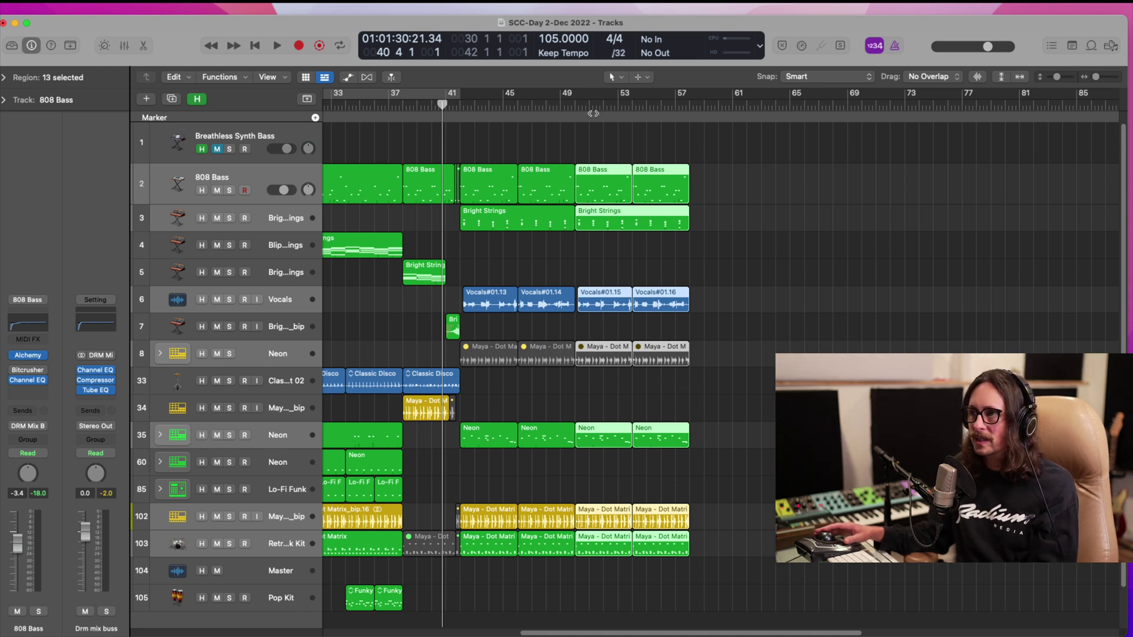
# - Move the chorus copy at bar 50 to bar 57 and duplicate it at bar 65 on all its tracks
pyautogui.moveTo(573, 105); pyautogui.dragTo(675, 115)
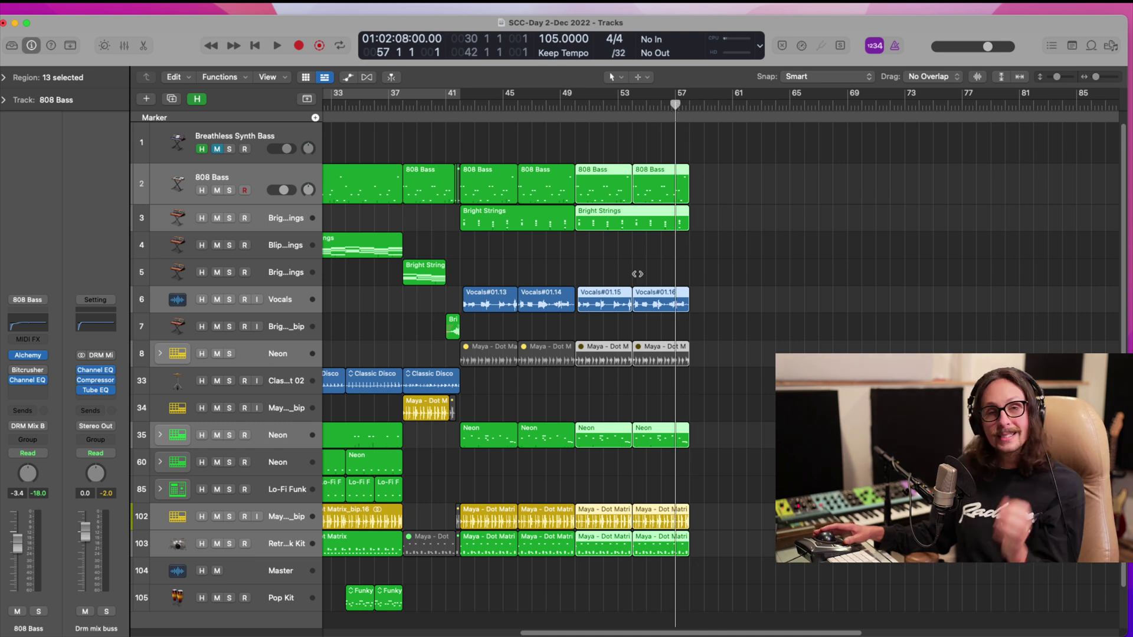
pyautogui.keyDown('ctrl'); pyautogui.keyDown('alt'); pyautogui.click(606, 316); pyautogui.keyUp('alt'); pyautogui.keyUp('ctrl')
pyautogui.keyDown('ctrl'); pyautogui.keyDown('alt'); pyautogui.click(607, 313); pyautogui.keyUp('alt'); pyautogui.keyUp('ctrl')
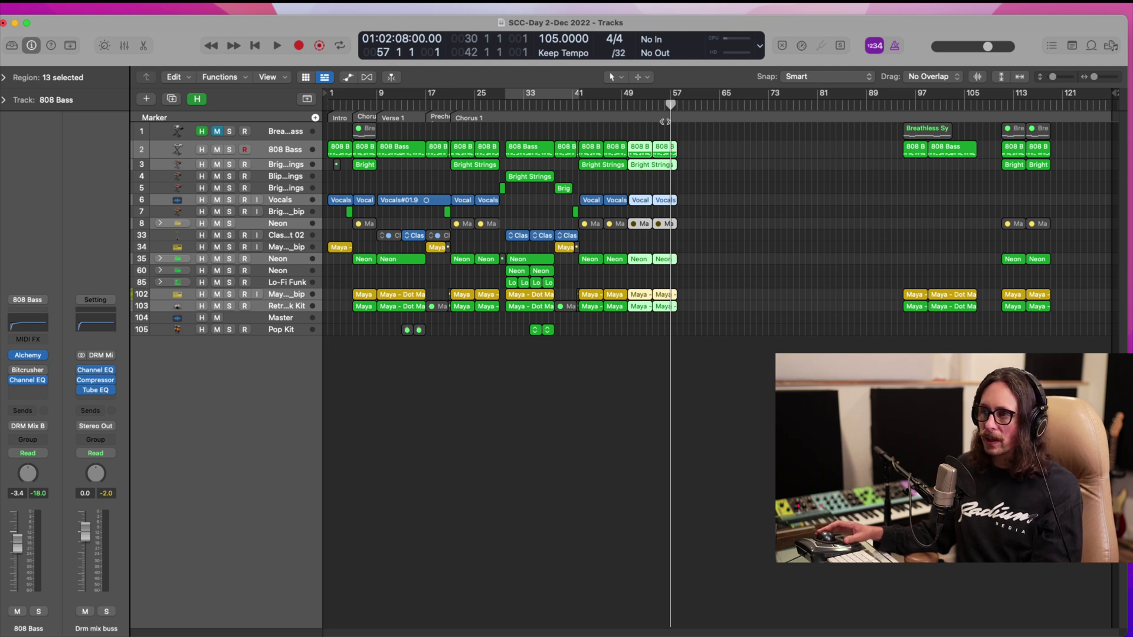
pyautogui.moveTo(565, 150); pyautogui.dragTo(869, 354)
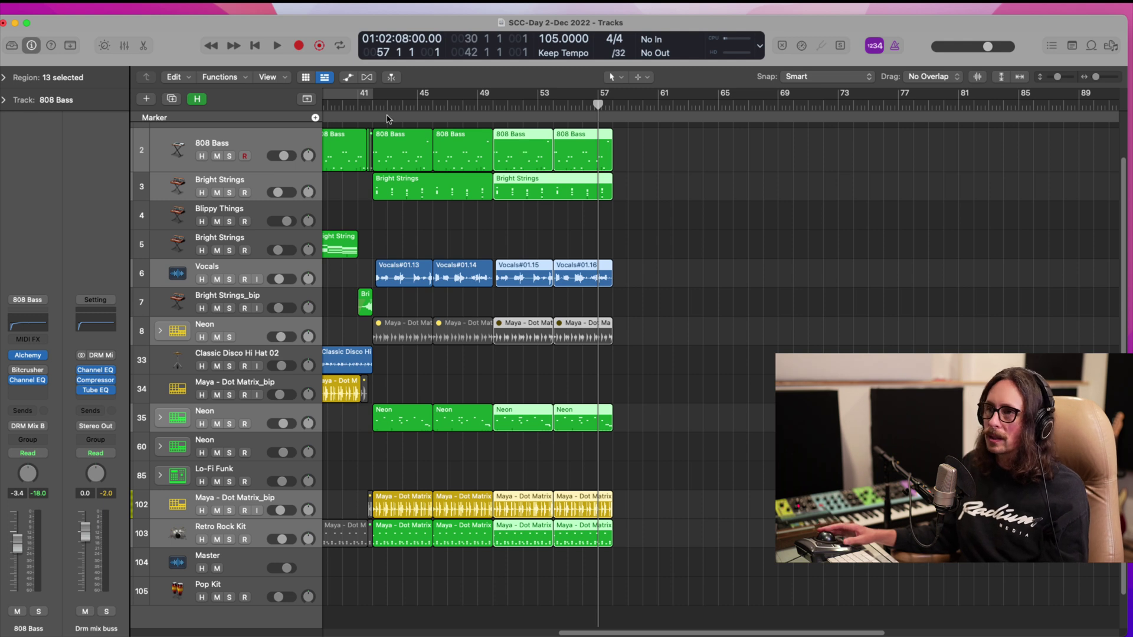
pyautogui.click(520, 159)
pyautogui.moveTo(520, 158); pyautogui.dragTo(751, 155)
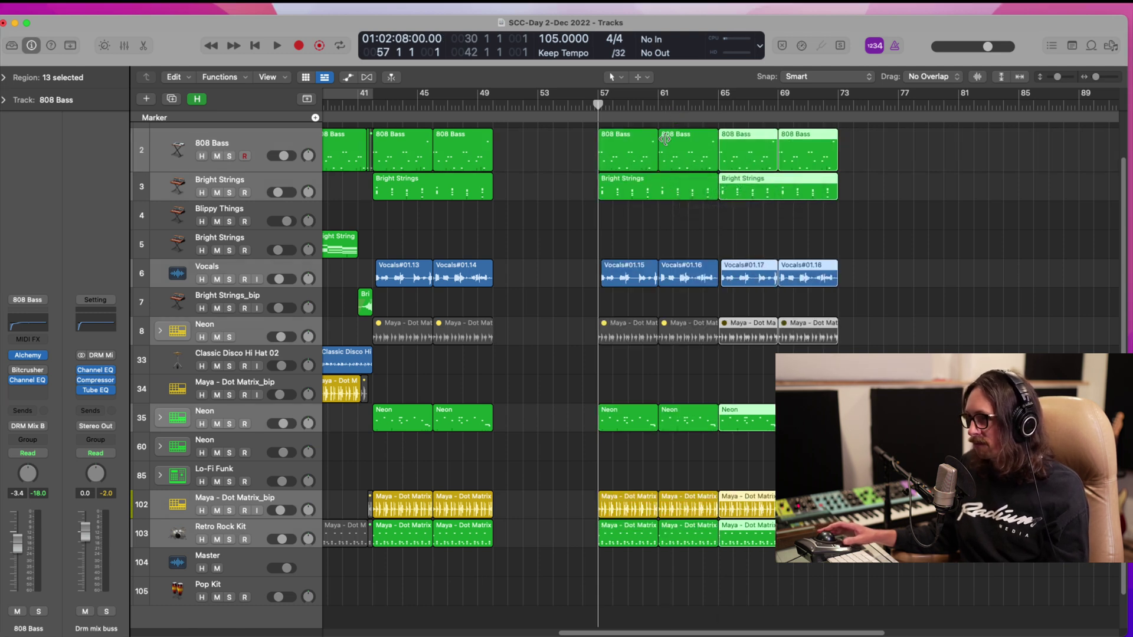
pyautogui.moveTo(784, 99); pyautogui.dragTo(821, 102)
pyautogui.click(786, 94)
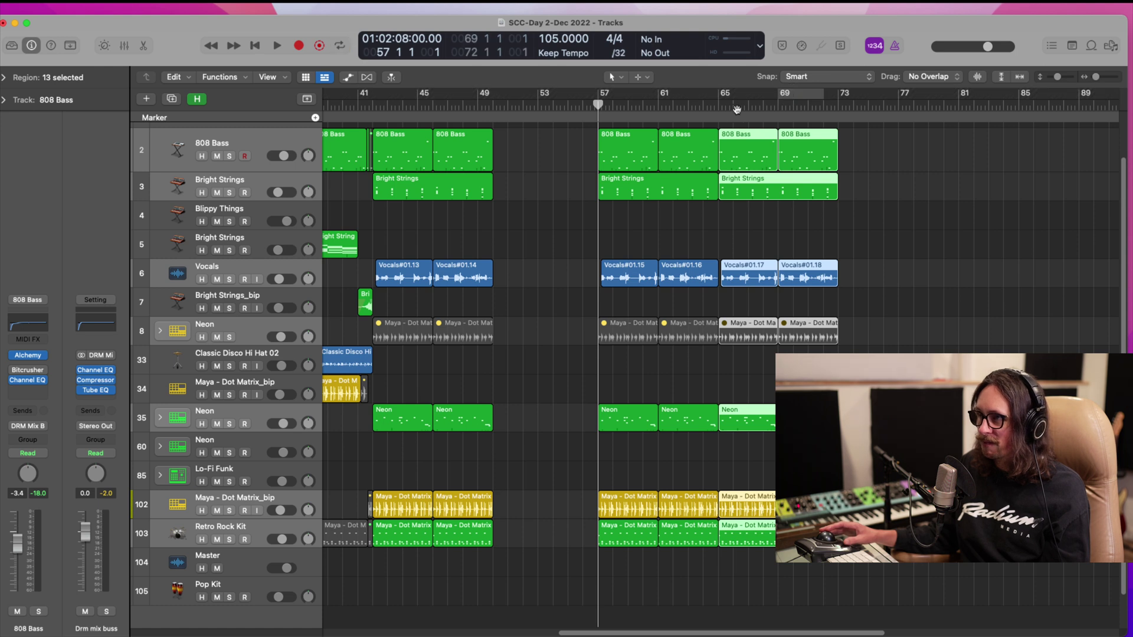
pyautogui.click(722, 108)
pyautogui.moveTo(743, 109); pyautogui.dragTo(838, 108)
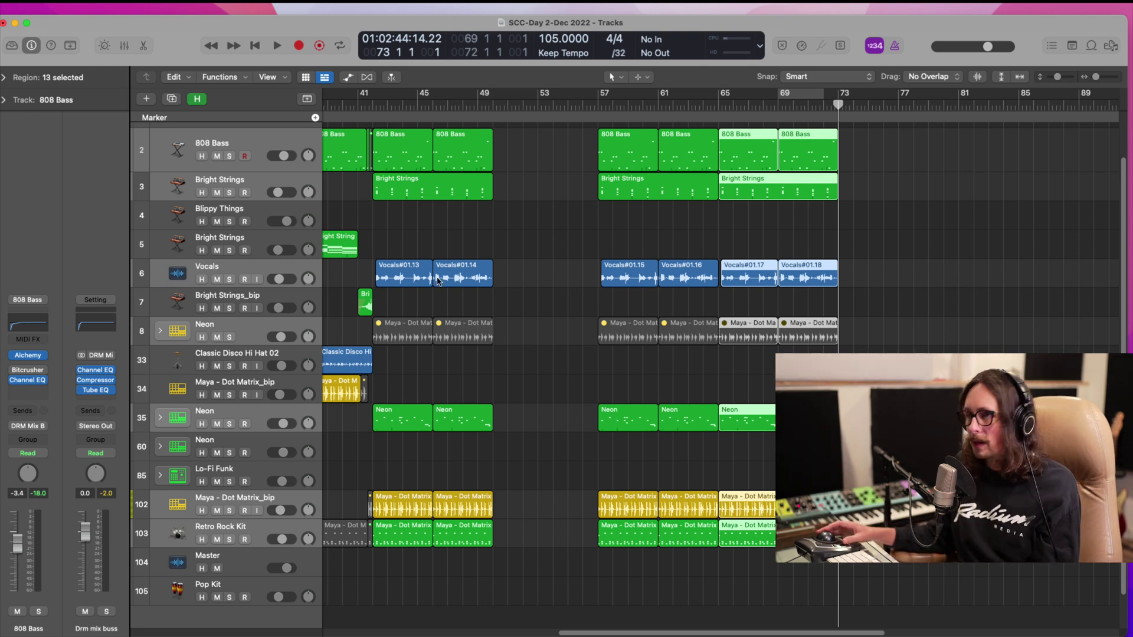
pyautogui.click(463, 101)
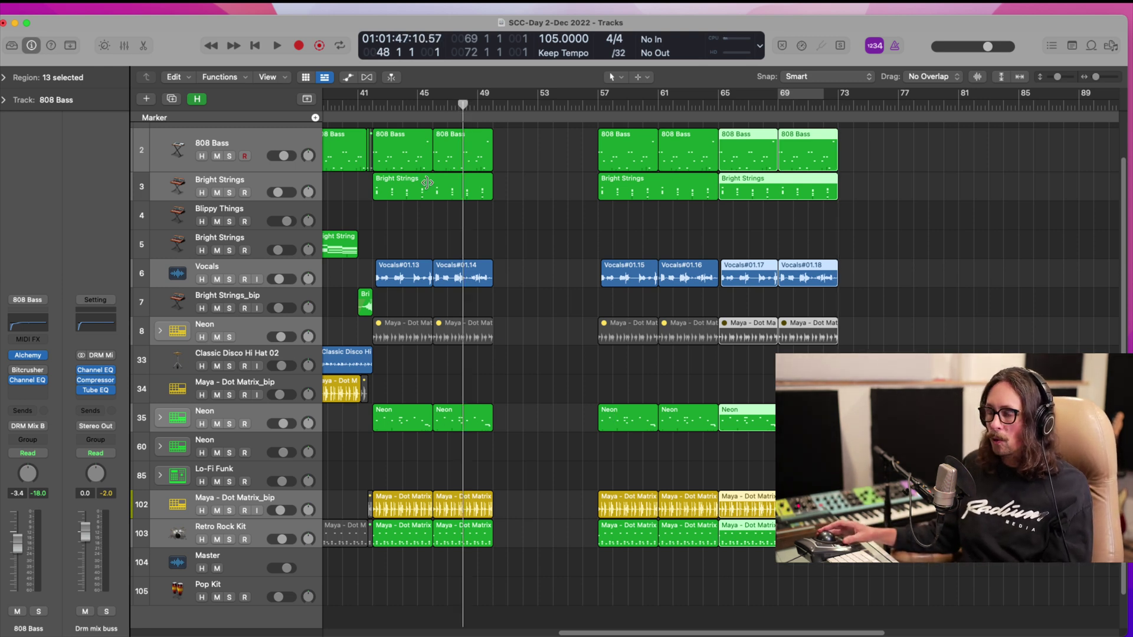
# - Split the track 3 Bright Strings region at bar 46 and copy its first half to bar 50
pyautogui.click(427, 183)
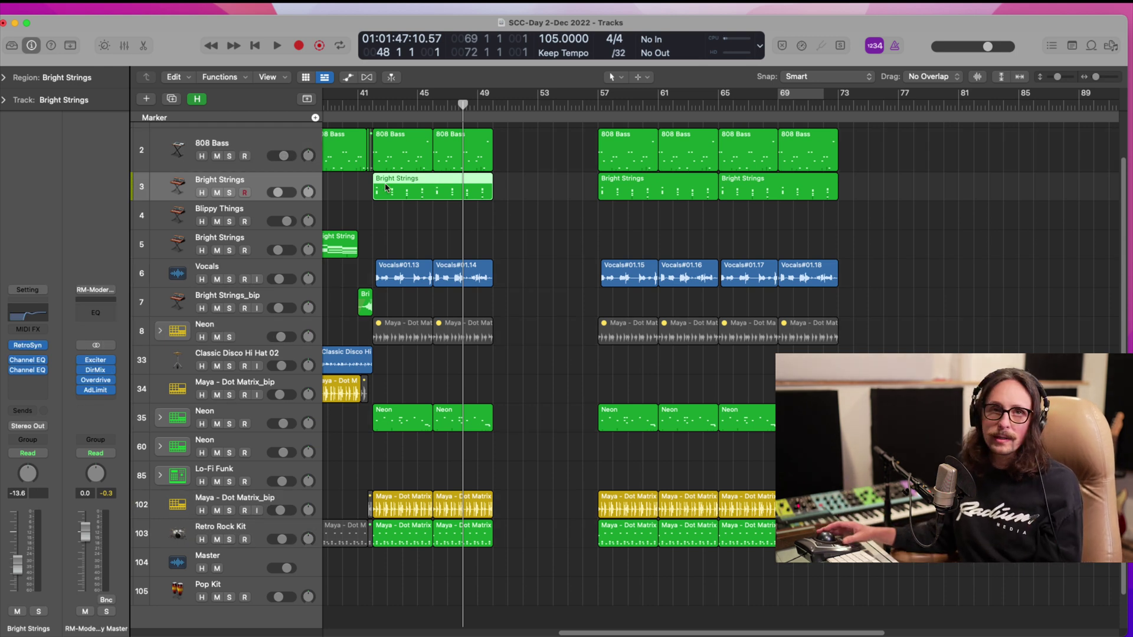
pyautogui.click(431, 190)
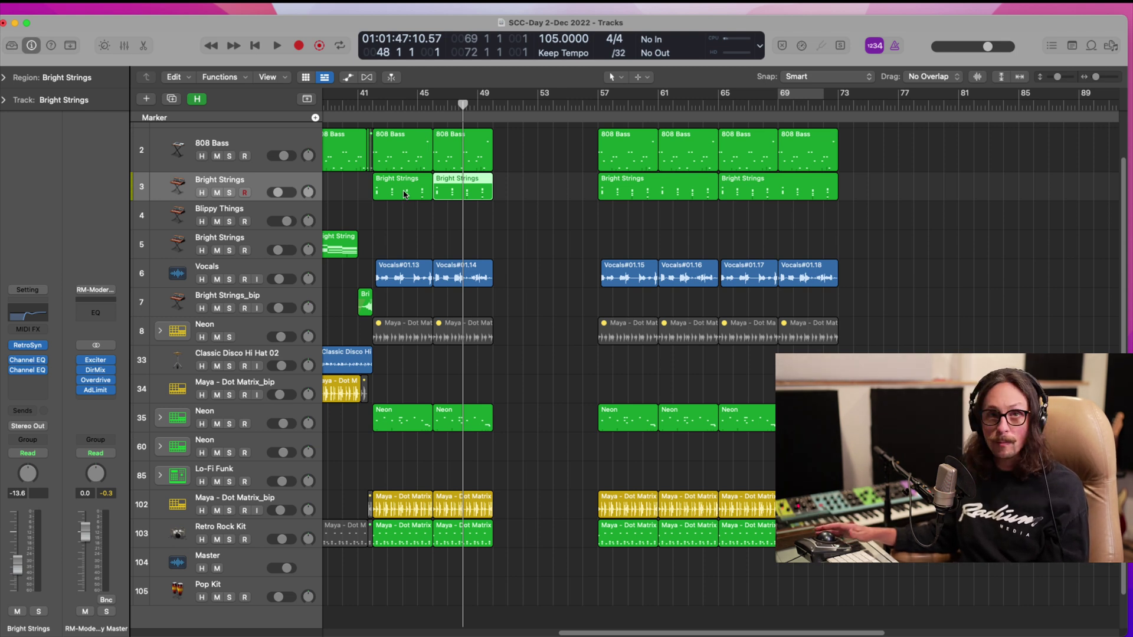
pyautogui.click(405, 194)
pyautogui.moveTo(405, 194); pyautogui.dragTo(523, 194)
# - Open the Bright Strings copy at bar 50 in the Piano Roll and examine its chords, selecting the four notes of the last one
pyautogui.doubleClick(523, 188)
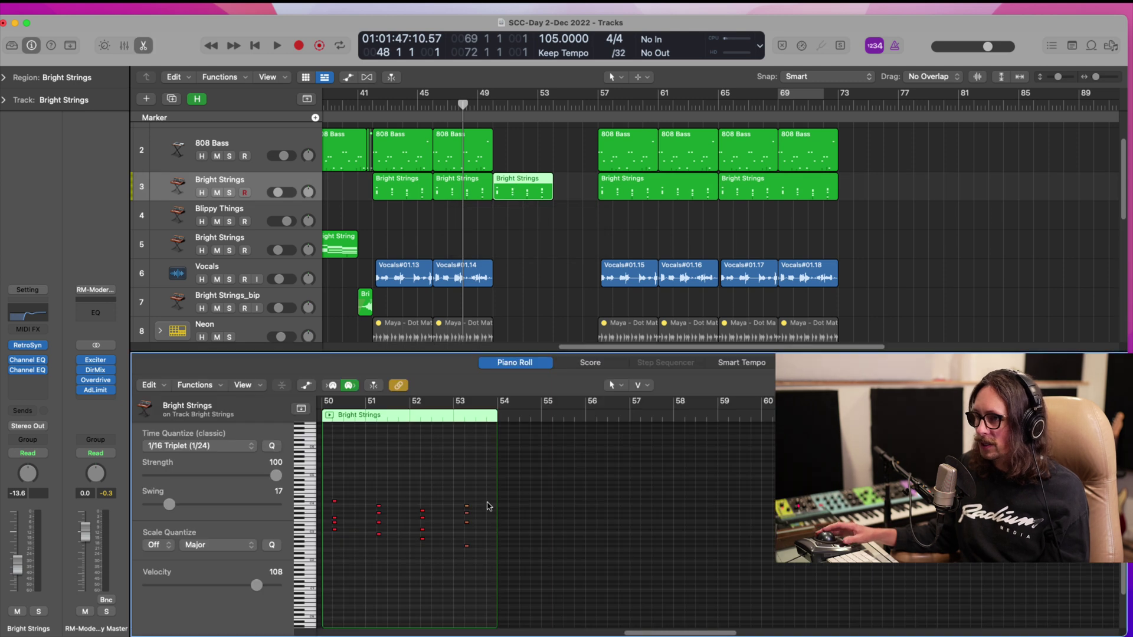
pyautogui.hscroll(-5, 488, 506)
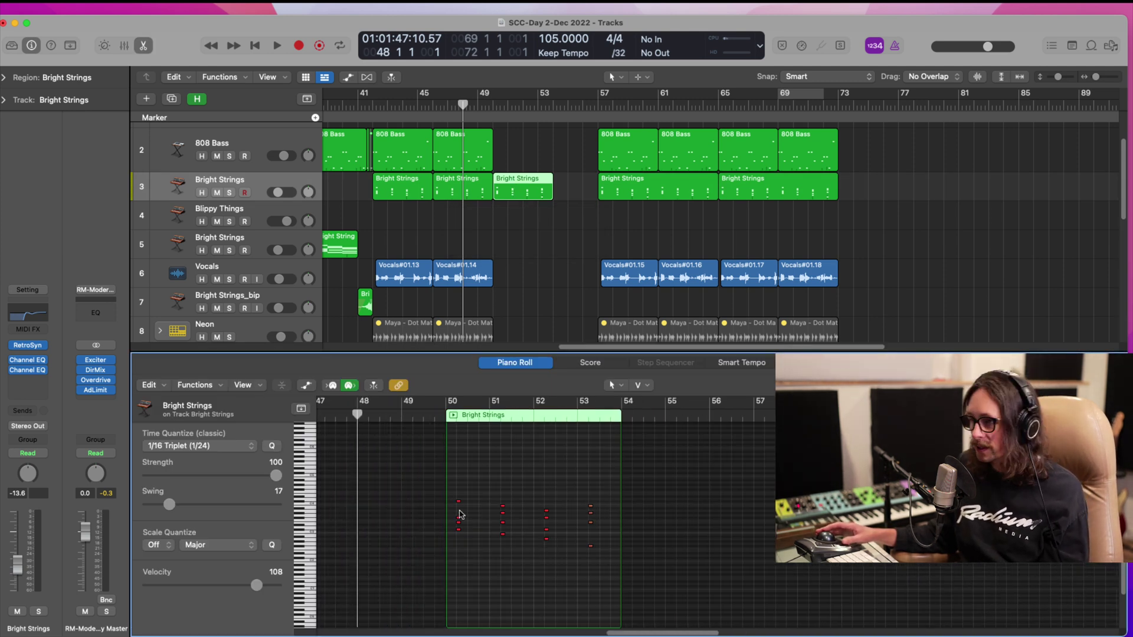
pyautogui.moveTo(517, 499); pyautogui.dragTo(454, 559)
pyautogui.click(531, 572)
pyautogui.moveTo(531, 572); pyautogui.dragTo(596, 556)
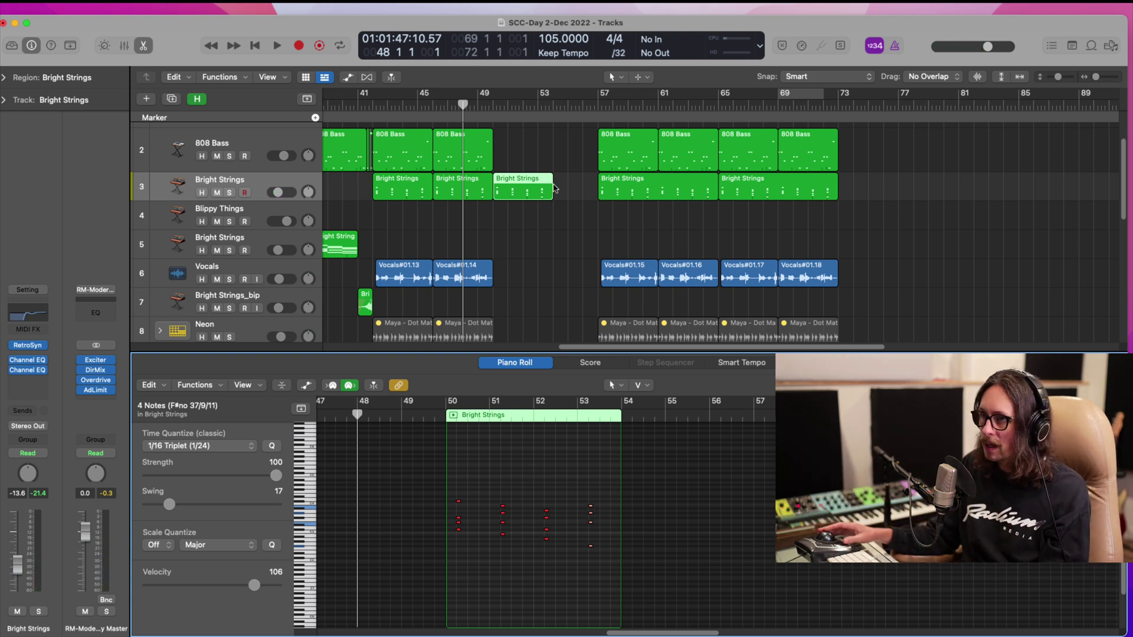
# - Move the Bright Strings copy at bar 50 to the Blippy Things track and extend it to bar 57
pyautogui.moveTo(535, 193); pyautogui.dragTo(535, 222)
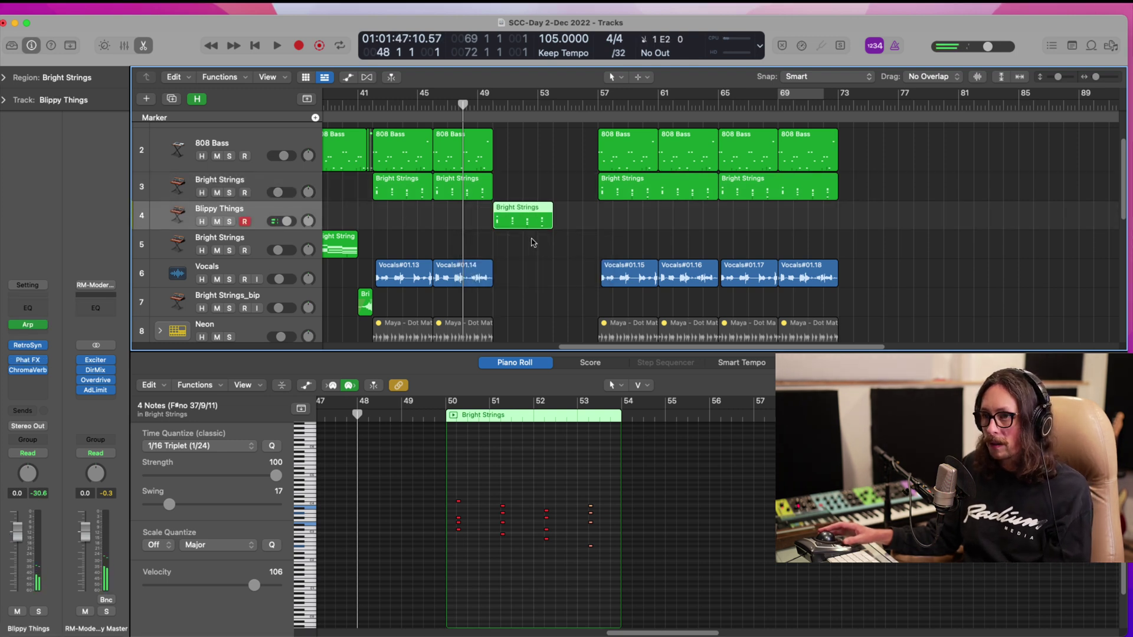
pyautogui.click(522, 223)
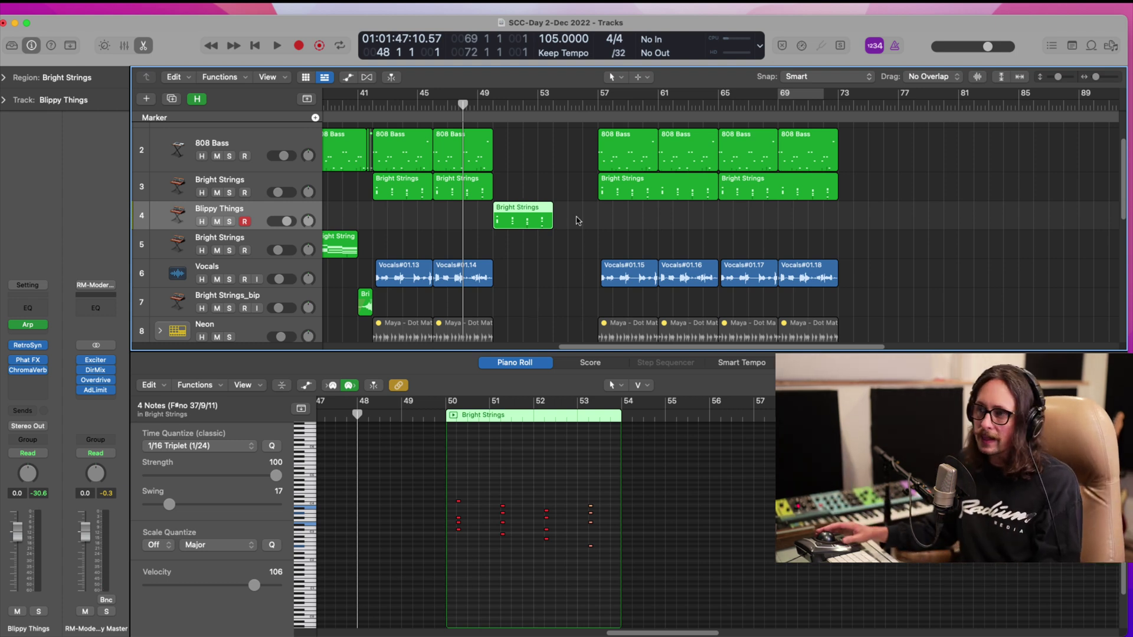
pyautogui.moveTo(551, 221); pyautogui.dragTo(597, 220)
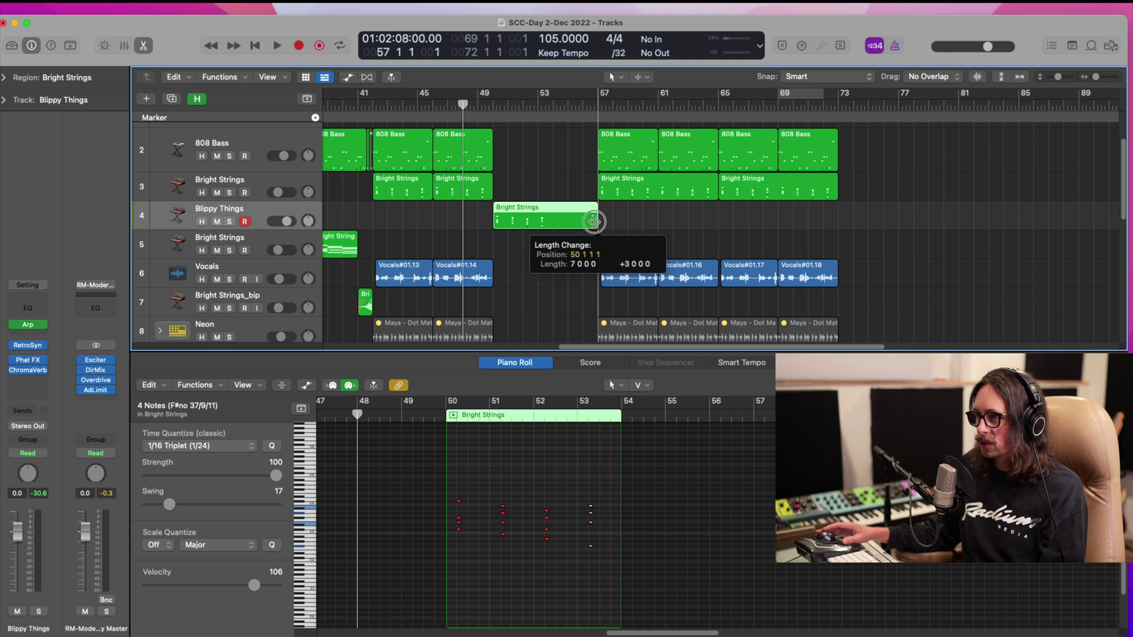
# - Set the cycle range from bar 50 to bar 58, audition the Blippy Things transition from about bar 49, and stop playback
pyautogui.moveTo(493, 99); pyautogui.dragTo(599, 107)
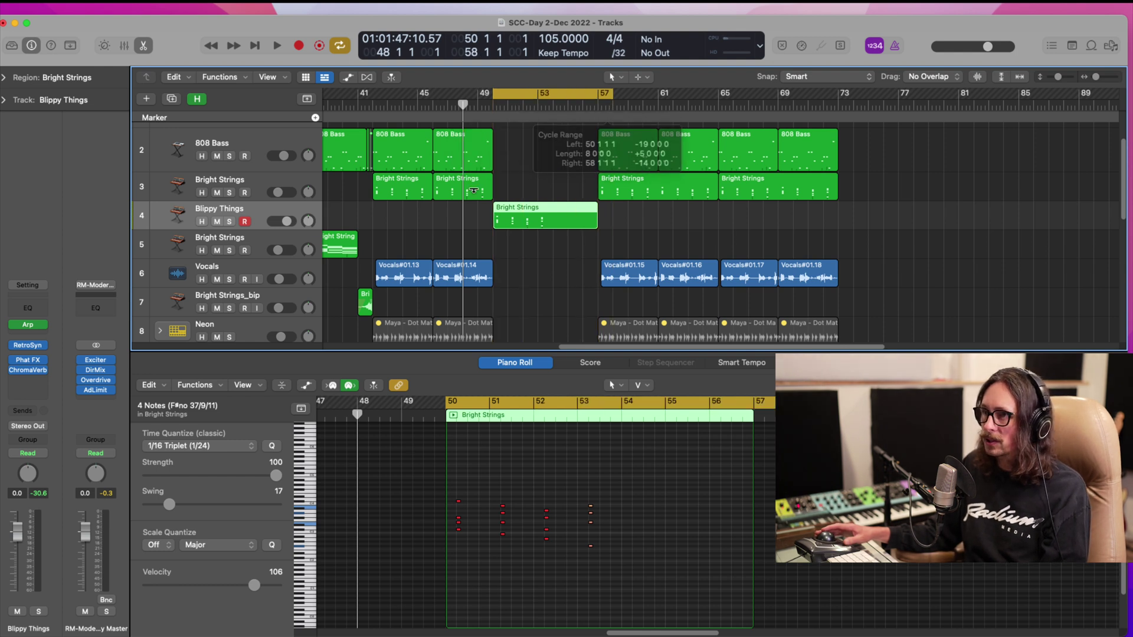
pyautogui.moveTo(462, 172); pyautogui.dragTo(596, 340)
pyautogui.keyDown('ctrl'); pyautogui.keyDown('alt'); pyautogui.click(538, 238); pyautogui.keyUp('alt'); pyautogui.keyUp('ctrl')
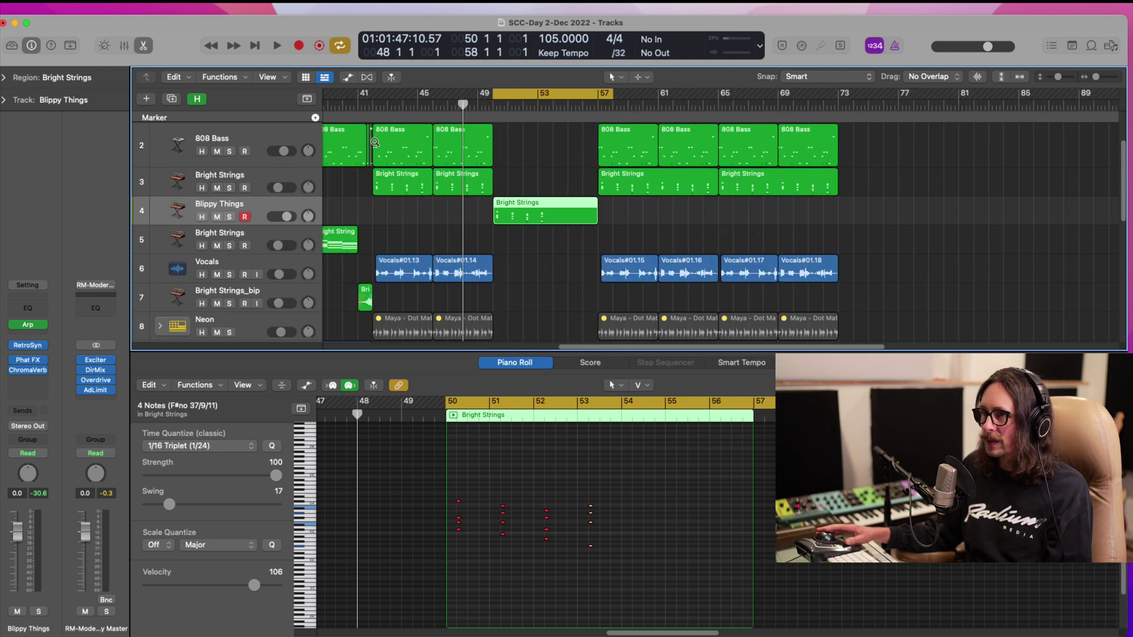
pyautogui.scroll(-3, 496, 176)
pyautogui.scroll(3, 498, 147)
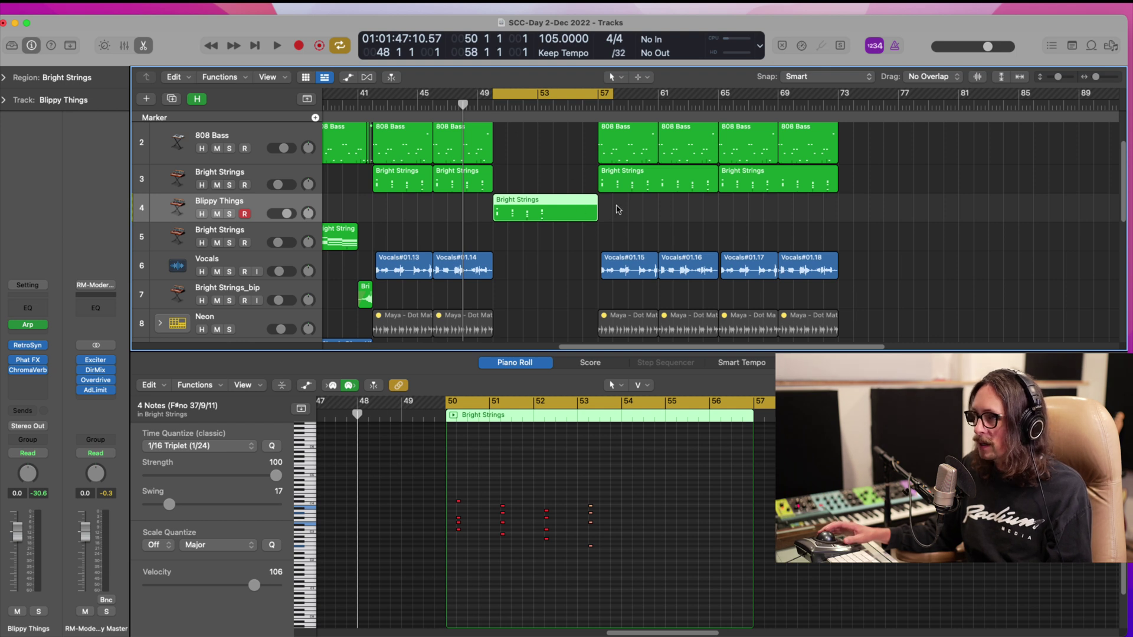
pyautogui.scroll(3, 618, 210)
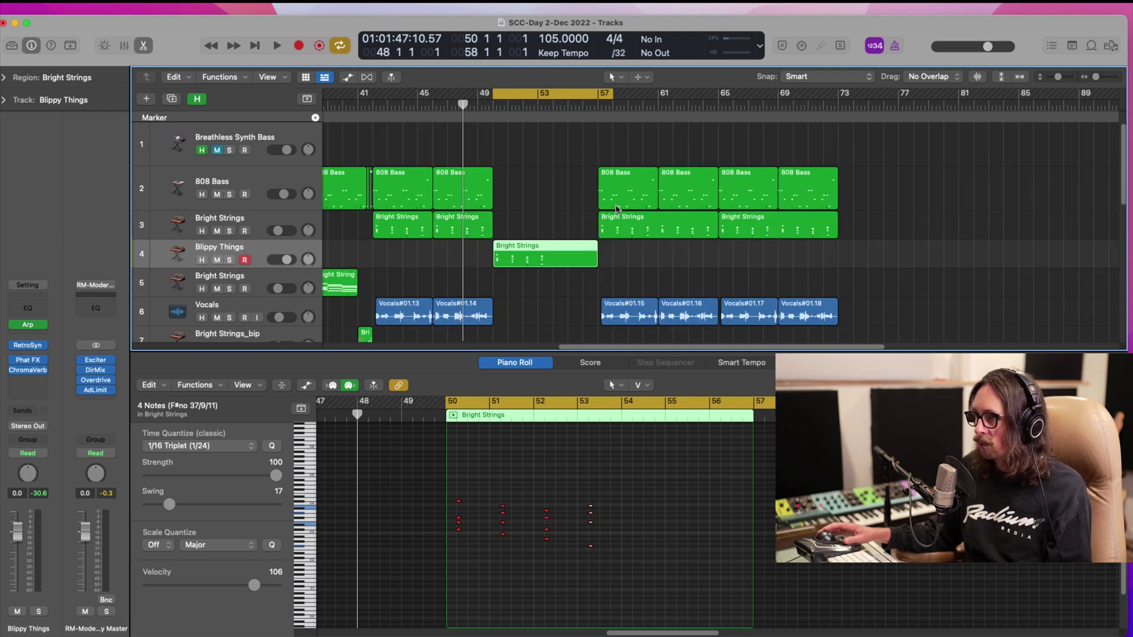
pyautogui.click(489, 114)
pyautogui.press('space')
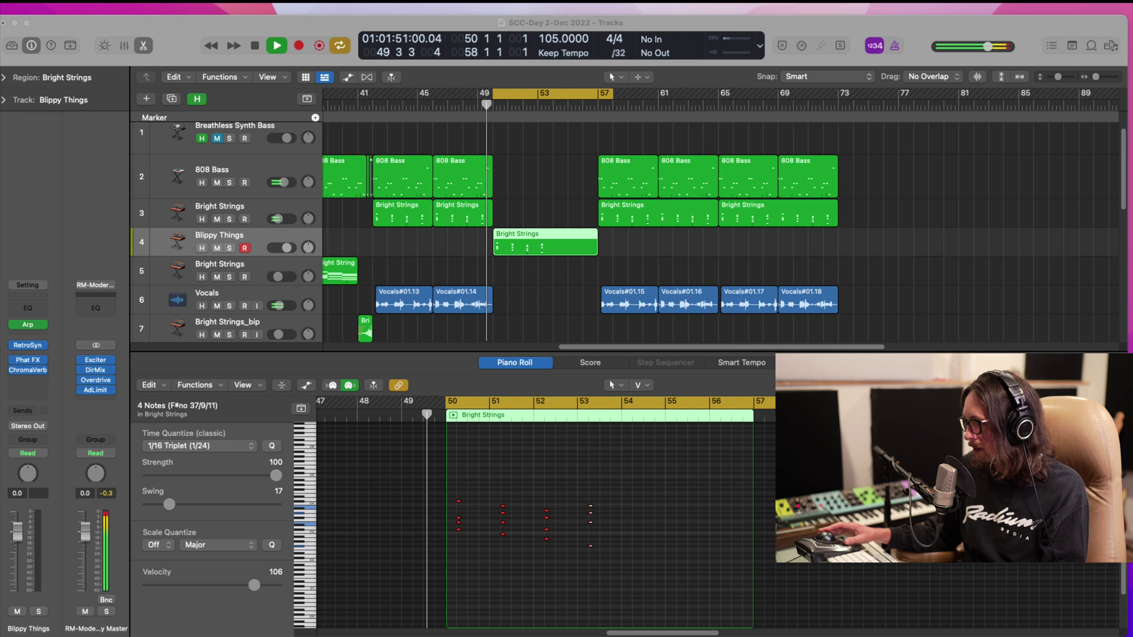
pyautogui.click(474, 279)
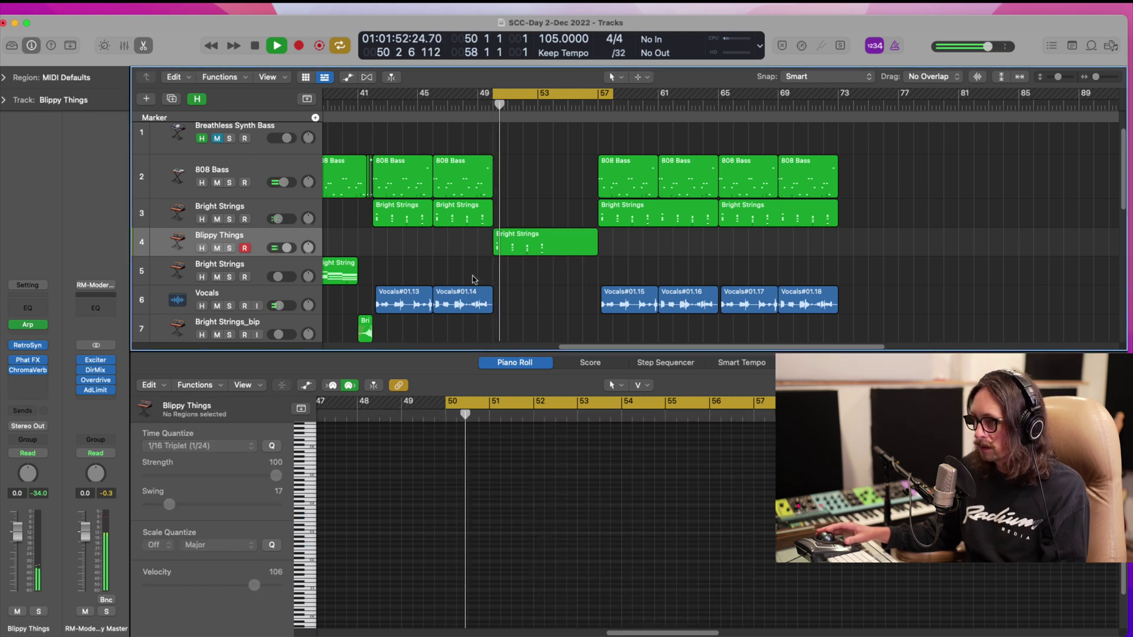
pyautogui.scroll(-1, 531, 245)
pyautogui.press('space')
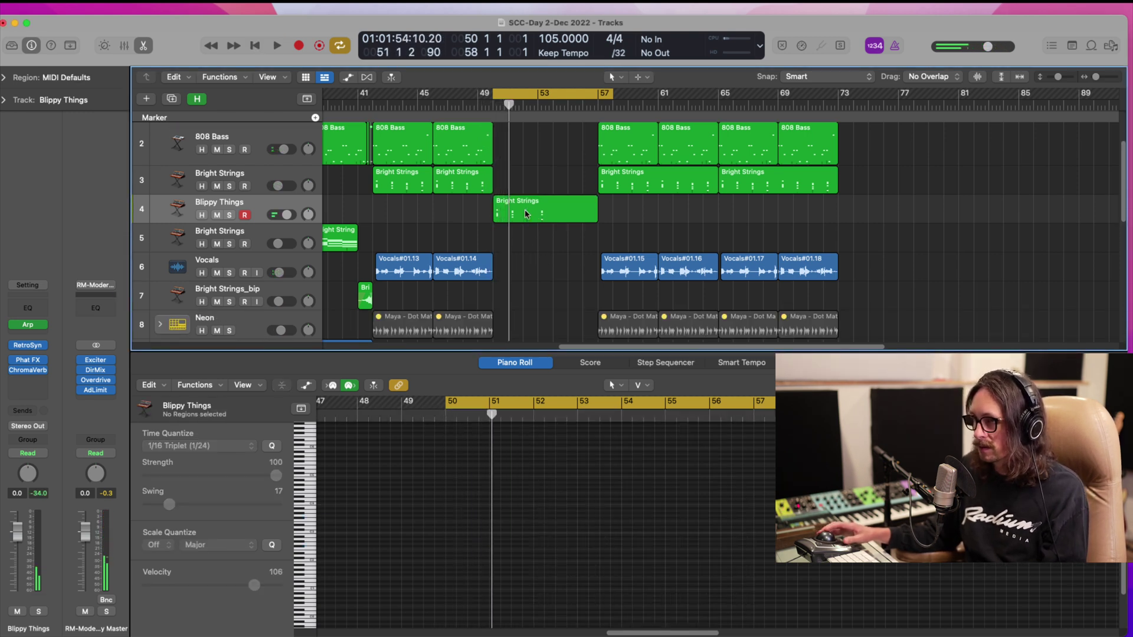
# - Move the Blippy Things region one bar later to start at bar 51
pyautogui.moveTo(527, 213); pyautogui.dragTo(541, 211)
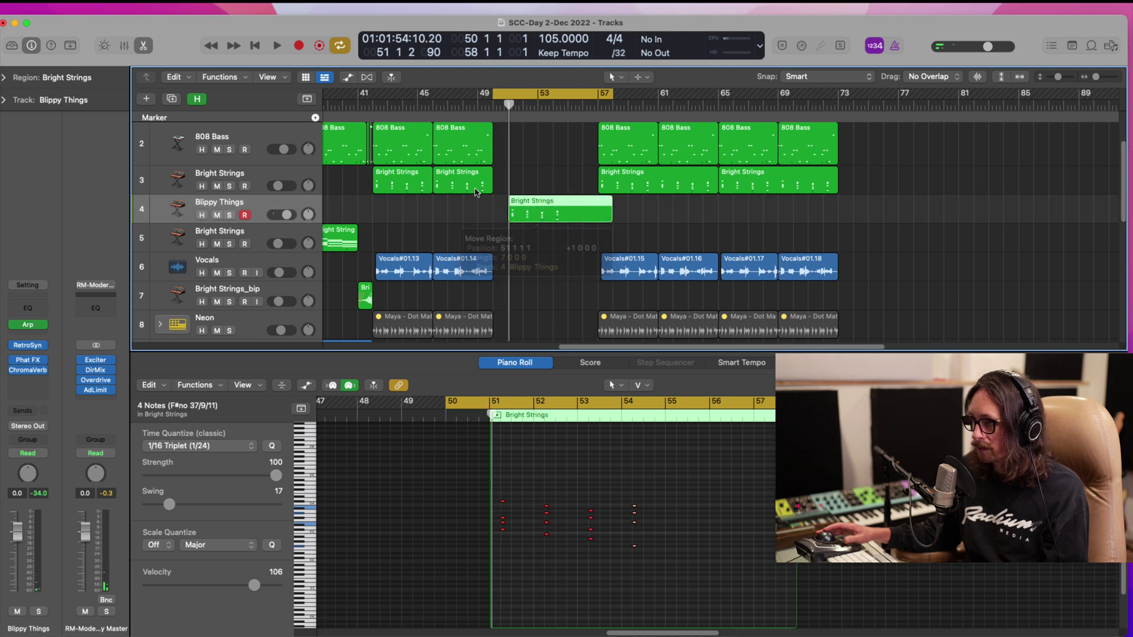
pyautogui.moveTo(477, 188); pyautogui.dragTo(612, 302)
pyautogui.keyDown('ctrl'); pyautogui.keyDown('alt'); pyautogui.click(658, 323); pyautogui.keyUp('alt'); pyautogui.keyUp('ctrl')
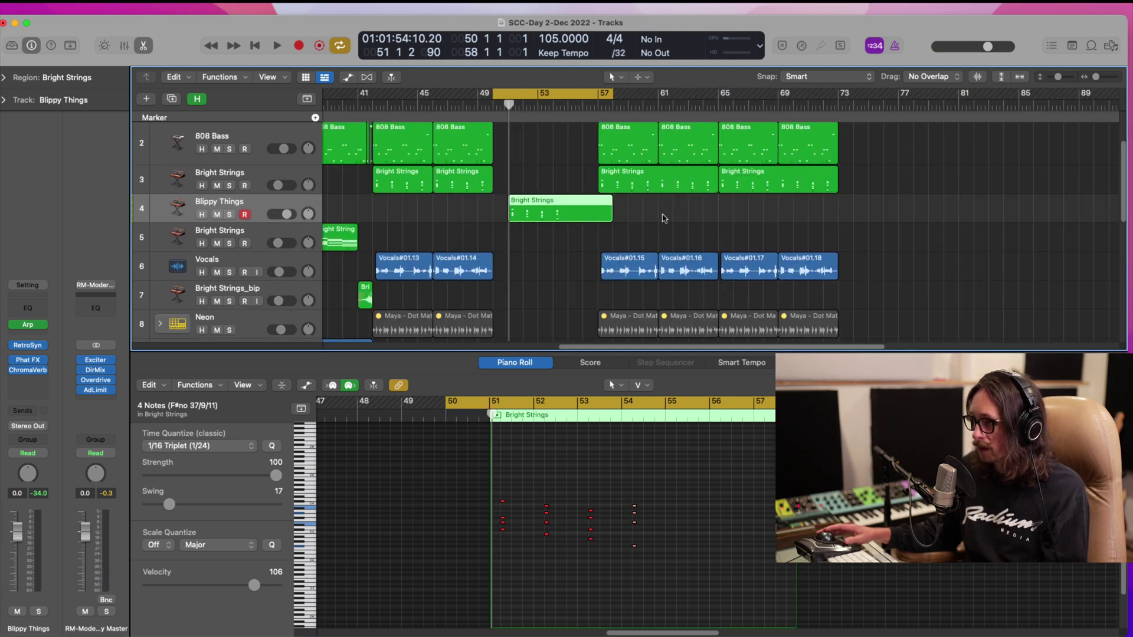
# - Select the chorus regions from bar 57 onward on the tracks from 808 Bass to track 35 Neon and move them to bar 58
pyautogui.scroll(-5, 664, 216)
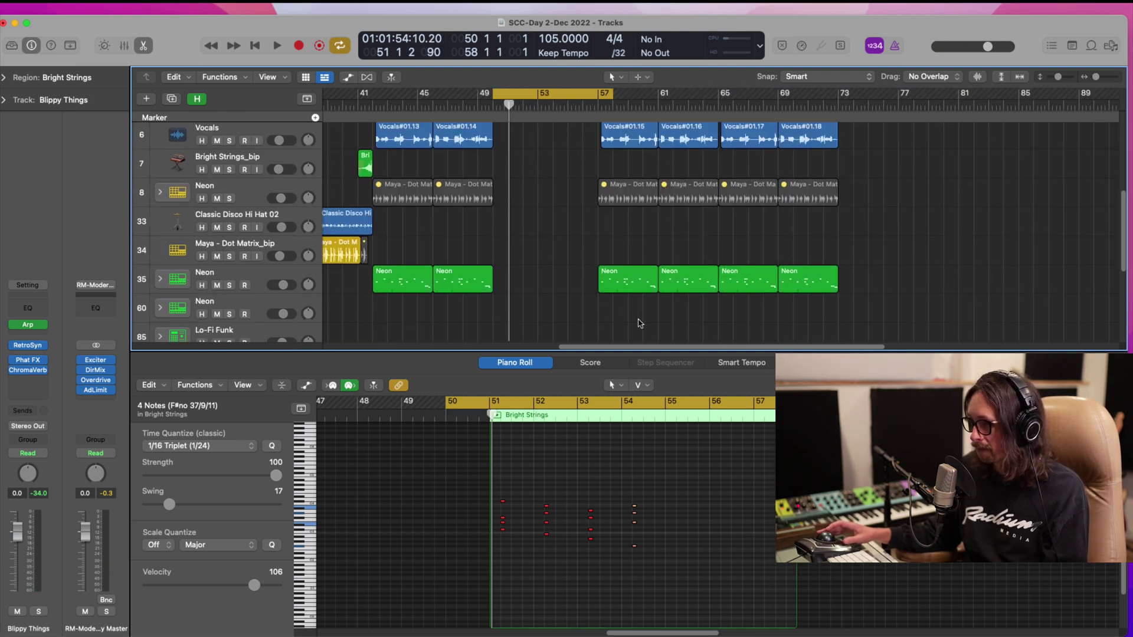
pyautogui.moveTo(641, 323); pyautogui.dragTo(837, 107)
pyautogui.moveTo(629, 188); pyautogui.dragTo(639, 189)
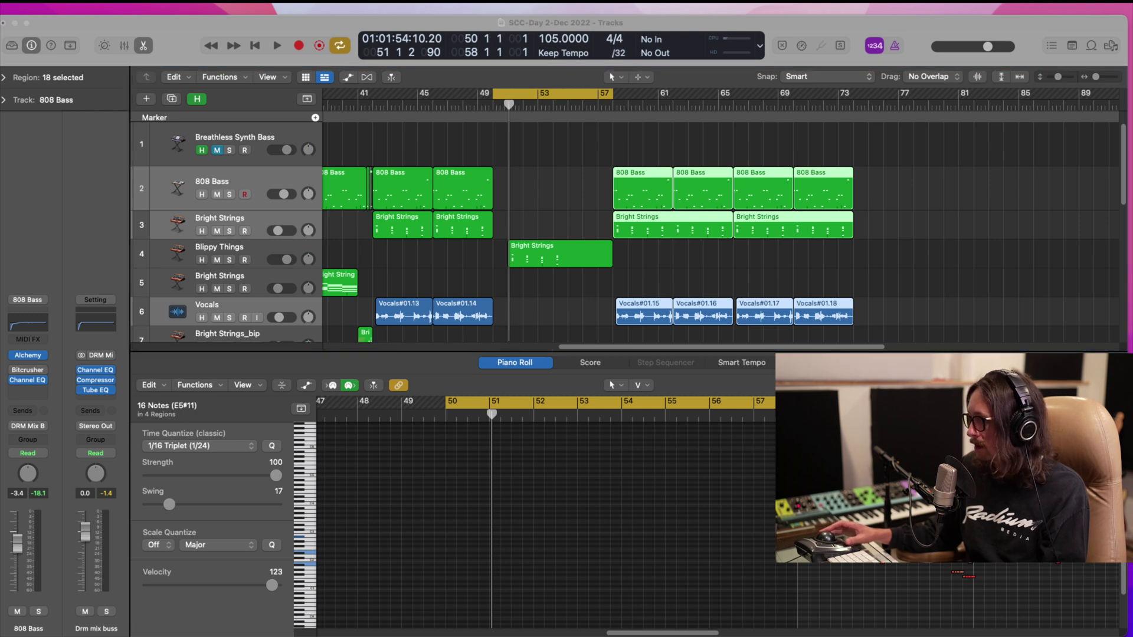
# - Copy the one-bar Bright Strings region at bar 29 on track 5 to bar 50 on the same track
pyautogui.click(854, 264)
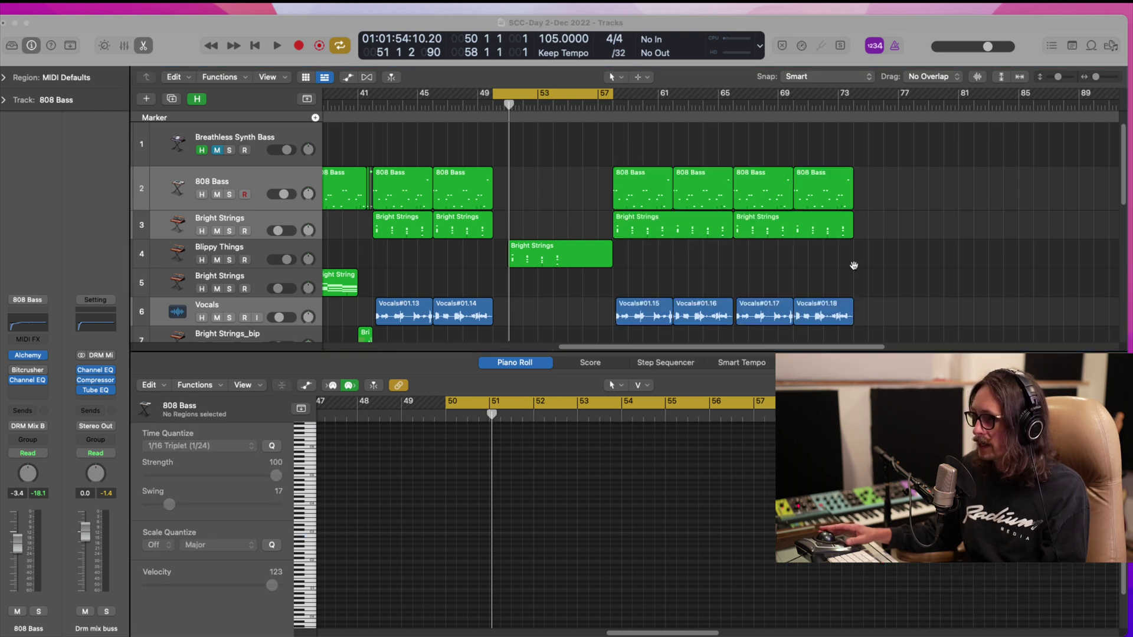
pyautogui.click(511, 263)
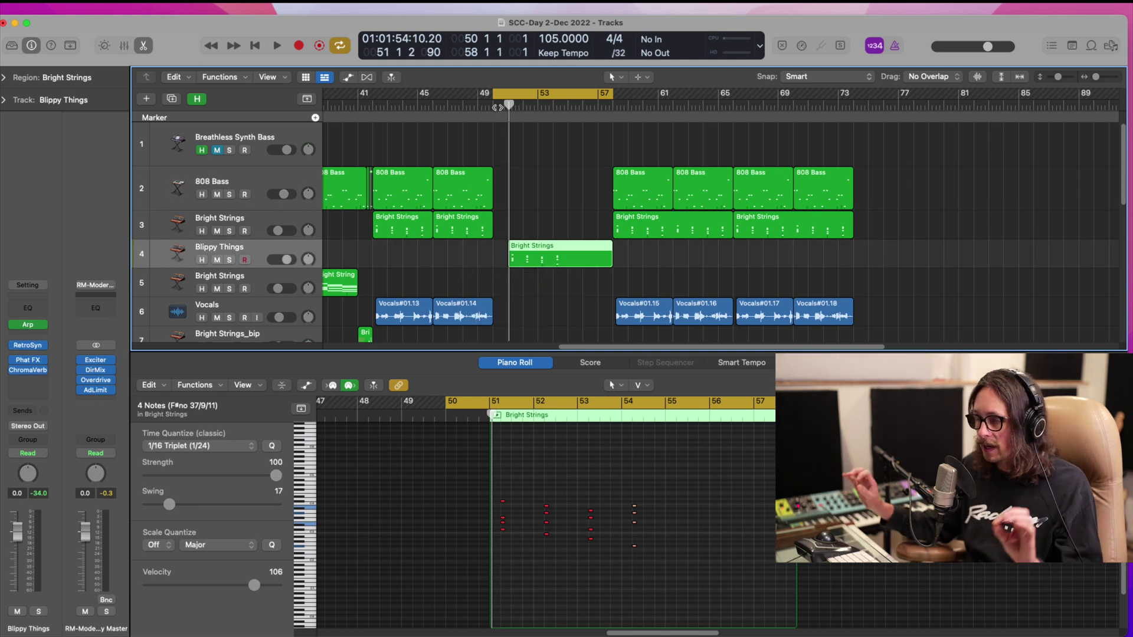
pyautogui.keyDown('ctrl'); pyautogui.keyDown('alt'); pyautogui.click(448, 256); pyautogui.keyUp('alt'); pyautogui.keyUp('ctrl')
pyautogui.hscroll(-3, 427, 216)
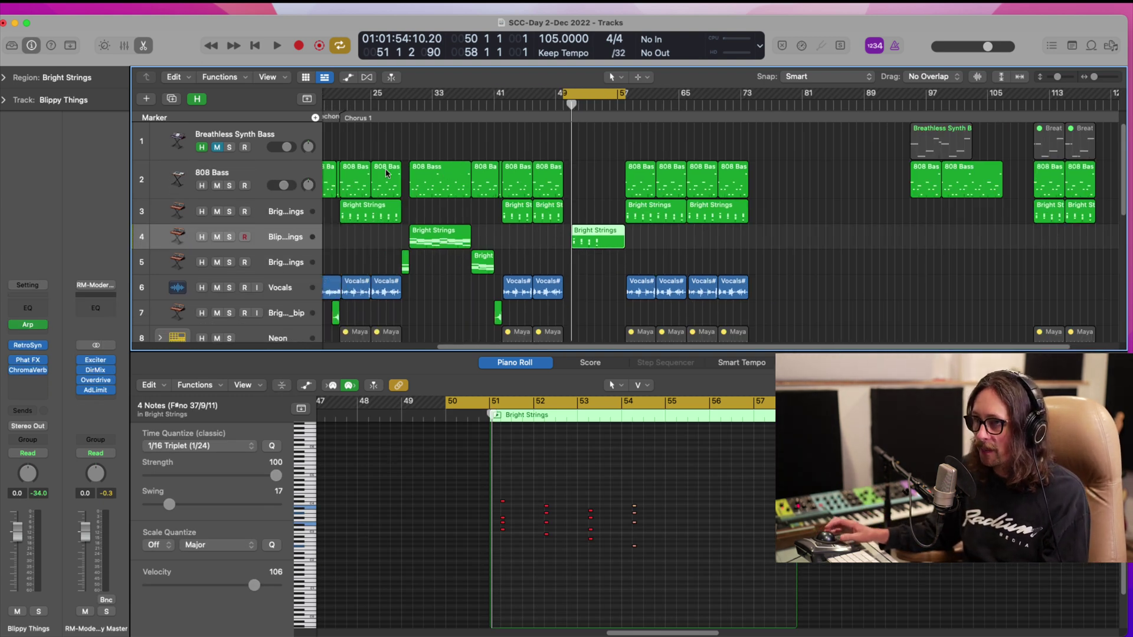
pyautogui.moveTo(406, 266); pyautogui.dragTo(567, 262)
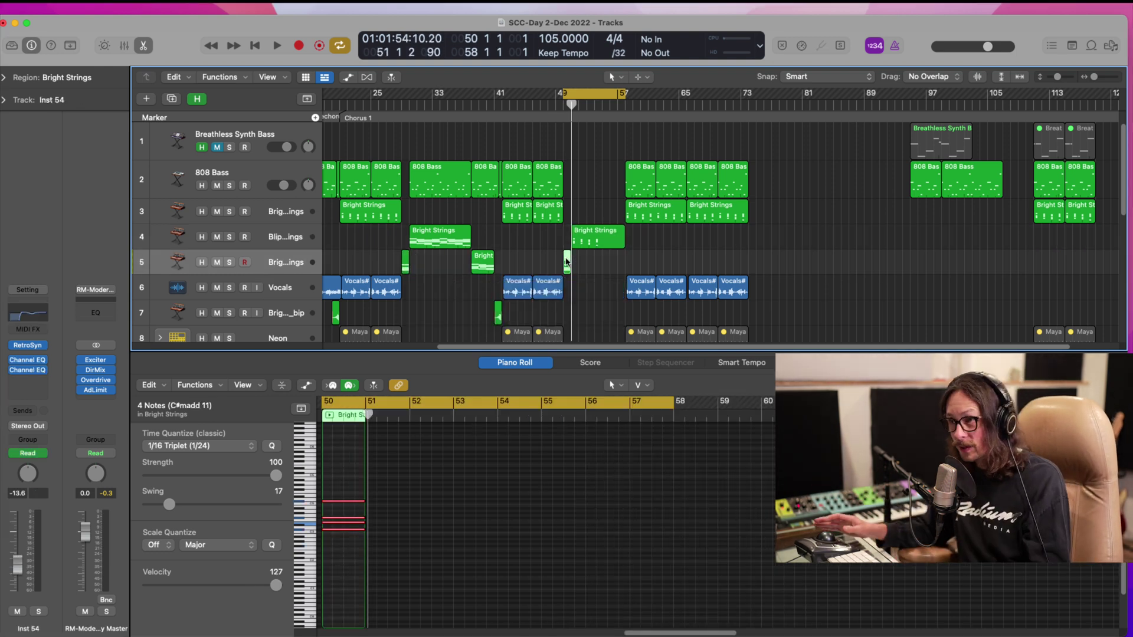
# - Audition the string break from bar 50 with the copied Bright Strings region, and stop playback
pyautogui.press('space')
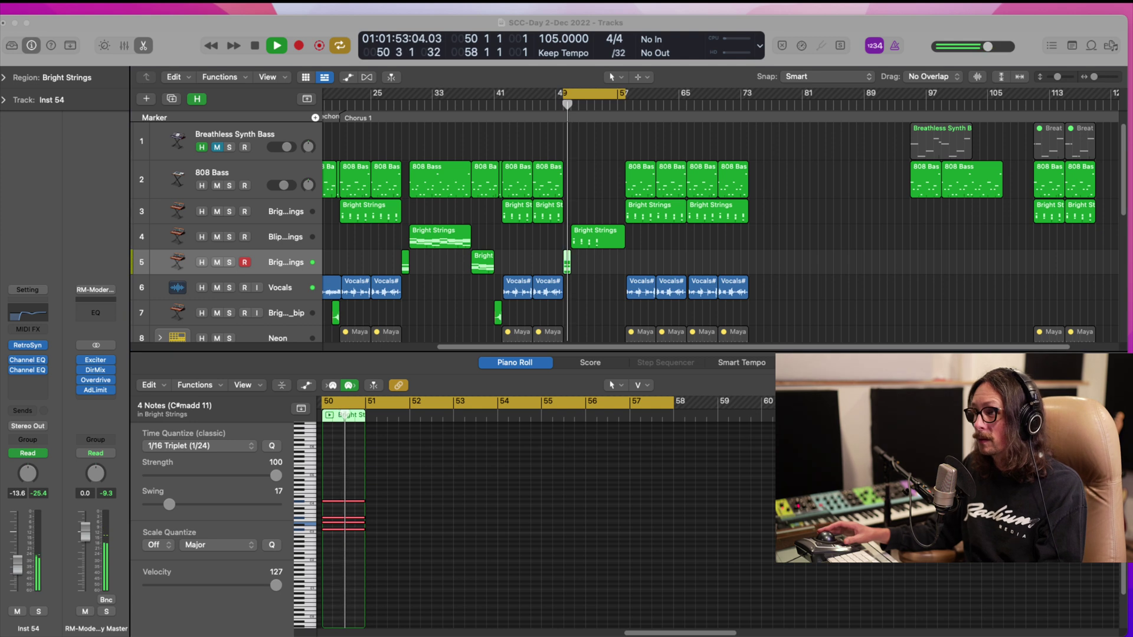
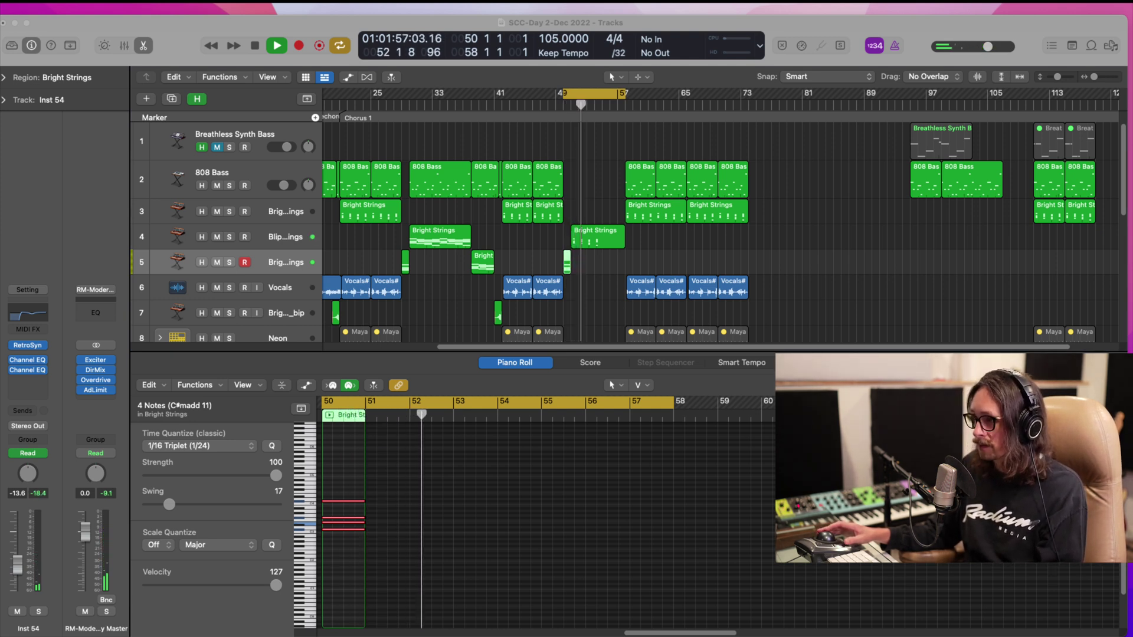
pyautogui.click(753, 345)
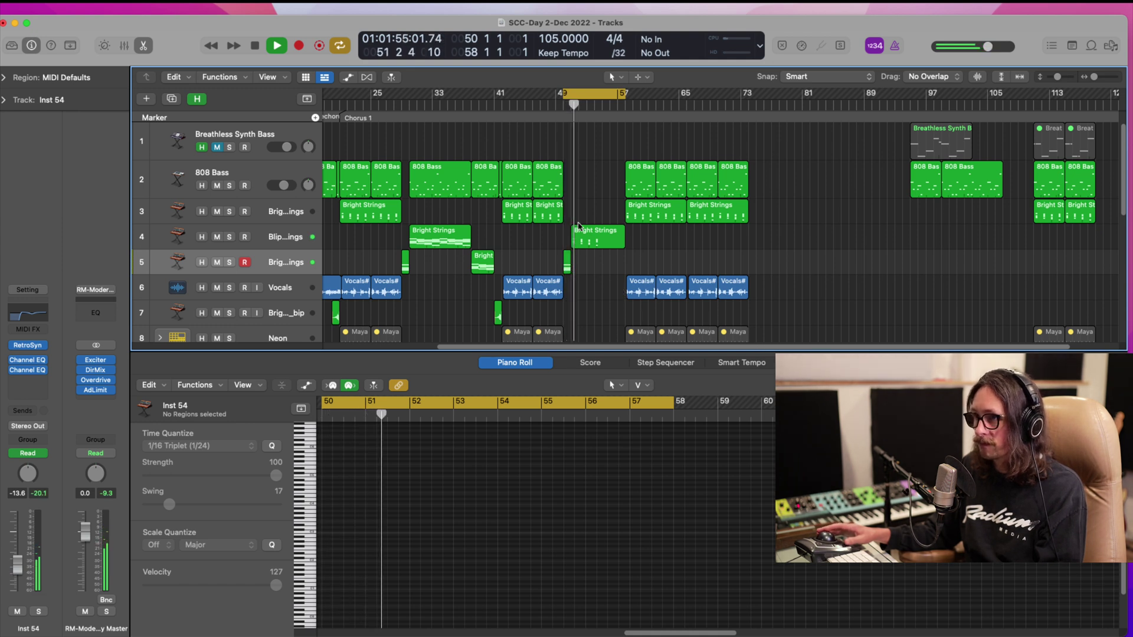
pyautogui.press('space')
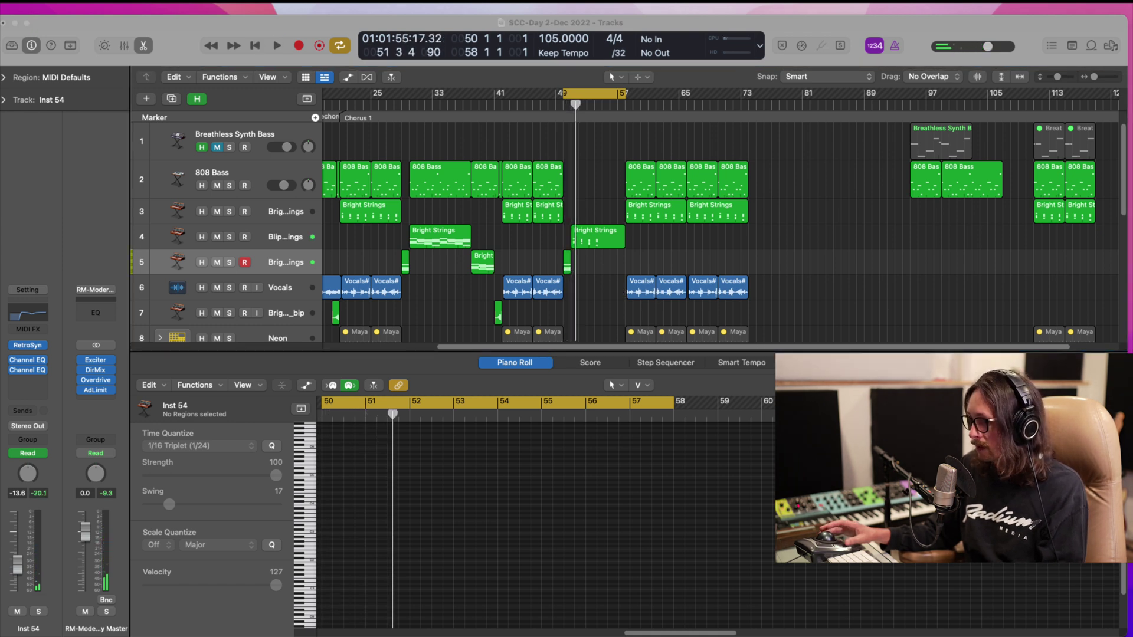
pyautogui.click(620, 281)
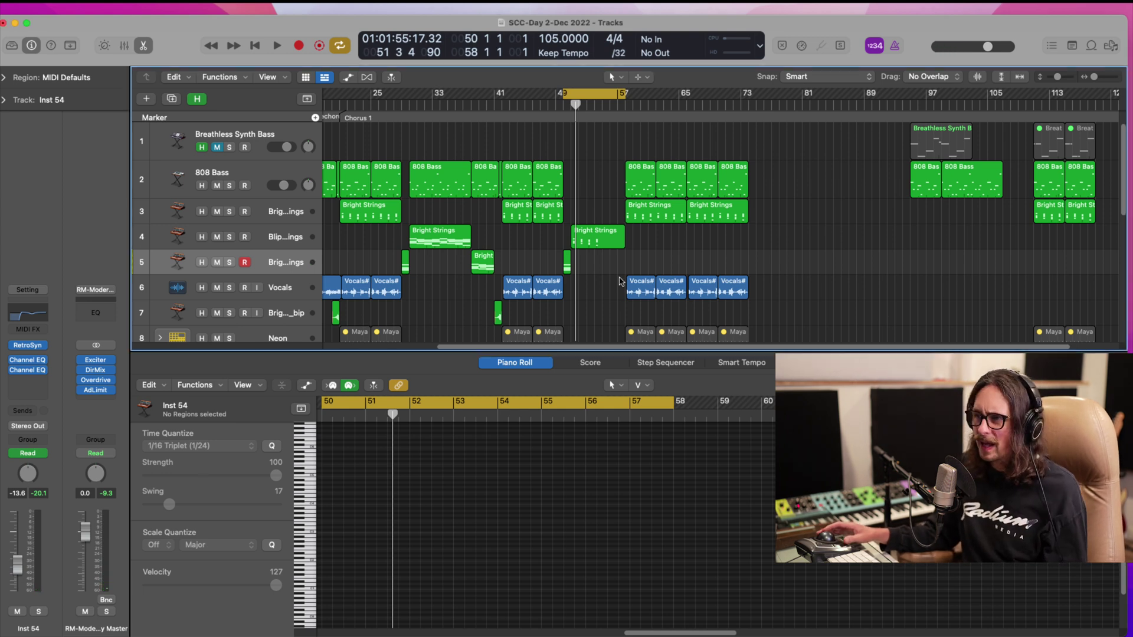
# - Split the Blippy Things region at bar 51 after its first chord and delete the part containing that chord
pyautogui.moveTo(538, 198); pyautogui.dragTo(745, 362)
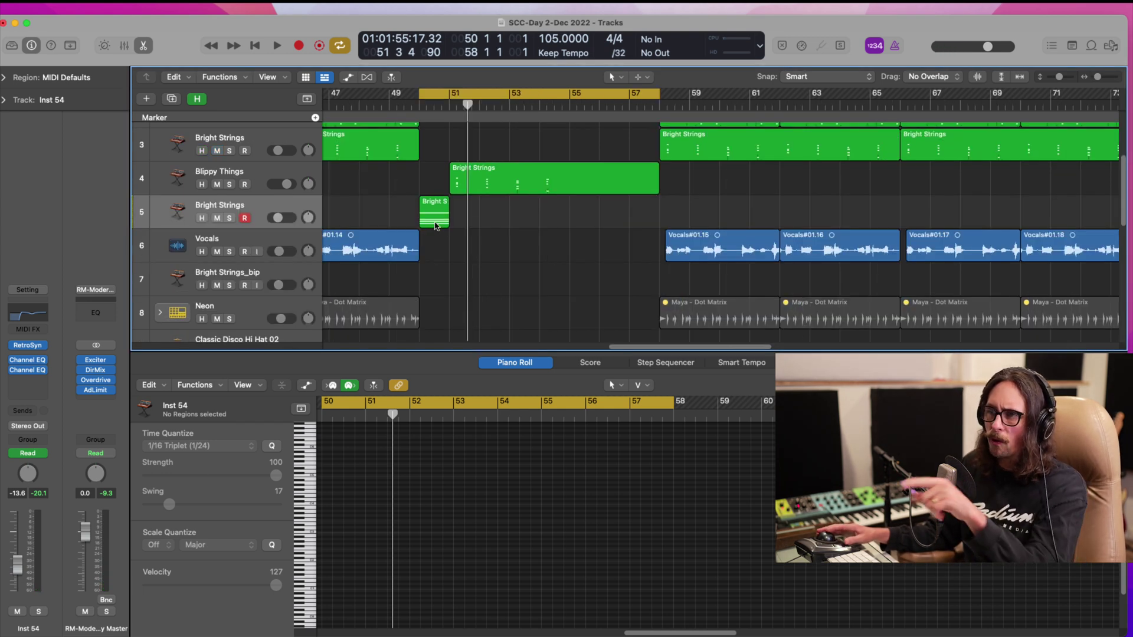
pyautogui.click(436, 224)
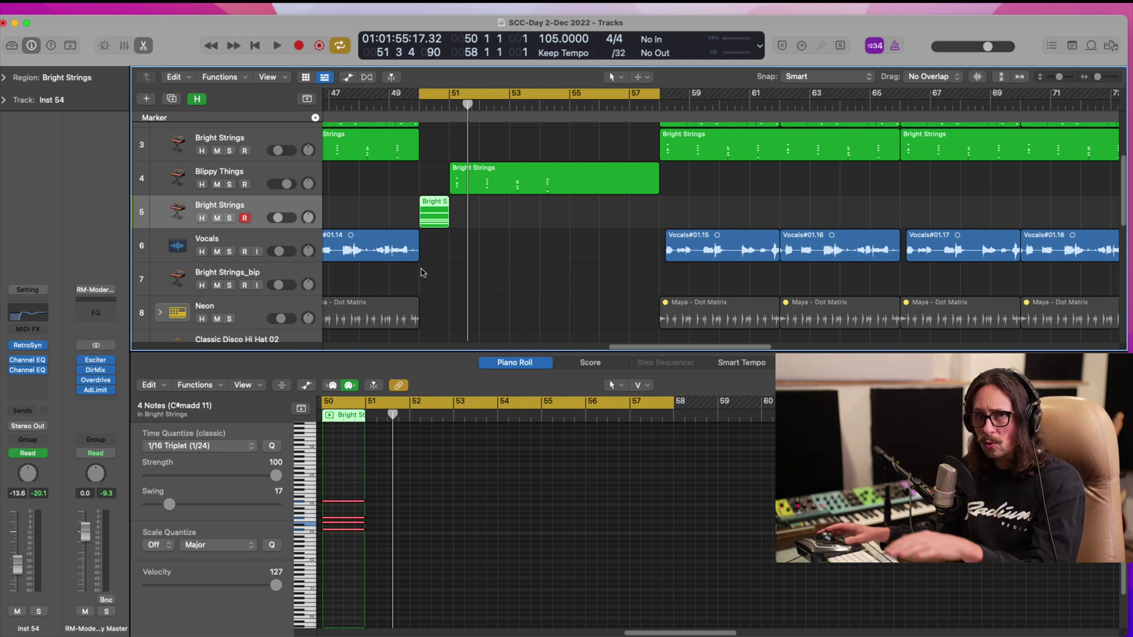
pyautogui.hscroll(-3, 493, 221)
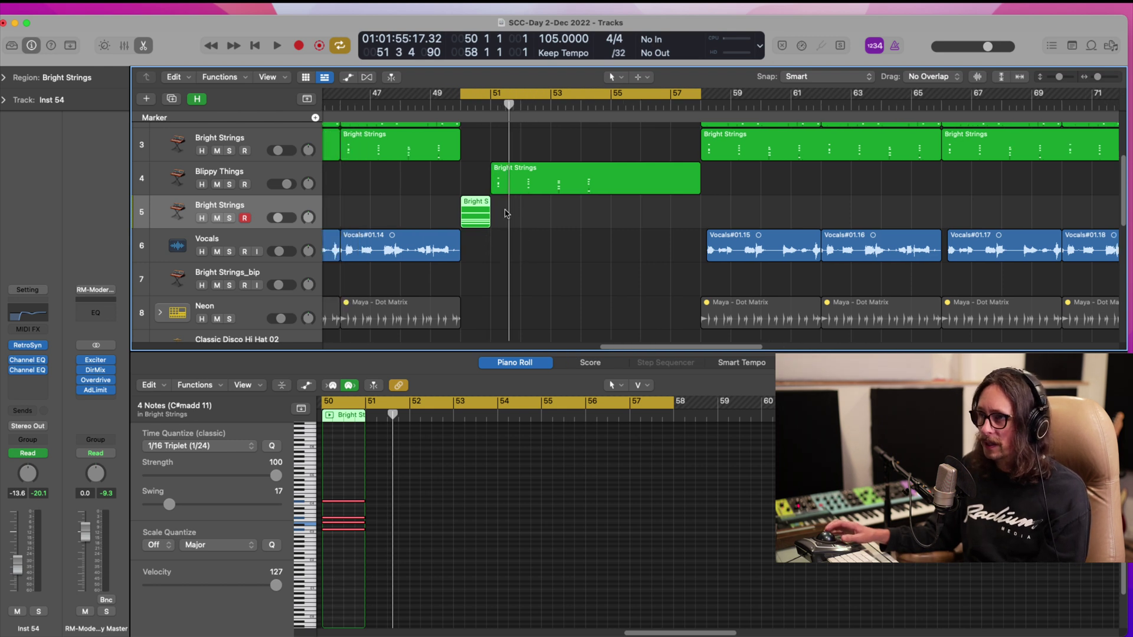
pyautogui.click(527, 185)
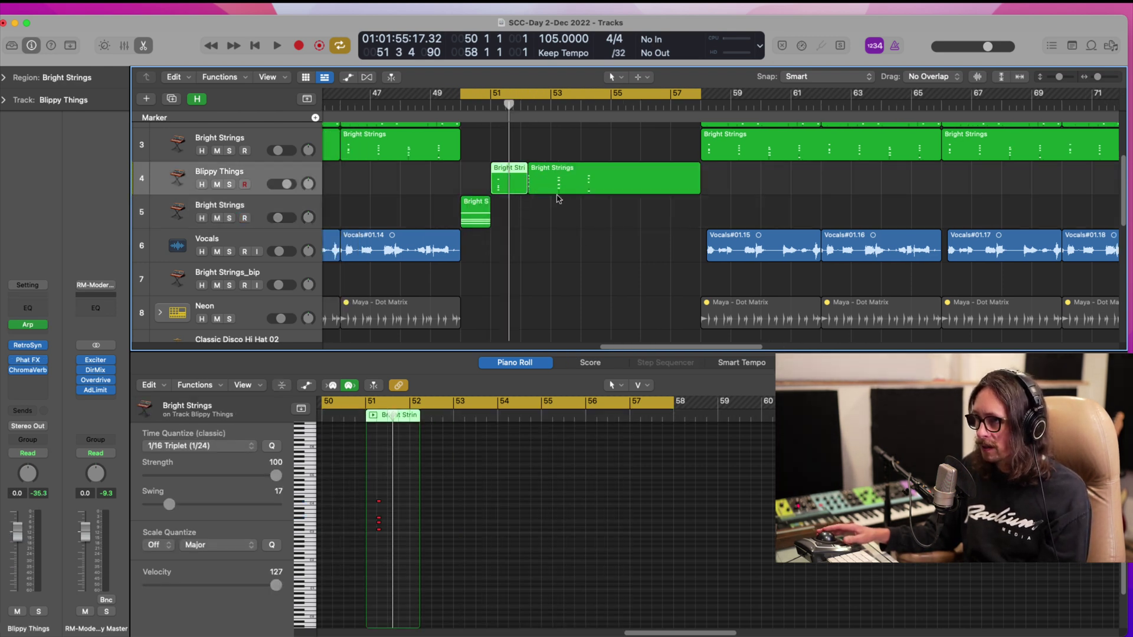
pyautogui.press('Delete')
# - Move the remaining Blippy Things region to bar 51 on Bright Strings track 5 and cut off everything after bar 54
pyautogui.moveTo(544, 188); pyautogui.dragTo(533, 228)
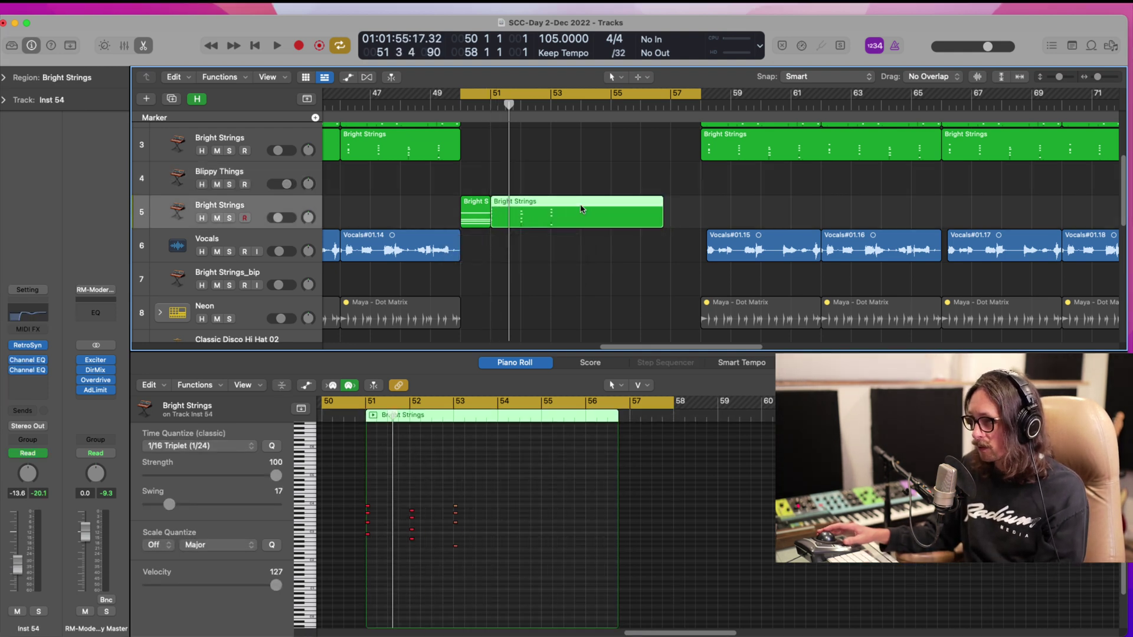
pyautogui.click(582, 208)
pyautogui.press('Delete')
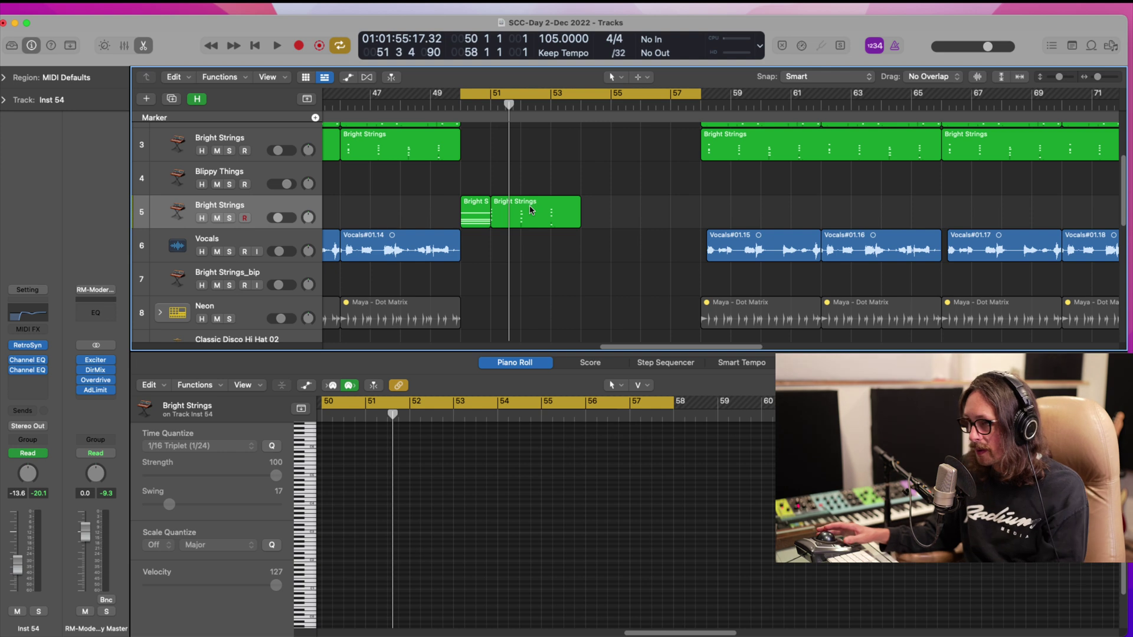
# - Select all notes in the Bright Strings region at bar 51 and extend them to legato, keeping the chord notes
pyautogui.click(531, 210)
pyautogui.moveTo(550, 472); pyautogui.dragTo(374, 587)
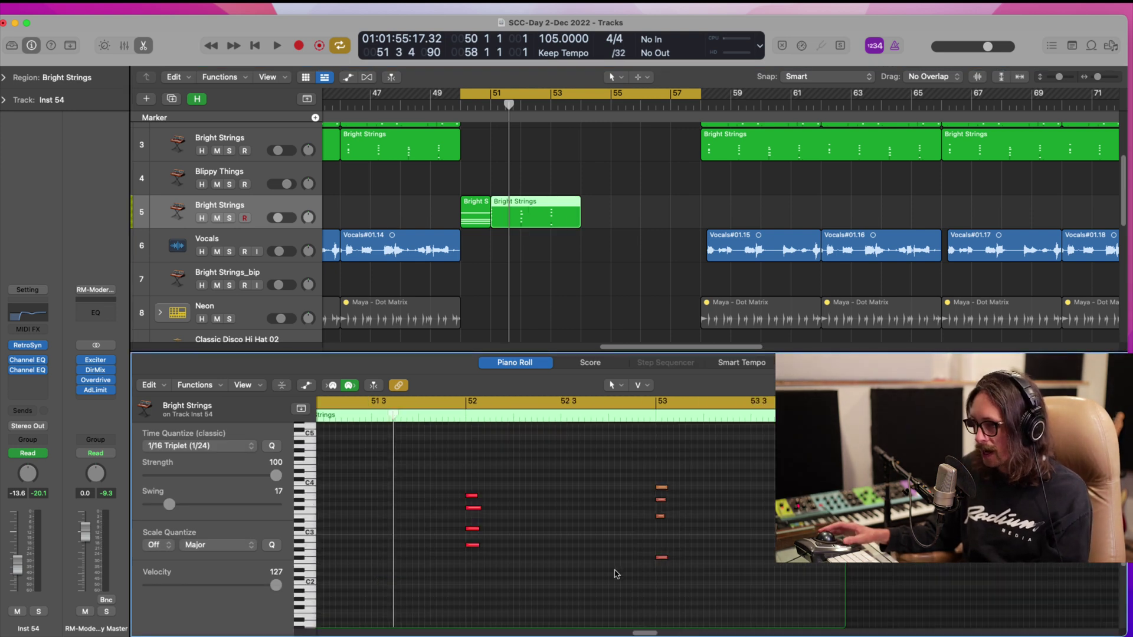
pyautogui.keyDown('ctrl'); pyautogui.keyDown('alt'); pyautogui.click(513, 595); pyautogui.keyUp('alt'); pyautogui.keyUp('ctrl')
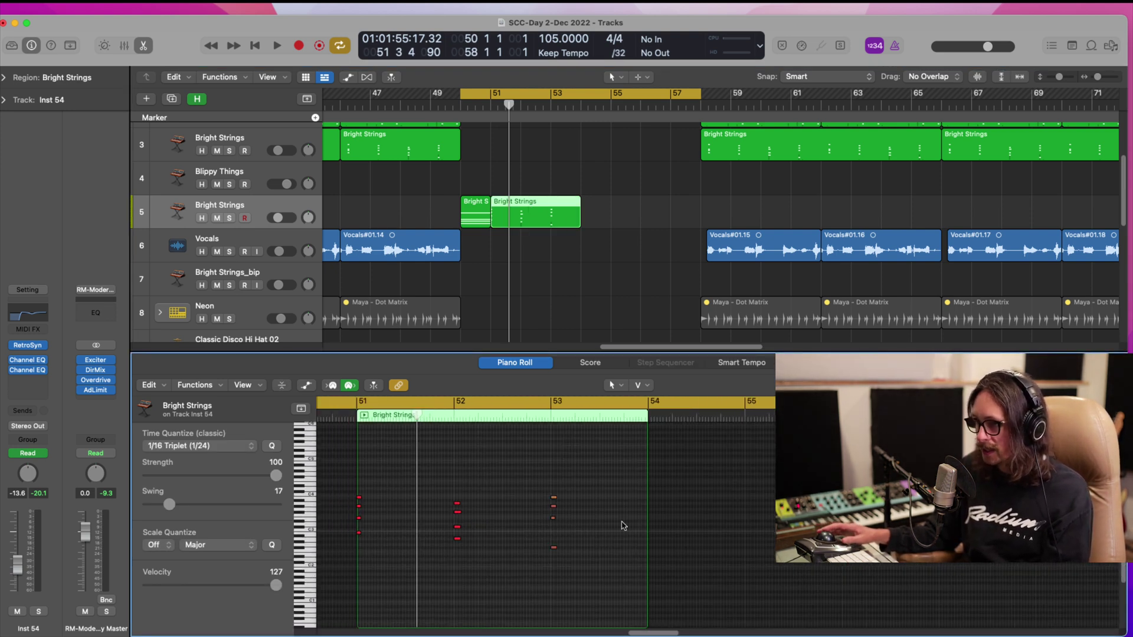
pyautogui.moveTo(620, 468); pyautogui.dragTo(341, 577)
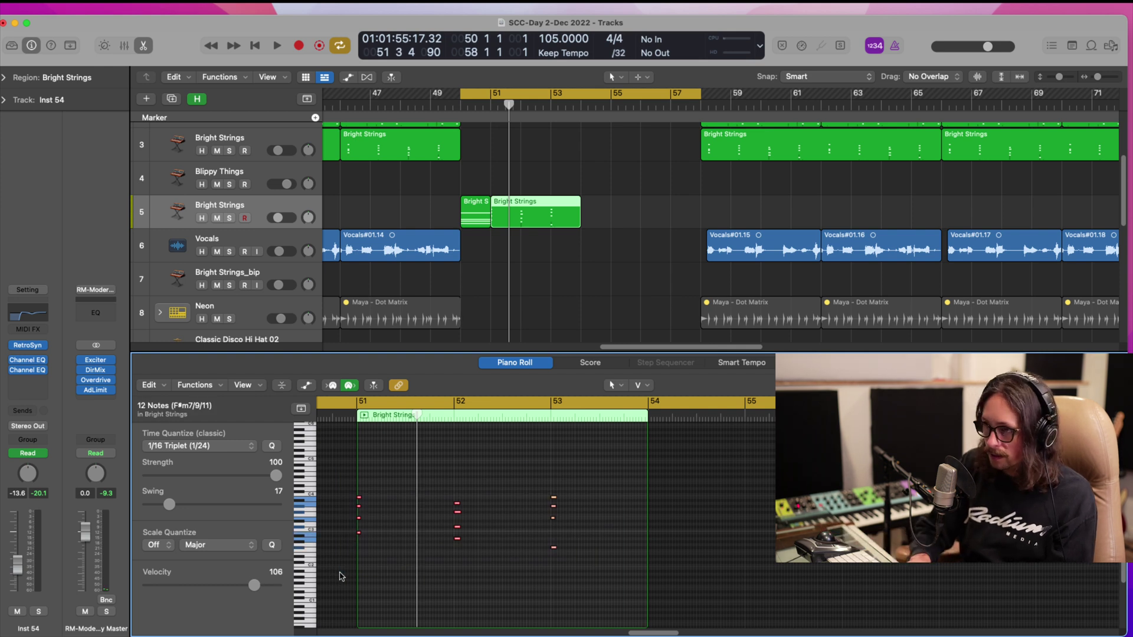
pyautogui.hotkey('shift', '\\')
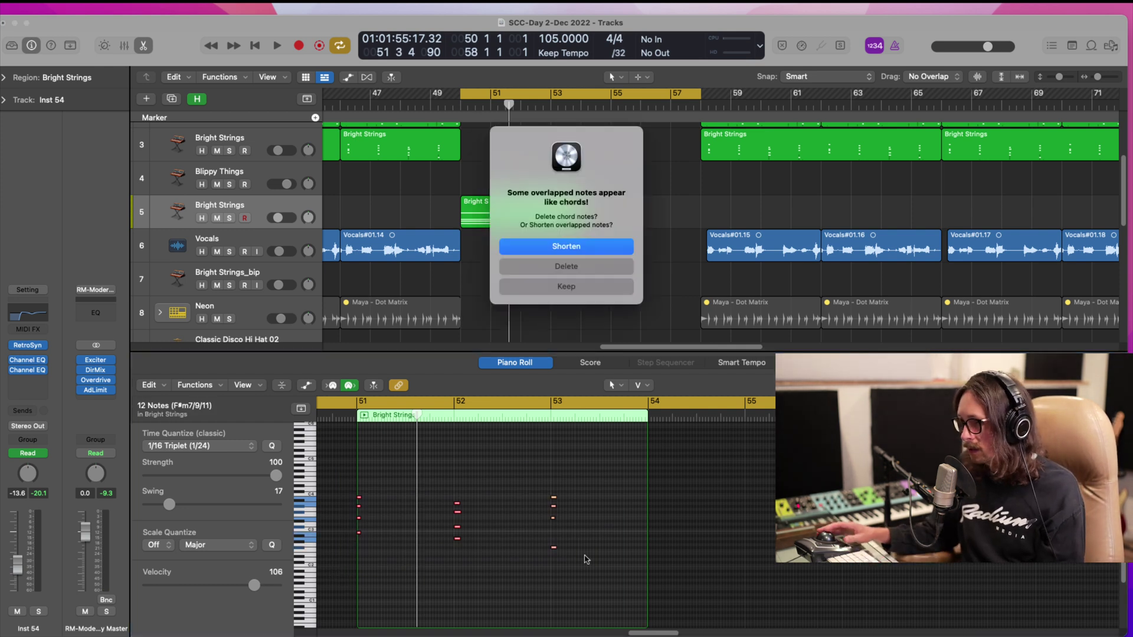
pyautogui.click(554, 286)
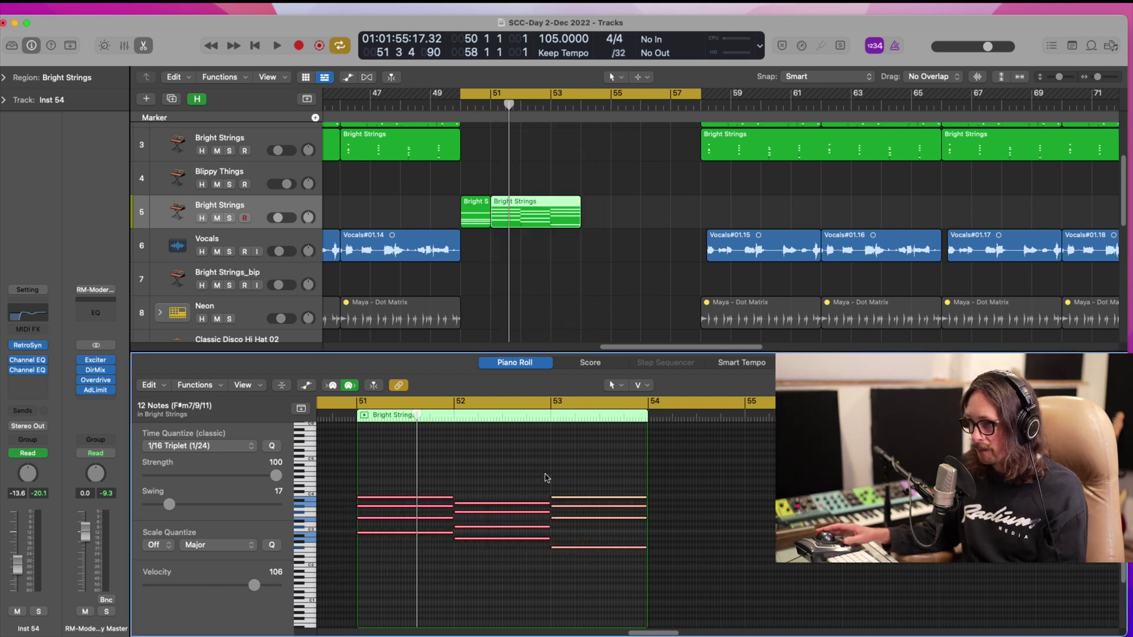
pyautogui.moveTo(575, 500); pyautogui.dragTo(581, 473)
# - Join the two Bright Strings regions on track 5 into one region from bar 50 to bar 54
pyautogui.moveTo(625, 217); pyautogui.dragTo(449, 209)
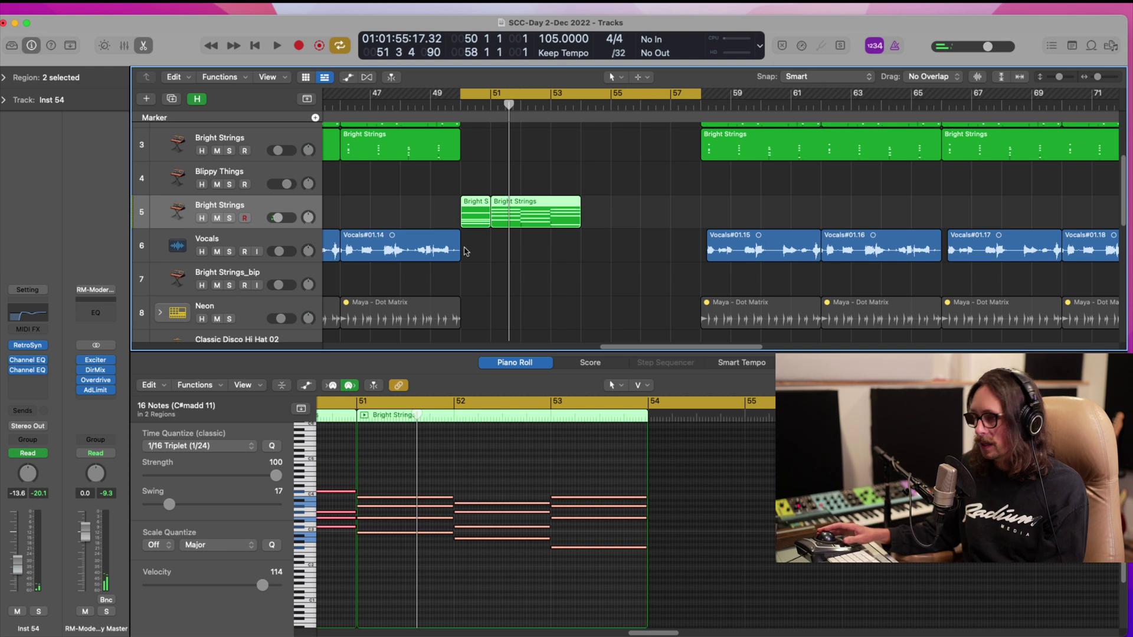
pyautogui.press('super+j')
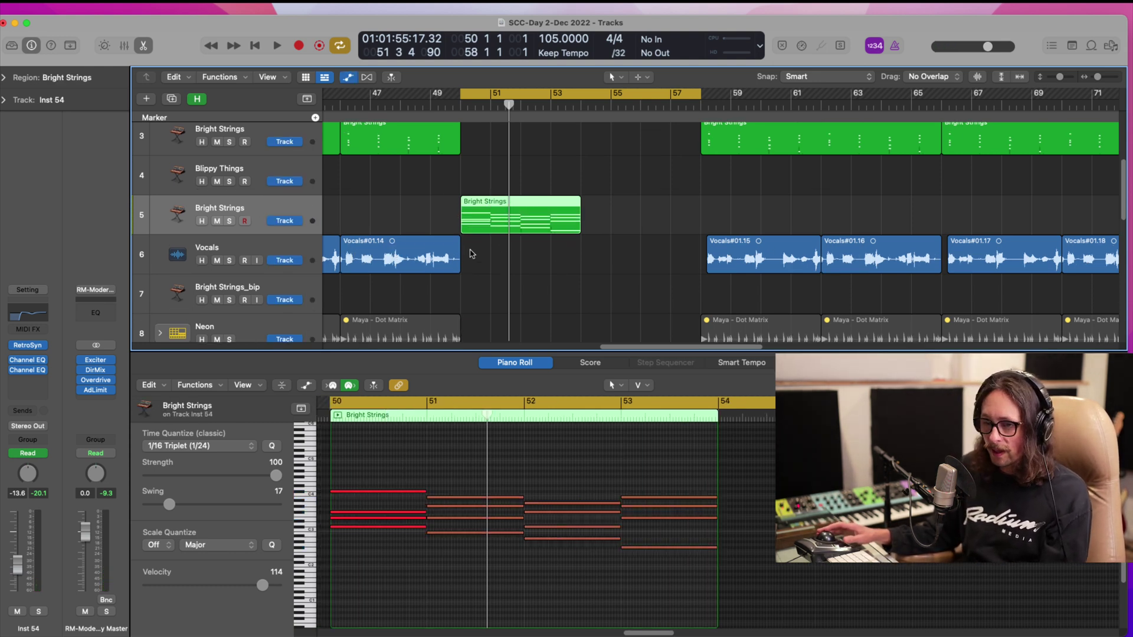
# - Show the third-slot Channel EQ High Cut Frequency automation on Bright Strings track 5 and locate the filter sweep near bar 29
pyautogui.press('a')
pyautogui.click(282, 237)
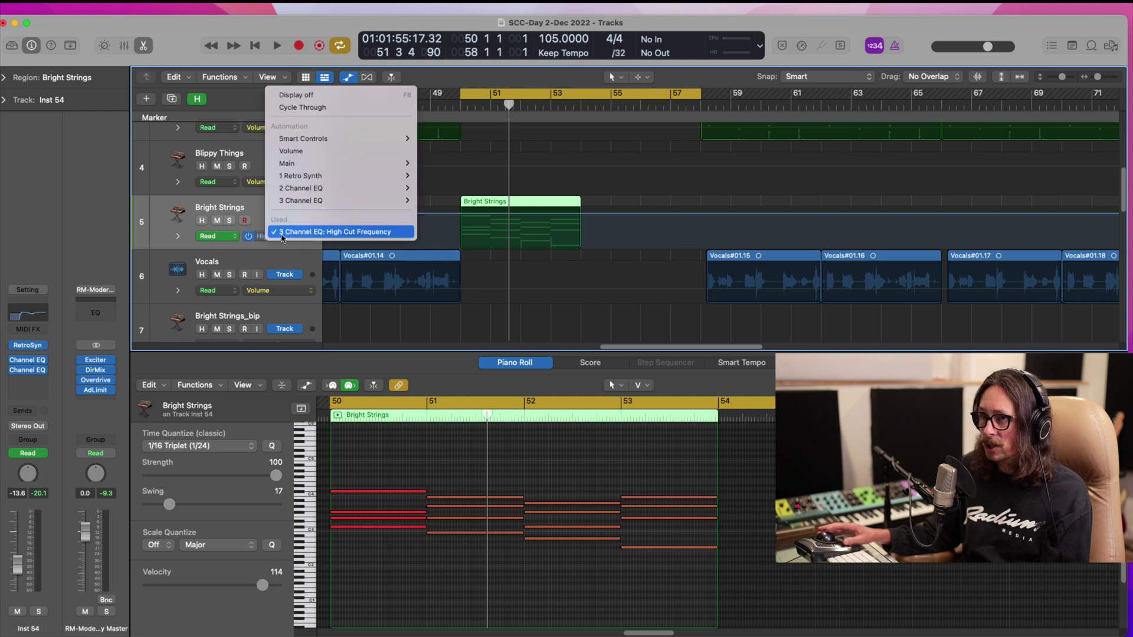
pyautogui.moveTo(332, 201)
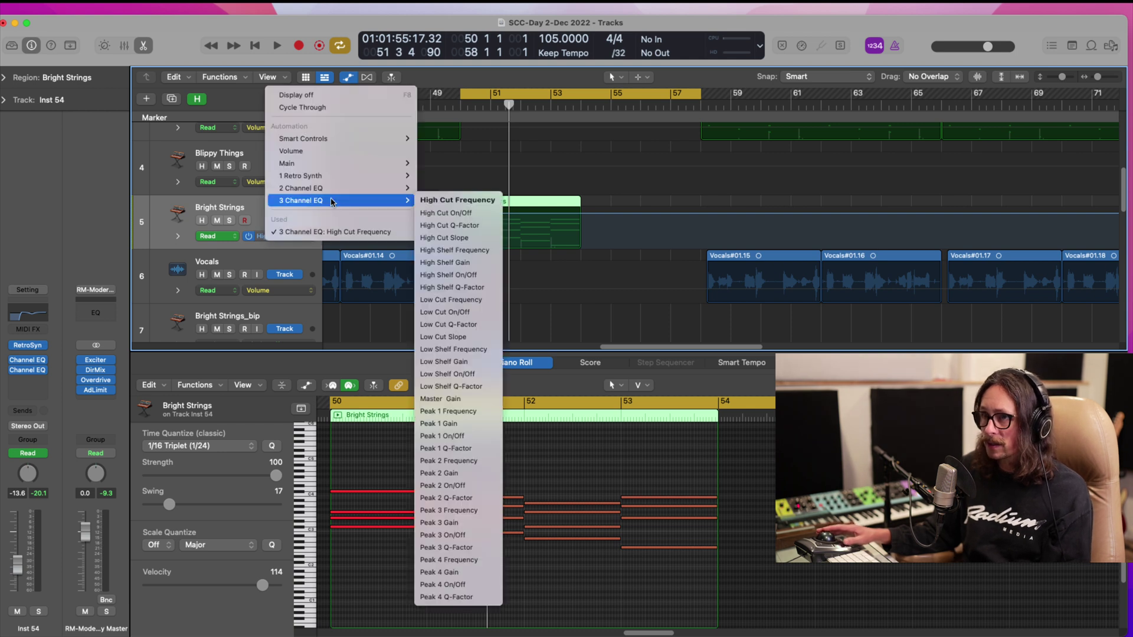
pyautogui.click(451, 200)
pyautogui.hscroll(-15, 487, 229)
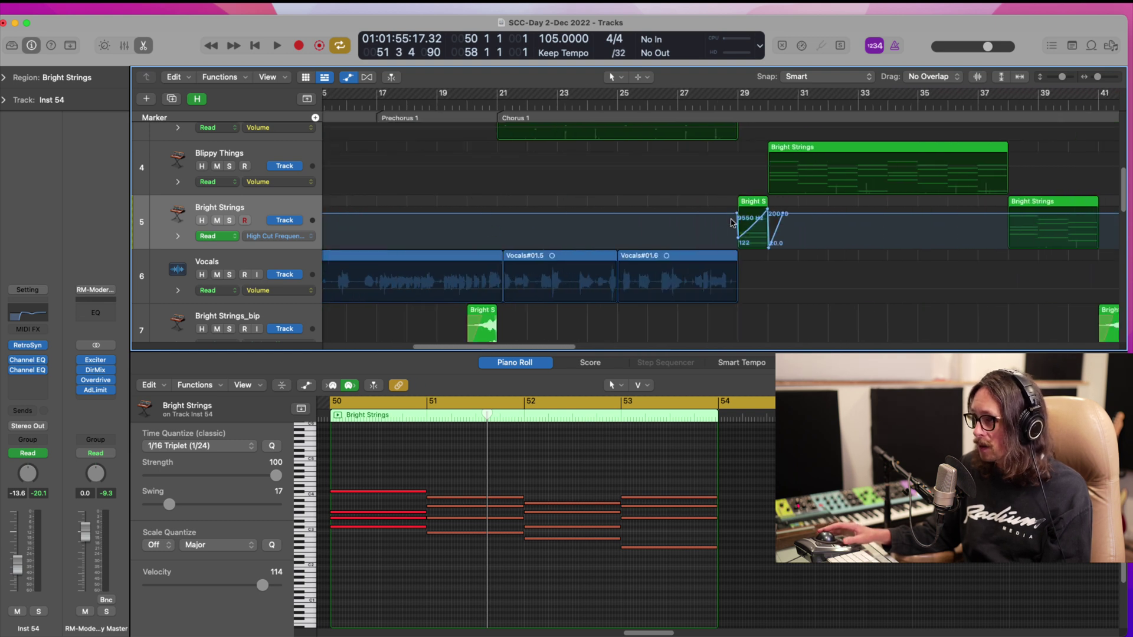
# - Try to copy the High Cut Frequency sweep around bar 29 to the joined Bright Strings region near bar 50
pyautogui.moveTo(733, 222); pyautogui.dragTo(786, 223)
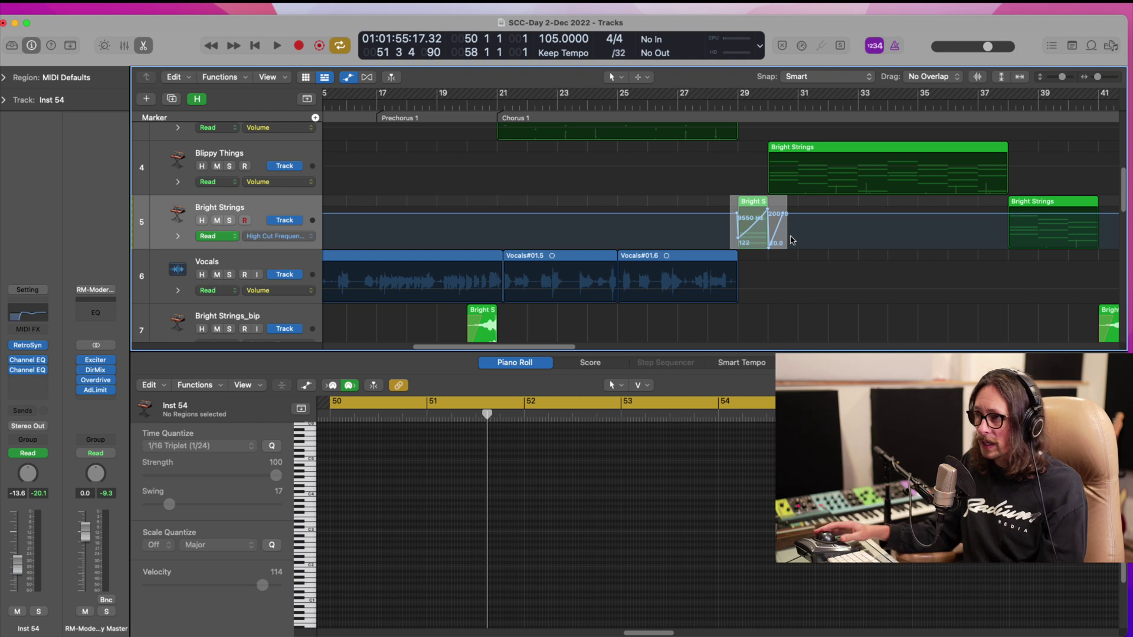
pyautogui.hscroll(3, 790, 233)
pyautogui.hscroll(10, 792, 240)
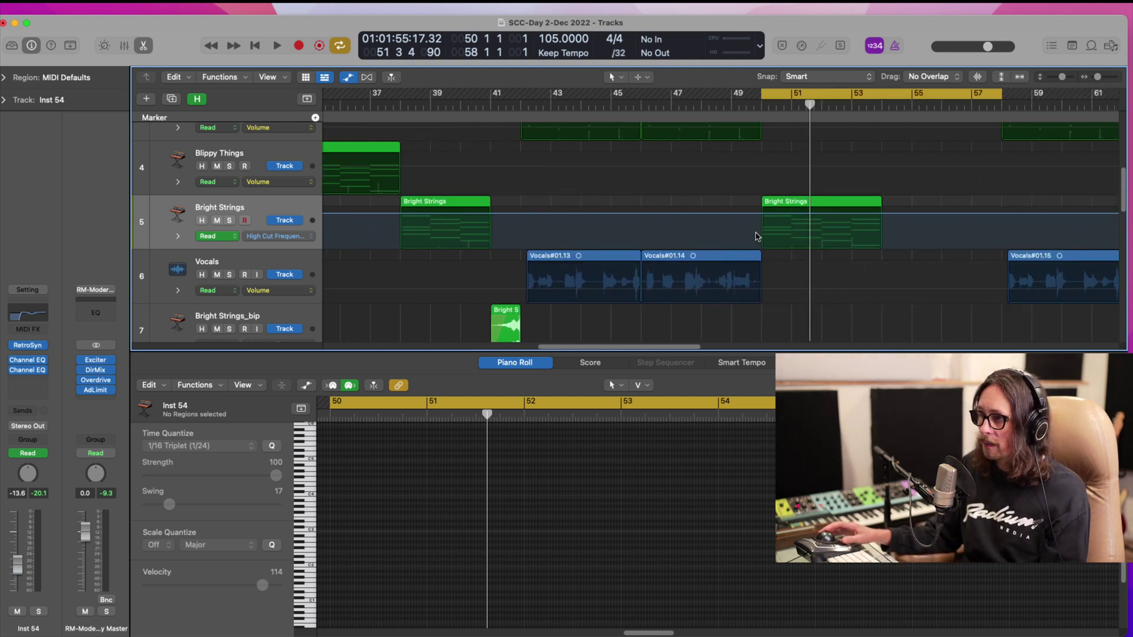
pyautogui.keyDown('ctrl'); pyautogui.keyDown('alt'); pyautogui.click(757, 234); pyautogui.keyUp('alt'); pyautogui.keyUp('ctrl')
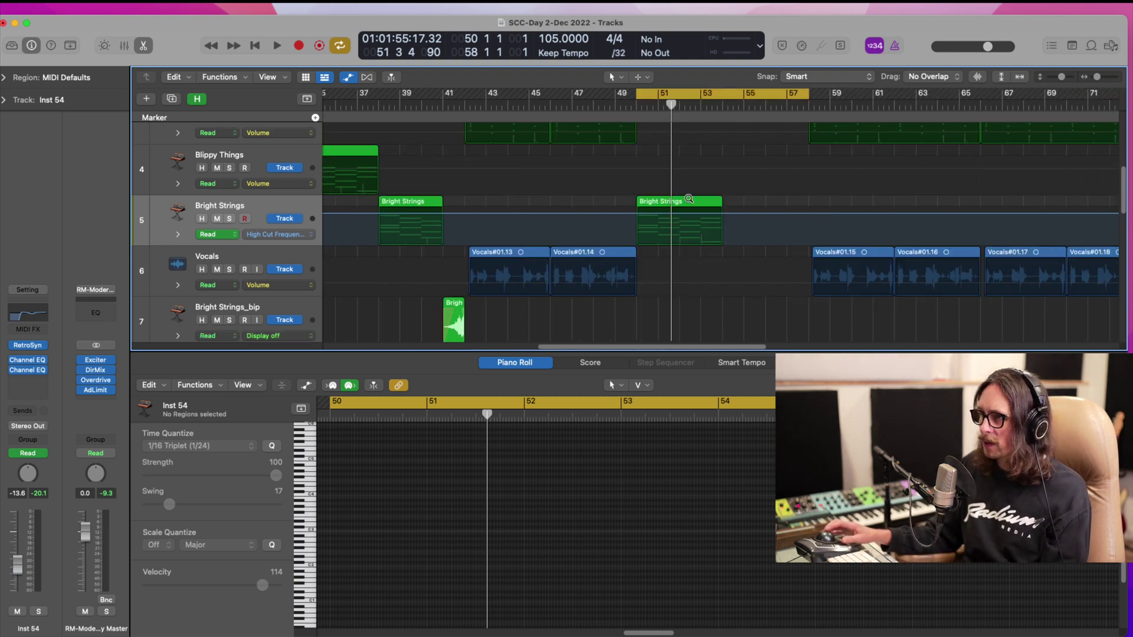
pyautogui.click(626, 106)
pyautogui.hscroll(-8, 478, 197)
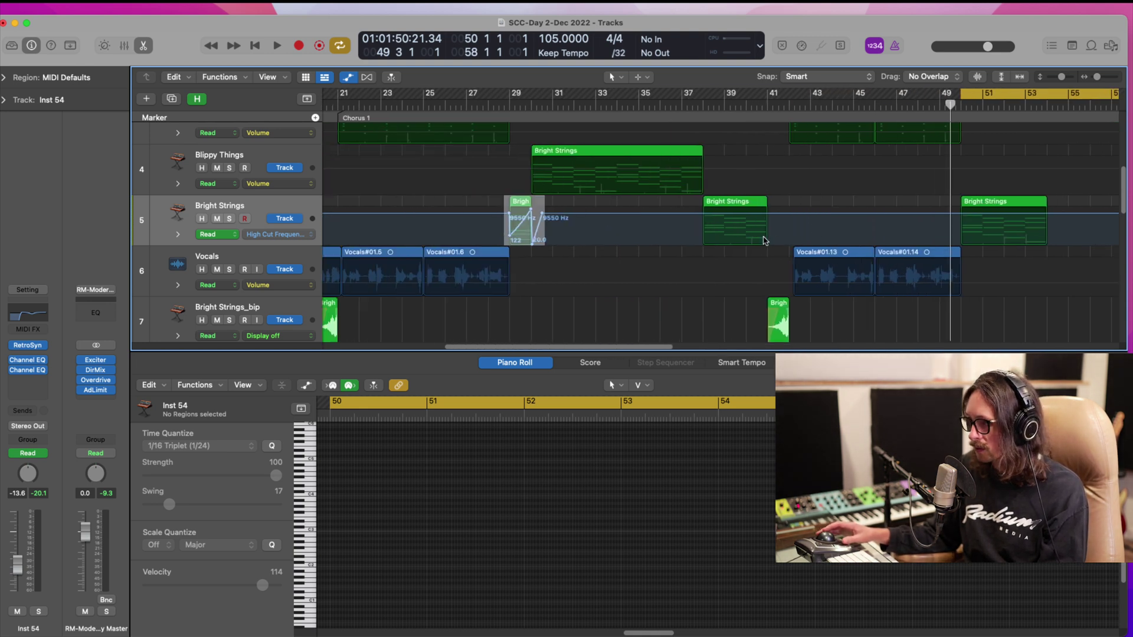
pyautogui.hscroll(4, 708, 239)
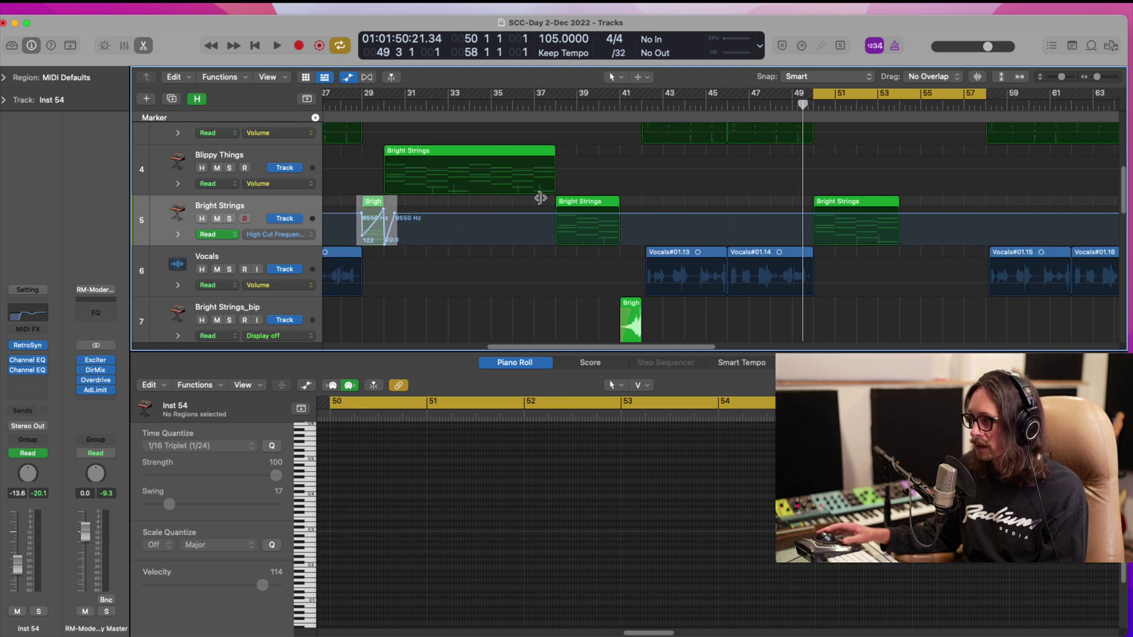
pyautogui.hscroll(3, 540, 198)
pyautogui.hscroll(2, 635, 223)
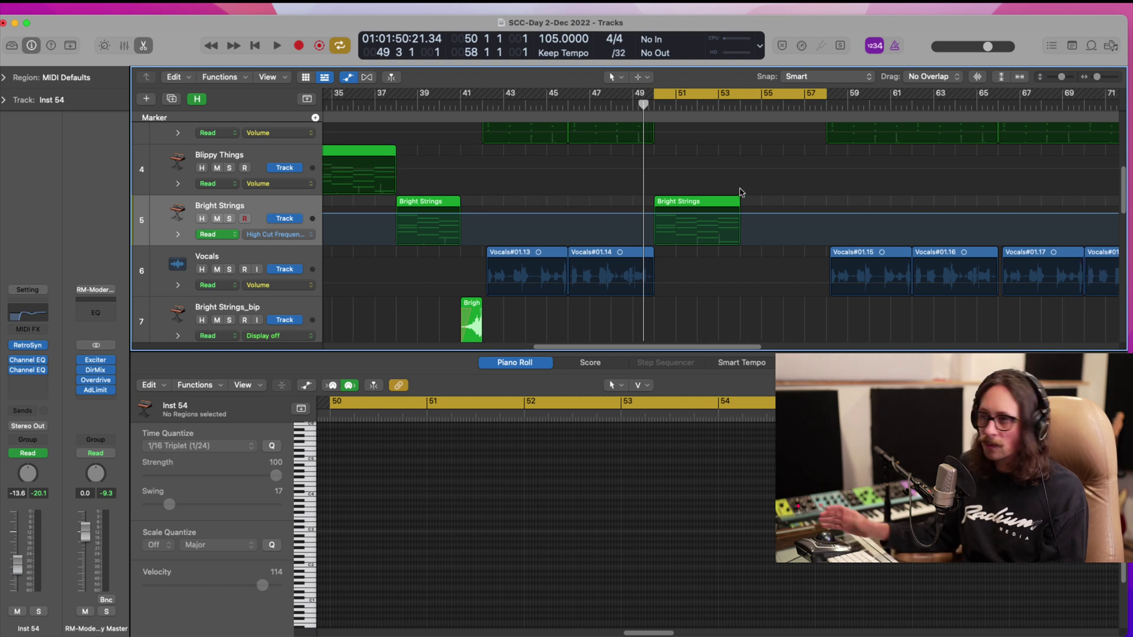
# - Hide the automation and repeat the joined Bright Strings region once from bar 54 to bar 58
pyautogui.press('a')
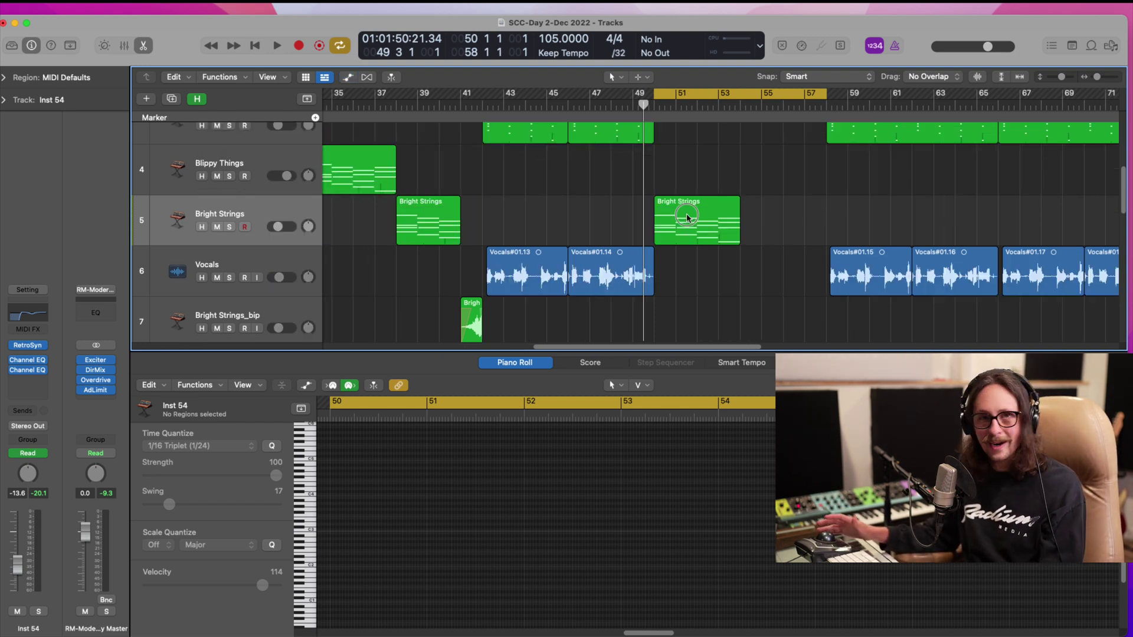
pyautogui.click(689, 217)
pyautogui.press('super+r')
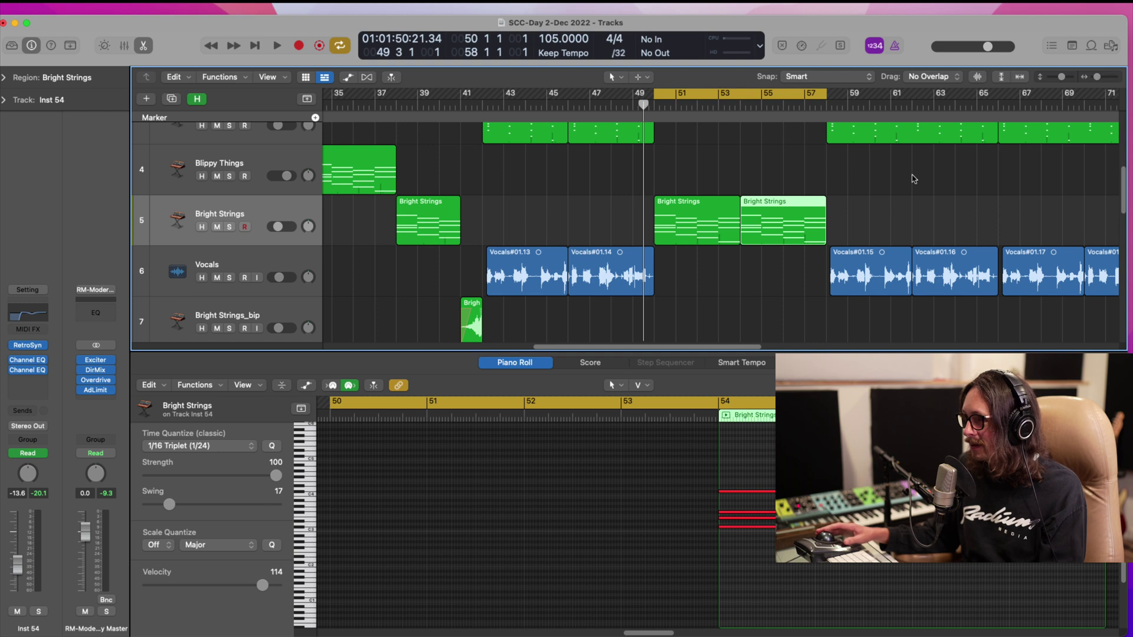
# - Move the eight Maya - Dot Matrix regions on tracks 102 and 103 from bar 57 to start at bar 58
pyautogui.keyDown('ctrl'); pyautogui.keyDown('alt'); pyautogui.click(791, 272); pyautogui.keyUp('alt'); pyautogui.keyUp('ctrl')
pyautogui.moveTo(616, 154); pyautogui.dragTo(801, 352)
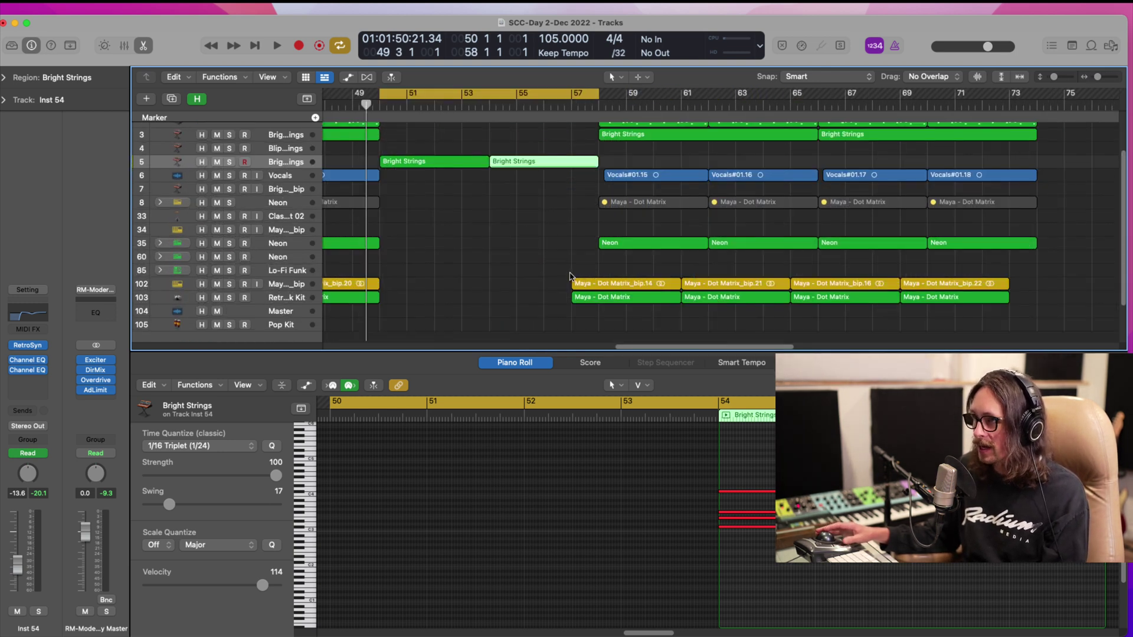
pyautogui.moveTo(570, 276); pyautogui.dragTo(974, 313)
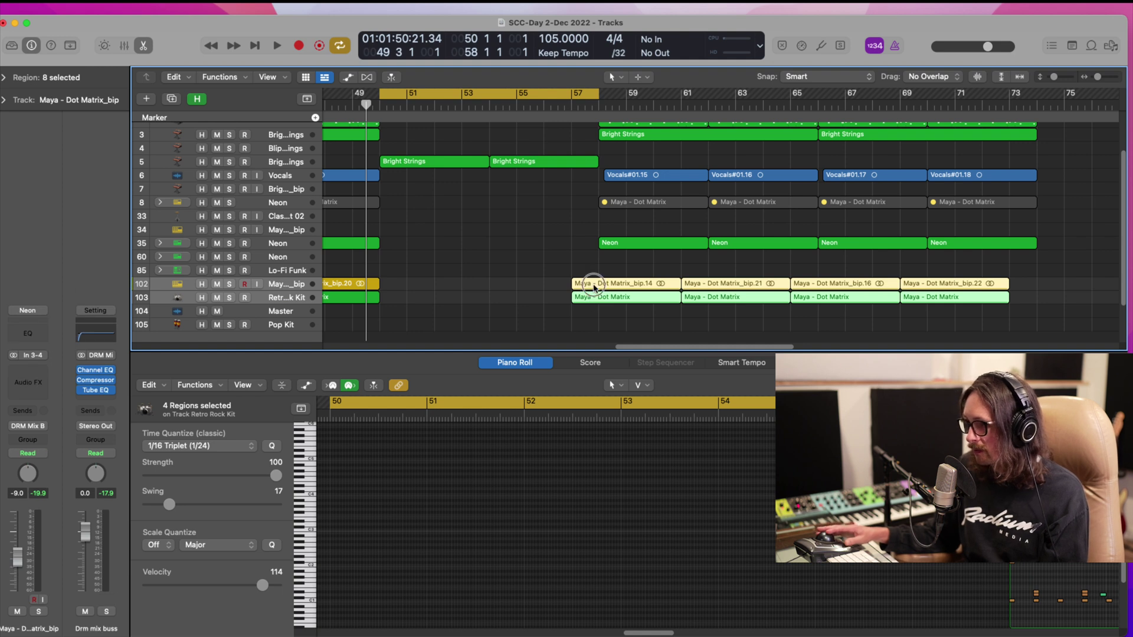
pyautogui.moveTo(593, 285); pyautogui.dragTo(616, 285)
# - Create an arrangement marker at bar 30 and name it Verse 2
pyautogui.keyDown('ctrl'); pyautogui.keyDown('alt'); pyautogui.click(577, 267); pyautogui.keyUp('alt'); pyautogui.keyUp('ctrl')
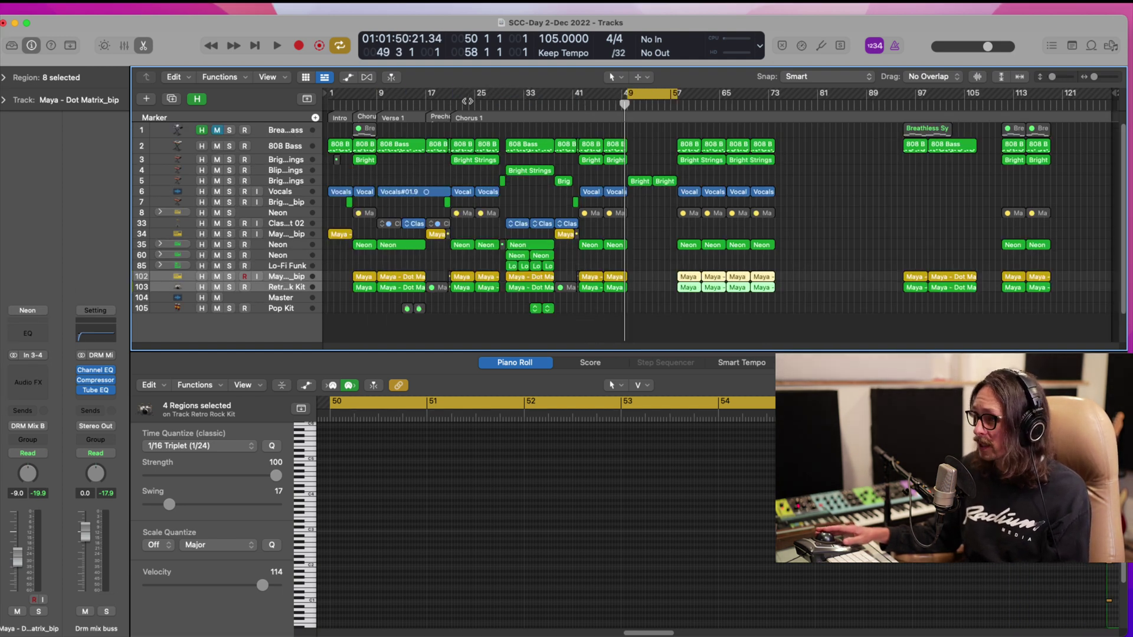
pyautogui.moveTo(467, 101); pyautogui.dragTo(504, 116)
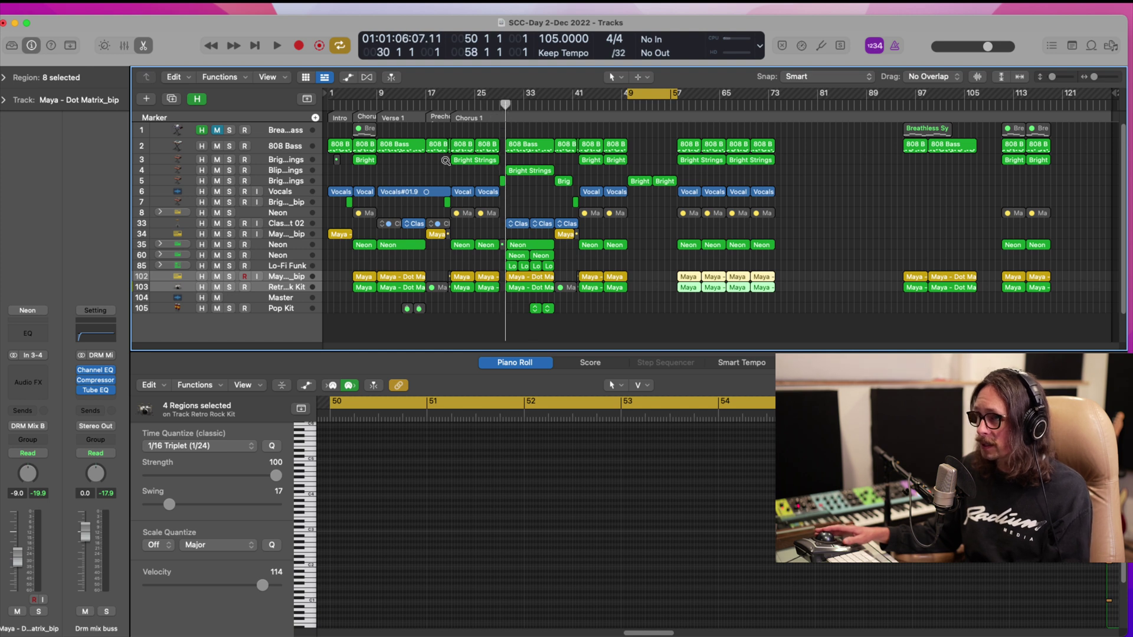
pyautogui.moveTo(445, 161); pyautogui.dragTo(660, 445)
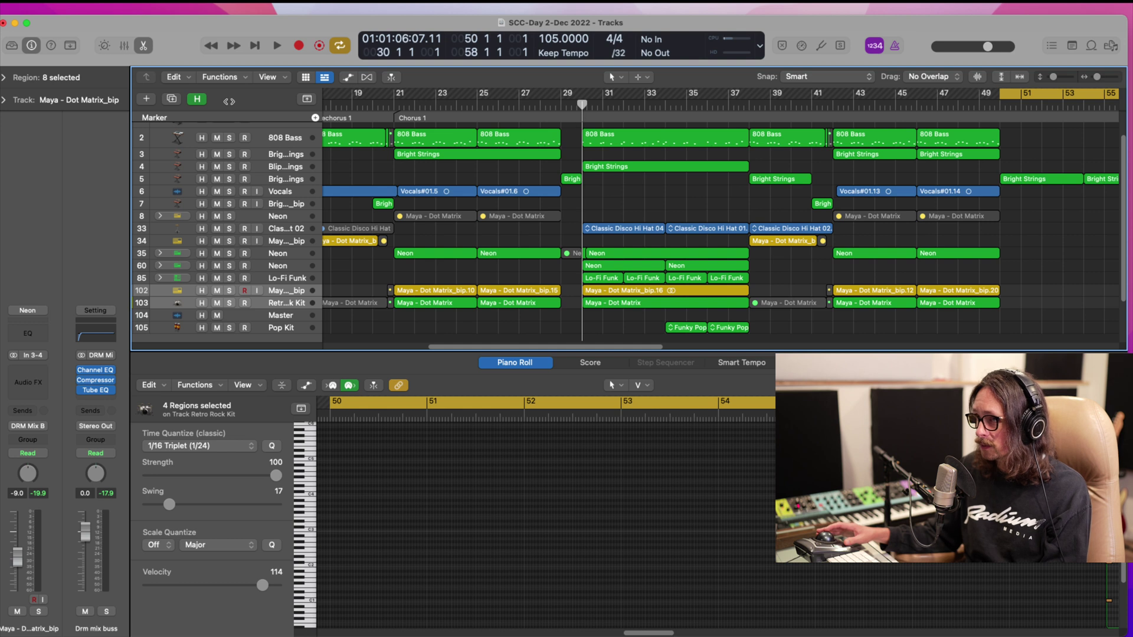
pyautogui.click(315, 118)
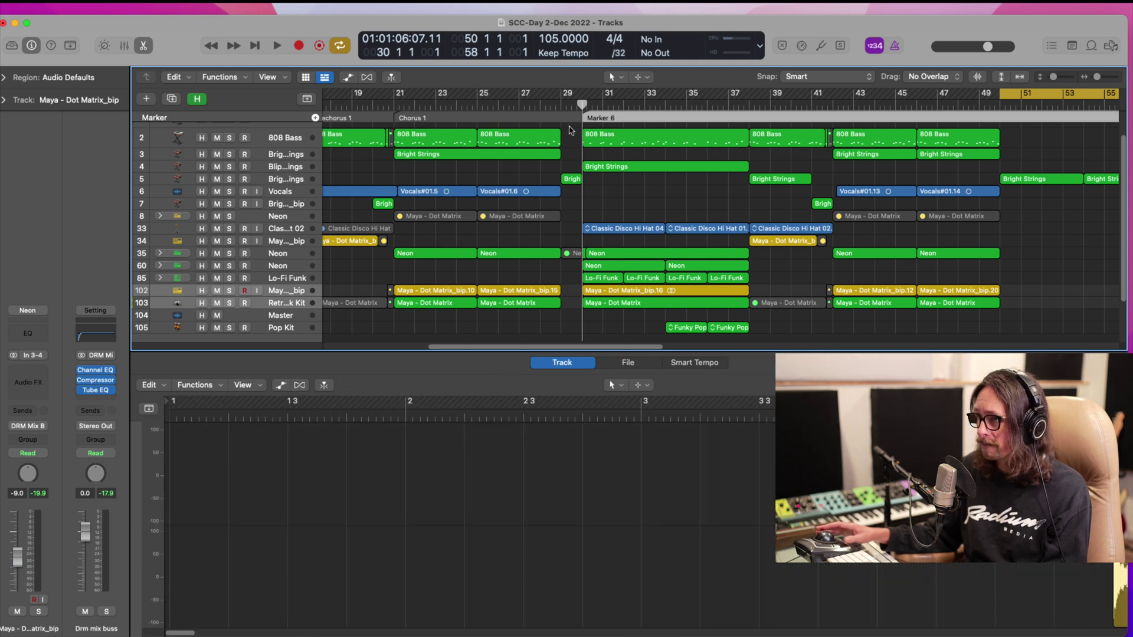
pyautogui.doubleClick(614, 117)
pyautogui.write('Verse')
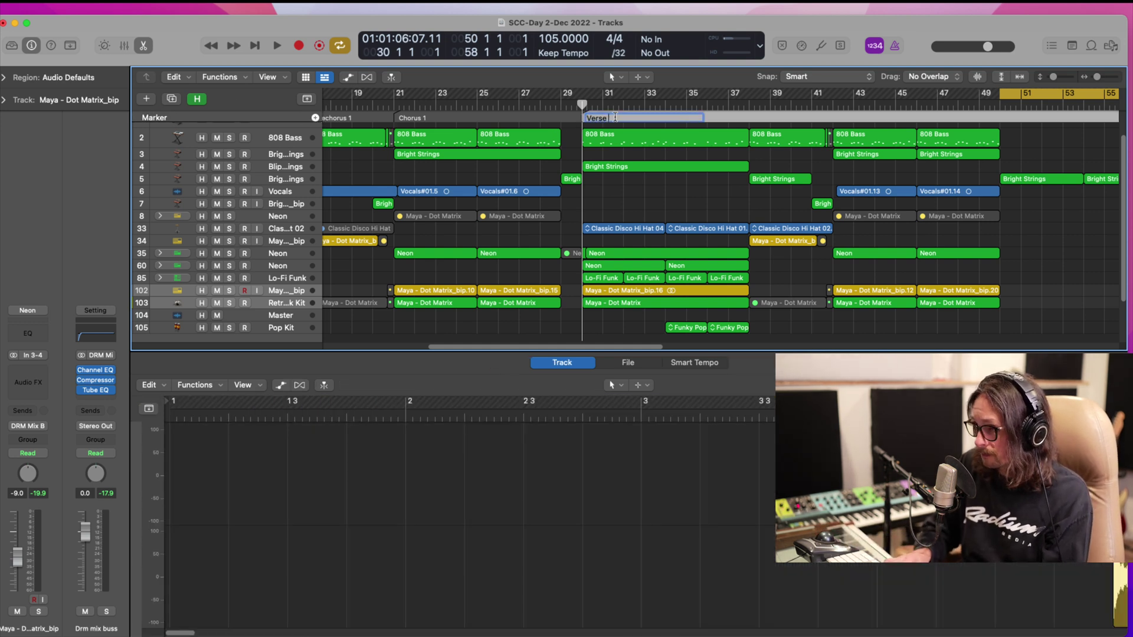
pyautogui.write(' 2')
pyautogui.press('Return')
# - Locate the end of the second verse and add a marker named Prechorus 2 at bar 38
pyautogui.hscroll(3, 721, 156)
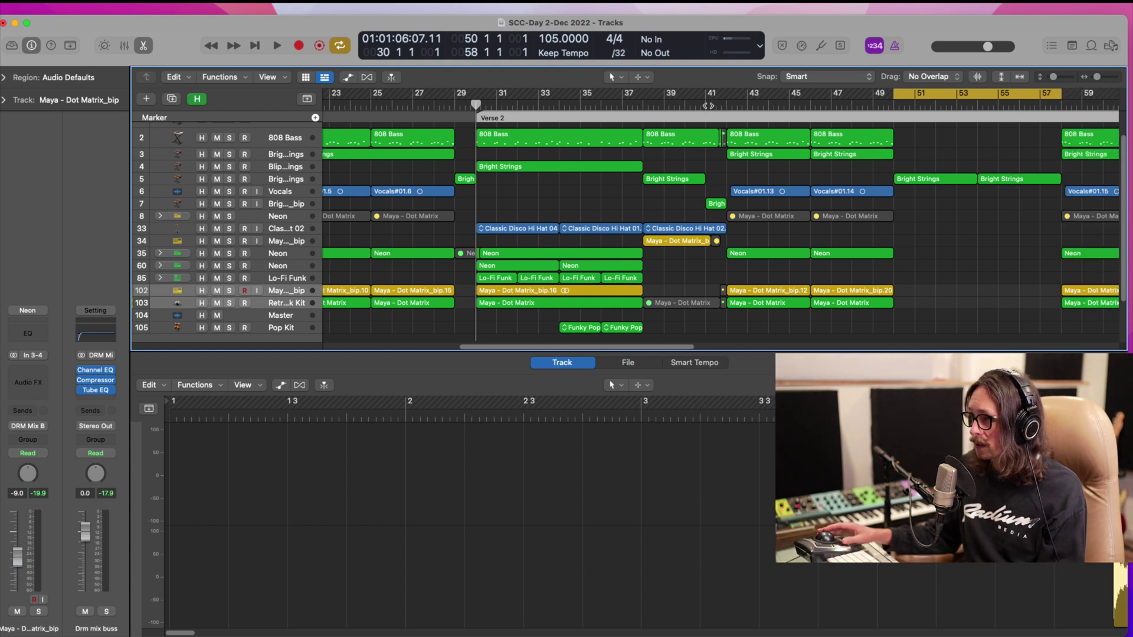
pyautogui.click(638, 104)
pyautogui.press('space')
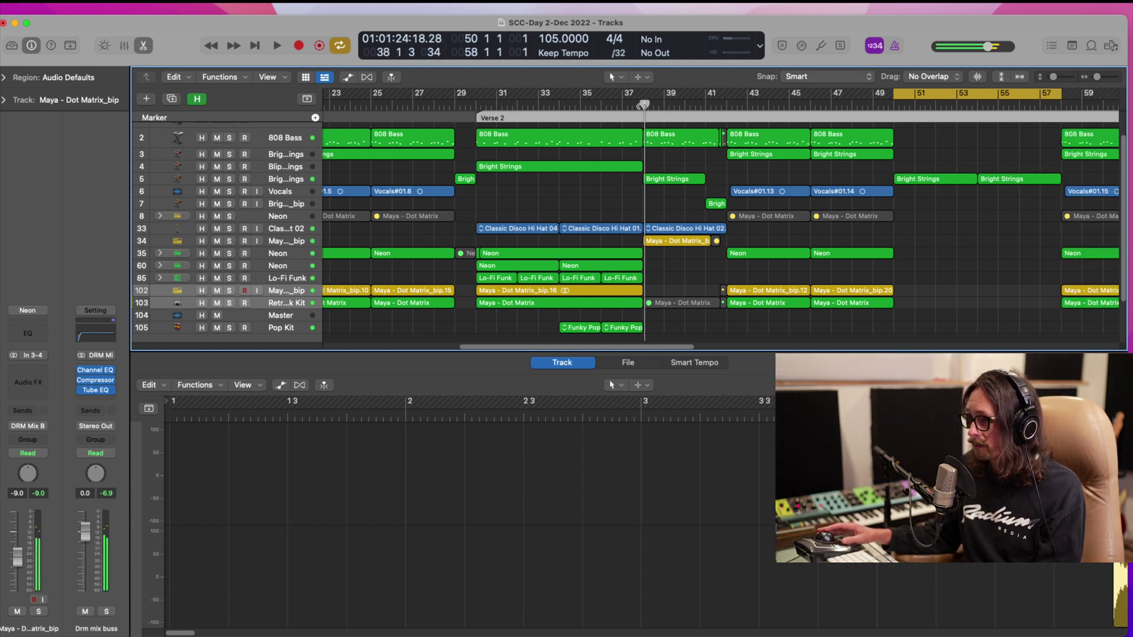
pyautogui.click(665, 104)
pyautogui.moveTo(665, 105); pyautogui.dragTo(644, 105)
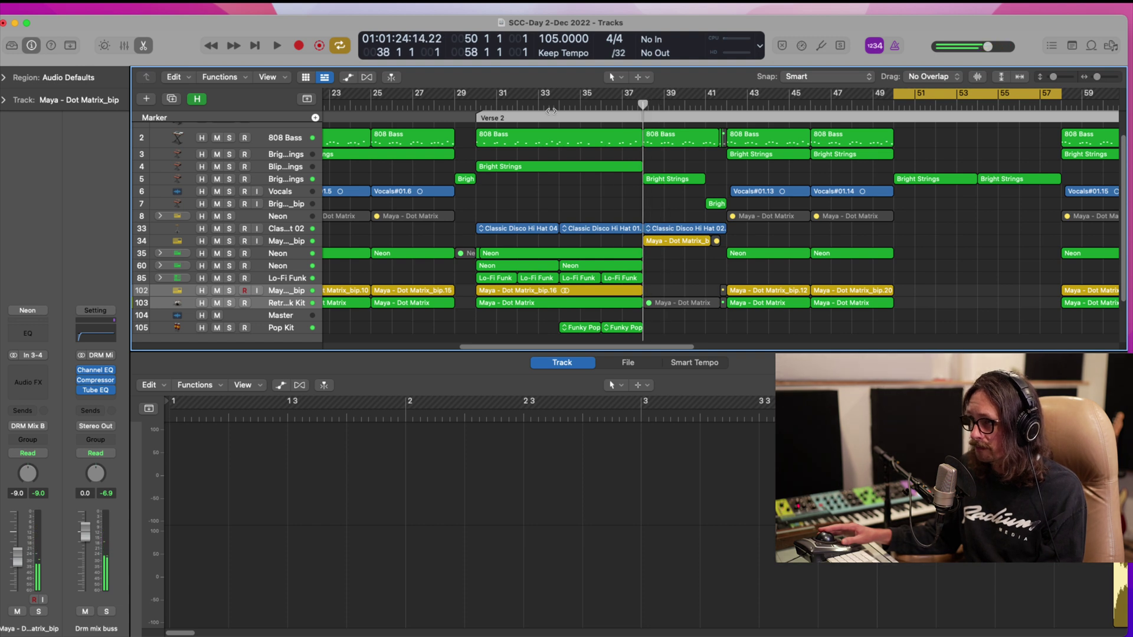
pyautogui.click(316, 117)
pyautogui.doubleClick(665, 116)
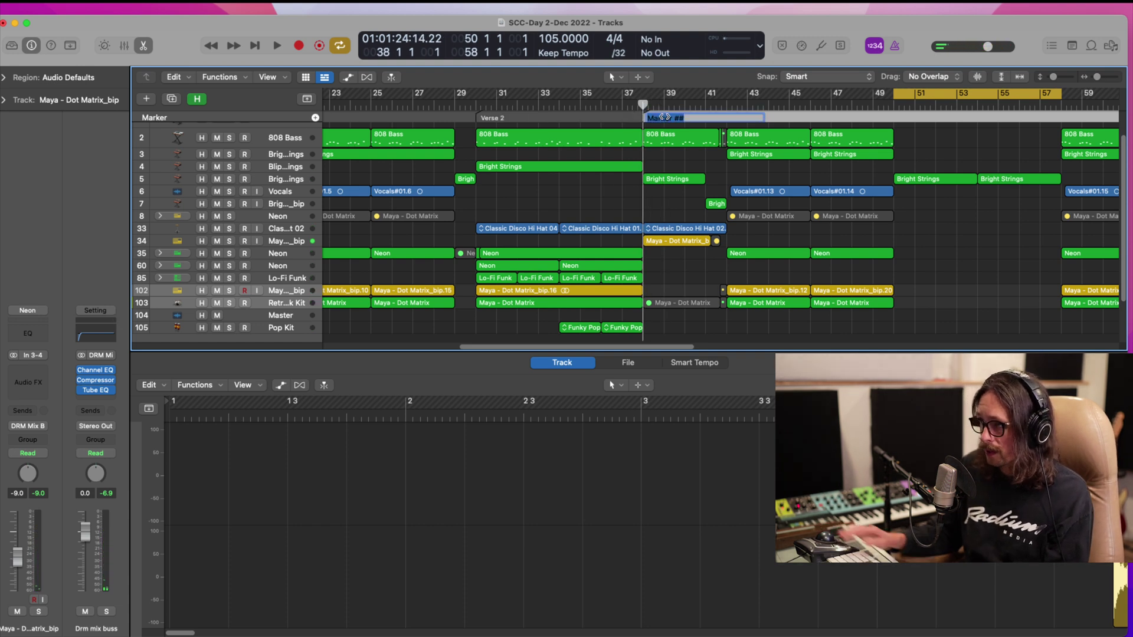
pyautogui.write('Prechorus ')
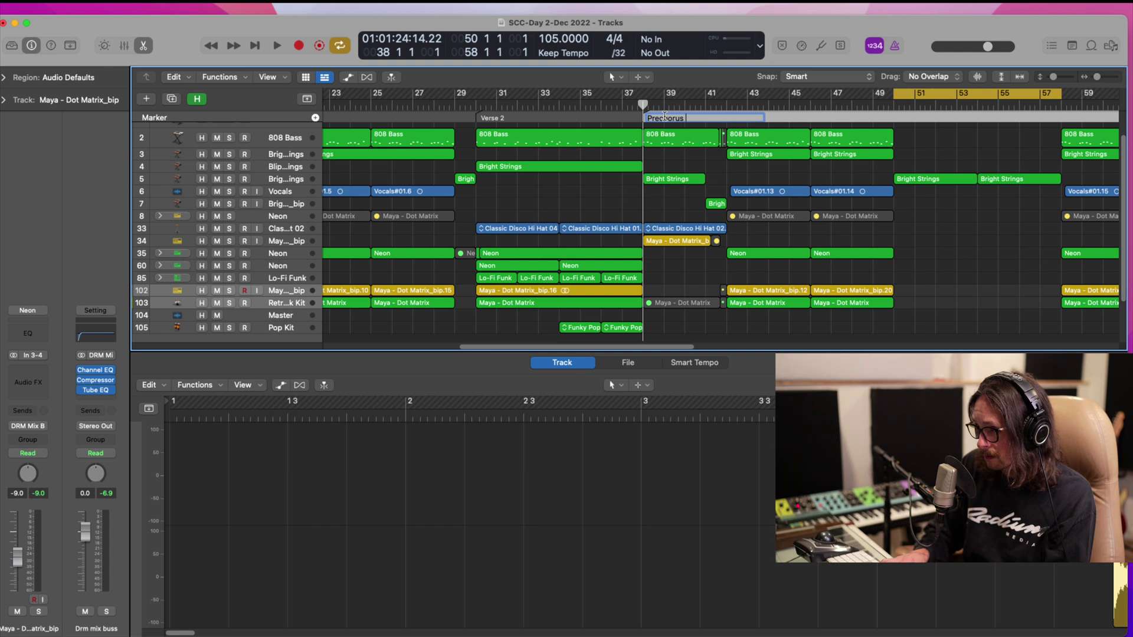
pyautogui.write('2')
pyautogui.press('Return')
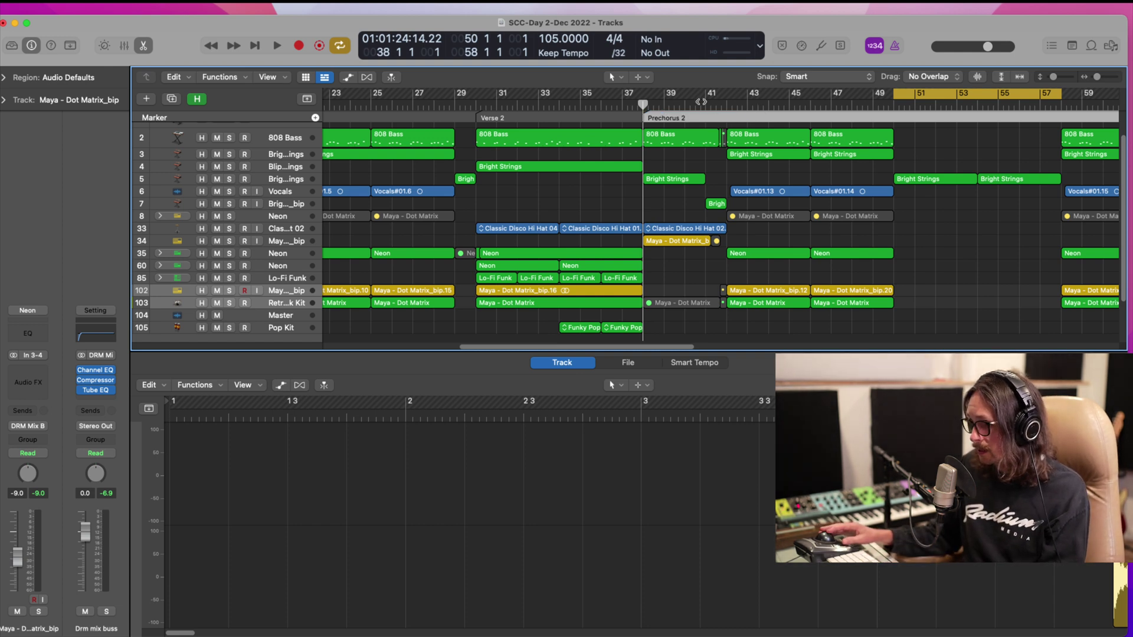
# - Add a marker named Chorus 2 at bar 42, where the second chorus vocals begin
pyautogui.click(726, 104)
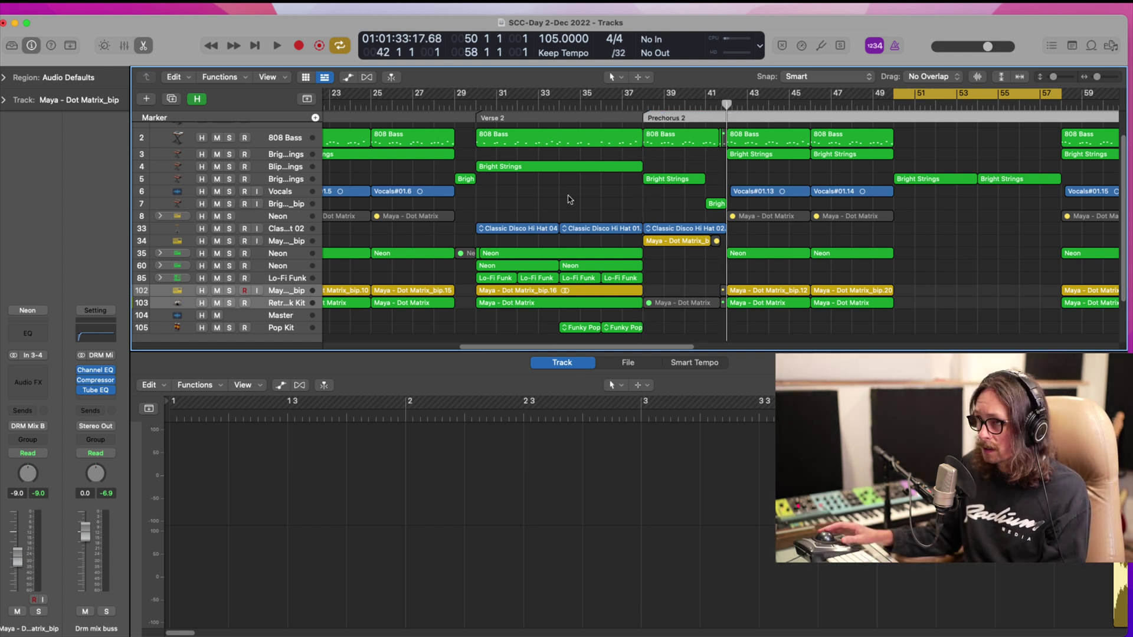
pyautogui.hscroll(10, 568, 200)
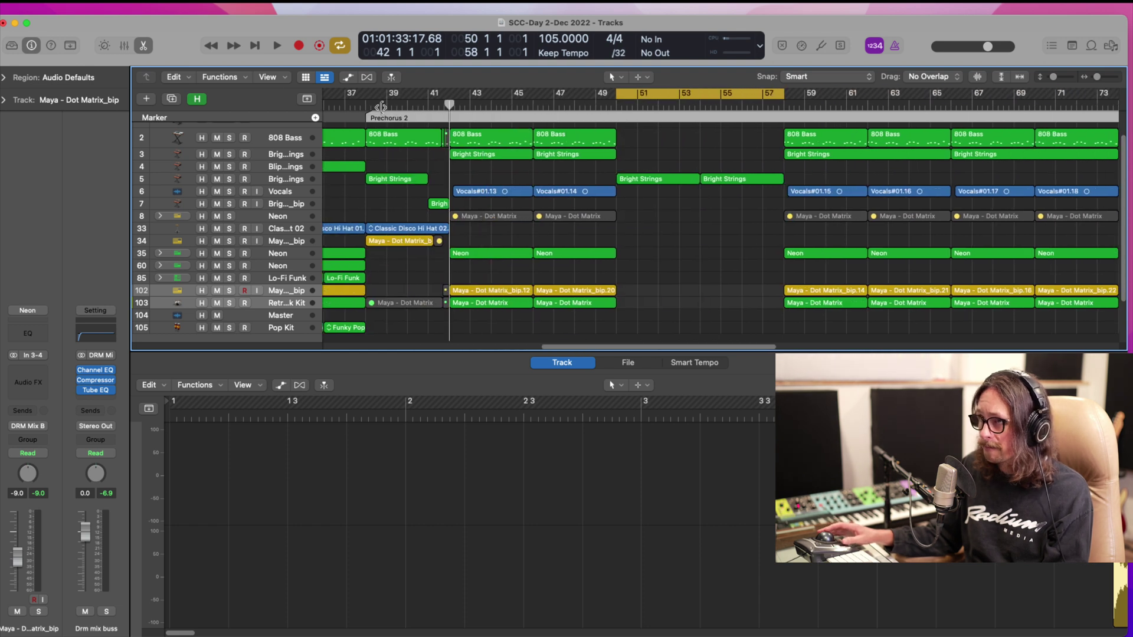
pyautogui.click(315, 118)
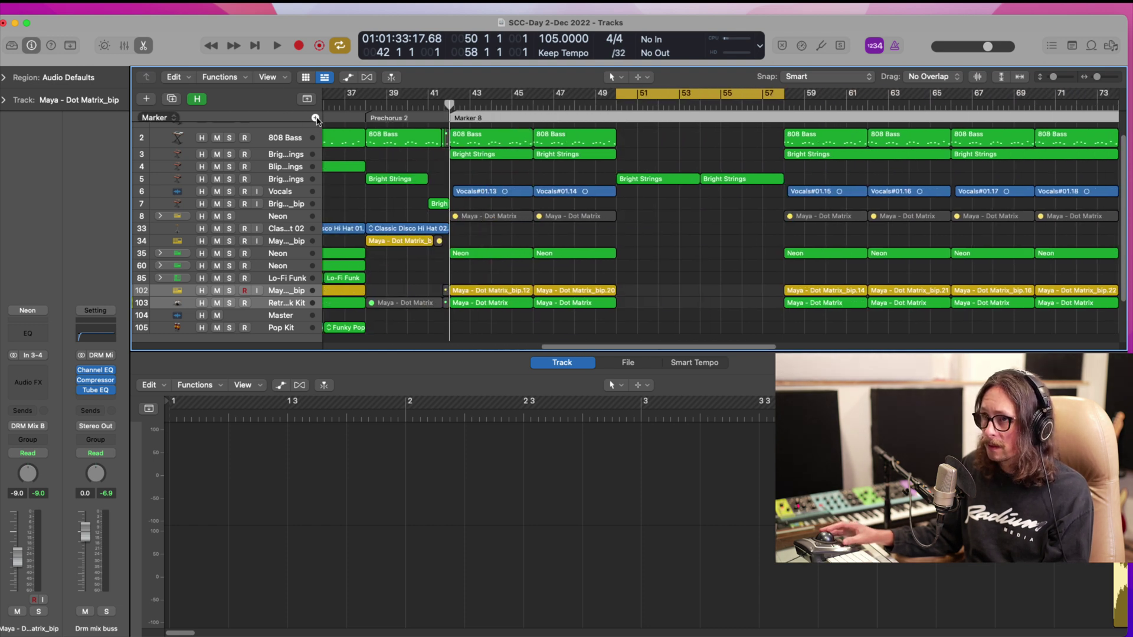
pyautogui.doubleClick(470, 118)
pyautogui.write('Chorus ')
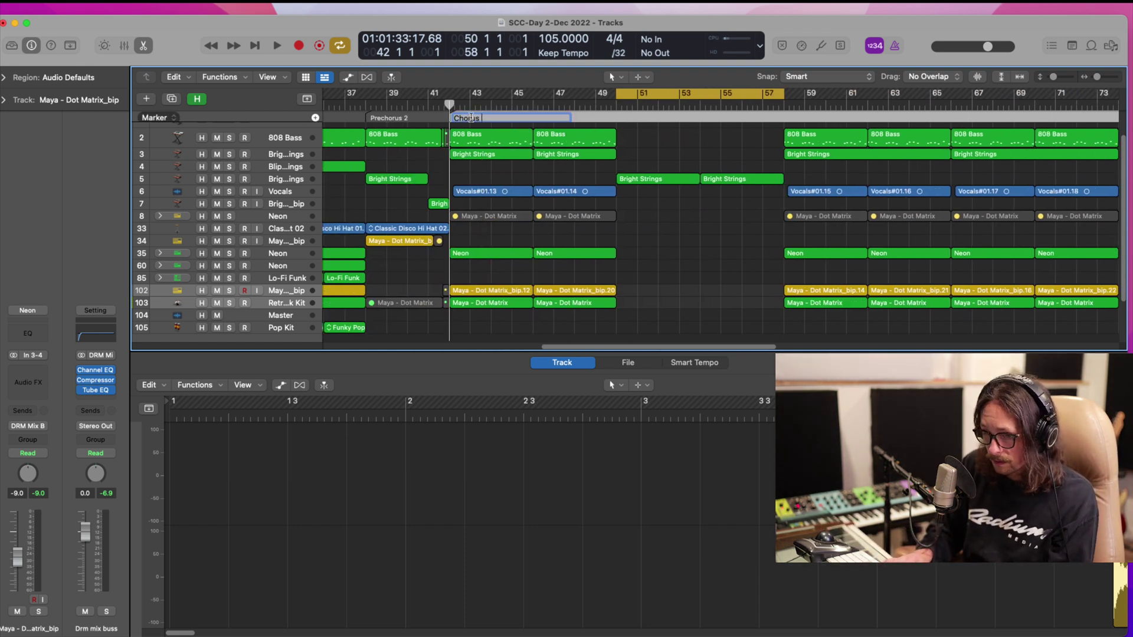
pyautogui.write('2')
pyautogui.press('Return')
# - Add a marker named Bridge at bar 50, at the start of the Bright Strings break
pyautogui.hscroll(3, 496, 129)
pyautogui.click(505, 105)
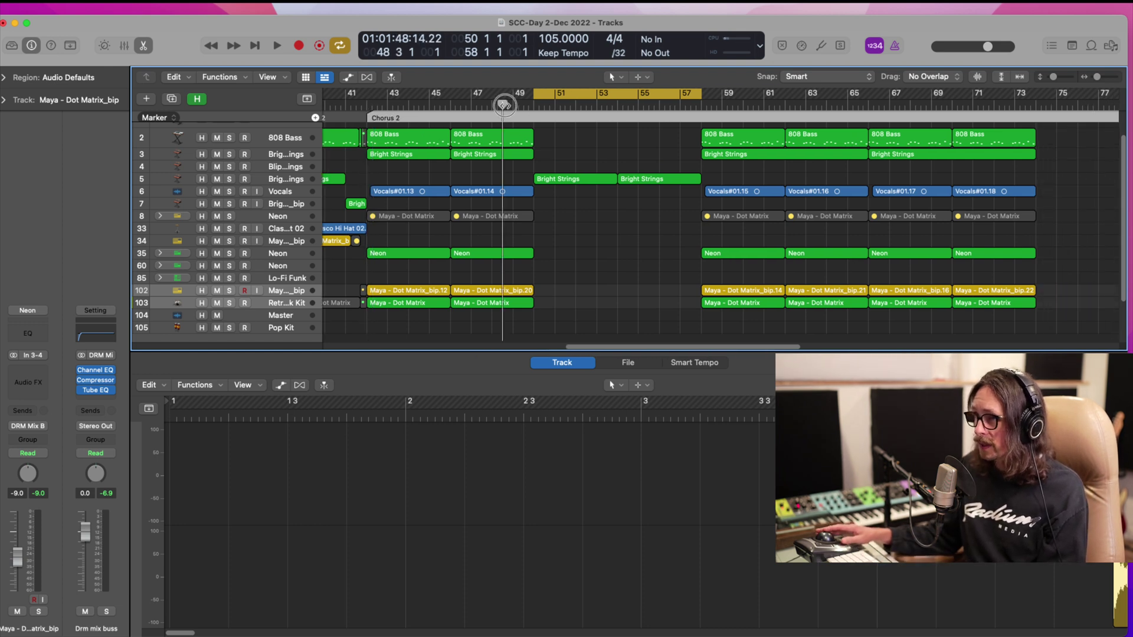
pyautogui.moveTo(504, 105); pyautogui.dragTo(535, 105)
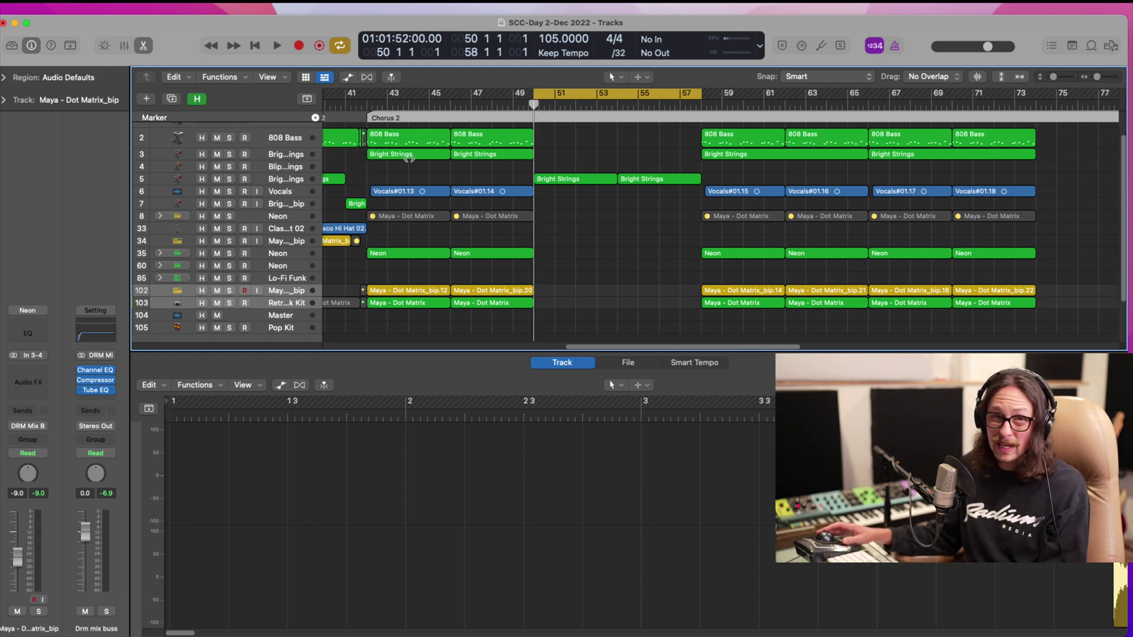
pyautogui.click(313, 118)
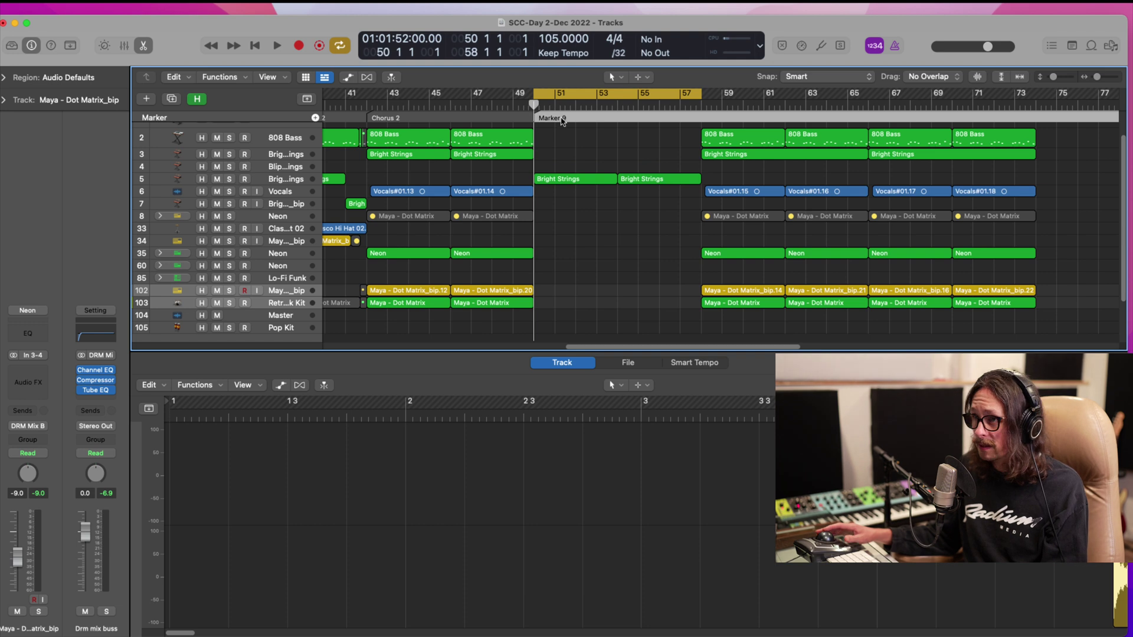
pyautogui.doubleClick(556, 117)
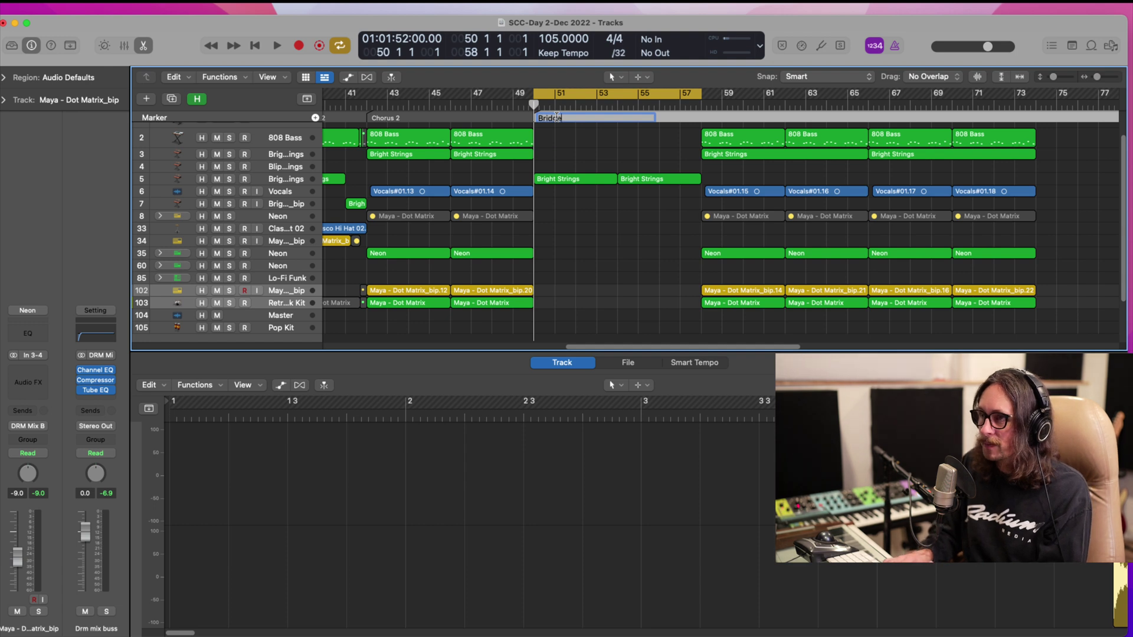
pyautogui.write('Bridge')
pyautogui.press('Return')
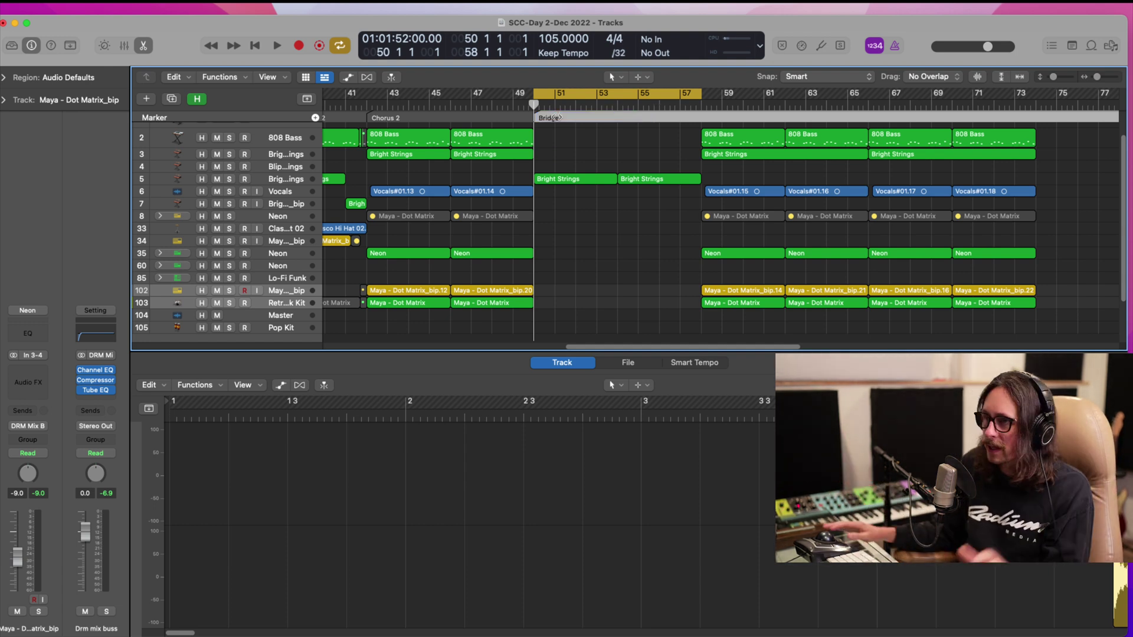
# - Shift the cycle range to bars 58 to 66 and add a marker named Chorus out at bar 58
pyautogui.hscroll(3, 590, 121)
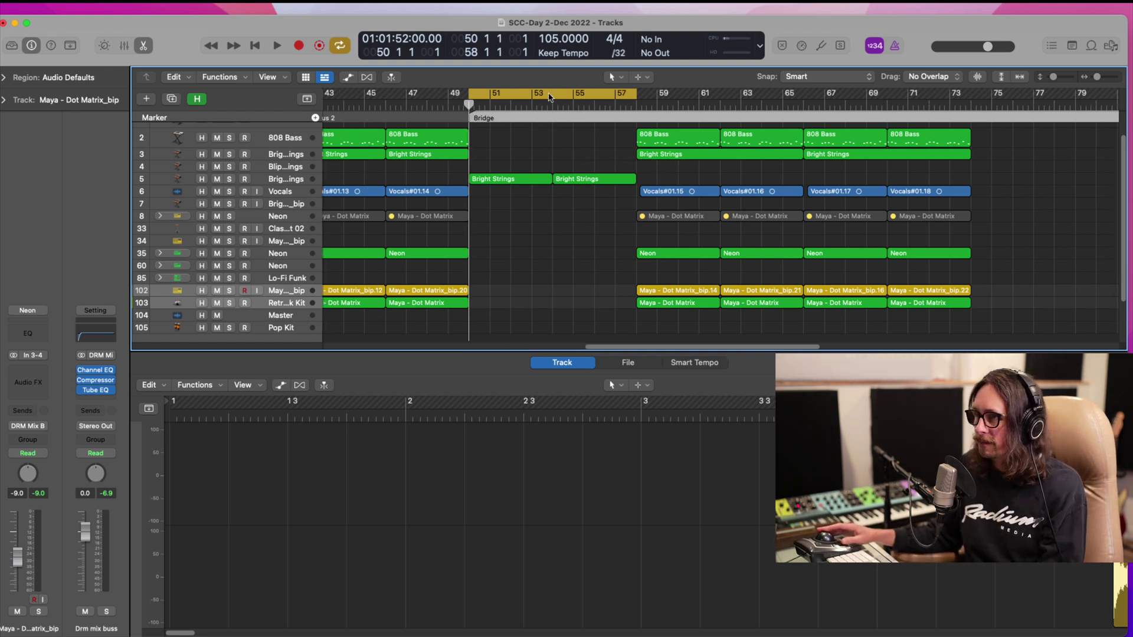
pyautogui.moveTo(549, 97); pyautogui.dragTo(716, 98)
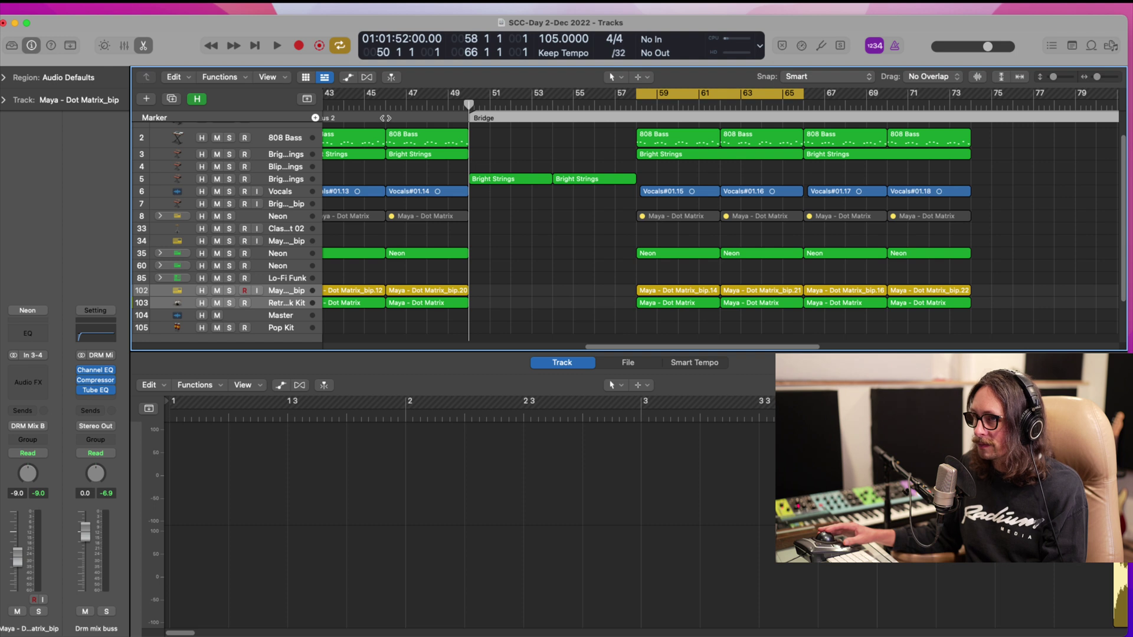
pyautogui.moveTo(356, 117)
pyautogui.mouseDown()
pyautogui.moveTo(701, 118)
pyautogui.moveTo(674, 117)
pyautogui.mouseUp()
pyautogui.doubleClick(666, 117)
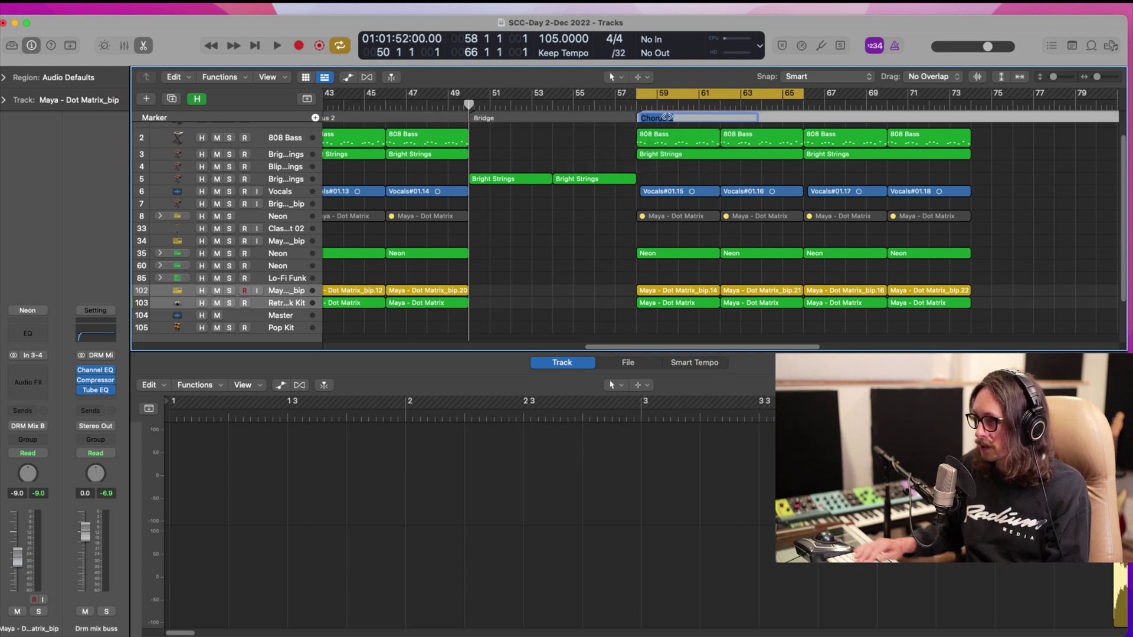
pyautogui.write('Chorus Out')
pyautogui.press('Return')
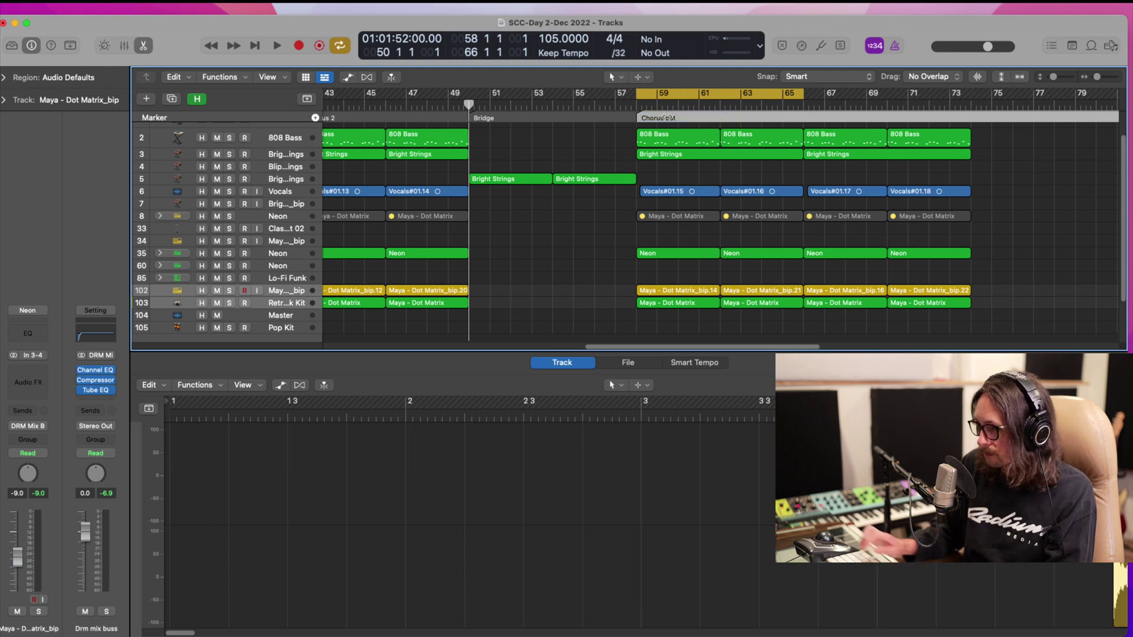
# - Extend the cycle range to cover the whole song from bar 1 to bar 74
pyautogui.keyDown('ctrl'); pyautogui.keyDown('alt'); pyautogui.click(662, 154); pyautogui.keyUp('alt'); pyautogui.keyUp('ctrl')
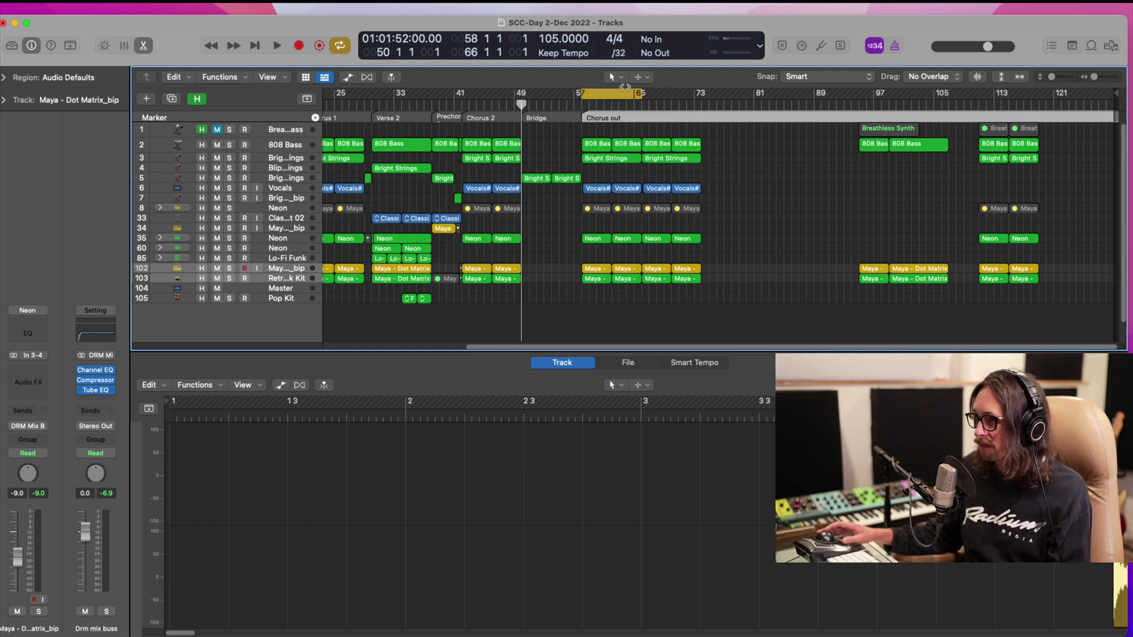
pyautogui.moveTo(648, 96); pyautogui.dragTo(700, 94)
pyautogui.moveTo(581, 94); pyautogui.dragTo(326, 159)
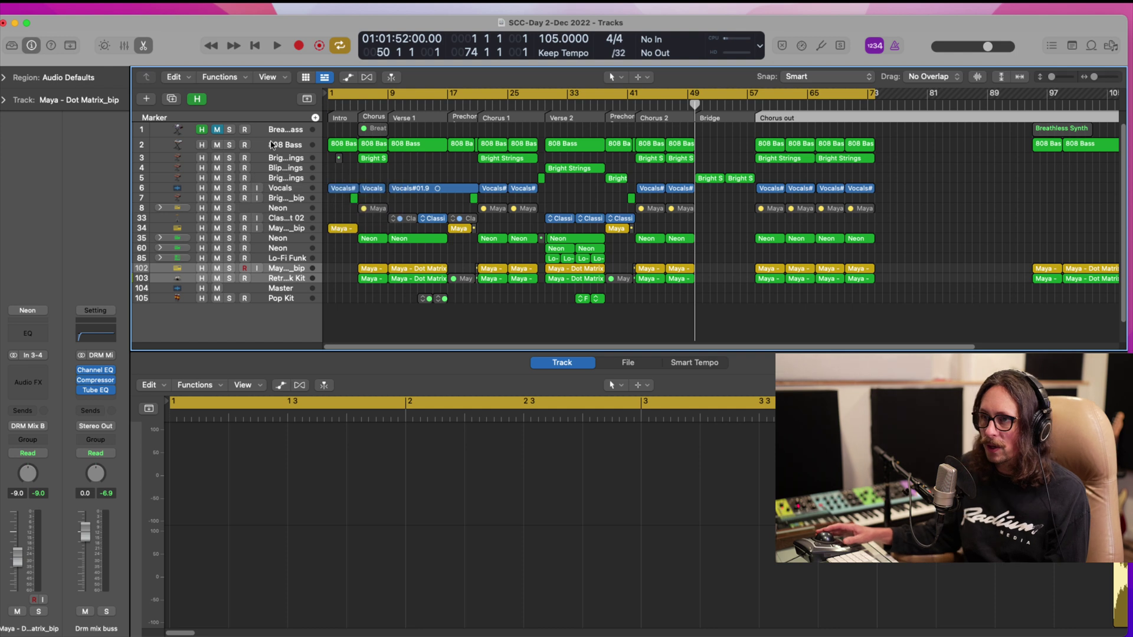
# - Close the lower editor pane and fit the arrangement up to bar 74 into the enlarged tracks area
pyautogui.press('x')
pyautogui.press('x')
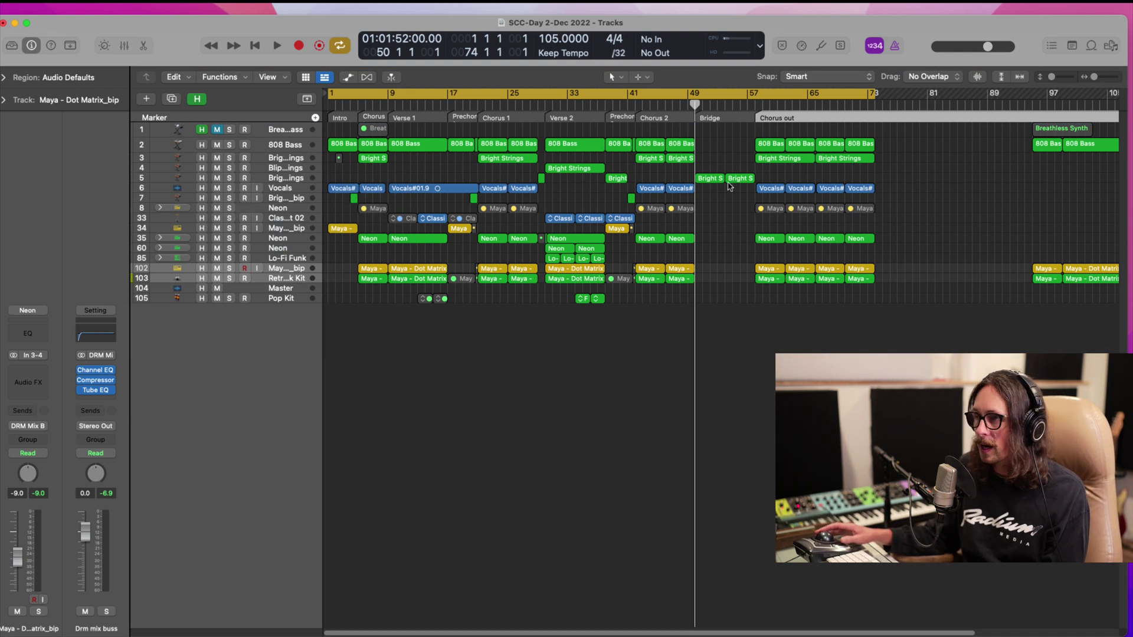
pyautogui.moveTo(888, 141); pyautogui.dragTo(254, 325)
pyautogui.press('z')
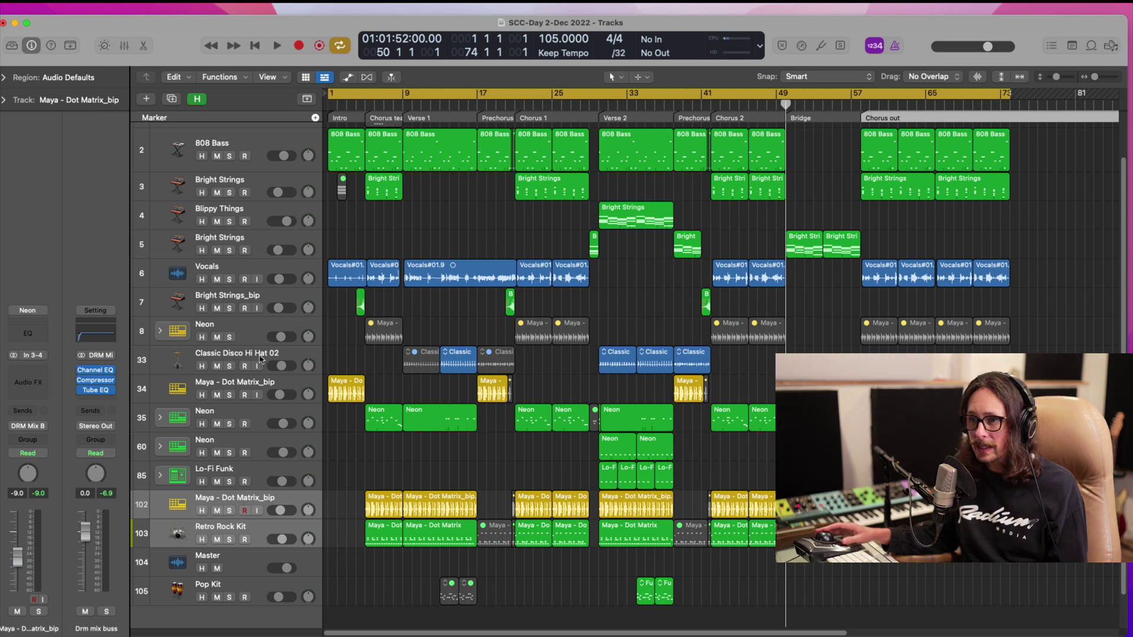
# - Open the Exciter, Direction Mixer, Overdrive and Adaptive Limiter on the RM-Modern Edgy Master channel to examine their settings
pyautogui.click(167, 371)
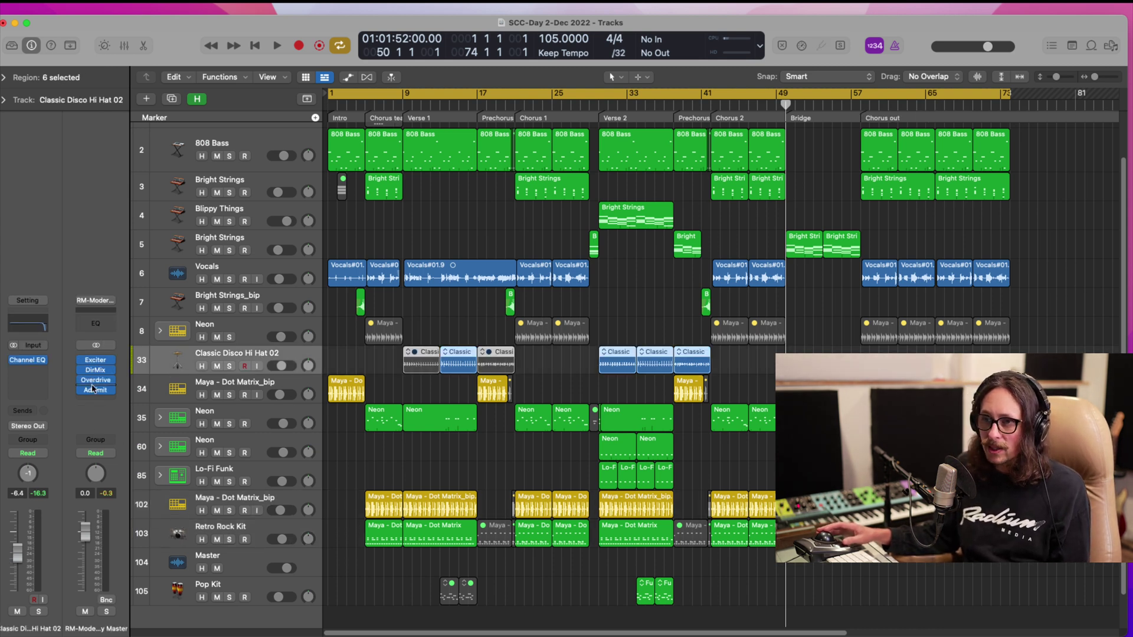
pyautogui.click(97, 361)
pyautogui.click(98, 370)
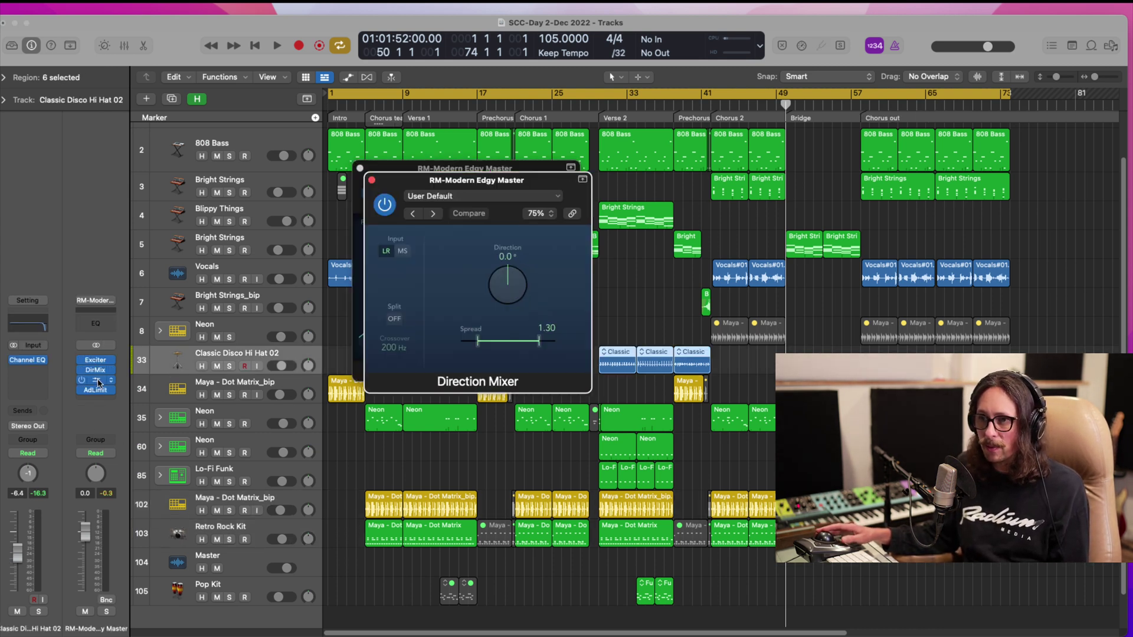
pyautogui.click(97, 381)
pyautogui.click(96, 301)
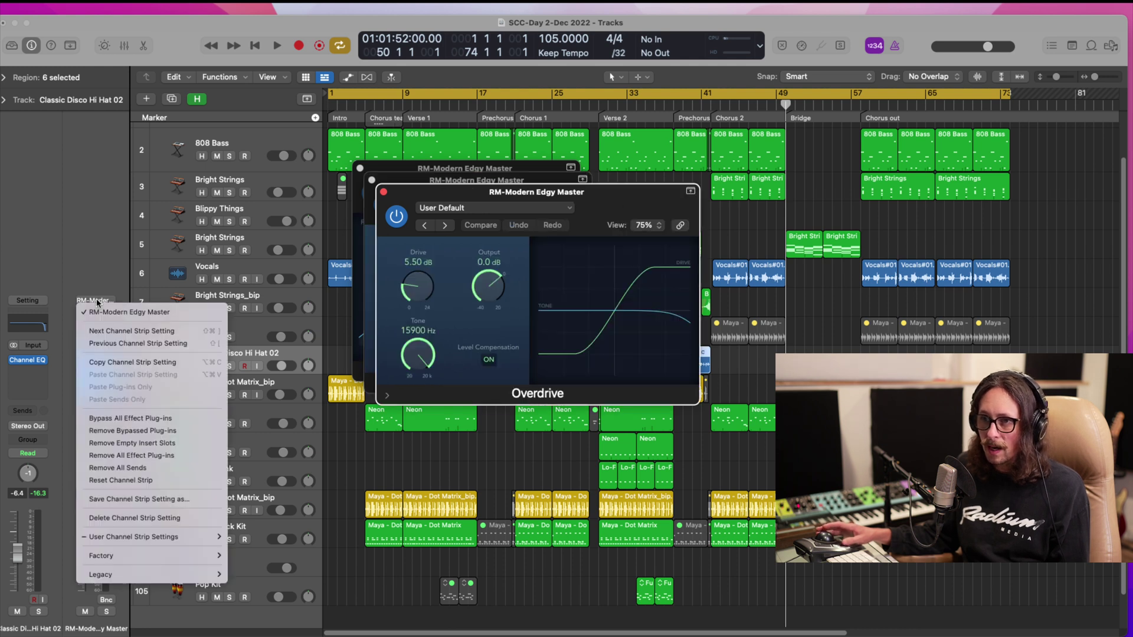
pyautogui.click(83, 276)
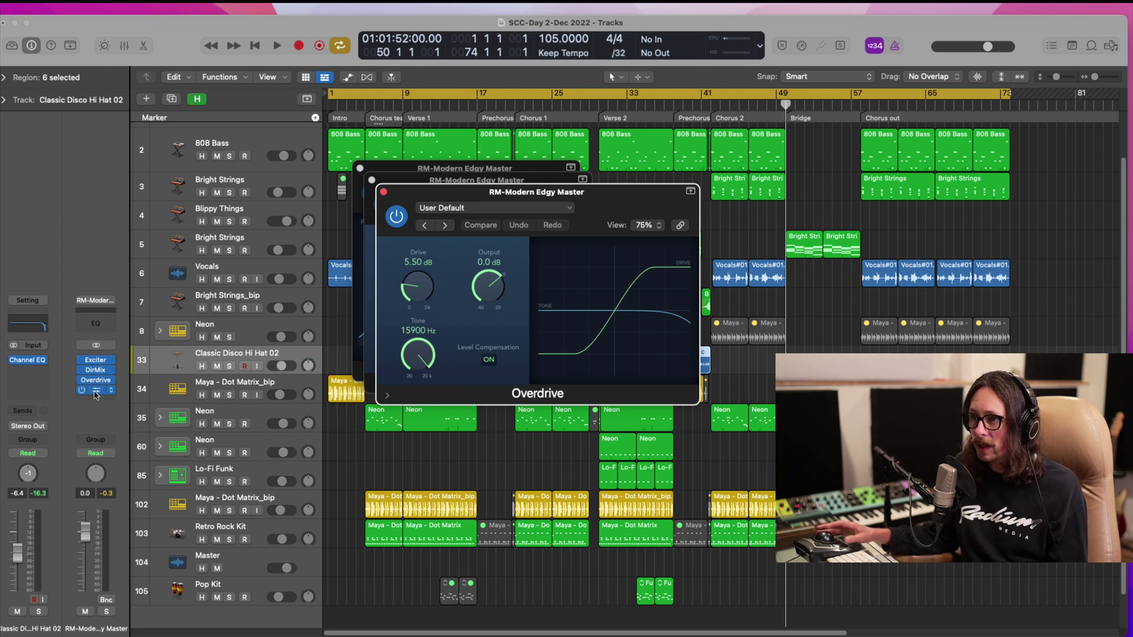
pyautogui.click(95, 390)
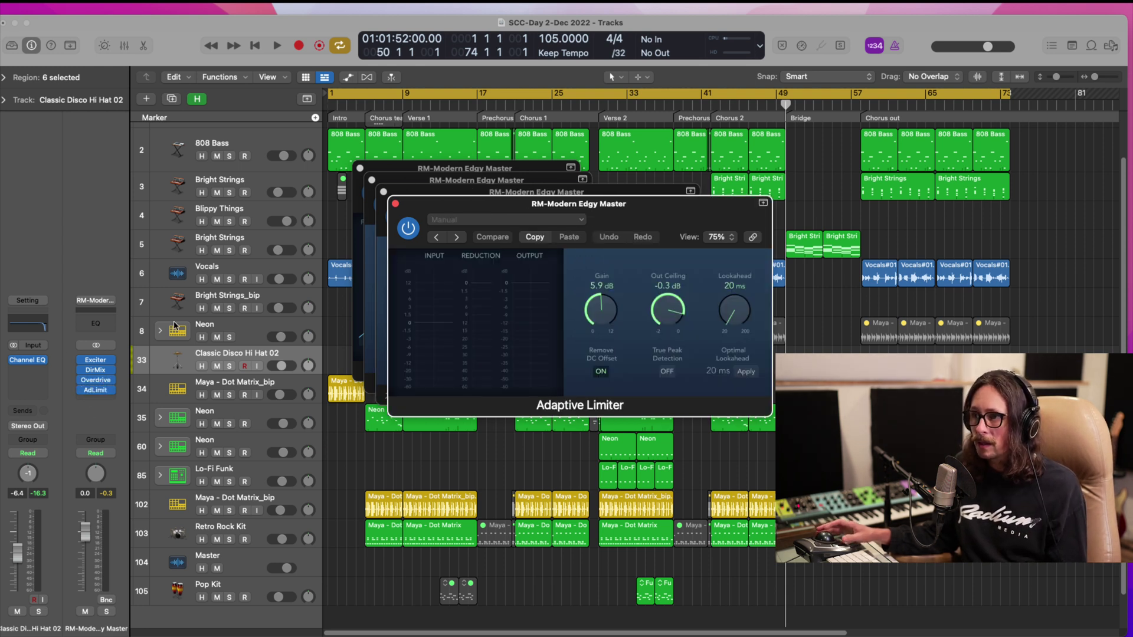
# - Close the four open mastering plug-in windows and clear the region selection in the full arrangement view
pyautogui.click(395, 204)
pyautogui.click(384, 192)
pyautogui.click(372, 180)
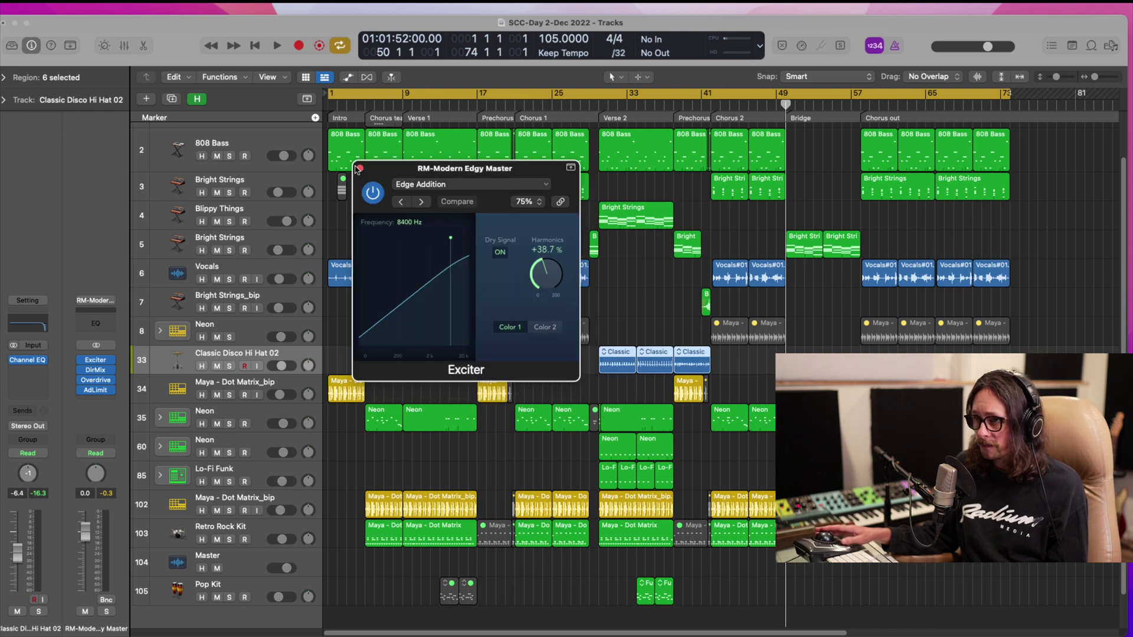
pyautogui.click(359, 167)
pyautogui.scroll(3, 559, 298)
pyautogui.scroll(-6, 559, 298)
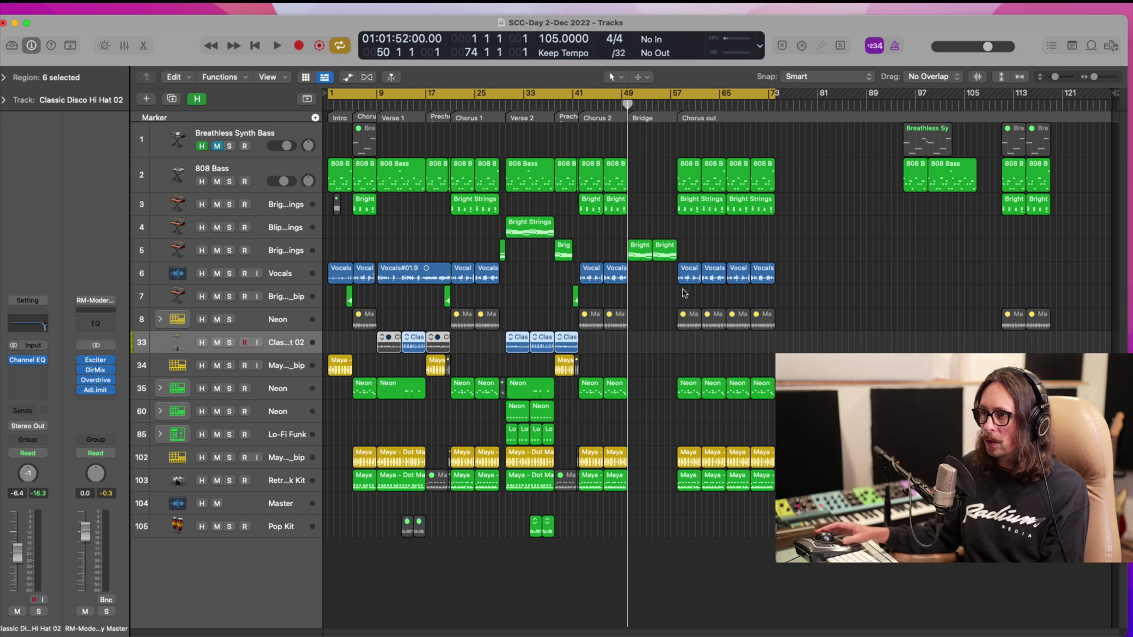
pyautogui.click(754, 231)
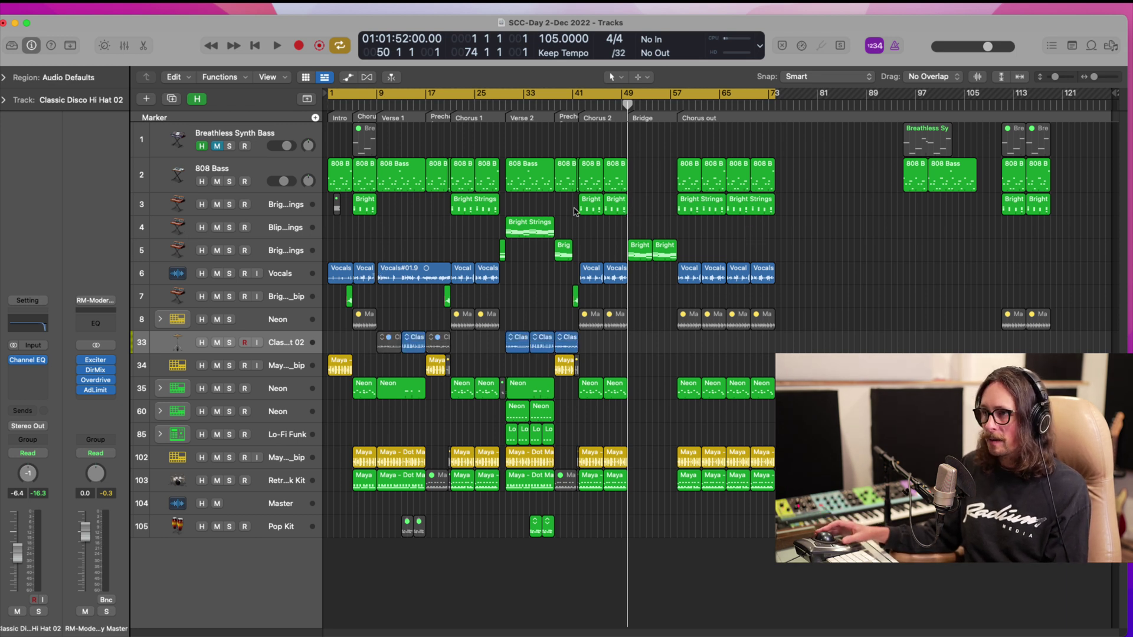
# - Split the two Bright Strings bridge regions at every bar line between bars 50 and 58 into one-bar regions
pyautogui.moveTo(591, 220); pyautogui.dragTo(835, 361)
pyautogui.moveTo(401, 185); pyautogui.dragTo(708, 297)
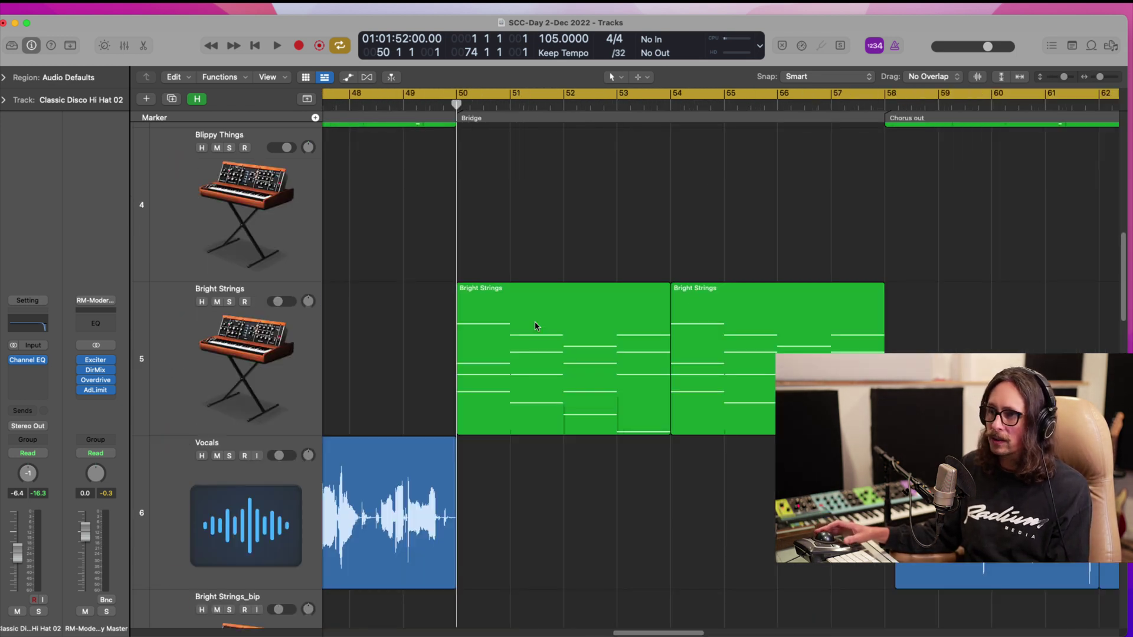
pyautogui.click(511, 321)
pyautogui.click(564, 306)
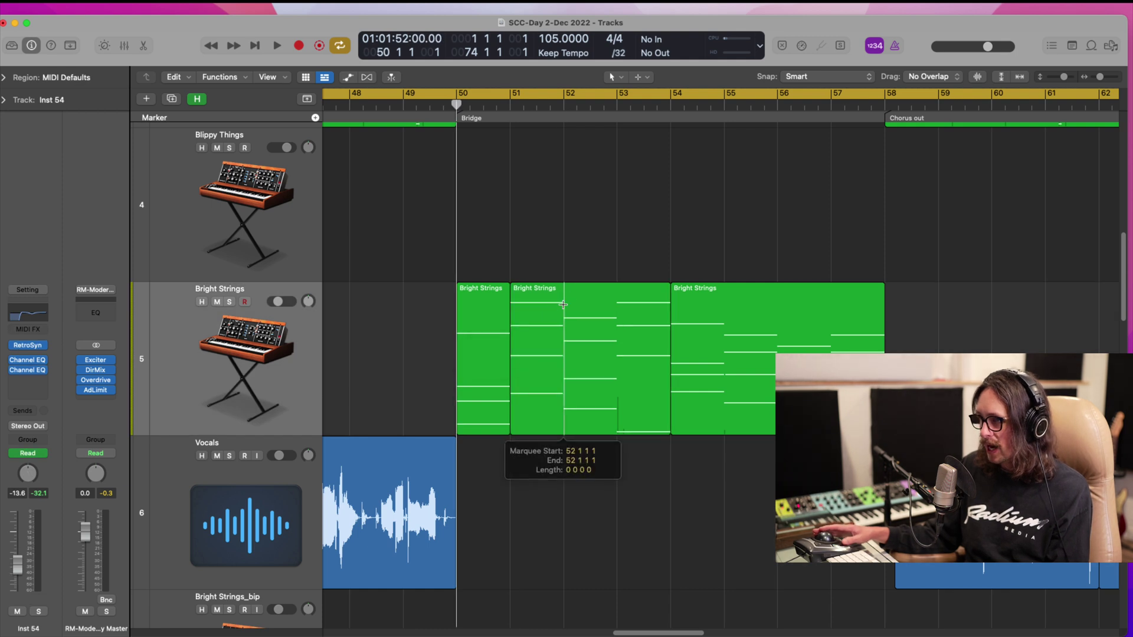
pyautogui.click(619, 304)
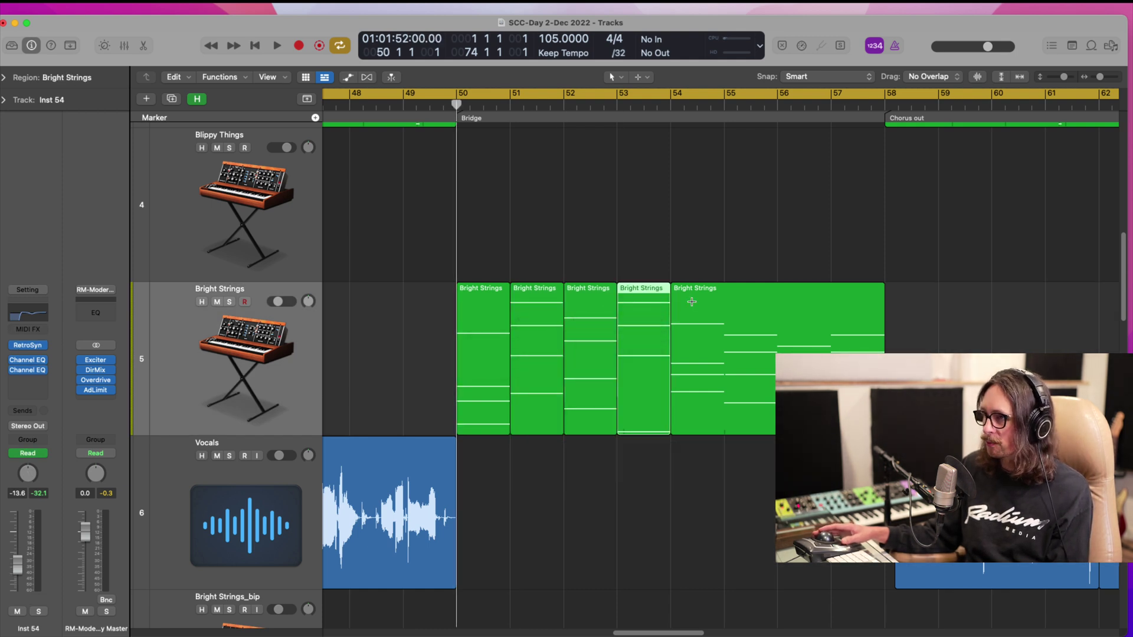
pyautogui.click(726, 306)
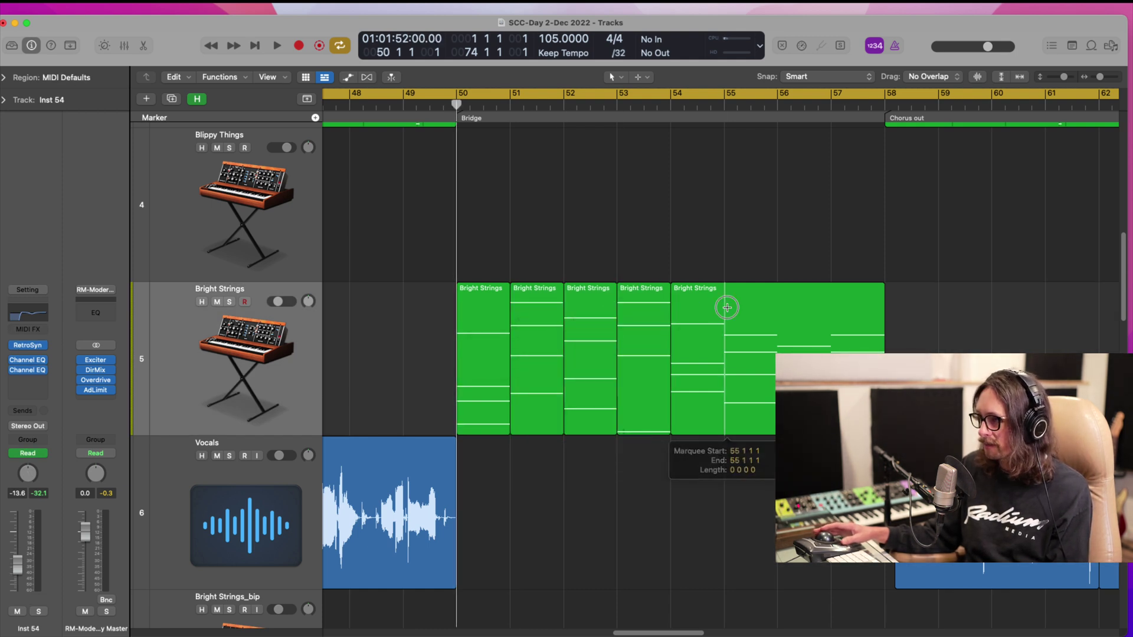
pyautogui.click(778, 309)
pyautogui.click(833, 316)
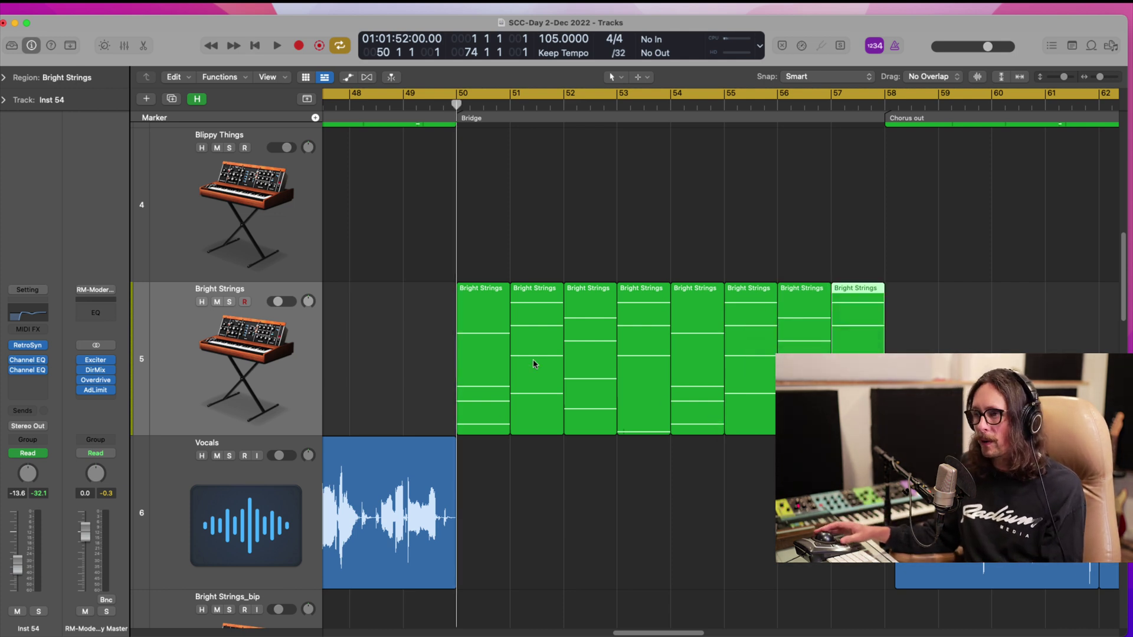
# - Swap the Bright Strings regions at bars 50 and 52, and play back a cycle range set from bar 48 to 59
pyautogui.moveTo(581, 369); pyautogui.dragTo(475, 271)
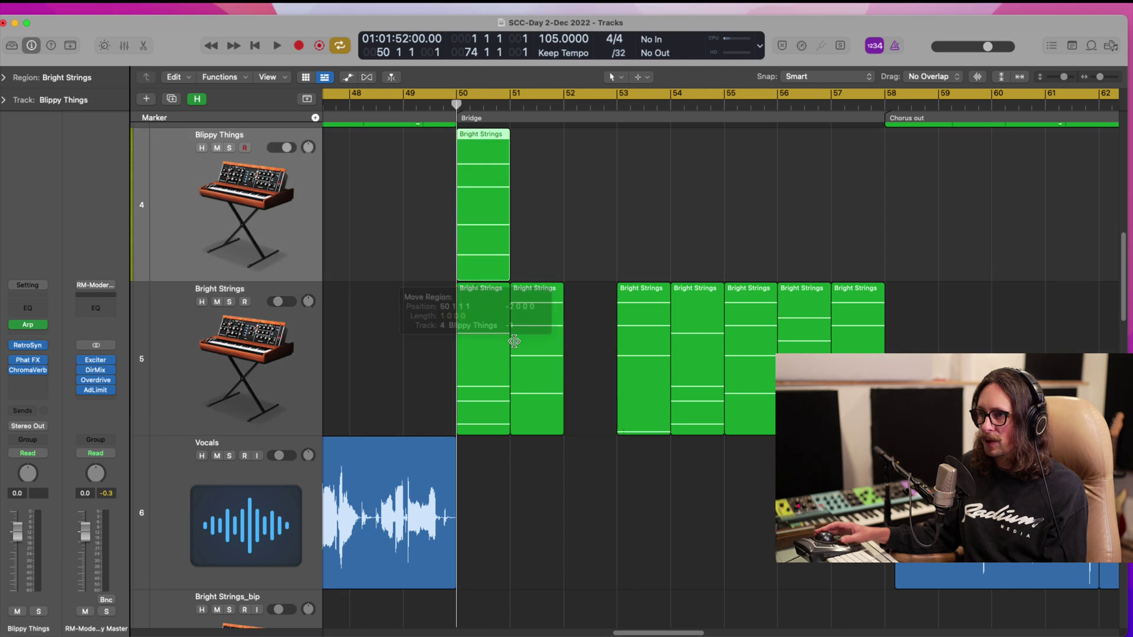
pyautogui.moveTo(505, 366); pyautogui.dragTo(594, 360)
pyautogui.moveTo(473, 249); pyautogui.dragTo(475, 361)
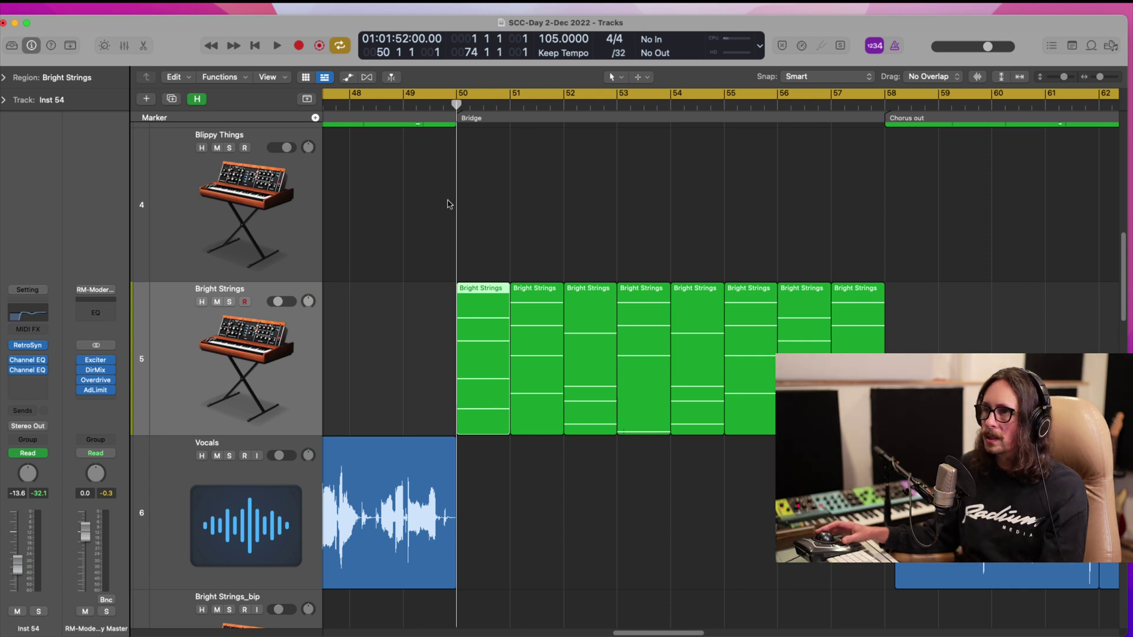
pyautogui.moveTo(369, 106); pyautogui.dragTo(938, 148)
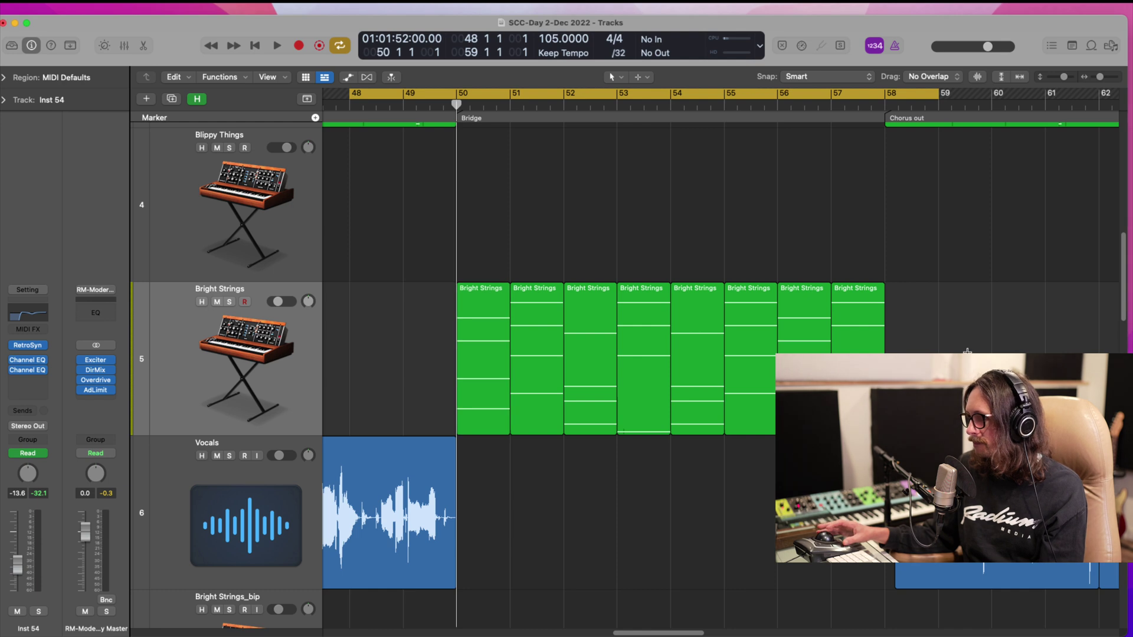
pyautogui.press('space')
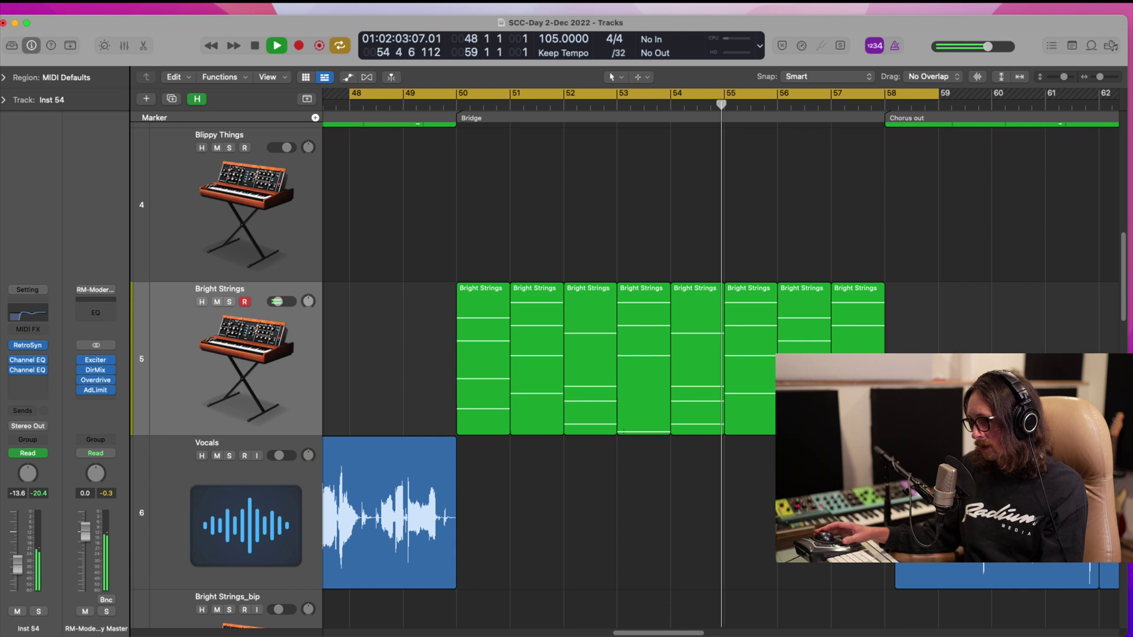
# - Swap the Bright Strings regions at bars 54 and 56 during playback, and stop the transport
pyautogui.click(803, 319)
pyautogui.moveTo(797, 394); pyautogui.dragTo(693, 248)
pyautogui.moveTo(701, 384); pyautogui.dragTo(808, 407)
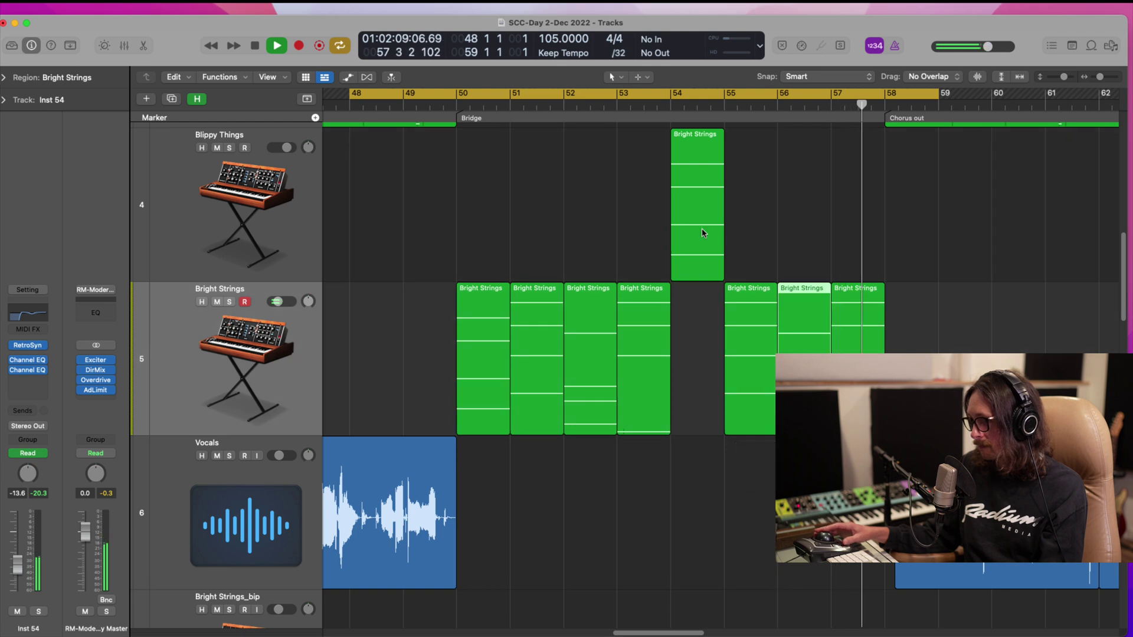
pyautogui.moveTo(701, 232); pyautogui.dragTo(729, 348)
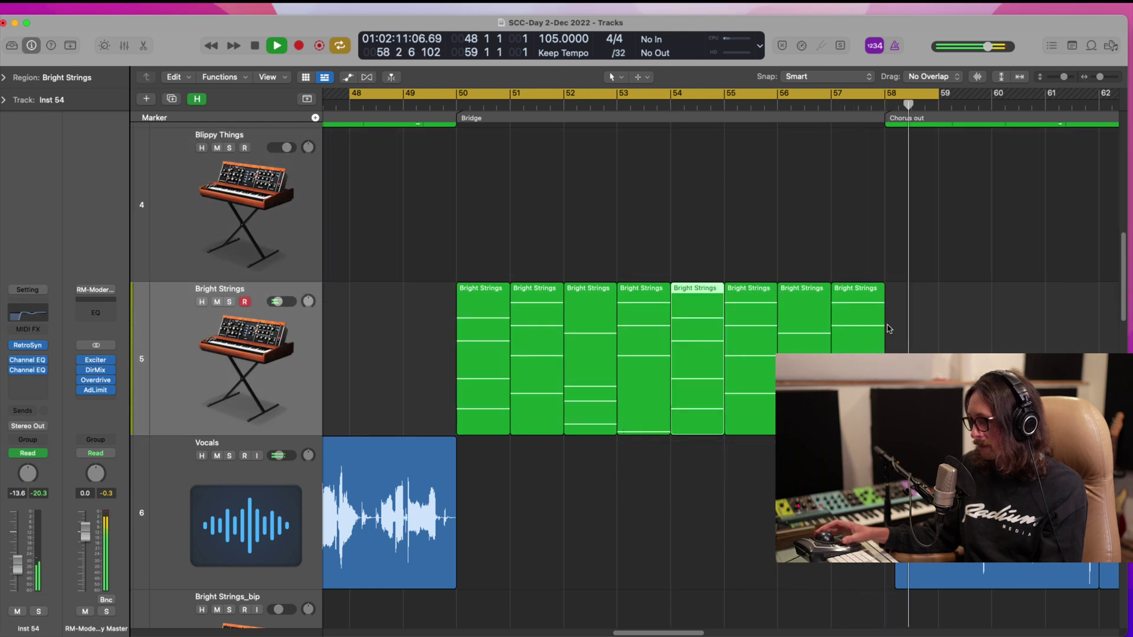
pyautogui.press('space')
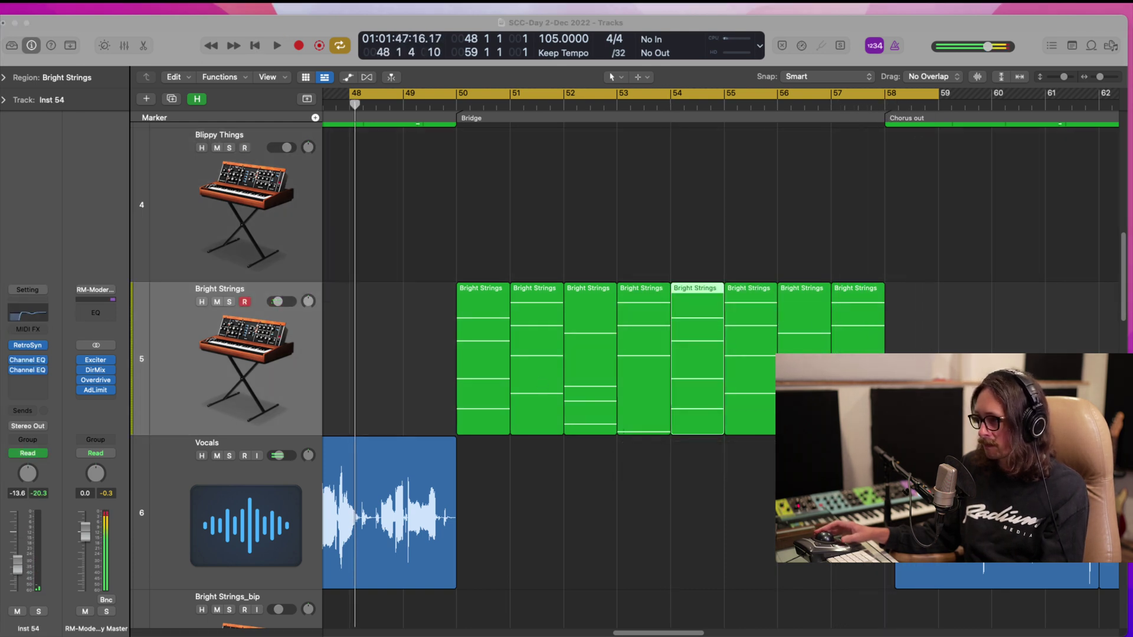
# - Join the eight one-bar Bright Strings bridge regions into one and move it to the Blippy Things track at bar 50
pyautogui.click(802, 501)
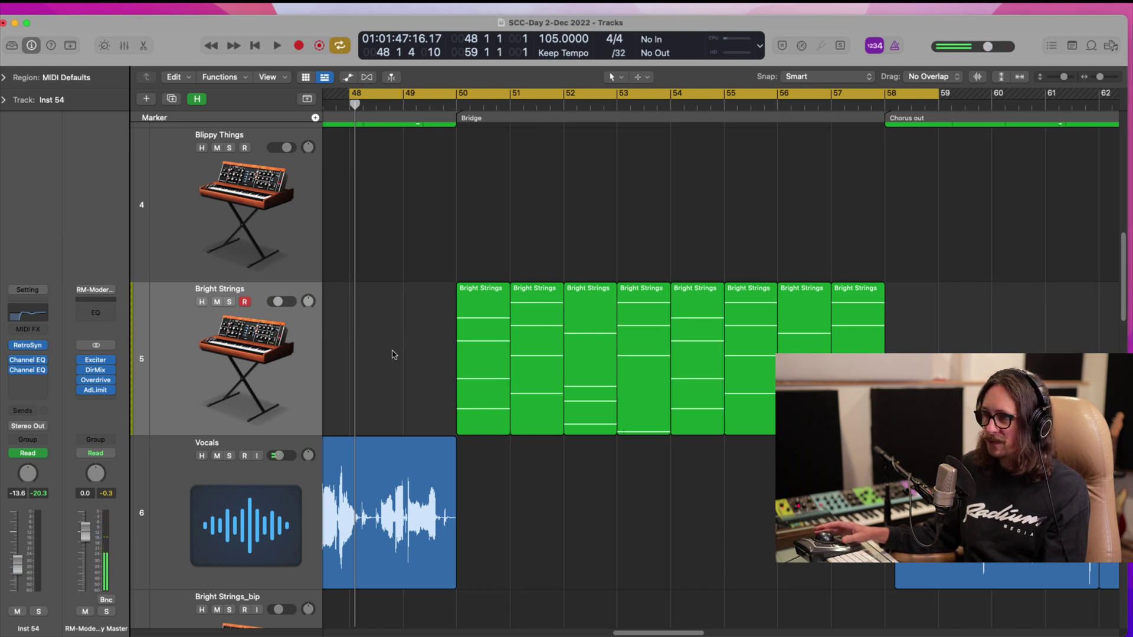
pyautogui.moveTo(393, 349); pyautogui.dragTo(858, 372)
pyautogui.press('super+j')
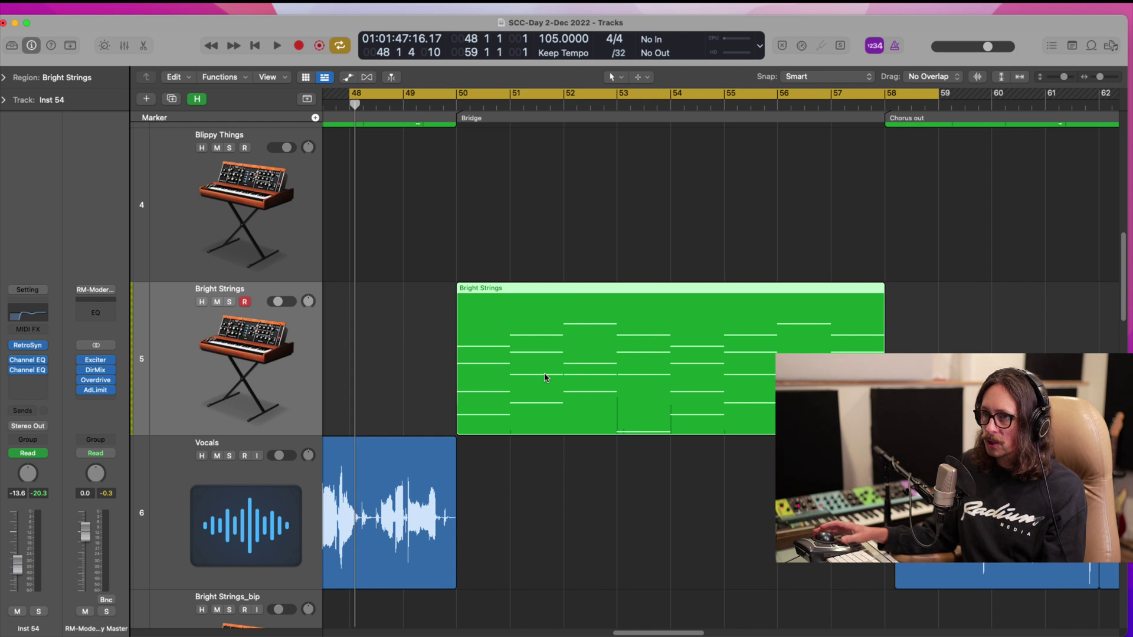
pyautogui.moveTo(545, 376); pyautogui.dragTo(534, 211)
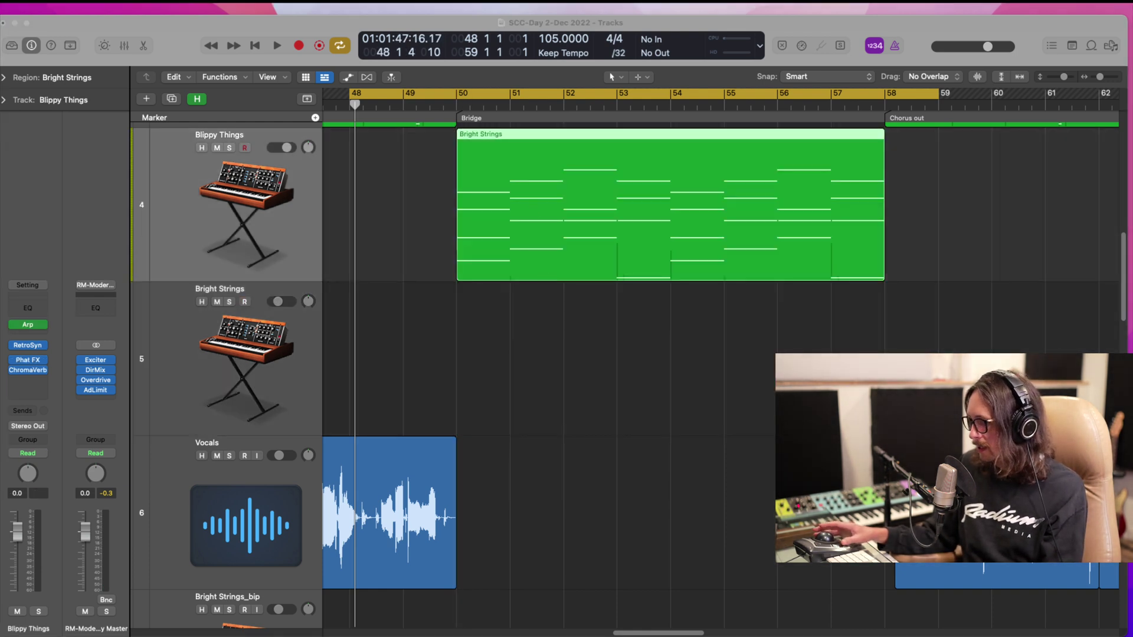
# - Play the bridge from bar 48 into the Chorus out section to hear the chords on the Blippy Things track
pyautogui.click(775, 557)
pyautogui.press('space')
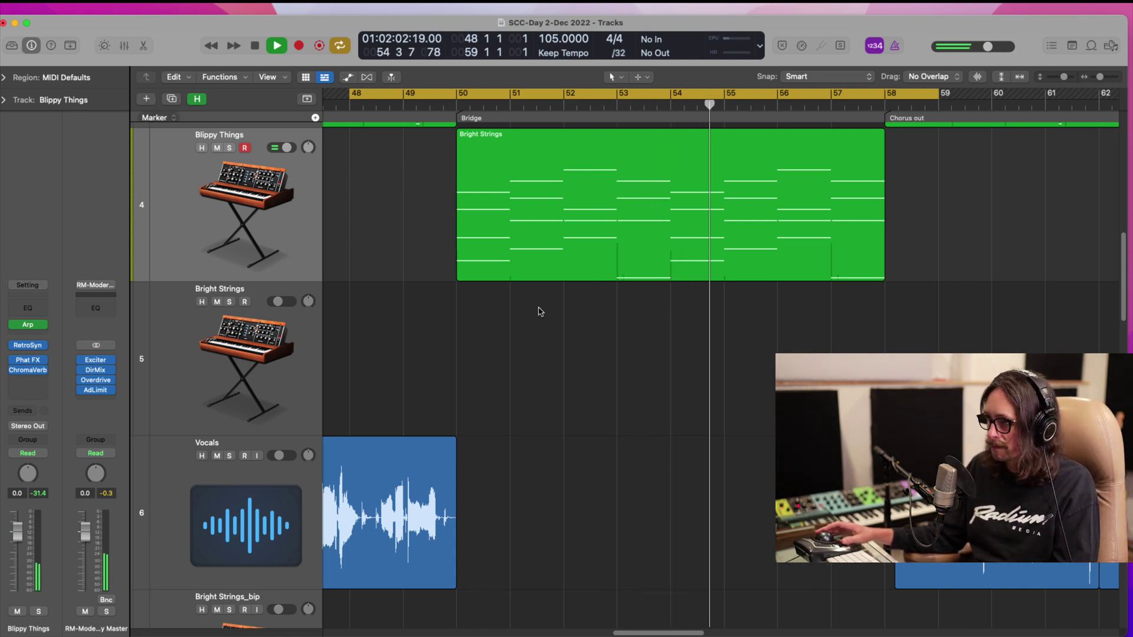
pyautogui.scroll(-10, 546, 323)
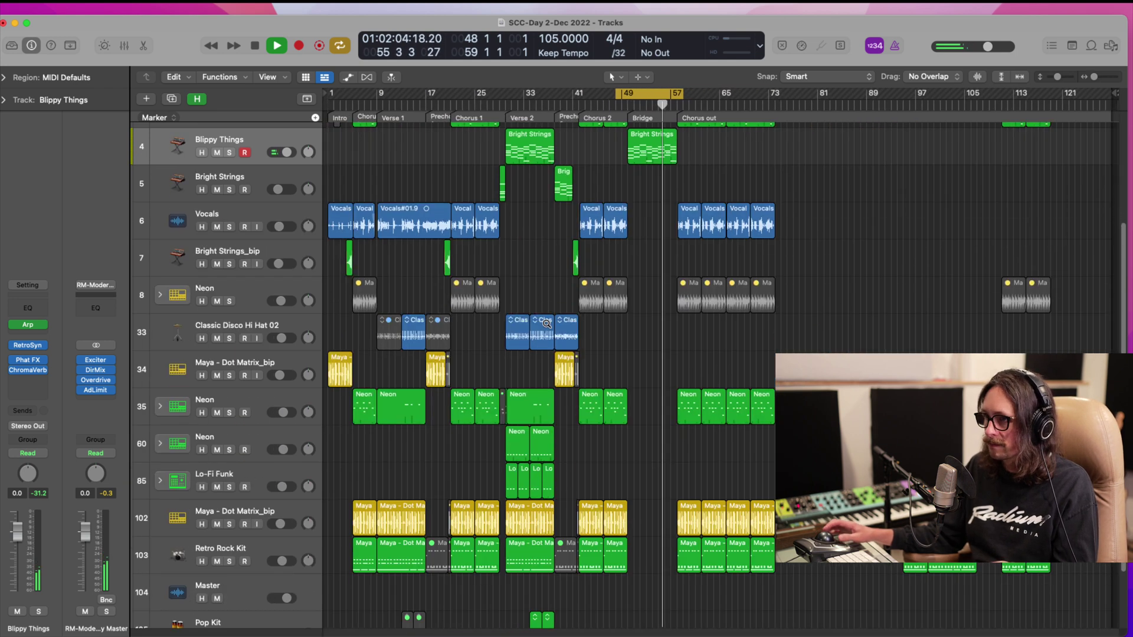
pyautogui.scroll(-2, 546, 324)
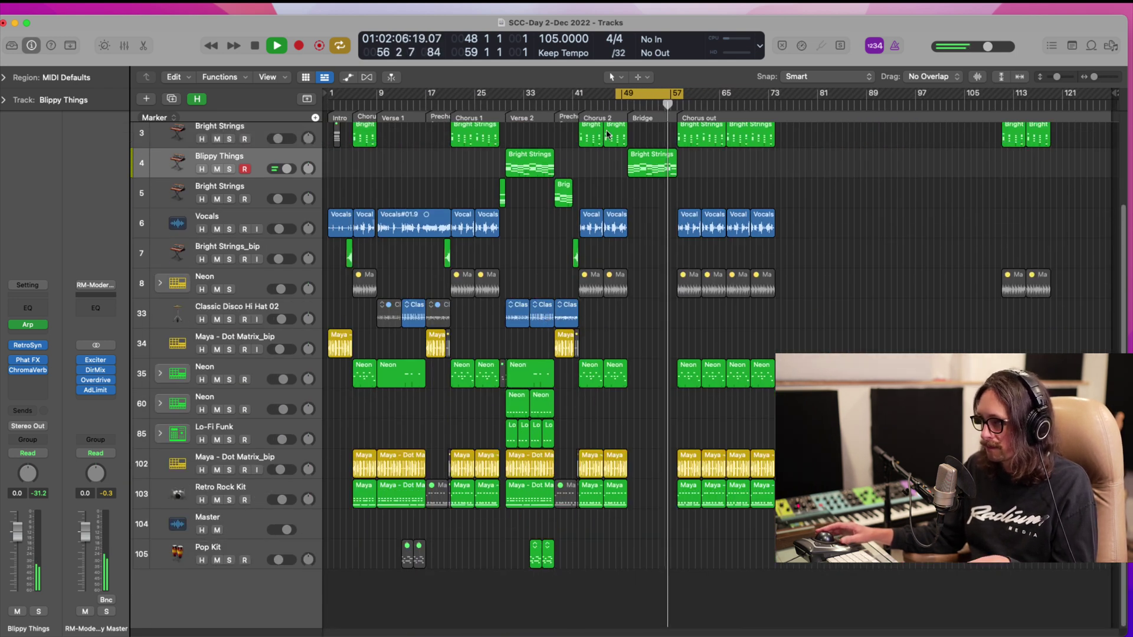
pyautogui.moveTo(607, 134); pyautogui.dragTo(727, 326)
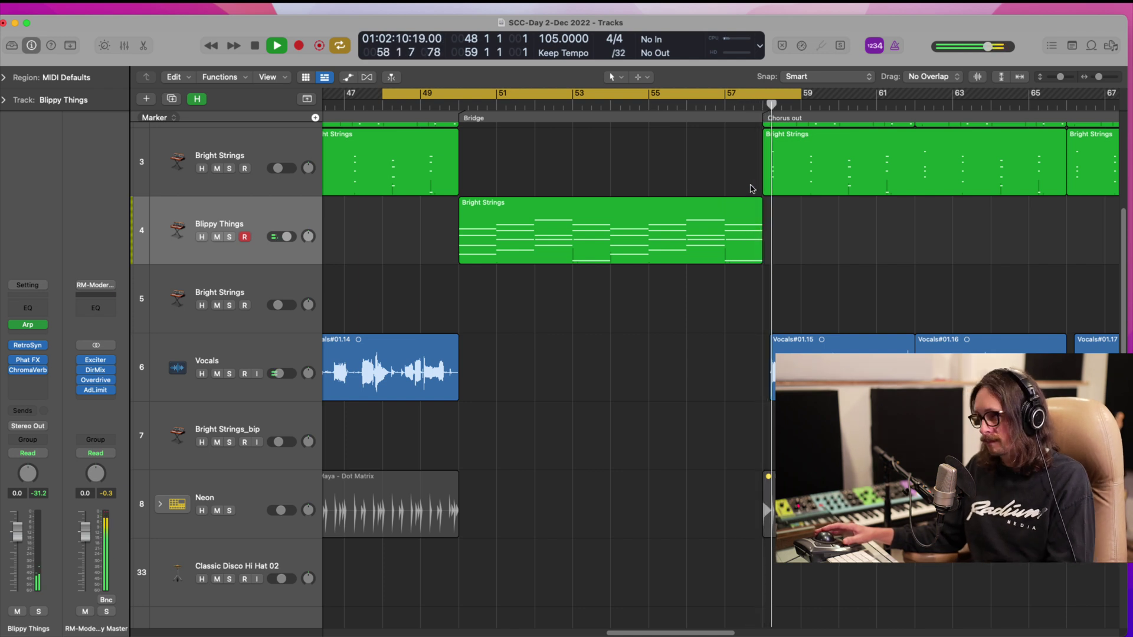
pyautogui.press('space')
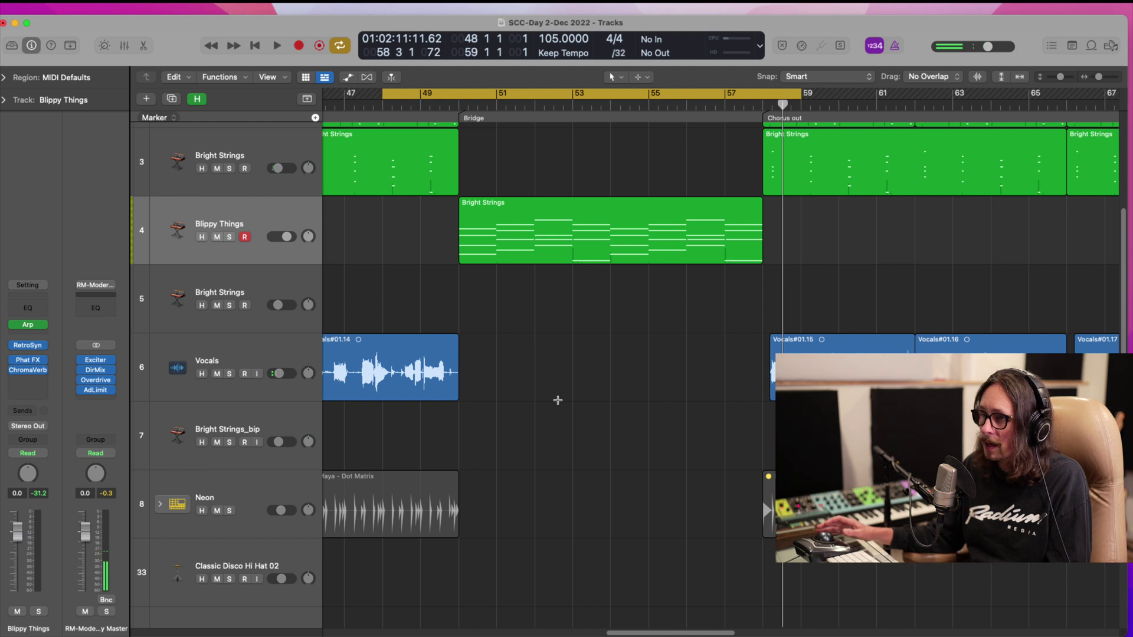
# - Open the Blippy Things bridge region in the Piano Roll and select the chord at bar 50 for examination
pyautogui.doubleClick(517, 250)
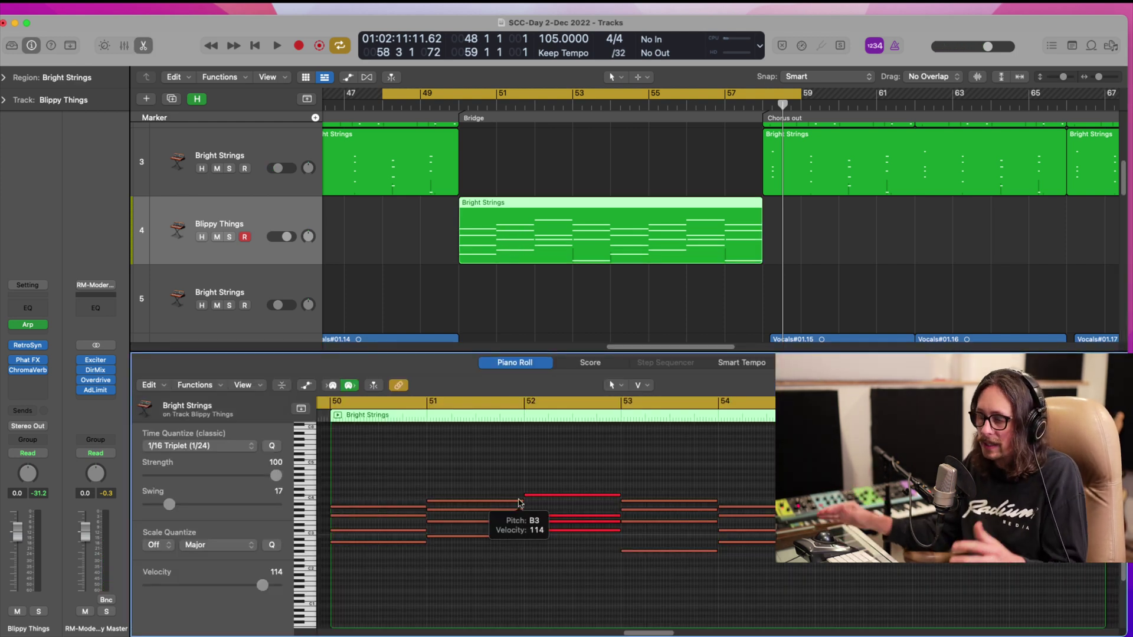
pyautogui.moveTo(375, 565); pyautogui.dragTo(379, 481)
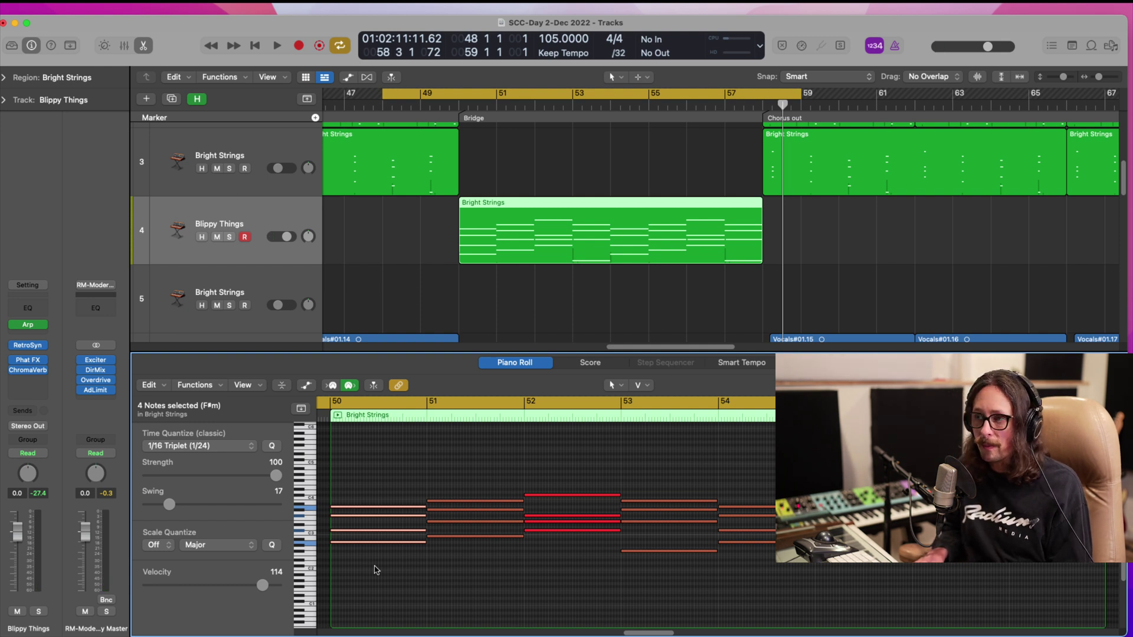
# - Mute the Blippy Things track and record two new chords on the Bright Strings track below it, starting at bar 50
pyautogui.click(232, 290)
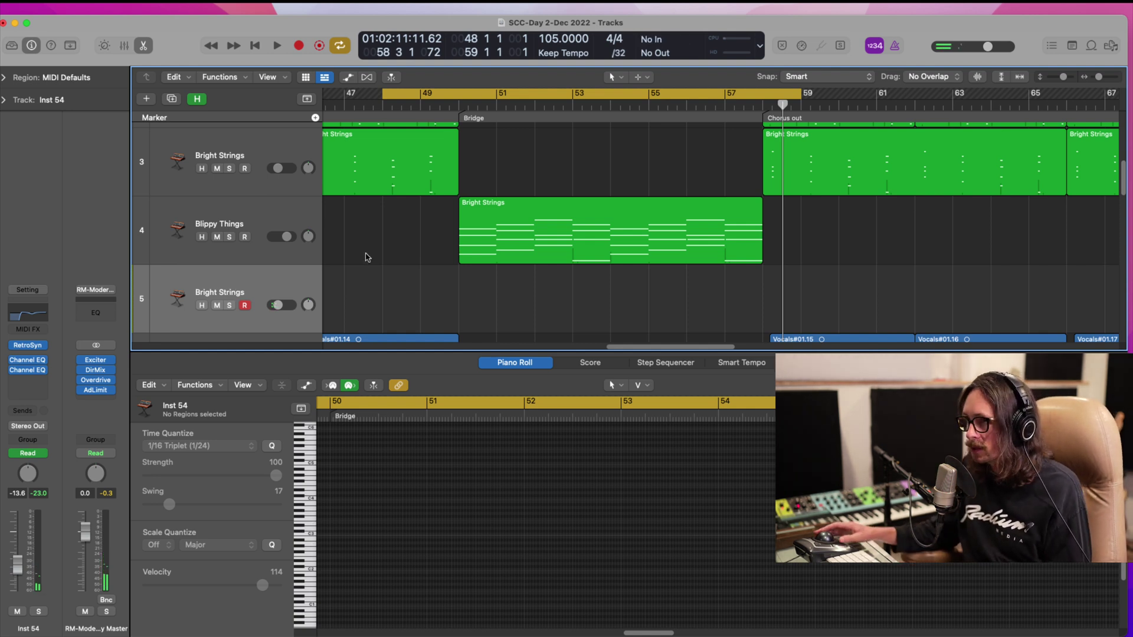
pyautogui.click(217, 238)
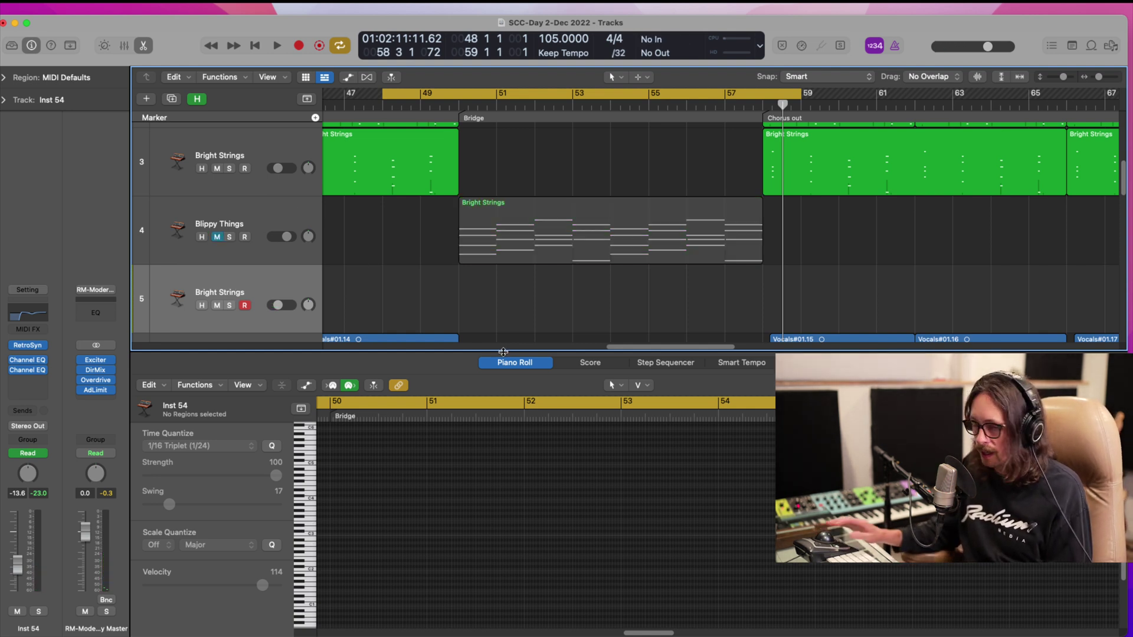
pyautogui.press('super+Tab')
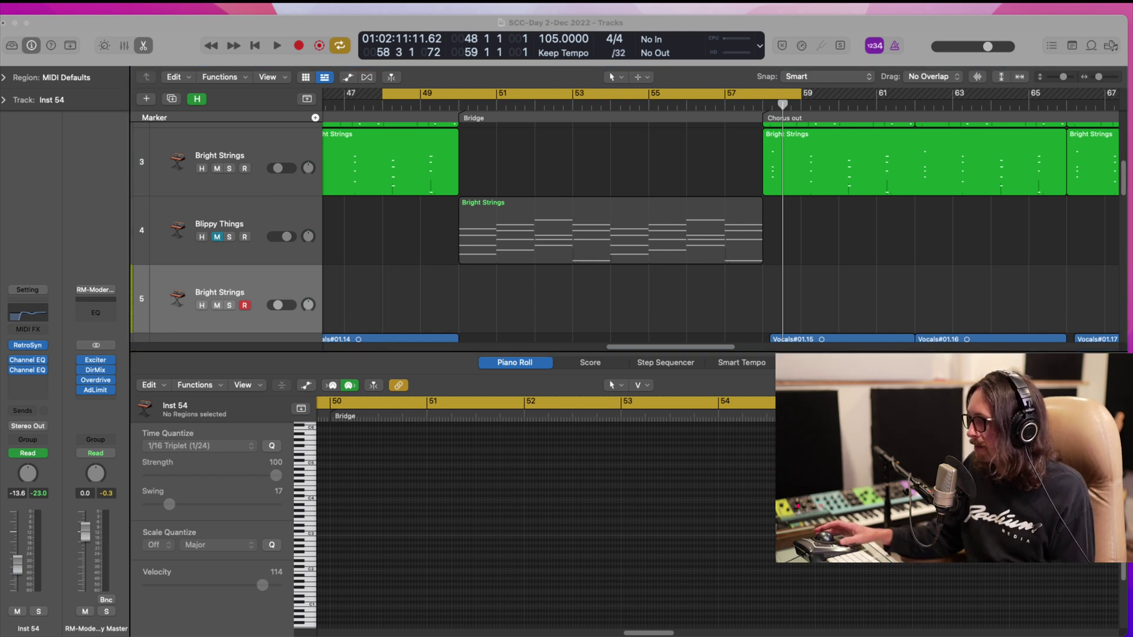
pyautogui.click(864, 293)
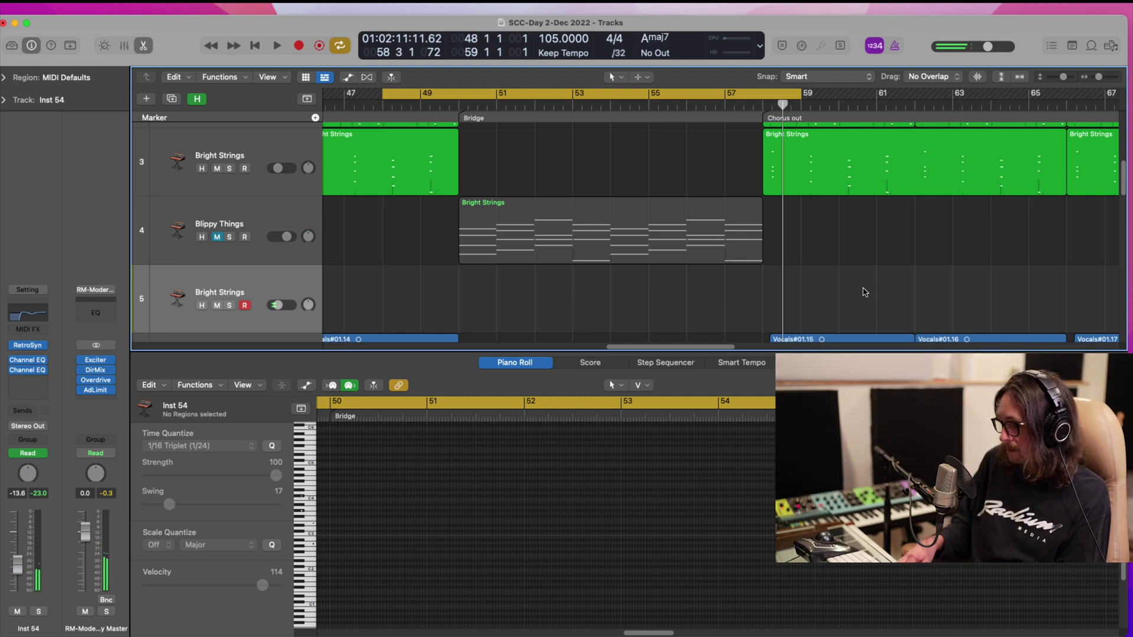
pyautogui.press('r')
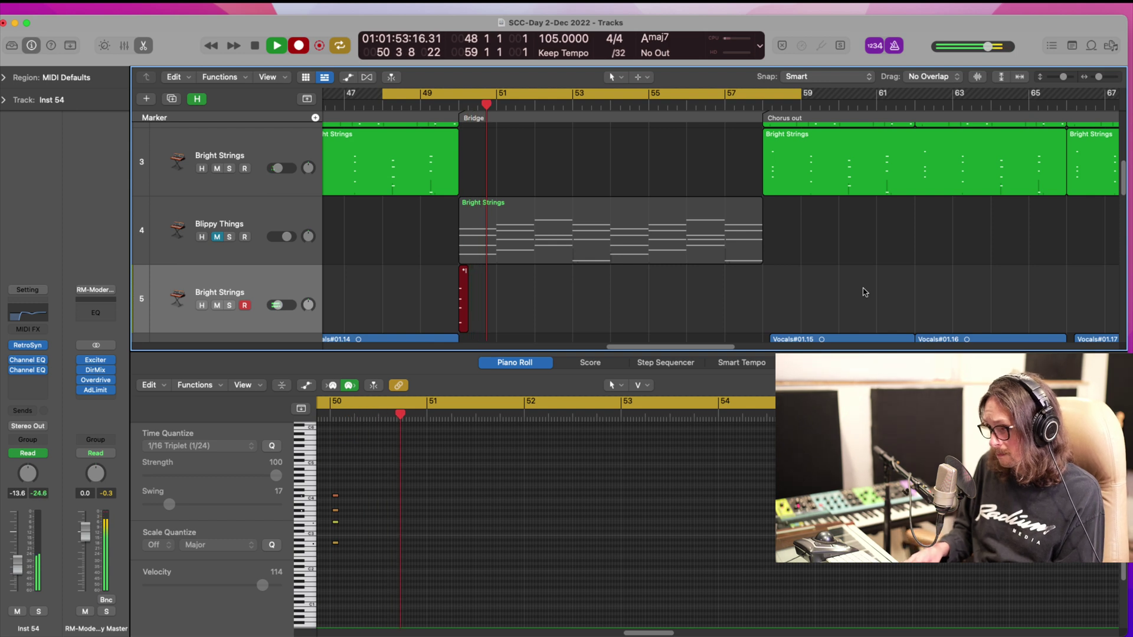
pyautogui.press('space')
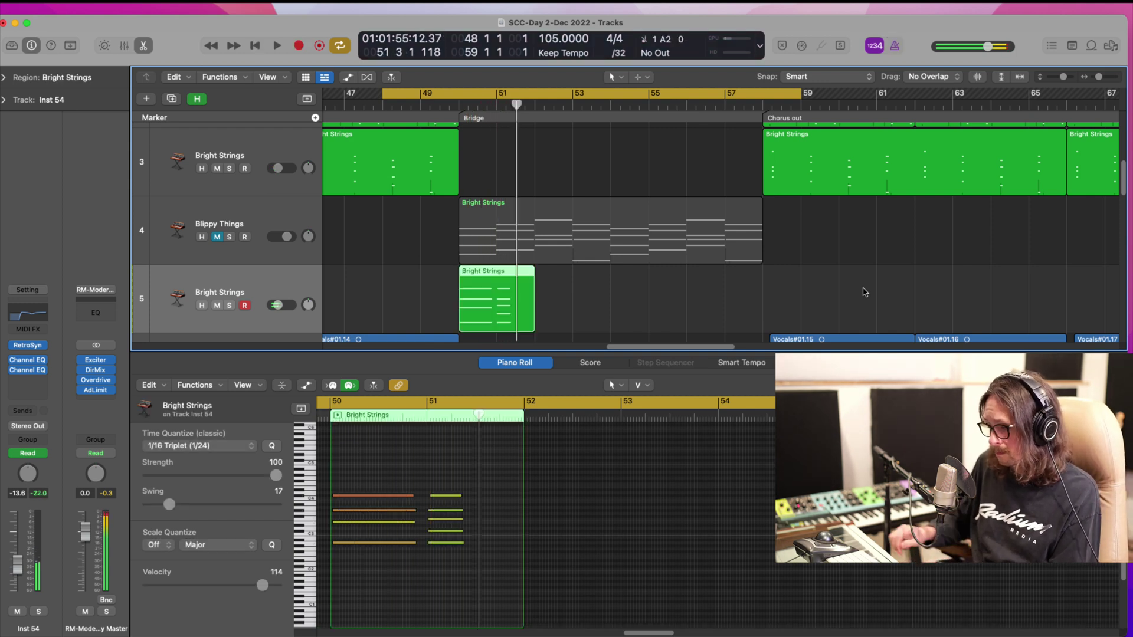
pyautogui.press('space')
pyautogui.press('space')
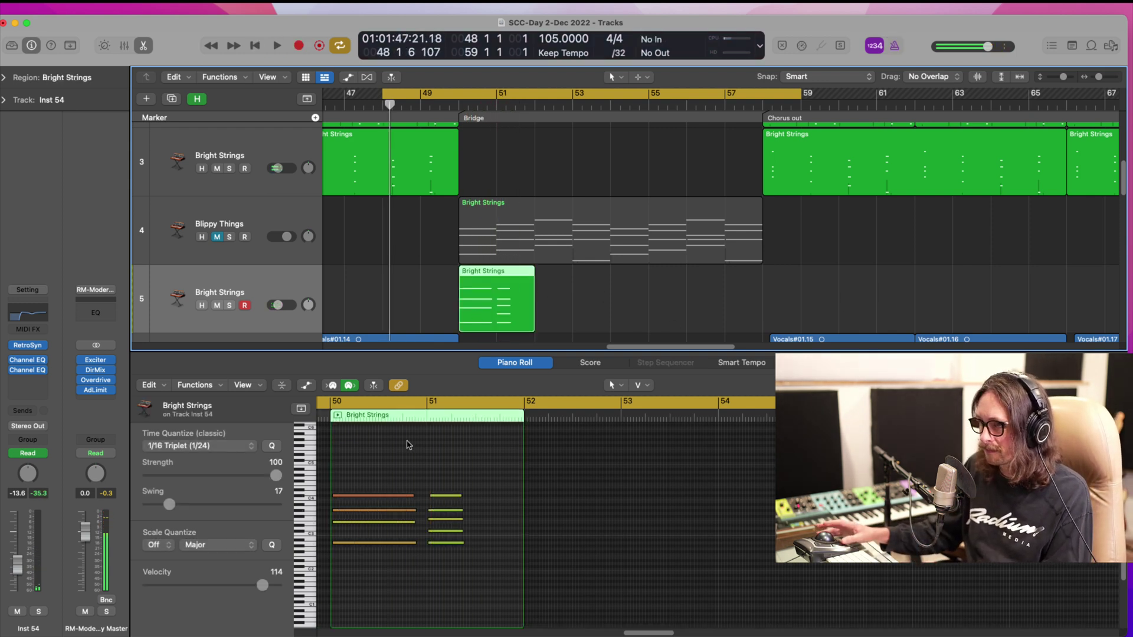
# - Select the four notes of the first recorded chord and align them to the start of bar 50
pyautogui.click(388, 627)
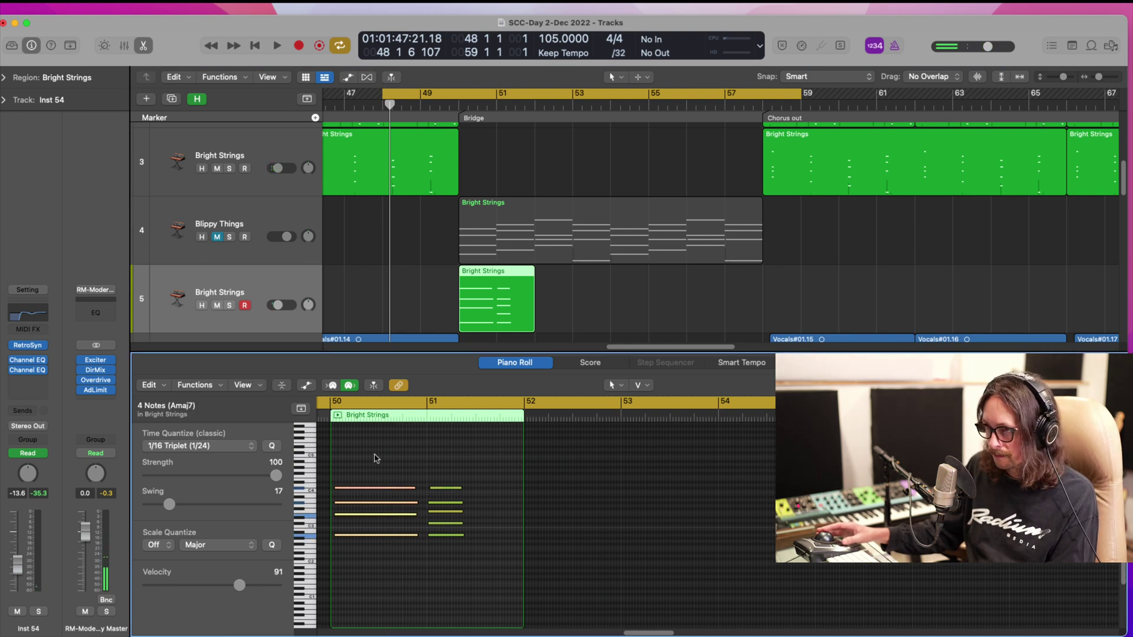
pyautogui.moveTo(413, 470); pyautogui.dragTo(326, 575)
pyautogui.press('z')
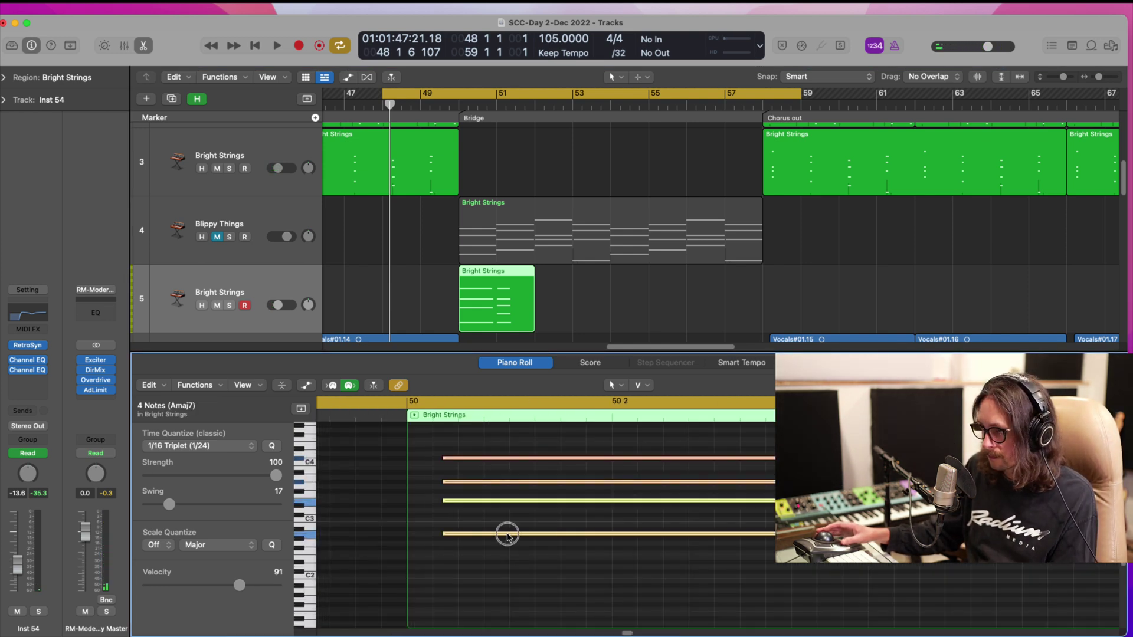
pyautogui.press('z')
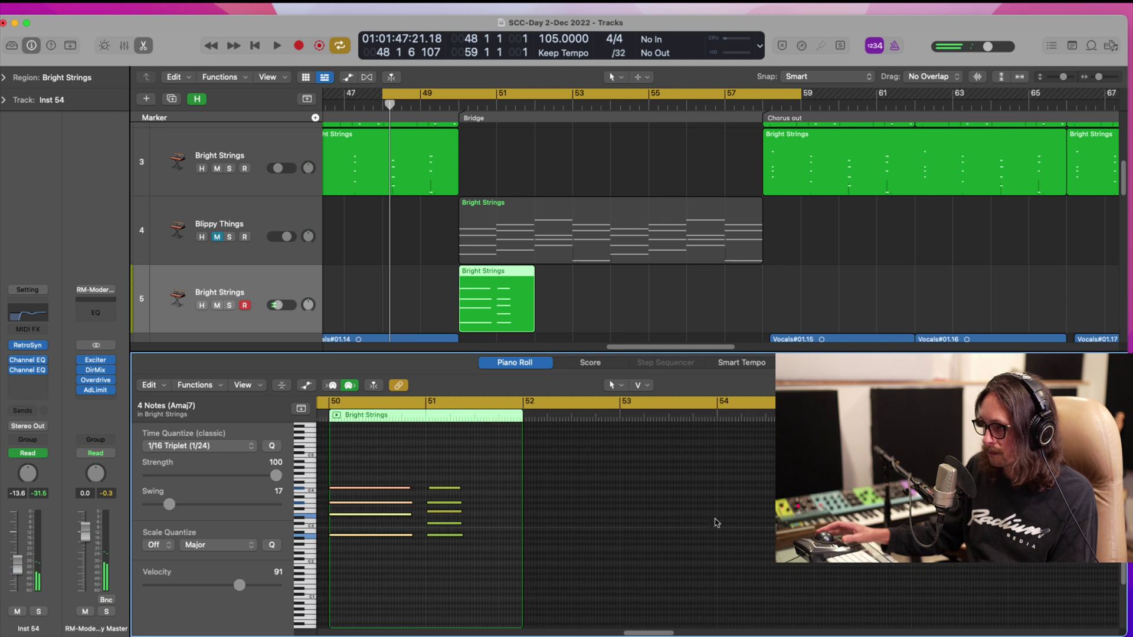
# - Delete the second recorded chord and extend the four notes of the first chord to the start of bar 51
pyautogui.moveTo(466, 458); pyautogui.dragTo(439, 554)
pyautogui.press('Delete')
pyautogui.moveTo(405, 455); pyautogui.dragTo(425, 534)
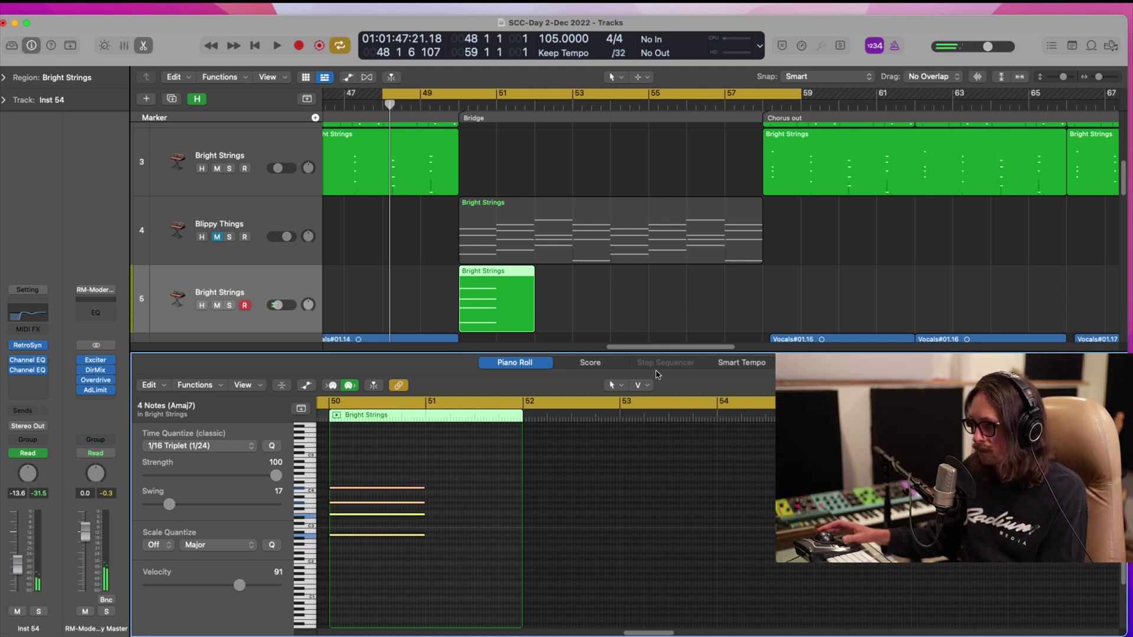
# - Move the start of the cycle range to bar 49 and play into the bridge to hear the chord
pyautogui.press('space')
pyautogui.moveTo(384, 94); pyautogui.dragTo(427, 93)
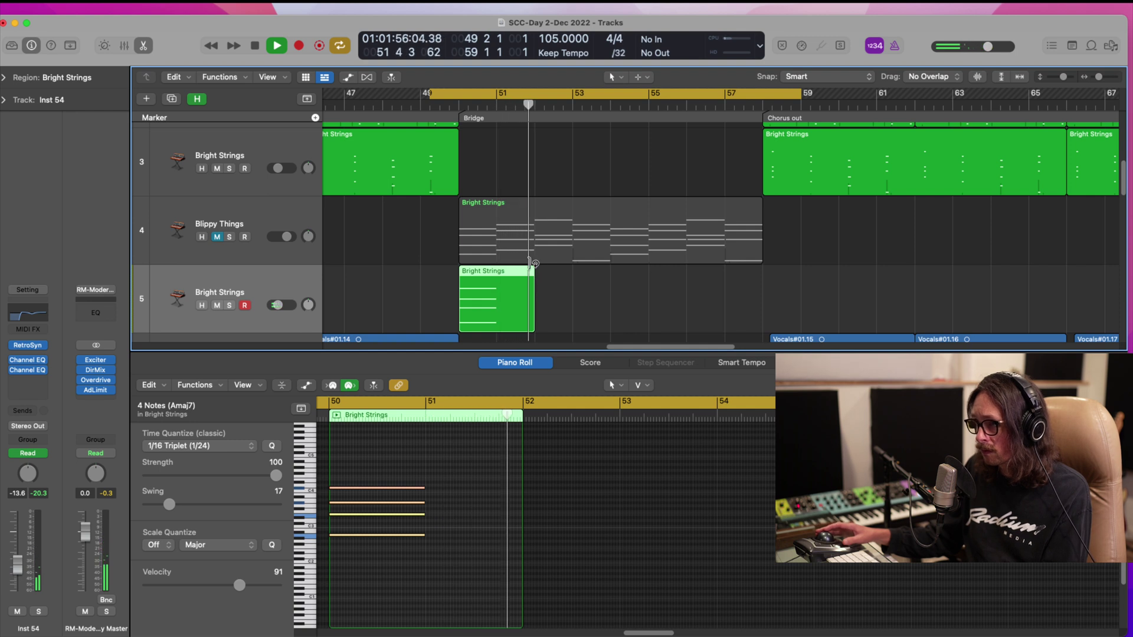
pyautogui.press('space')
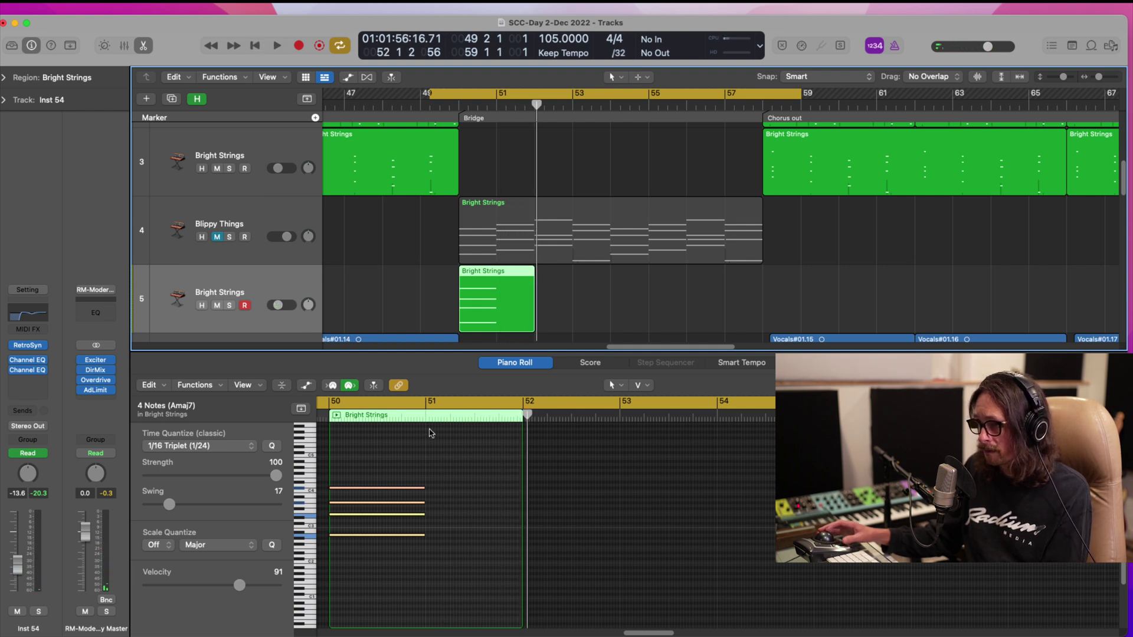
# - Lengthen all four notes of the chord so that they end at bar 52
pyautogui.moveTo(412, 463); pyautogui.dragTo(521, 489)
pyautogui.click(423, 538)
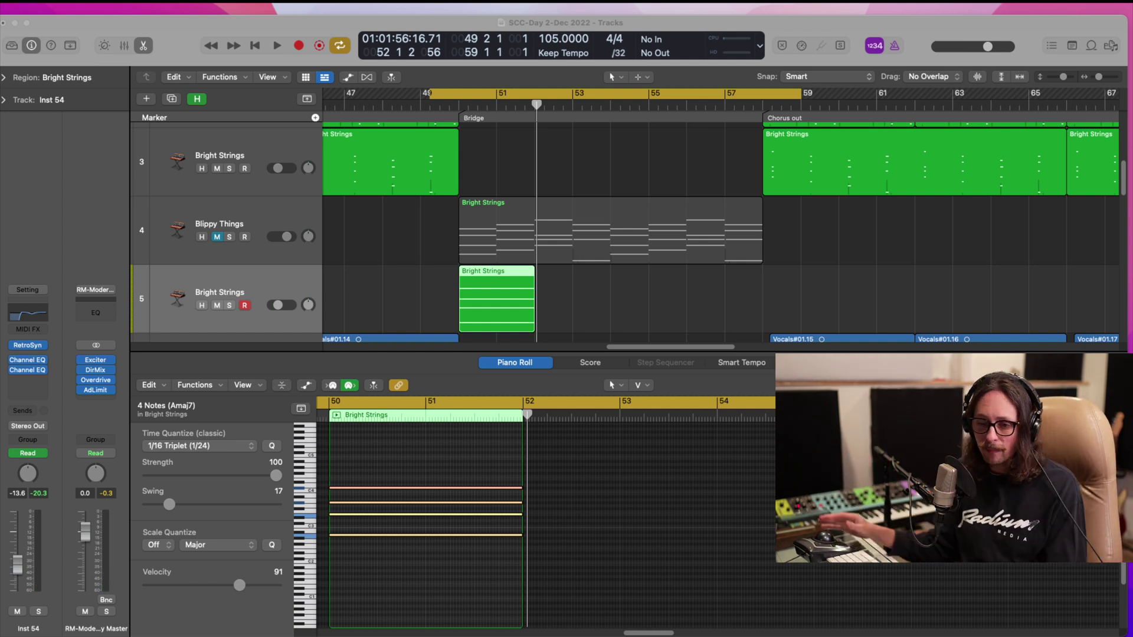
pyautogui.click(556, 381)
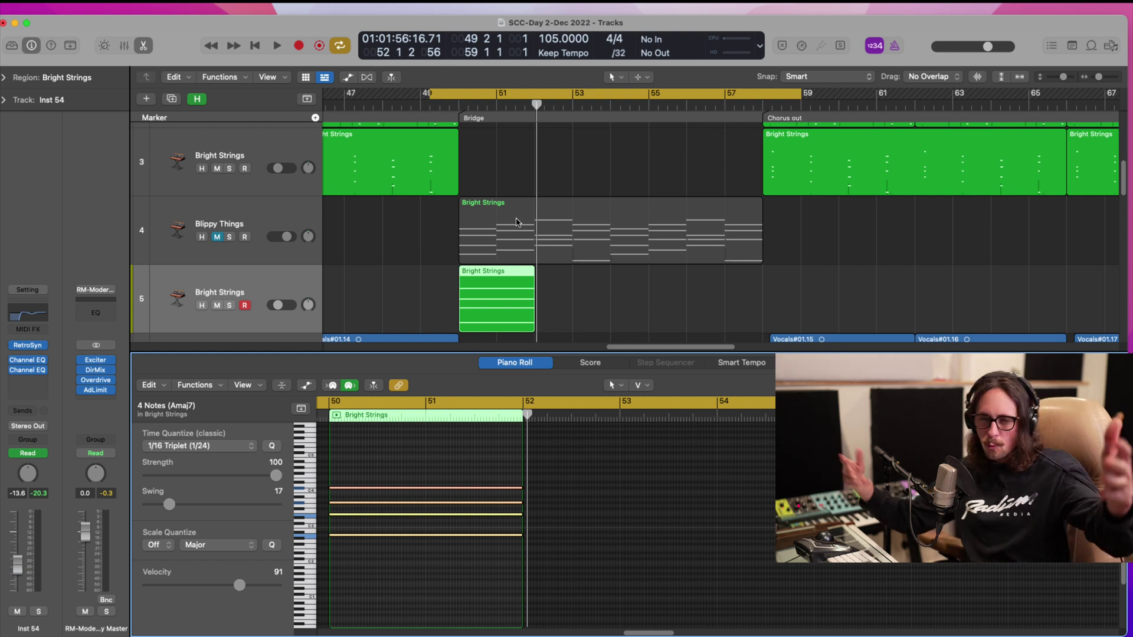
# - Create one software instrument track below the second Bright Strings track with Alchemy as its instrument
pyautogui.click(238, 275)
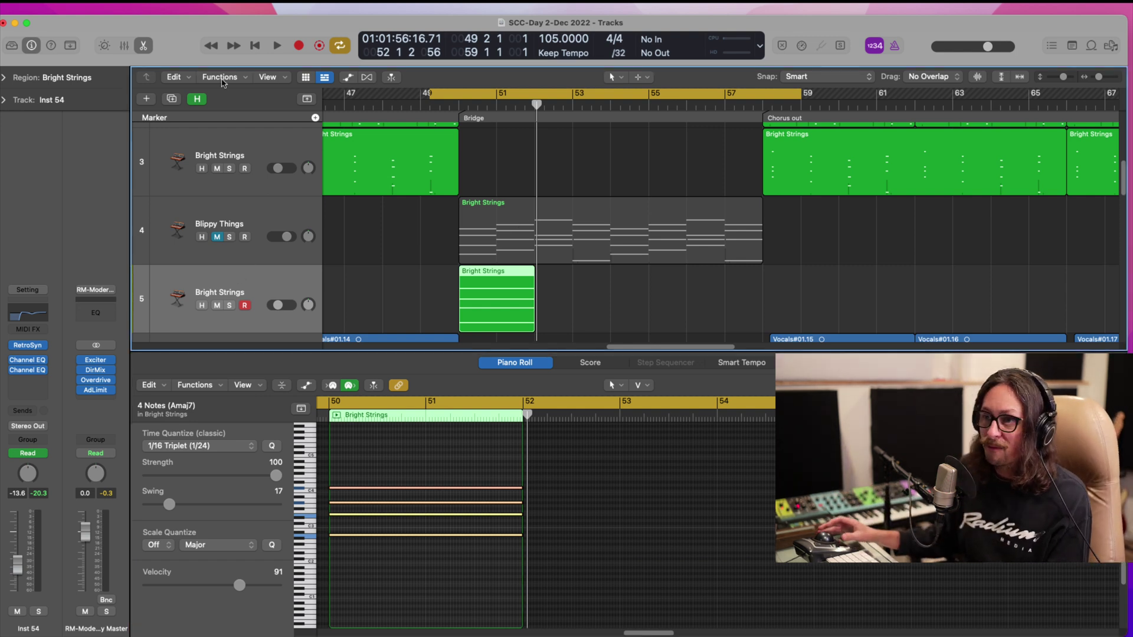
pyautogui.click(147, 100)
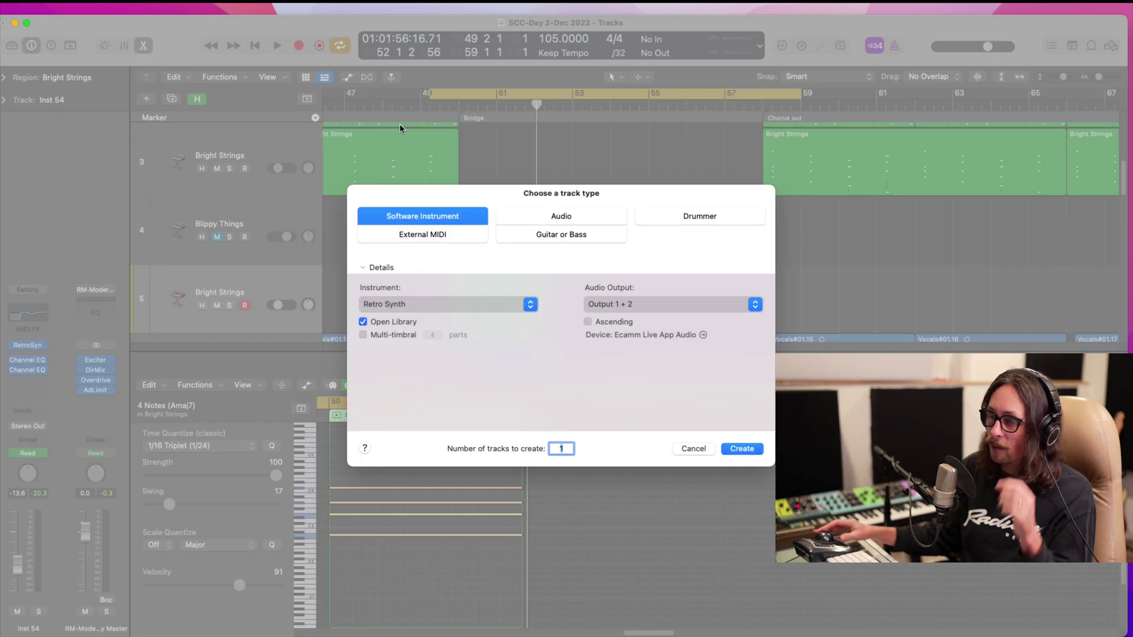
pyautogui.click(454, 304)
pyautogui.moveTo(425, 624)
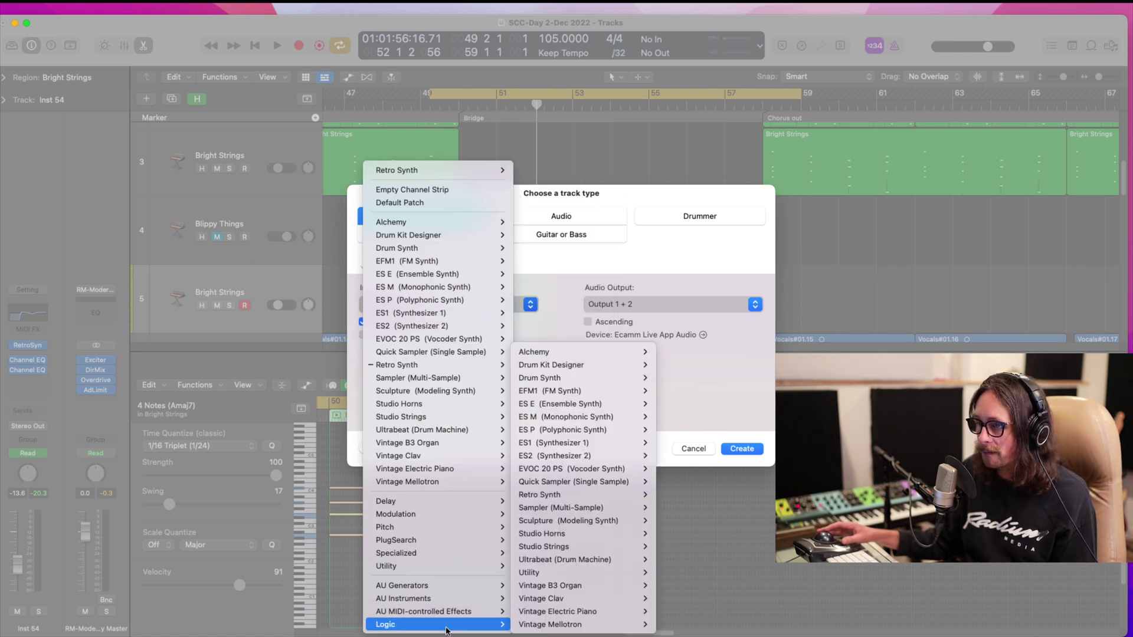
pyautogui.click(587, 353)
pyautogui.click(739, 450)
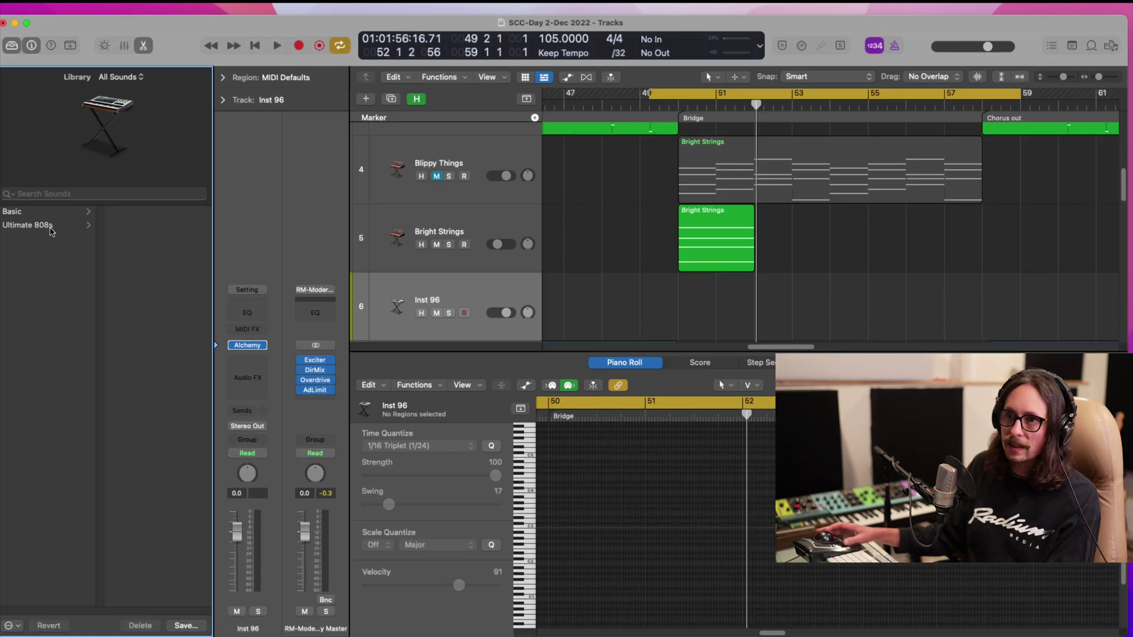
# - Open the Alchemy instrument on the new track and filter its presets to the Pads category and Analog subcategory
pyautogui.moveTo(247, 348)
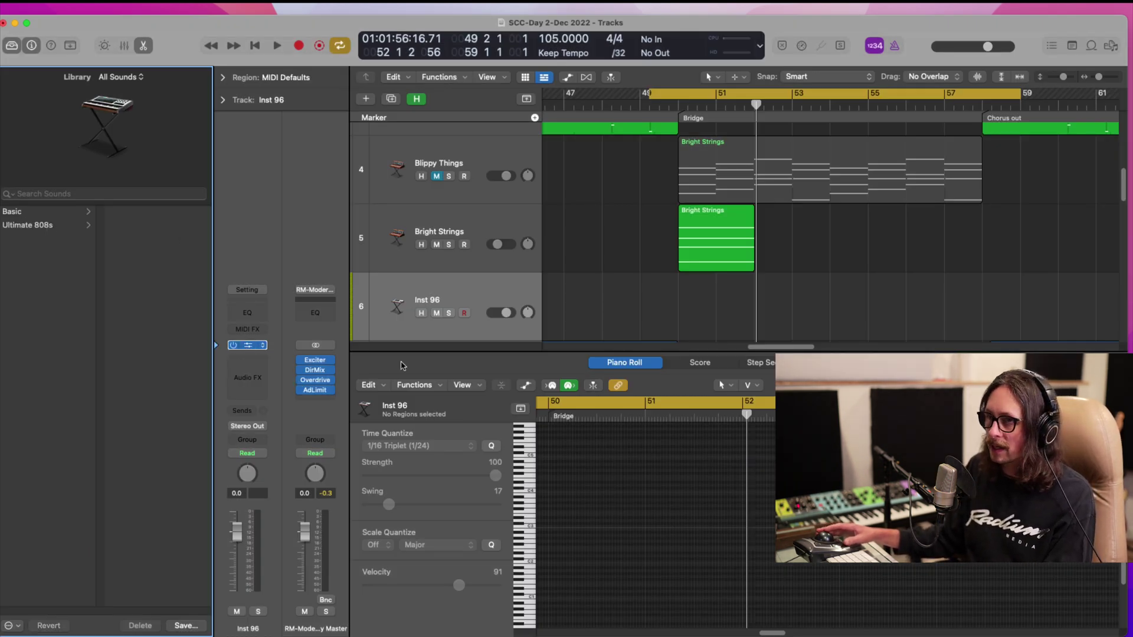
pyautogui.moveTo(686, 181); pyautogui.dragTo(537, 111)
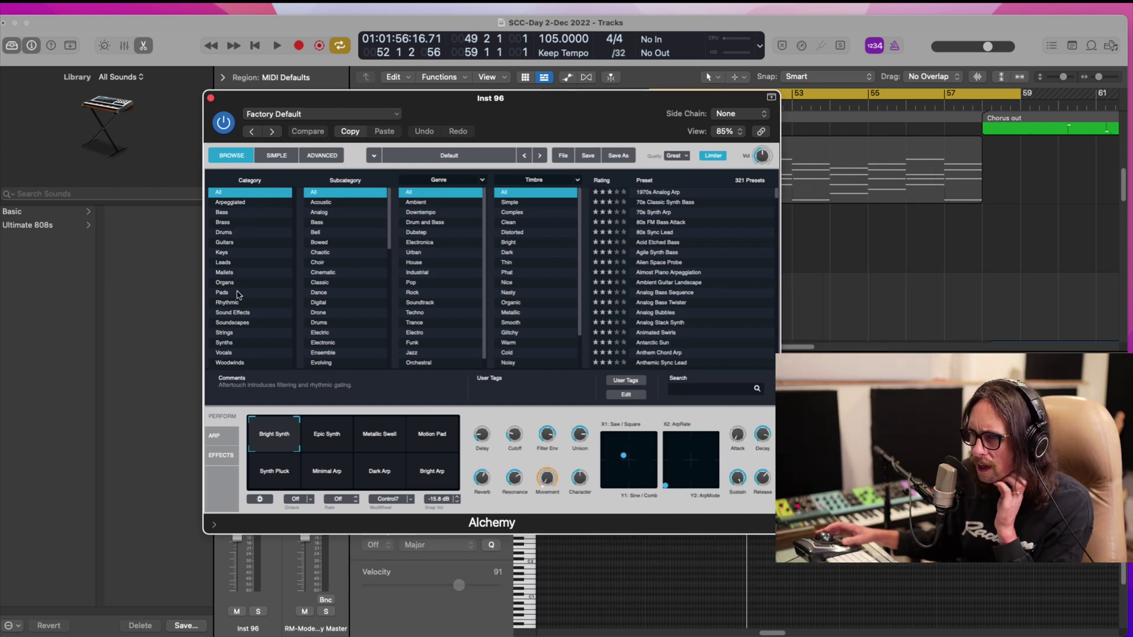
pyautogui.click(239, 293)
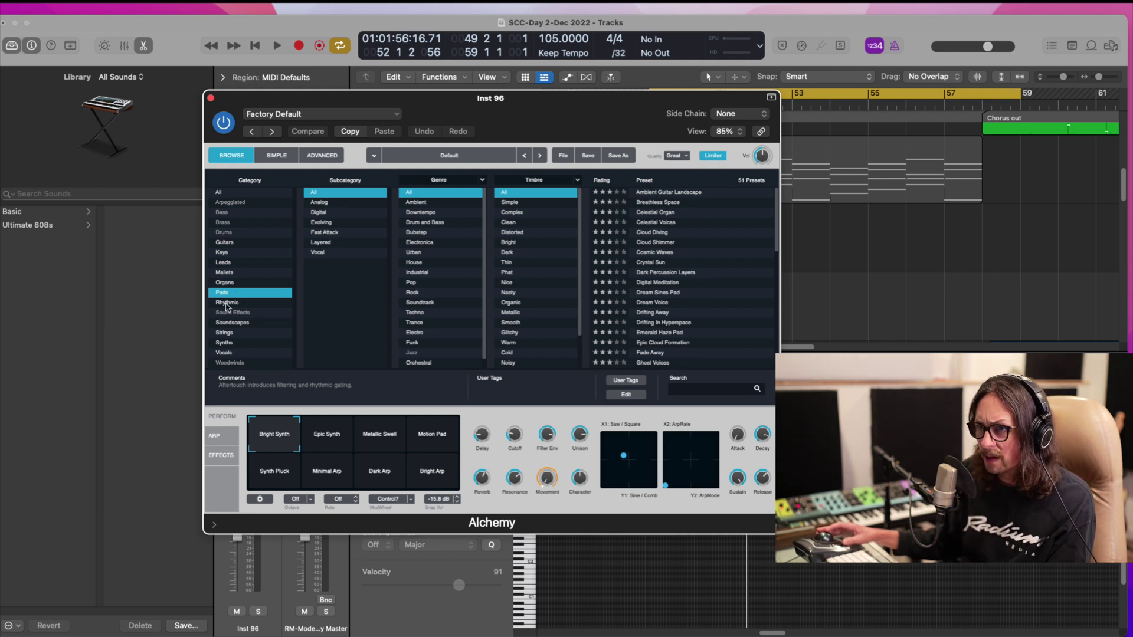
pyautogui.click(228, 303)
pyautogui.click(230, 293)
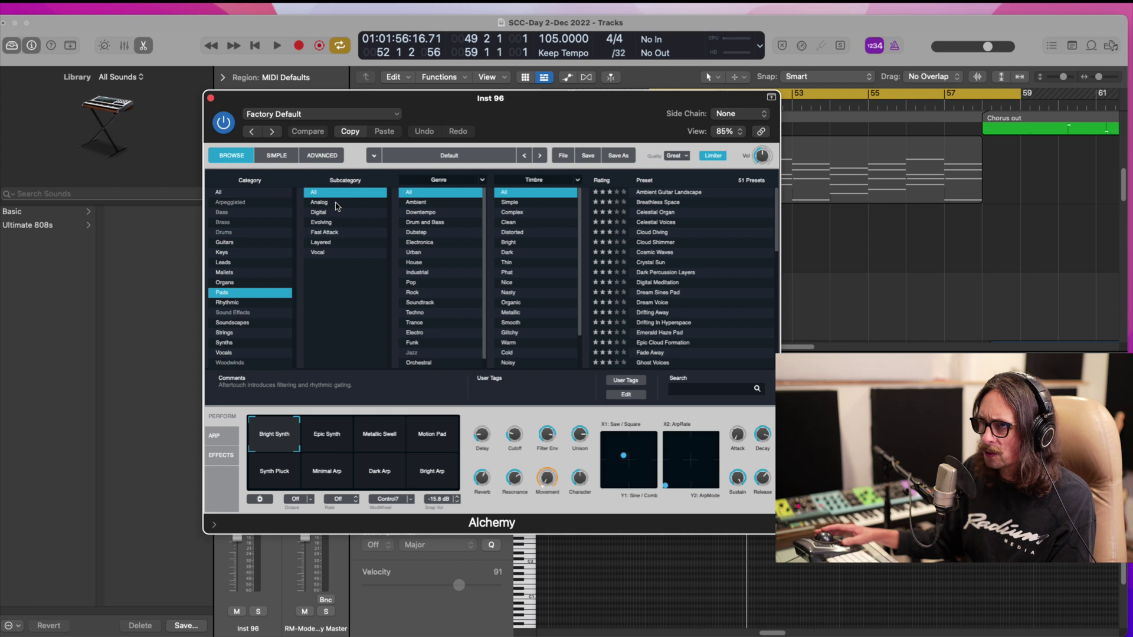
pyautogui.click(335, 203)
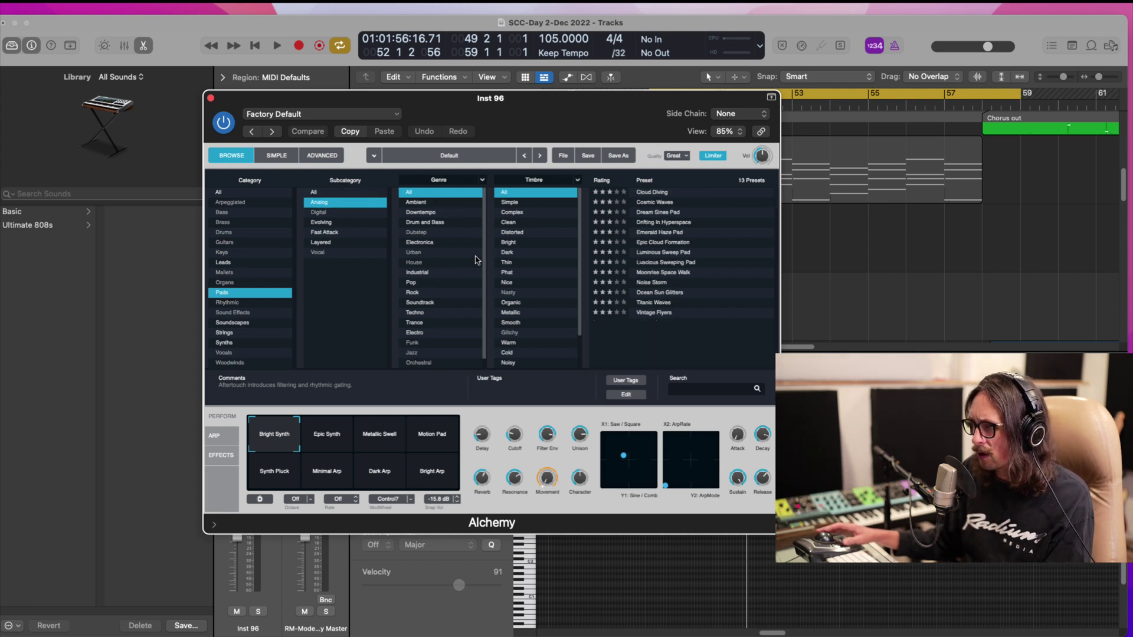
# - Audition the Cloud Diving, Cosmic Waves and Dream Sines Pad presets in Alchemy
pyautogui.click(662, 193)
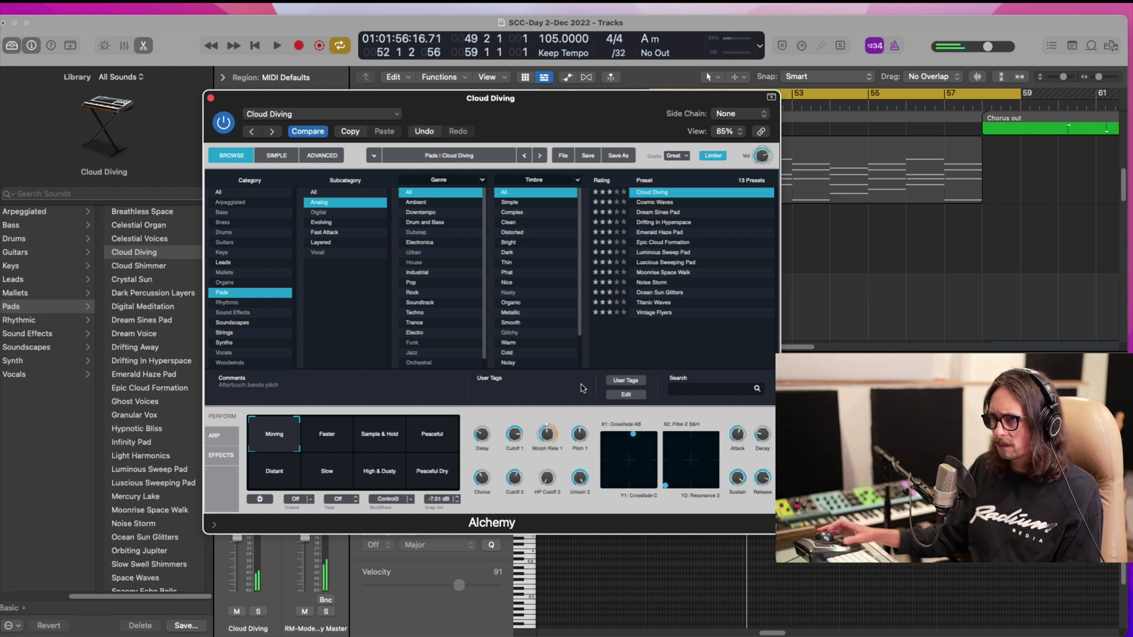
pyautogui.click(661, 203)
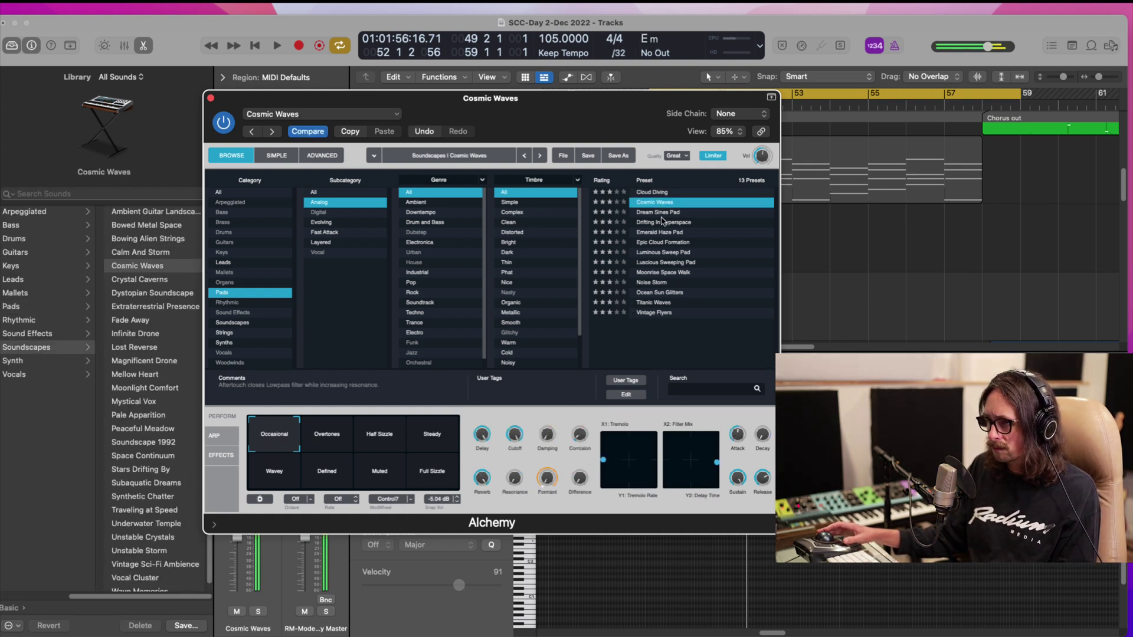
pyautogui.click(664, 213)
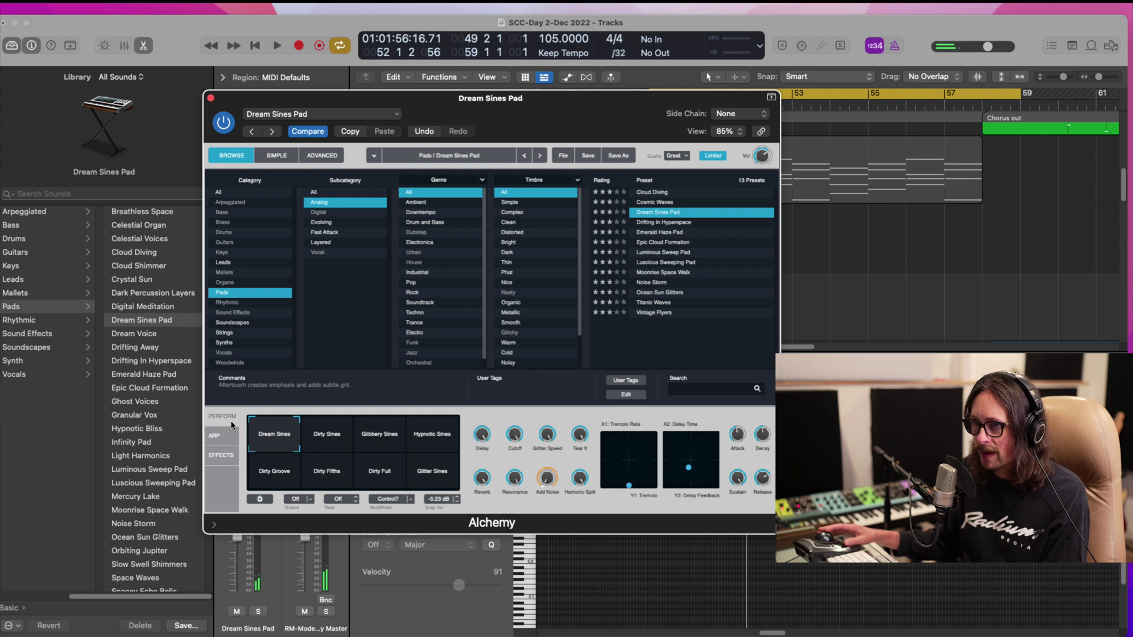
# - Move the bar 50 chord region down to the Alchemy track and lower that track's volume to about -9.4 dB during playback
pyautogui.moveTo(557, 114); pyautogui.dragTo(697, 381)
pyautogui.moveTo(744, 252); pyautogui.dragTo(744, 320)
pyautogui.moveTo(509, 314); pyautogui.dragTo(470, 326)
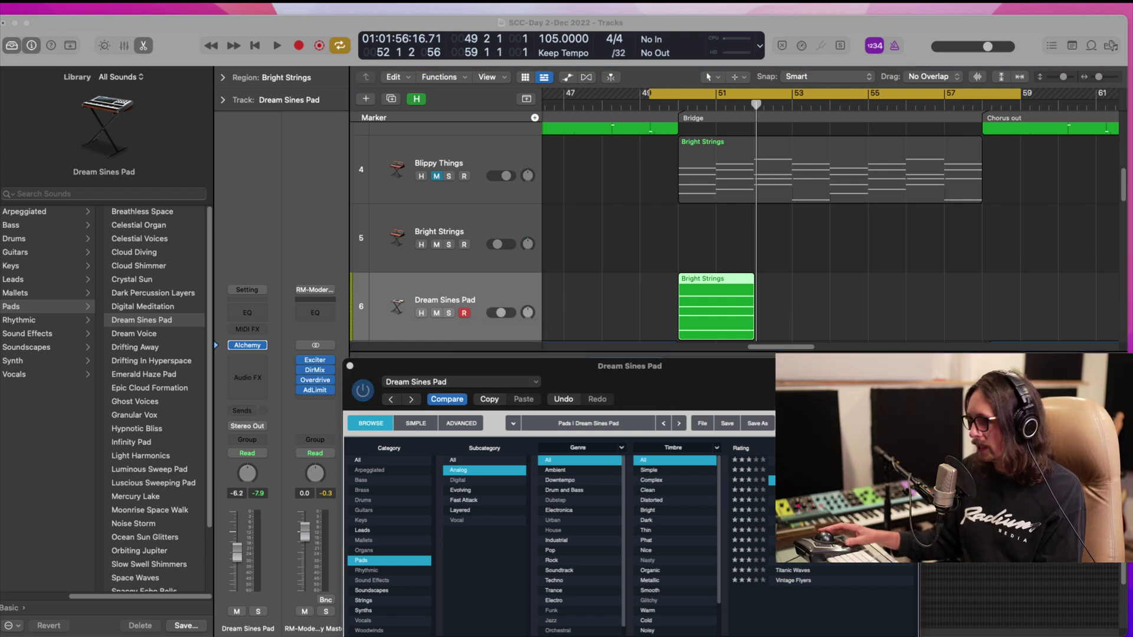
pyautogui.click(497, 312)
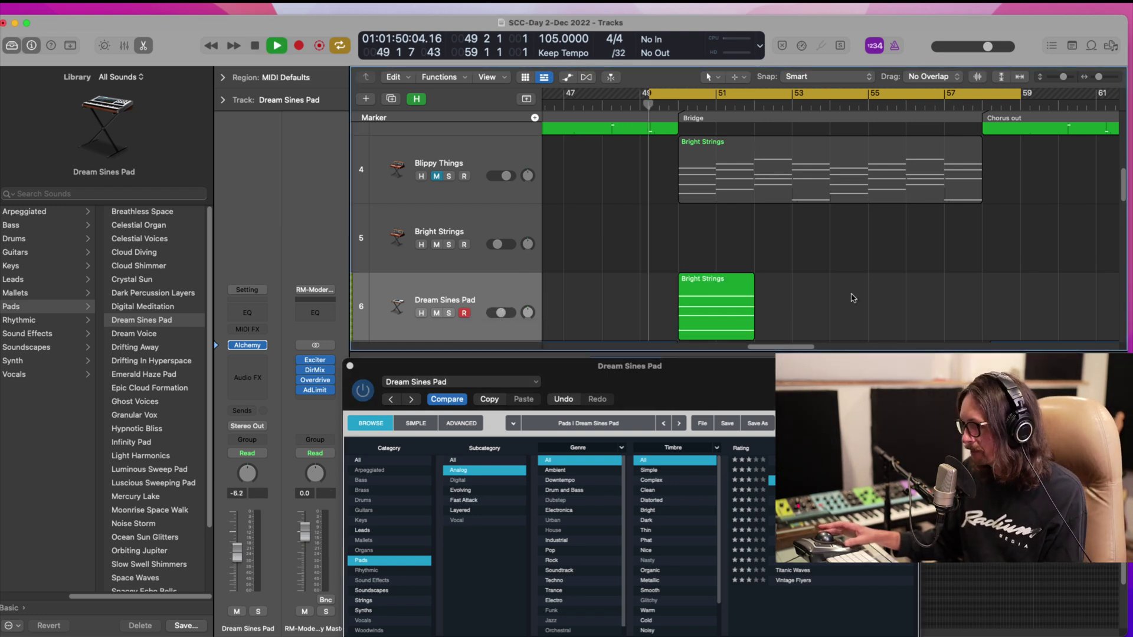
pyautogui.press('space')
pyautogui.moveTo(497, 312); pyautogui.dragTo(492, 320)
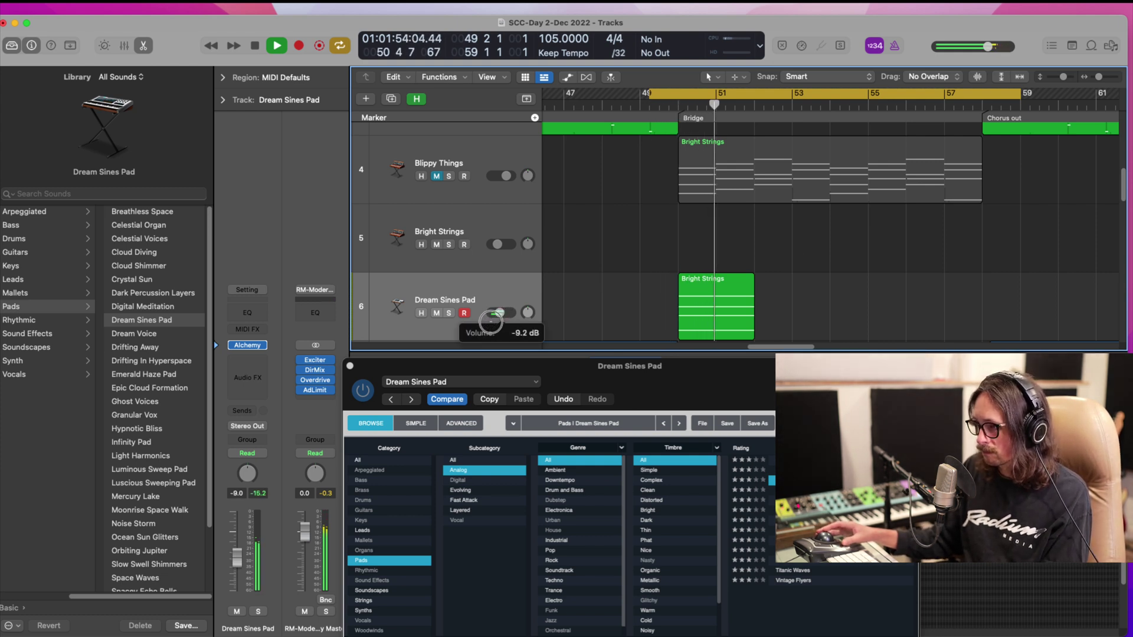
# - Load the Drifting In Hyperspace preset in its Rich Pad variation and reduce the cutoff to about 49%
pyautogui.moveTo(616, 389); pyautogui.dragTo(542, 185)
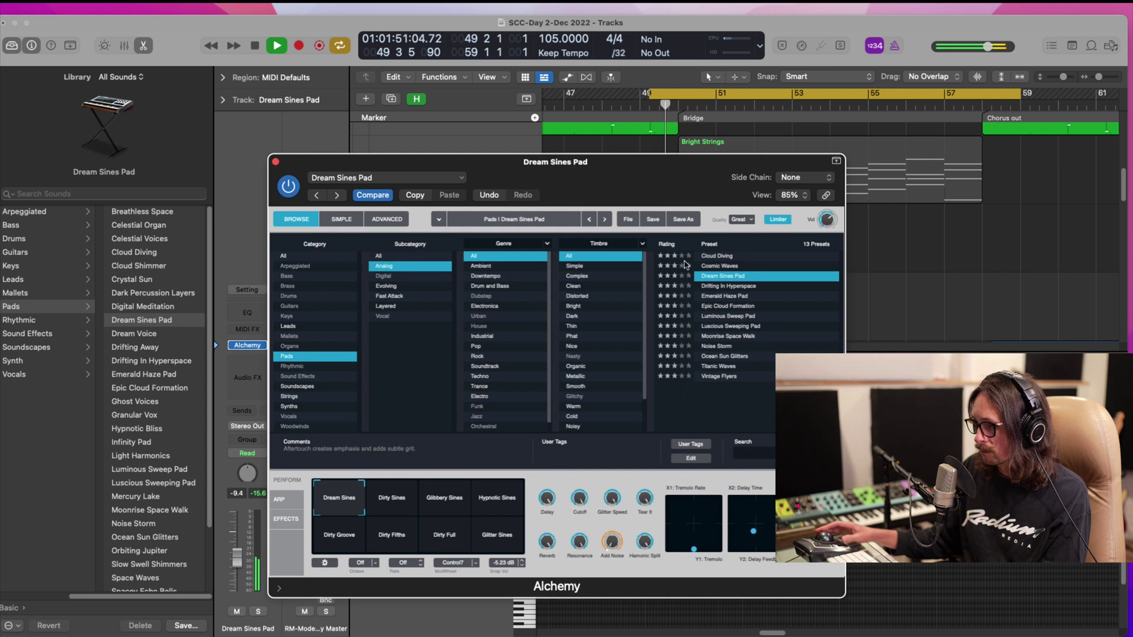
pyautogui.click(714, 286)
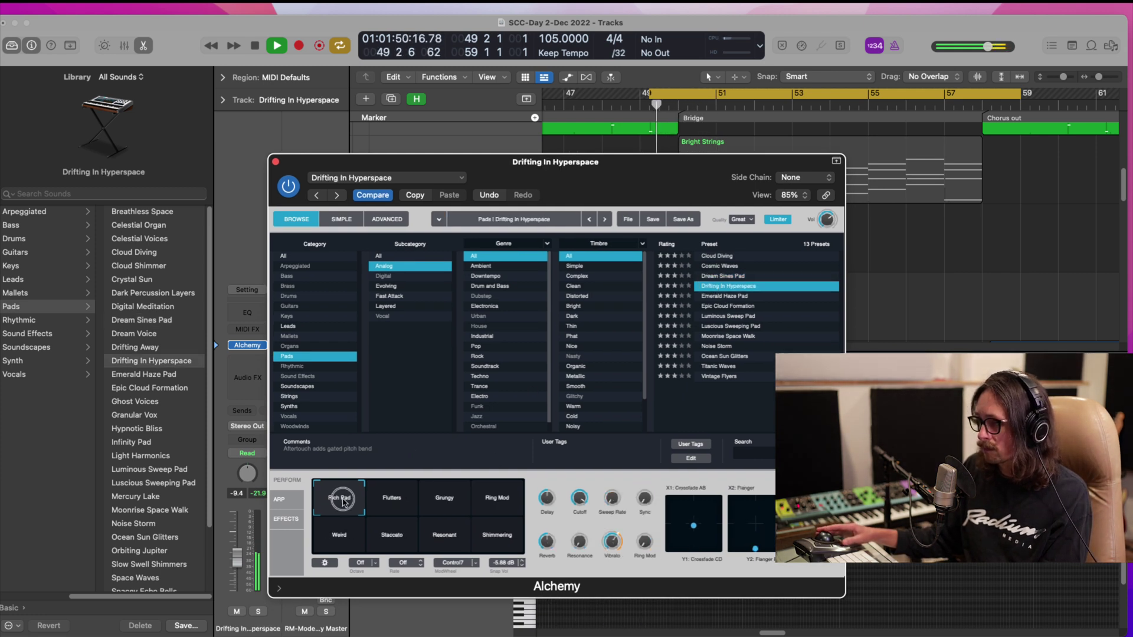
pyautogui.moveTo(345, 498)
pyautogui.mouseDown()
pyautogui.moveTo(386, 498)
pyautogui.moveTo(392, 529)
pyautogui.moveTo(489, 512)
pyautogui.moveTo(496, 527)
pyautogui.moveTo(444, 493)
pyautogui.moveTo(493, 531)
pyautogui.moveTo(342, 495)
pyautogui.moveTo(335, 535)
pyautogui.moveTo(331, 495)
pyautogui.mouseUp()
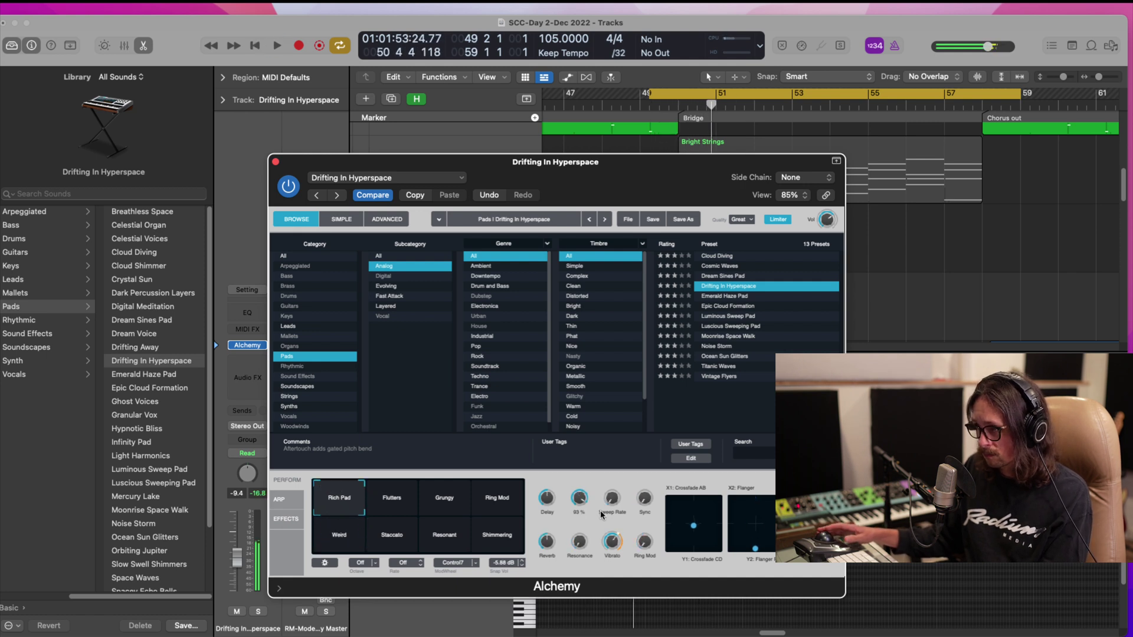
pyautogui.moveTo(576, 505); pyautogui.dragTo(577, 525)
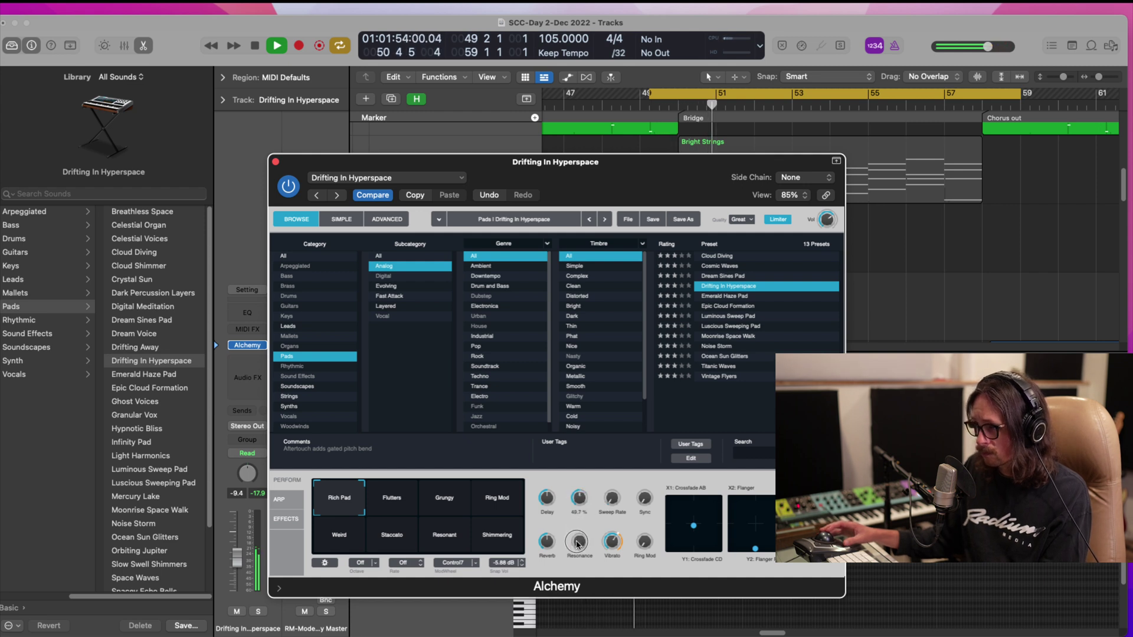
pyautogui.click(275, 162)
pyautogui.press('space')
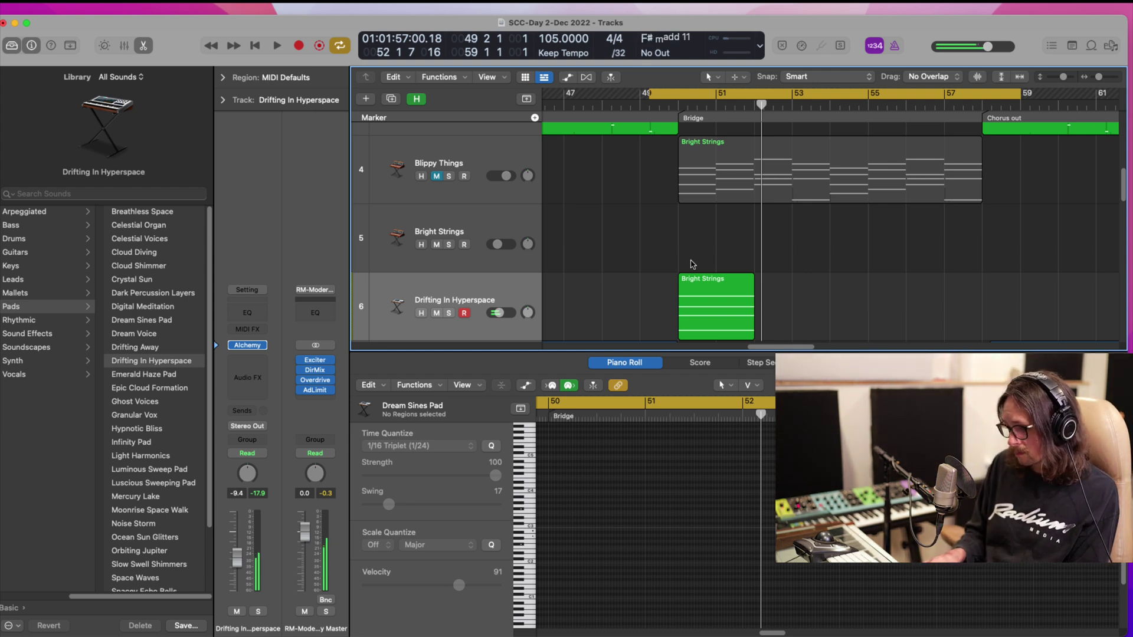
# - Record a second chord at bar 52 on the Drifting In Hyperspace track and join it with the bar 50 region
pyautogui.press('space')
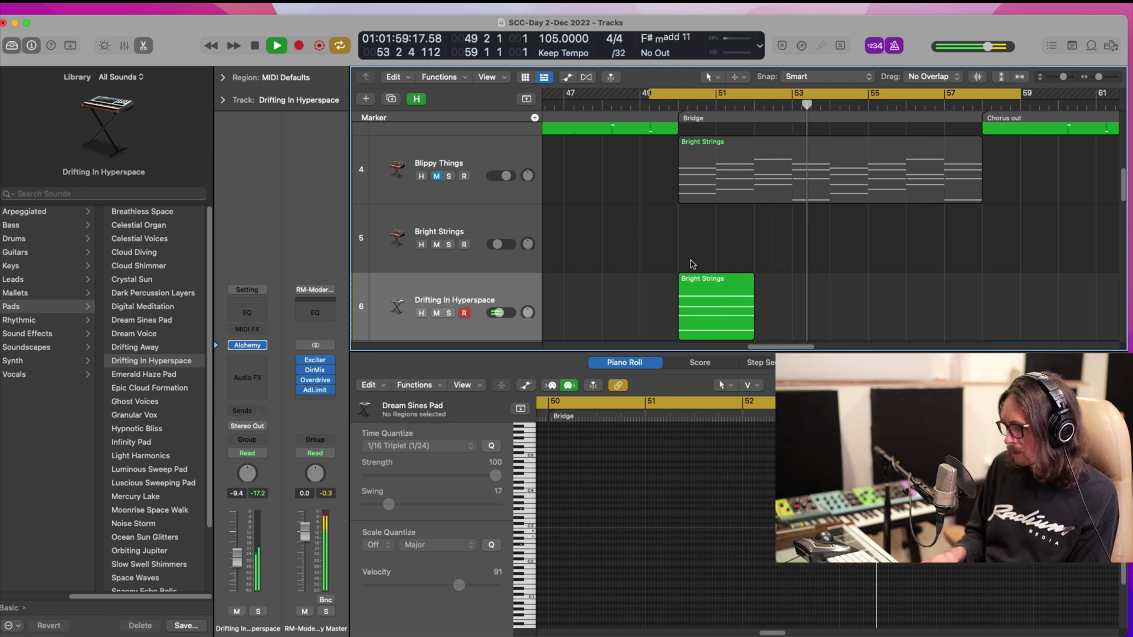
pyautogui.press('space')
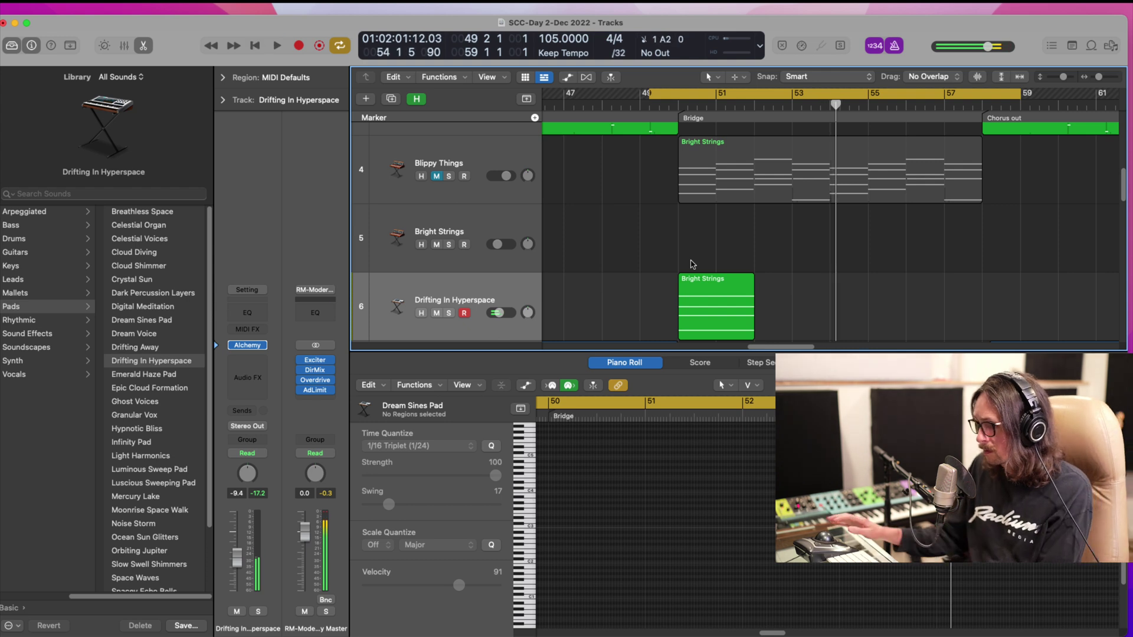
pyautogui.press('space')
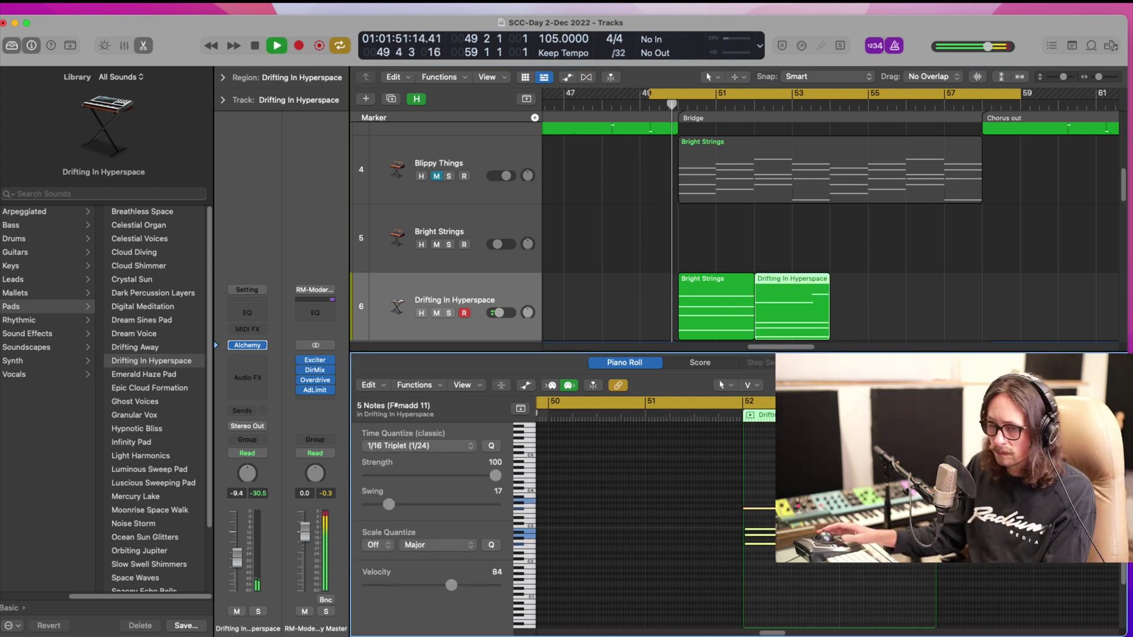
pyautogui.moveTo(866, 300); pyautogui.dragTo(662, 303)
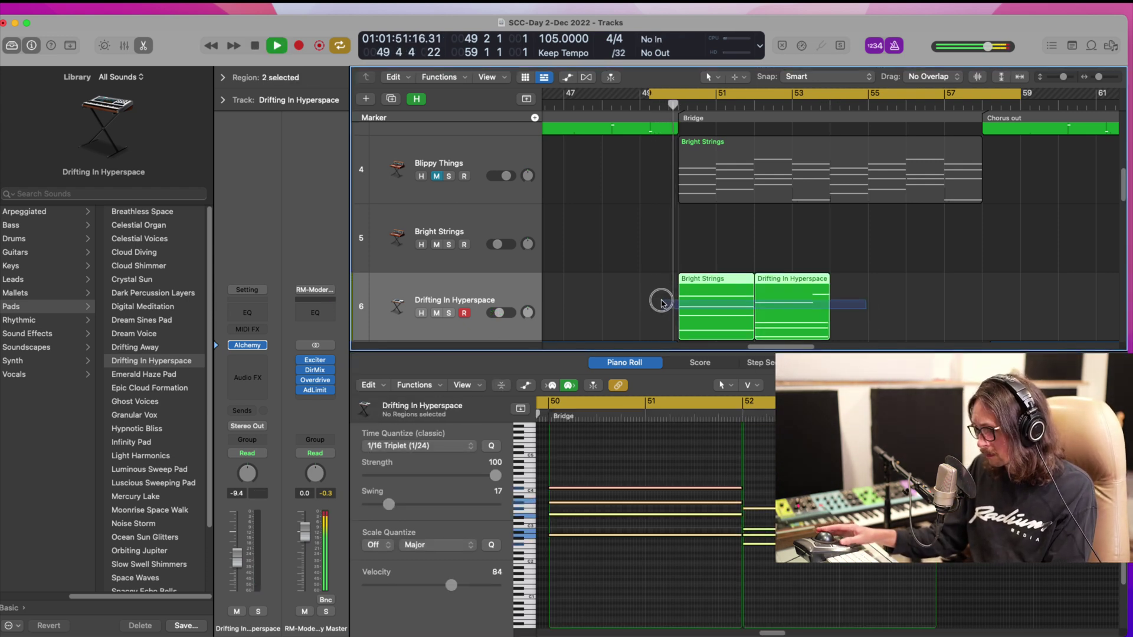
pyautogui.press('super+j')
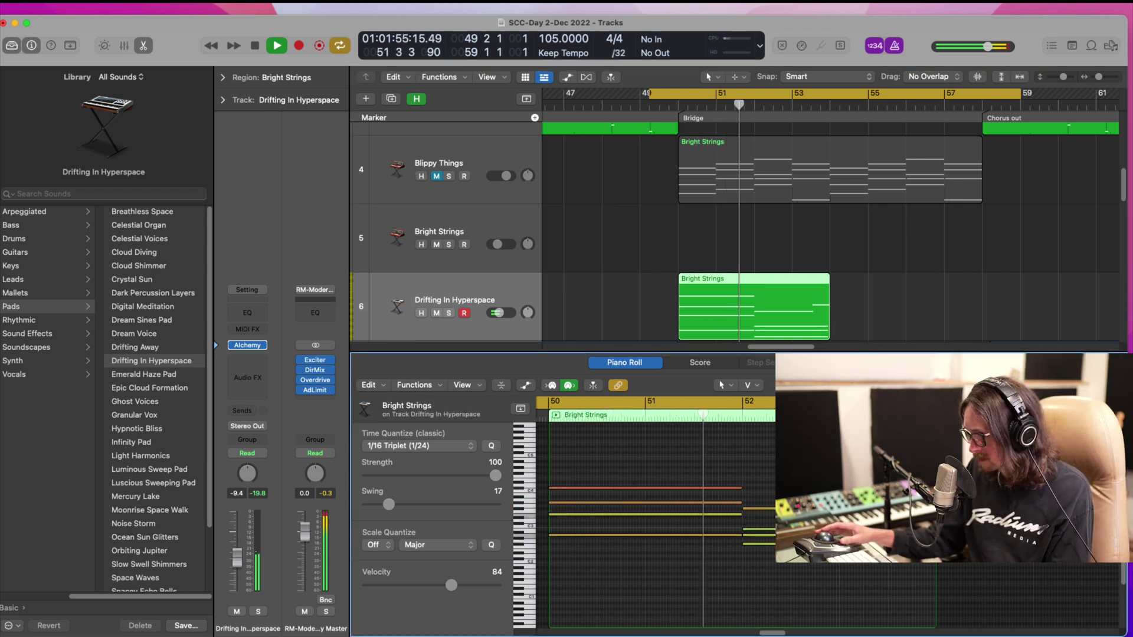
# - Raise an inner note of the bar 52 chord by an octave, transpose the short closing note higher and play the result
pyautogui.moveTo(890, 508); pyautogui.dragTo(887, 509)
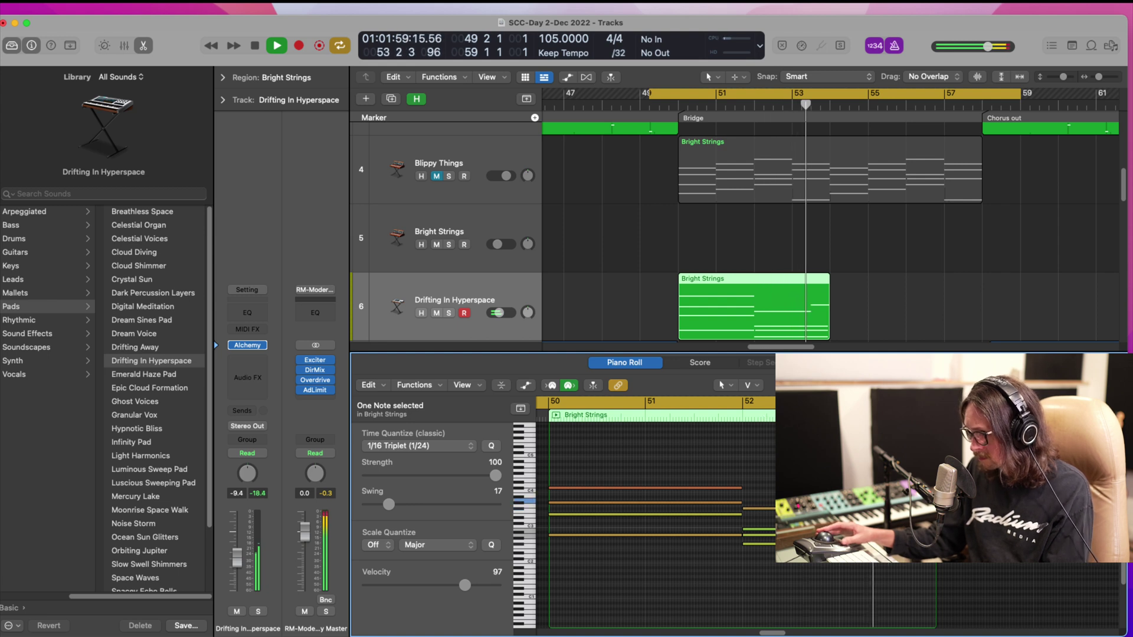
pyautogui.click(891, 536)
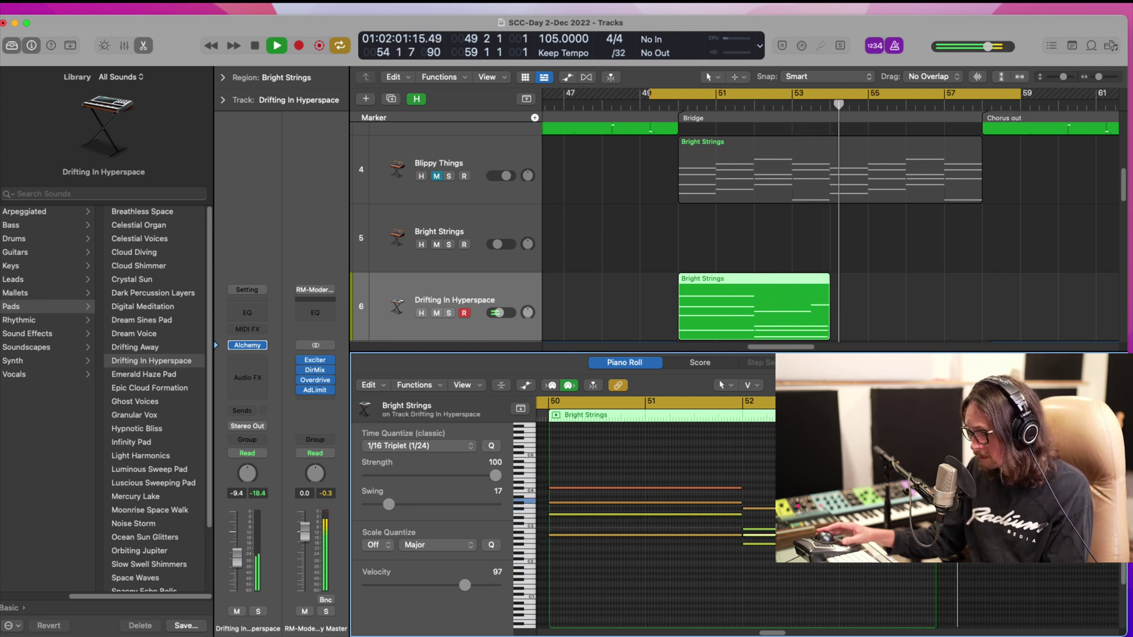
pyautogui.press('space')
pyautogui.hotkey('alt', 'shift', 'Up')
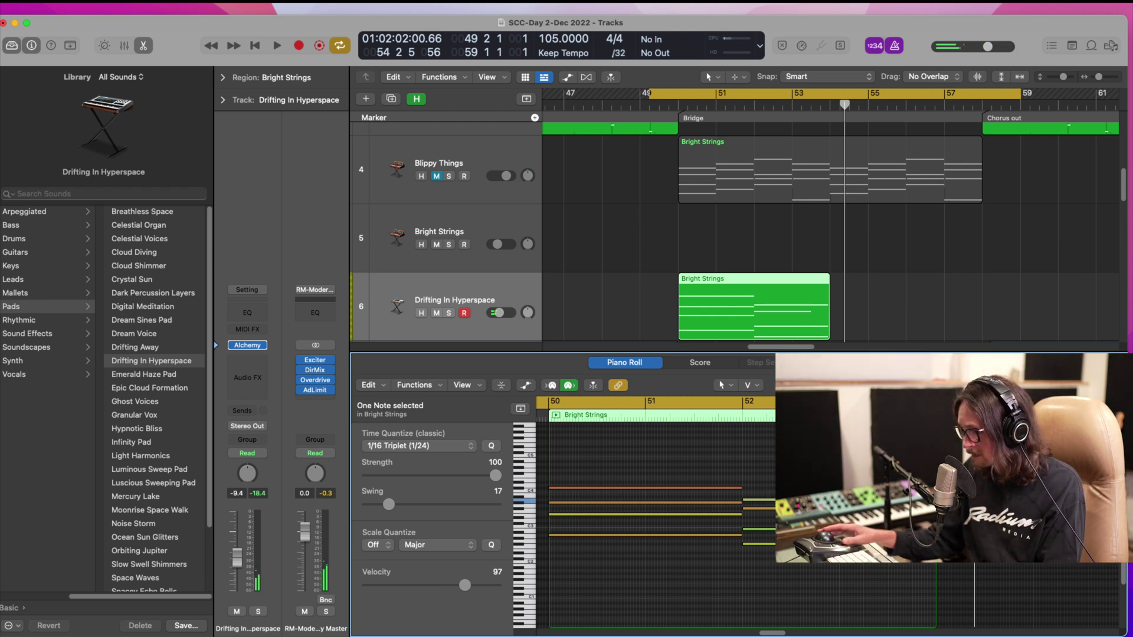
pyautogui.hotkey('alt', 'Up')
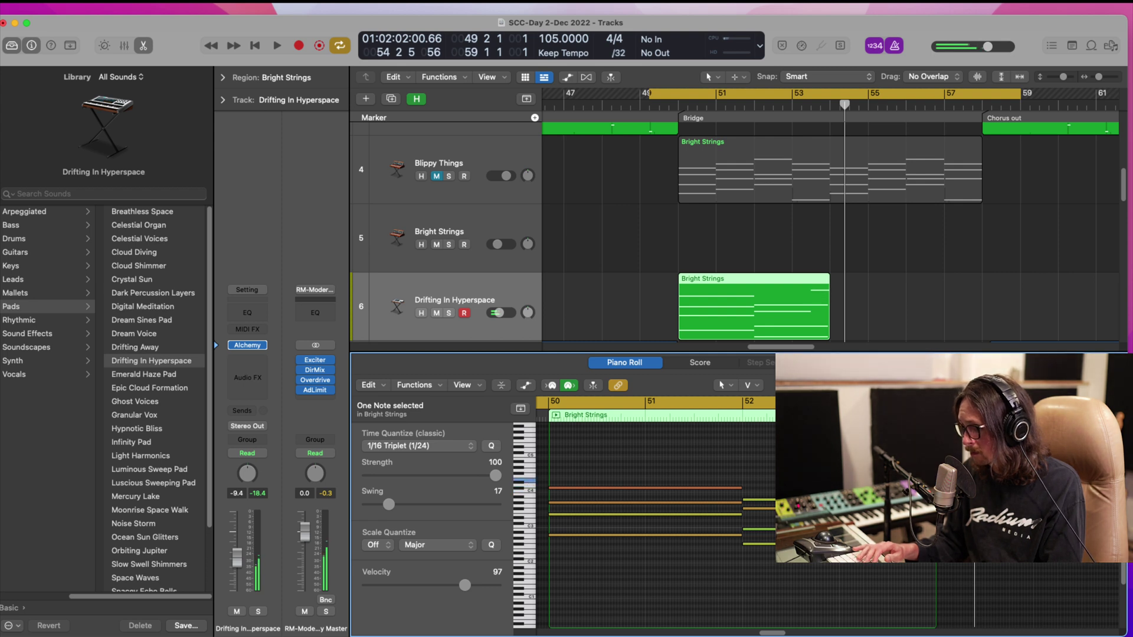
pyautogui.press('space')
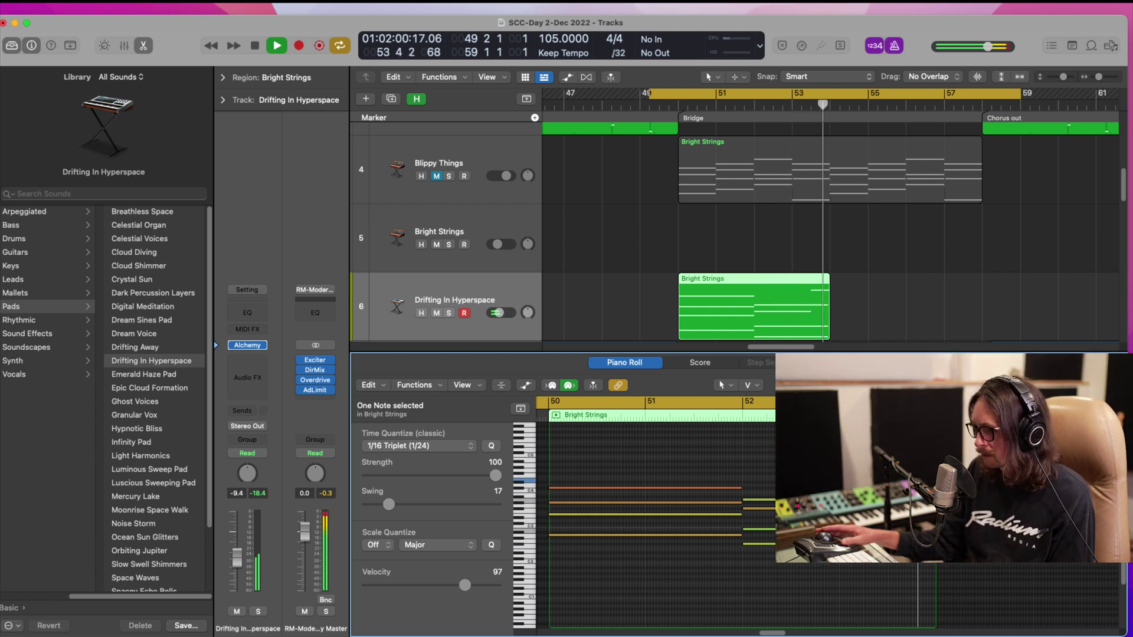
# - Restart playback and shorten the cycle range so that it begins at bar 50
pyautogui.press('space')
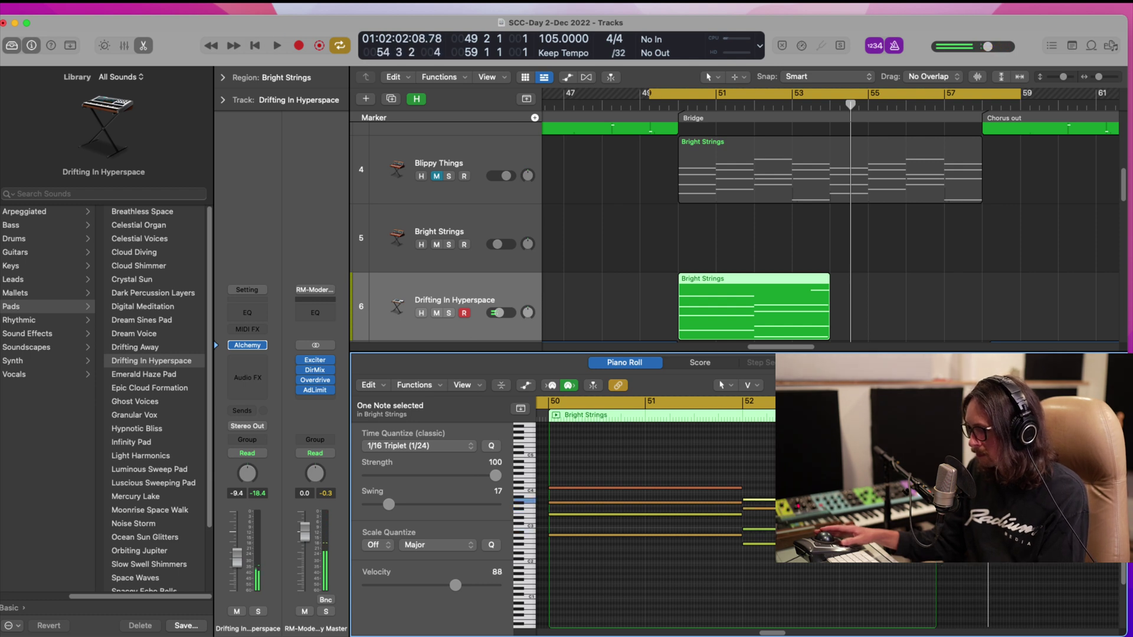
pyautogui.doubleClick(649, 95)
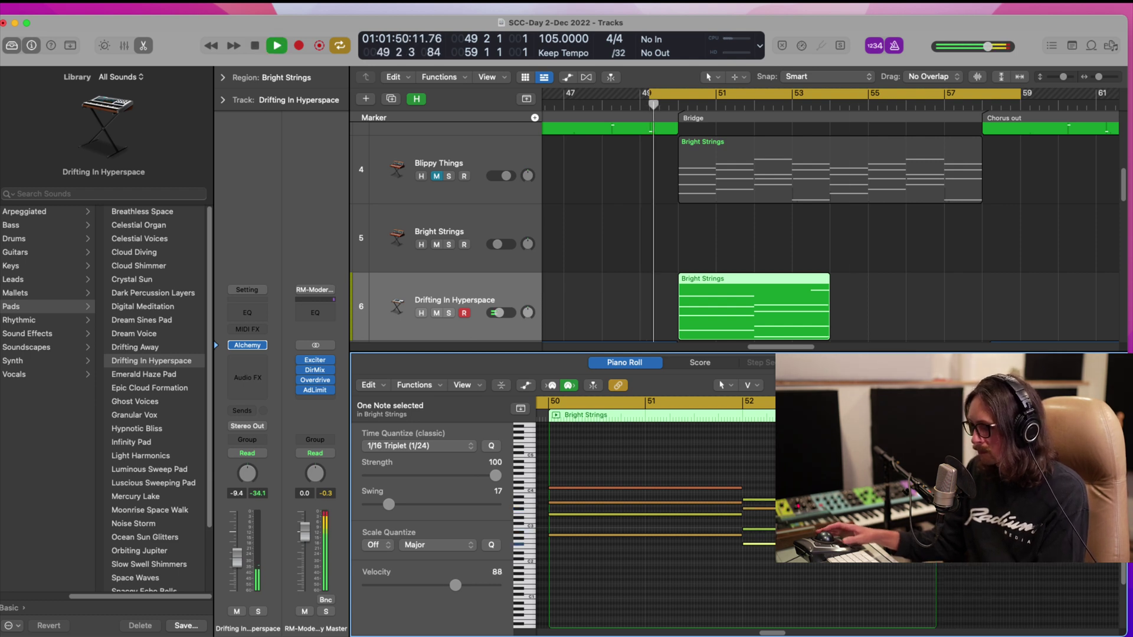
pyautogui.moveTo(652, 96); pyautogui.dragTo(678, 95)
pyautogui.press('x')
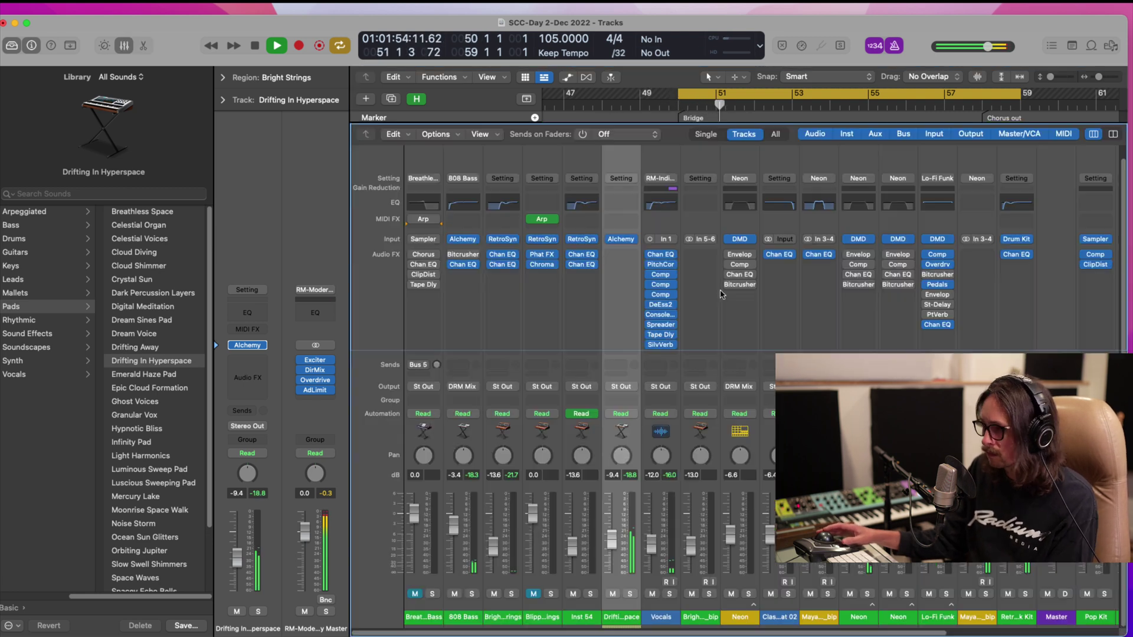
pyautogui.press('x')
pyautogui.keyDown('ctrl'); pyautogui.keyDown('alt'); pyautogui.click(709, 316); pyautogui.keyUp('alt'); pyautogui.keyUp('ctrl')
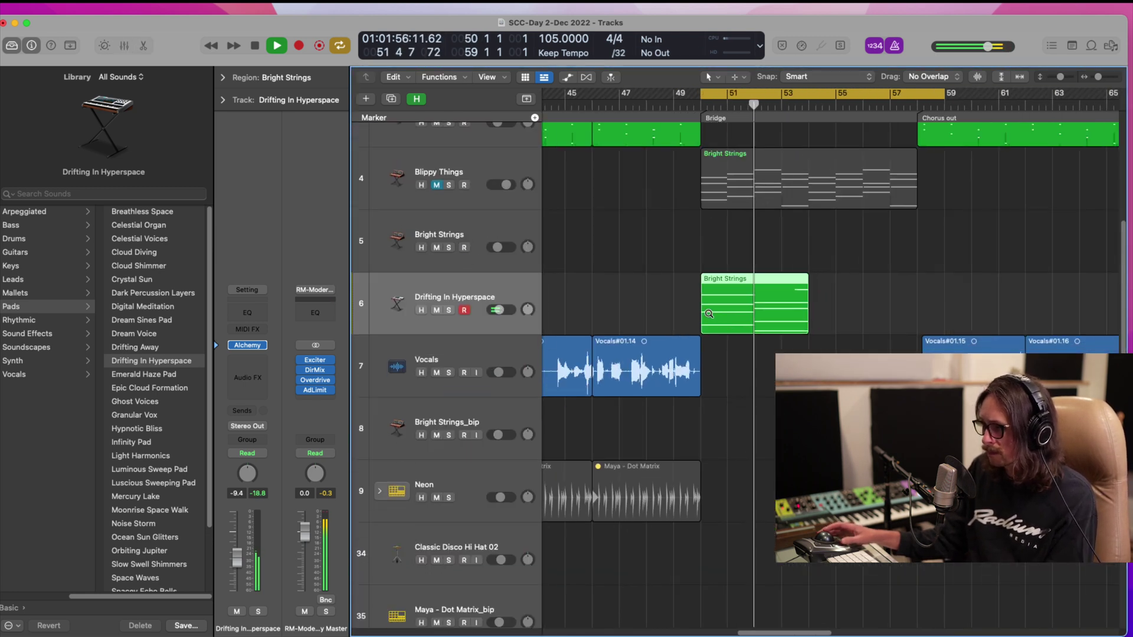
# - Record a third chord at bar 54 on the Drifting In Hyperspace track and join it with the bar 50 region
pyautogui.hscroll(3, 706, 316)
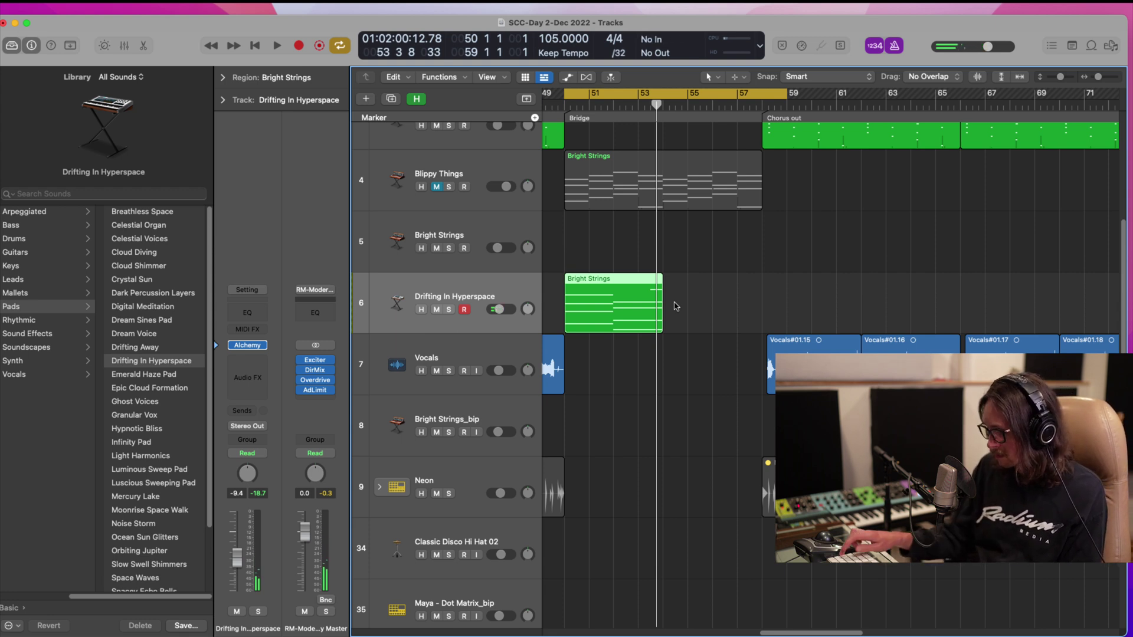
pyautogui.press('r')
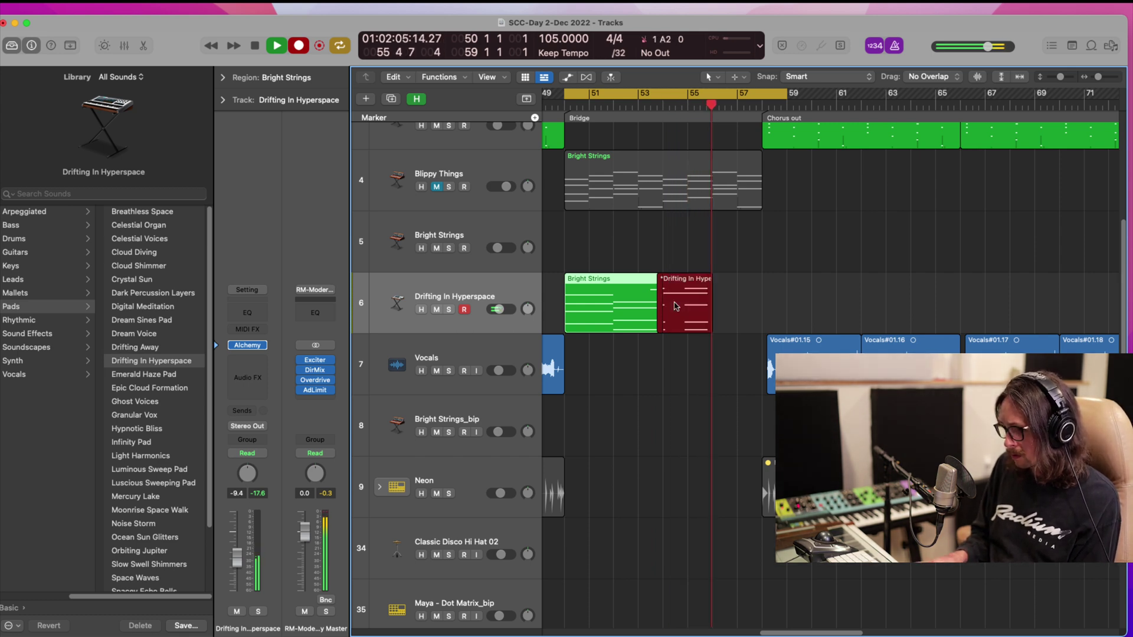
pyautogui.press('space')
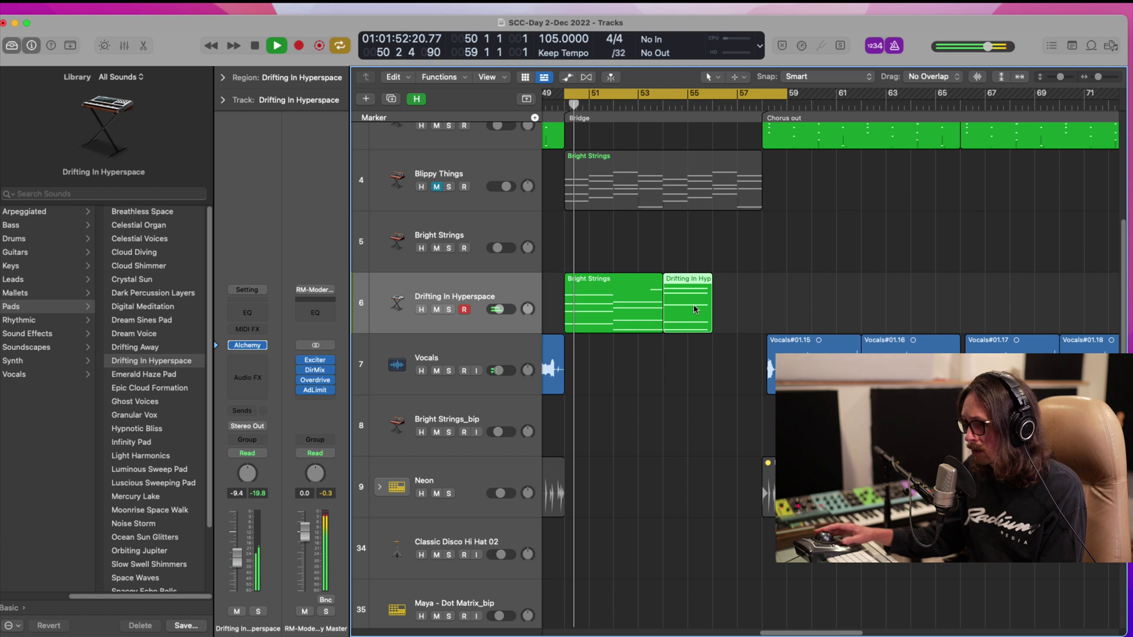
pyautogui.moveTo(729, 298); pyautogui.dragTo(649, 301)
pyautogui.press('super+j')
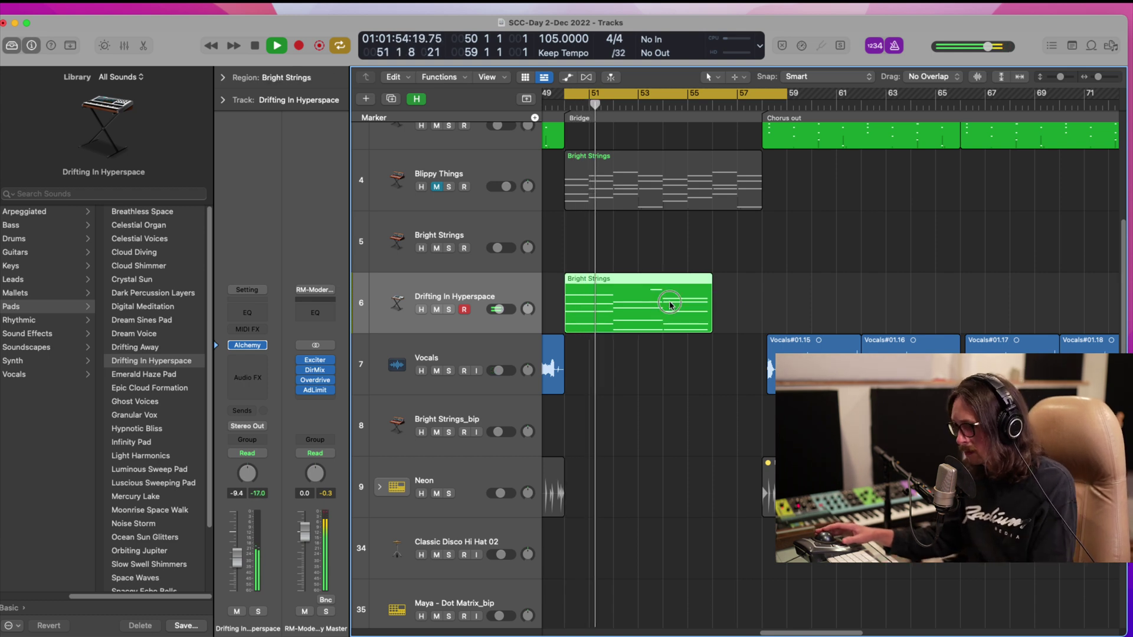
# - Open the joined region in the Piano Roll, select the bar 54 chord's notes and replay the change leading into it
pyautogui.doubleClick(665, 306)
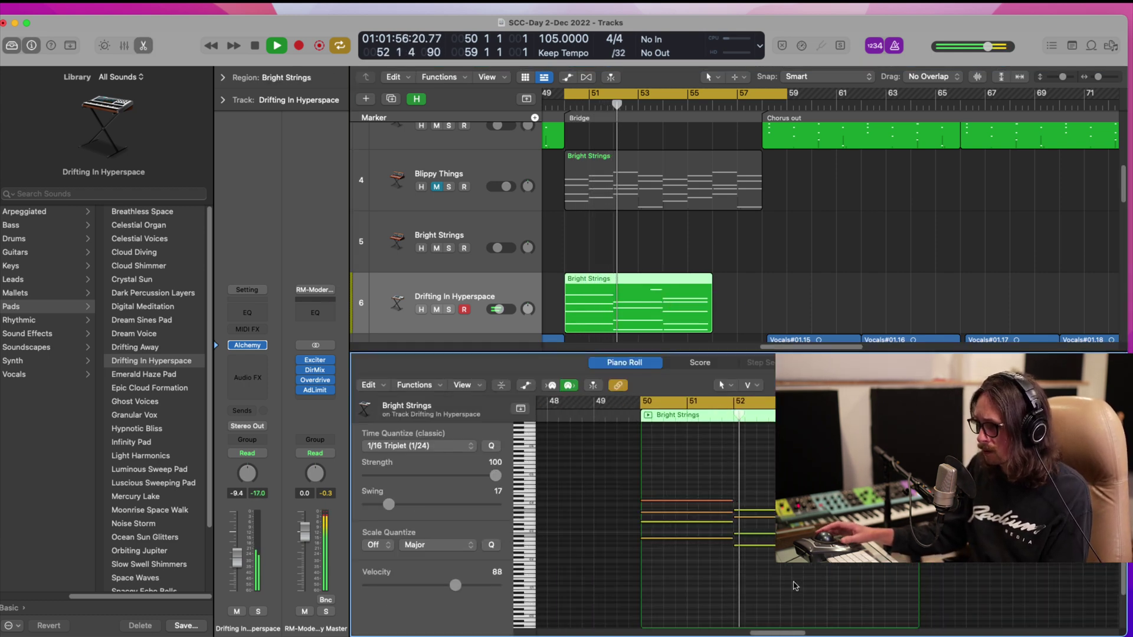
pyautogui.press('super+a')
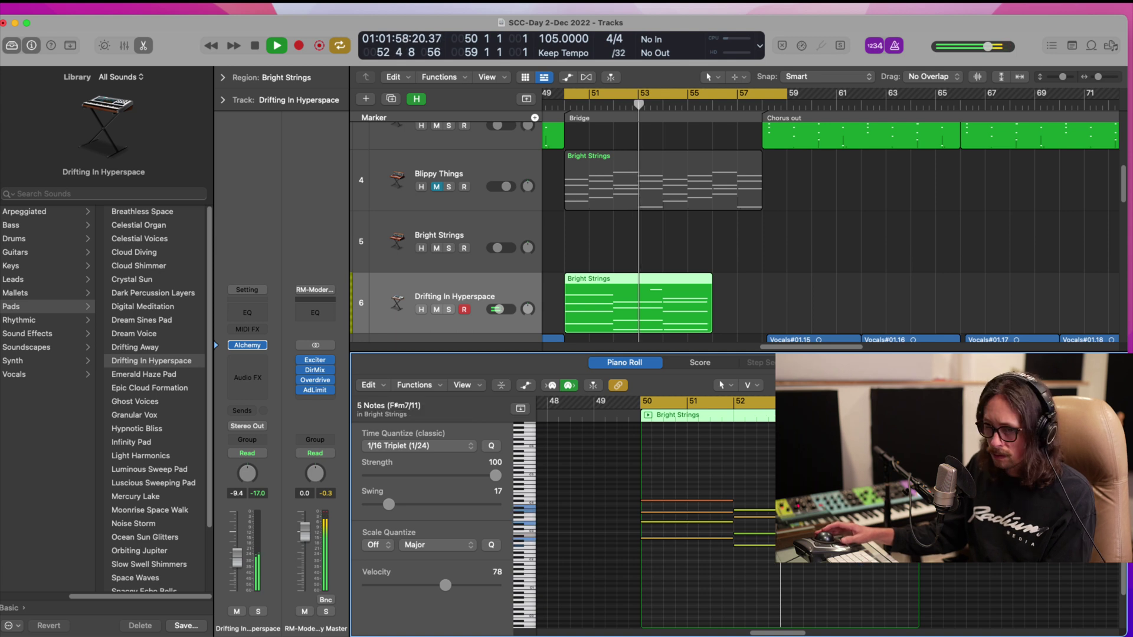
pyautogui.click(892, 558)
pyautogui.press('super+a')
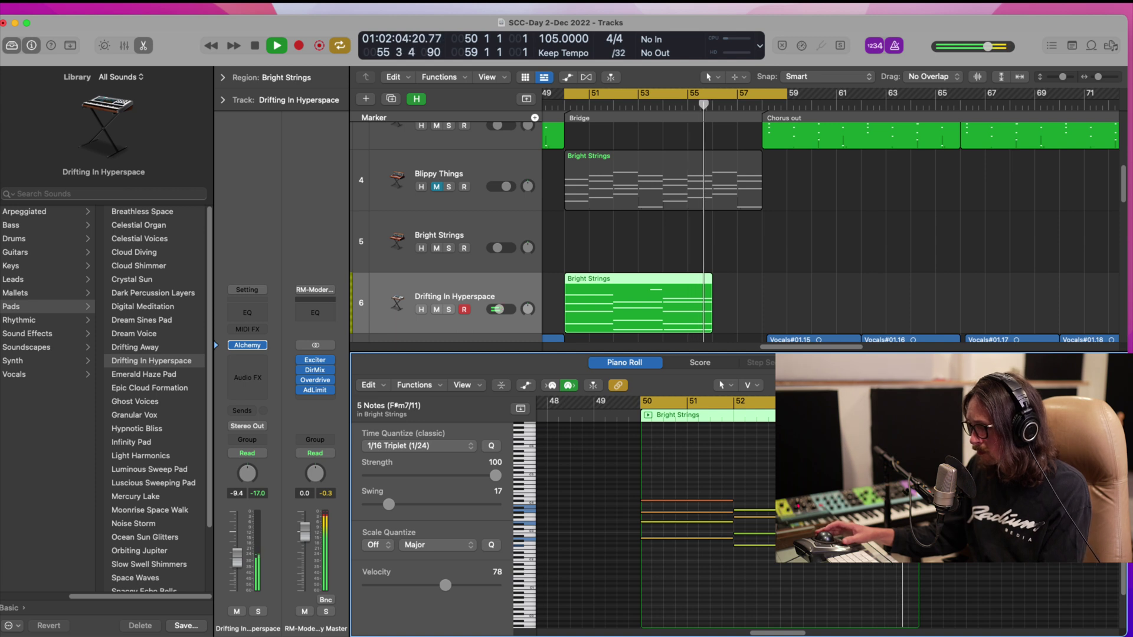
pyautogui.press('space')
pyautogui.press(',')
pyautogui.press(',')
pyautogui.press('space')
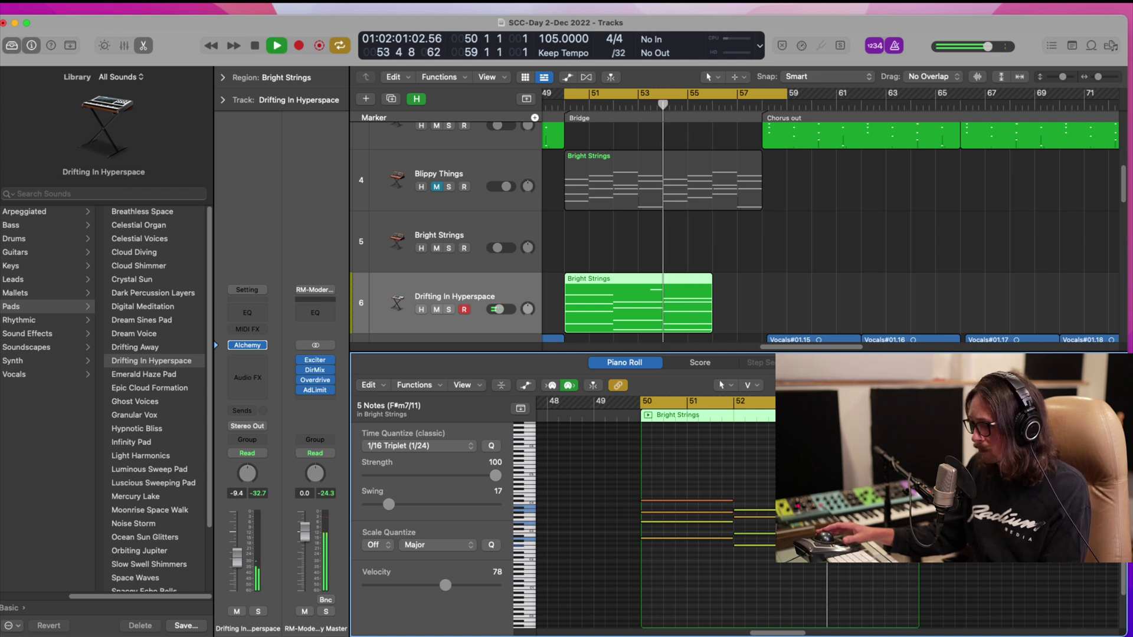
# - Move the bridge chord region up to the Bright Strings track and copy it back onto the Drifting In Hyperspace track at bar 50
pyautogui.press('space')
pyautogui.click(659, 298)
pyautogui.moveTo(659, 298); pyautogui.dragTo(659, 237)
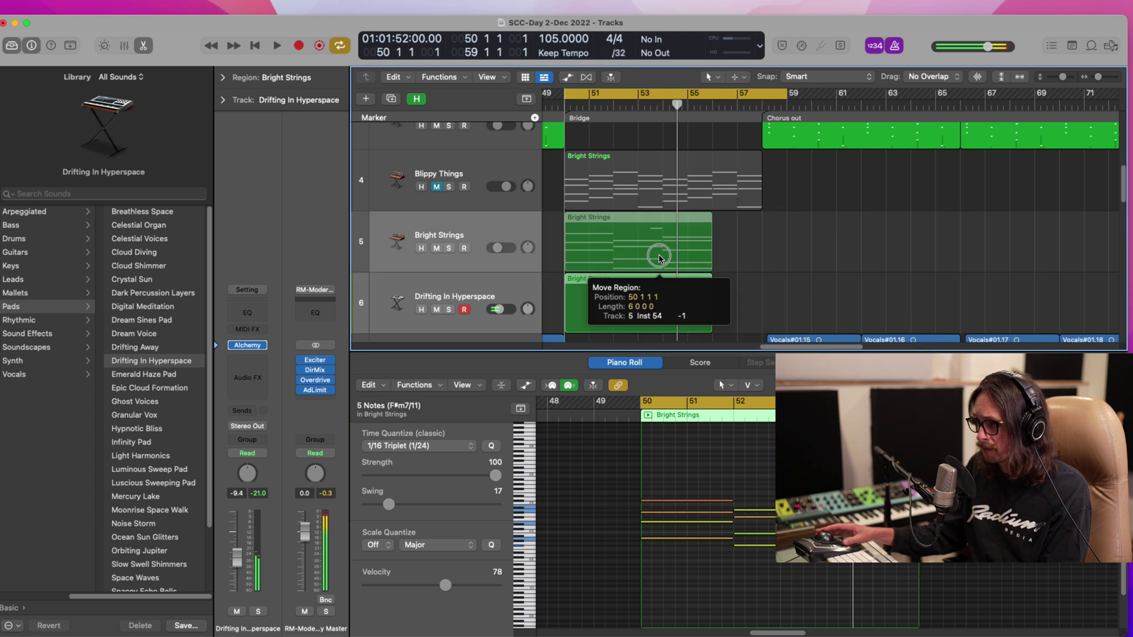
pyautogui.press('space')
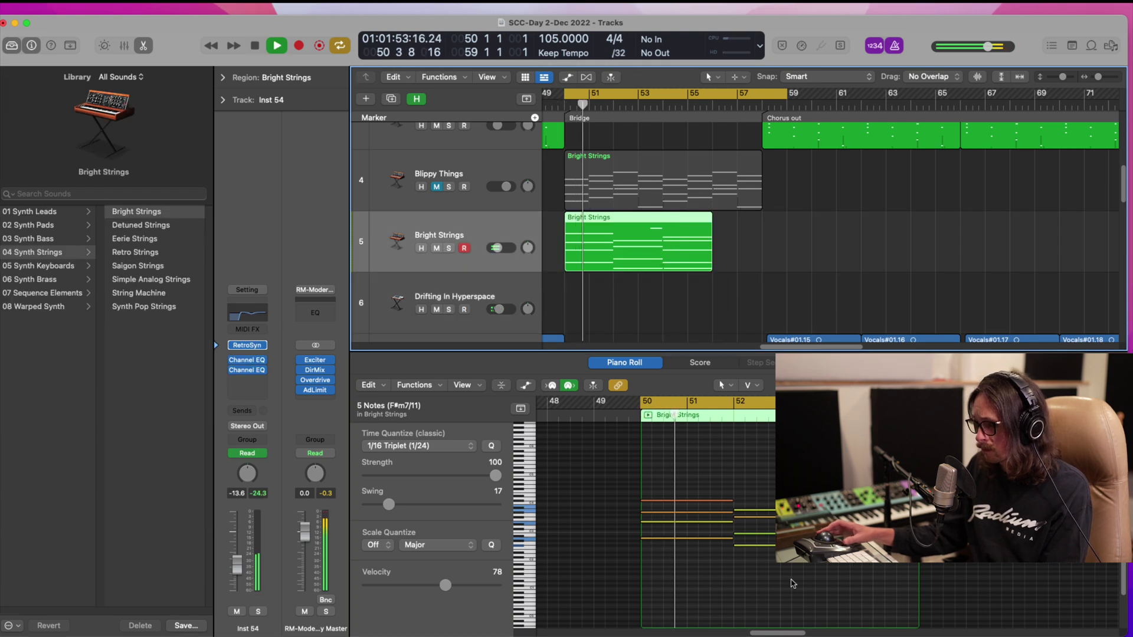
pyautogui.keyDown('alt'); pyautogui.click(626, 262); pyautogui.keyUp('alt')
pyautogui.moveTo(626, 262); pyautogui.dragTo(626, 324)
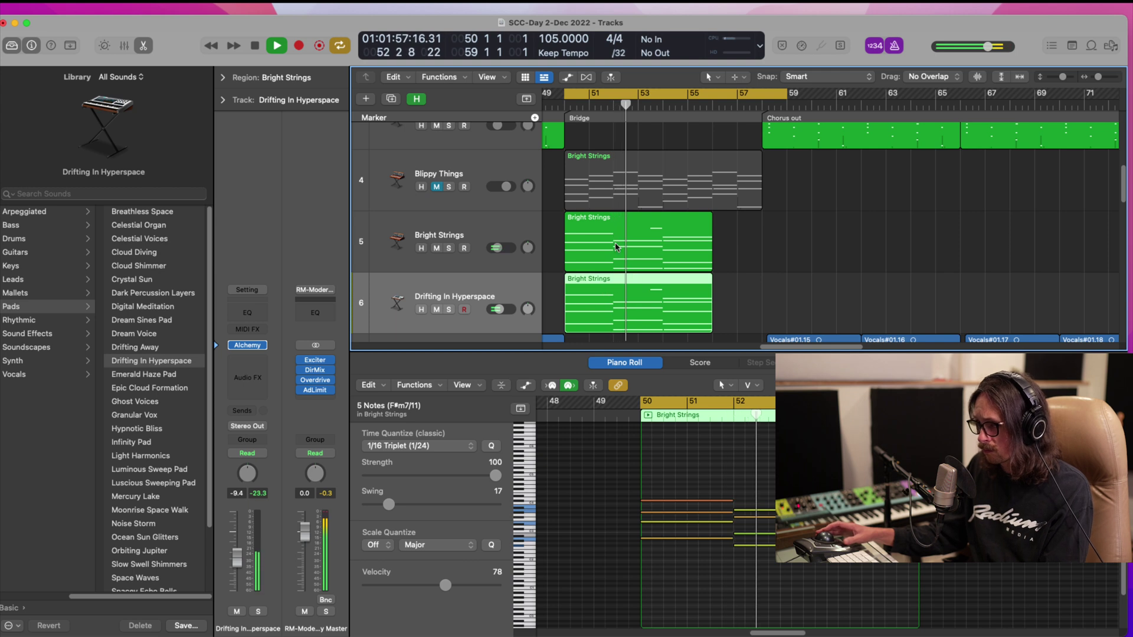
# - Duplicate the Bright Strings track 5 and move its bridge chord region onto the new track below
pyautogui.keyDown('ctrl'); pyautogui.keyDown('alt'); pyautogui.click(707, 304); pyautogui.keyUp('alt'); pyautogui.keyUp('ctrl')
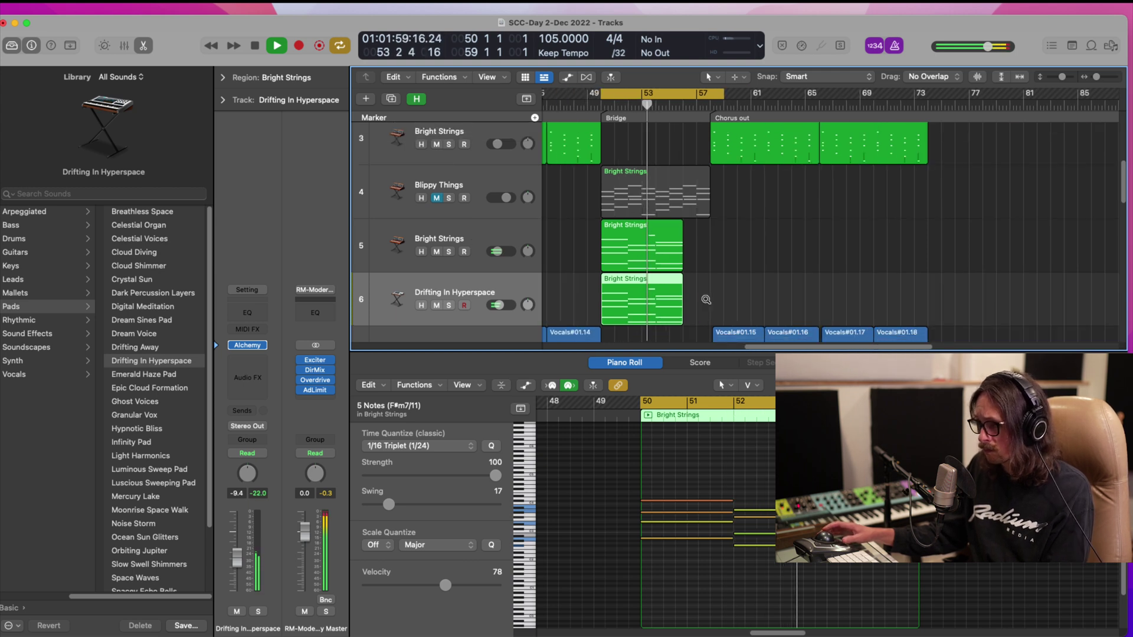
pyautogui.keyDown('ctrl'); pyautogui.keyDown('alt'); pyautogui.click(707, 304); pyautogui.keyUp('alt'); pyautogui.keyUp('ctrl')
pyautogui.click(460, 241)
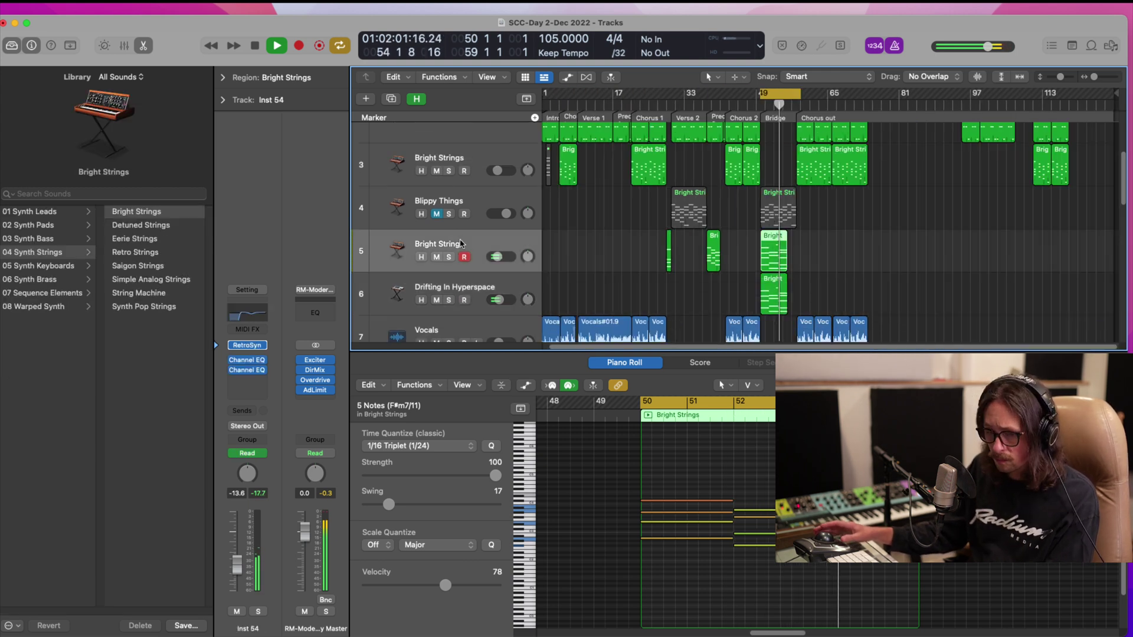
pyautogui.press('super+d')
pyautogui.moveTo(775, 238); pyautogui.dragTo(774, 281)
pyautogui.press('space')
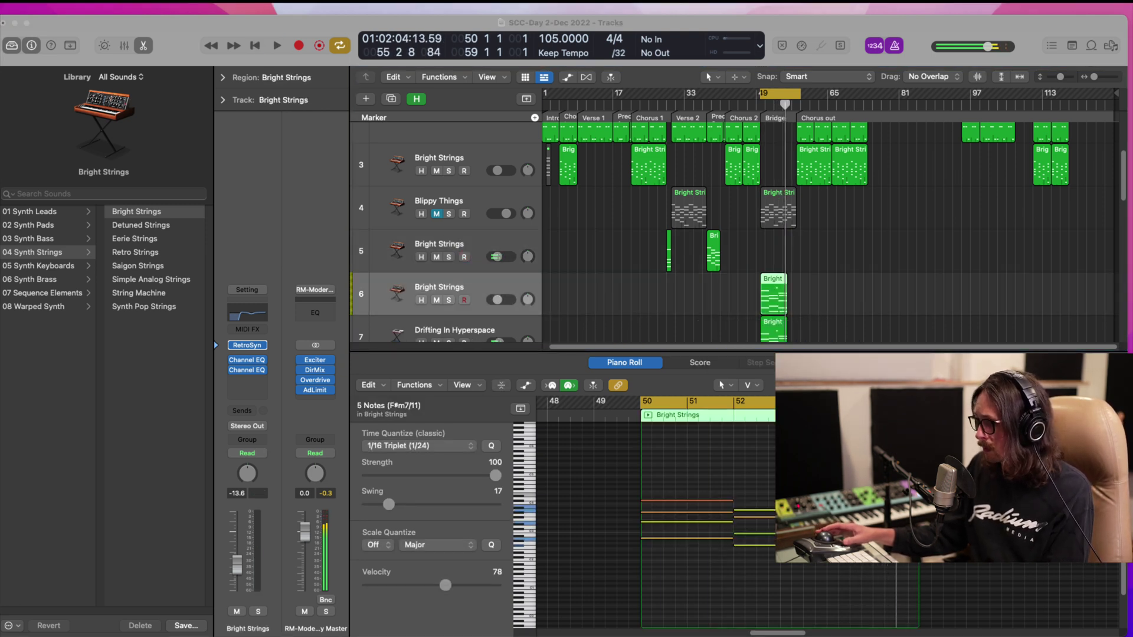
pyautogui.click(732, 276)
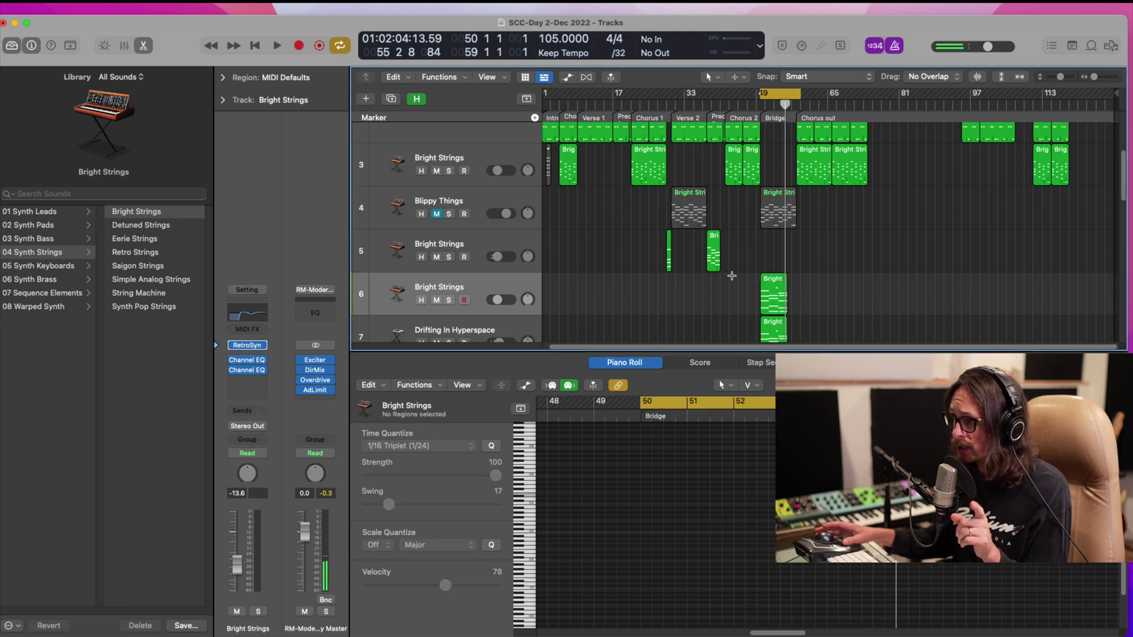
# - Set the Retro Synth LFO rate on the duplicated Bright Strings track to 2 bars and play the bridge
pyautogui.click(249, 346)
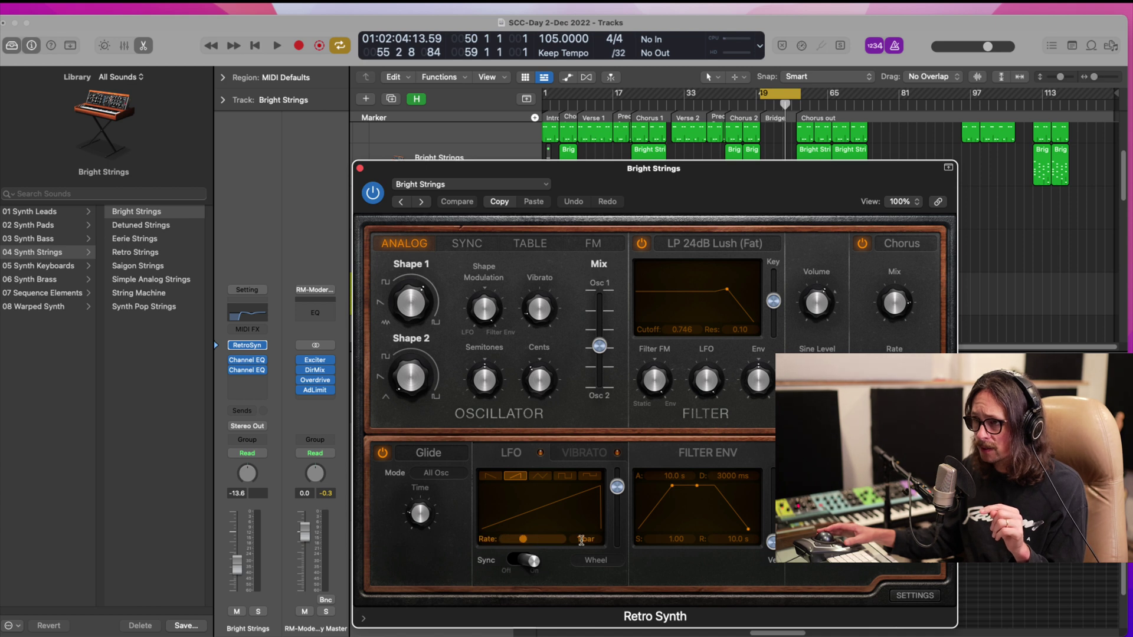
pyautogui.moveTo(536, 539); pyautogui.dragTo(528, 539)
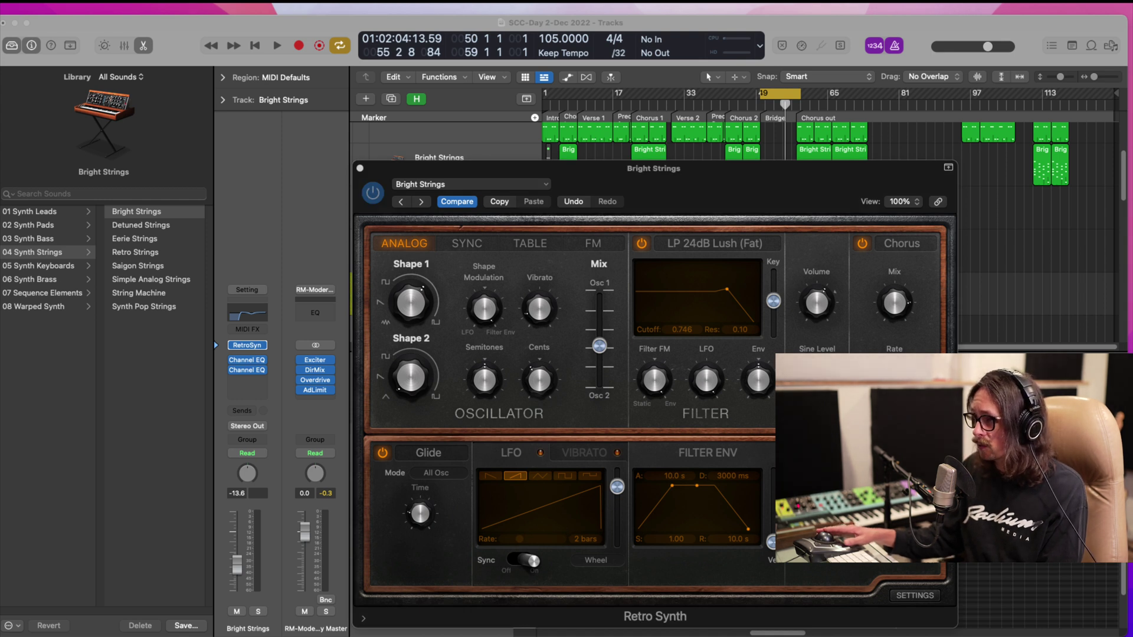
pyautogui.moveTo(896, 292)
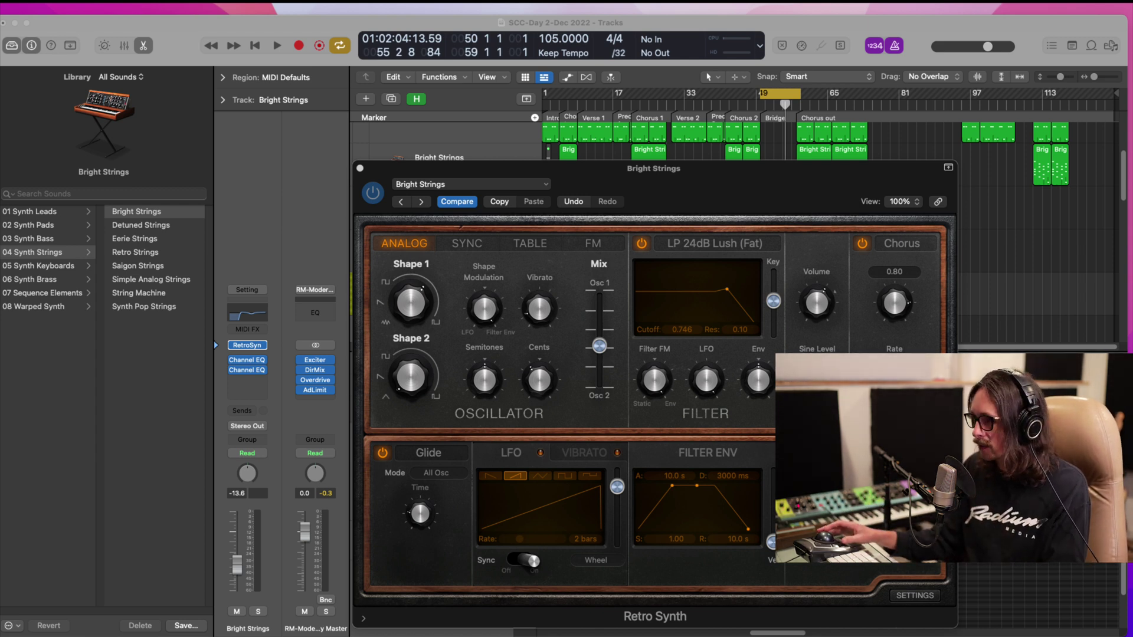
pyautogui.click(436, 158)
pyautogui.press('space')
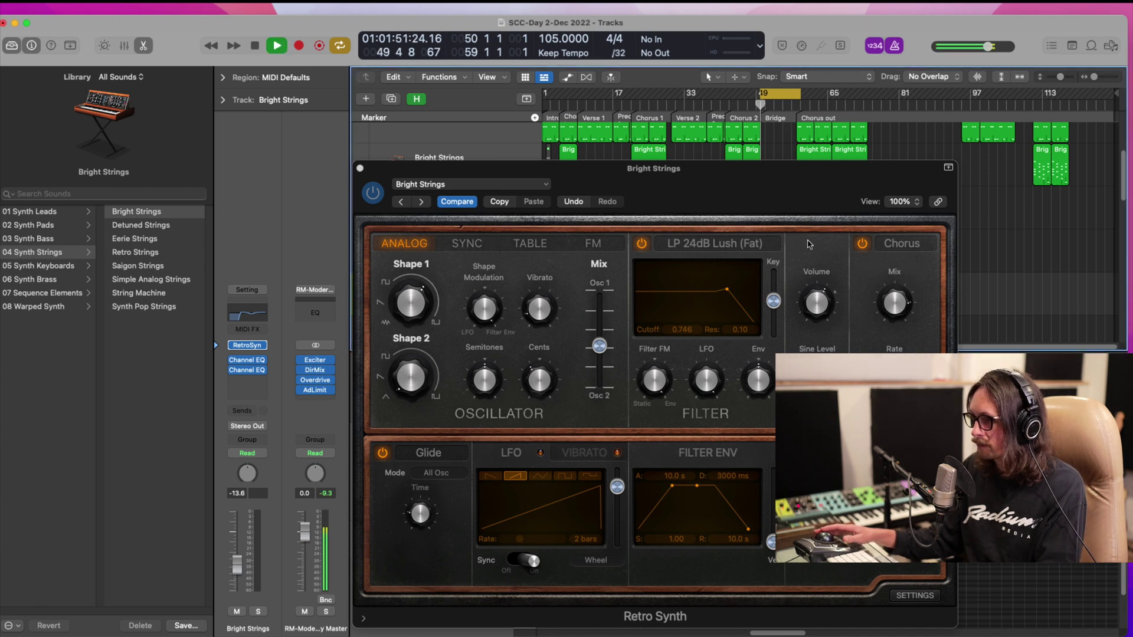
pyautogui.click(360, 169)
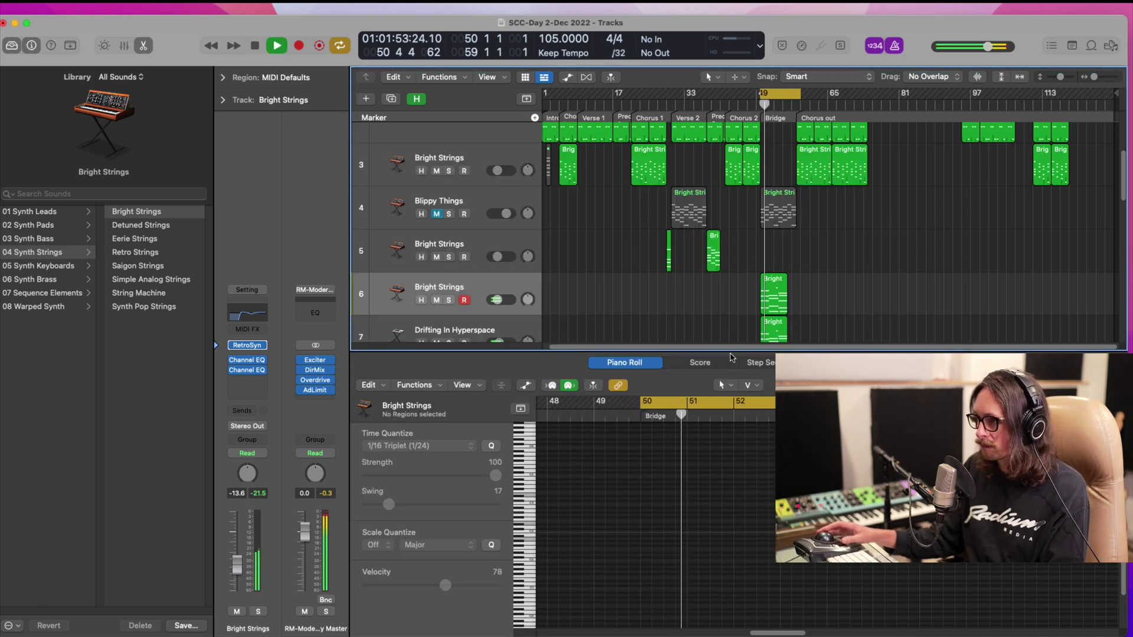
# - Lower the Drifting In Hyperspace track's volume to -10.2 dB during playback and hide the Library
pyautogui.scroll(-3, 629, 242)
pyautogui.click(773, 256)
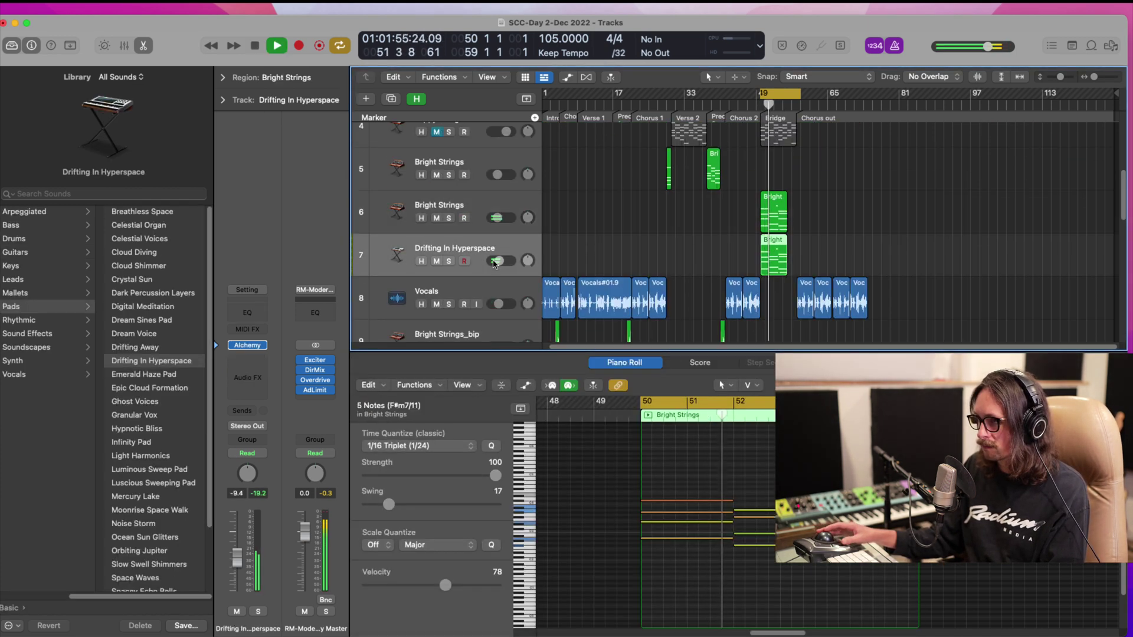
pyautogui.click(12, 46)
pyautogui.moveTo(524, 168); pyautogui.dragTo(643, 330)
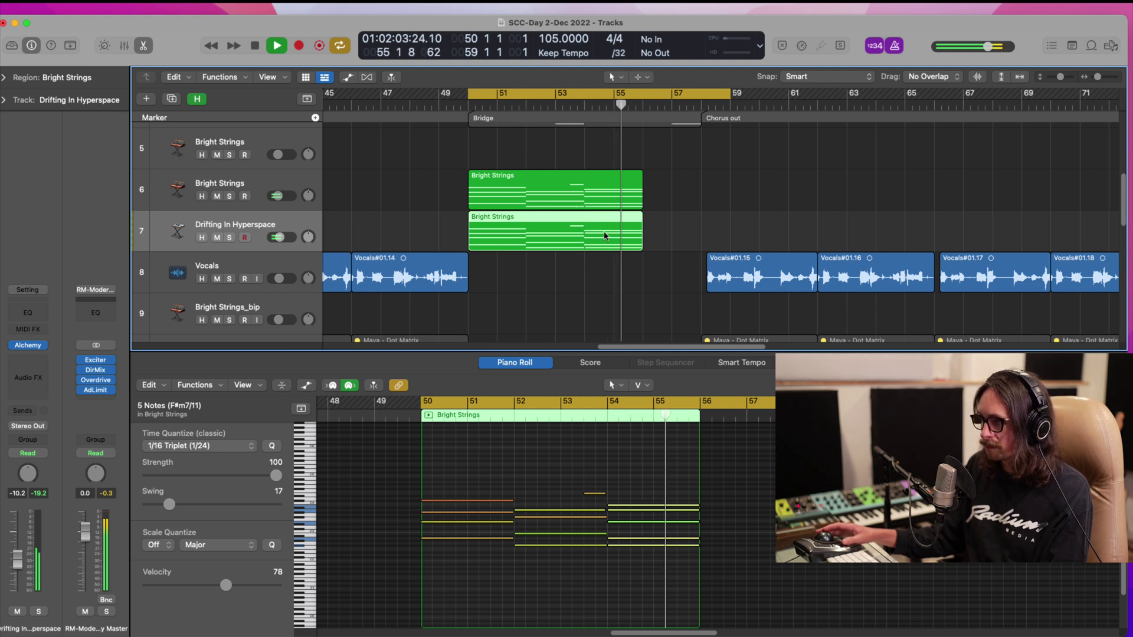
pyautogui.press('space')
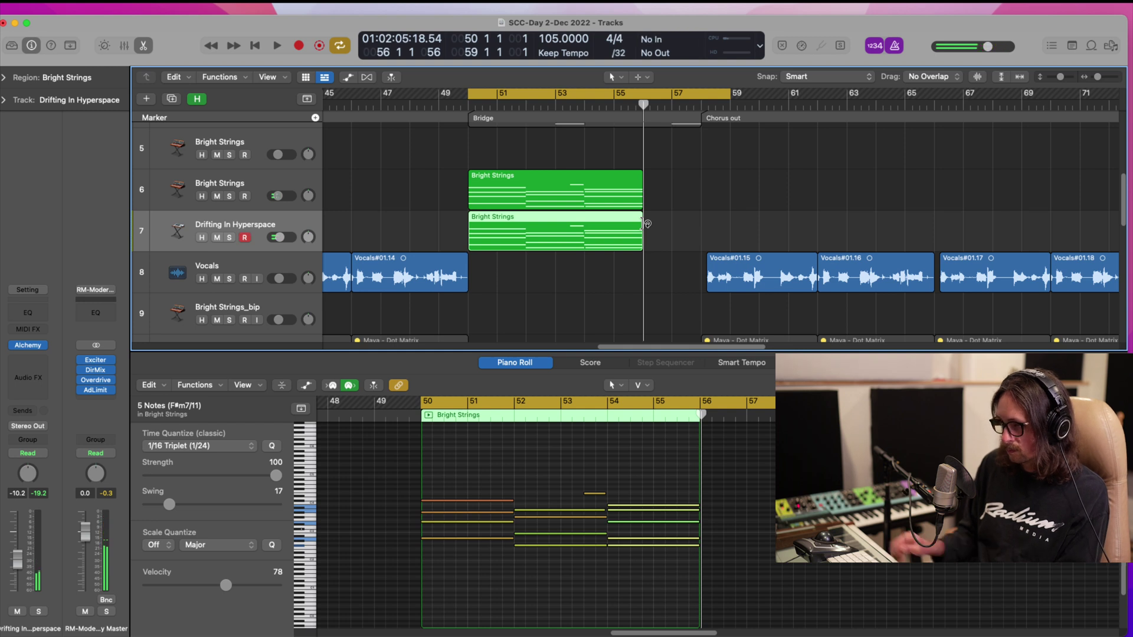
# - Select the duplicated Bright Strings track, play the bridge and look over all tracks around it from Chorus 2 to Chorus out
pyautogui.click(257, 186)
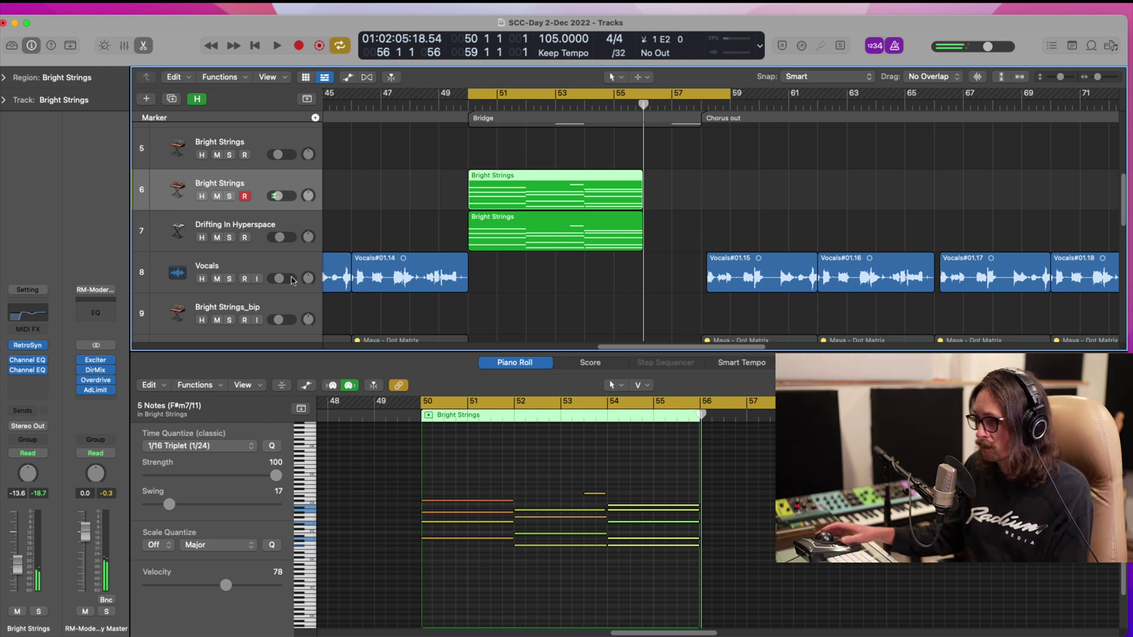
pyautogui.press('z')
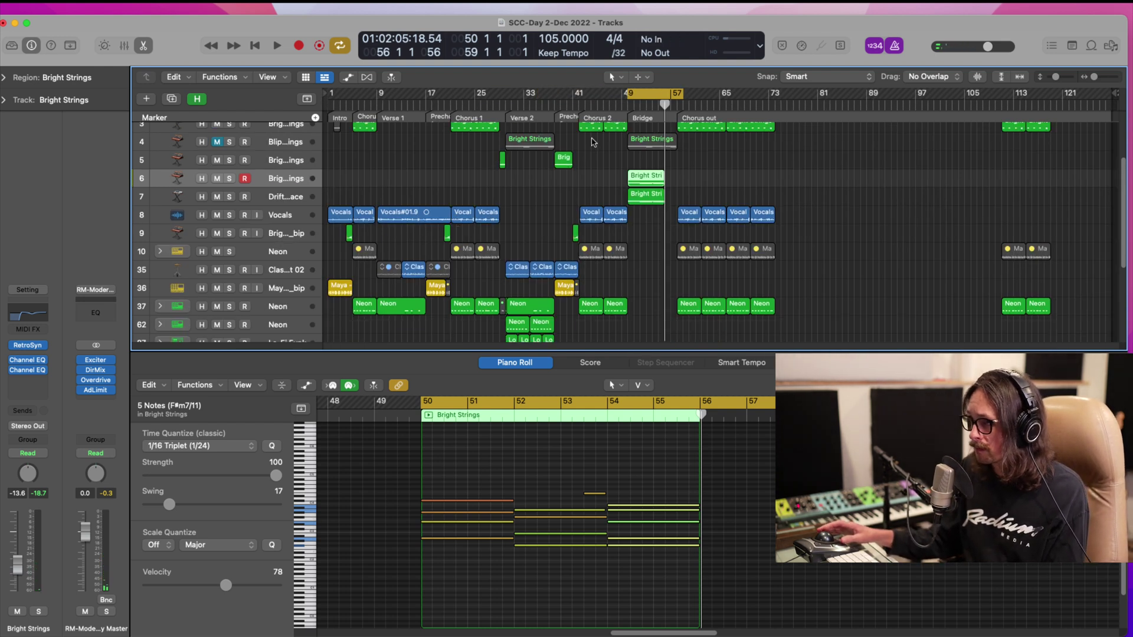
pyautogui.hotkey('shift', 'space')
pyautogui.scroll(1, 575, 136)
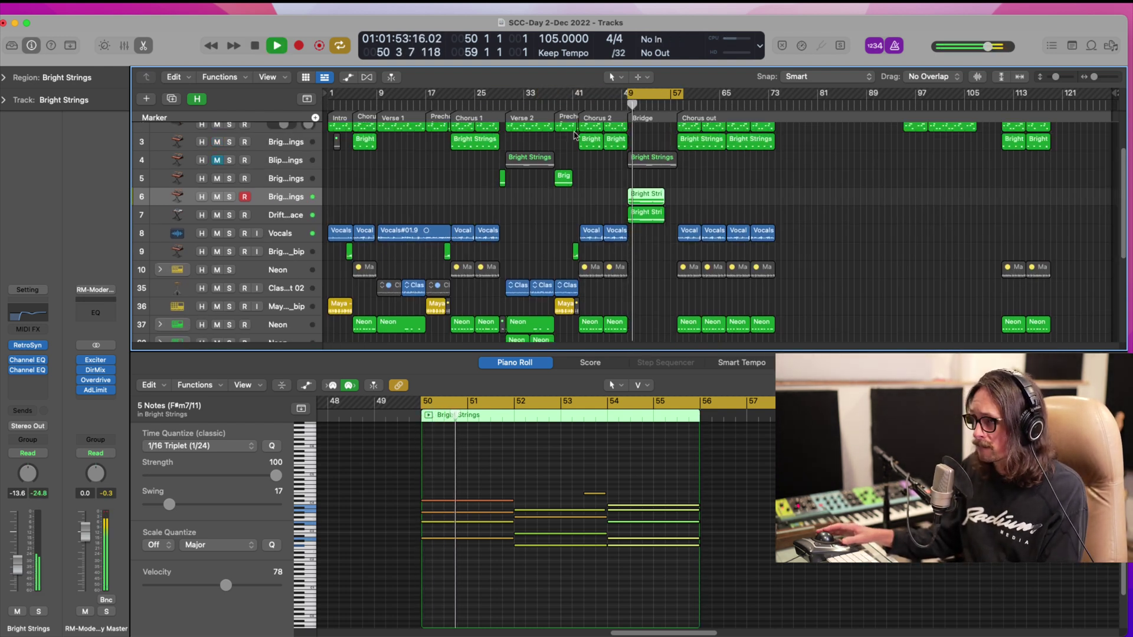
pyautogui.moveTo(536, 189); pyautogui.dragTo(731, 336)
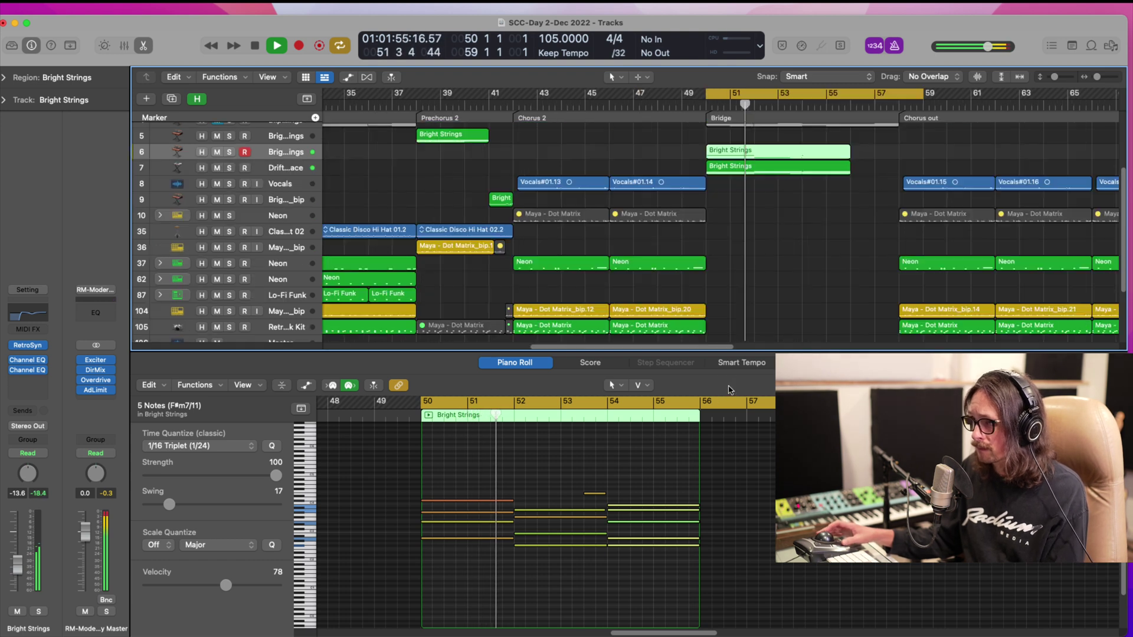
pyautogui.scroll(4, 642, 240)
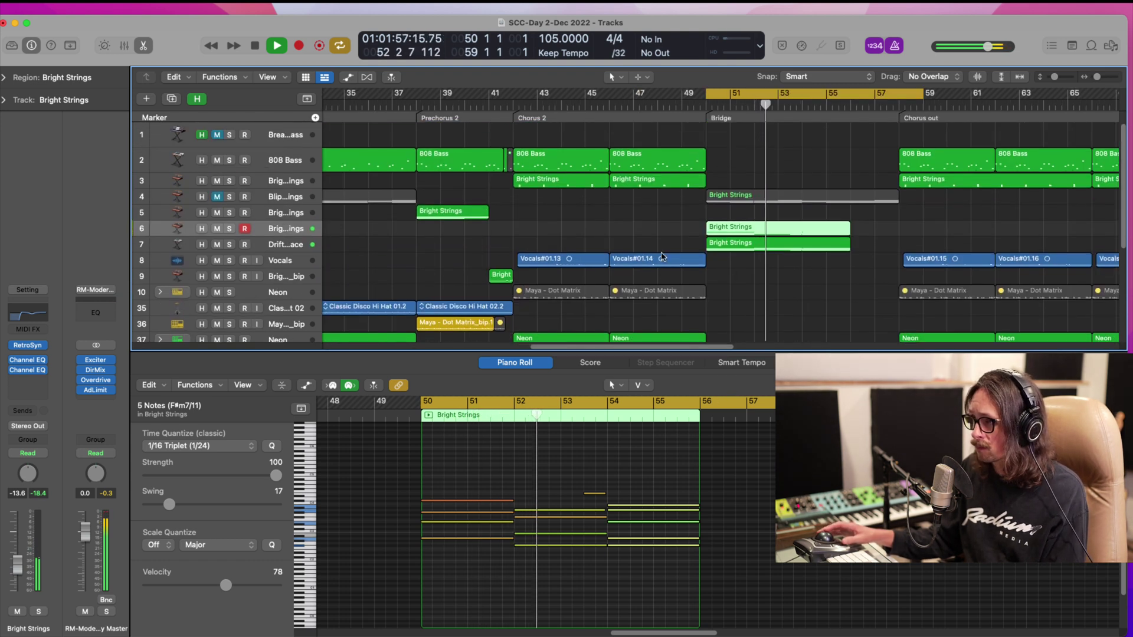
pyautogui.scroll(-5, 503, 207)
pyautogui.scroll(5, 504, 200)
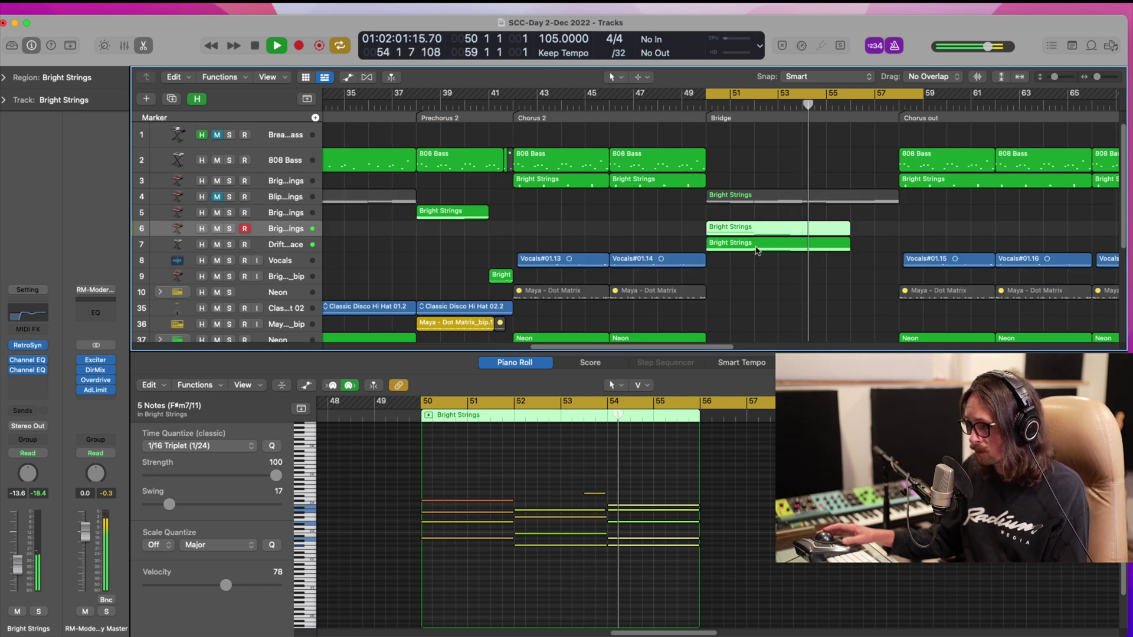
pyautogui.hscroll(2, 674, 254)
pyautogui.hscroll(3, 674, 253)
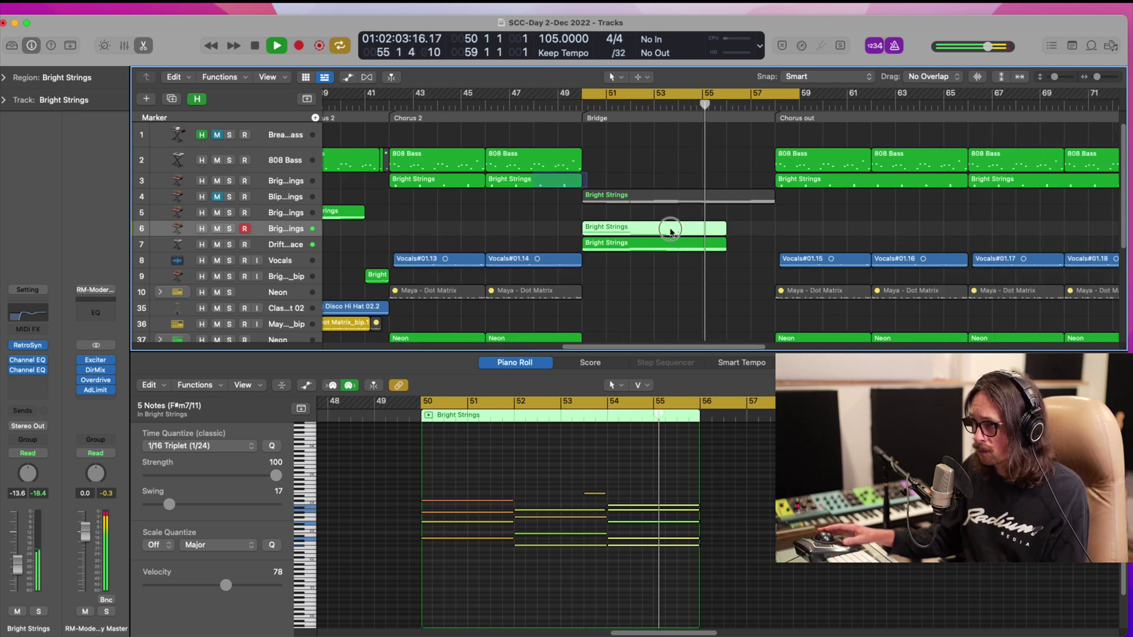
pyautogui.scroll(-5, 827, 295)
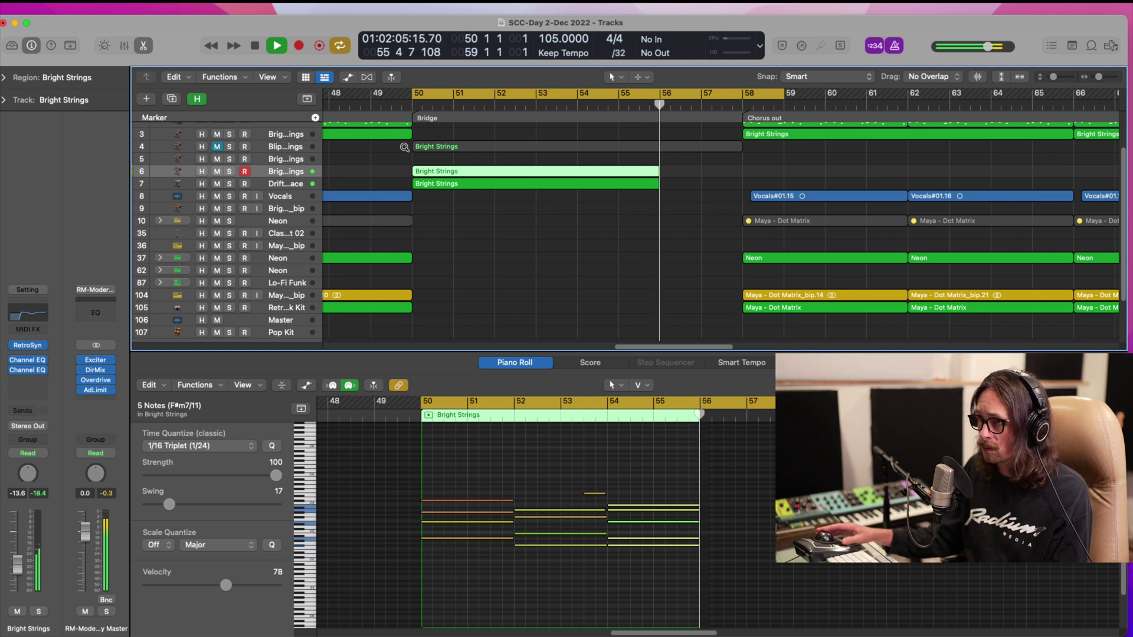
# - Split the muted Blippy Things region at bar 57 and copy its last chord to bar 56 on Bright Strings track 6
pyautogui.moveTo(407, 148); pyautogui.dragTo(753, 239)
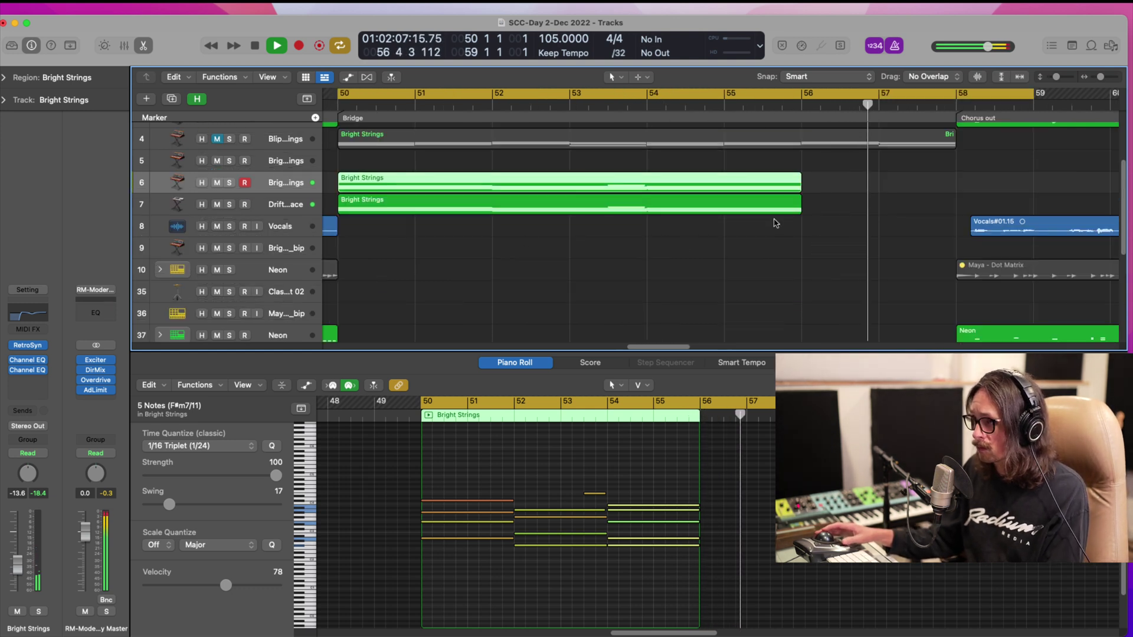
pyautogui.press('space')
pyautogui.keyDown('ctrl'); pyautogui.keyDown('alt'); pyautogui.click(743, 222); pyautogui.keyUp('alt'); pyautogui.keyUp('ctrl')
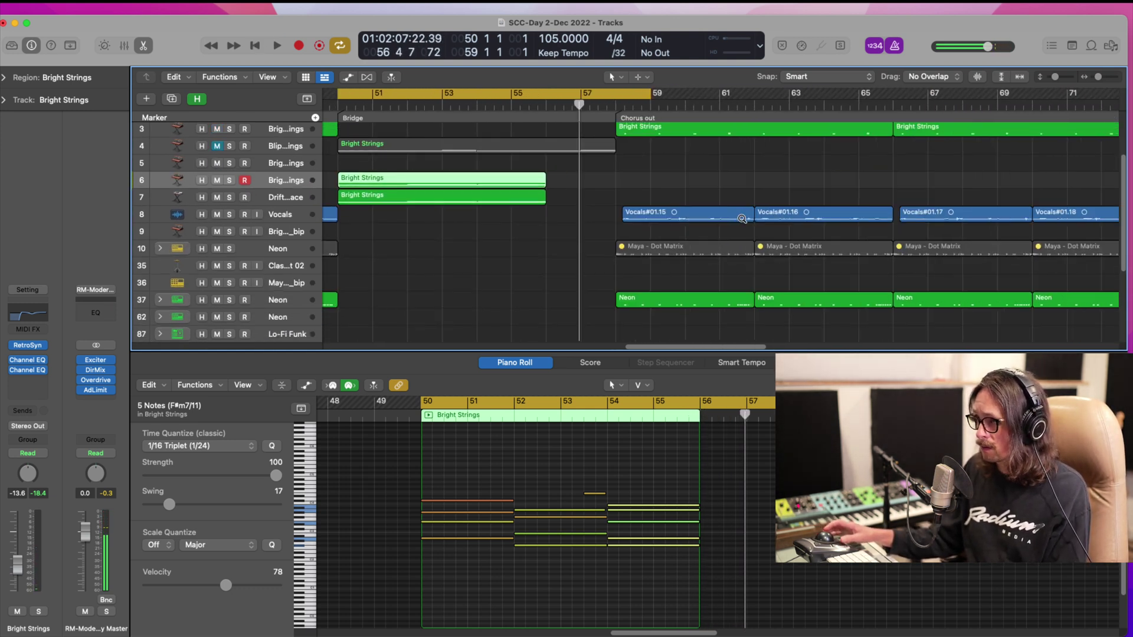
pyautogui.moveTo(536, 142); pyautogui.dragTo(663, 232)
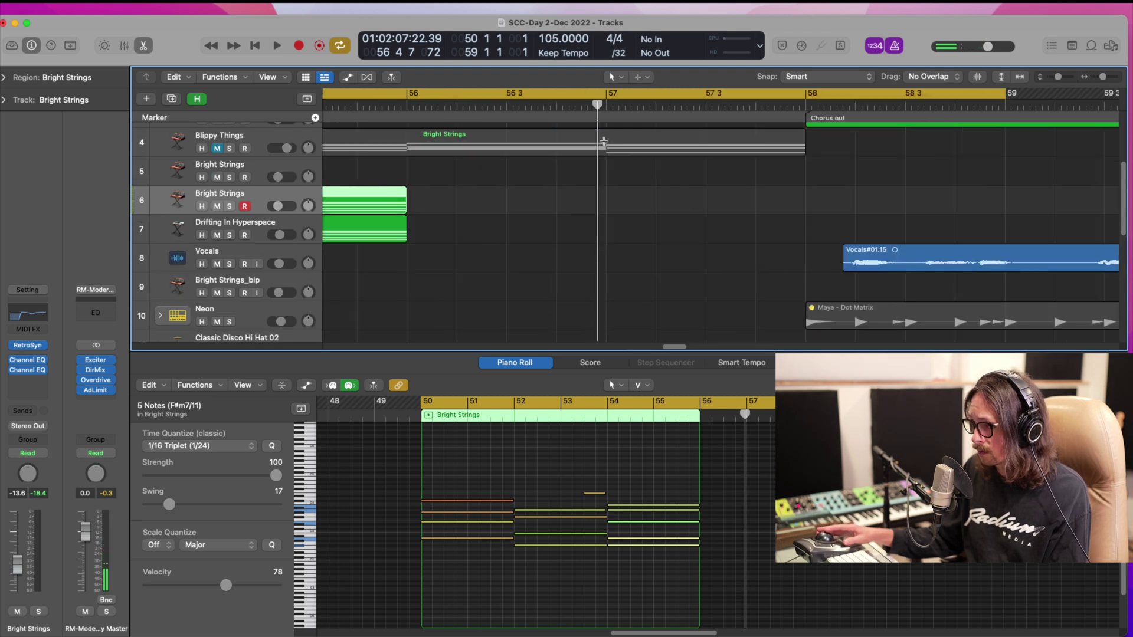
pyautogui.keyDown('super'); pyautogui.doubleClick(604, 141); pyautogui.keyUp('super')
pyautogui.moveTo(649, 144); pyautogui.dragTo(452, 206)
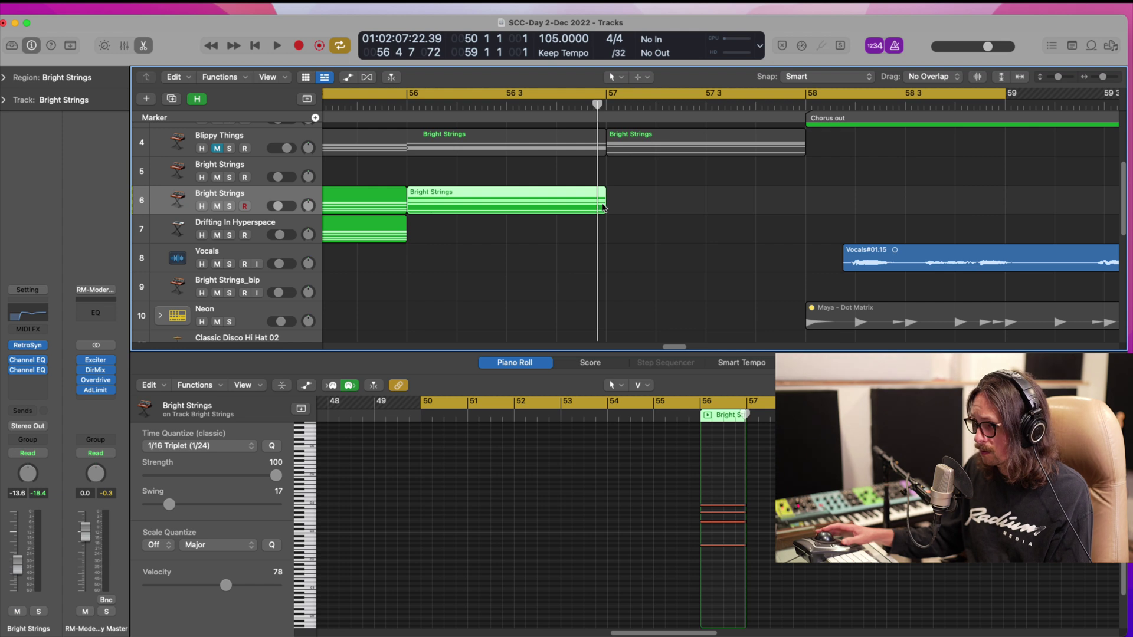
# - Extend the copied Bright Strings region to bar 58 and lengthen its chord notes to fill it
pyautogui.moveTo(603, 206); pyautogui.dragTo(804, 223)
pyautogui.press('e')
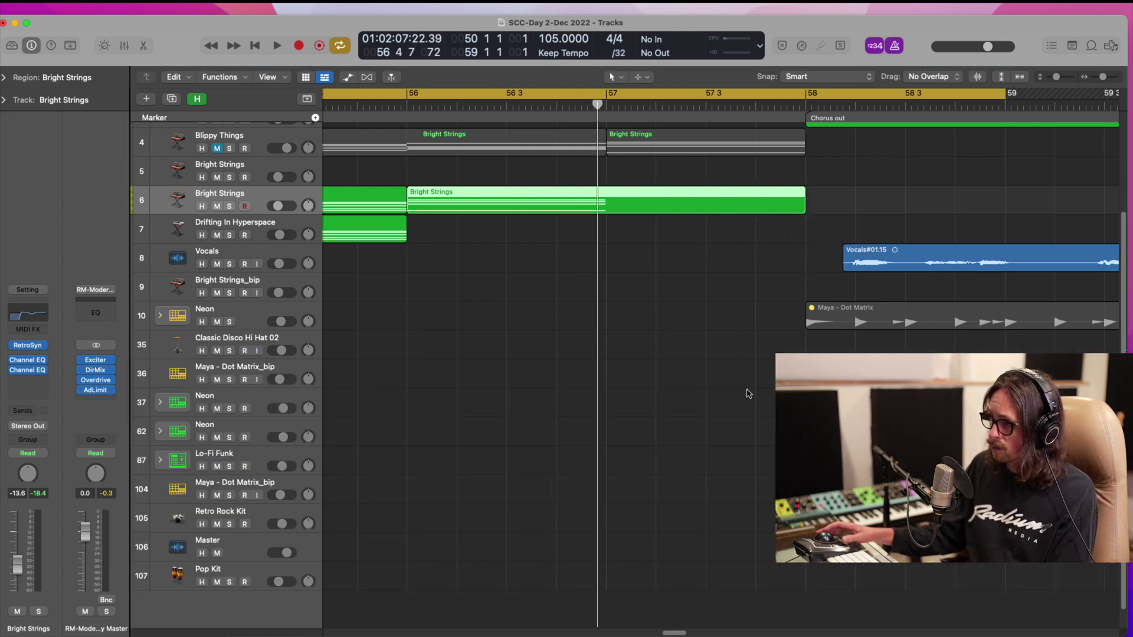
pyautogui.doubleClick(662, 200)
pyautogui.moveTo(658, 471); pyautogui.dragTo(793, 548)
# - Copy the extended chord region onto the Drifting In Hyperspace track and play the end of the bridge with the editor hidden
pyautogui.moveTo(507, 211); pyautogui.dragTo(506, 240)
pyautogui.press('space')
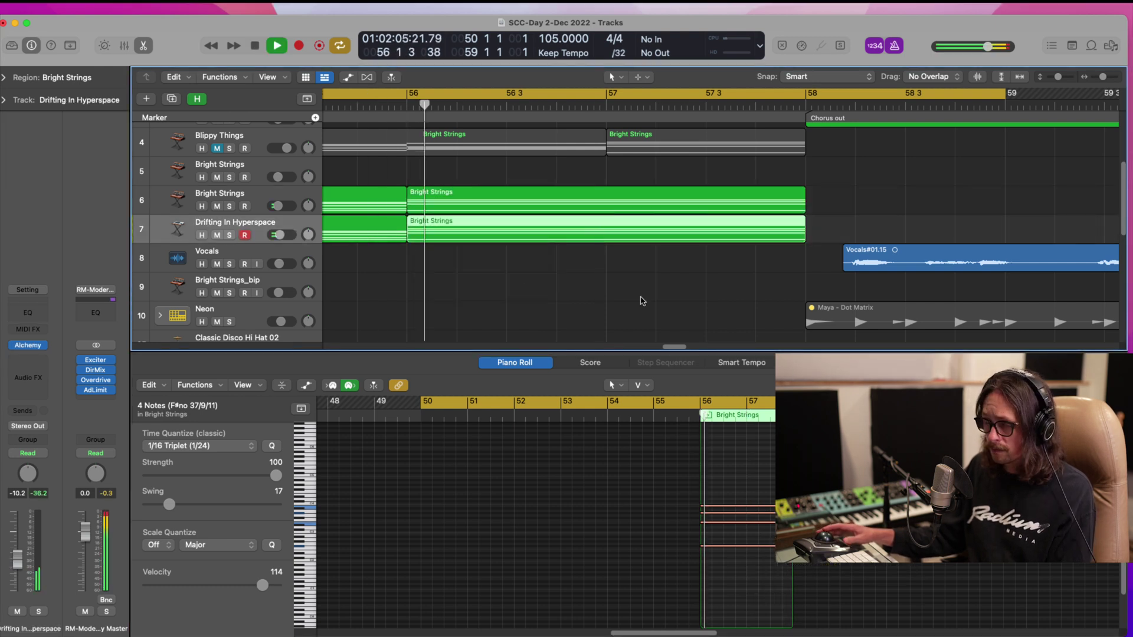
pyautogui.press('e')
pyautogui.keyDown('ctrl'); pyautogui.keyDown('alt'); pyautogui.click(651, 335); pyautogui.keyUp('alt'); pyautogui.keyUp('ctrl')
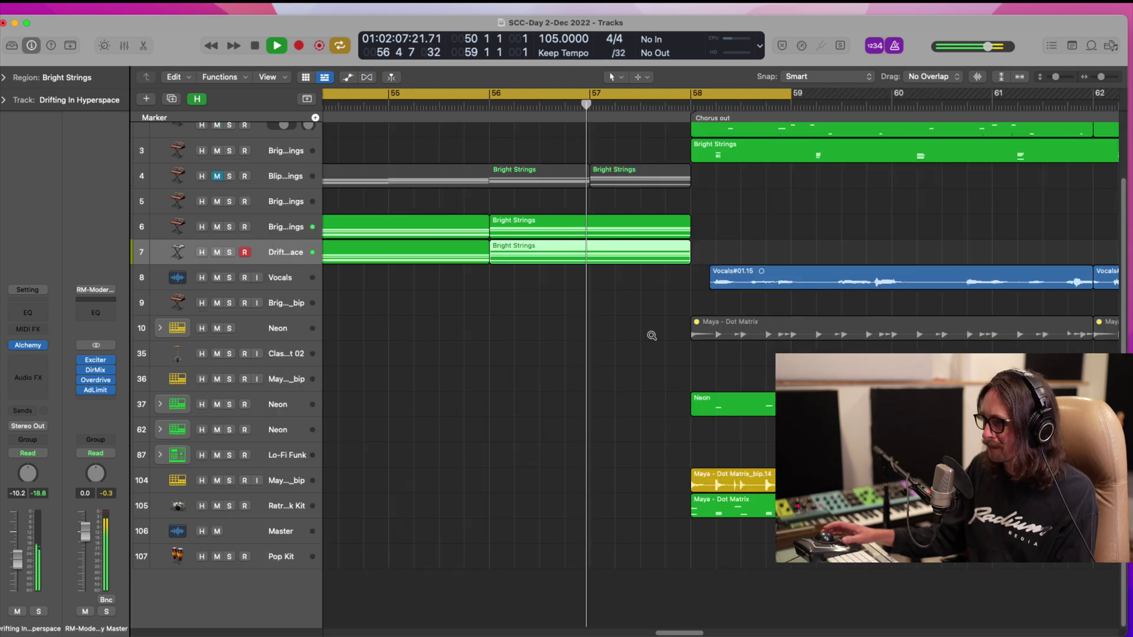
pyautogui.keyDown('ctrl'); pyautogui.keyDown('alt'); pyautogui.click(646, 328); pyautogui.keyUp('alt'); pyautogui.keyUp('ctrl')
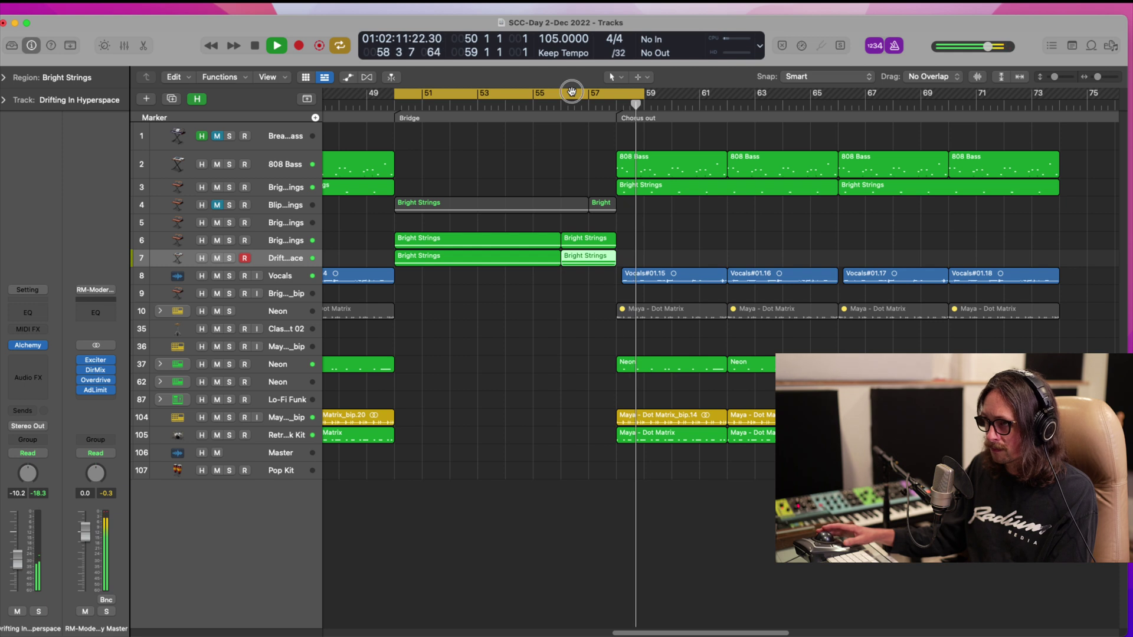
# - Turn off cycle mode and join the two bridge regions on both Bright Strings track 6 and Drifting In Hyperspace
pyautogui.press('c')
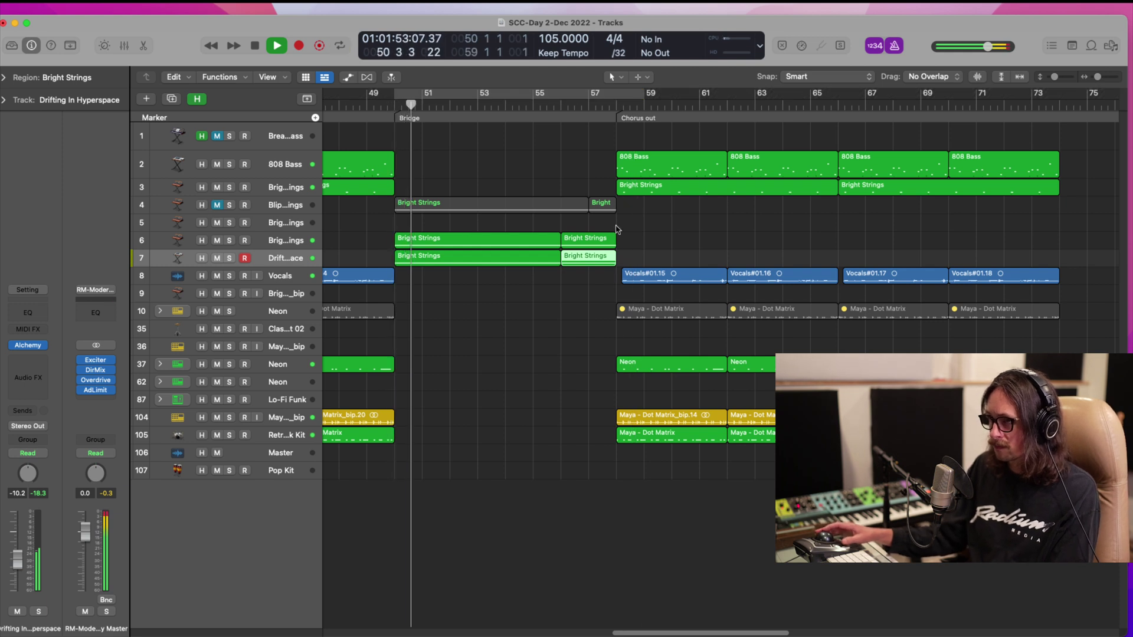
pyautogui.click(637, 239)
pyautogui.moveTo(637, 237); pyautogui.dragTo(541, 240)
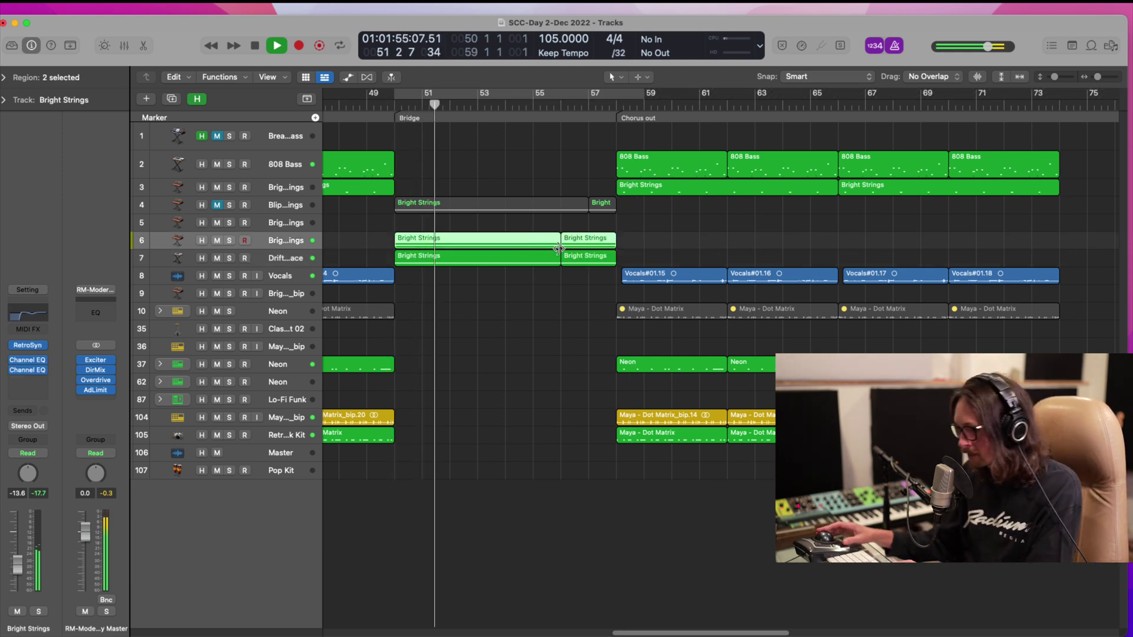
pyautogui.press('super+j')
pyautogui.moveTo(640, 256); pyautogui.dragTo(541, 260)
pyautogui.press('super+j')
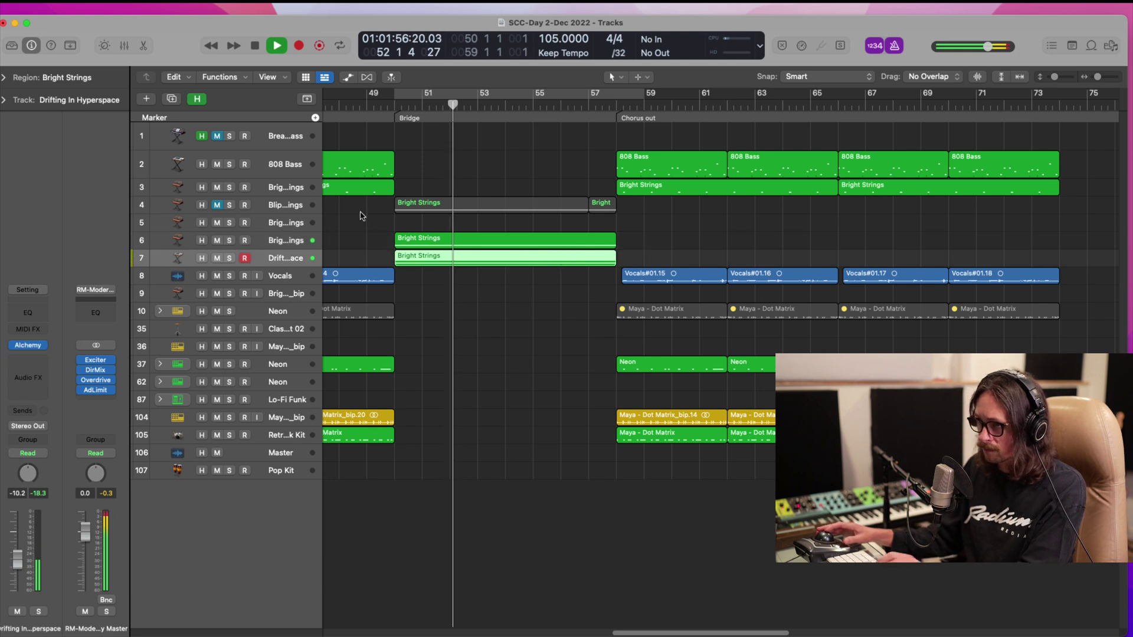
# - Lower the Retro Synth filter cutoff on Bright Strings track 6 to 0.464 with resonance 0.10 during playback
pyautogui.click(278, 242)
pyautogui.click(28, 348)
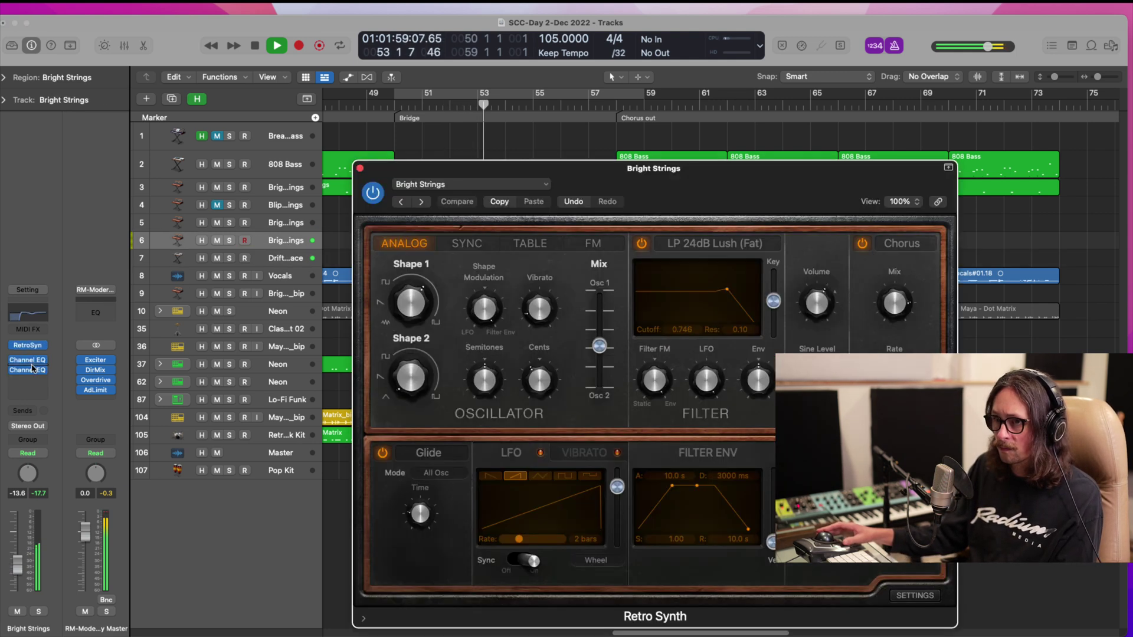
pyautogui.moveTo(723, 294); pyautogui.dragTo(726, 296)
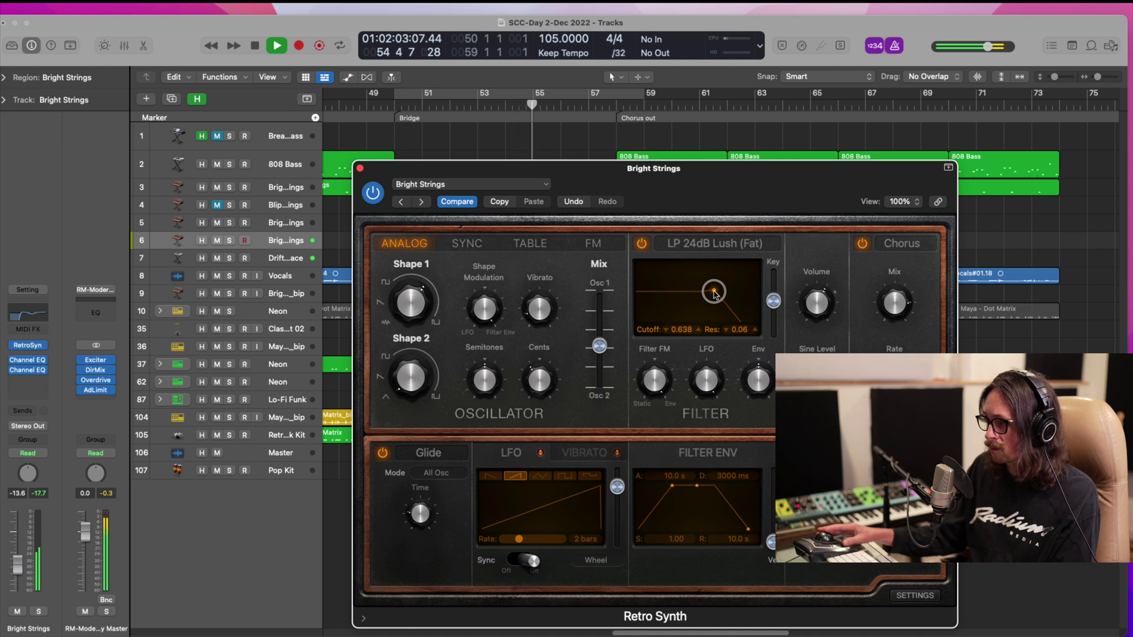
pyautogui.moveTo(703, 293); pyautogui.dragTo(697, 293)
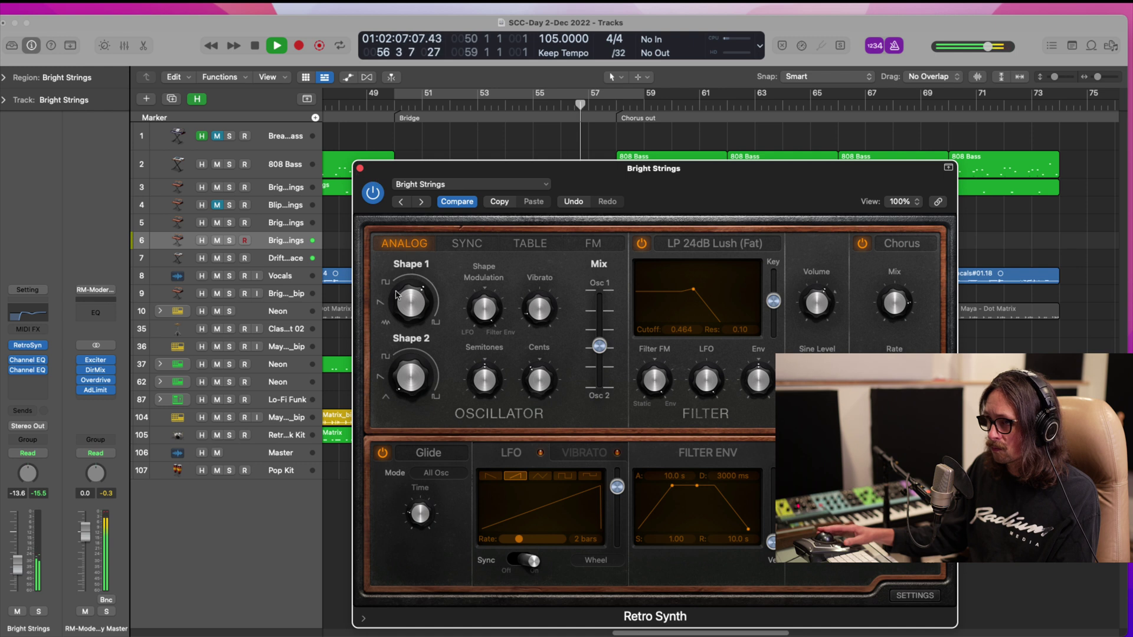
pyautogui.click(360, 170)
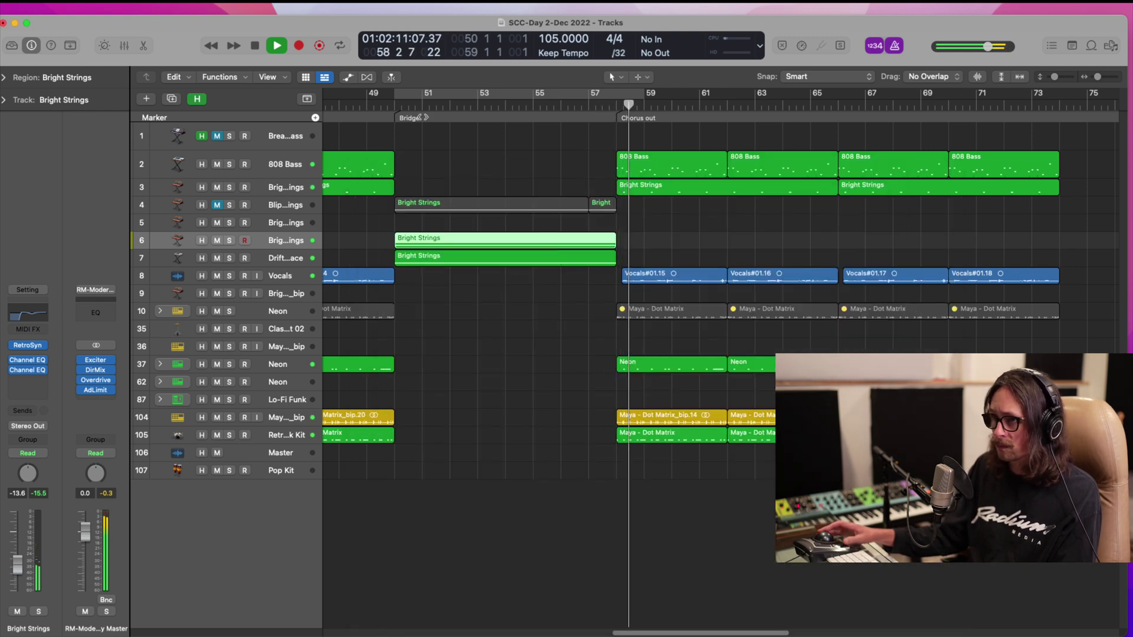
# - Play into the bridge, copy a Chorus 2 Maya - Dot Matrix_bip loop to bar 50, and repeat it to bar 58 with cycle on
pyautogui.click(366, 102)
pyautogui.scroll(-2, 524, 423)
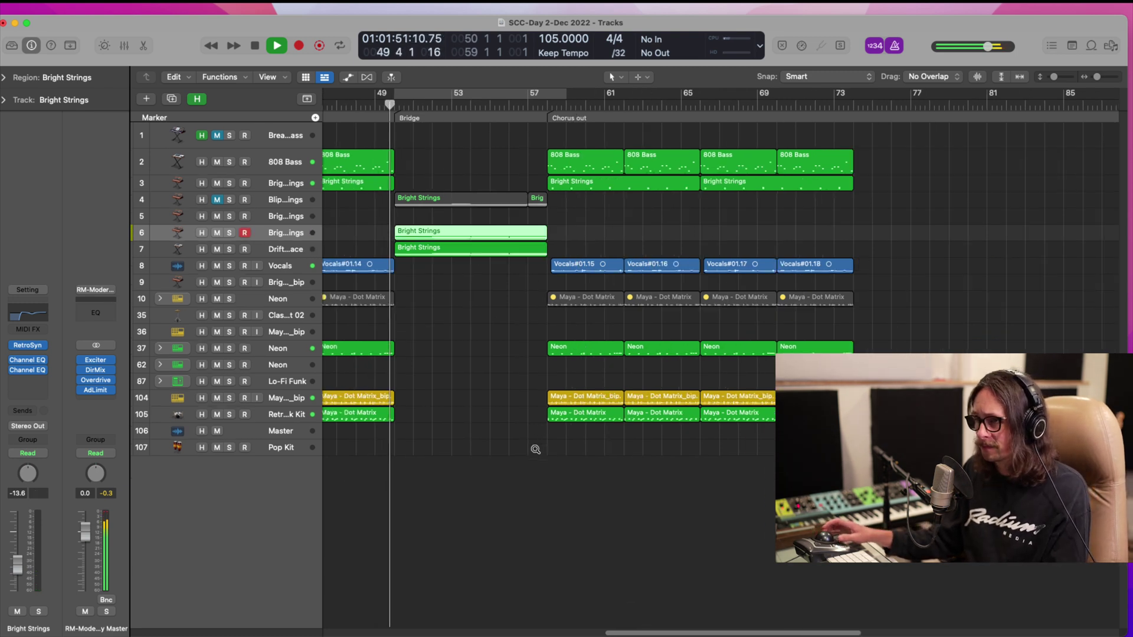
pyautogui.scroll(-2, 524, 423)
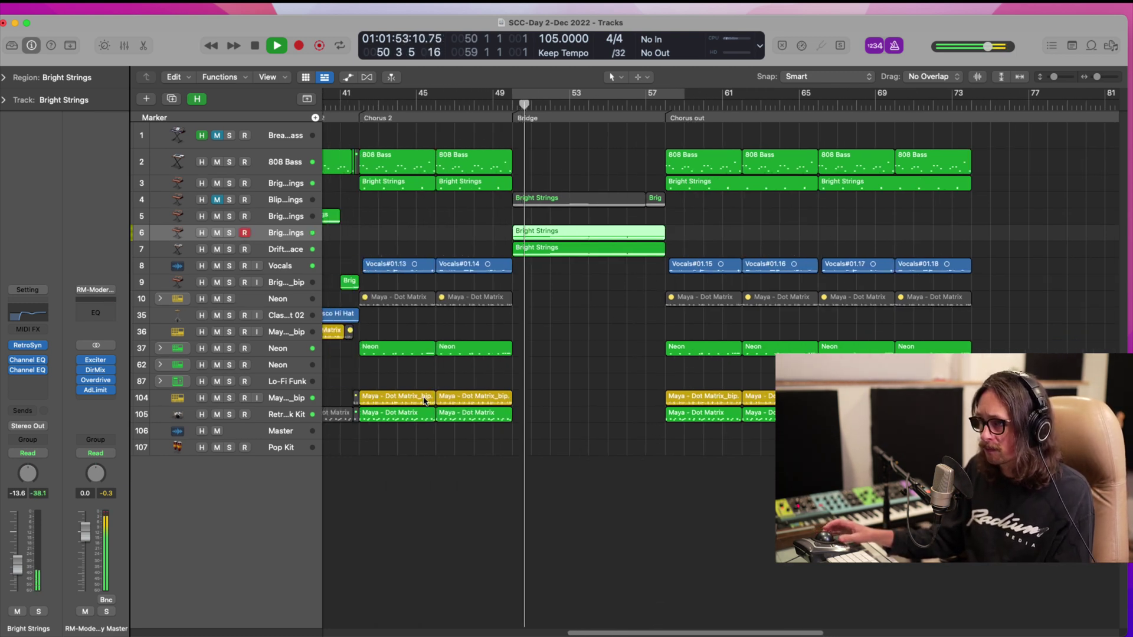
pyautogui.hscroll(-2, 425, 402)
pyautogui.moveTo(393, 402); pyautogui.dragTo(529, 405)
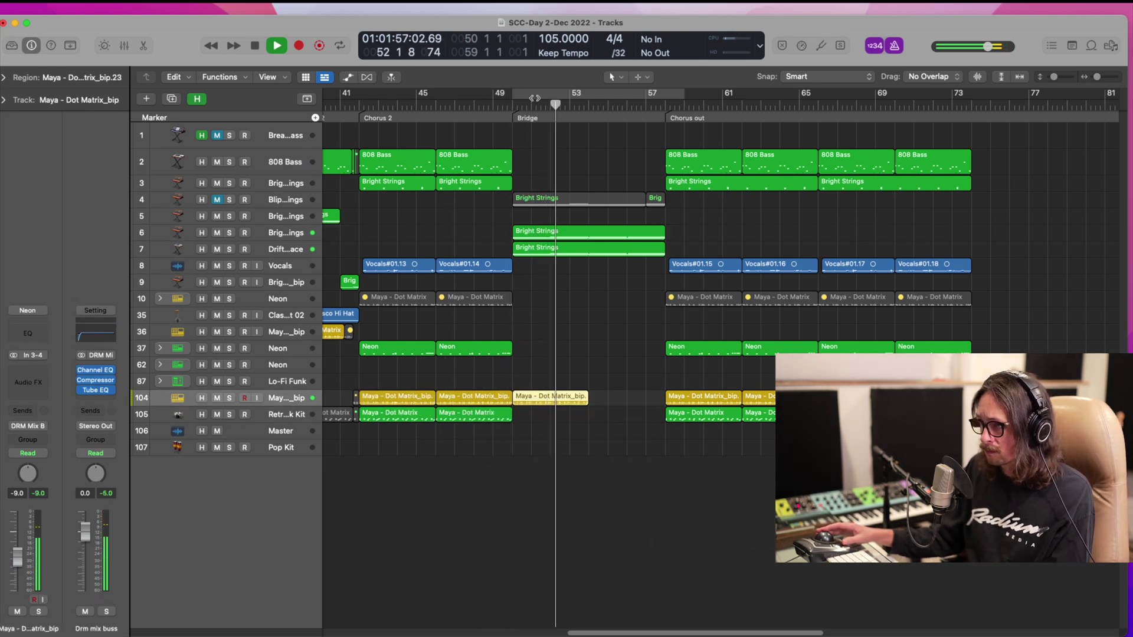
pyautogui.press('c')
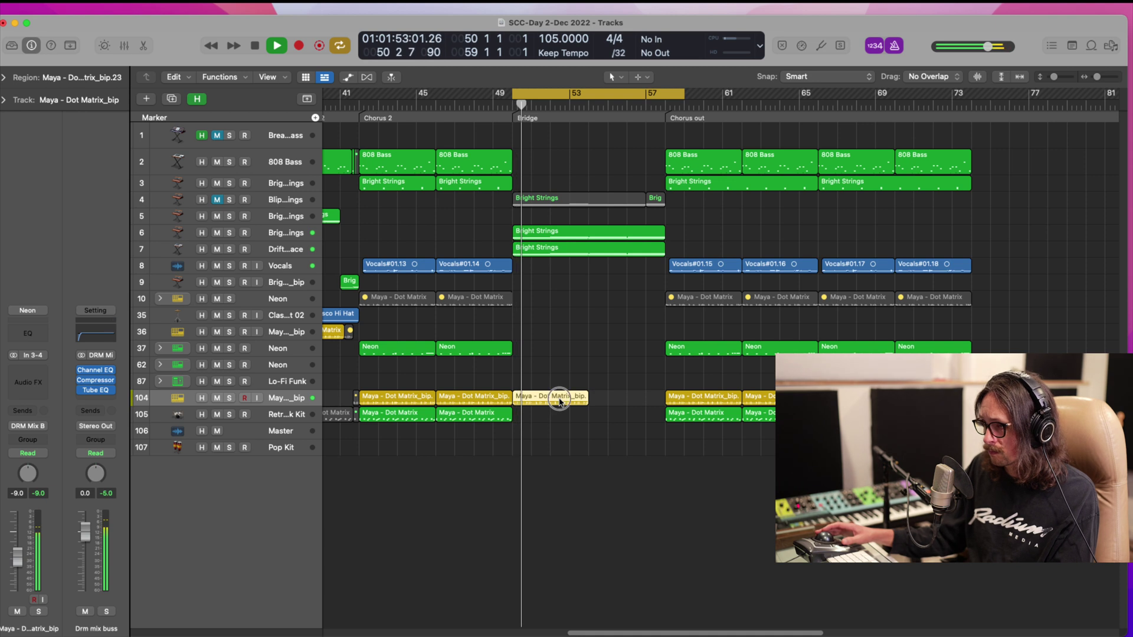
pyautogui.press('super+r')
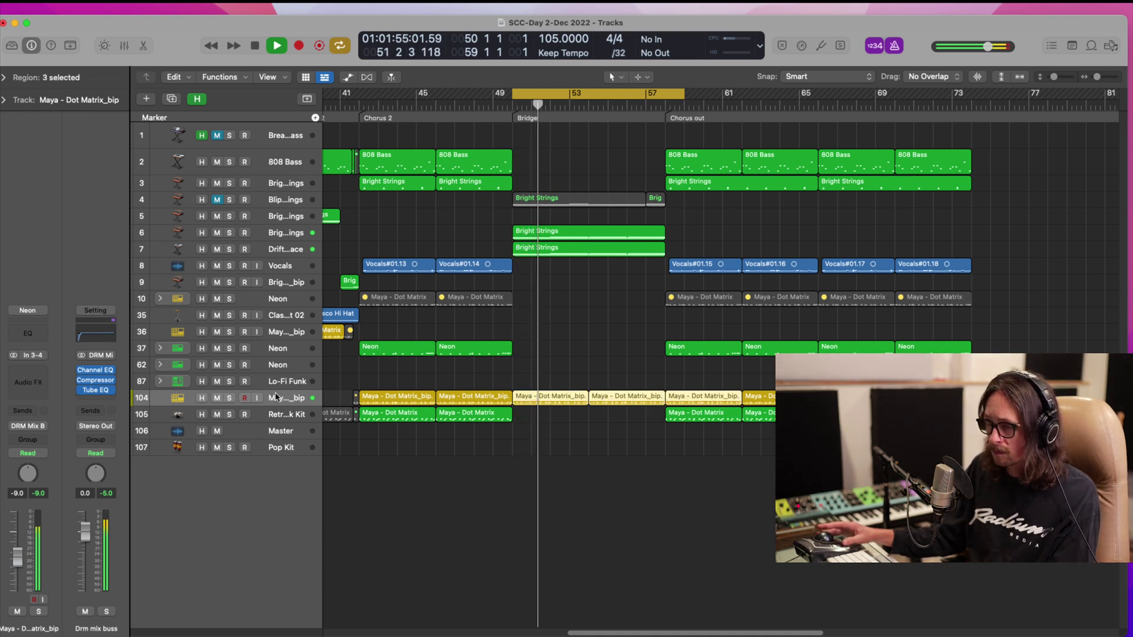
# - Duplicate the Maya - Dot Matrix_bip track, move both bridge loops onto the new track and insert Phat FX on it
pyautogui.press('super+d')
pyautogui.moveTo(638, 412); pyautogui.dragTo(545, 412)
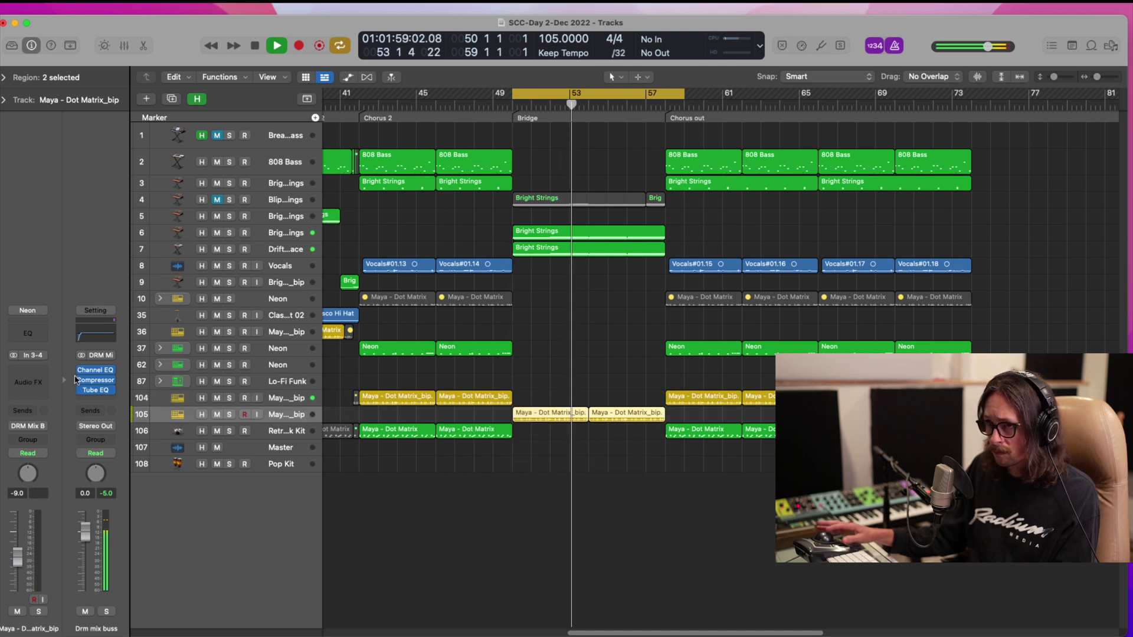
pyautogui.click(28, 372)
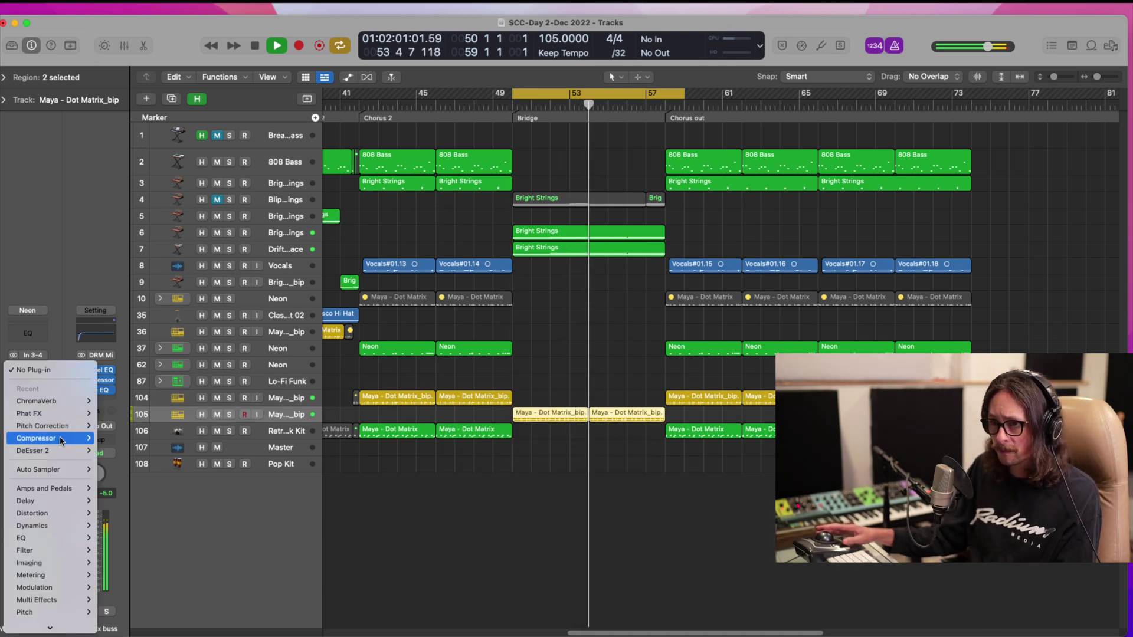
pyautogui.click(60, 415)
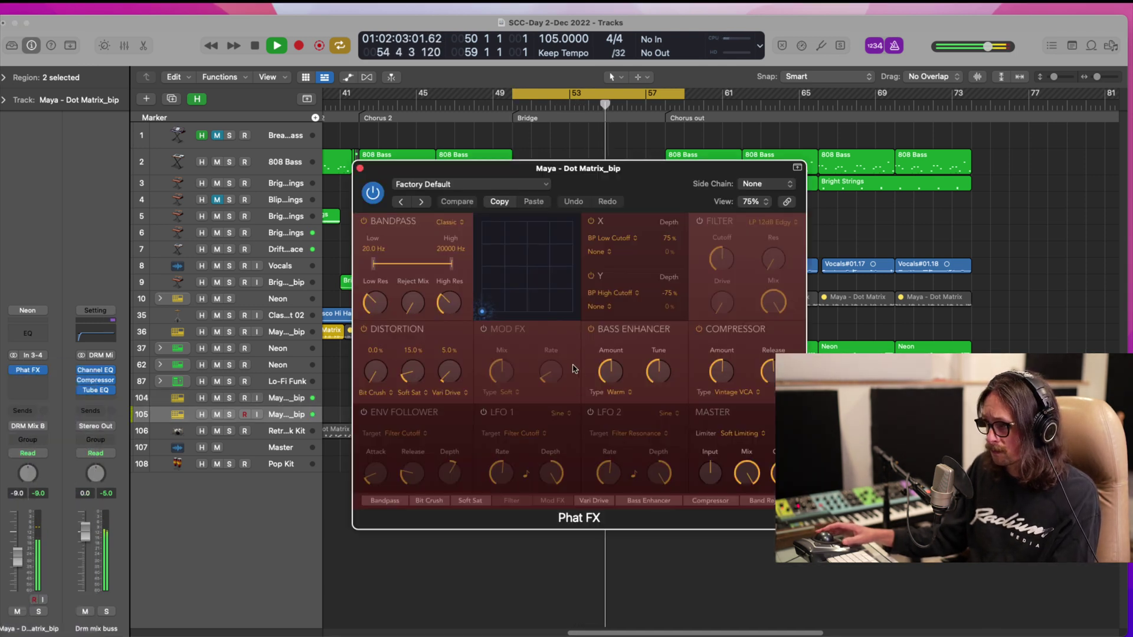
# - Set the Phat FX bandpass to 175 Hz low and 2416 Hz high, with High Res at 30.2% and a raised Reject Mix
pyautogui.moveTo(453, 264); pyautogui.dragTo(431, 283)
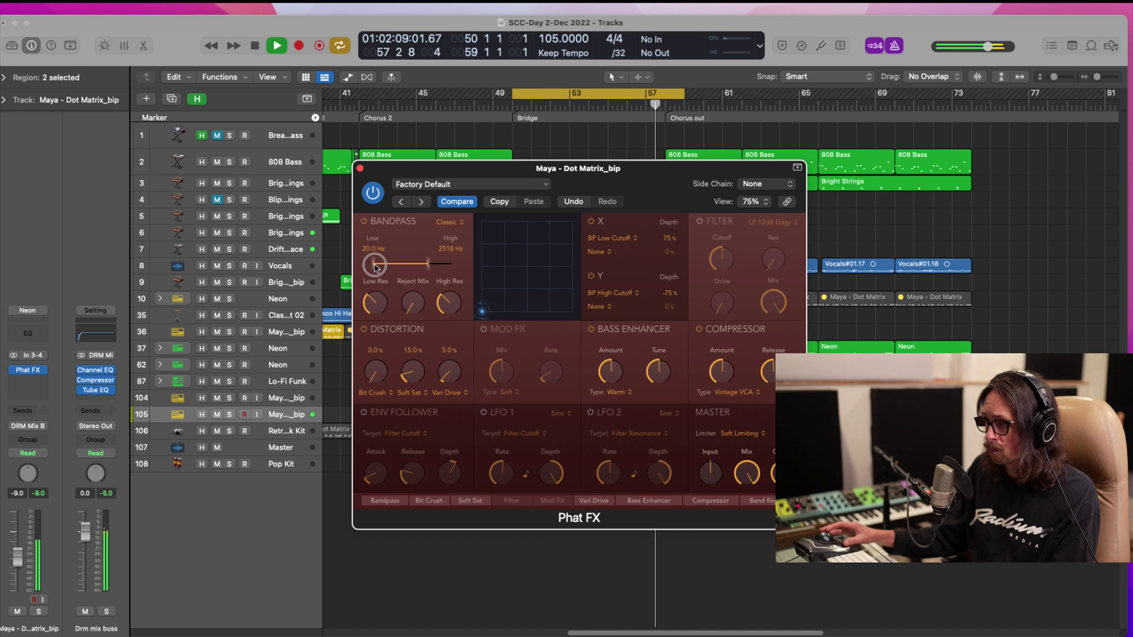
pyautogui.press('space')
pyautogui.moveTo(381, 265); pyautogui.dragTo(396, 256)
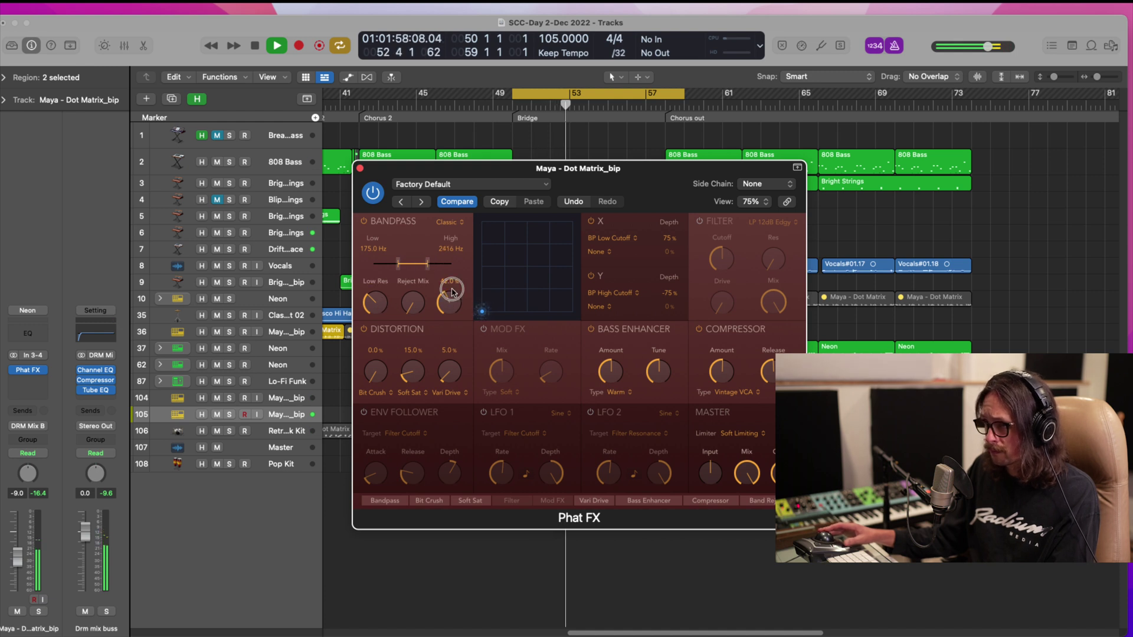
pyautogui.moveTo(452, 290); pyautogui.dragTo(435, 199)
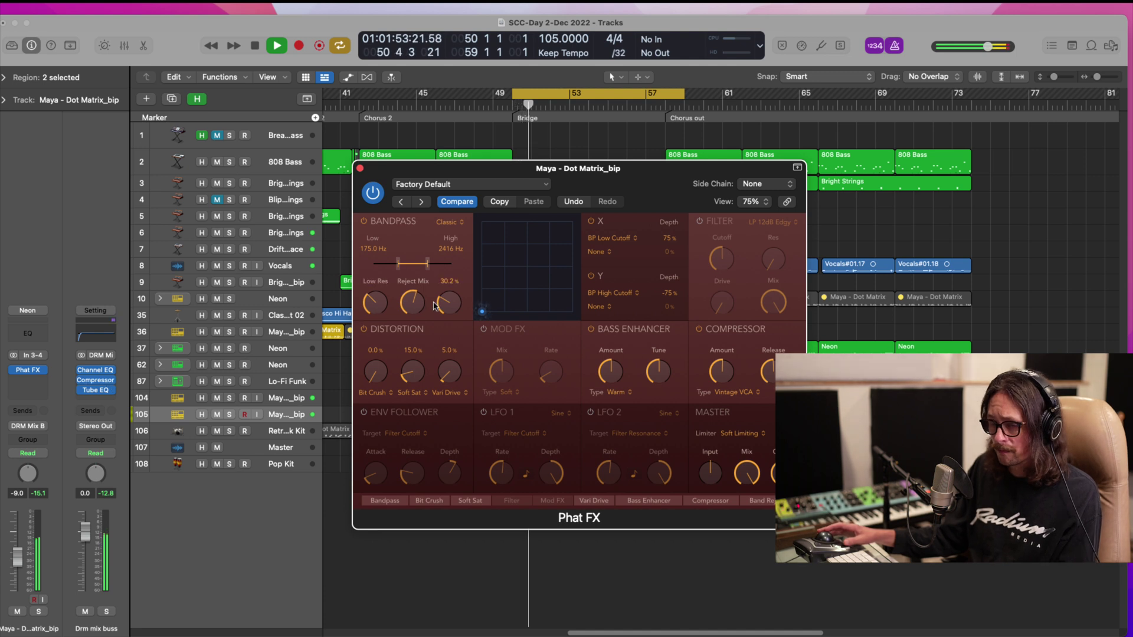
pyautogui.click(359, 169)
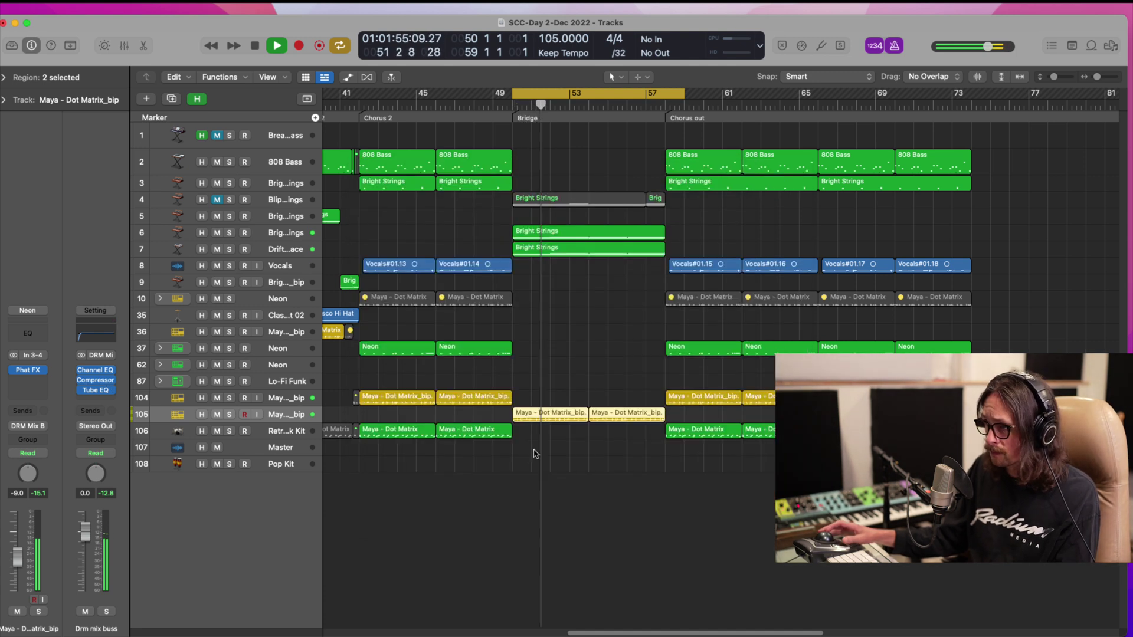
pyautogui.click(269, 391)
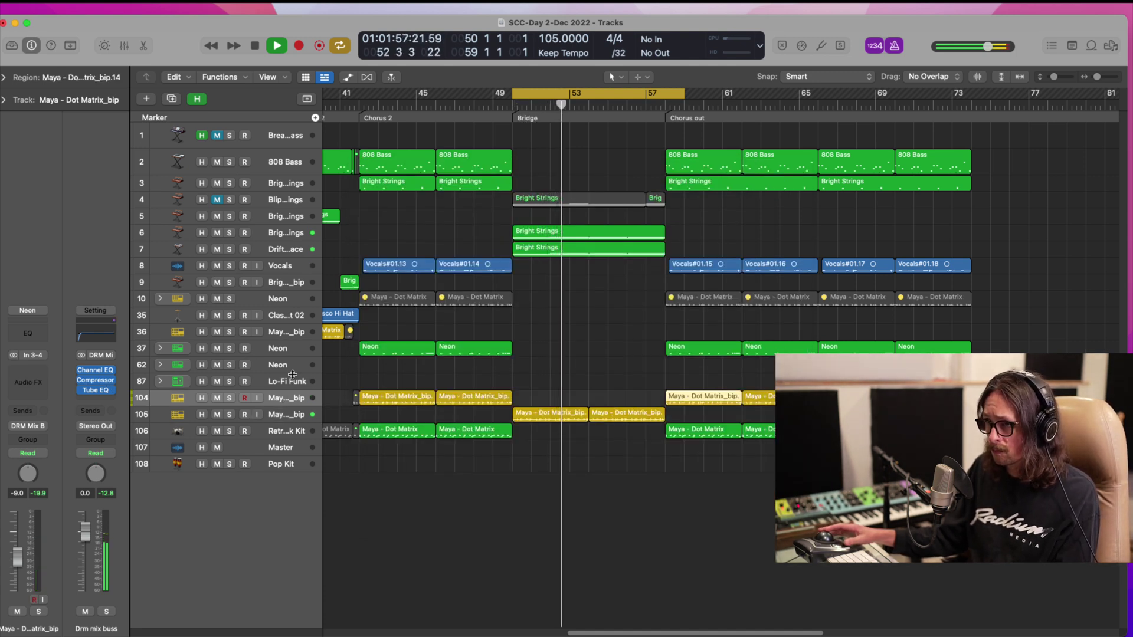
pyautogui.click(289, 382)
pyautogui.press('x')
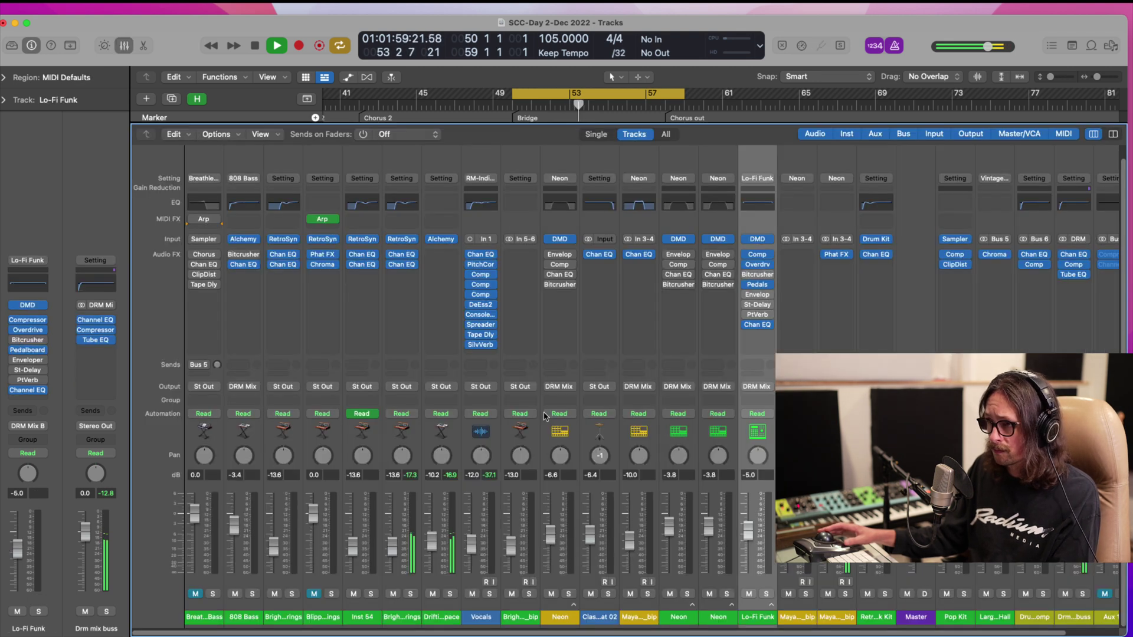
pyautogui.press('x')
pyautogui.press('x')
pyautogui.press('x')
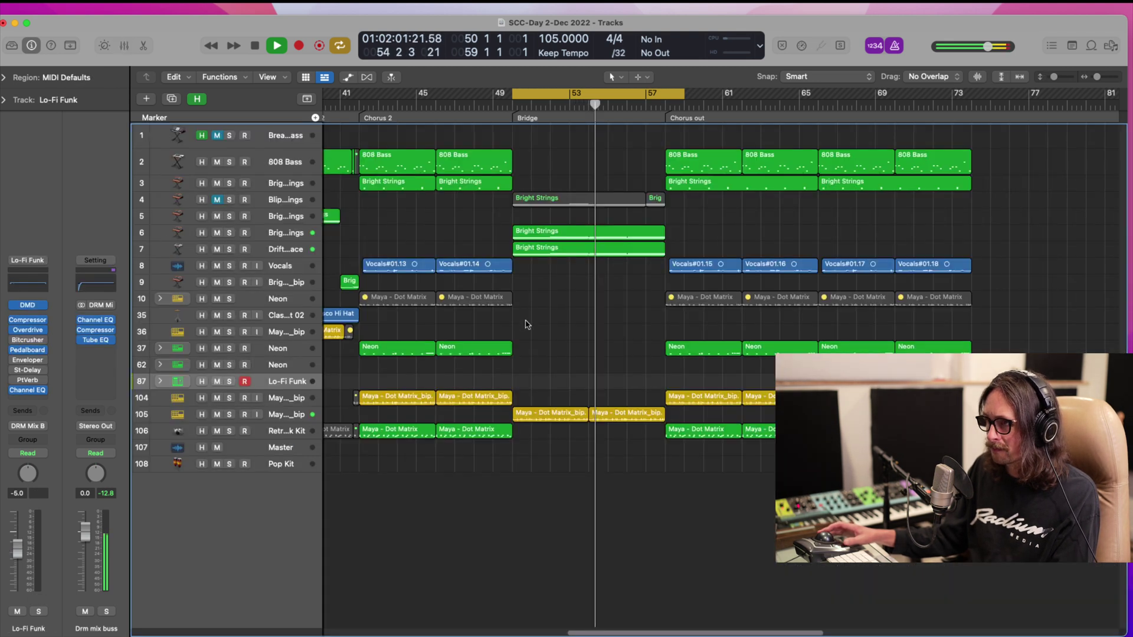
# - Replace the Drifting In Hyperspace pad on track 7 with the Alchemy preset Vintage Flyers and adjust its performance controls
pyautogui.click(282, 249)
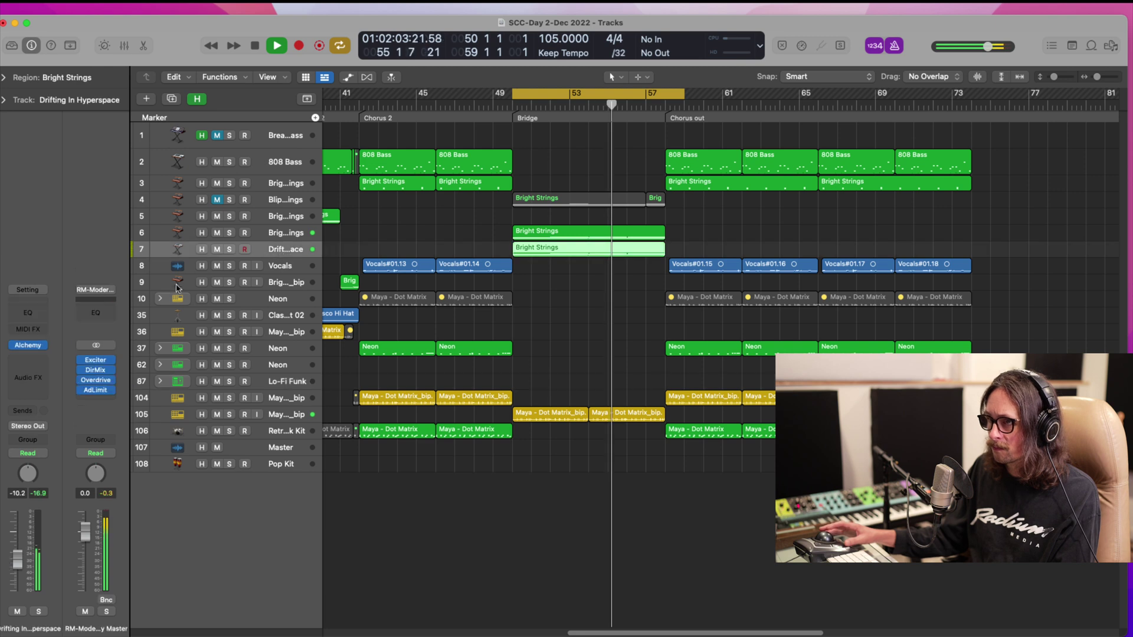
pyautogui.click(28, 346)
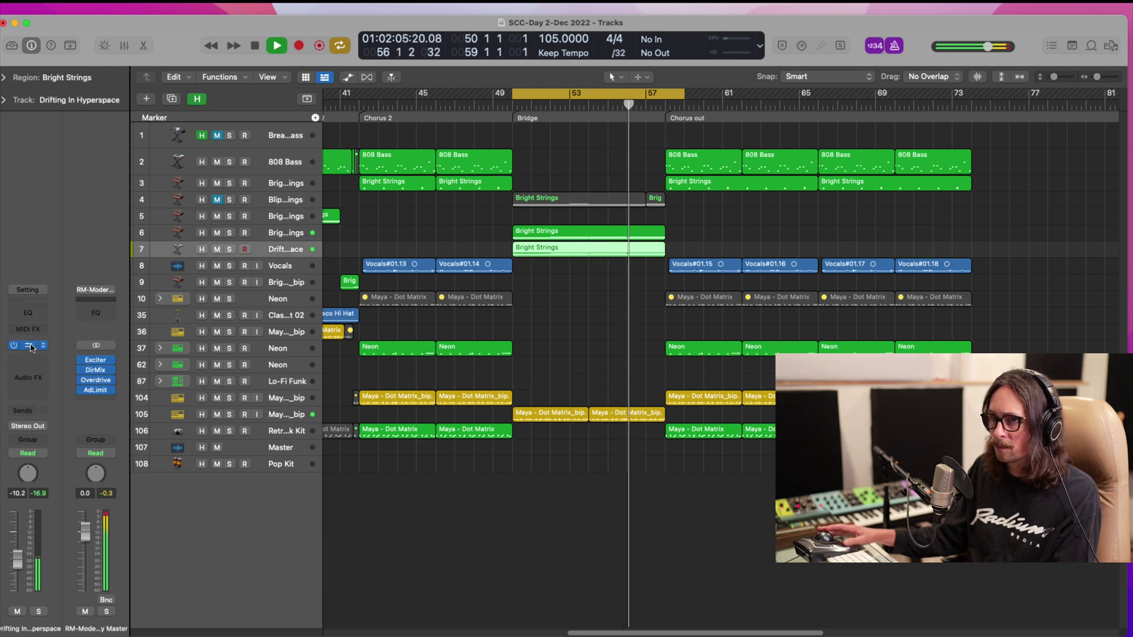
pyautogui.moveTo(578, 501); pyautogui.dragTo(579, 506)
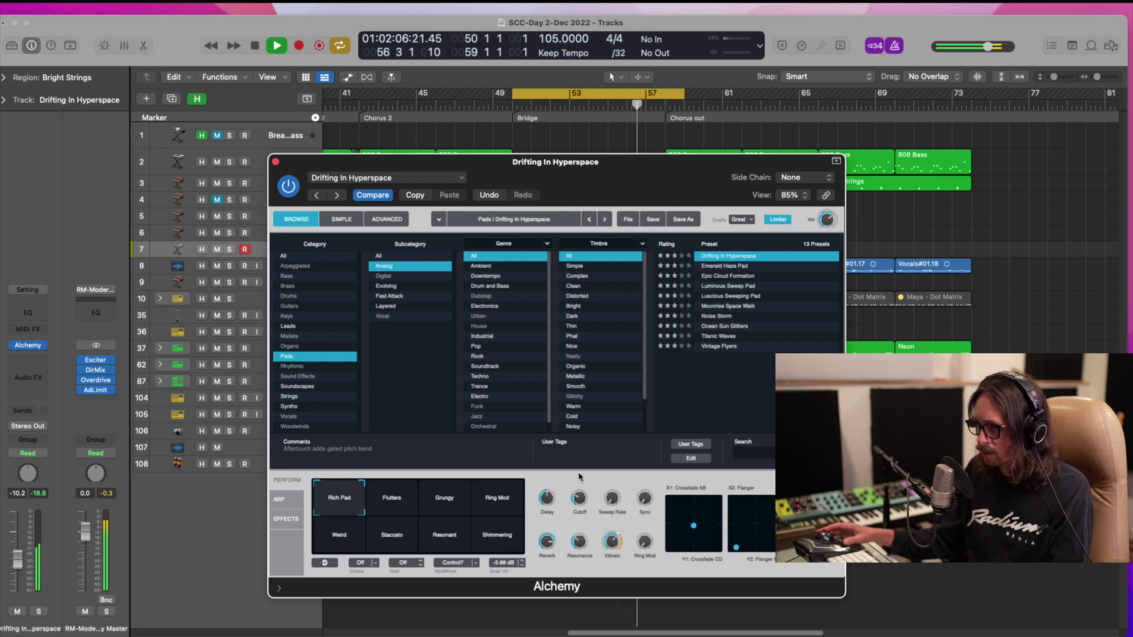
pyautogui.click(726, 348)
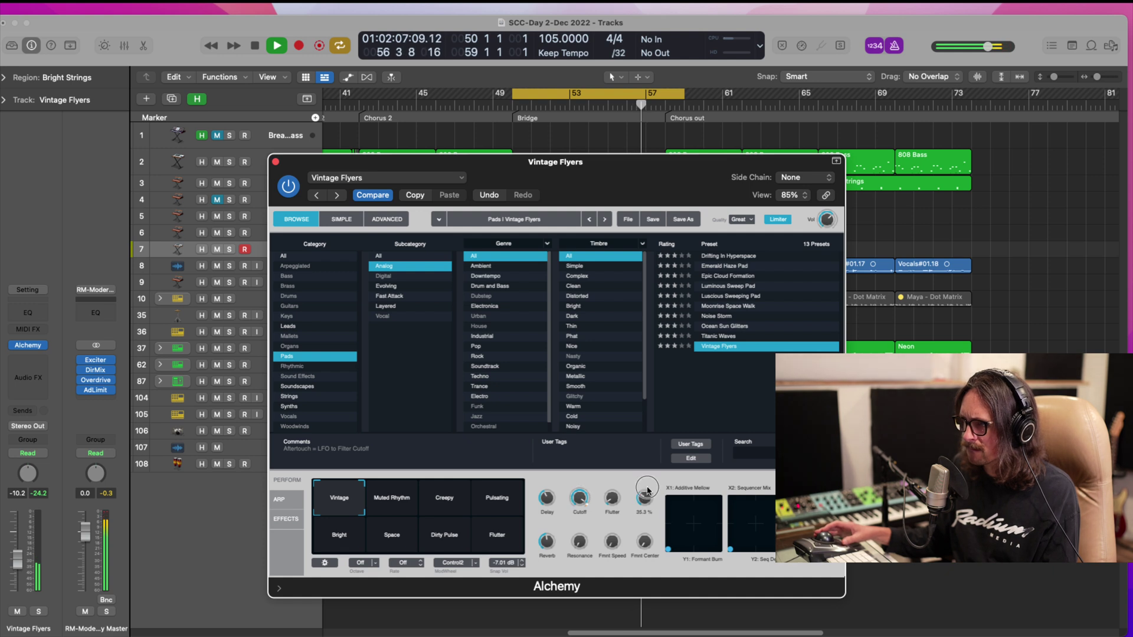
pyautogui.click(276, 162)
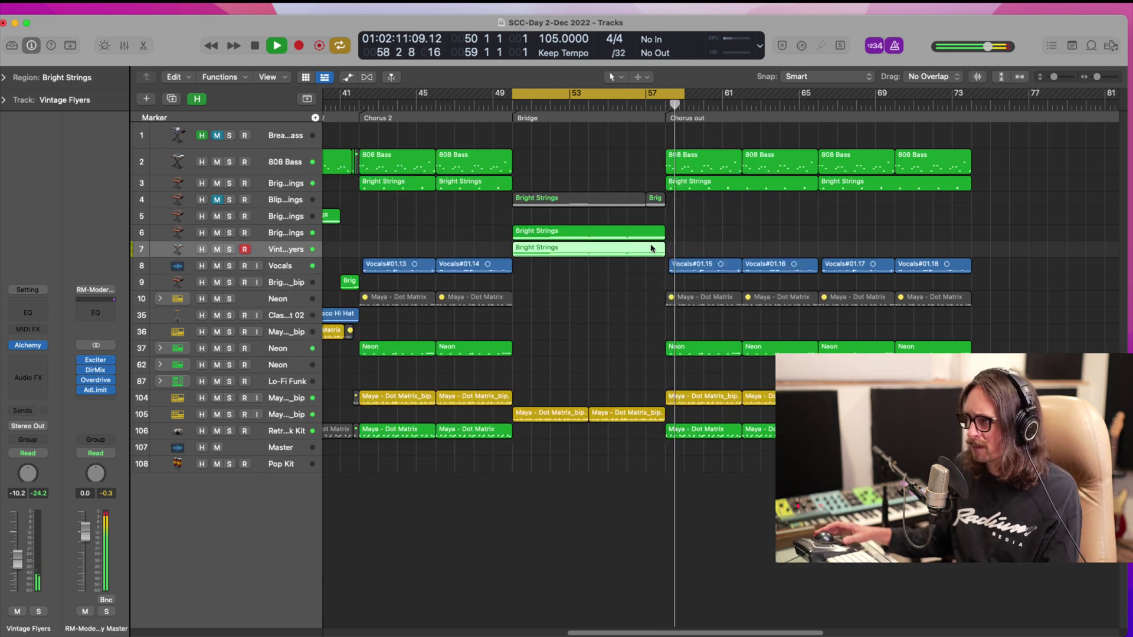
# - Record a new Neon drum part on track 37 across the bridge, bars 50 to 58, and start playing it back
pyautogui.click(300, 416)
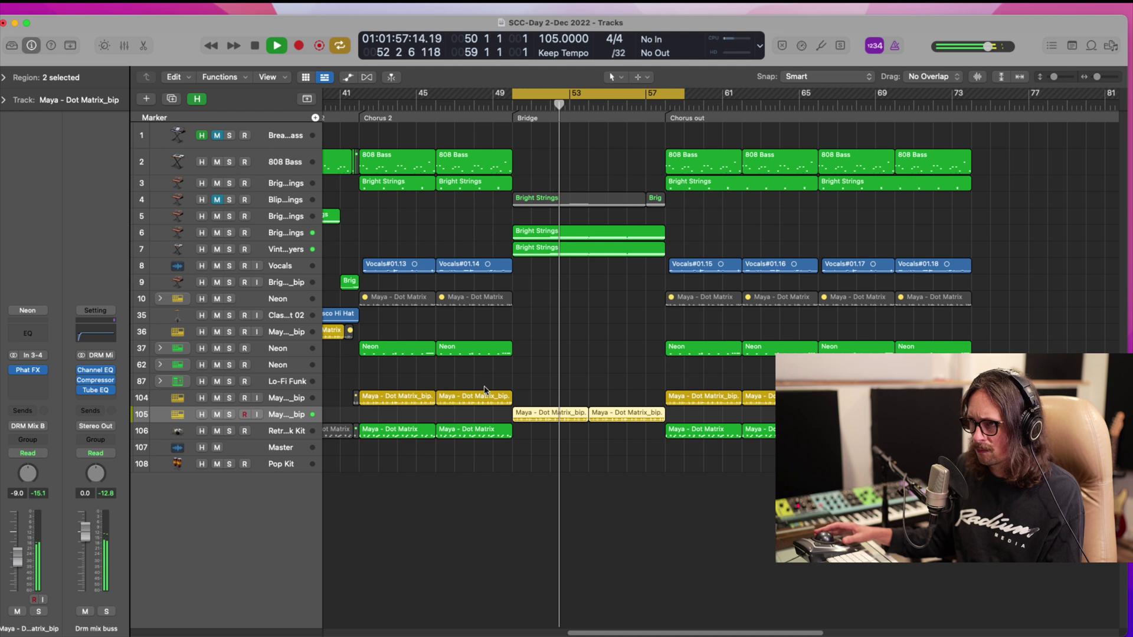
pyautogui.click(703, 348)
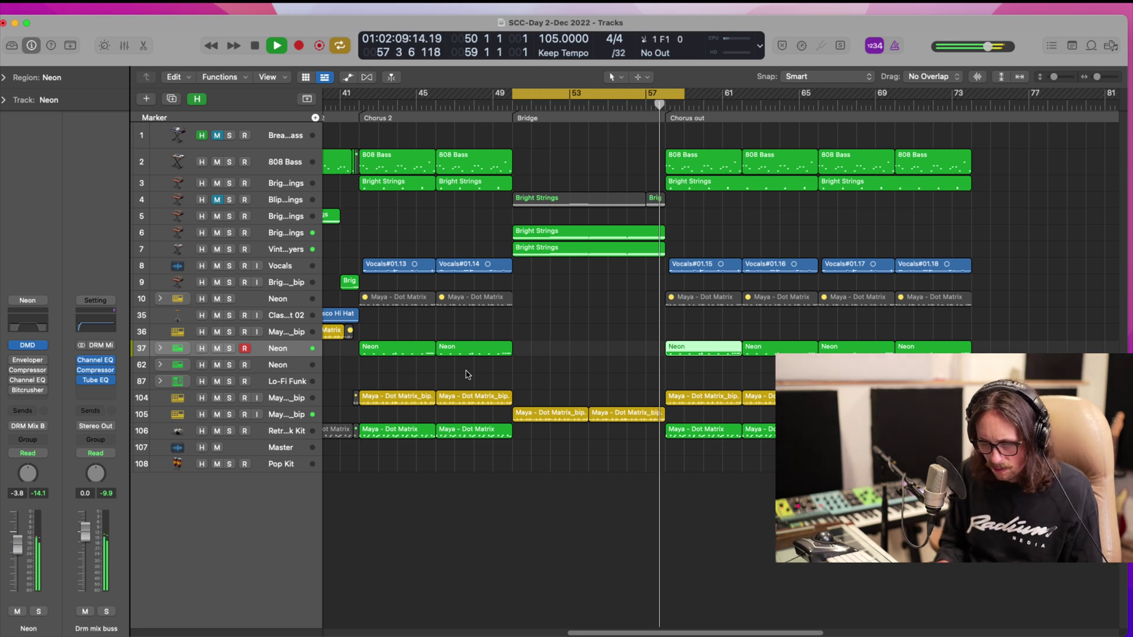
pyautogui.press('space')
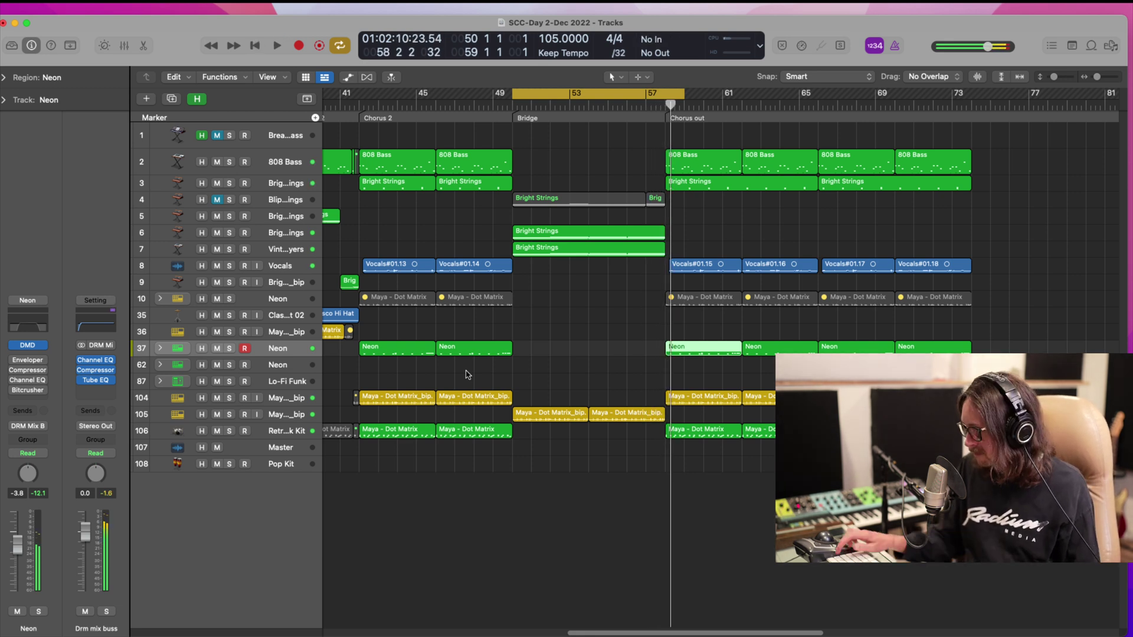
pyautogui.press('r')
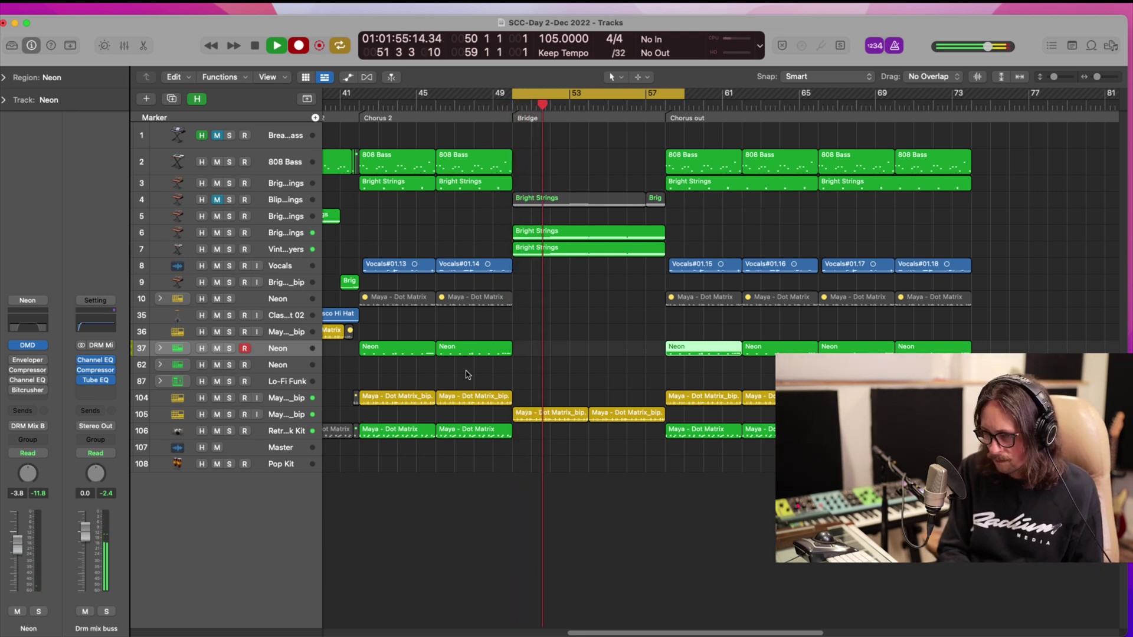
pyautogui.press('space')
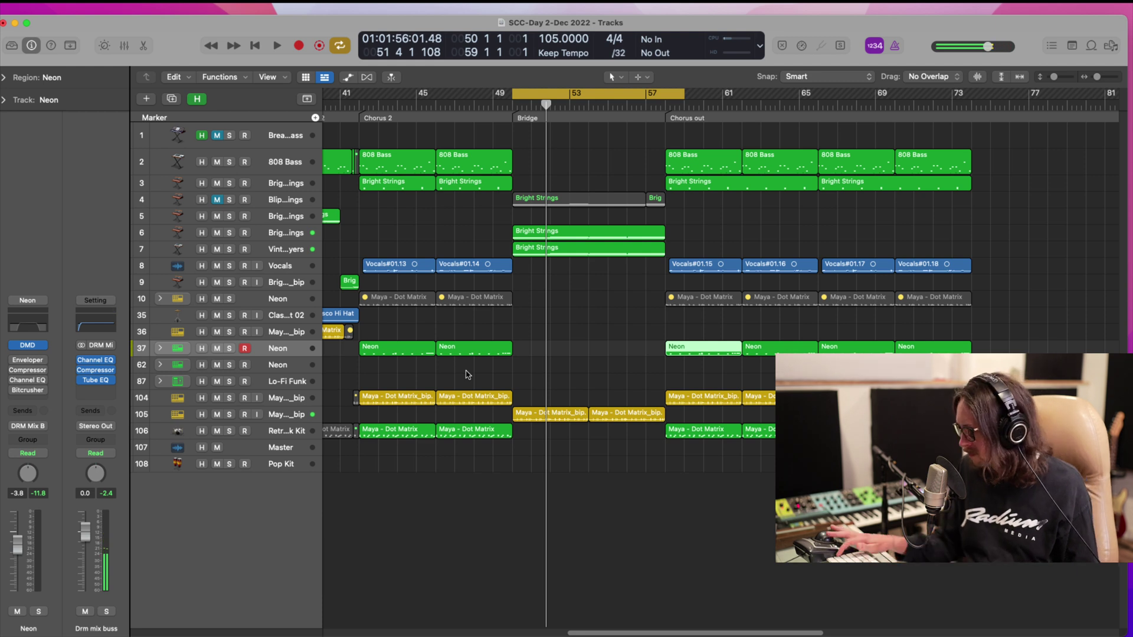
pyautogui.press('r')
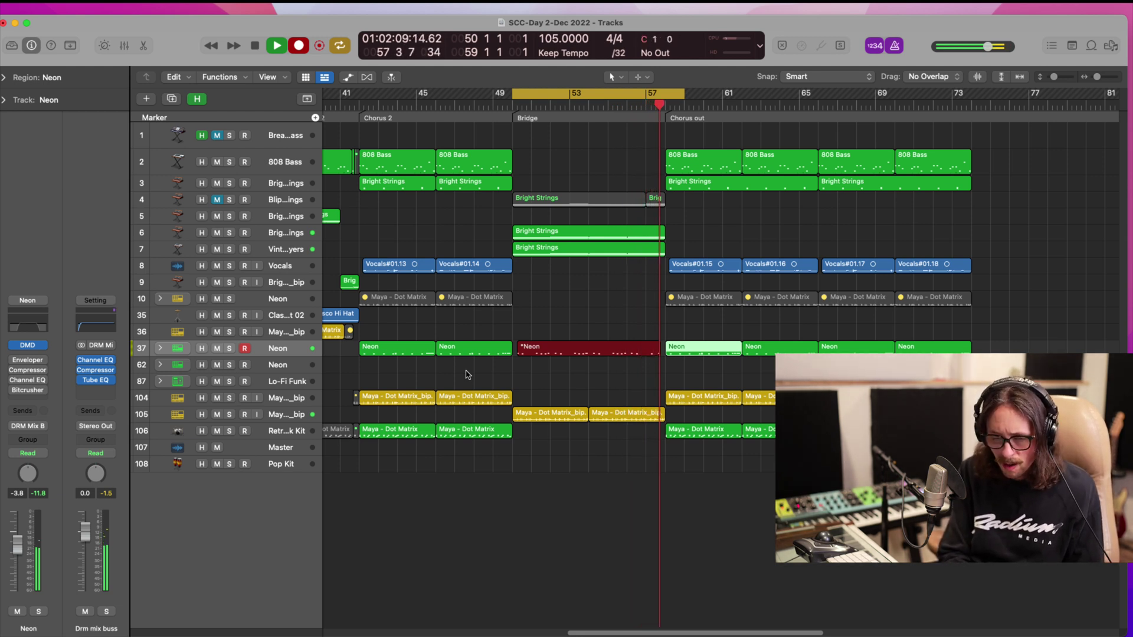
pyautogui.press('space')
pyautogui.press('space')
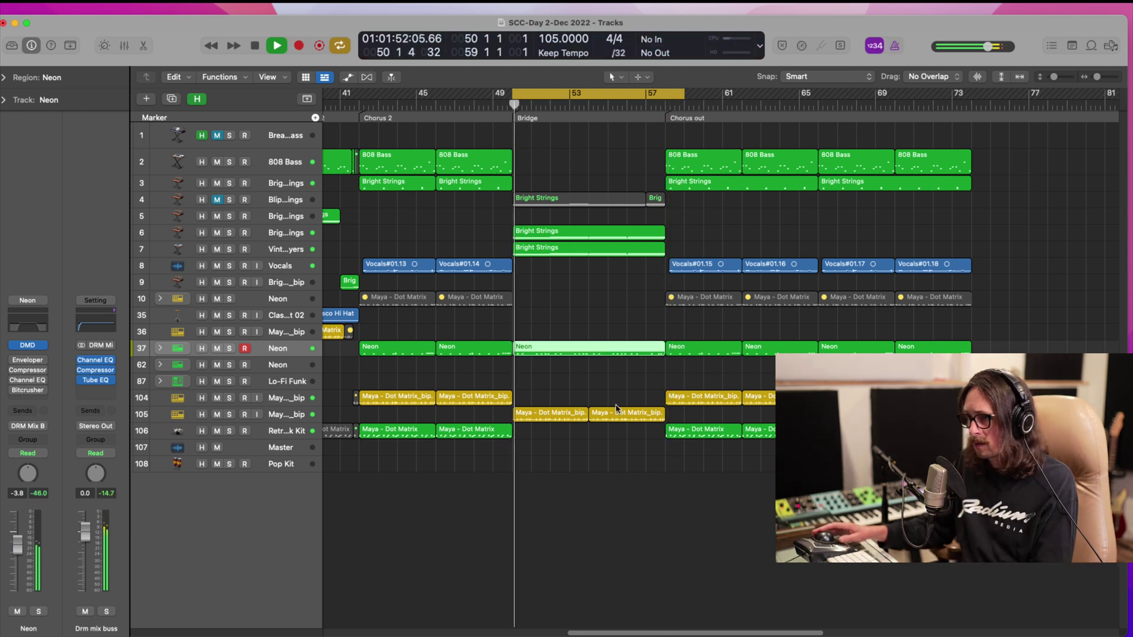
# - In the bridge Neon region's notes, move the last three notes of bar 53 slightly later and refine the first two individually
pyautogui.doubleClick(594, 348)
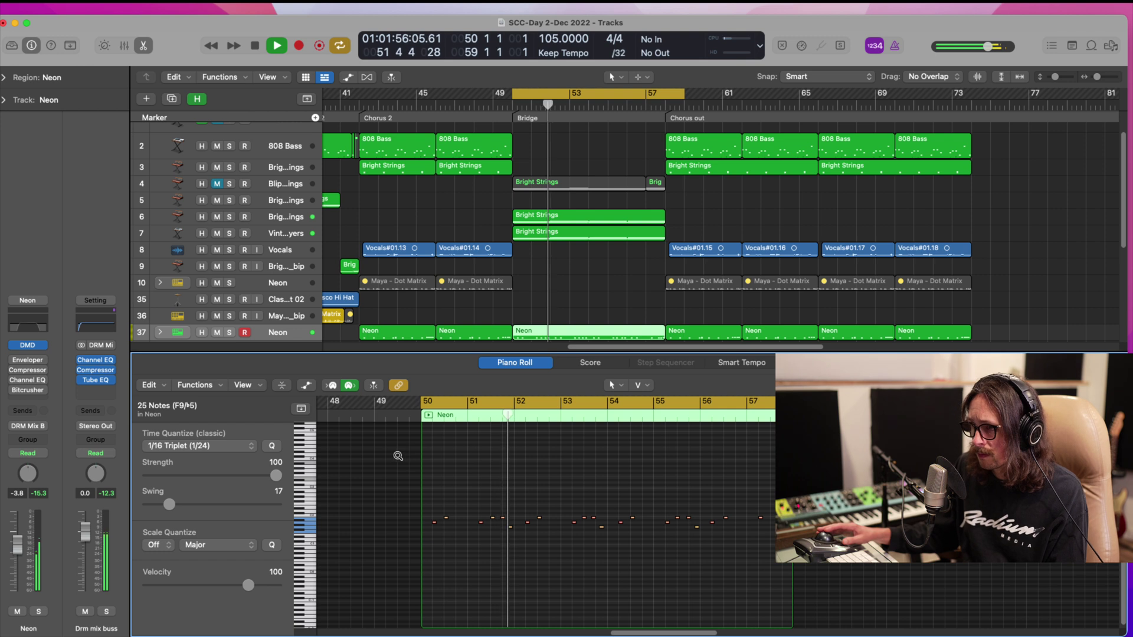
pyautogui.moveTo(399, 454); pyautogui.dragTo(858, 572)
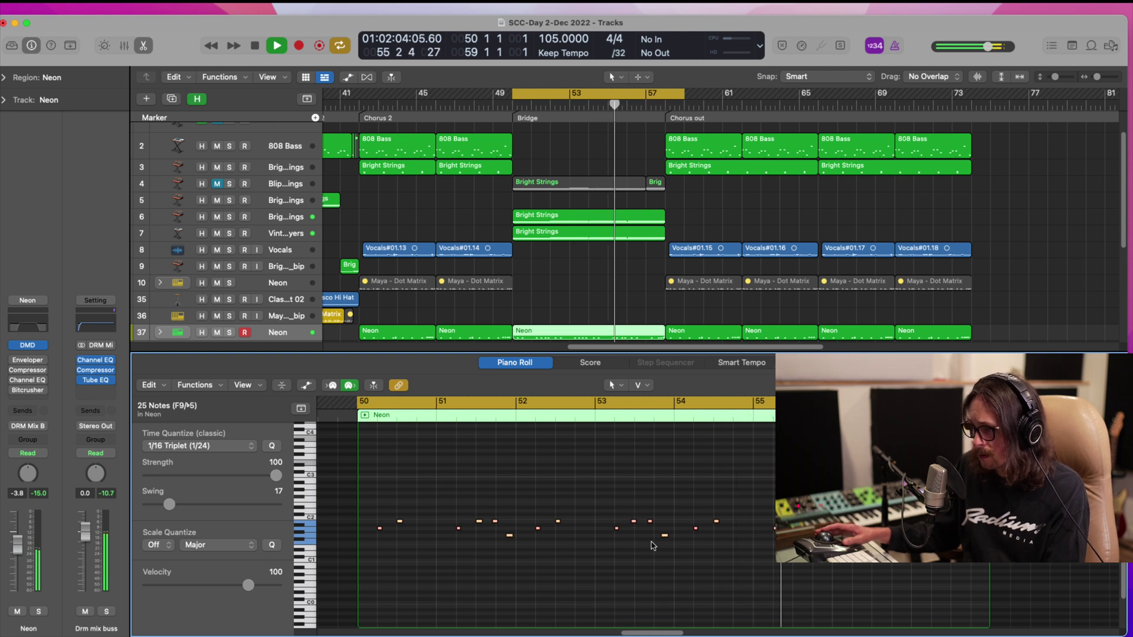
pyautogui.moveTo(628, 508); pyautogui.dragTo(680, 554)
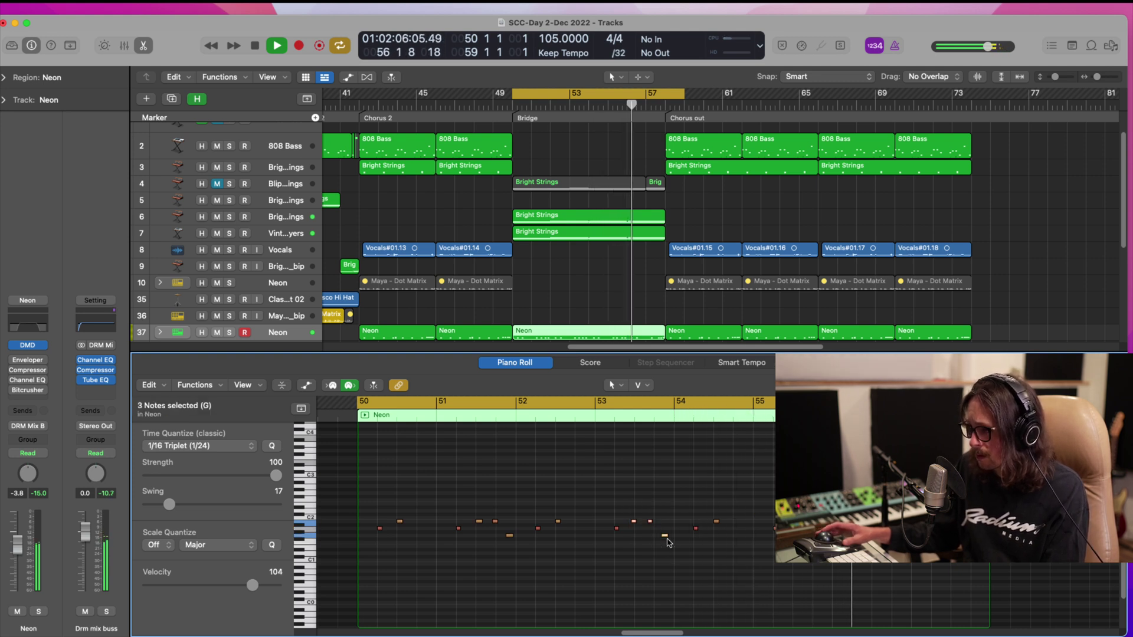
pyautogui.moveTo(601, 480); pyautogui.dragTo(700, 575)
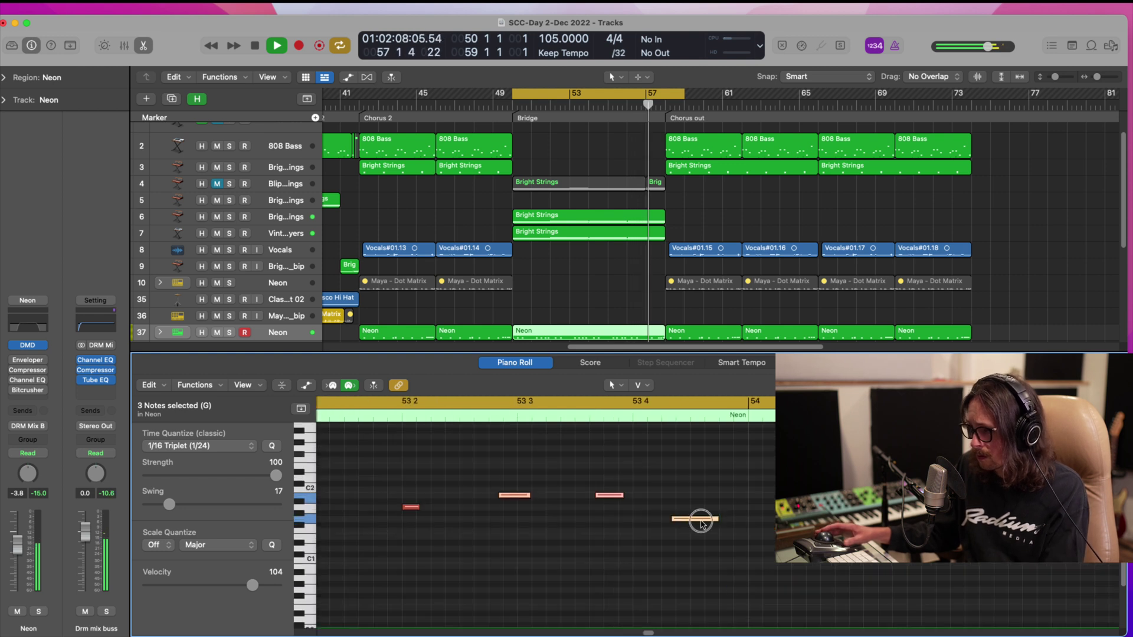
pyautogui.moveTo(701, 524); pyautogui.dragTo(706, 524)
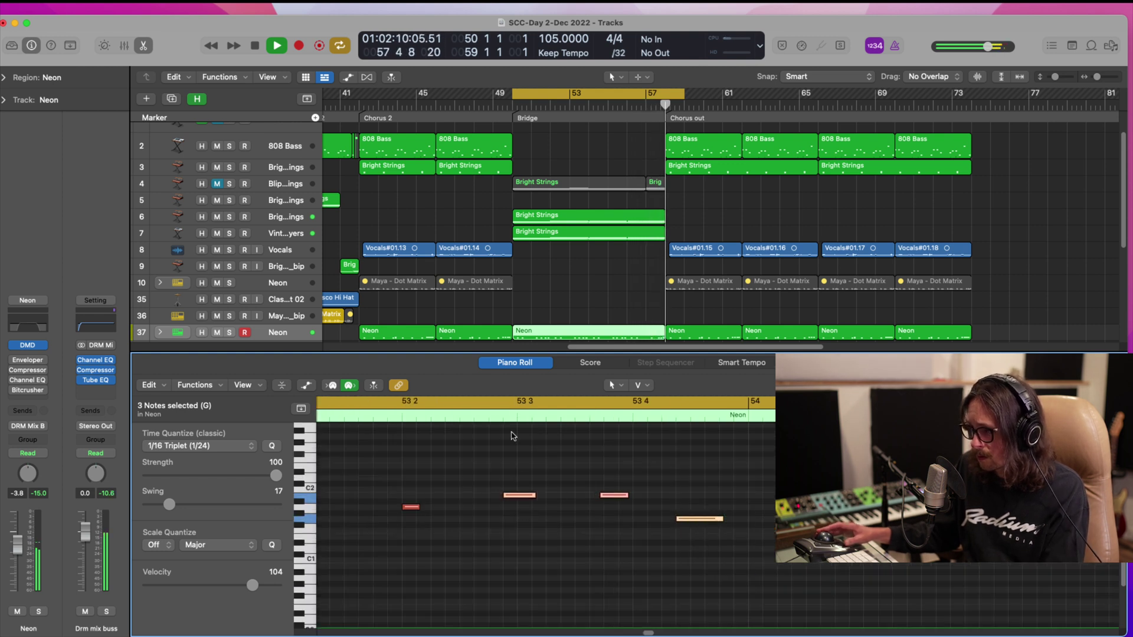
pyautogui.moveTo(518, 496); pyautogui.dragTo(533, 497)
pyautogui.click(607, 538)
pyautogui.moveTo(628, 496); pyautogui.dragTo(617, 496)
# - Retime the last three notes of bar 55 in the bridge Neon region, moving the first and last slightly later and the middle one slightly earlier
pyautogui.keyDown('ctrl'); pyautogui.keyDown('alt'); pyautogui.click(641, 548); pyautogui.keyUp('alt'); pyautogui.keyUp('ctrl')
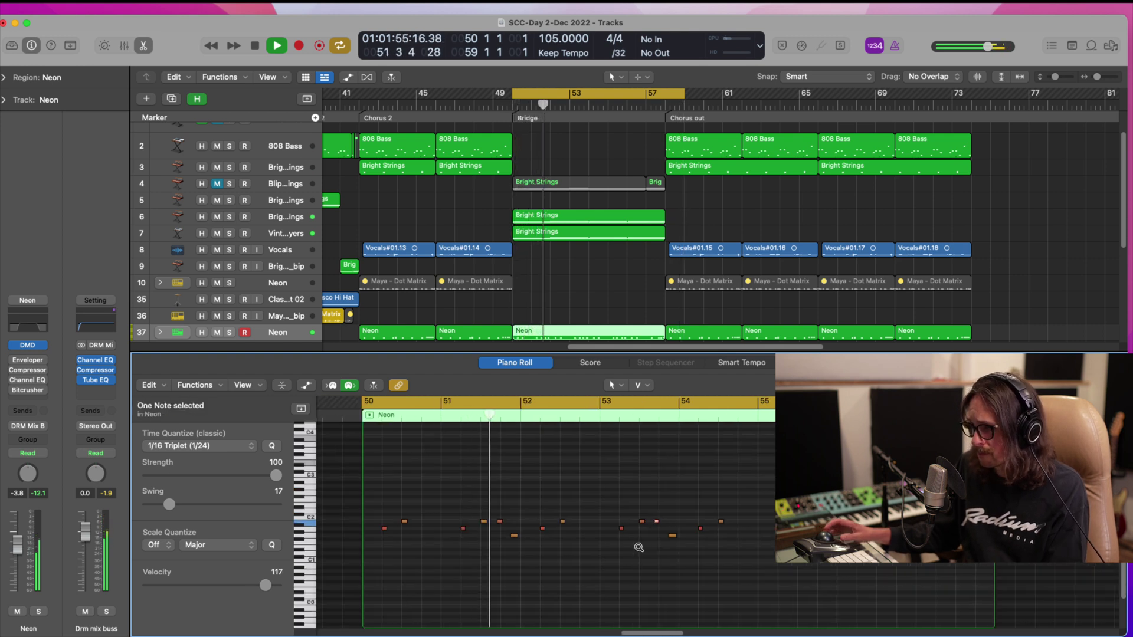
pyautogui.moveTo(493, 472); pyautogui.dragTo(801, 614)
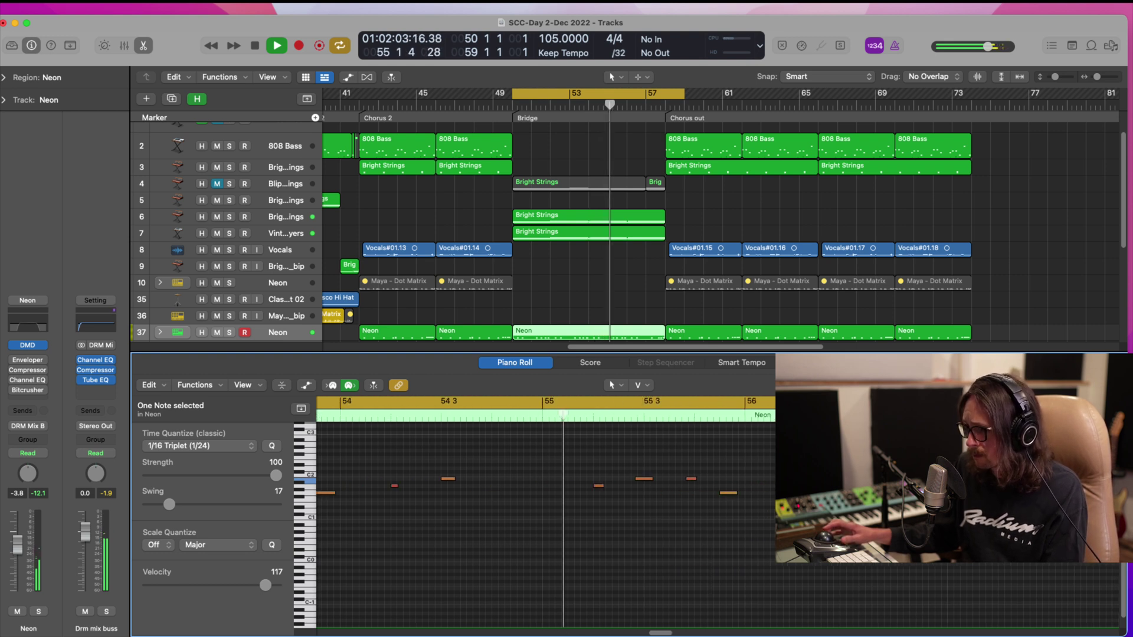
pyautogui.press('space')
pyautogui.click(644, 479)
pyautogui.moveTo(646, 481); pyautogui.dragTo(693, 478)
pyautogui.press('space')
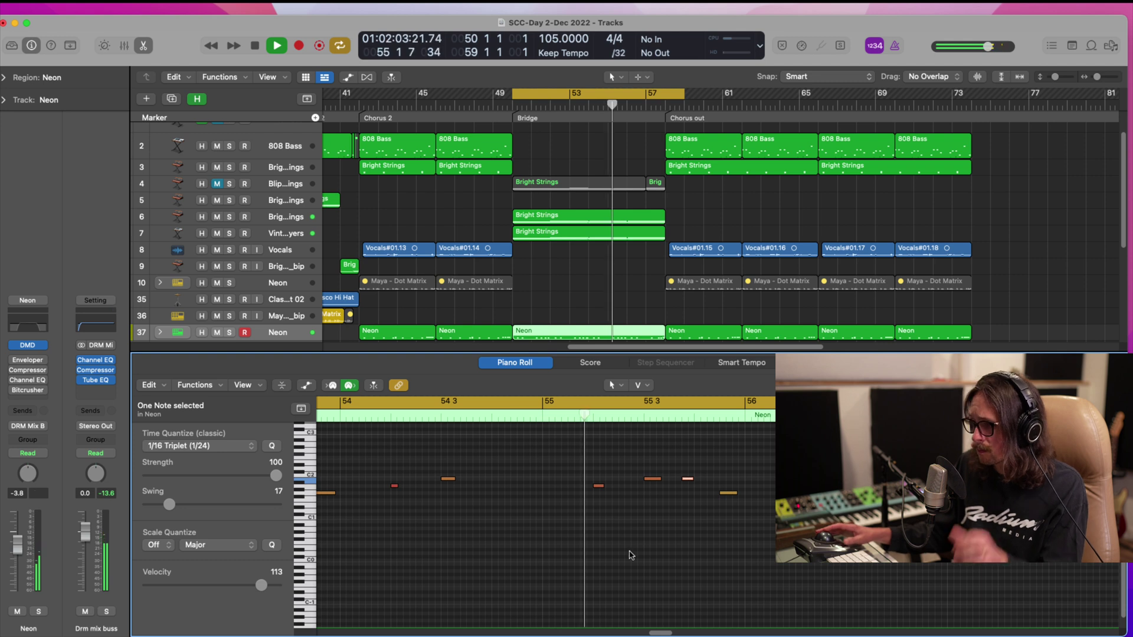
pyautogui.click(732, 495)
pyautogui.press('space')
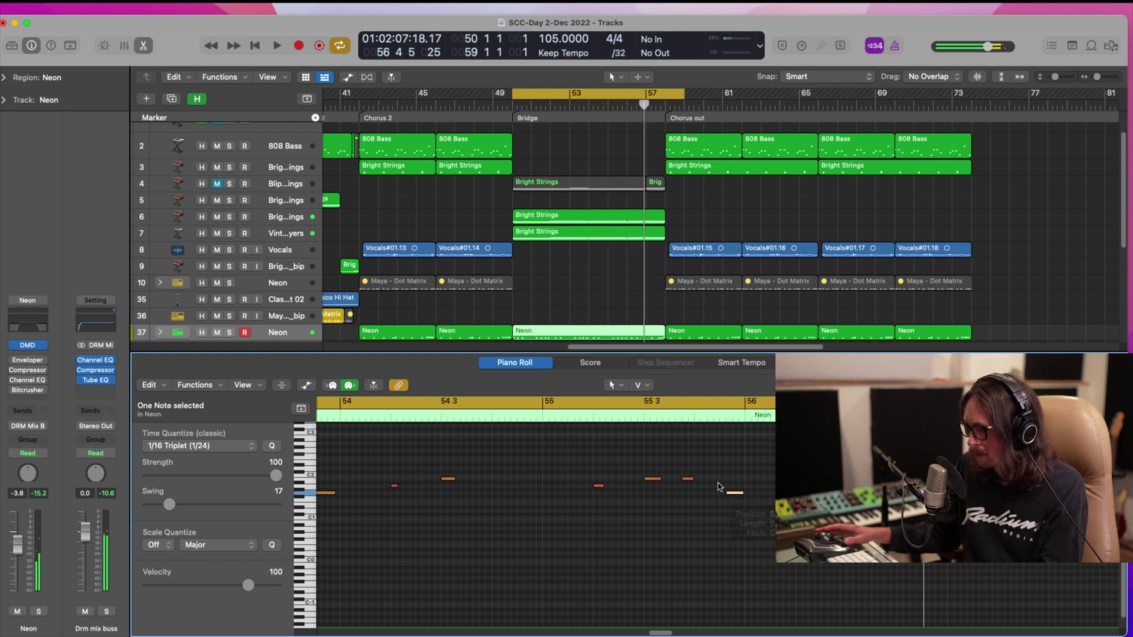